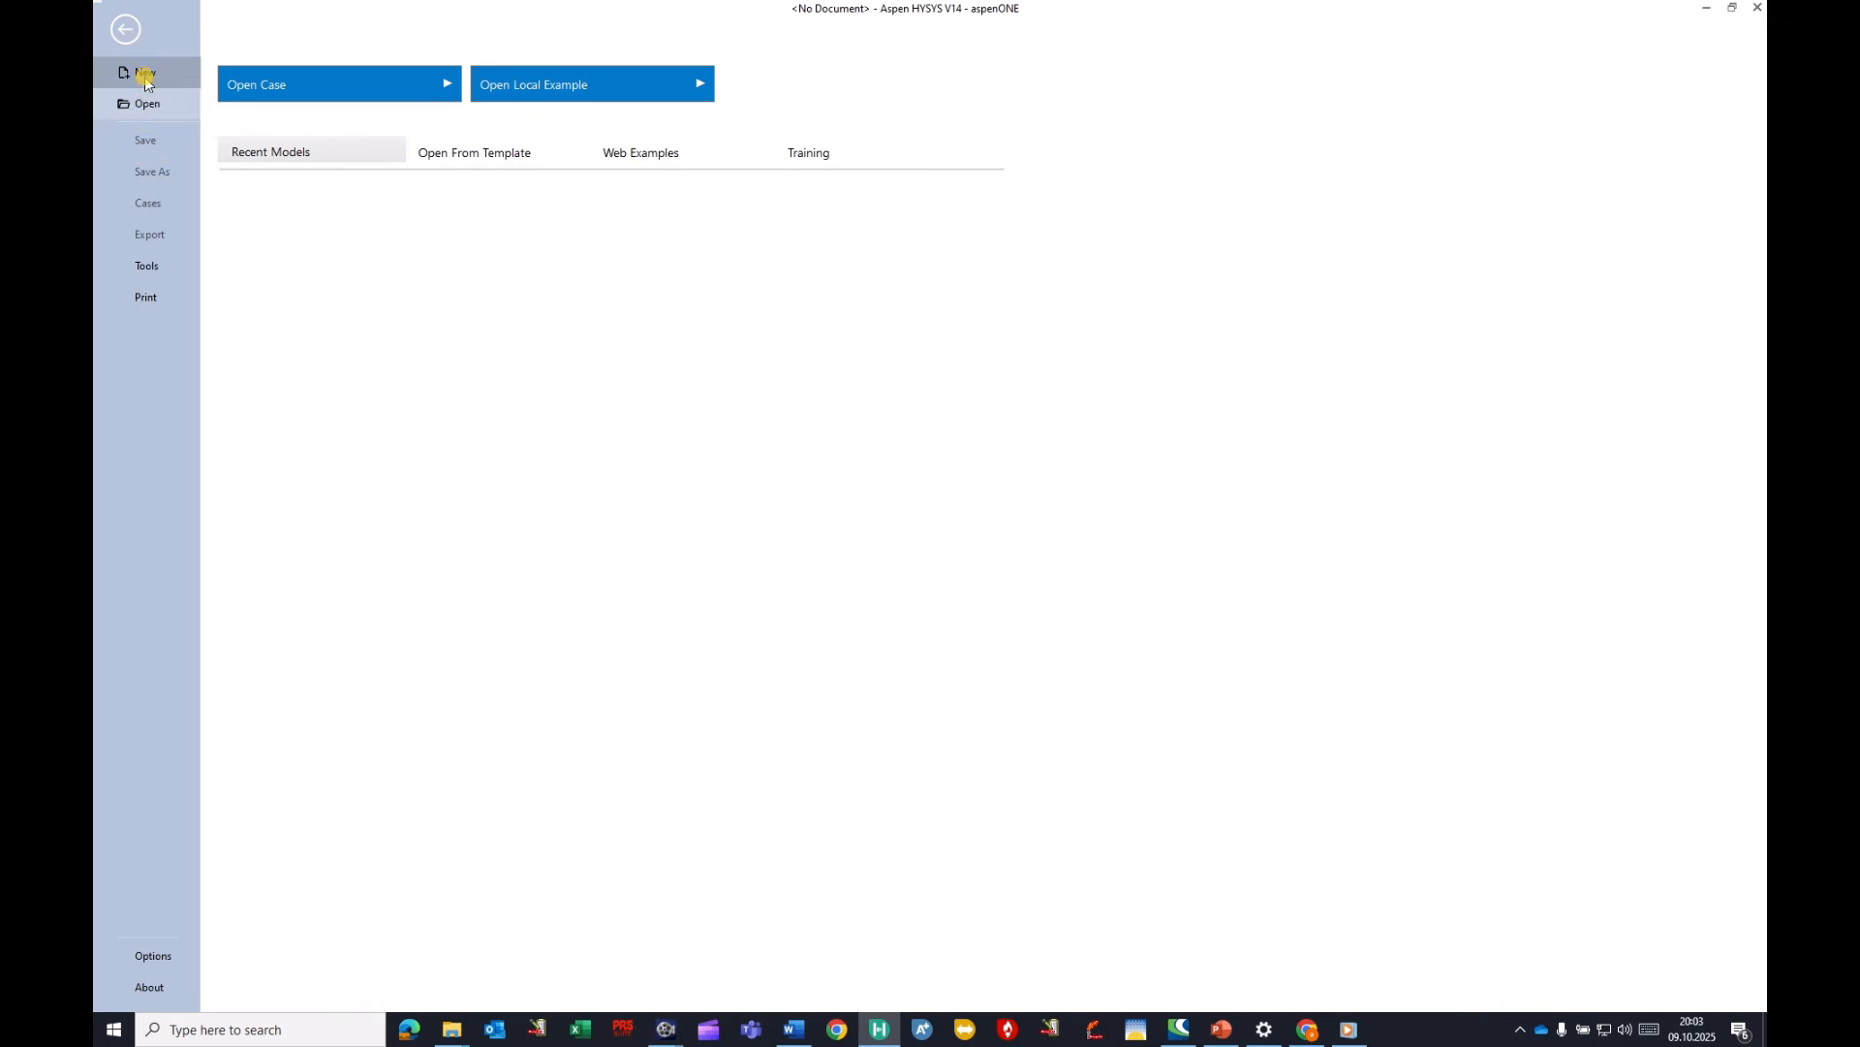
Create a new case and save it as a HYSYS simulation case named Simulation 1 in the Example 1 folder.
{"action": "left_click", "coordinate": [147, 75]}
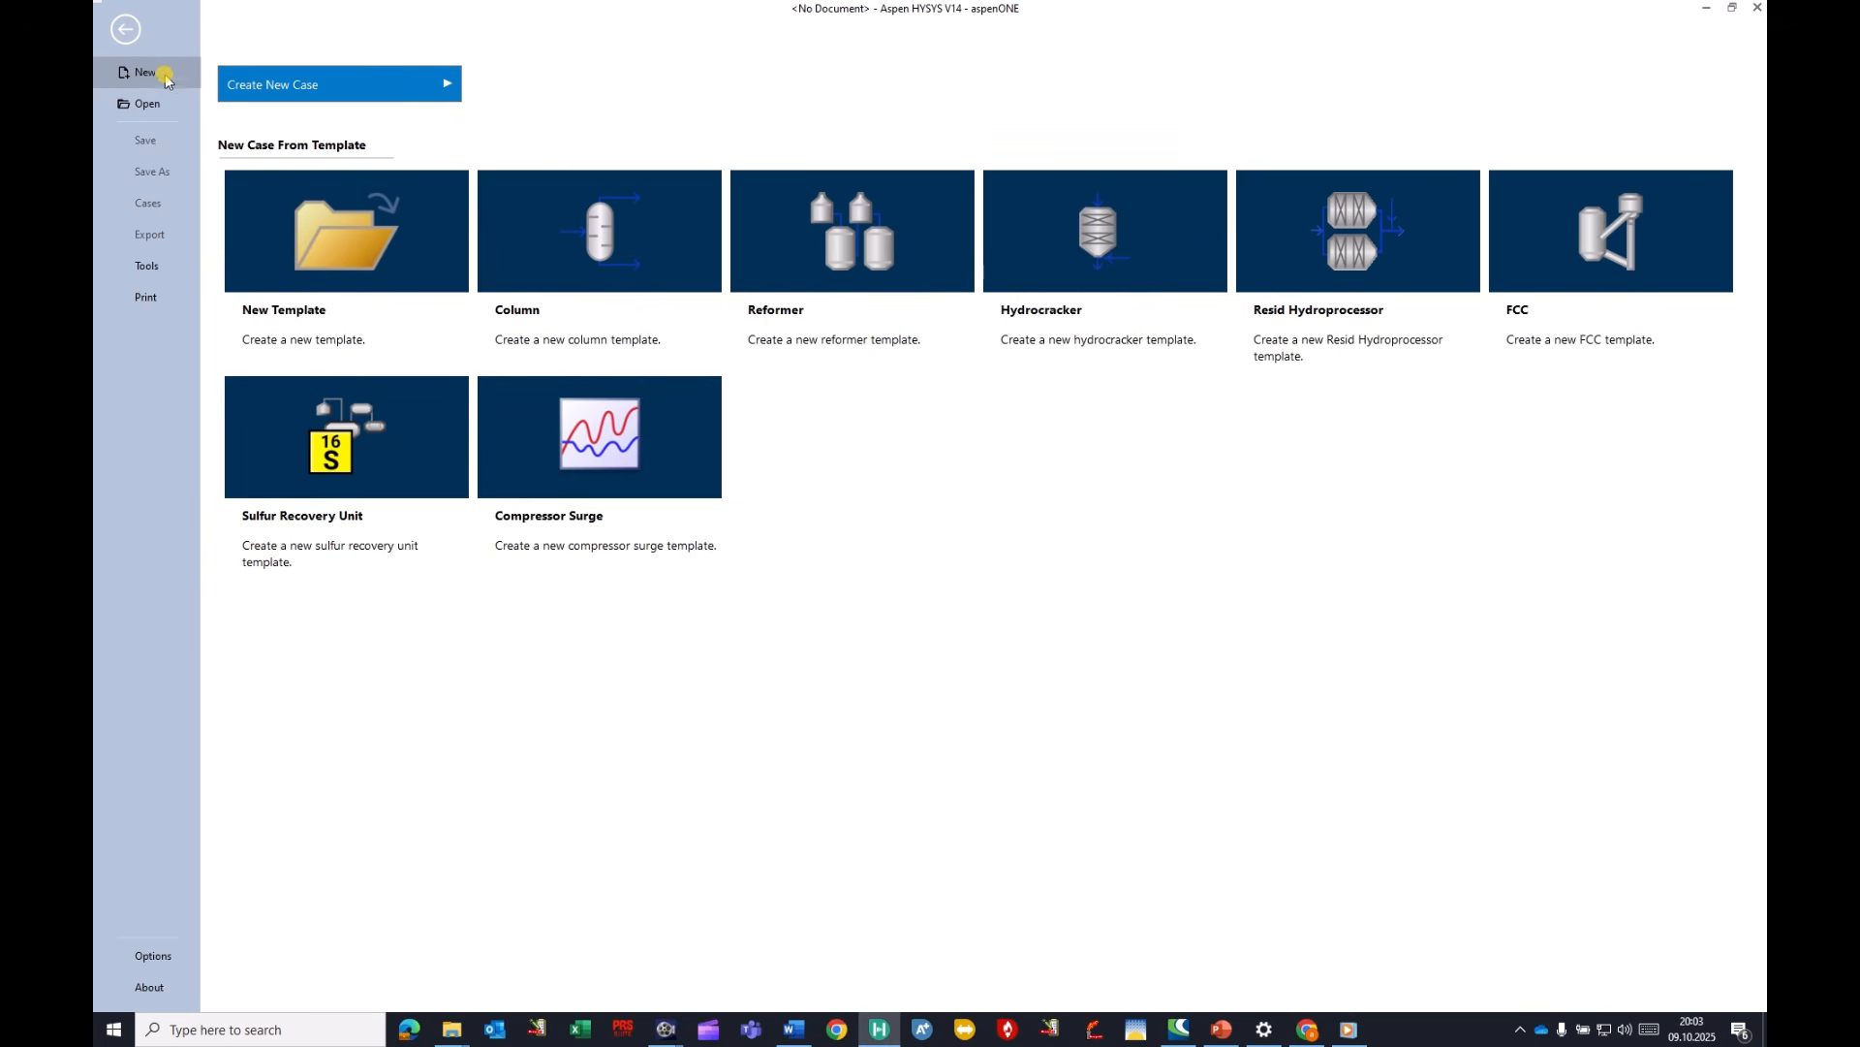
{"action": "left_click", "coordinate": [271, 89]}
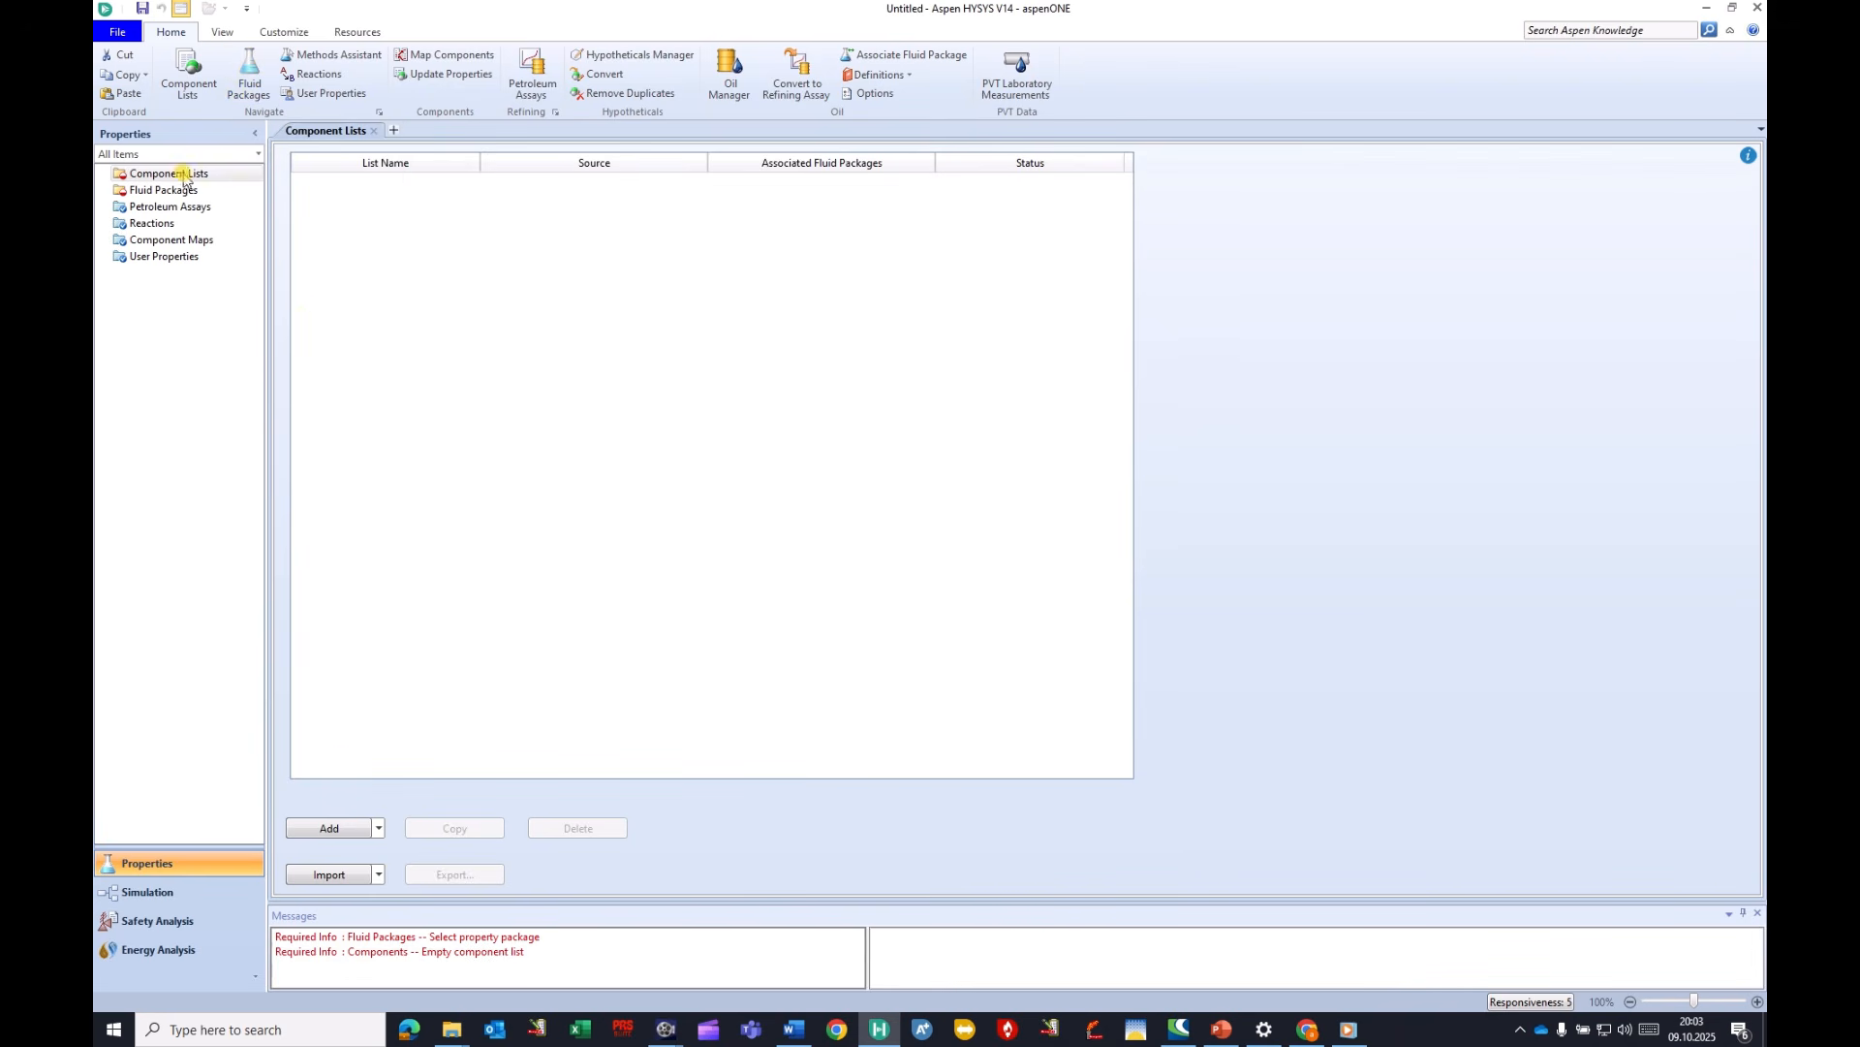
{"action": "left_click", "coordinate": [119, 33]}
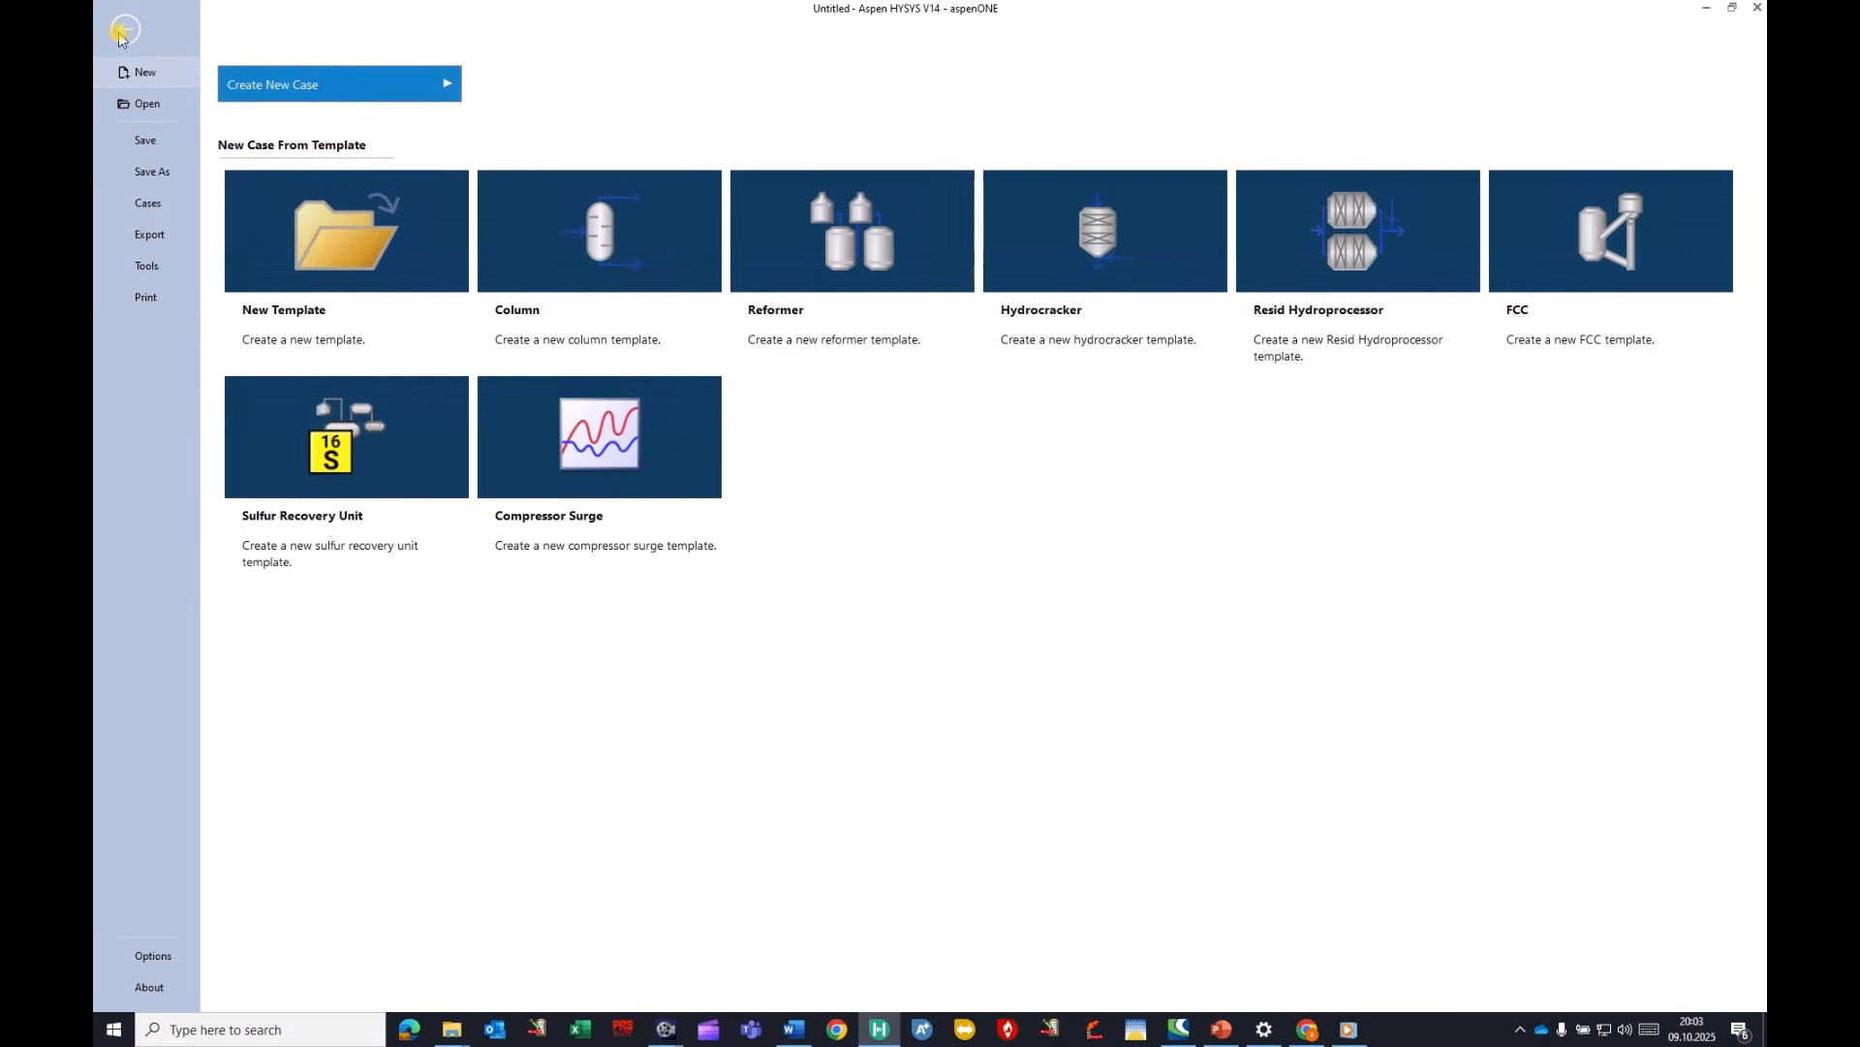
{"action": "left_click", "coordinate": [152, 171]}
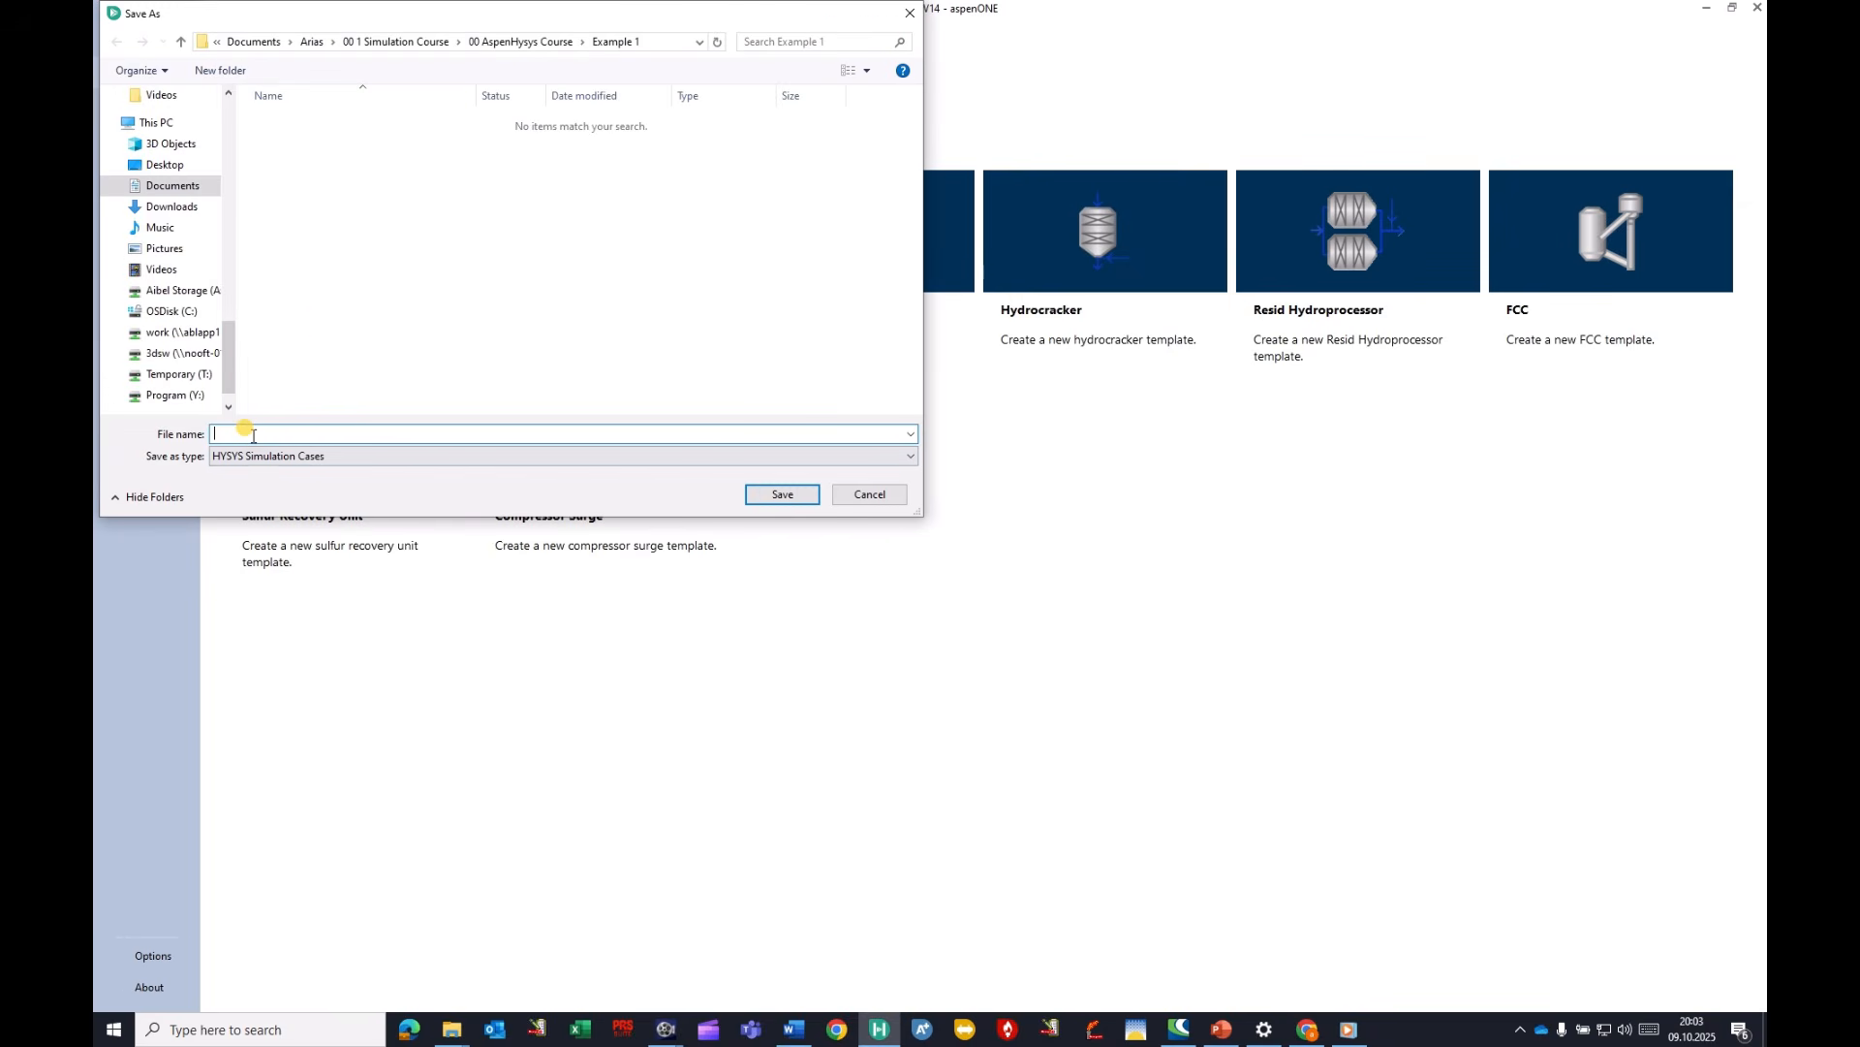
{"action": "type", "text": "Simulation 1"}
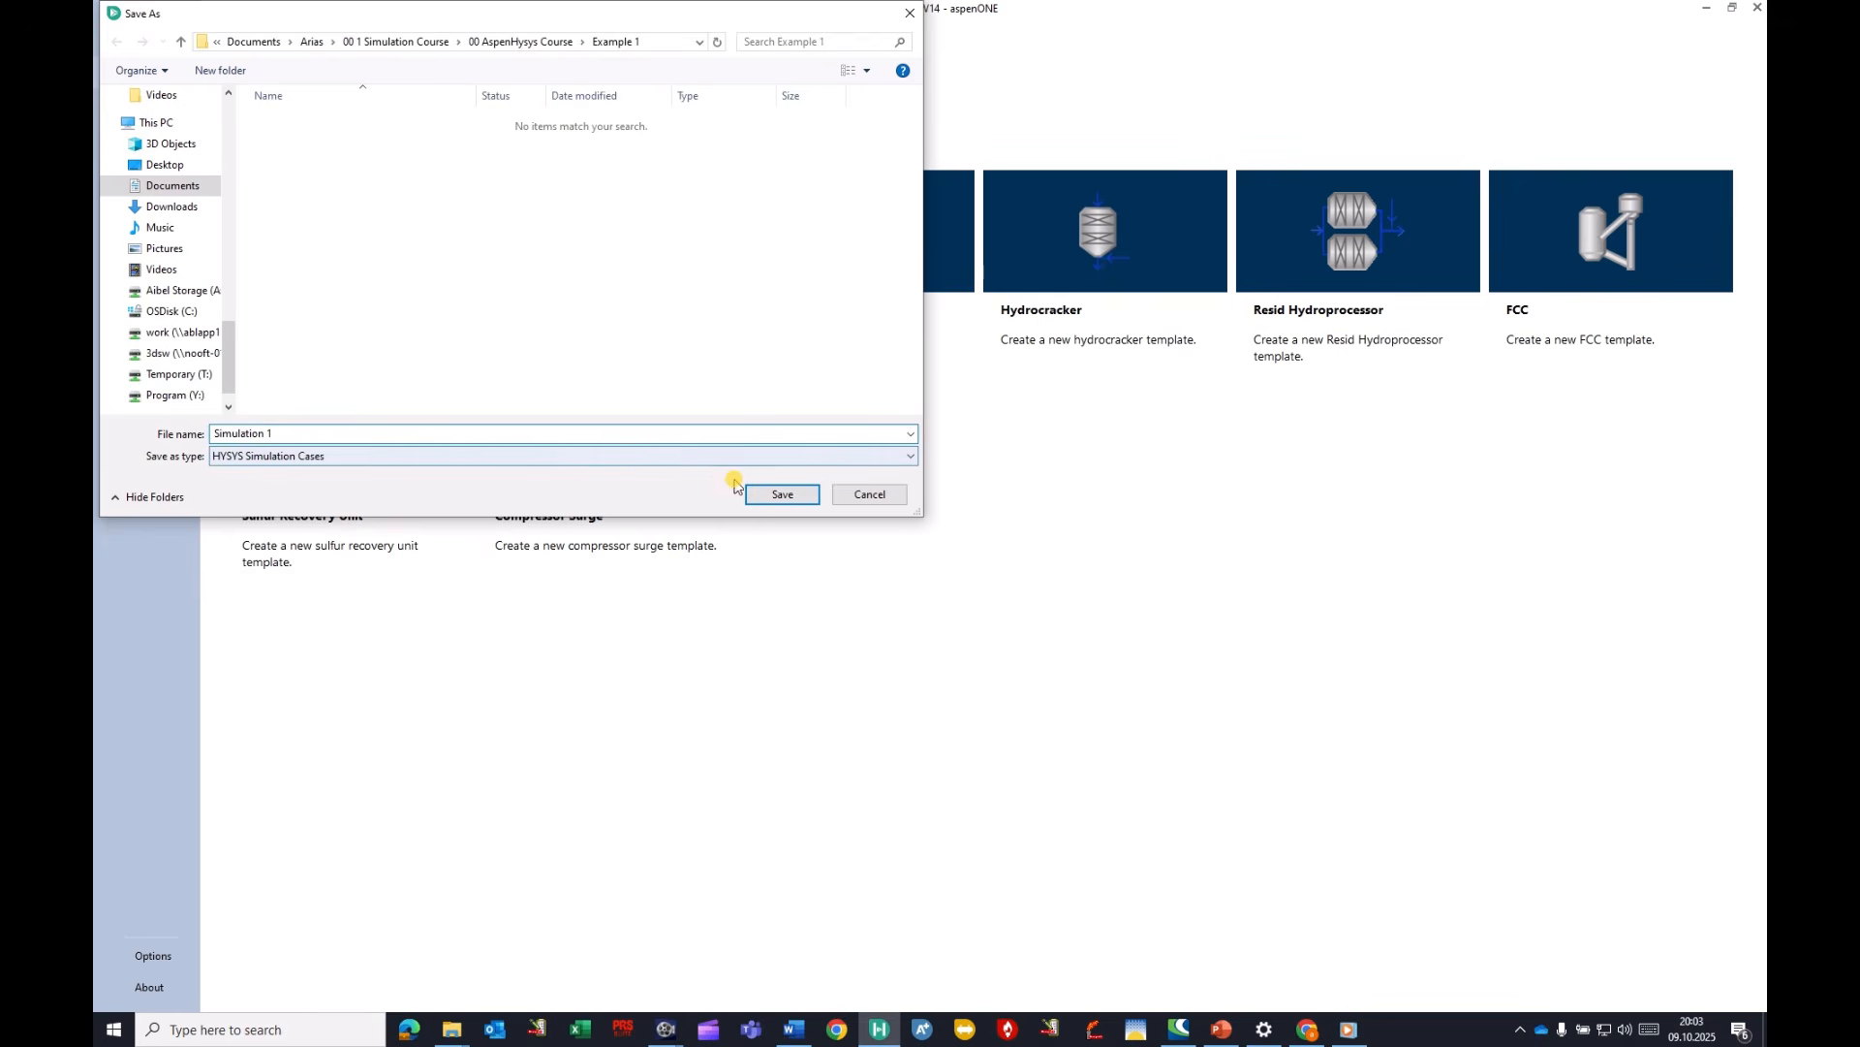
{"action": "left_click", "coordinate": [775, 494]}
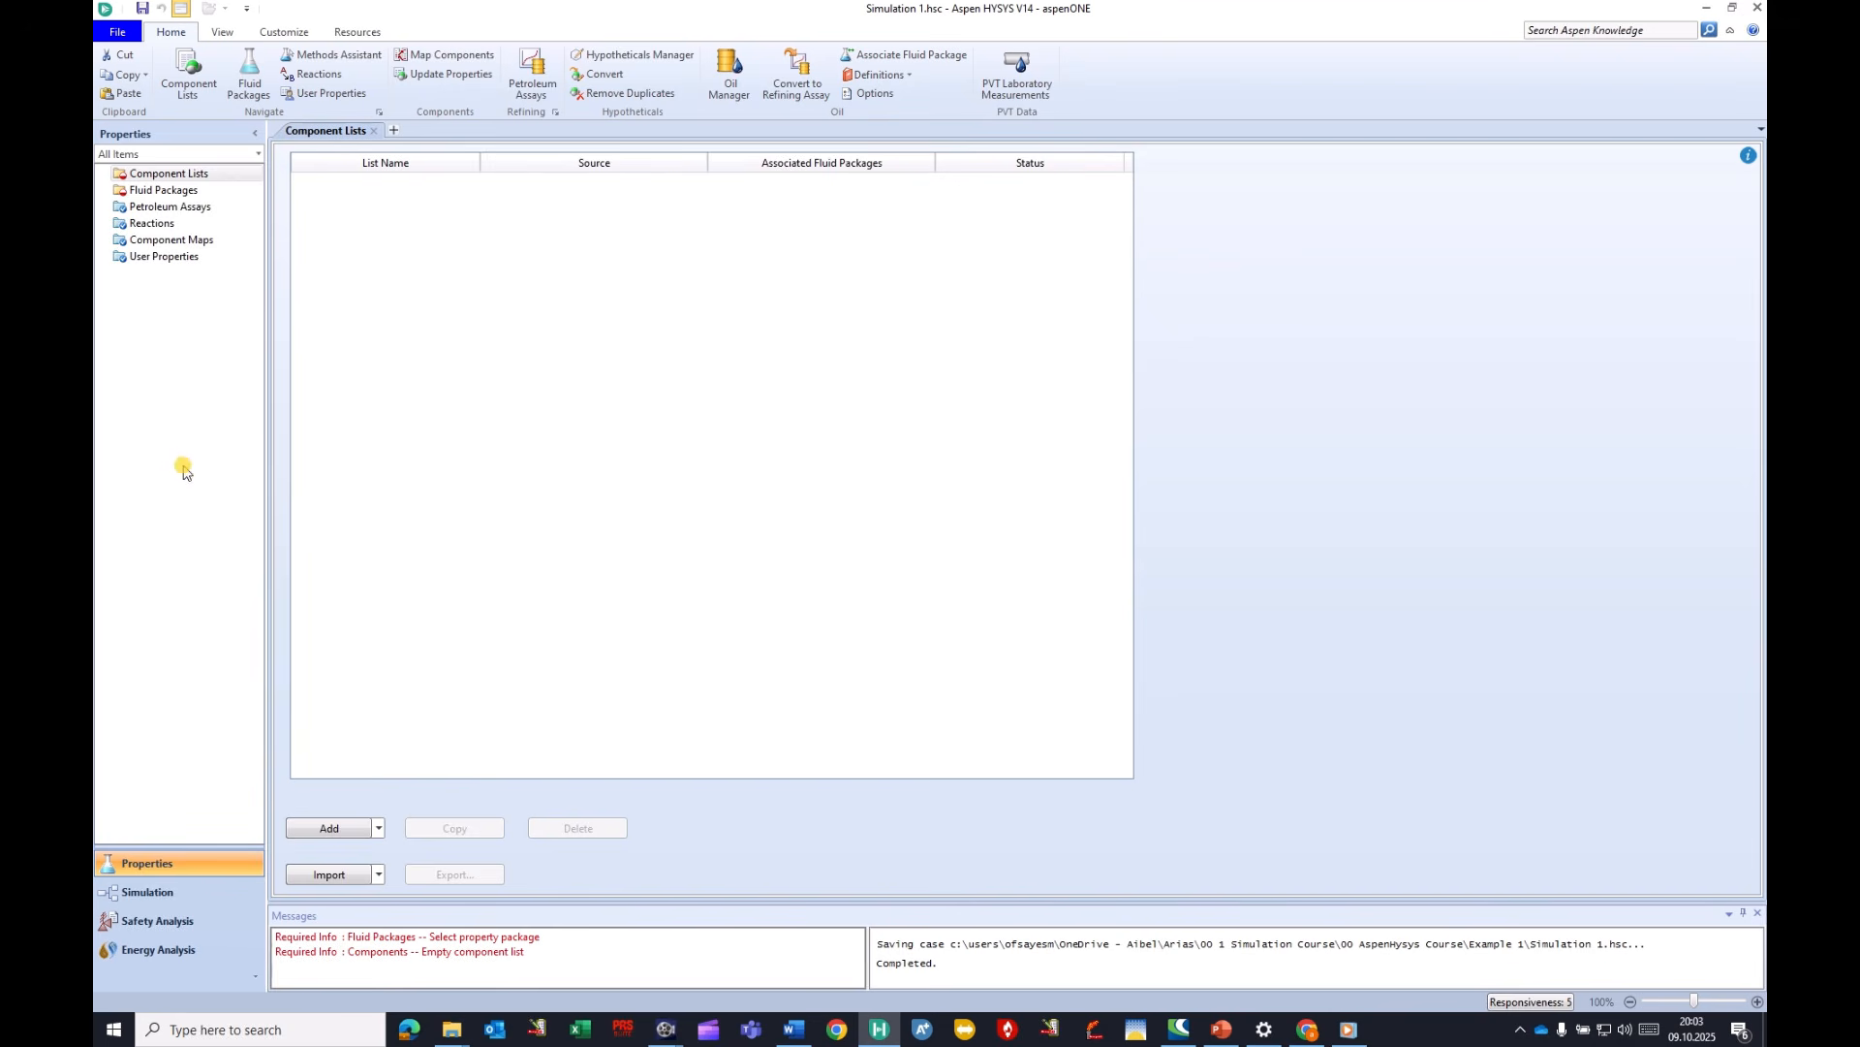
Create a new component list from the HYSYS databank and add Nitrogen to it.
{"action": "left_click", "coordinate": [172, 177]}
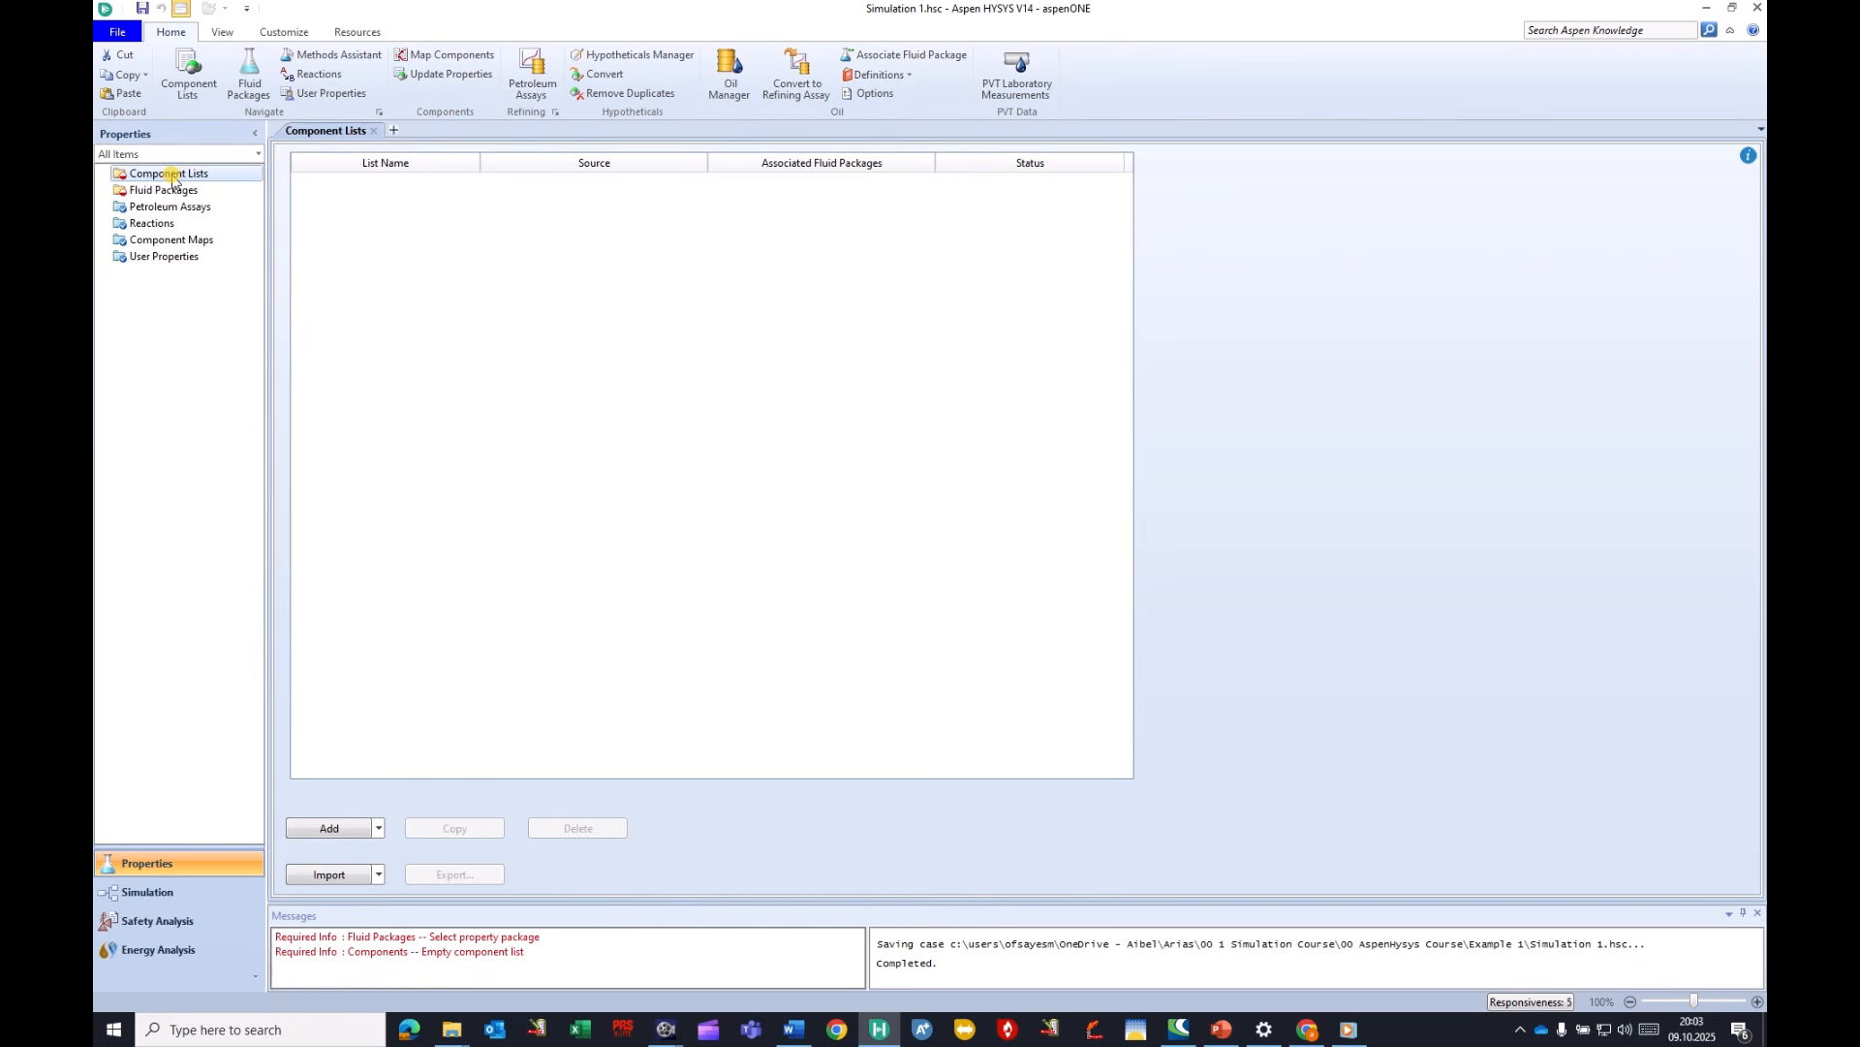
{"action": "left_click", "coordinate": [329, 830]}
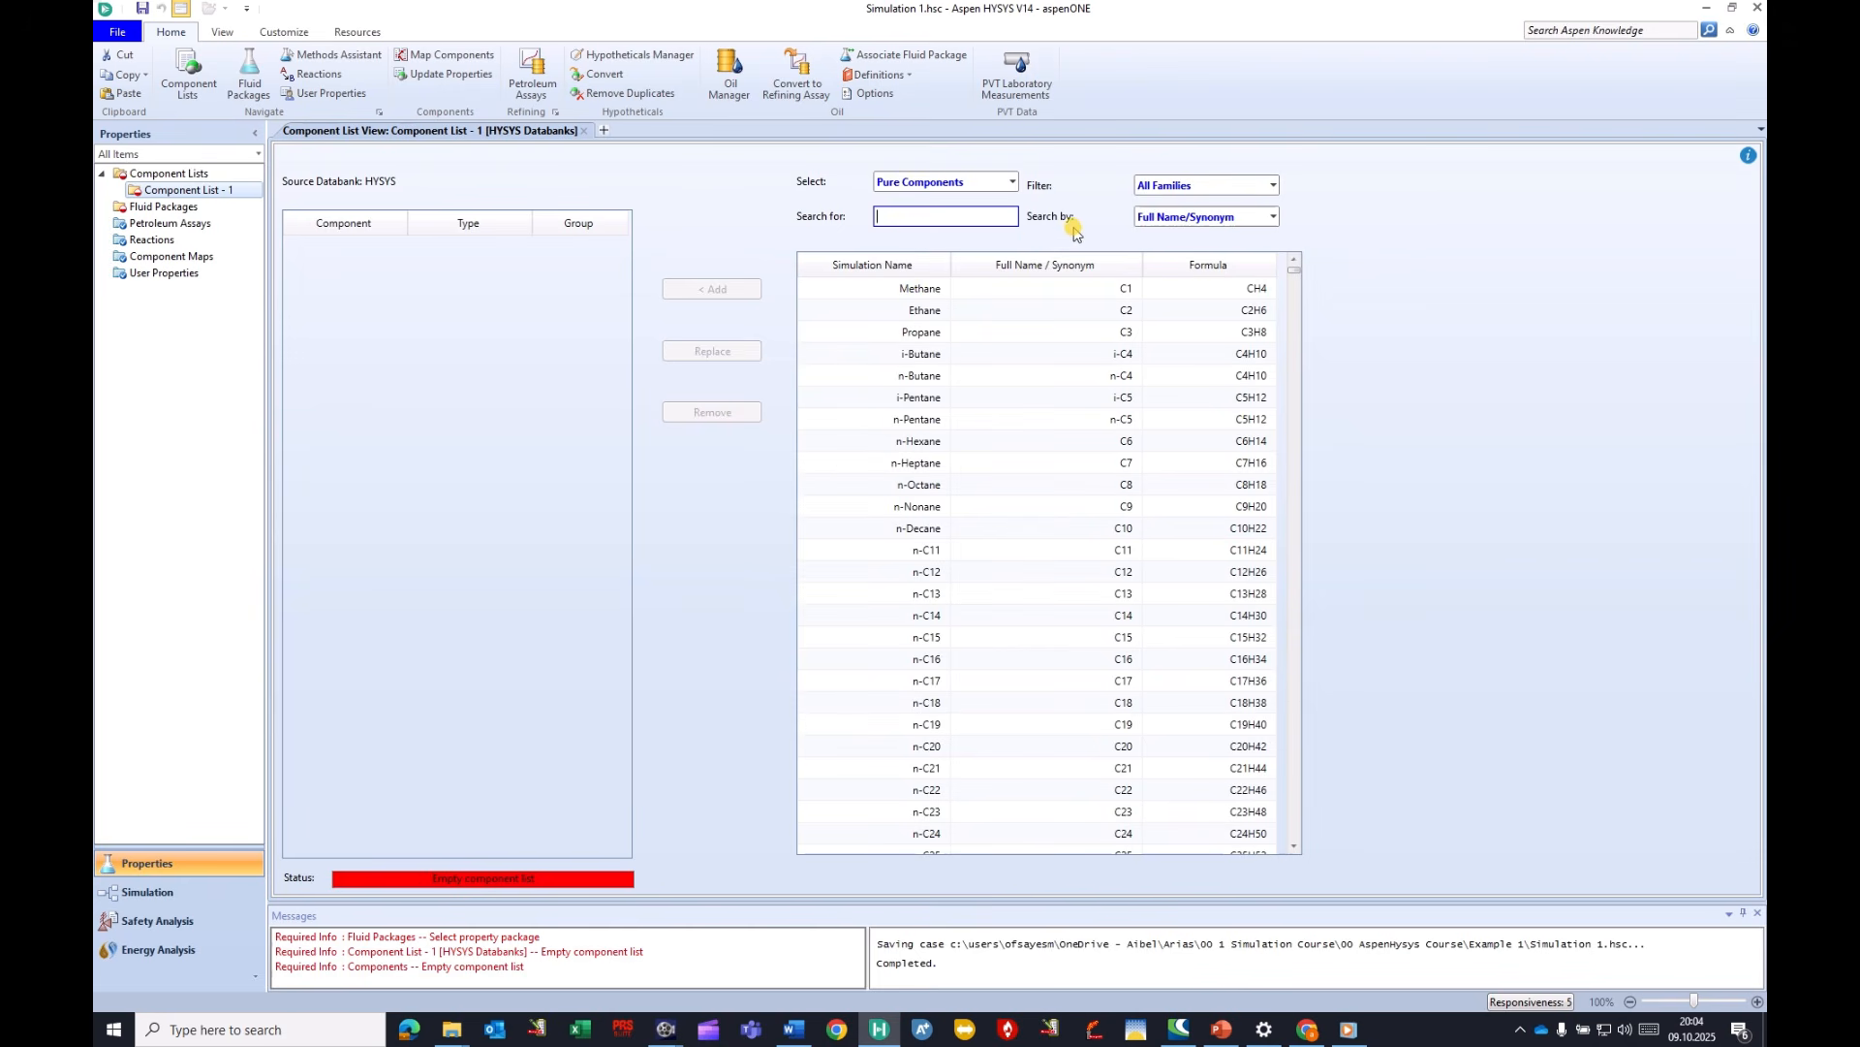
{"action": "left_click", "coordinate": [904, 216]}
{"action": "type", "text": "n2"}
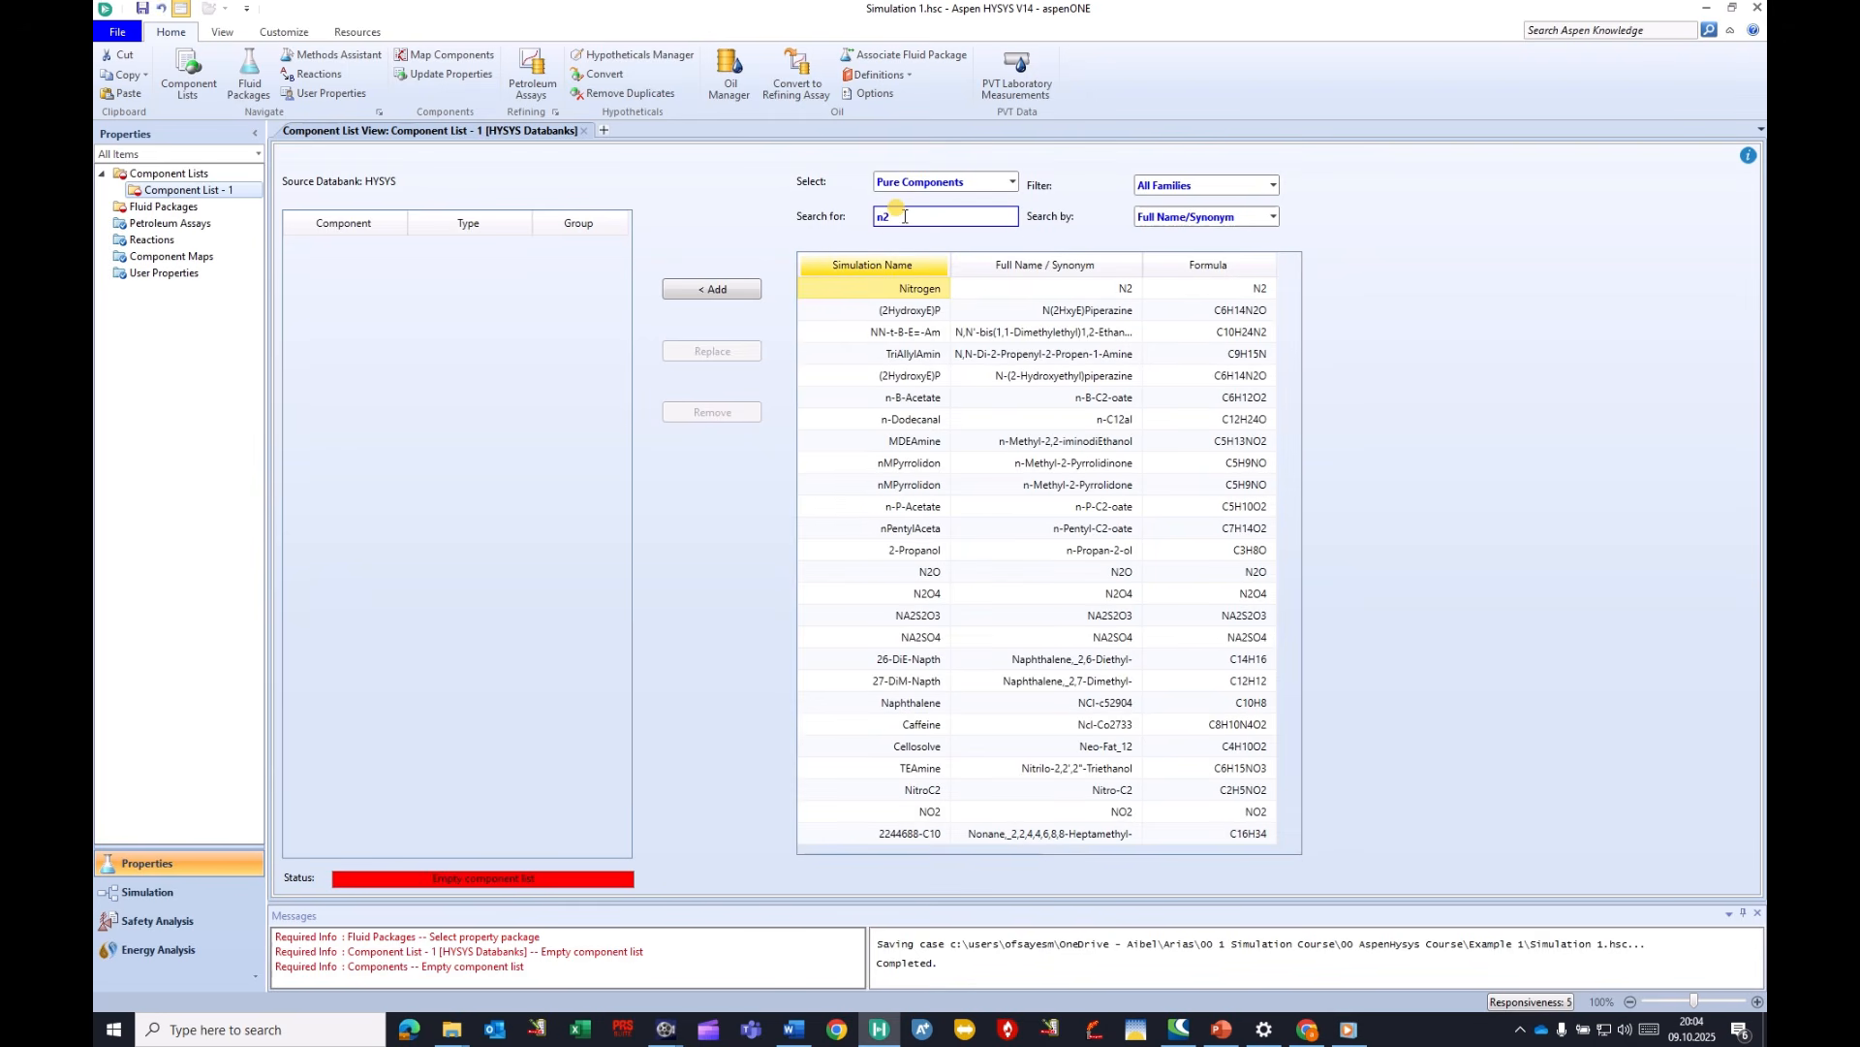
{"action": "left_click", "coordinate": [717, 290]}
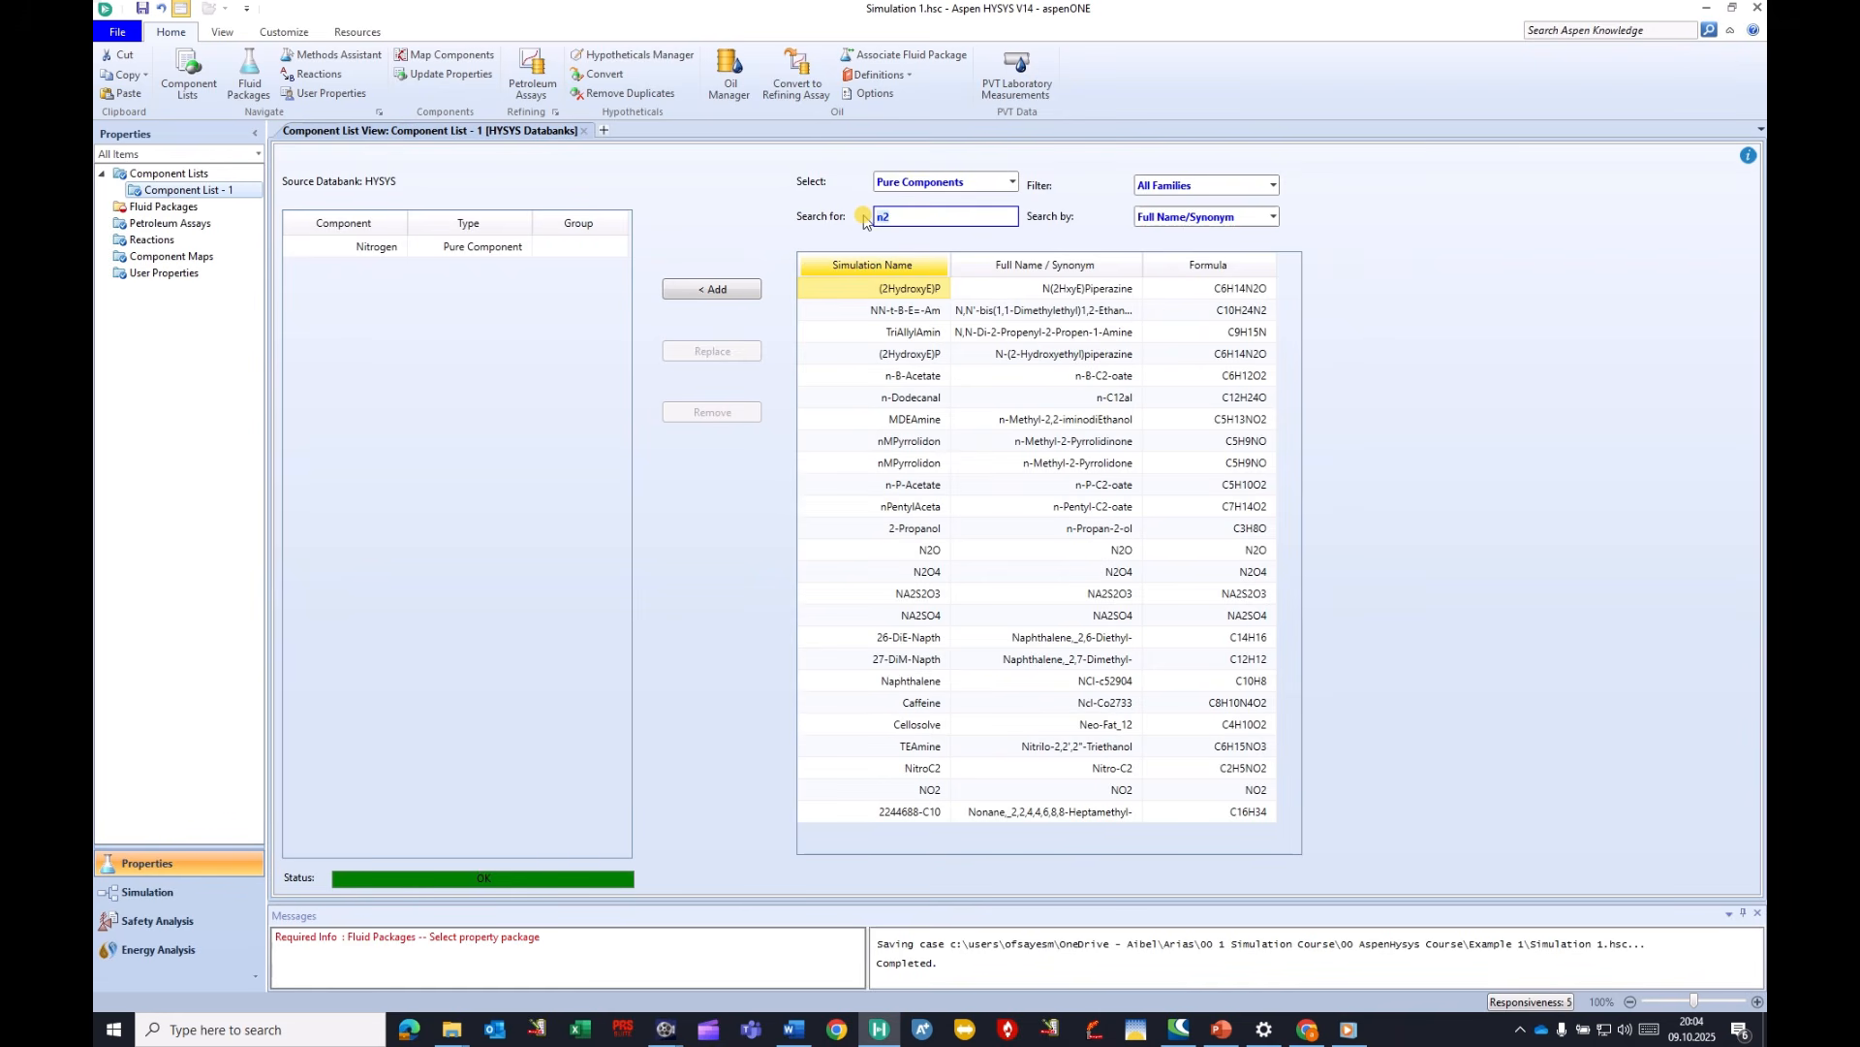
Find CO2 and H2O in the databank and add both to the component list.
{"action": "type", "text": "co2"}
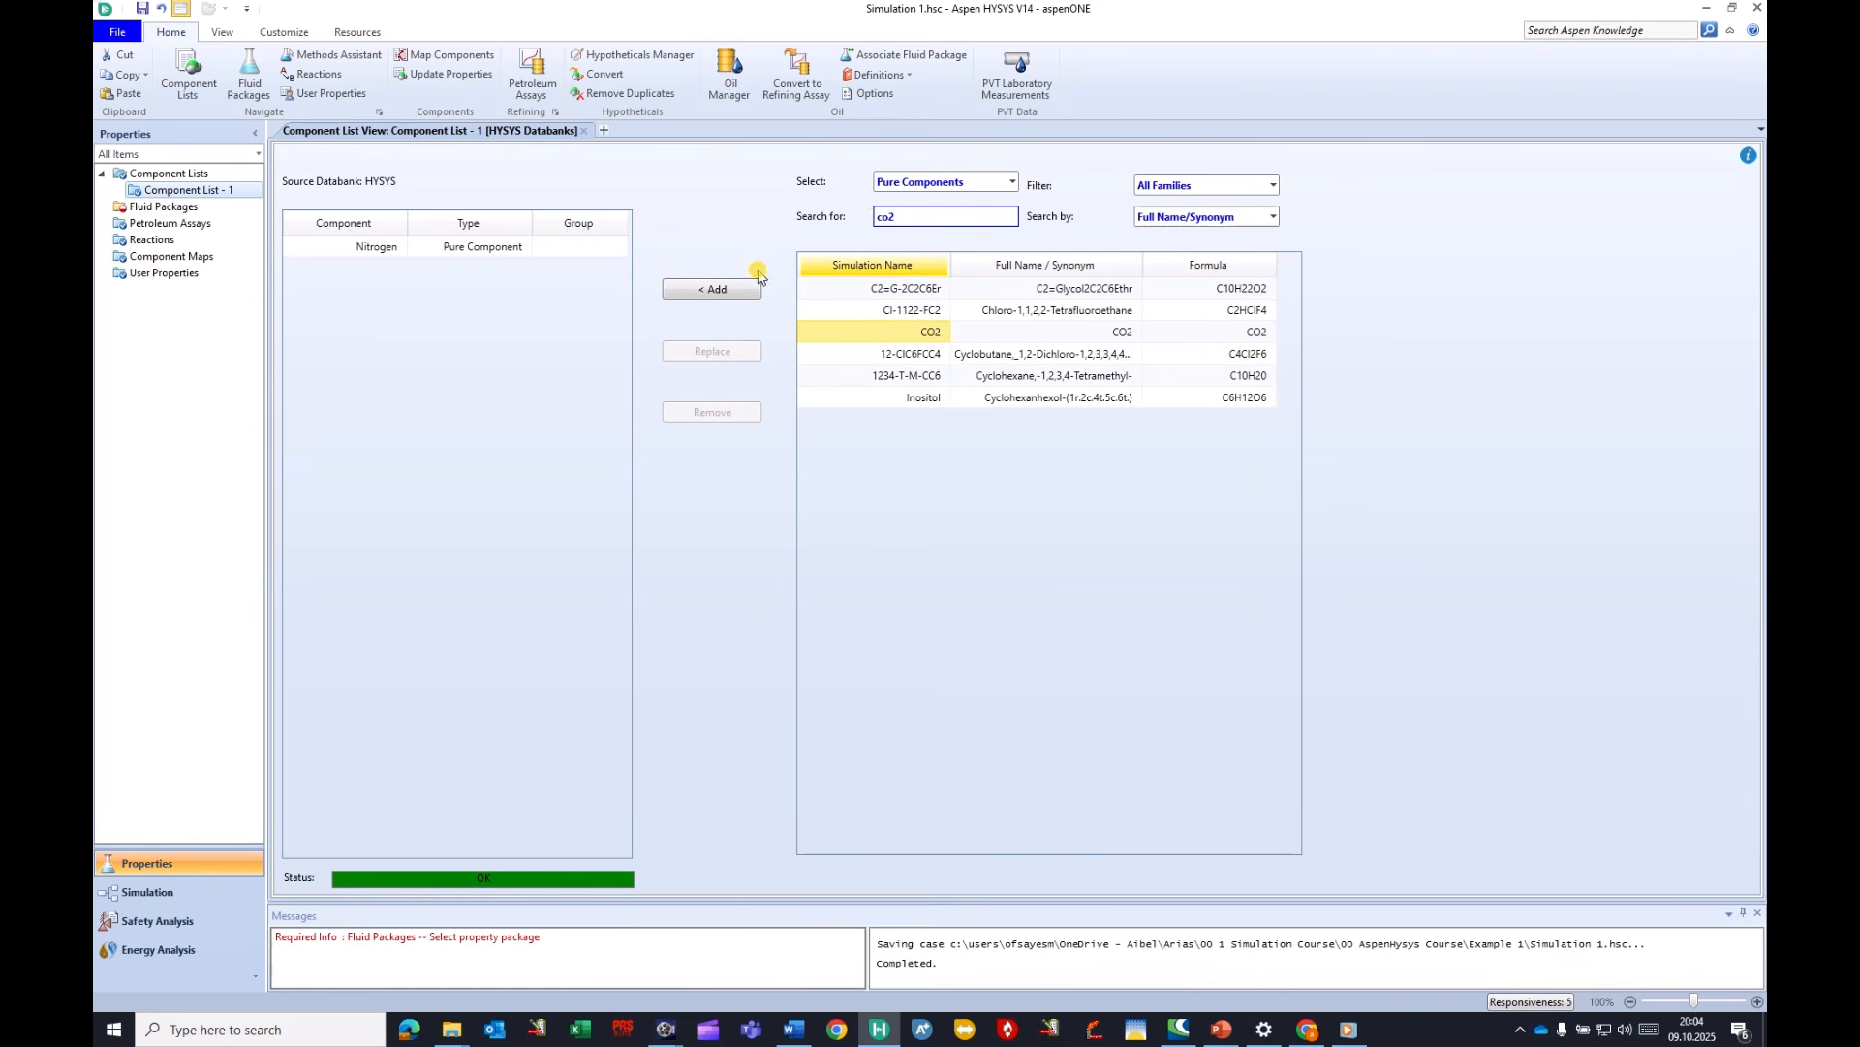
{"action": "left_click", "coordinate": [722, 289]}
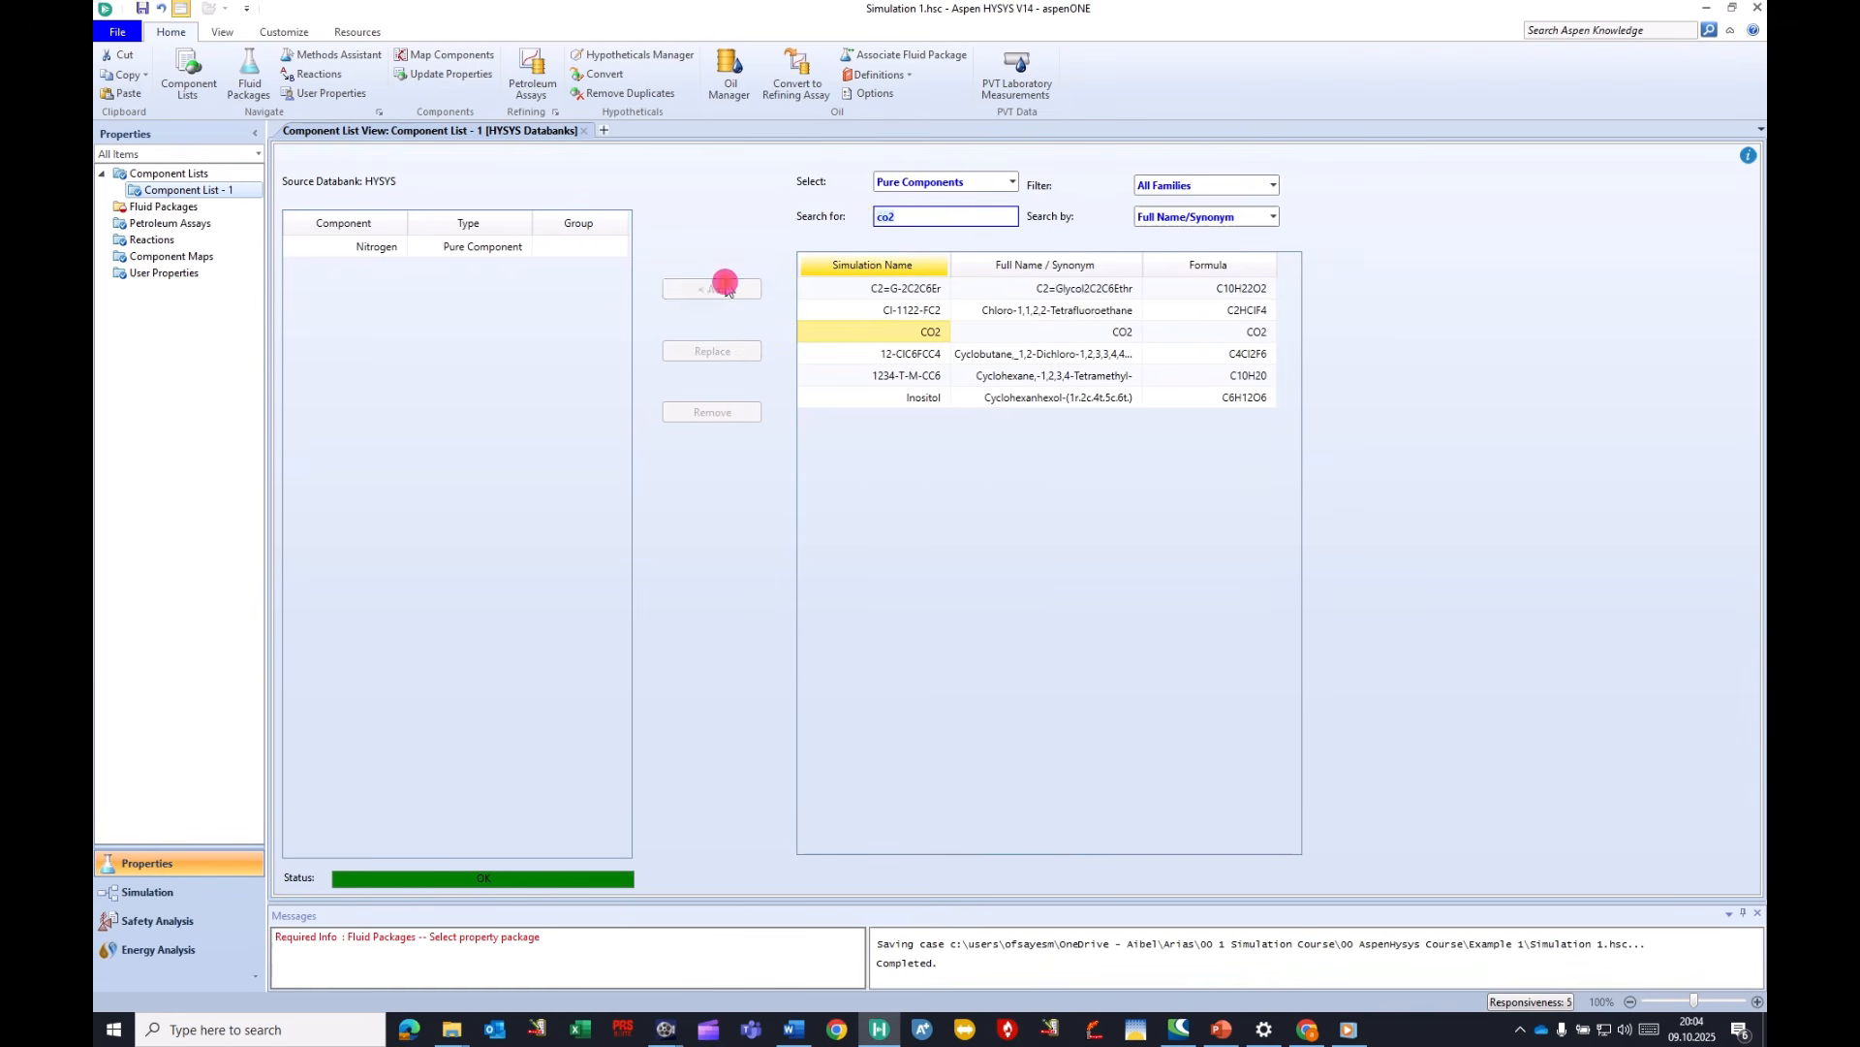
{"action": "double_click", "coordinate": [878, 219]}
{"action": "type", "text": "h2o"}
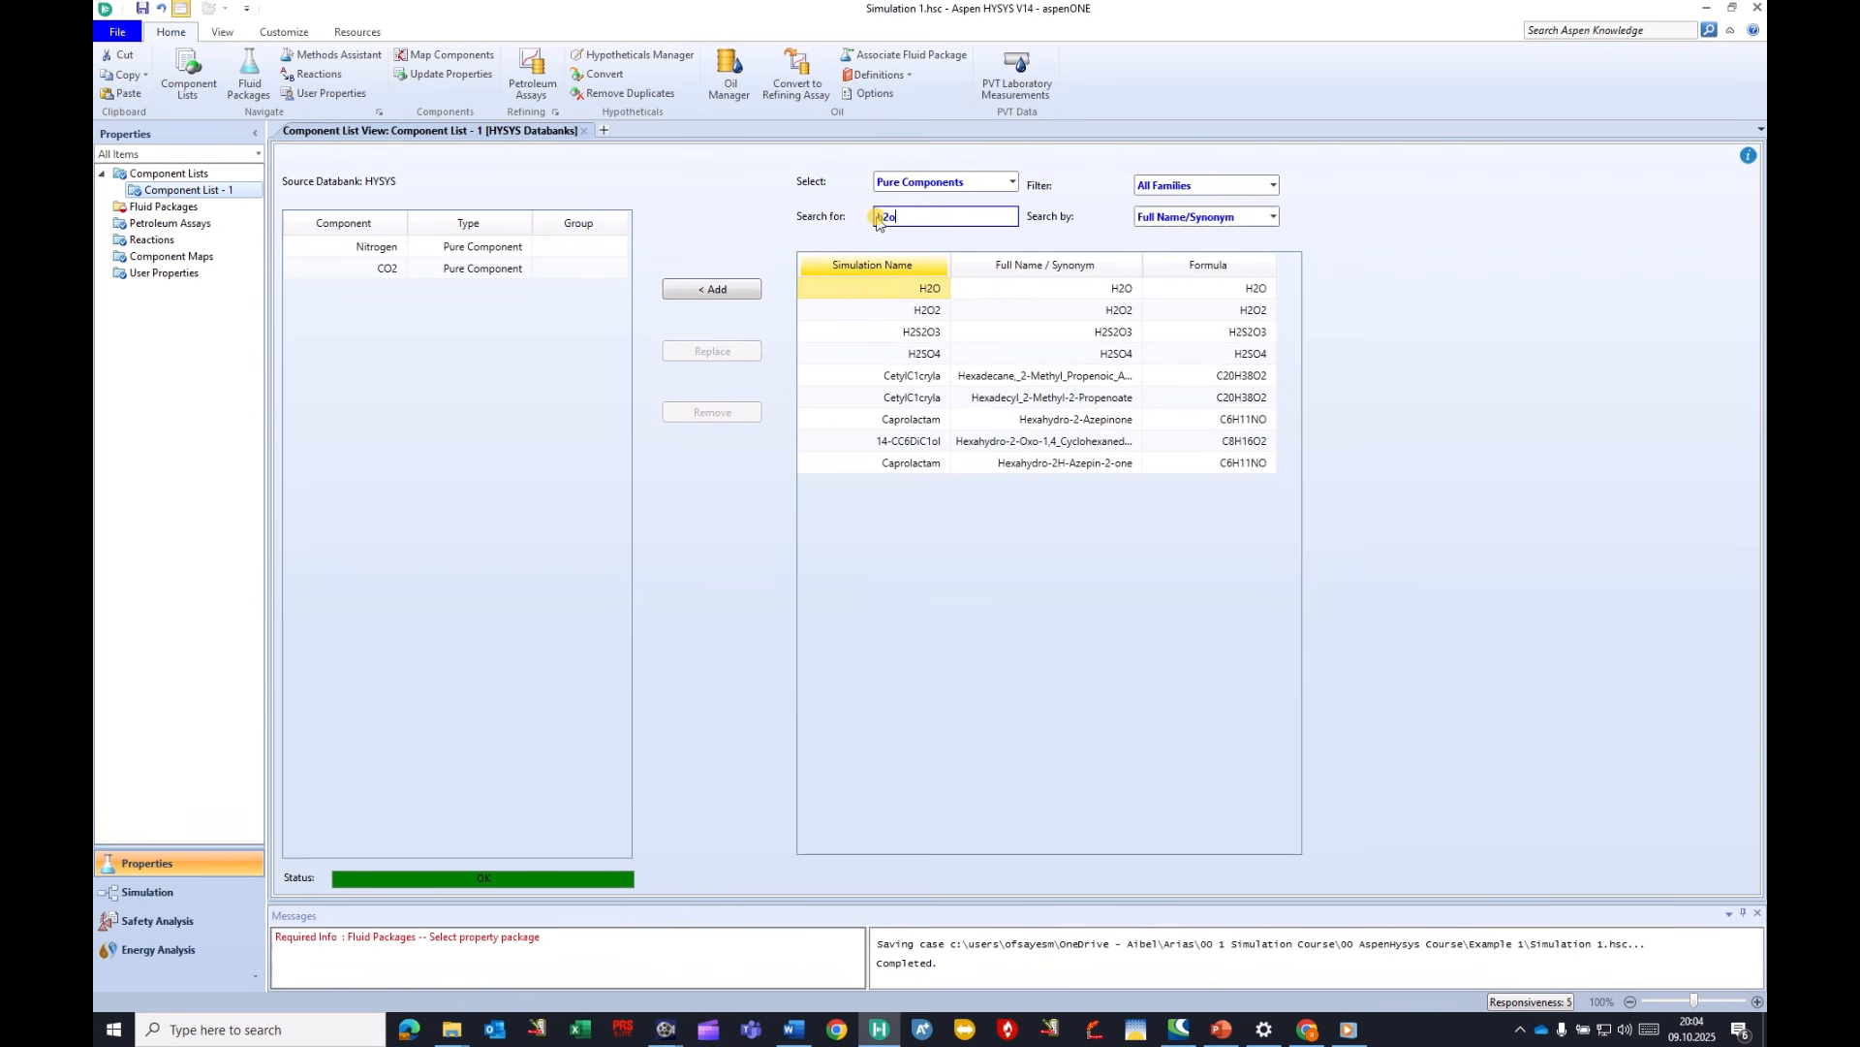
{"action": "left_click", "coordinate": [715, 287]}
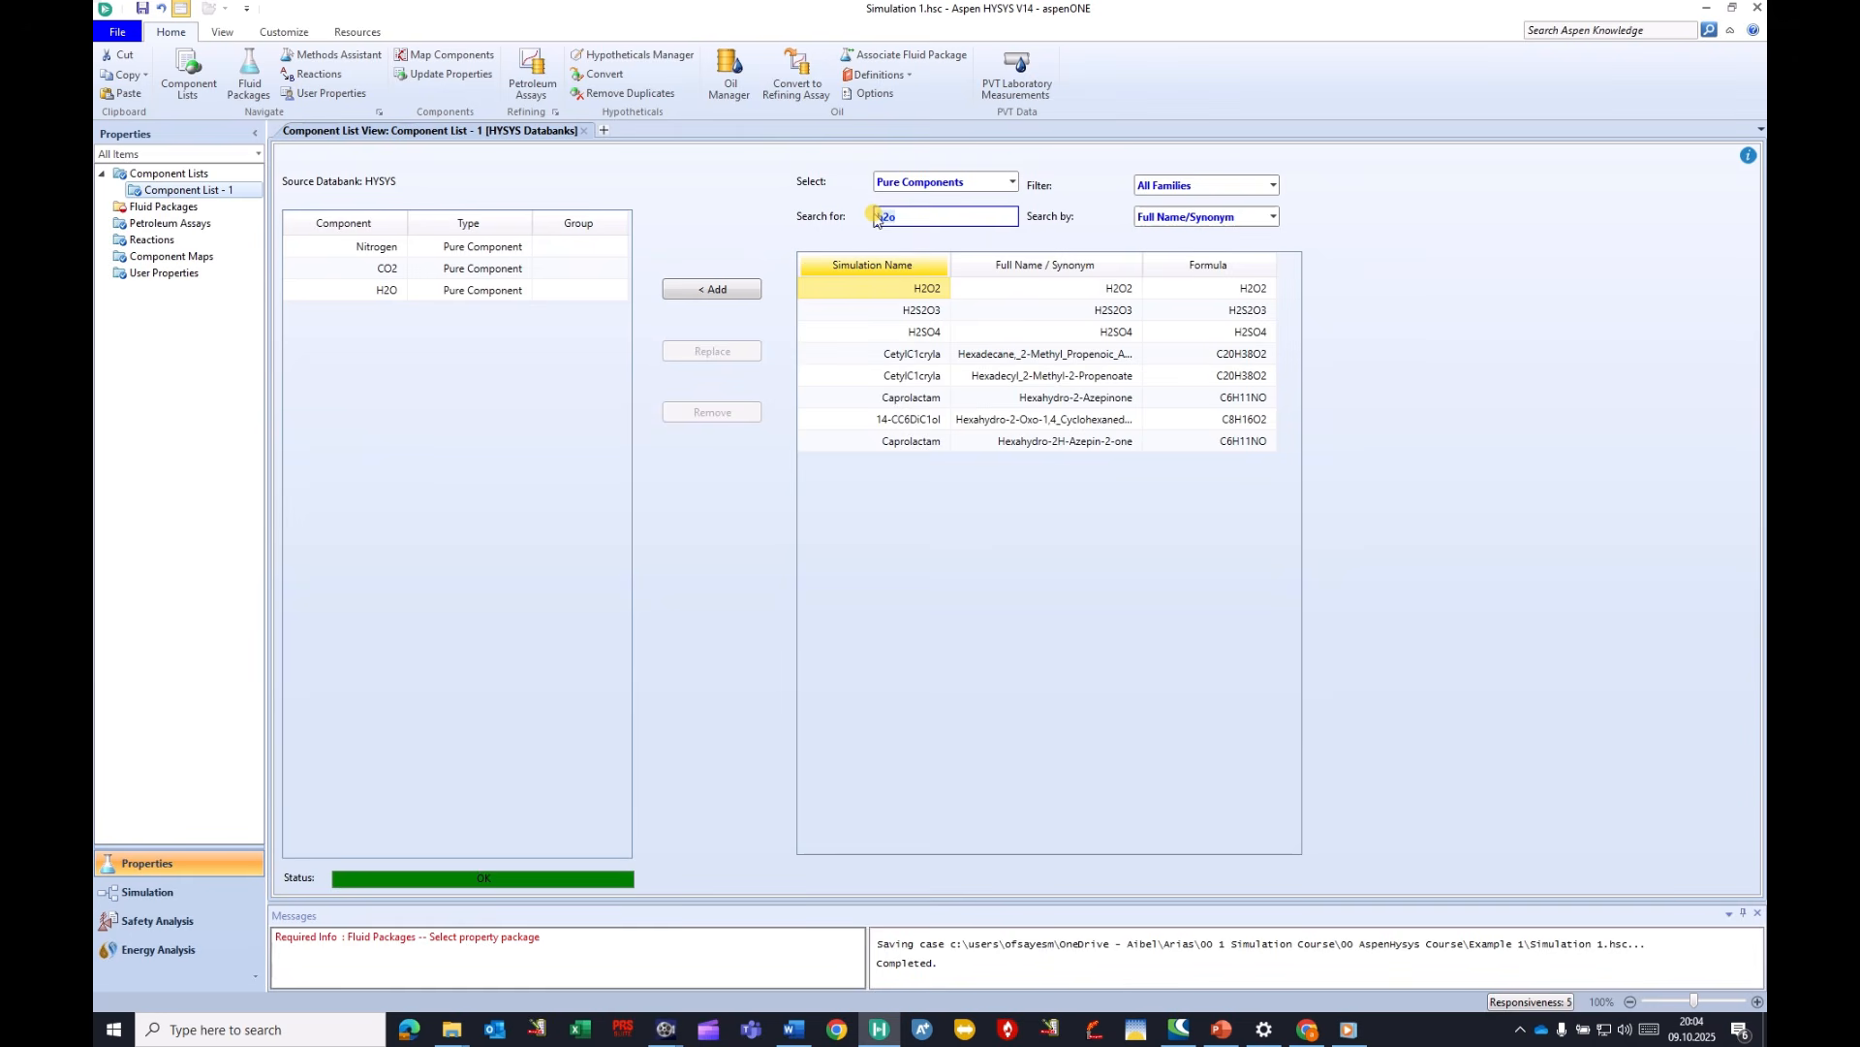
Clear the component search and add the hydrocarbons from Methane through n-Pentane, including i-Butane and i-Pentane, to the component list.
{"action": "key", "text": "BackSpace"}
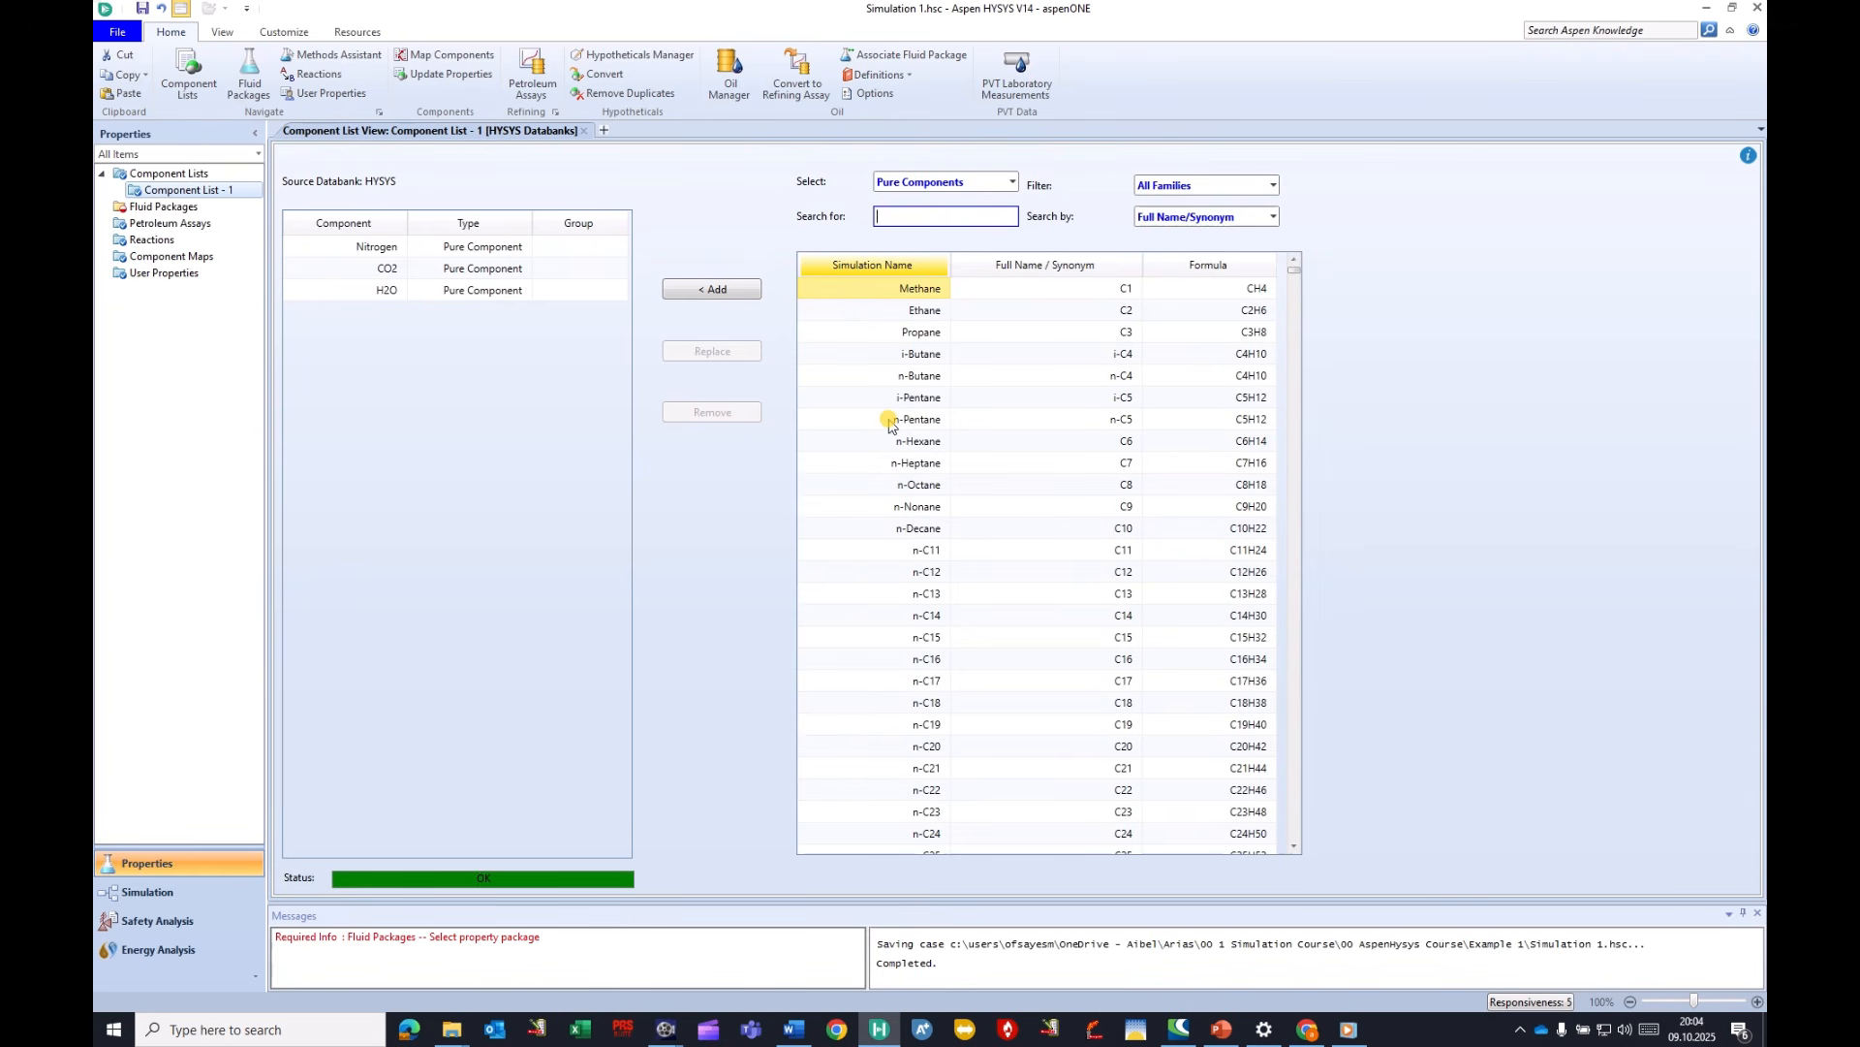
{"action": "left_click_drag", "start_coordinate": [888, 425], "coordinate": [891, 295]}
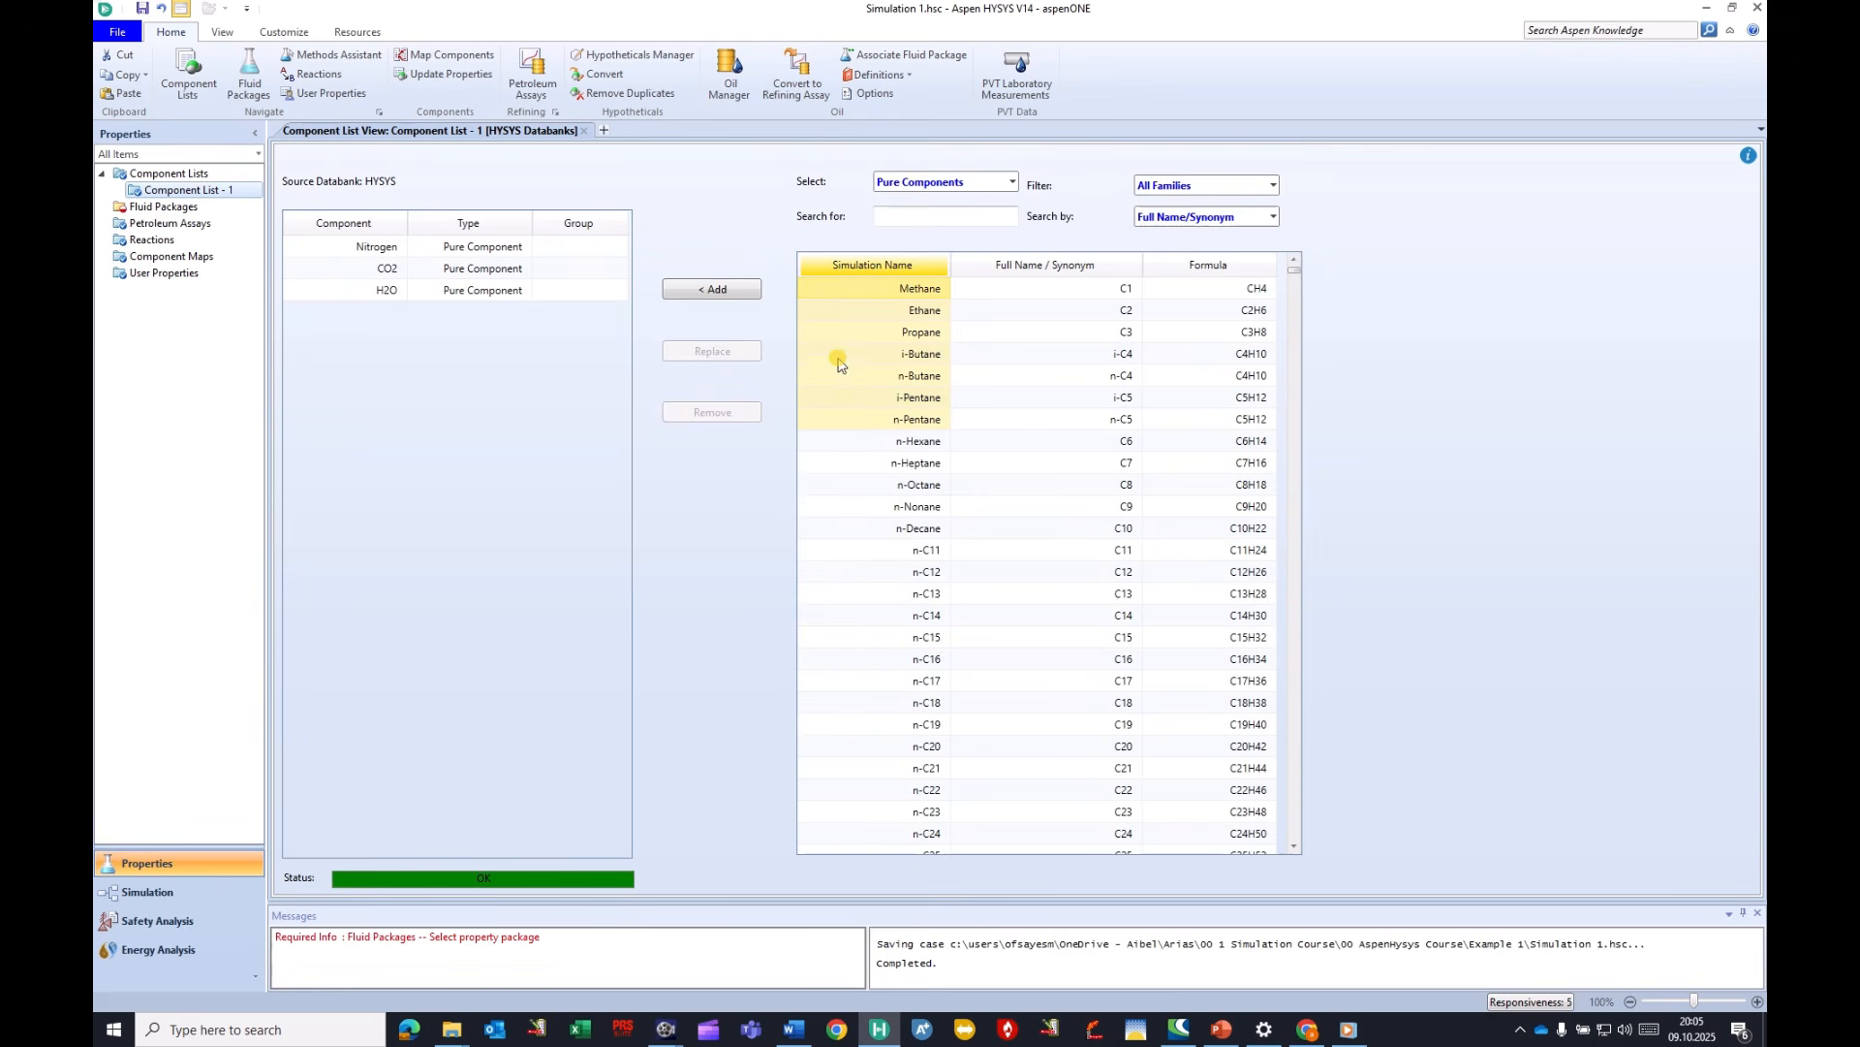
{"action": "left_click", "coordinate": [720, 295]}
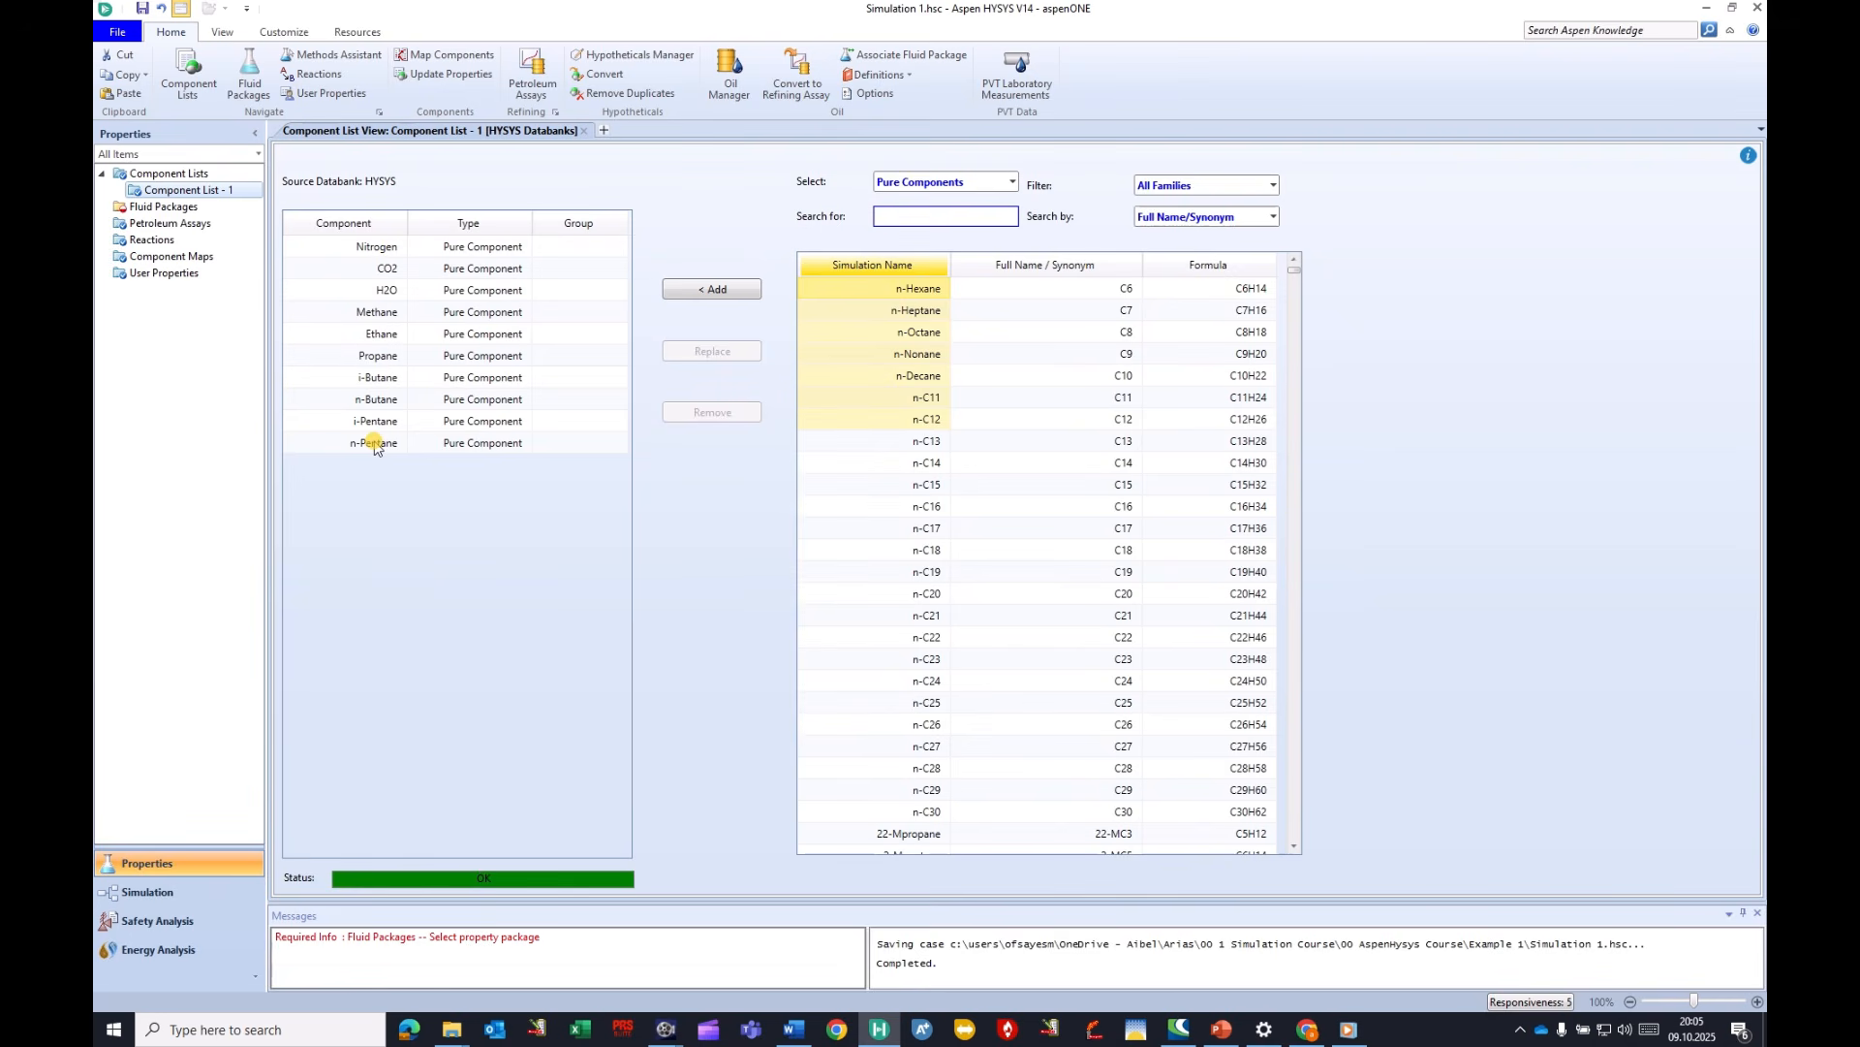
Add a fluid package for the component list and choose Peng-Robinson as its property package.
{"action": "left_click", "coordinate": [167, 209]}
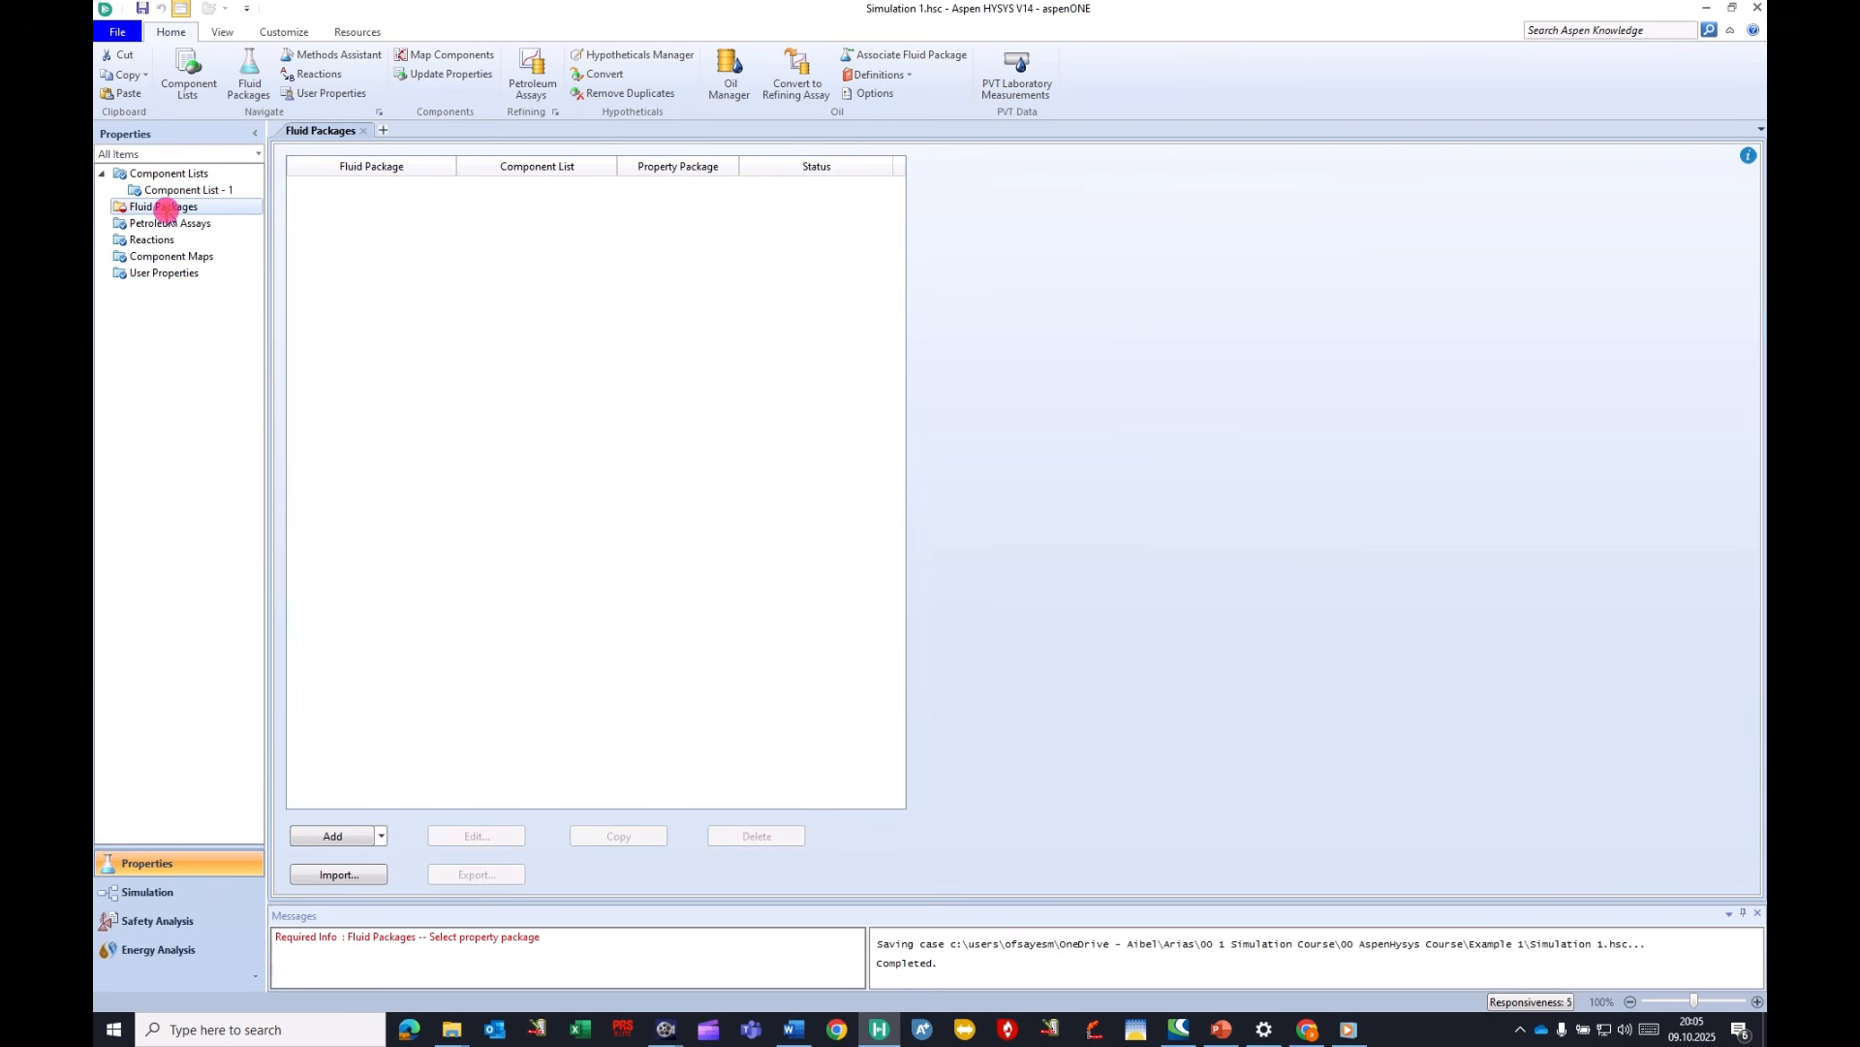
{"action": "left_click", "coordinate": [334, 838]}
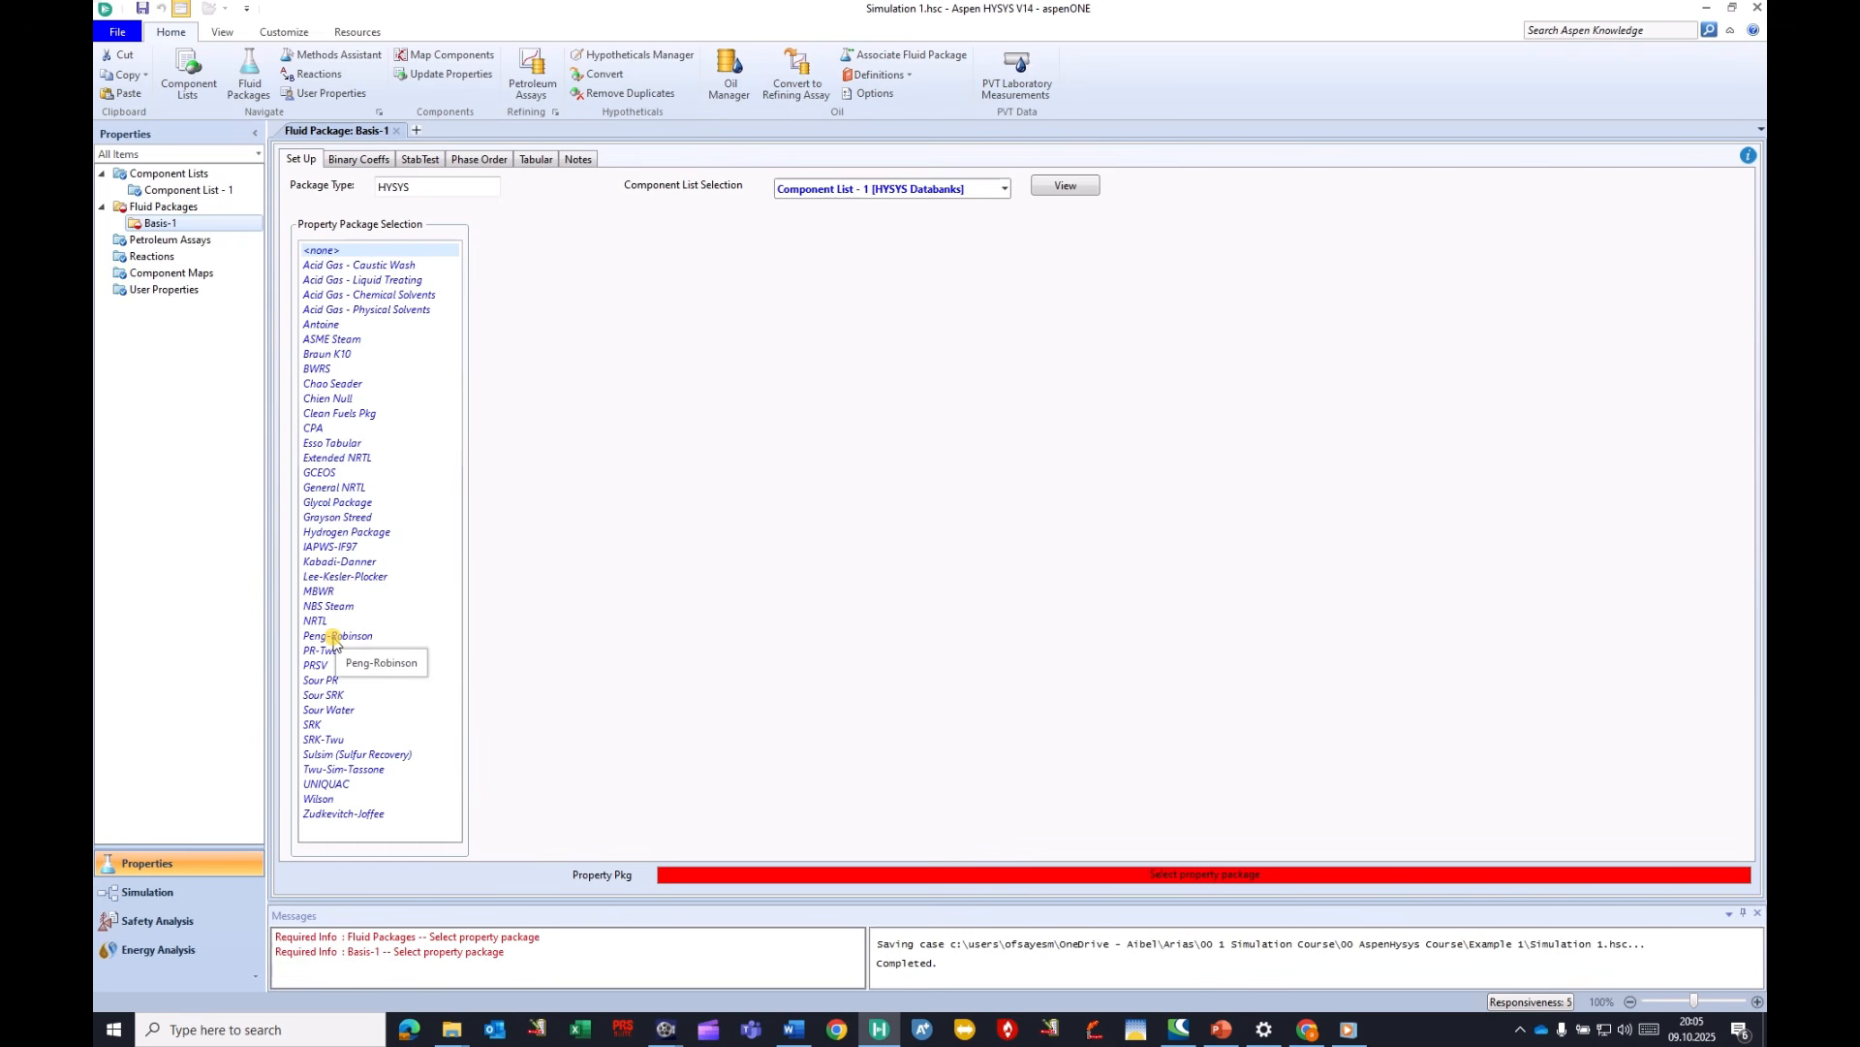
{"action": "left_click", "coordinate": [332, 636]}
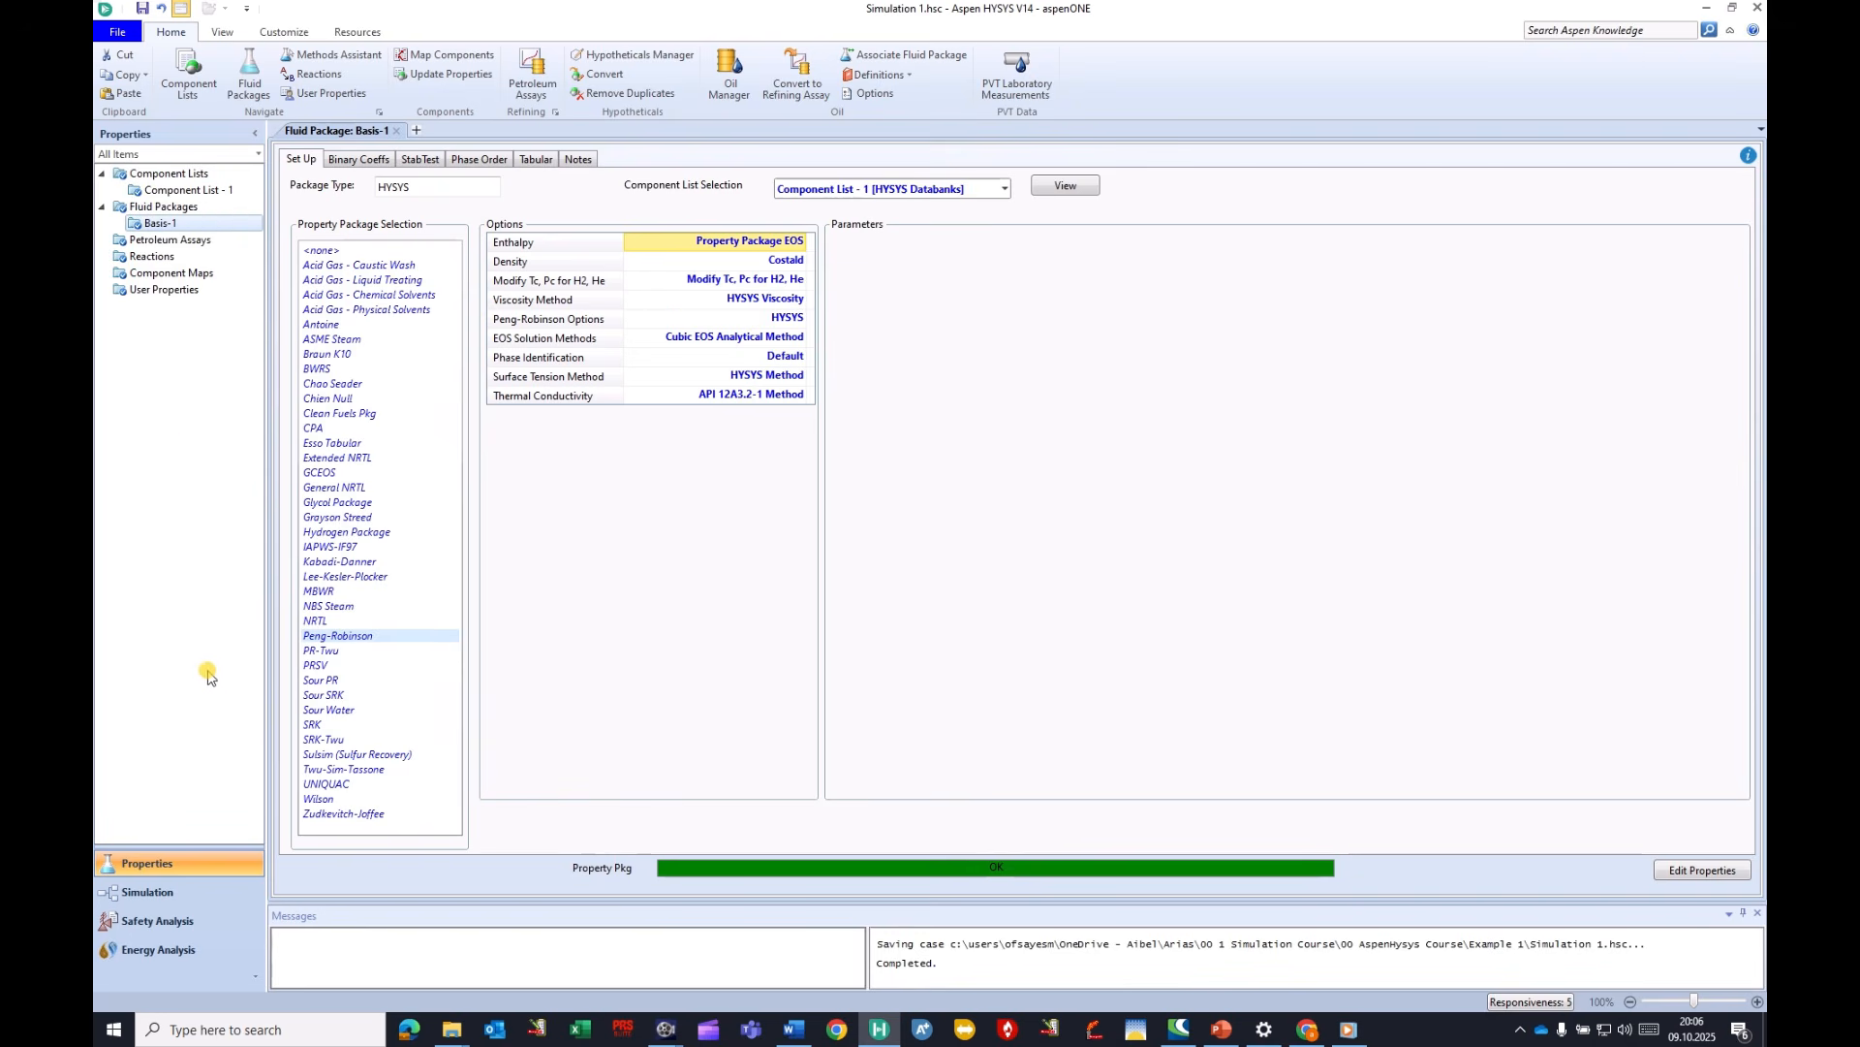
Switch to the simulation environment, move the model palette clear of the drawing area and place a material stream on the flowsheet.
{"action": "left_click", "coordinate": [155, 903]}
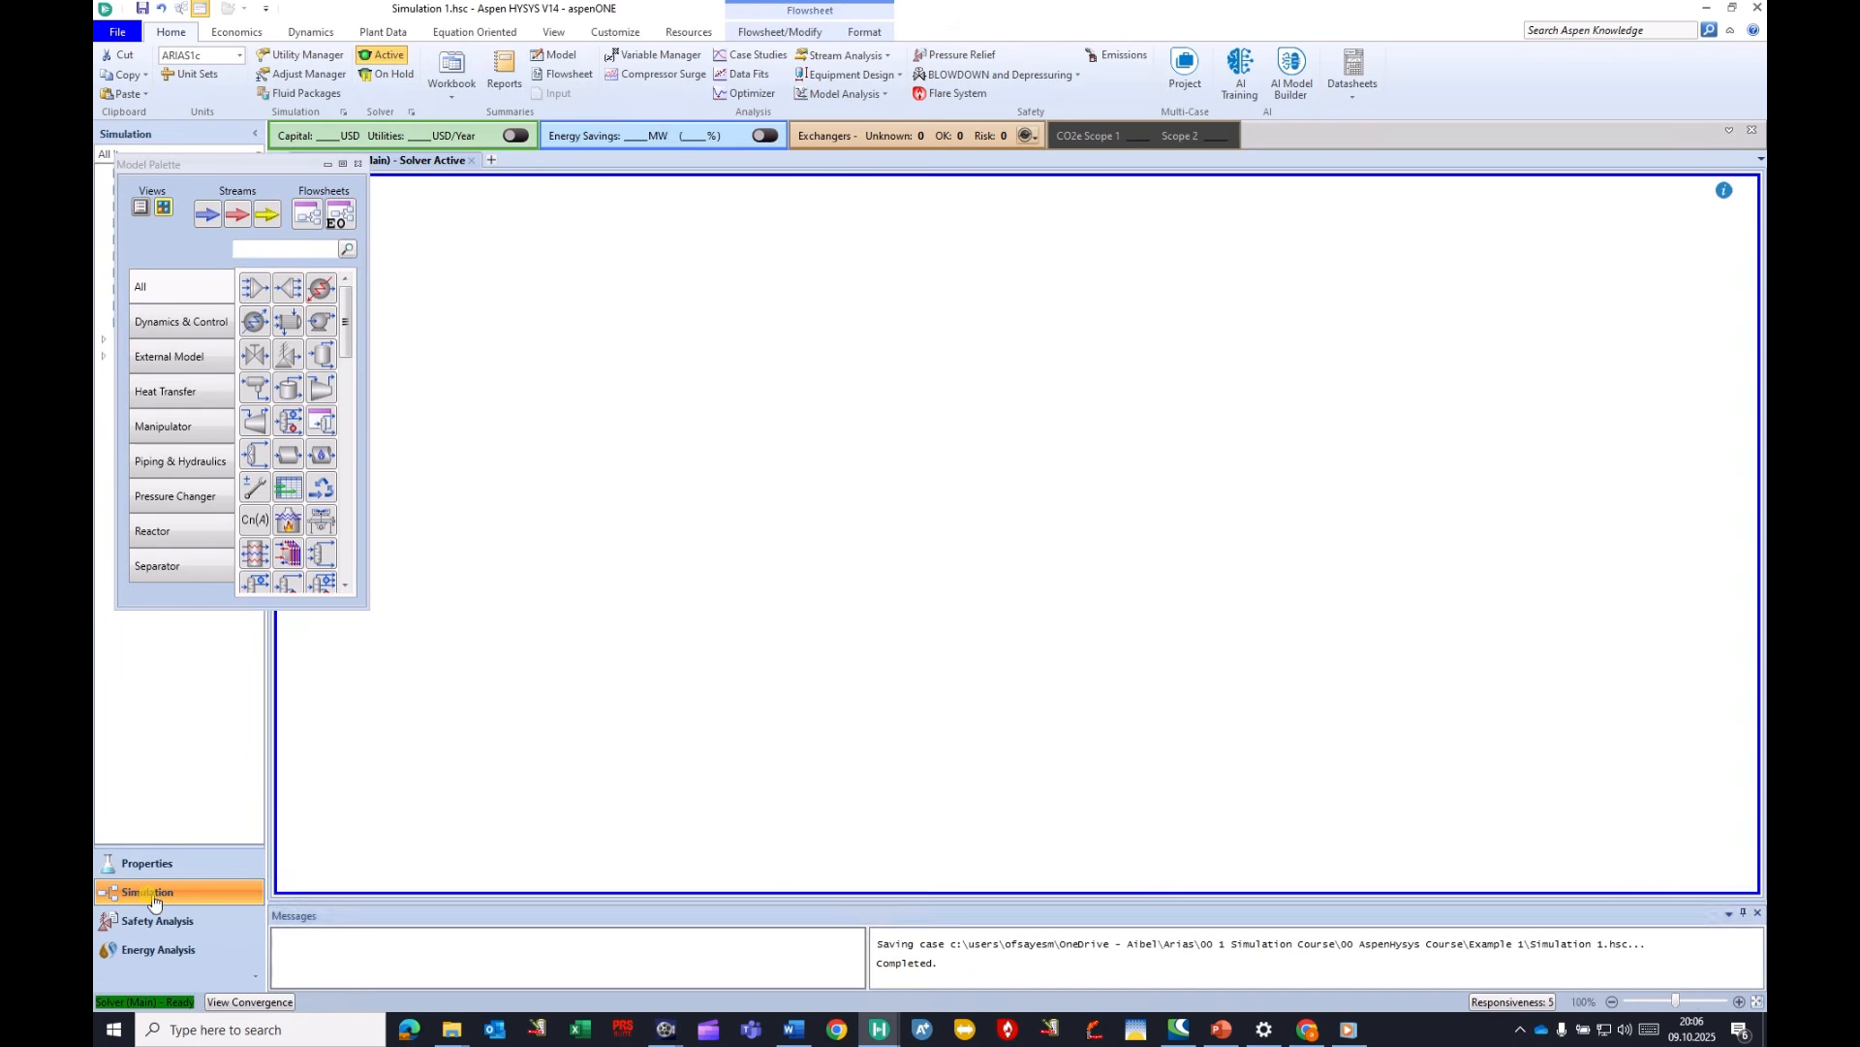
{"action": "left_click_drag", "start_coordinate": [220, 171], "coordinate": [1588, 286]}
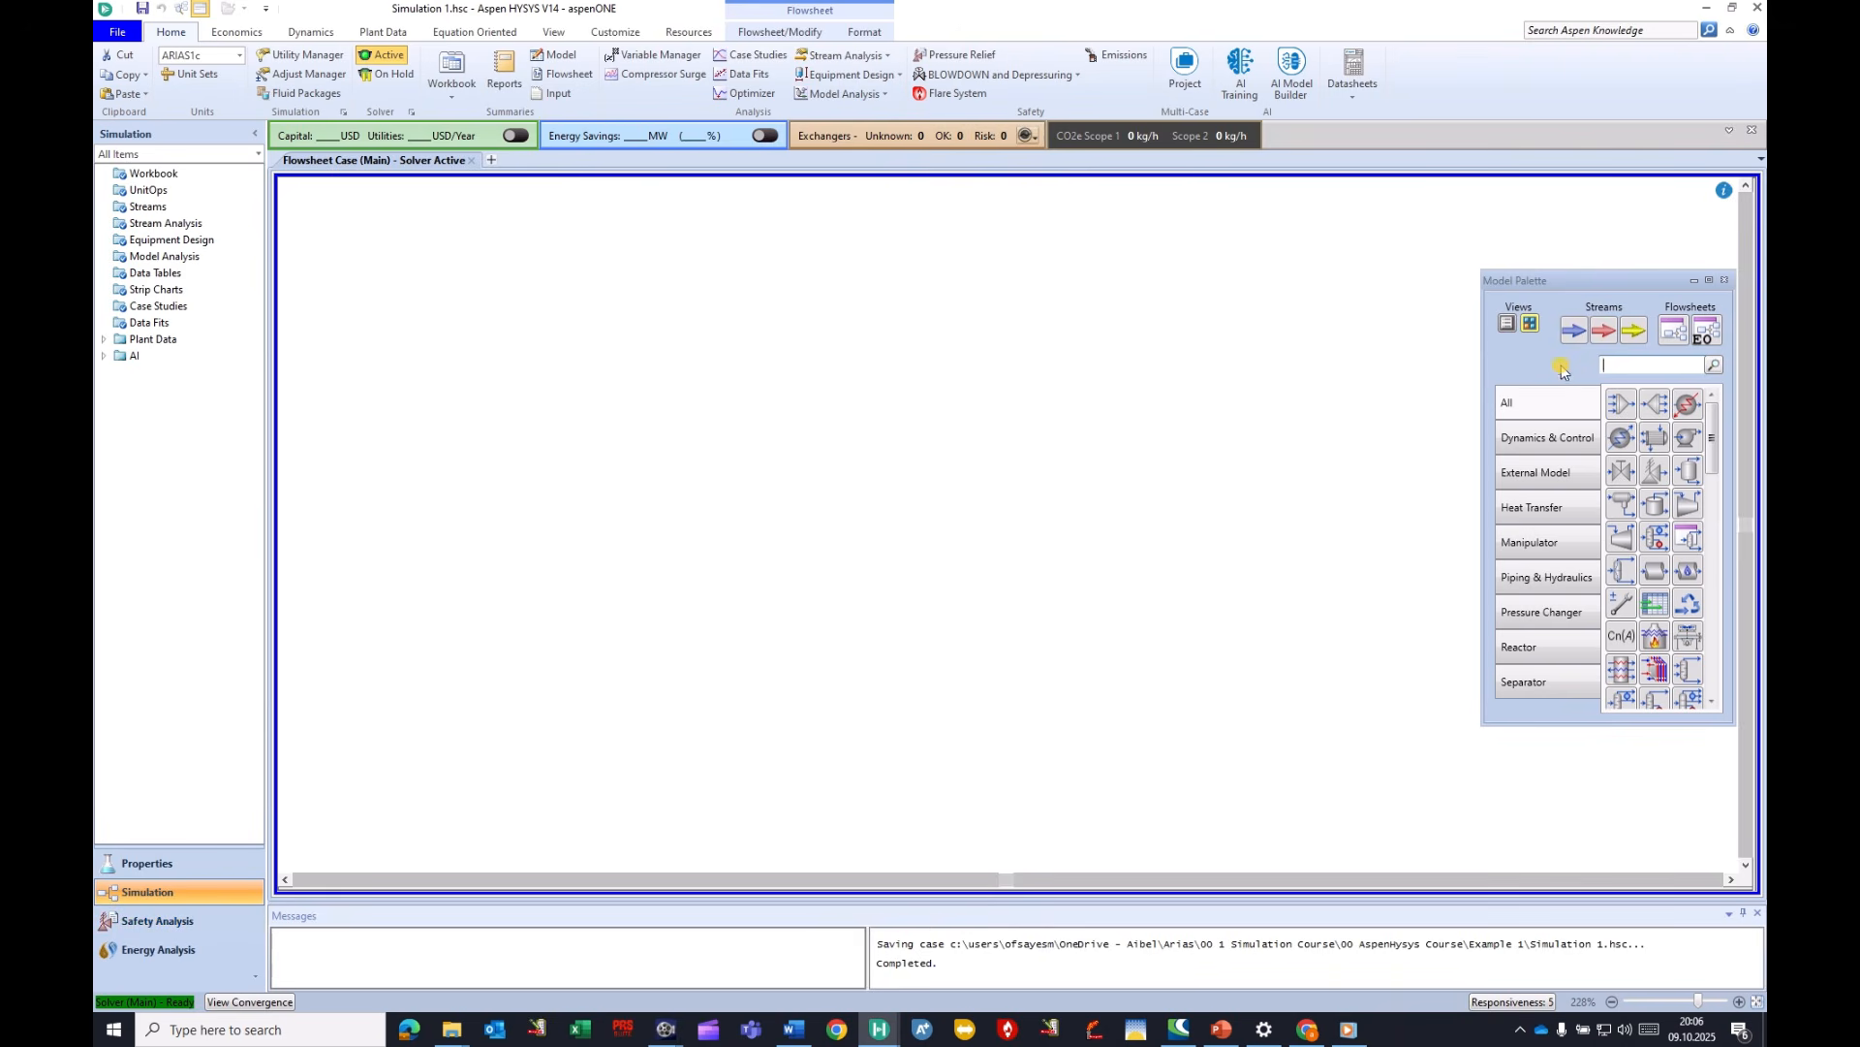
{"action": "left_click_drag", "start_coordinate": [1565, 281], "coordinate": [1524, 254]}
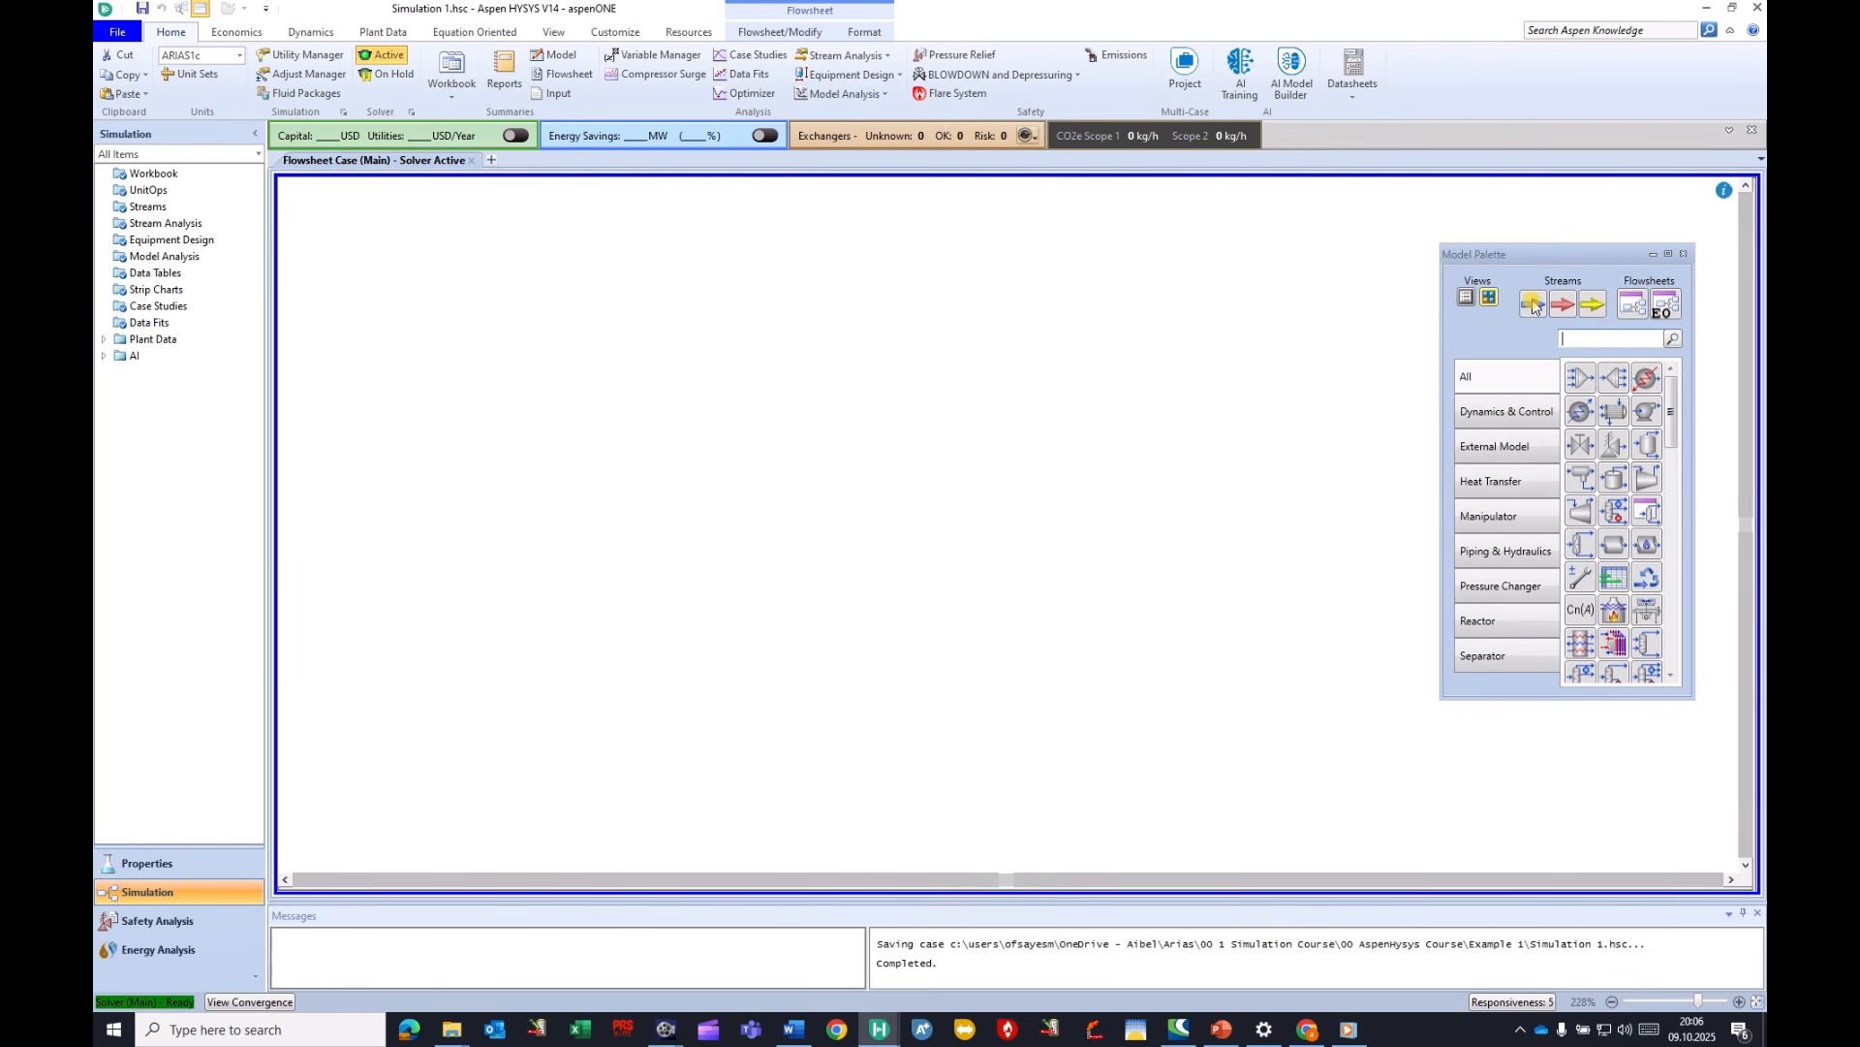
{"action": "left_click", "coordinate": [1532, 303]}
{"action": "left_click", "coordinate": [492, 485]}
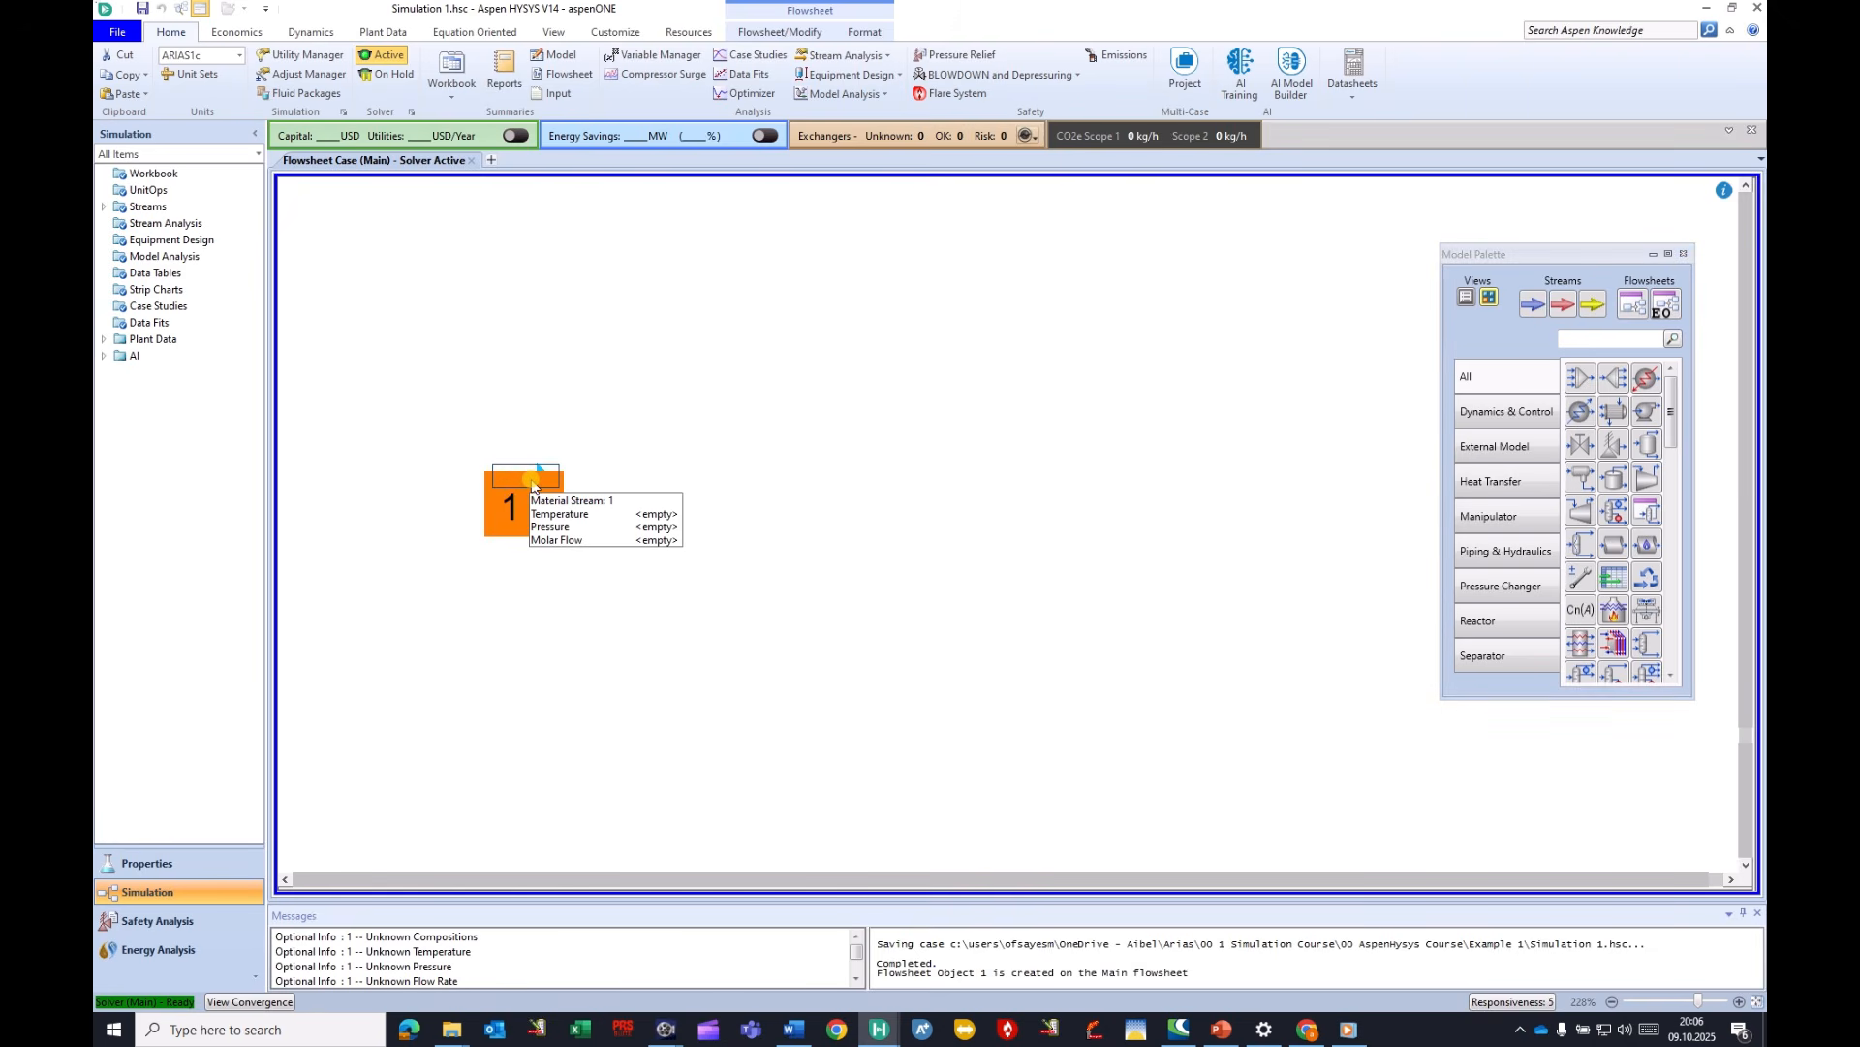
Set the conditions of material stream 1 to a temperature of 60 C and a pressure of 20 bar_g.
{"action": "double_click", "coordinate": [523, 474]}
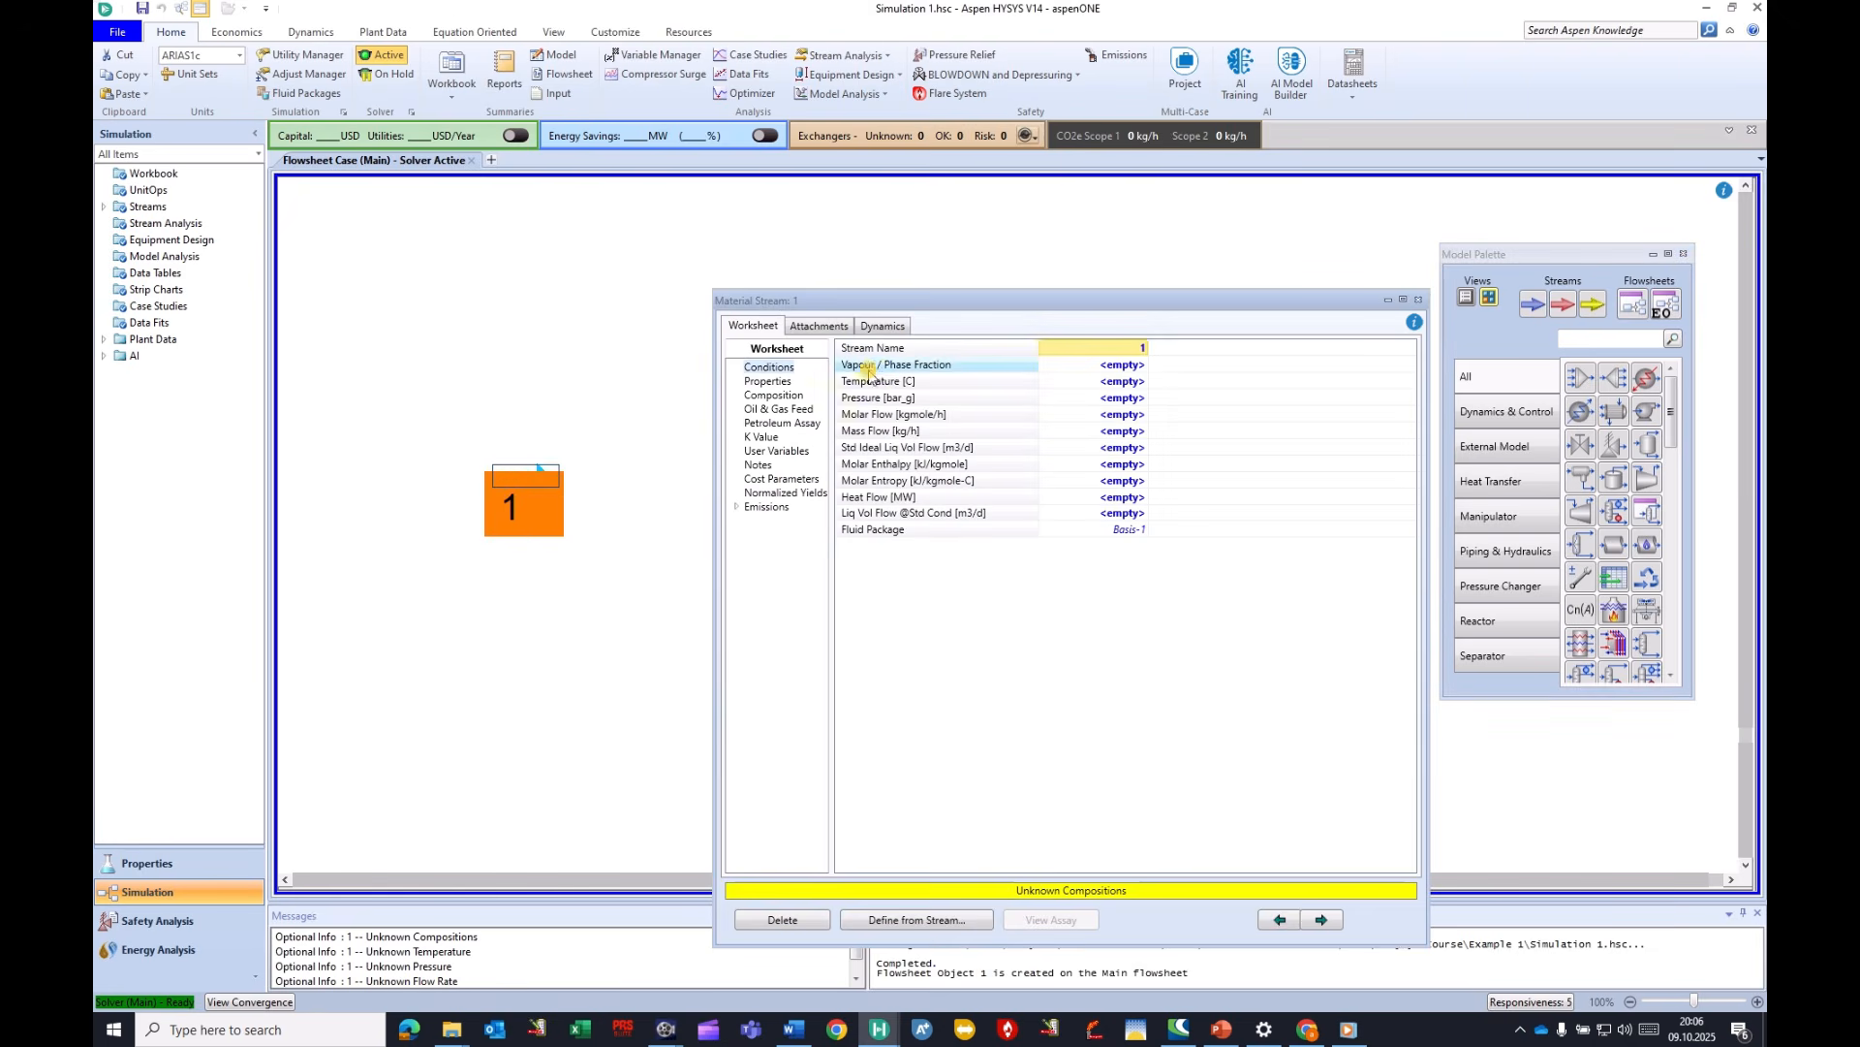
{"action": "left_click_drag", "start_coordinate": [950, 301], "coordinate": [905, 250]}
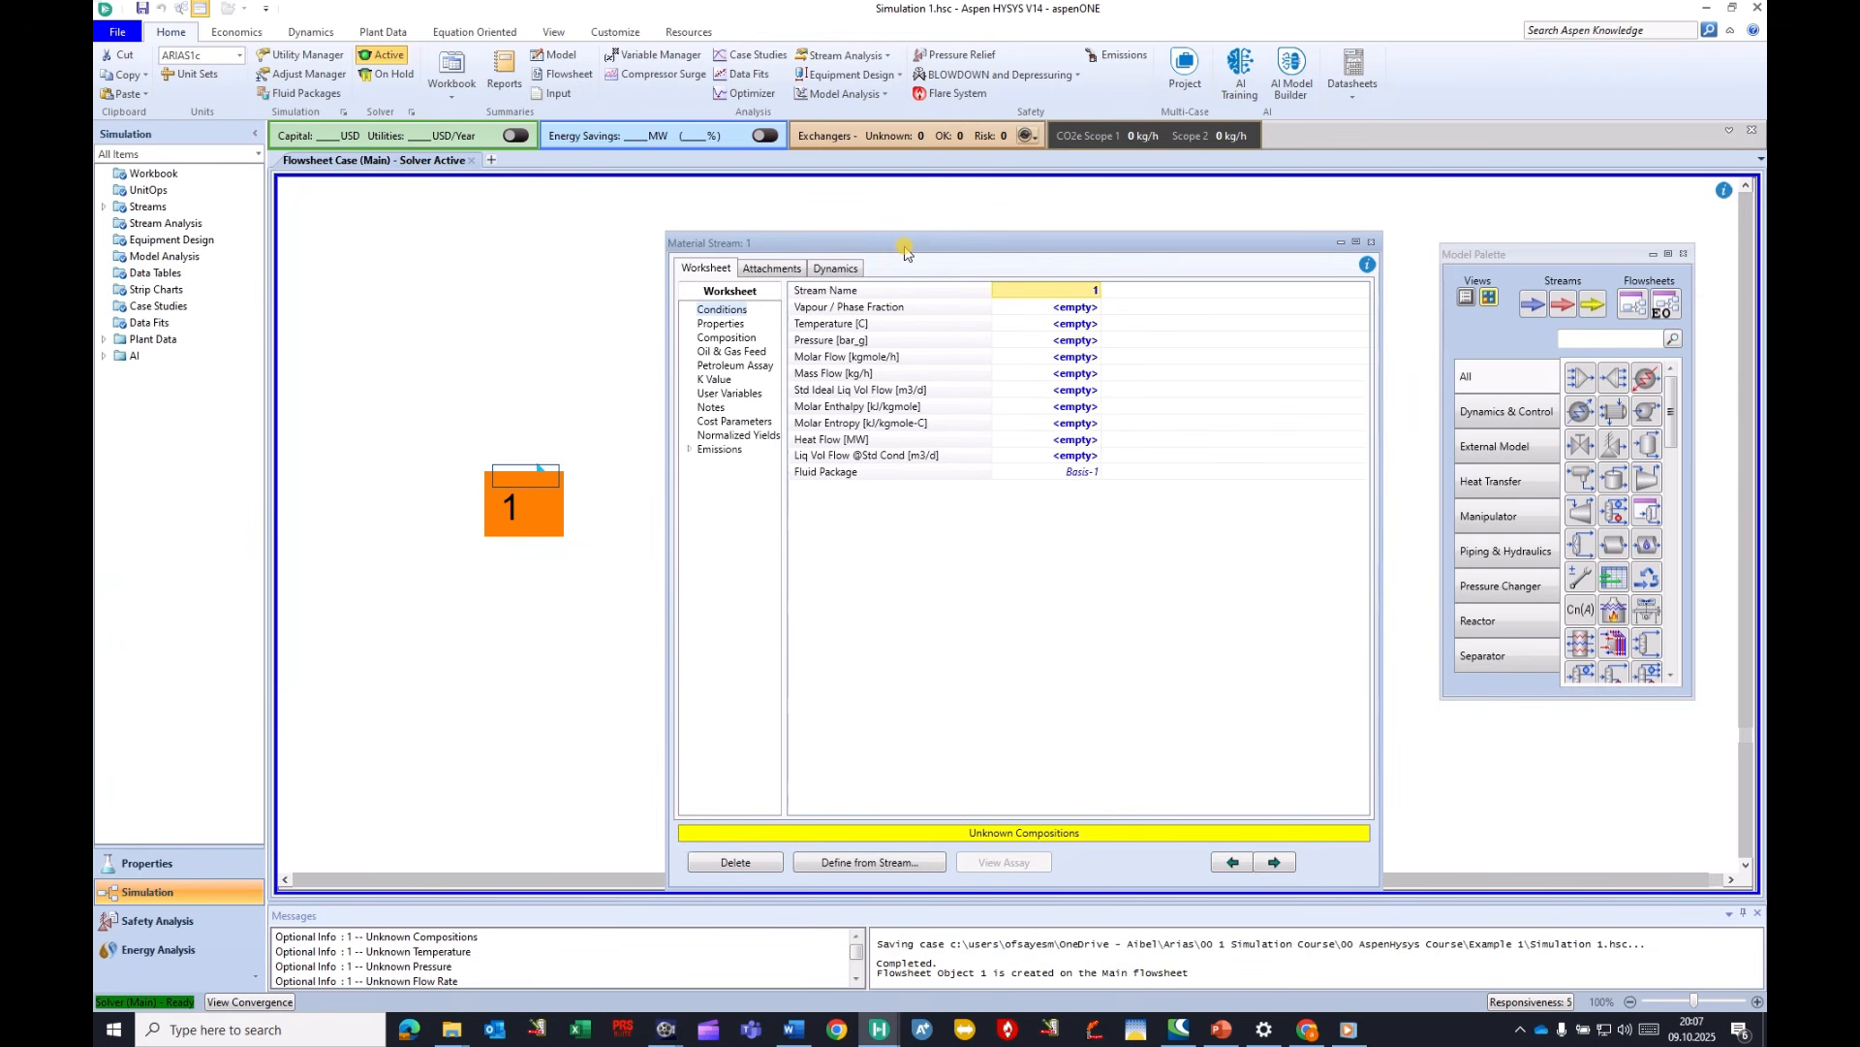
{"action": "left_click", "coordinate": [1061, 330]}
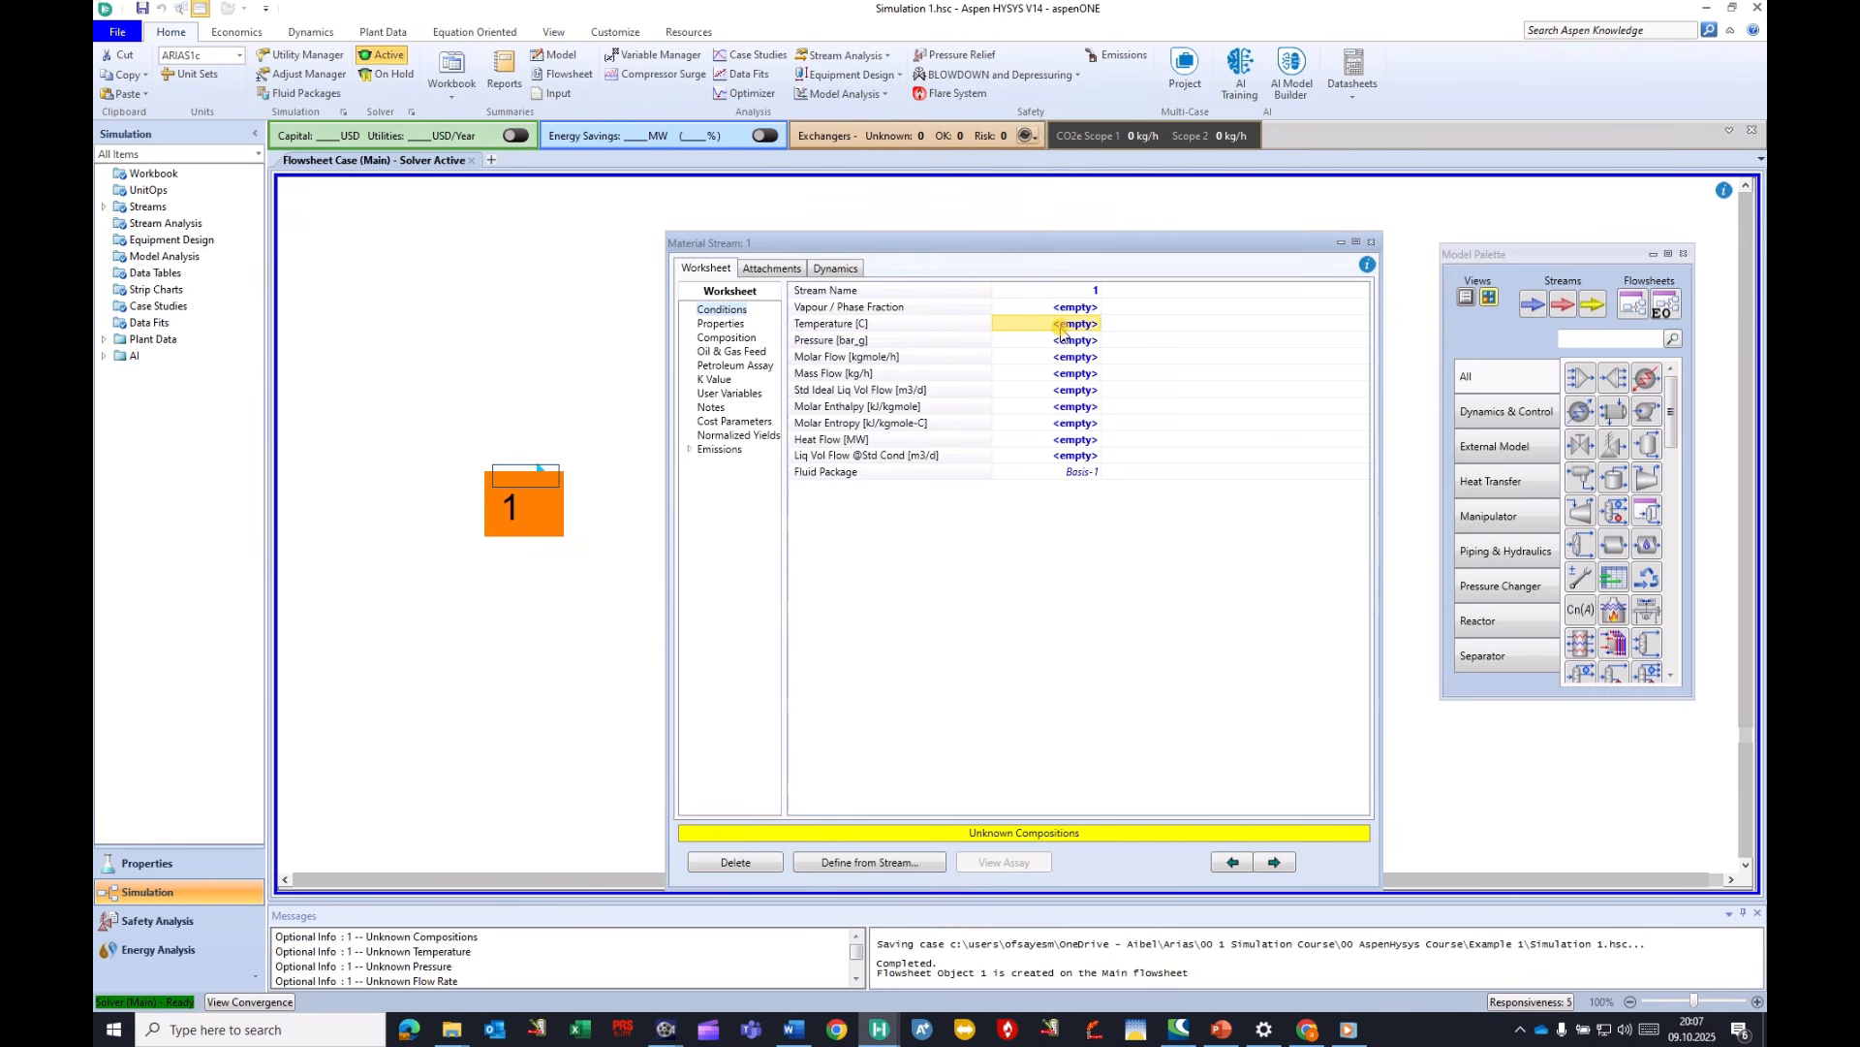
{"action": "type", "text": "60"}
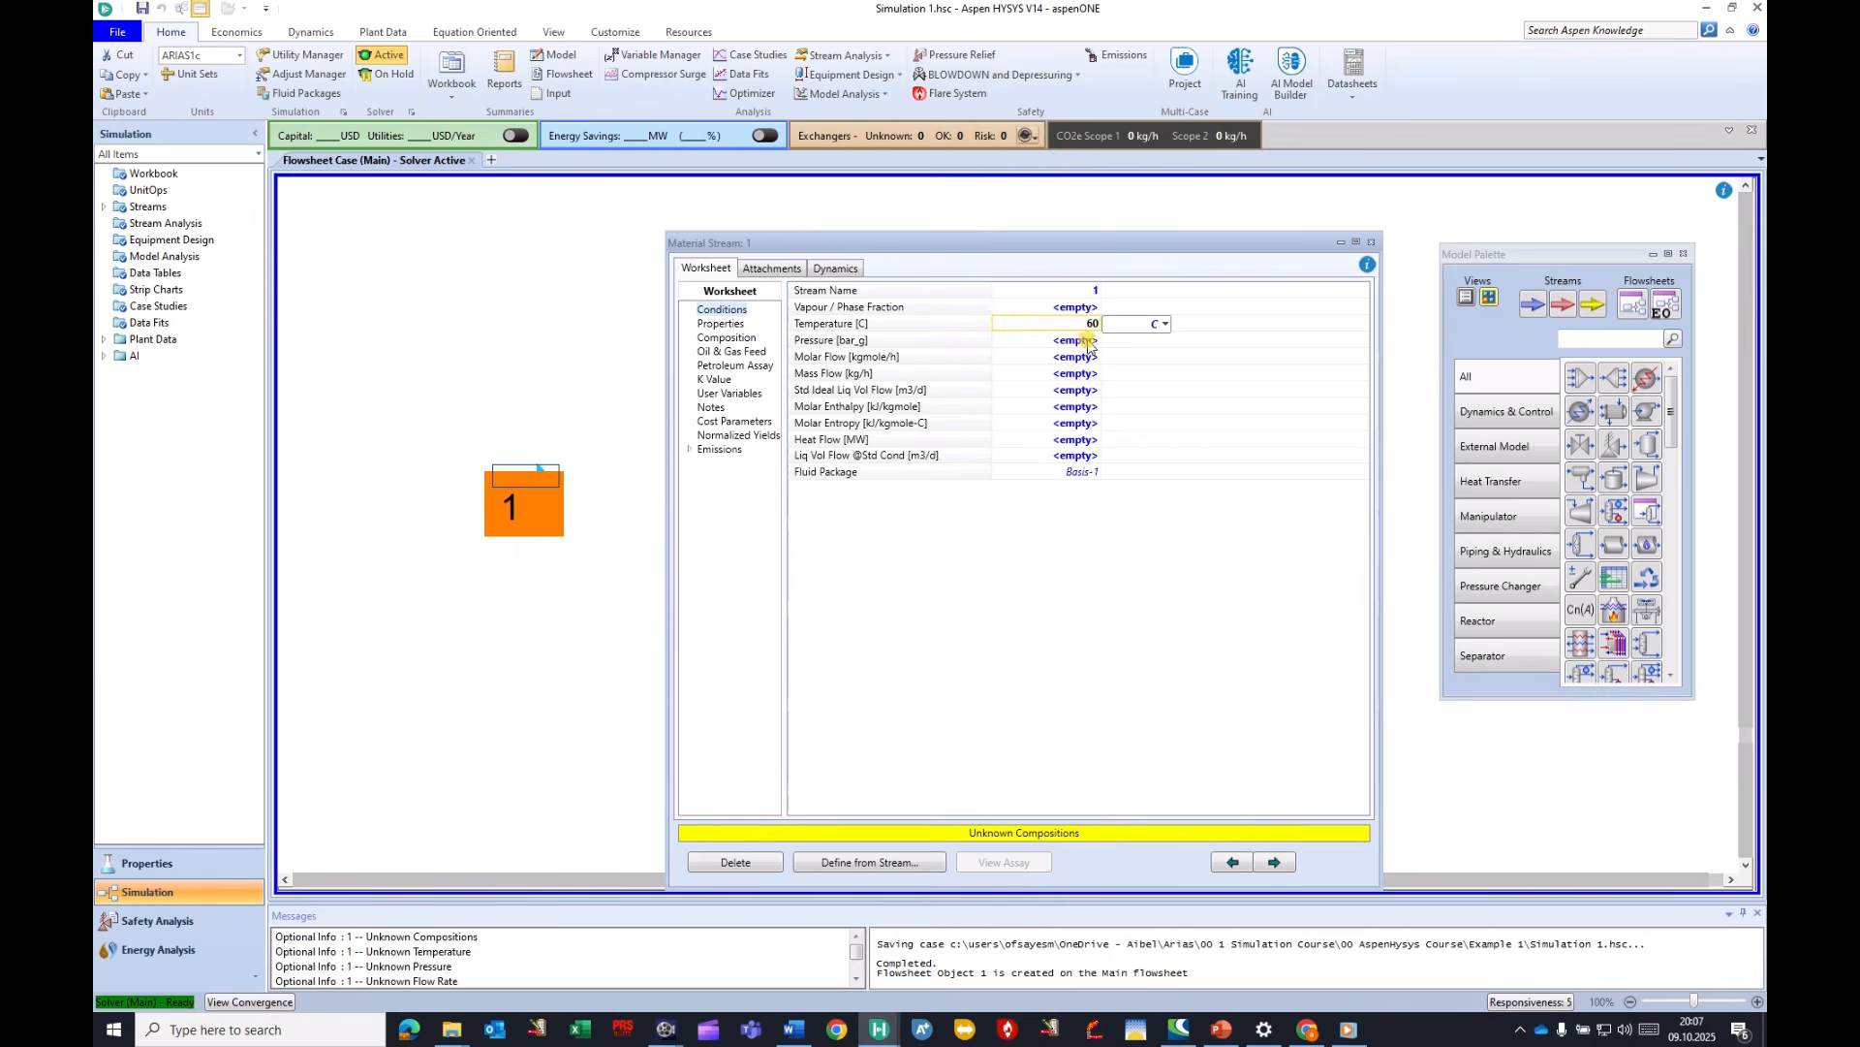
{"action": "left_click", "coordinate": [1082, 345]}
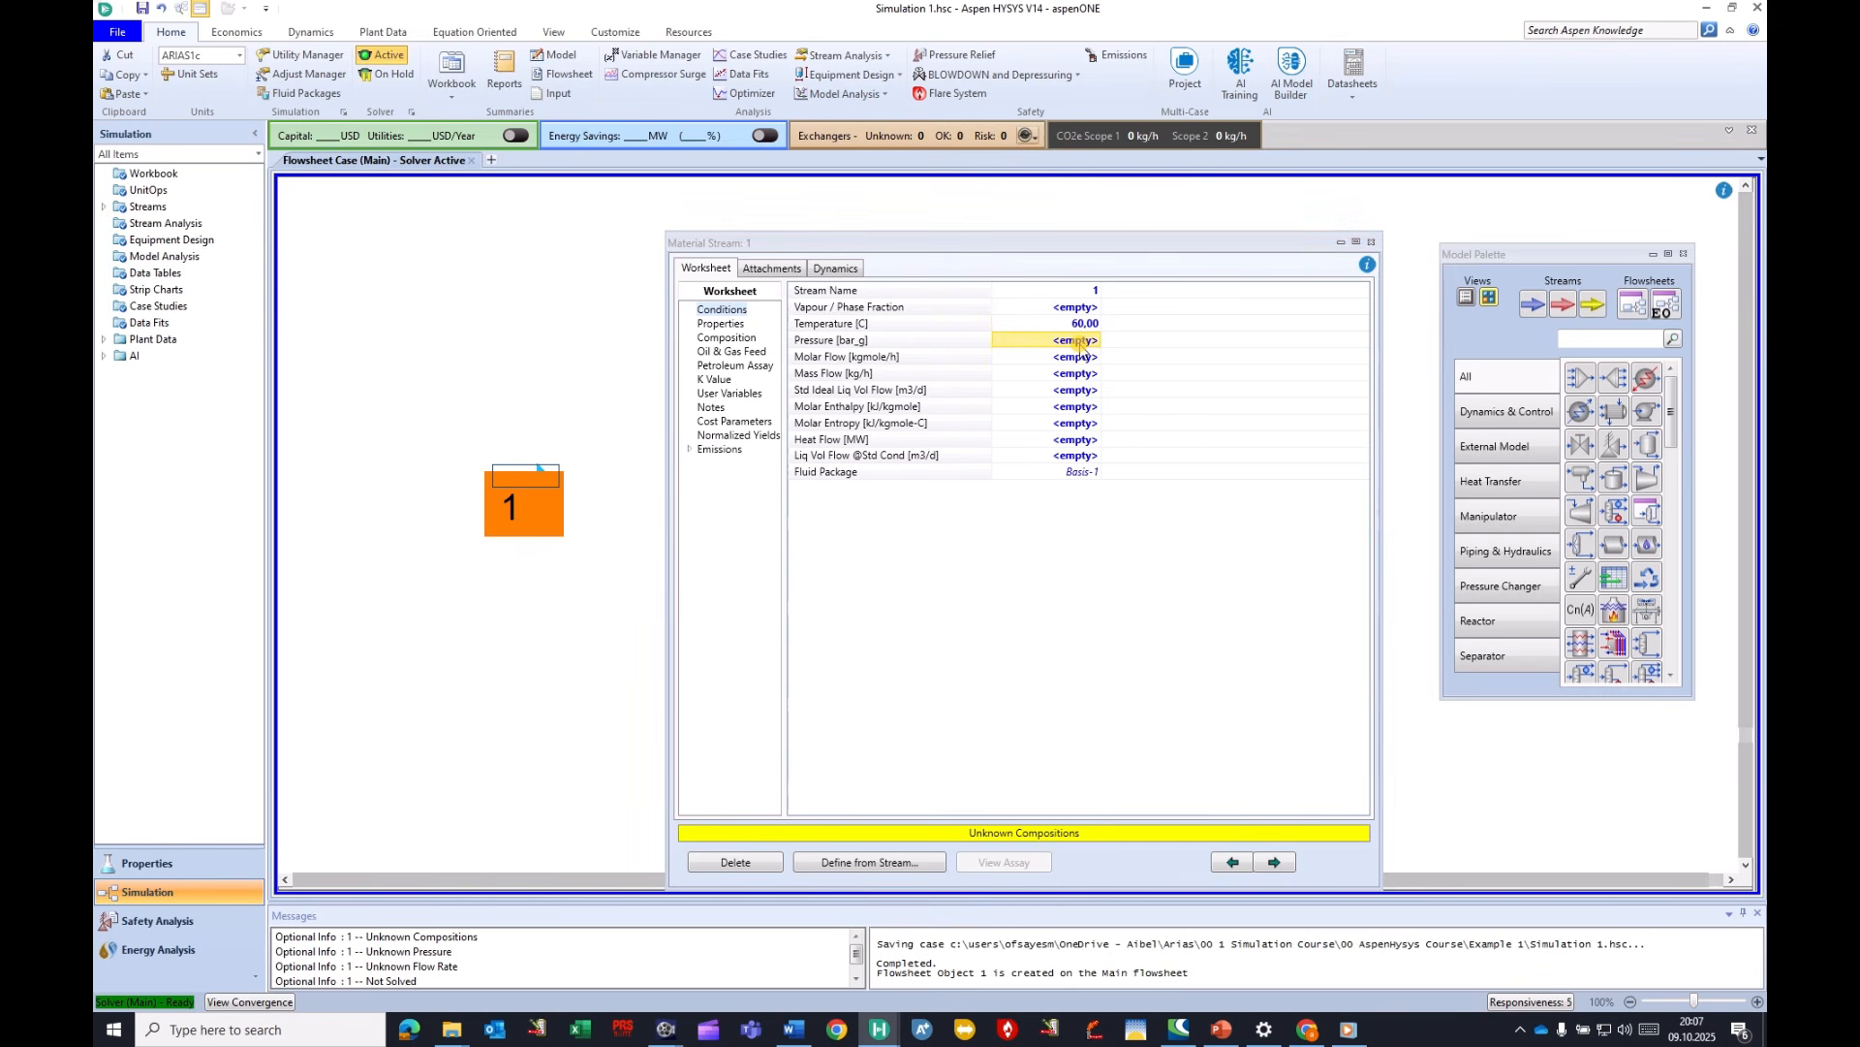
{"action": "type", "text": "20"}
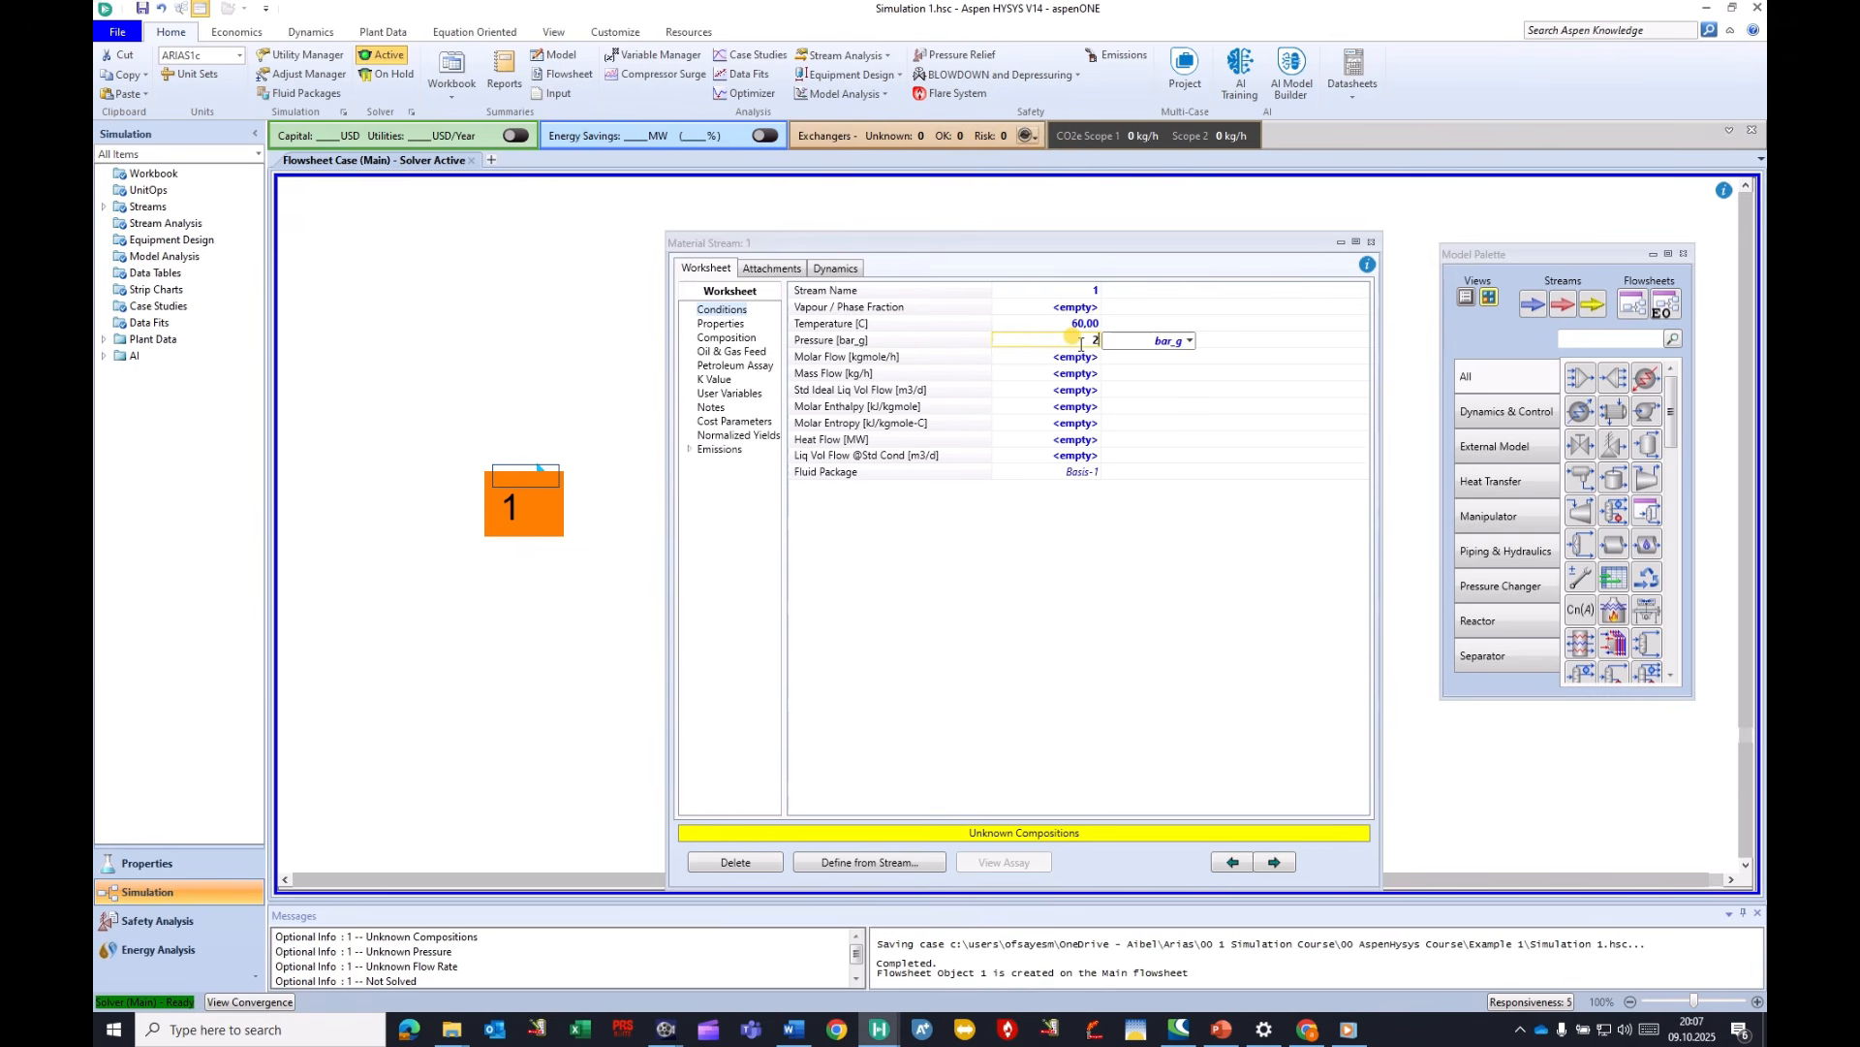
{"action": "left_click", "coordinate": [1189, 343]}
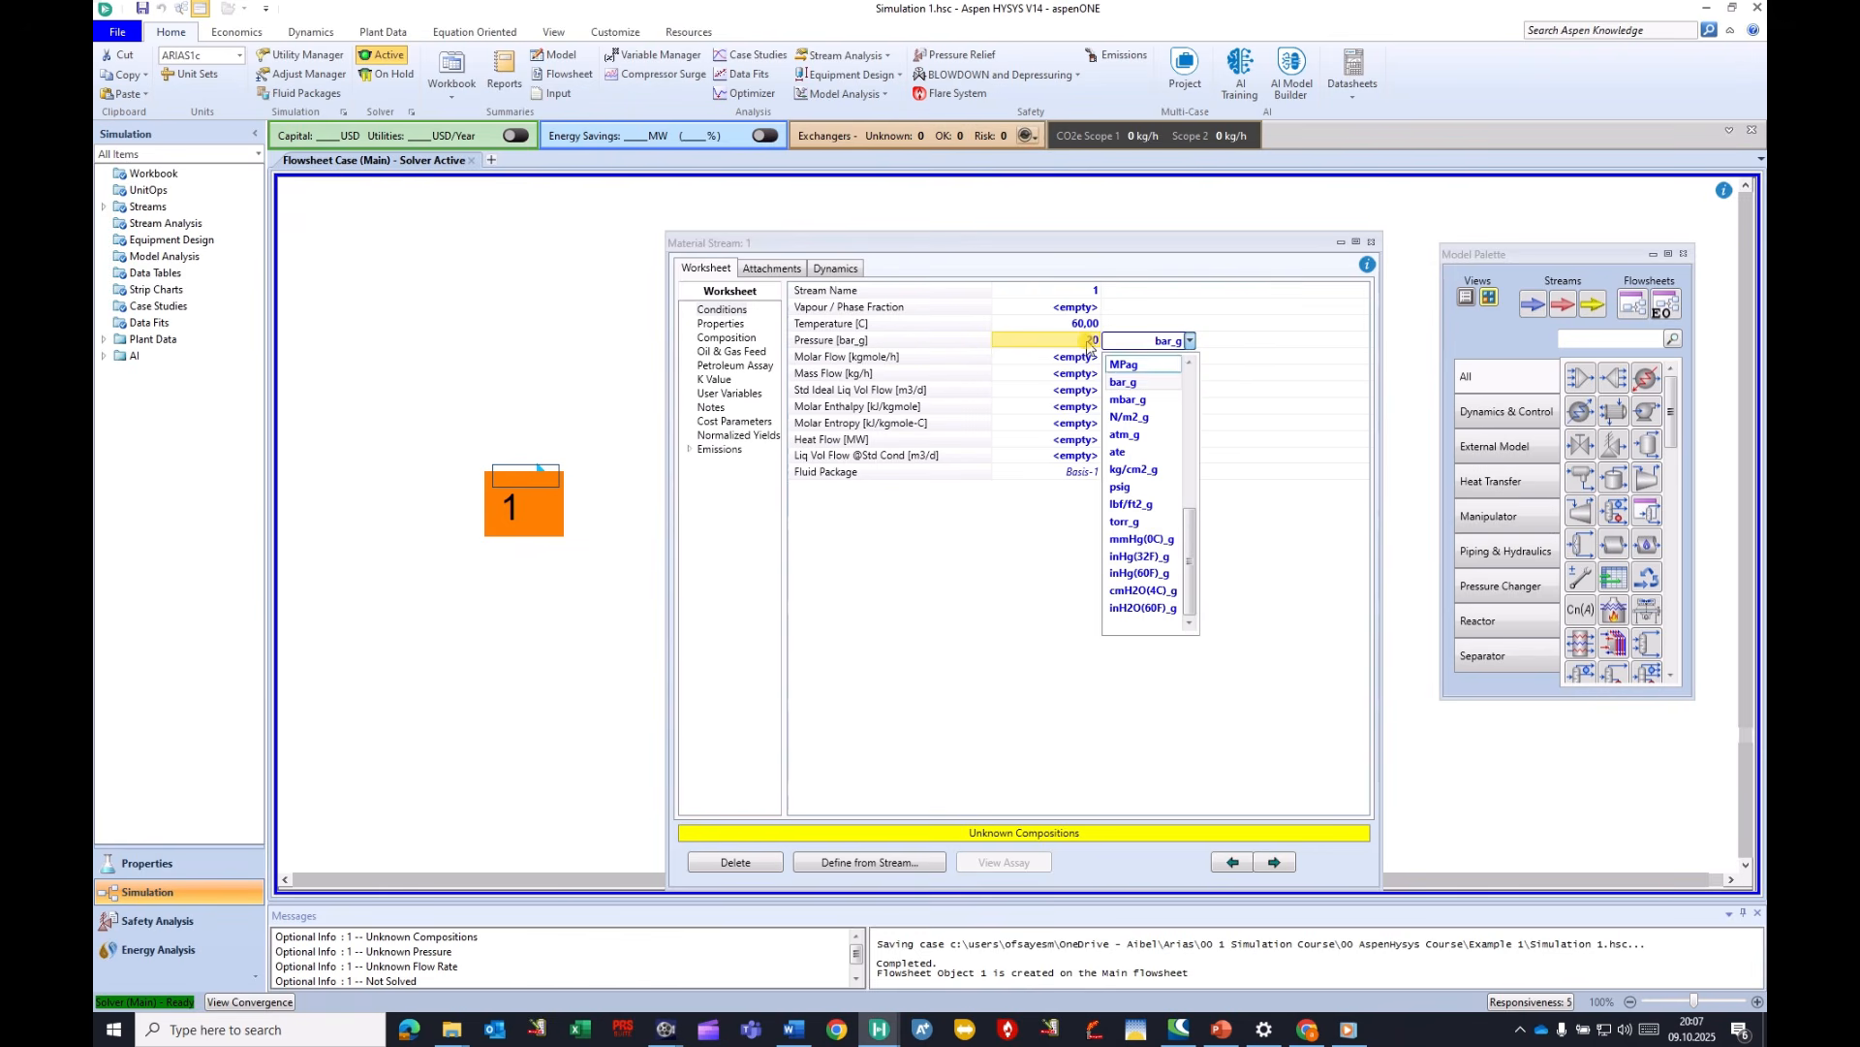
{"action": "left_click", "coordinate": [1123, 382]}
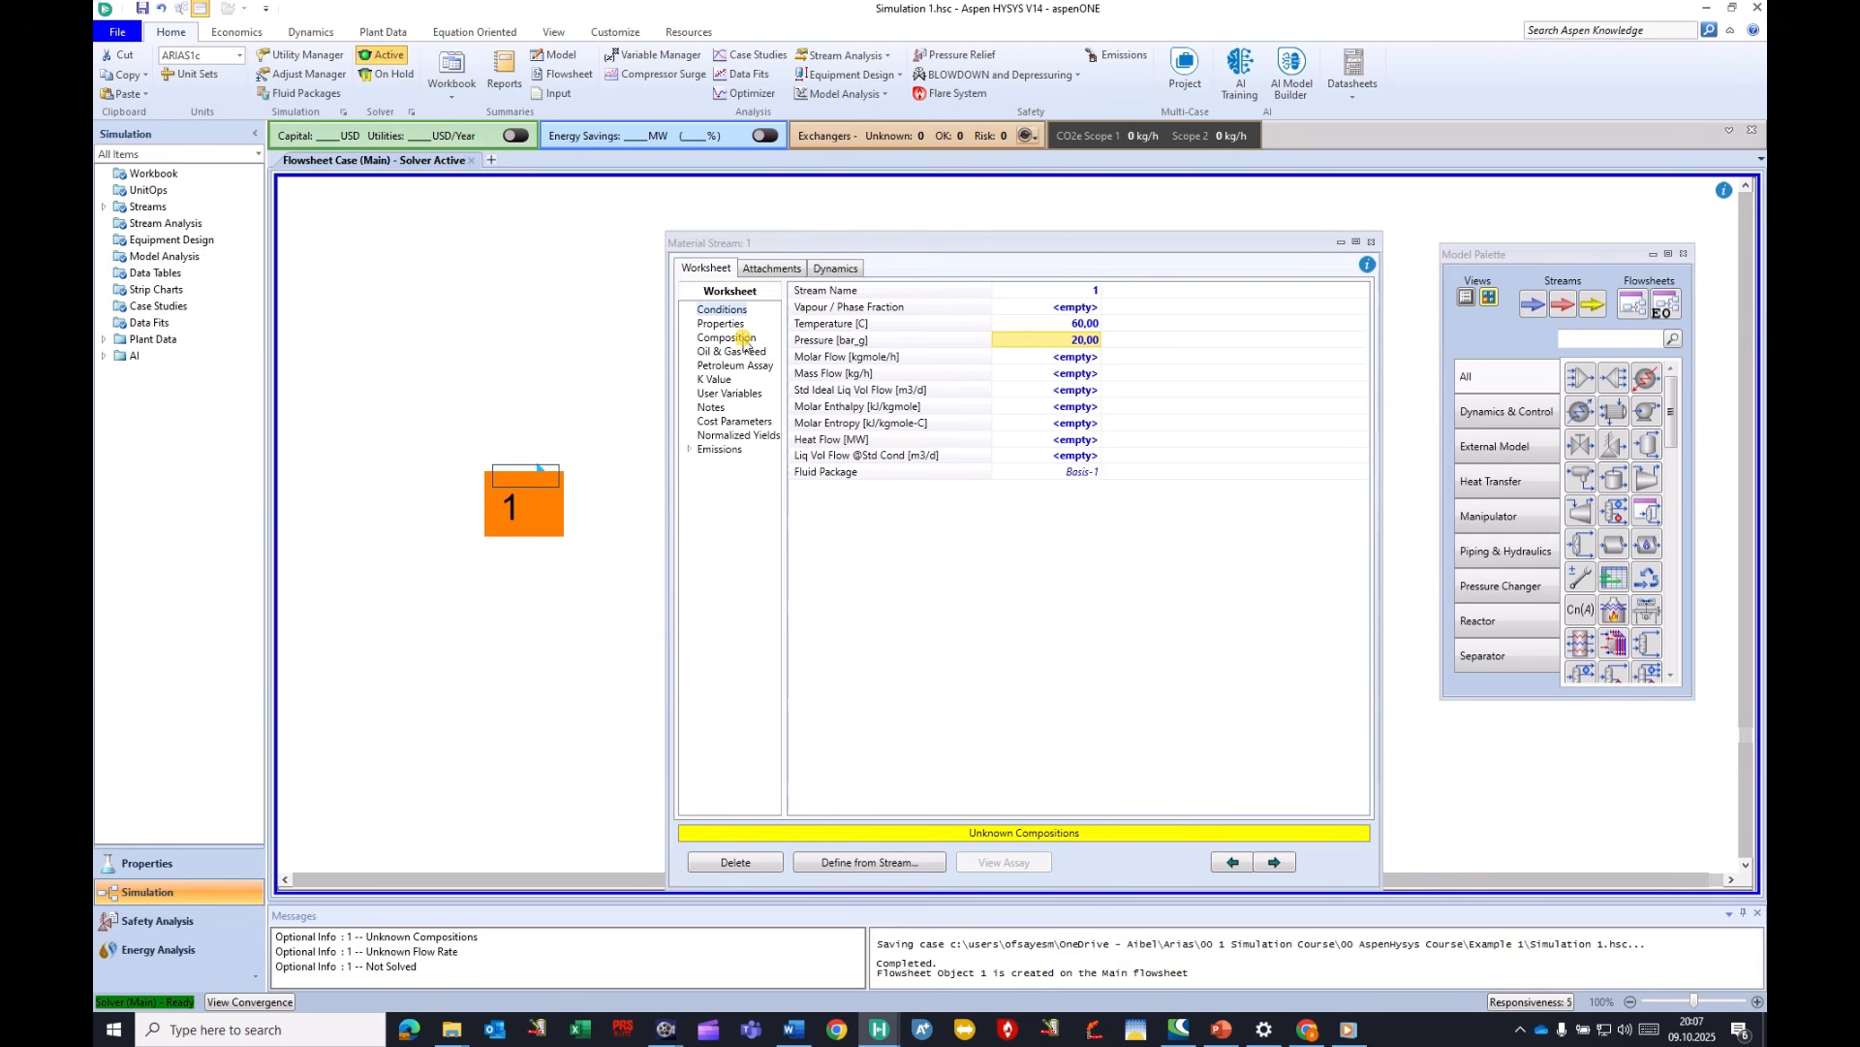
Start the composition of stream 1 with mole fractions of 0,02 for Nitrogen, 0,05 for CO2 and 0,005 for H2O.
{"action": "left_click", "coordinate": [734, 338]}
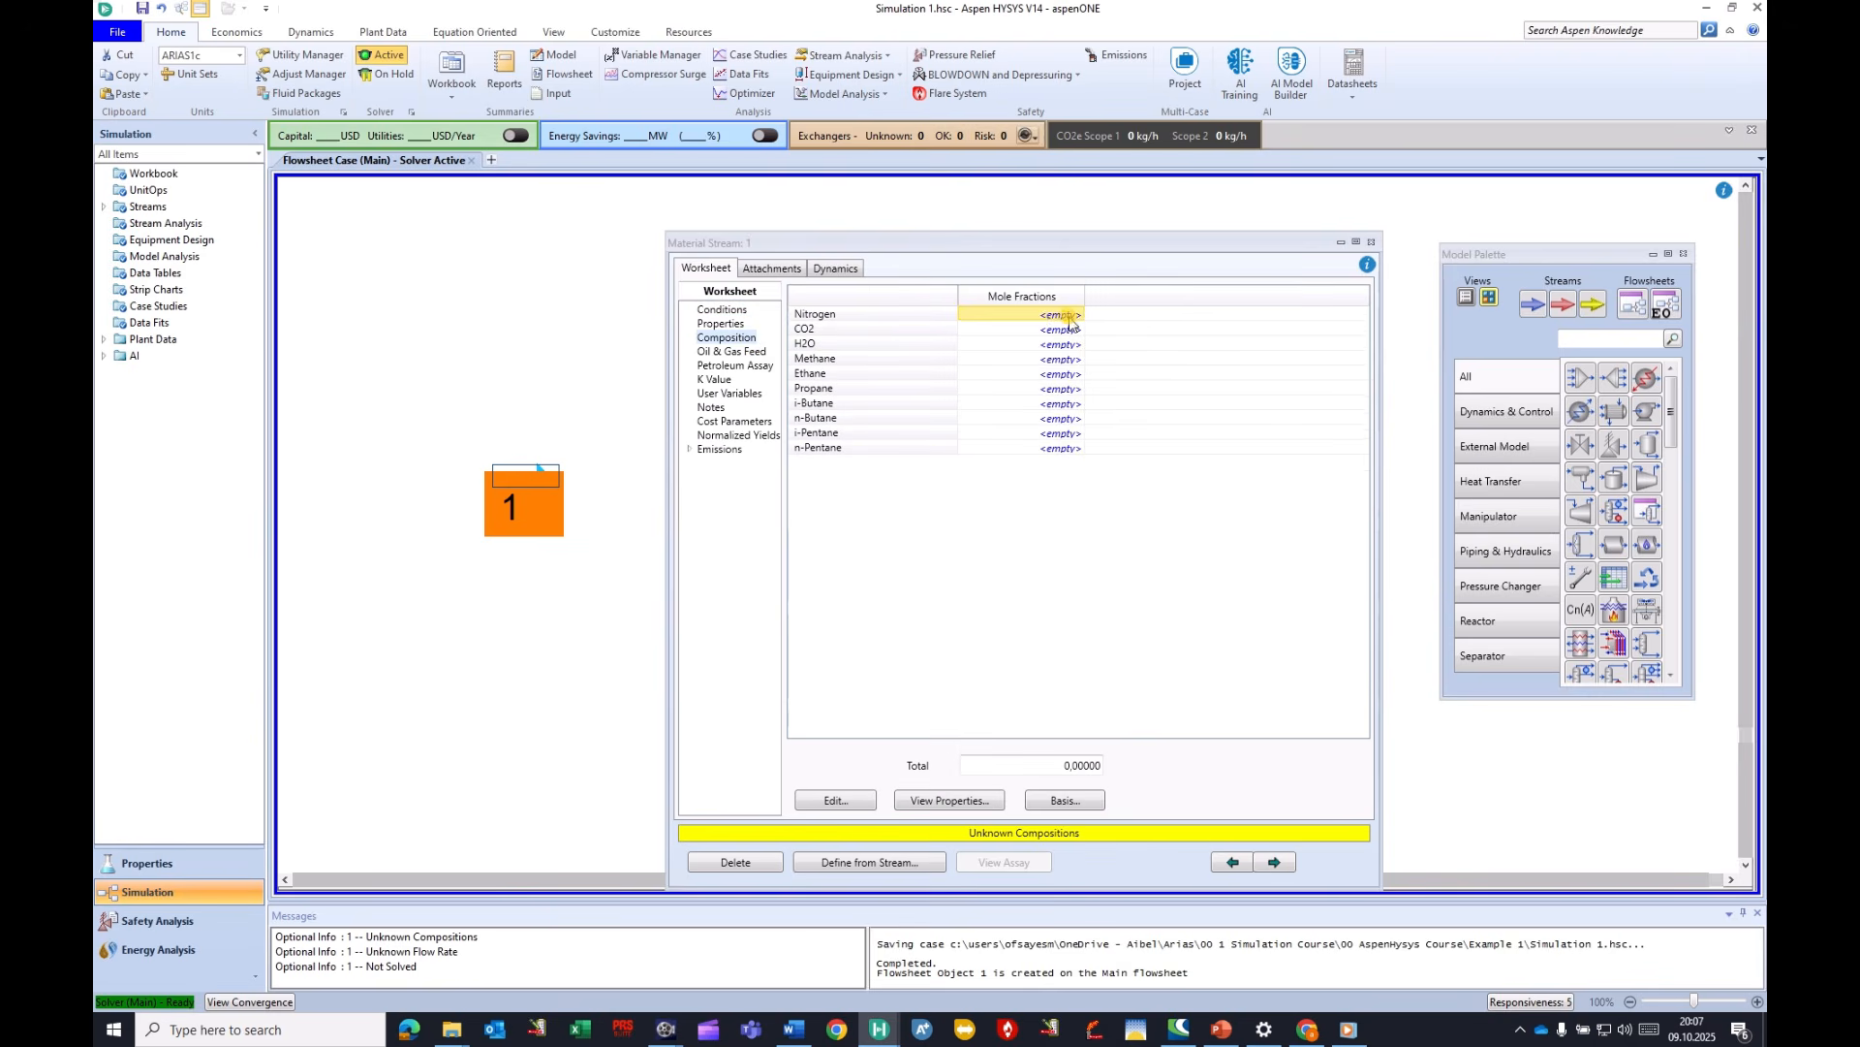
{"action": "left_click", "coordinate": [1066, 315]}
{"action": "type", "text": "0,02"}
{"action": "key", "text": "Return"}
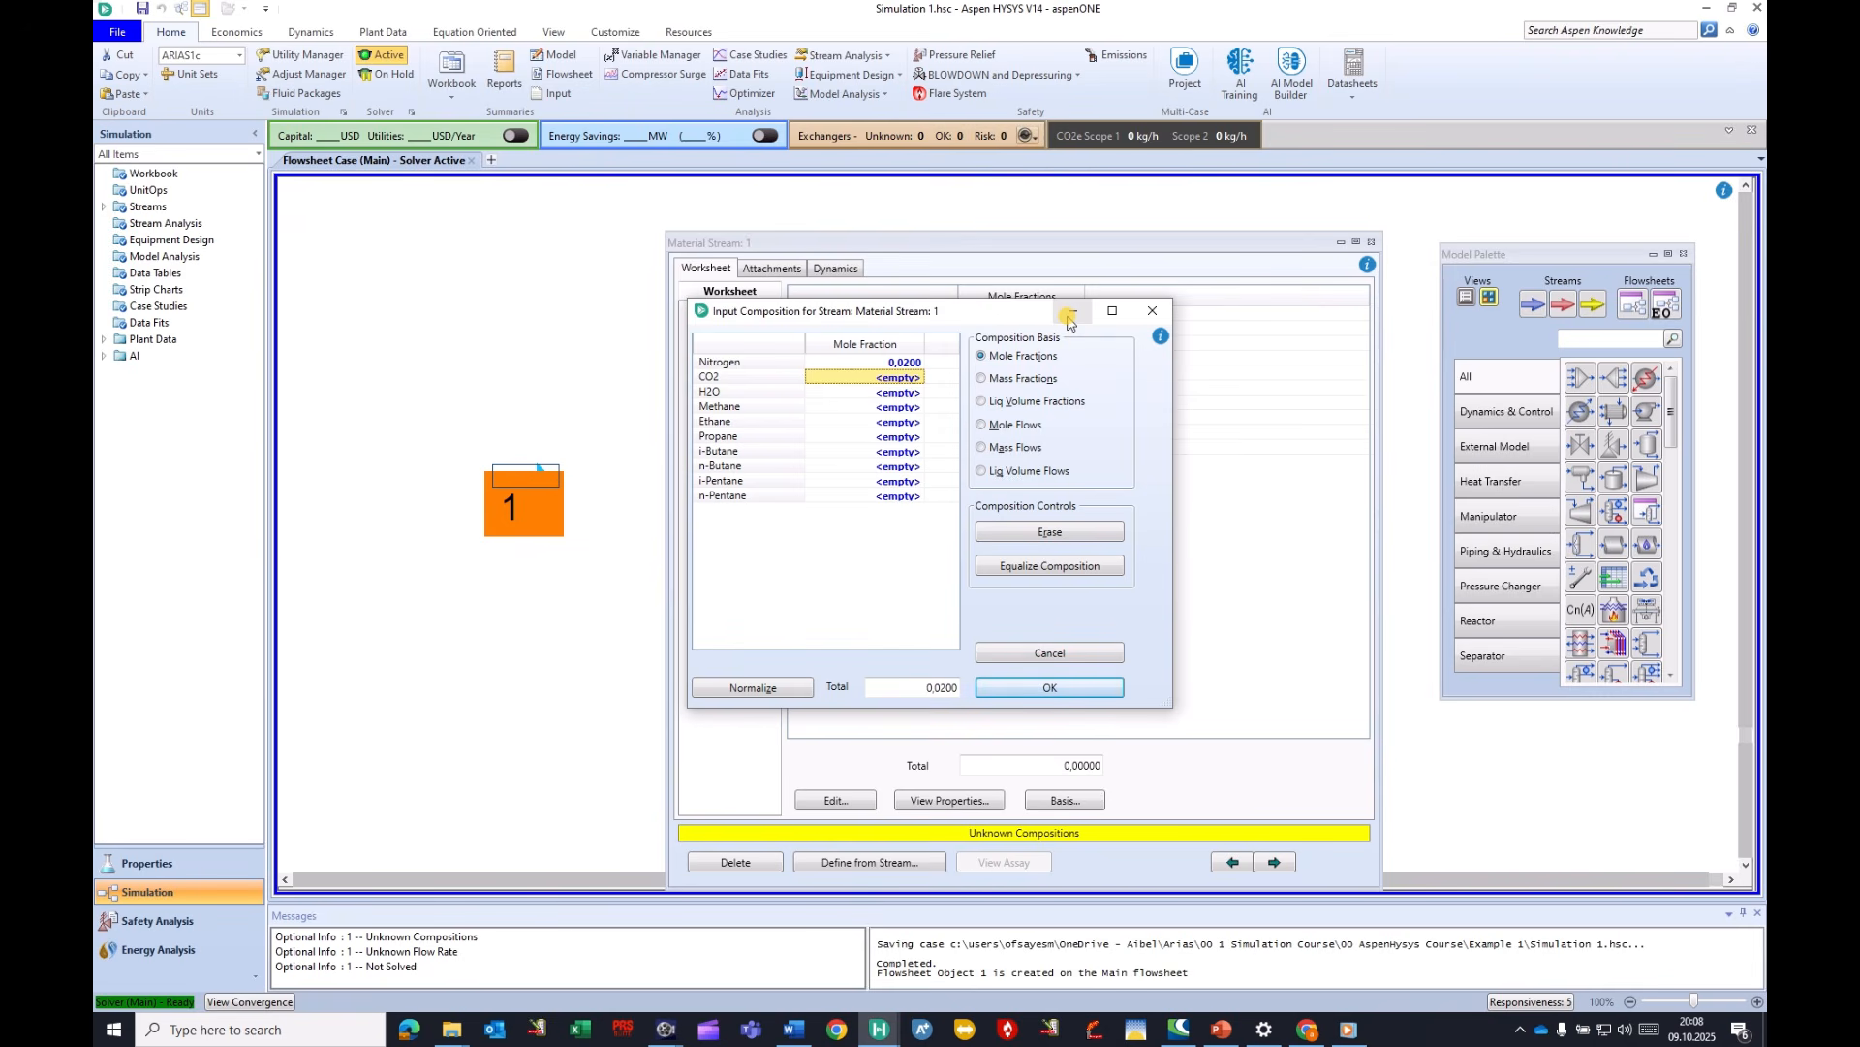
{"action": "type", "text": "0,05"}
{"action": "key", "text": "Return"}
{"action": "type", "text": "."}
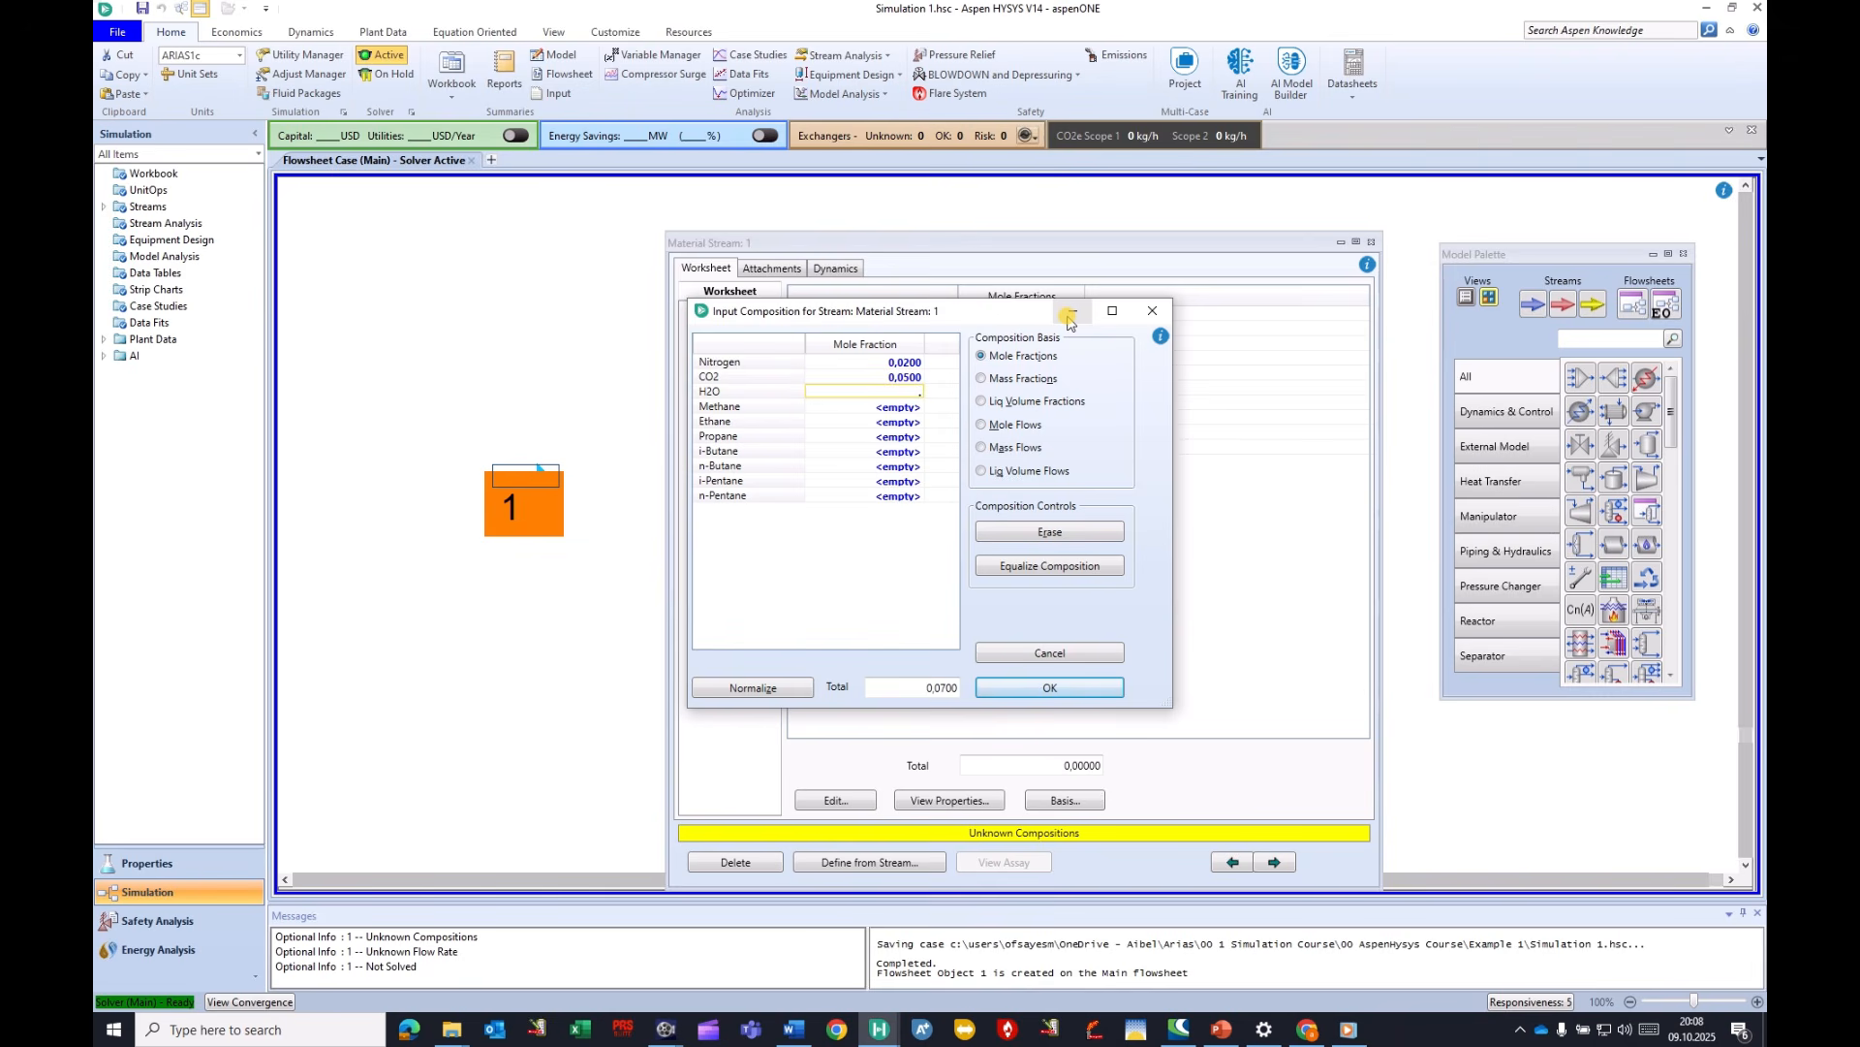
{"action": "type", "text": "005"}
{"action": "key", "text": "Return"}
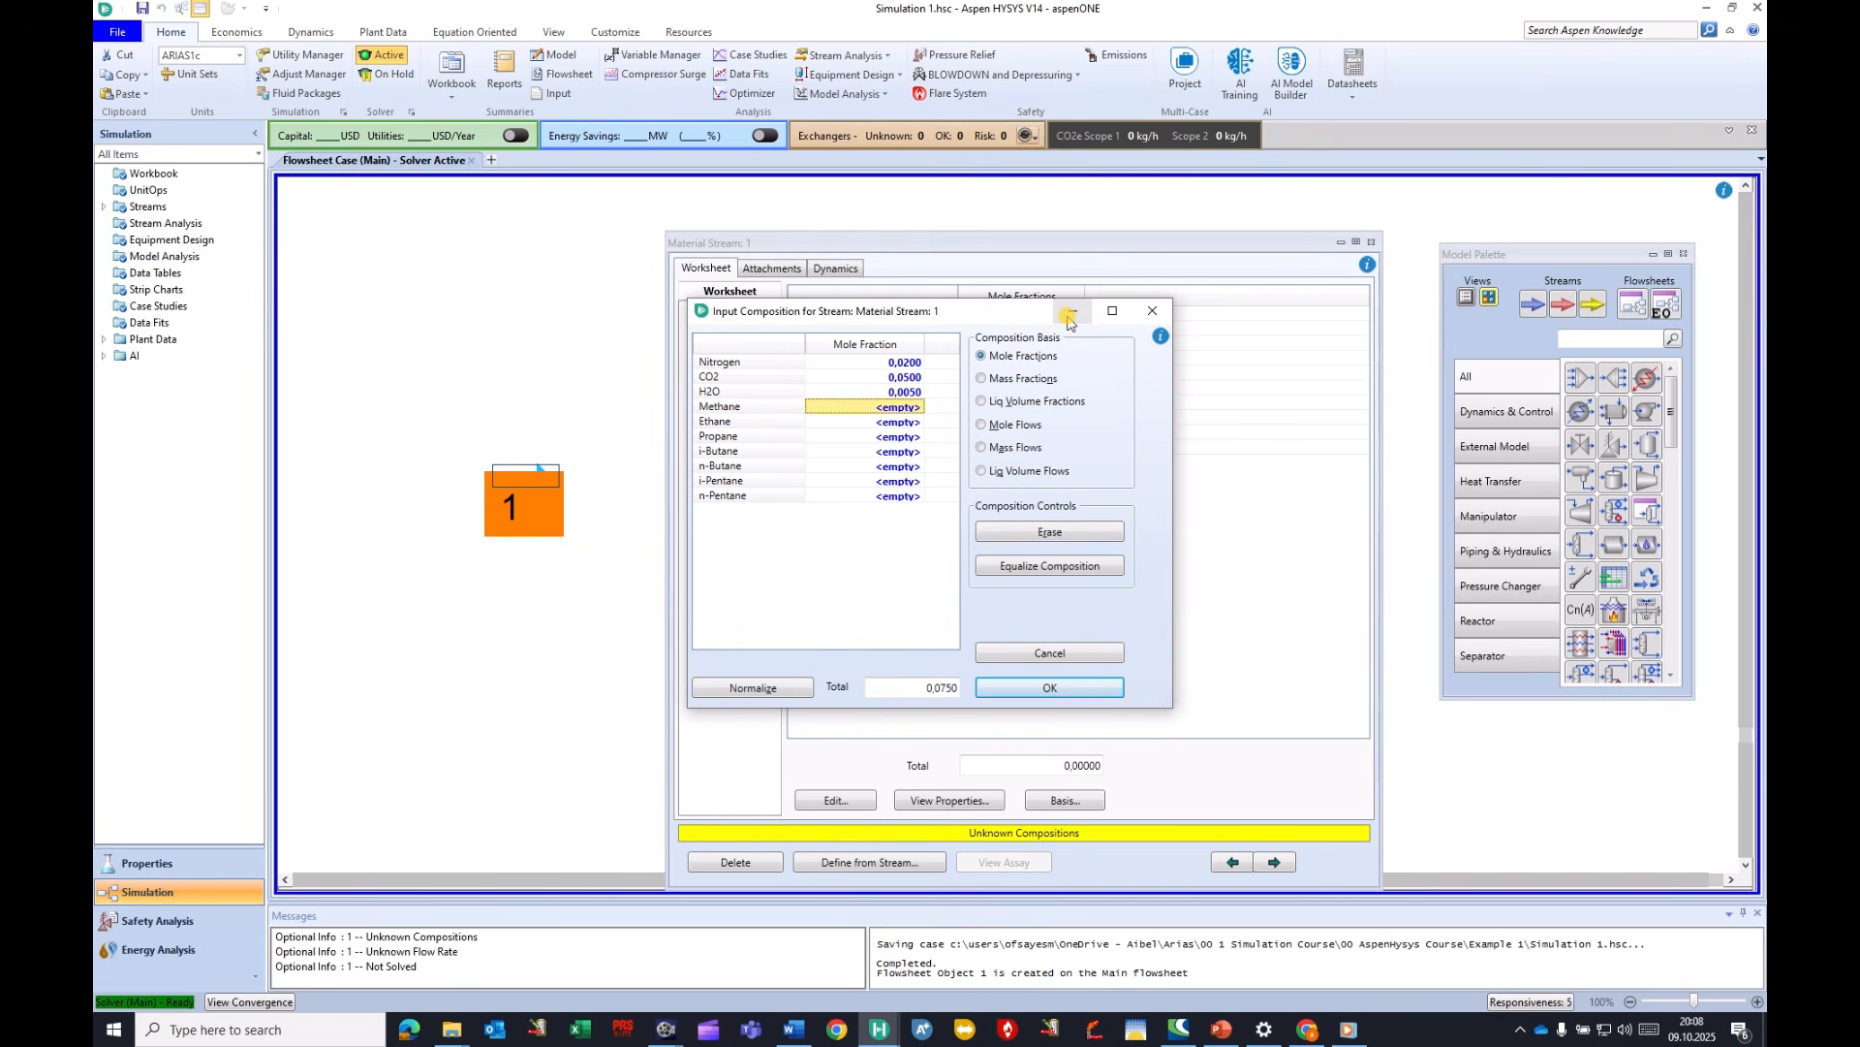
Set the mole fractions of Methane to 0,712, Ethane to 0,07 and Propane to 0,045.
{"action": "type", "text": "."}
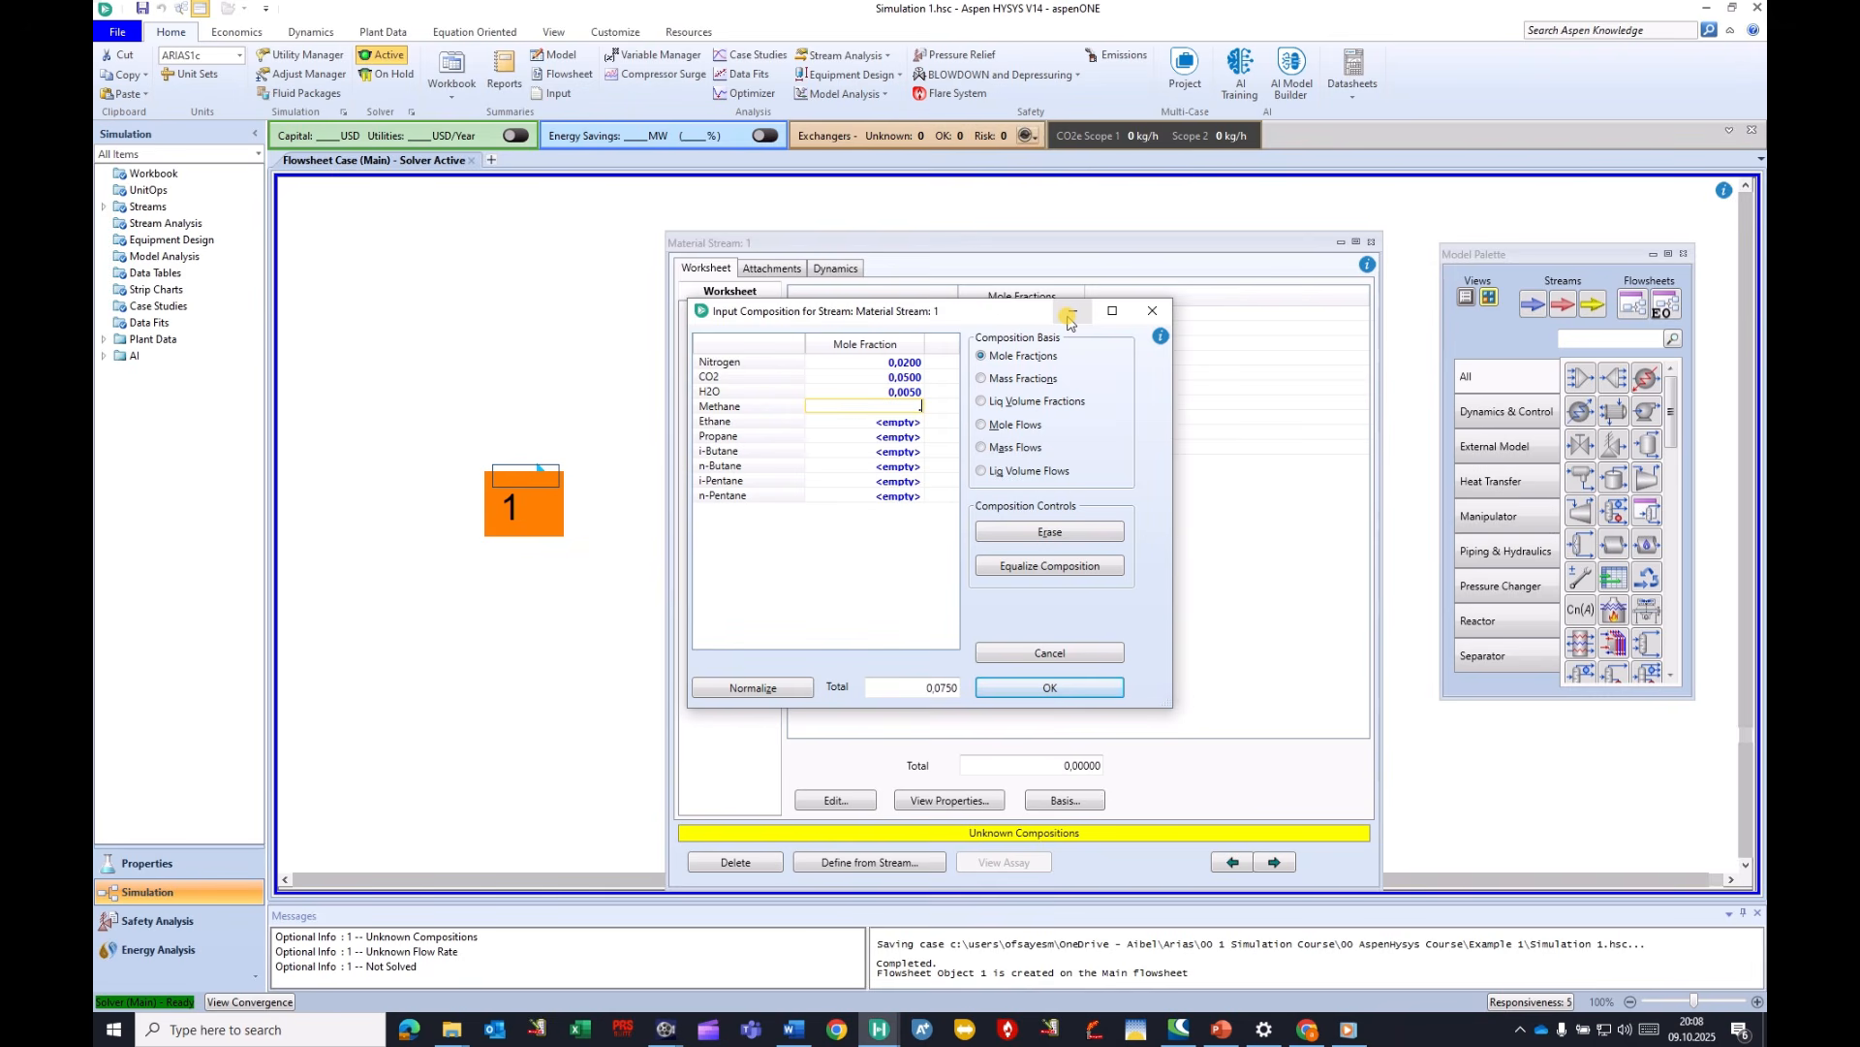
{"action": "key", "text": "BackSpace"}
{"action": "key", "text": "BackSpace"}
{"action": "type", "text": ".712"}
{"action": "key", "text": "Return"}
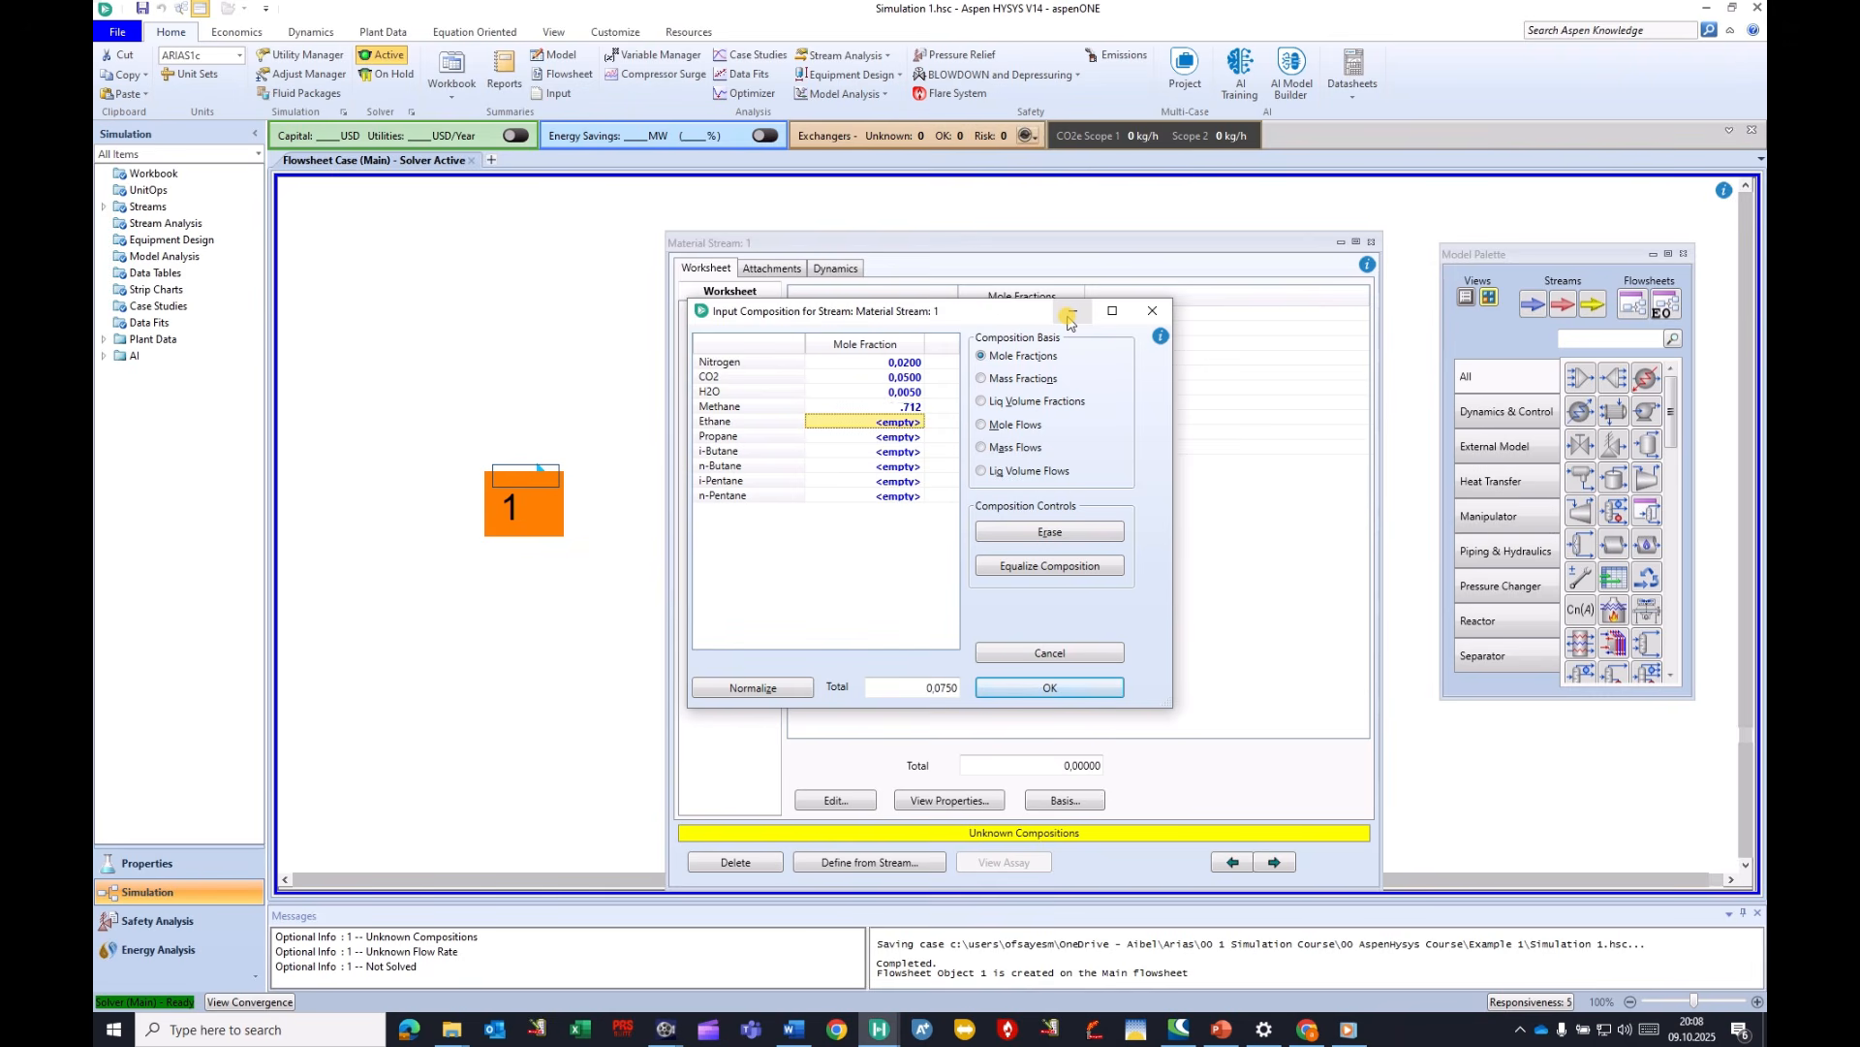
{"action": "type", "text": "0"}
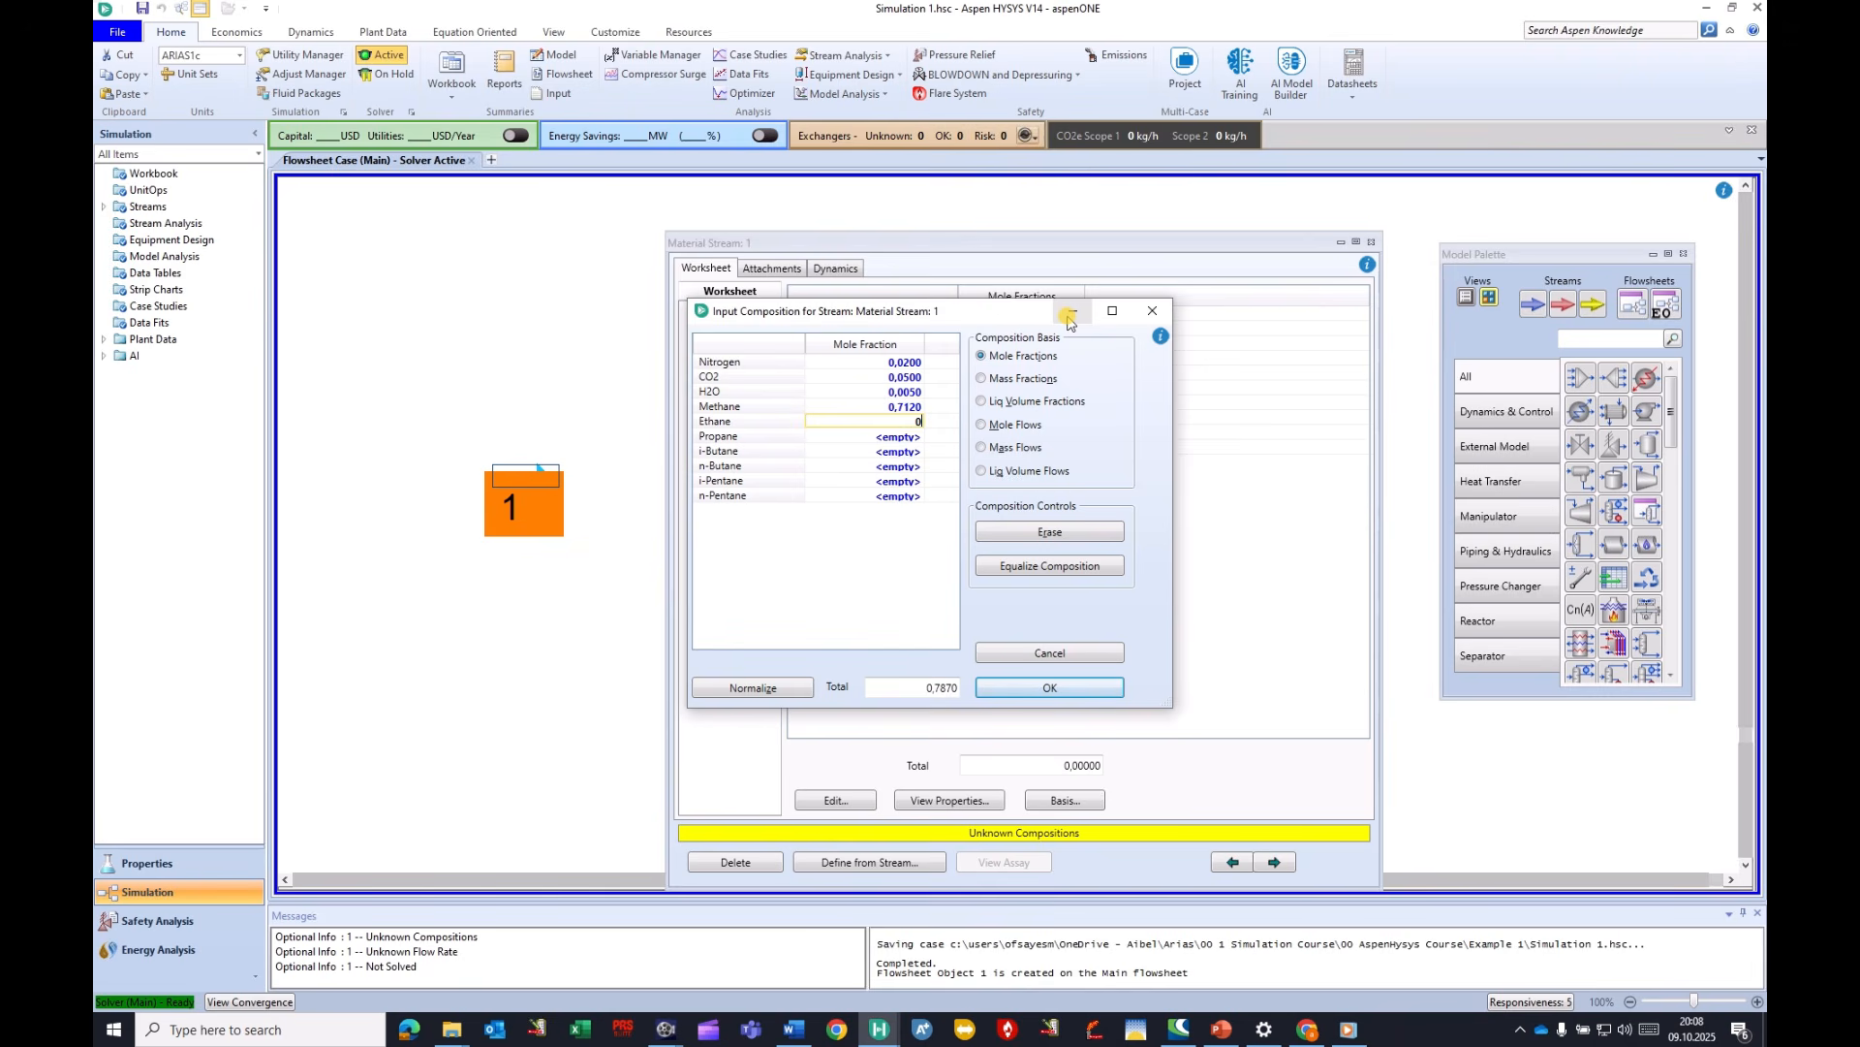
{"action": "type", "text": ".07"}
{"action": "key", "text": "Return"}
{"action": "type", "text": ".0"}
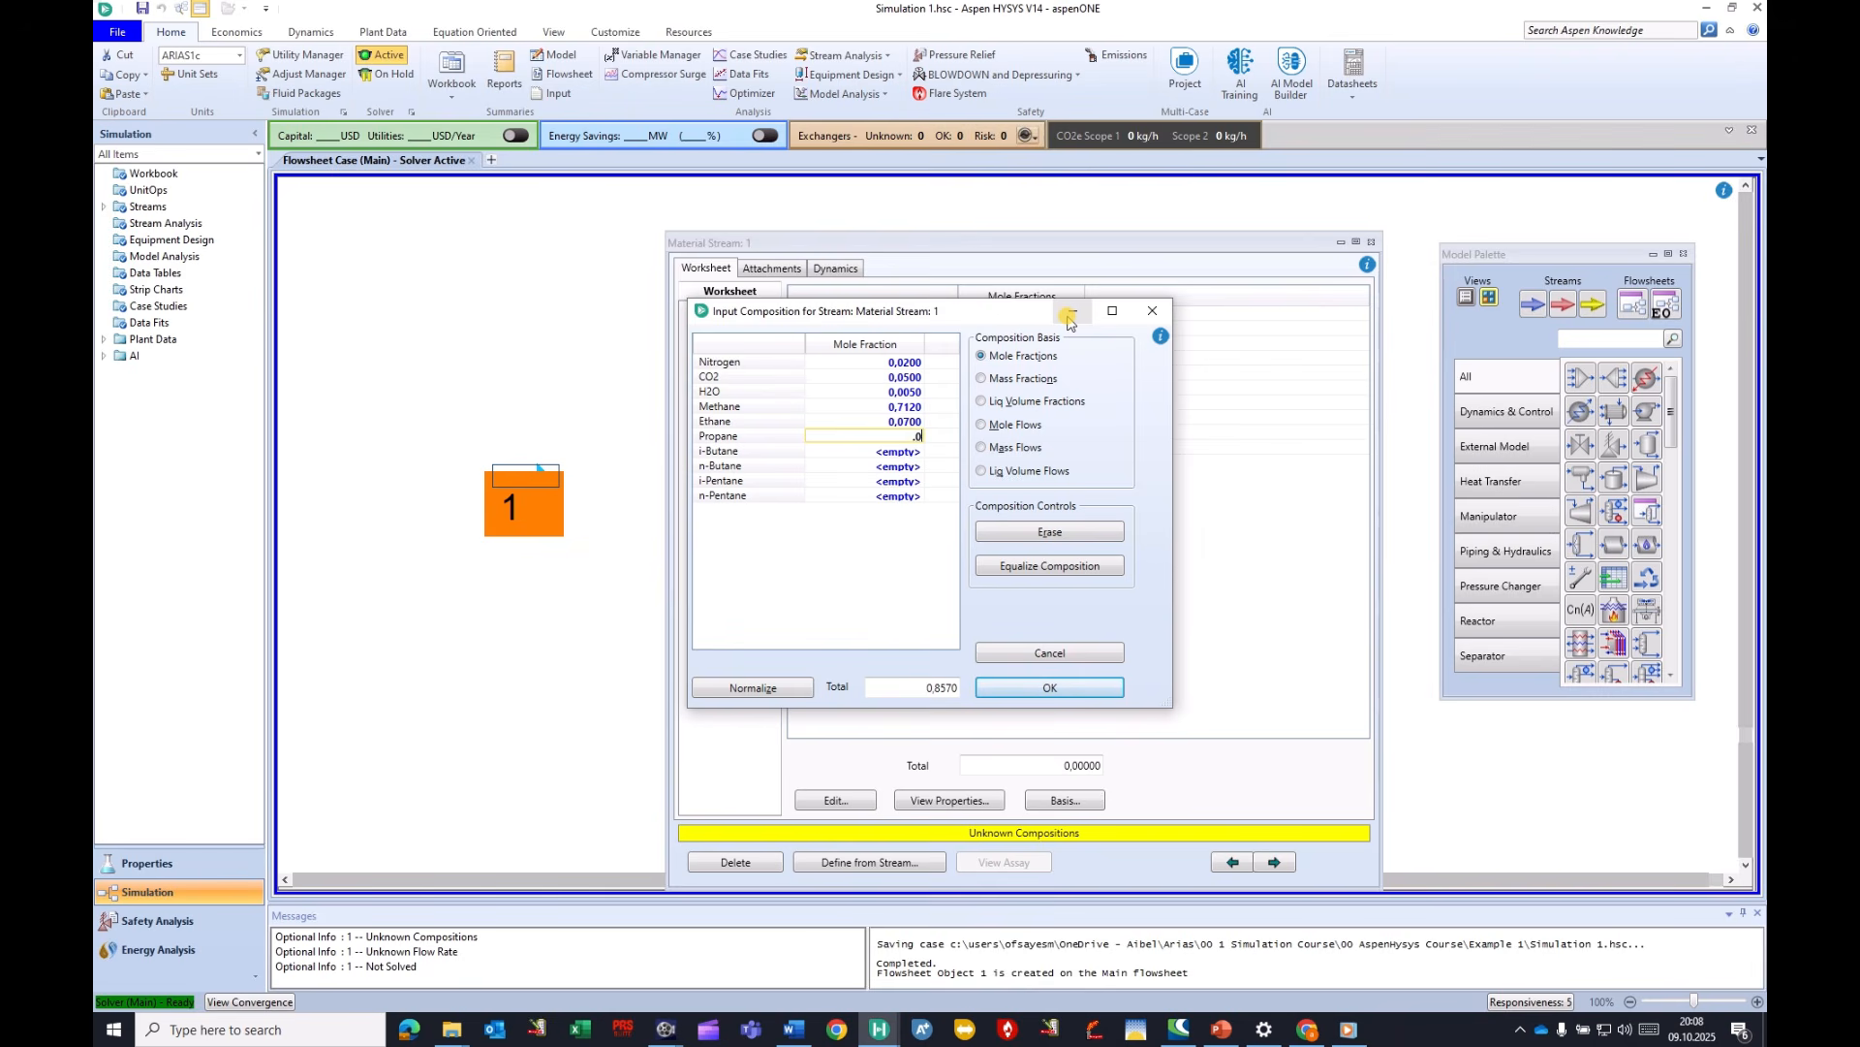
{"action": "type", "text": "45"}
{"action": "key", "text": "Return"}
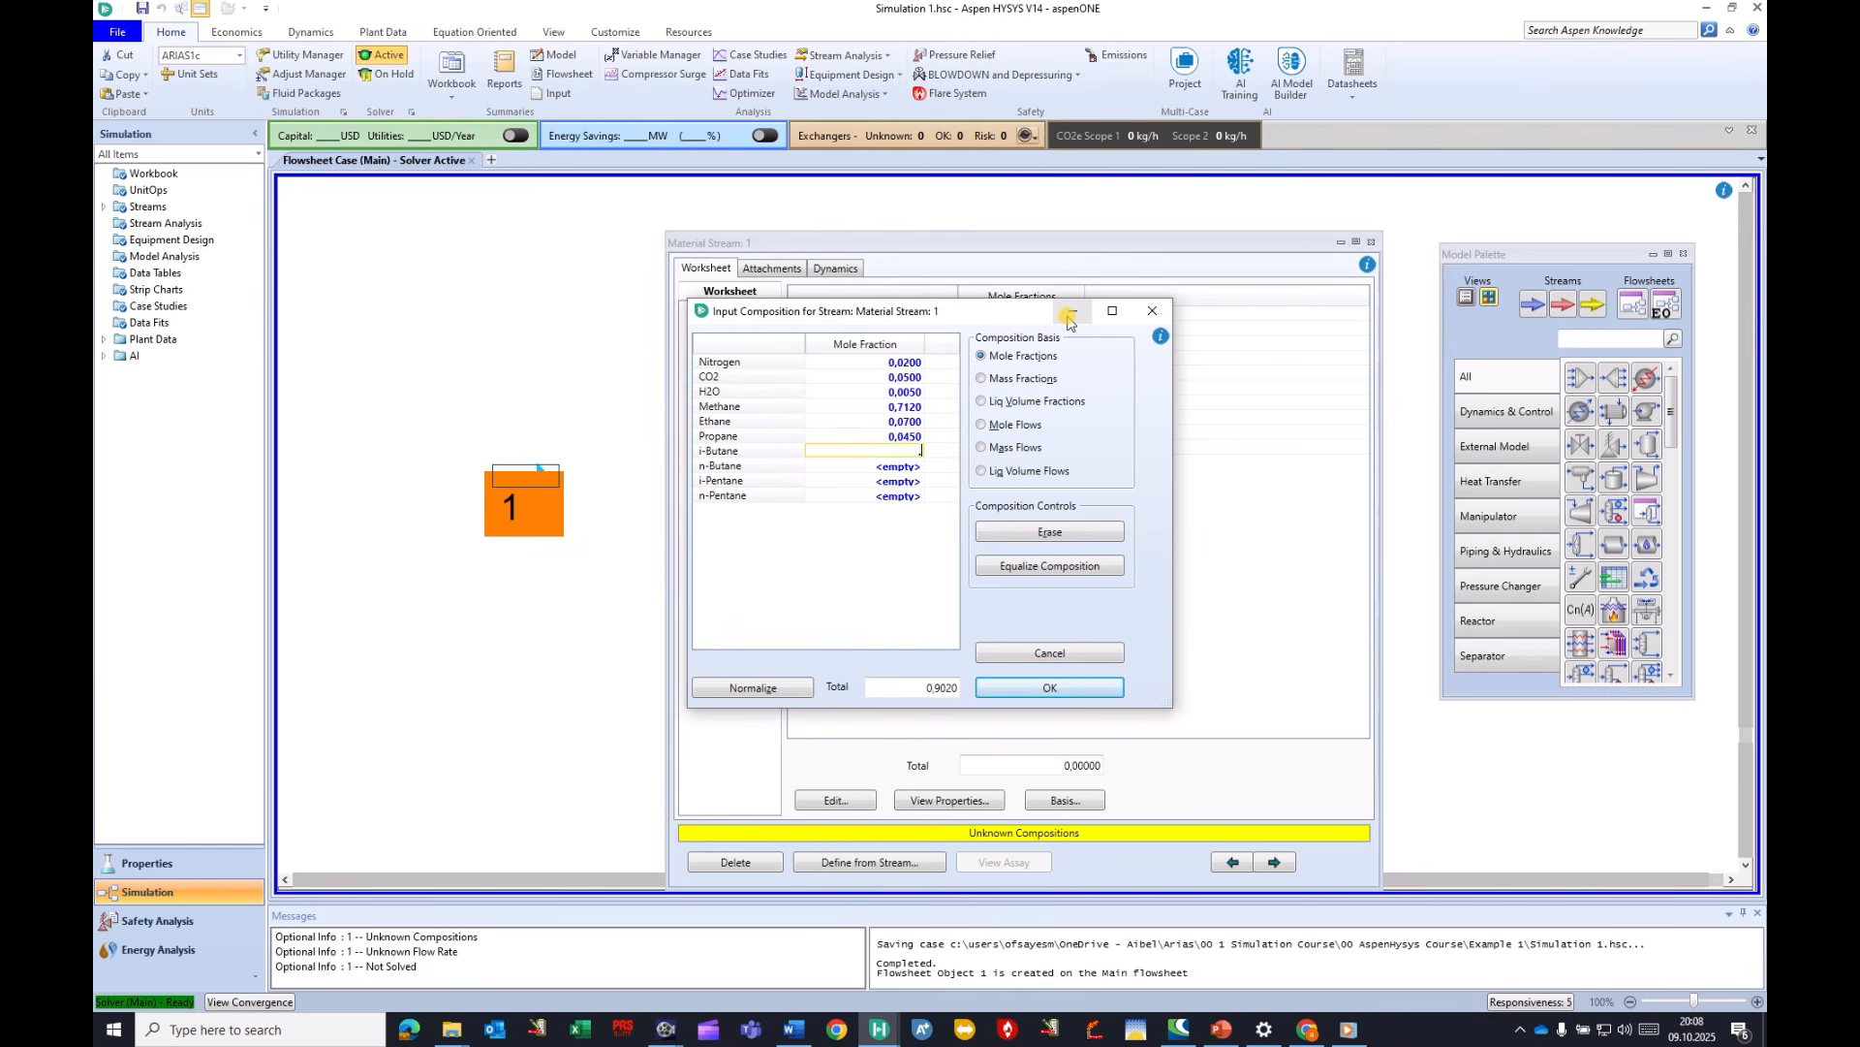
Enter mole fractions of 0,03 for i-Butane, 0,025 for n-Butane, 0,023 for i-Pentane and 0,02 for n-Pentane, and accept the composition.
{"action": "type", "text": ".03"}
{"action": "key", "text": "Return"}
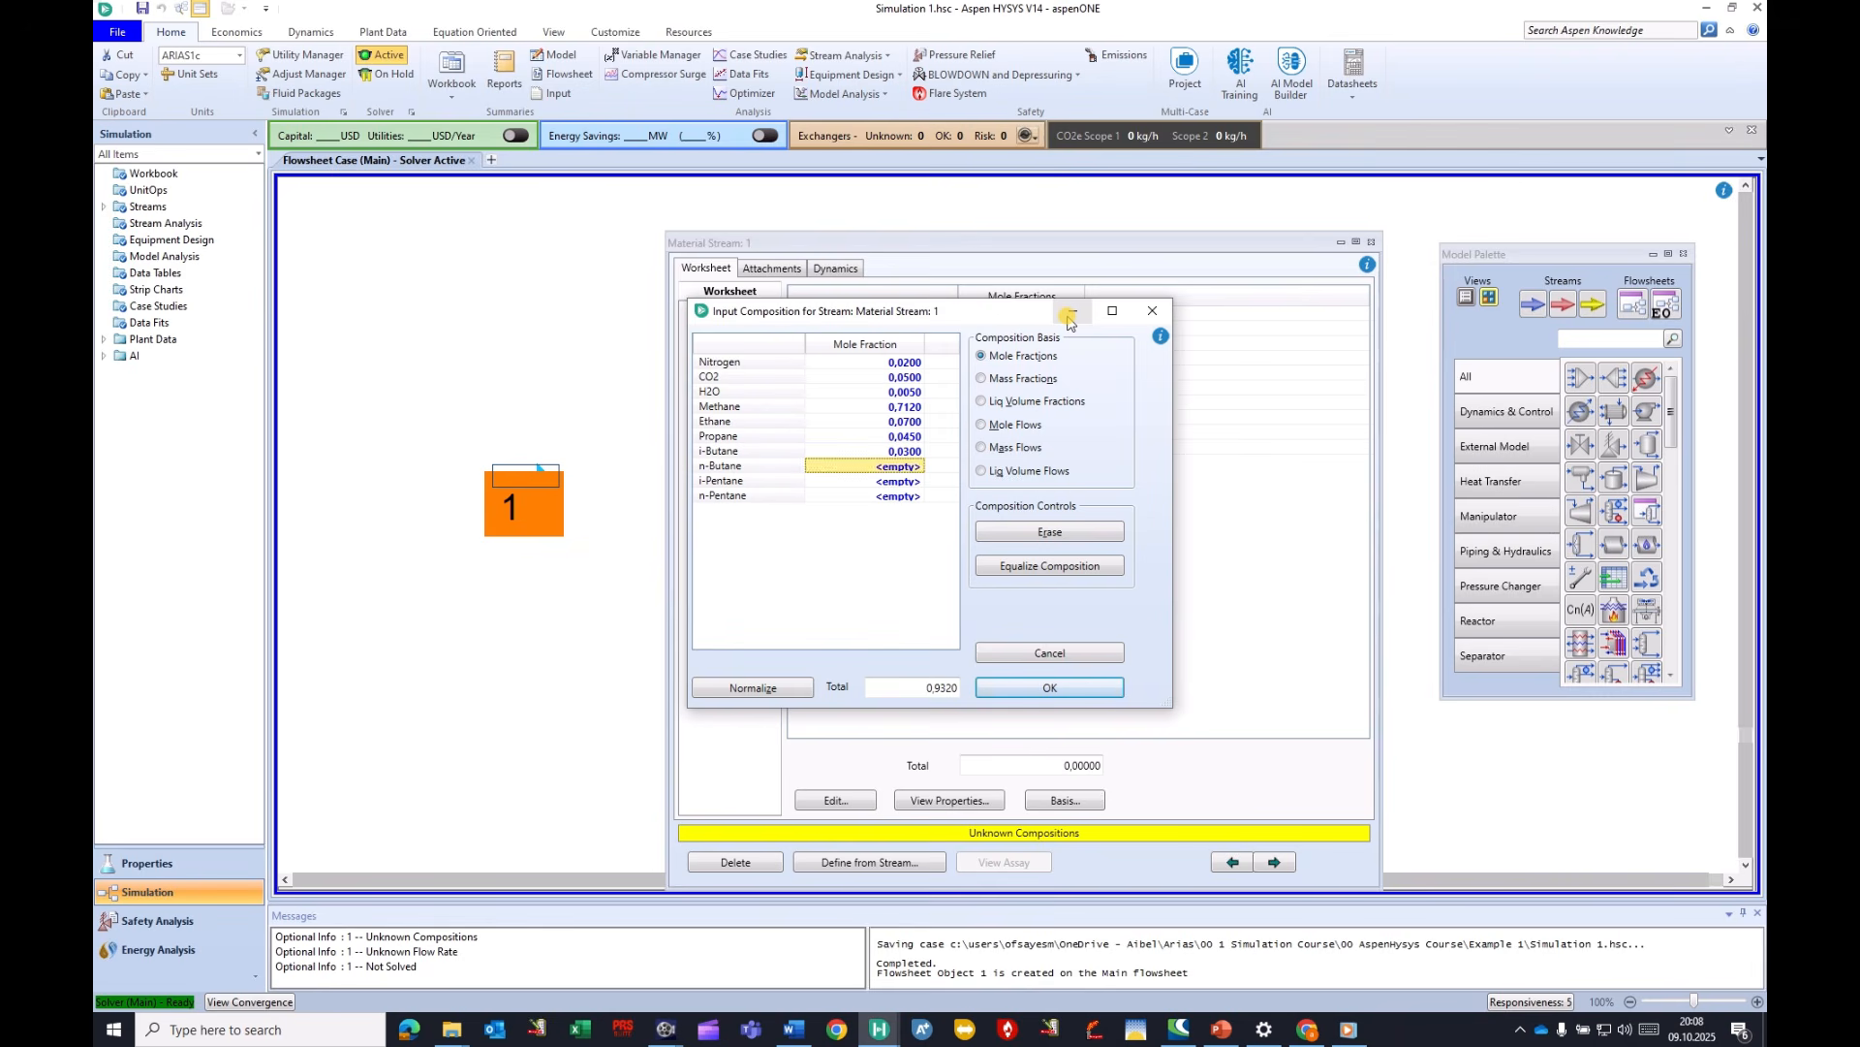
{"action": "type", "text": ".025"}
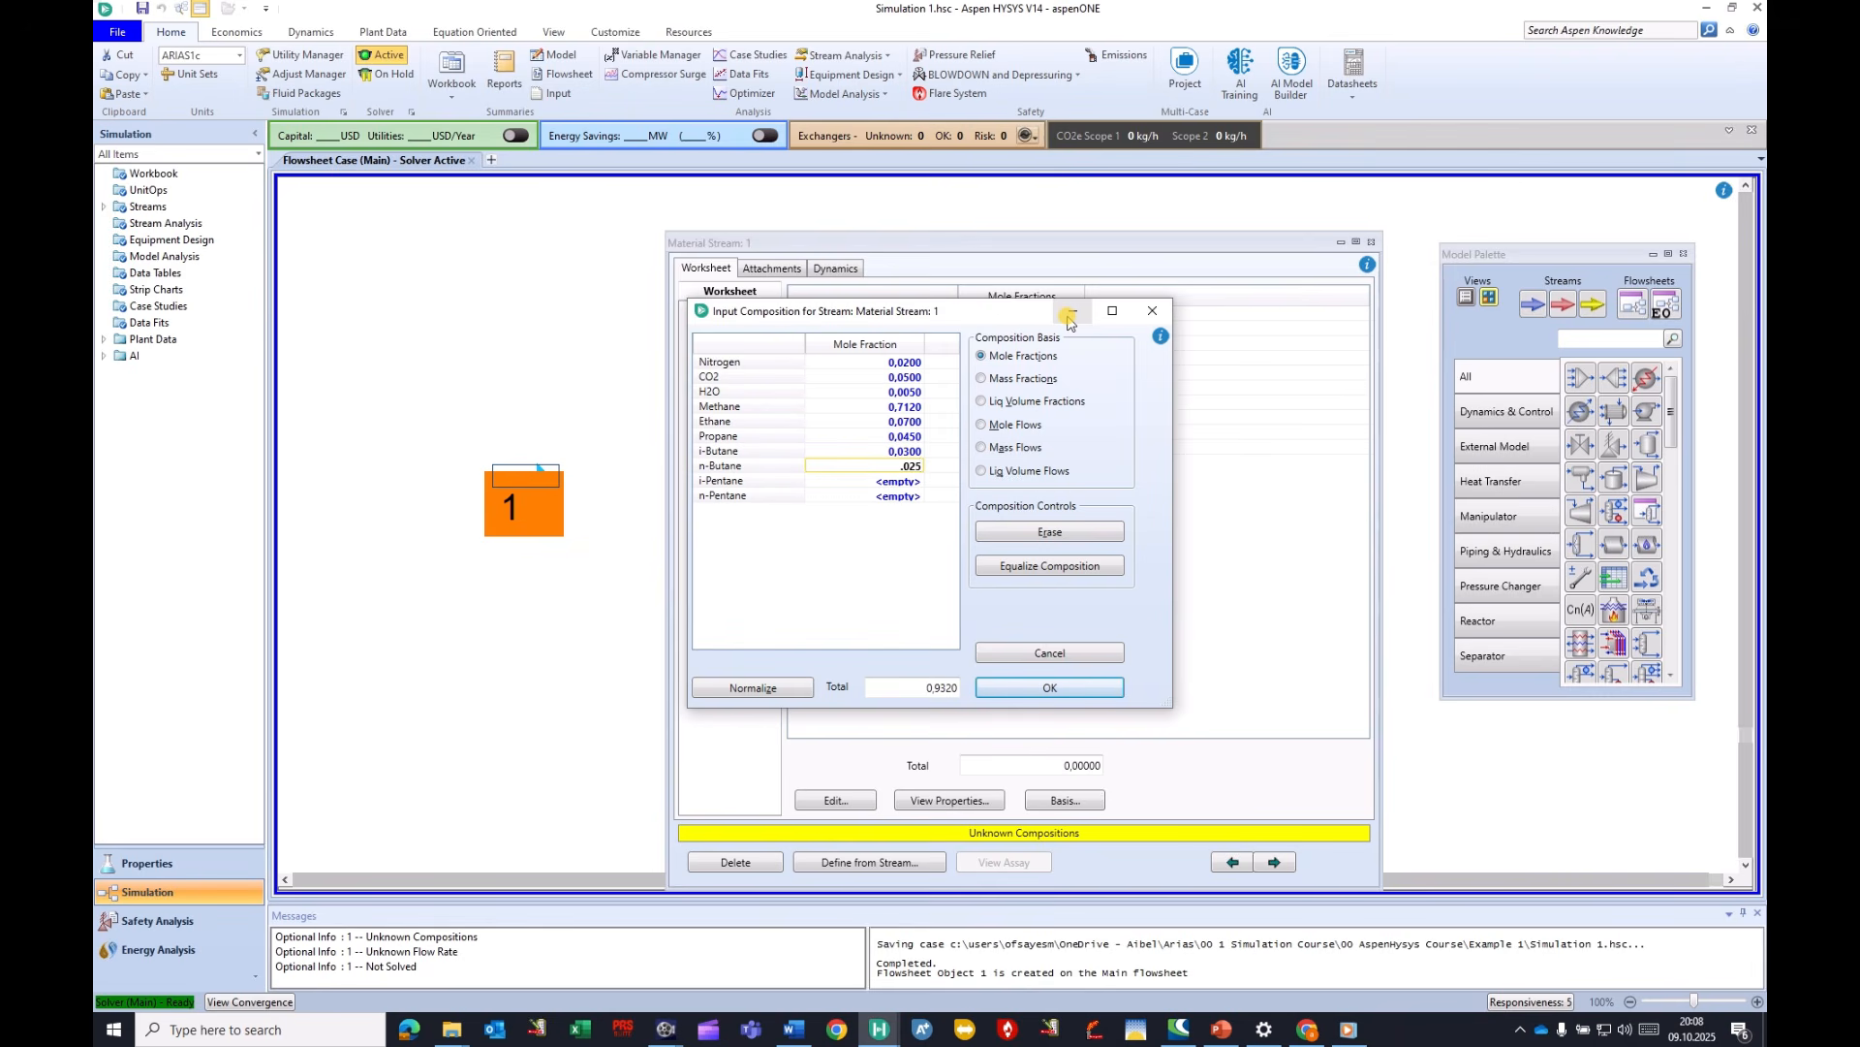
{"action": "key", "text": "Return"}
{"action": "type", "text": ".023"}
{"action": "key", "text": "Return"}
{"action": "type", "text": ".02"}
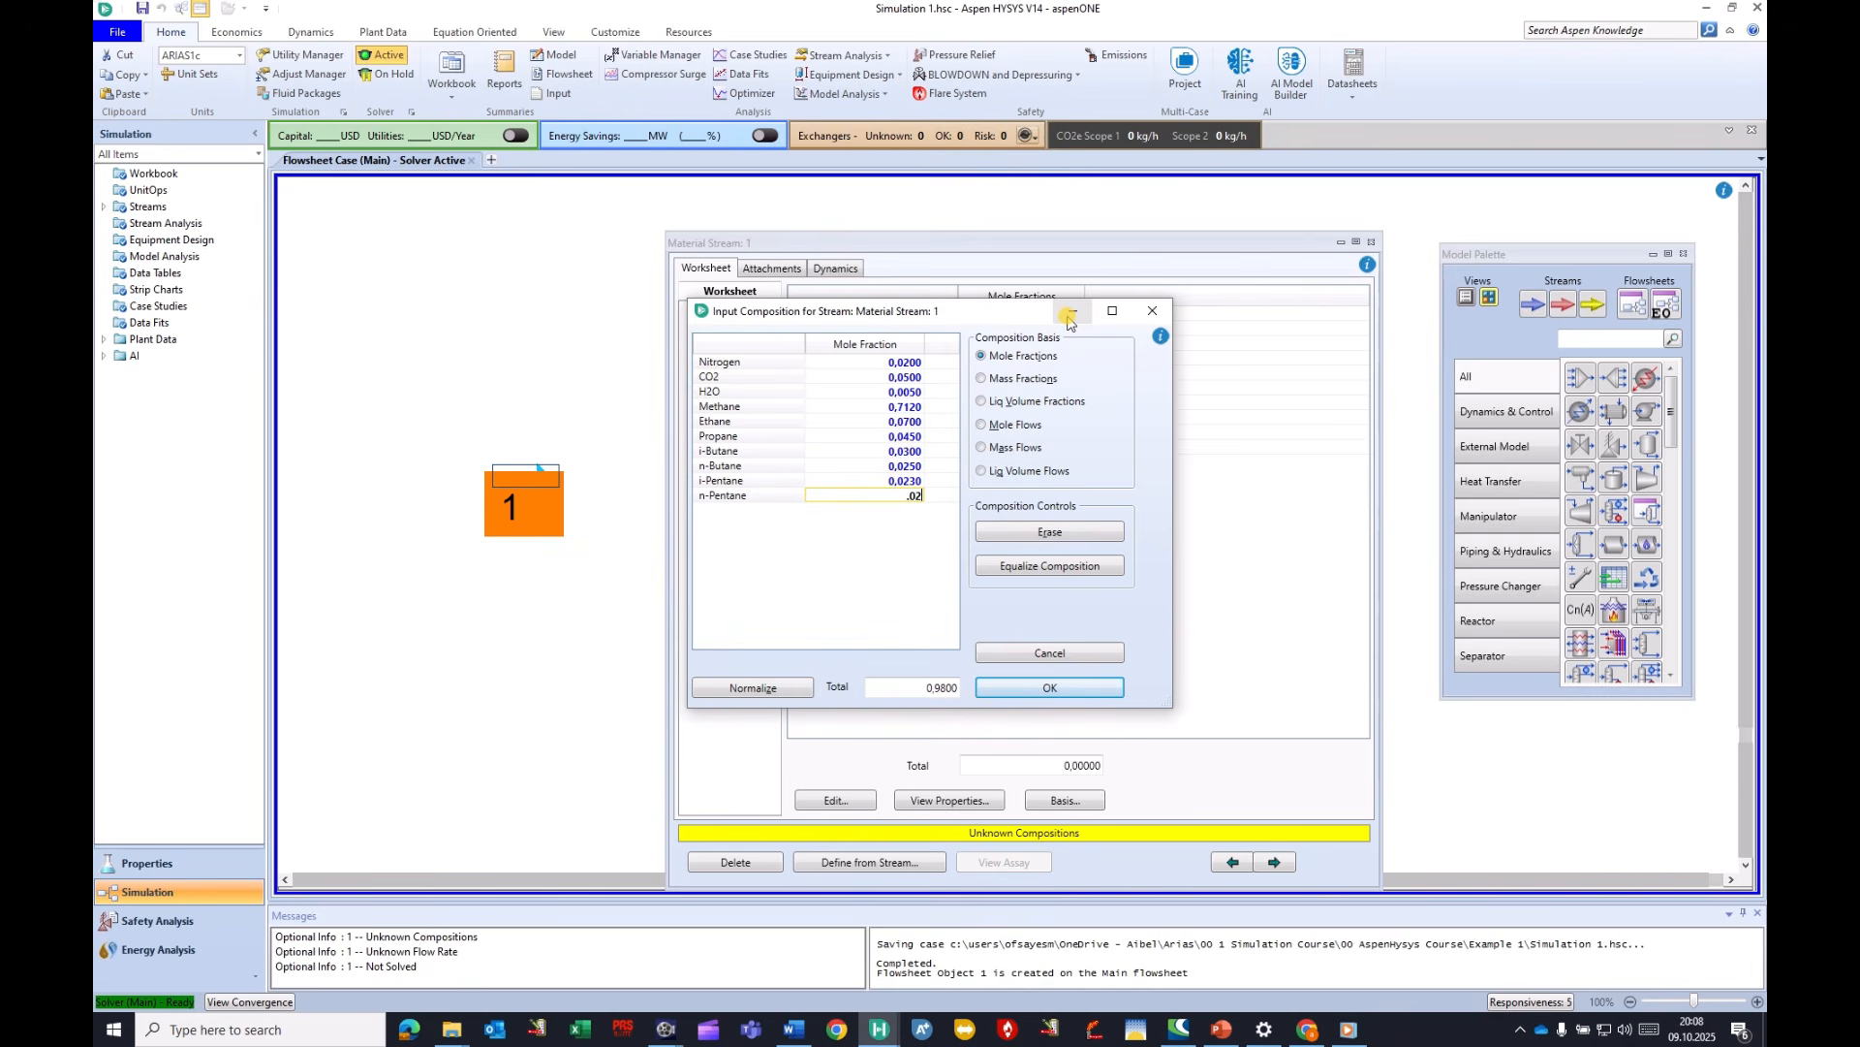
{"action": "key", "text": "Return"}
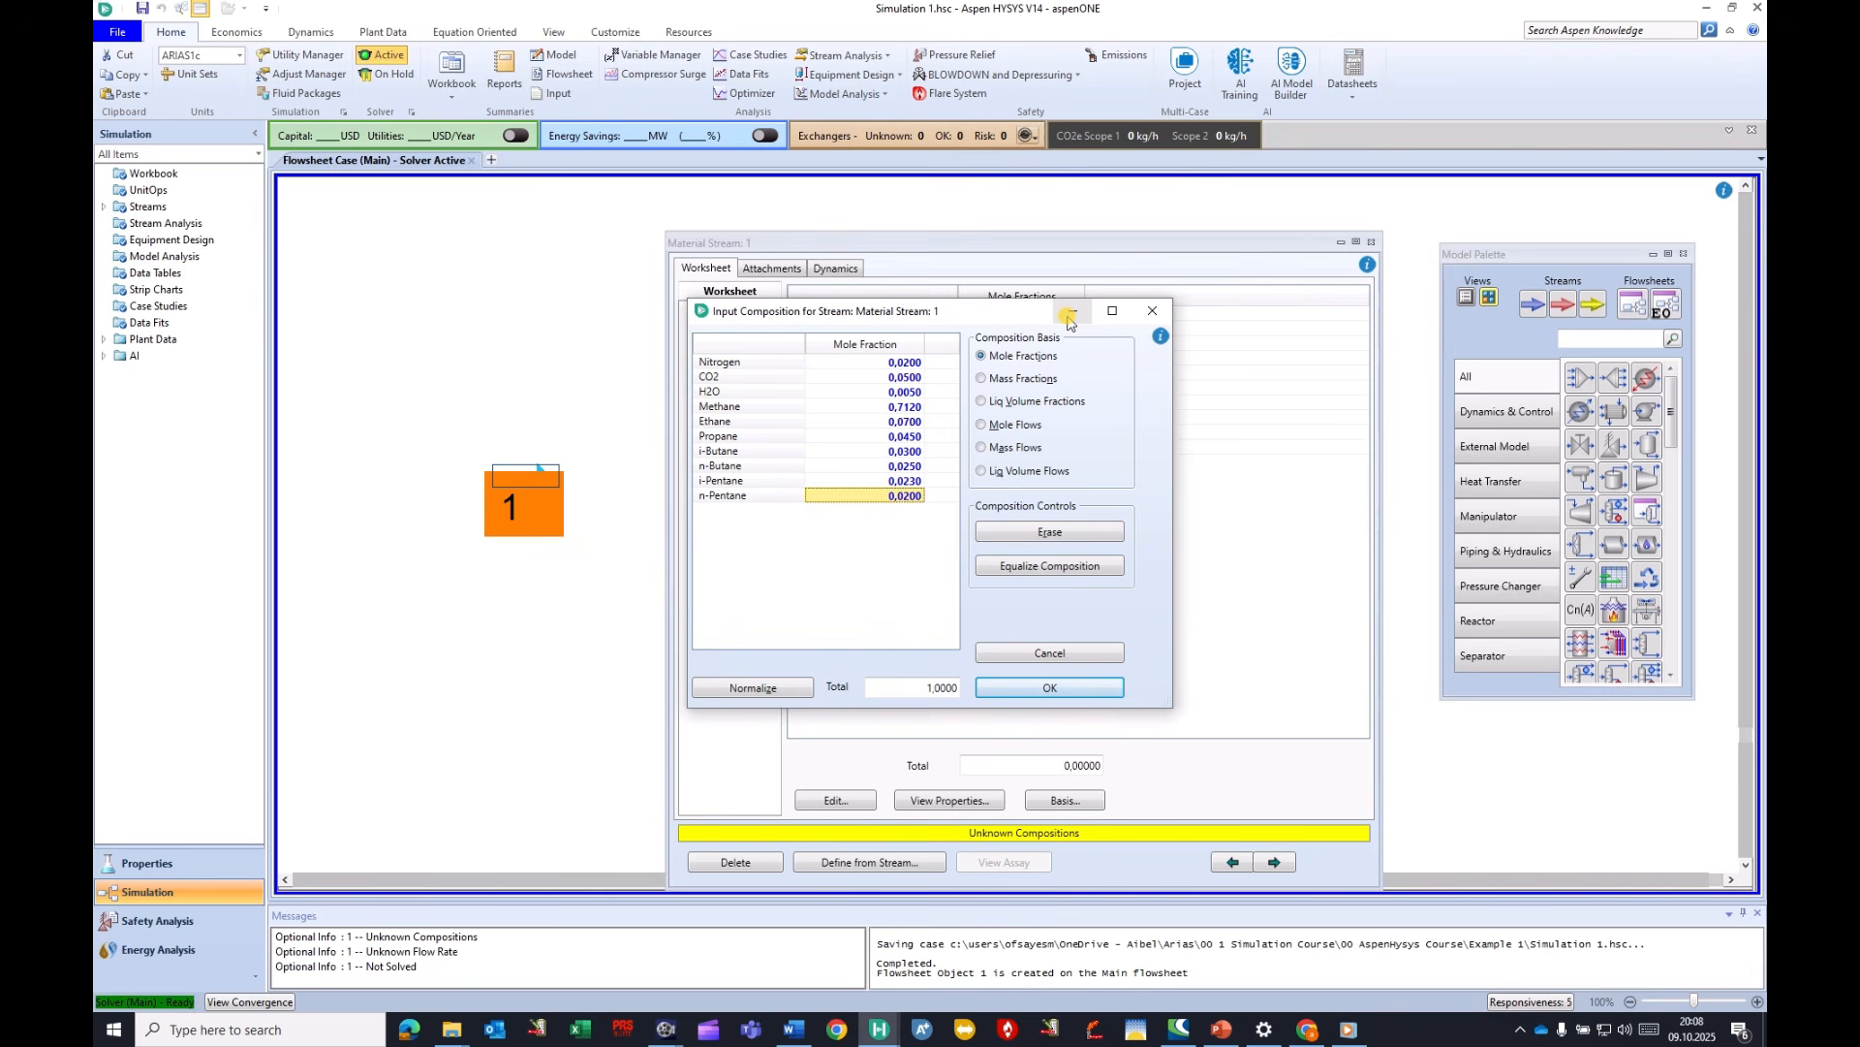
{"action": "left_click", "coordinate": [1036, 689]}
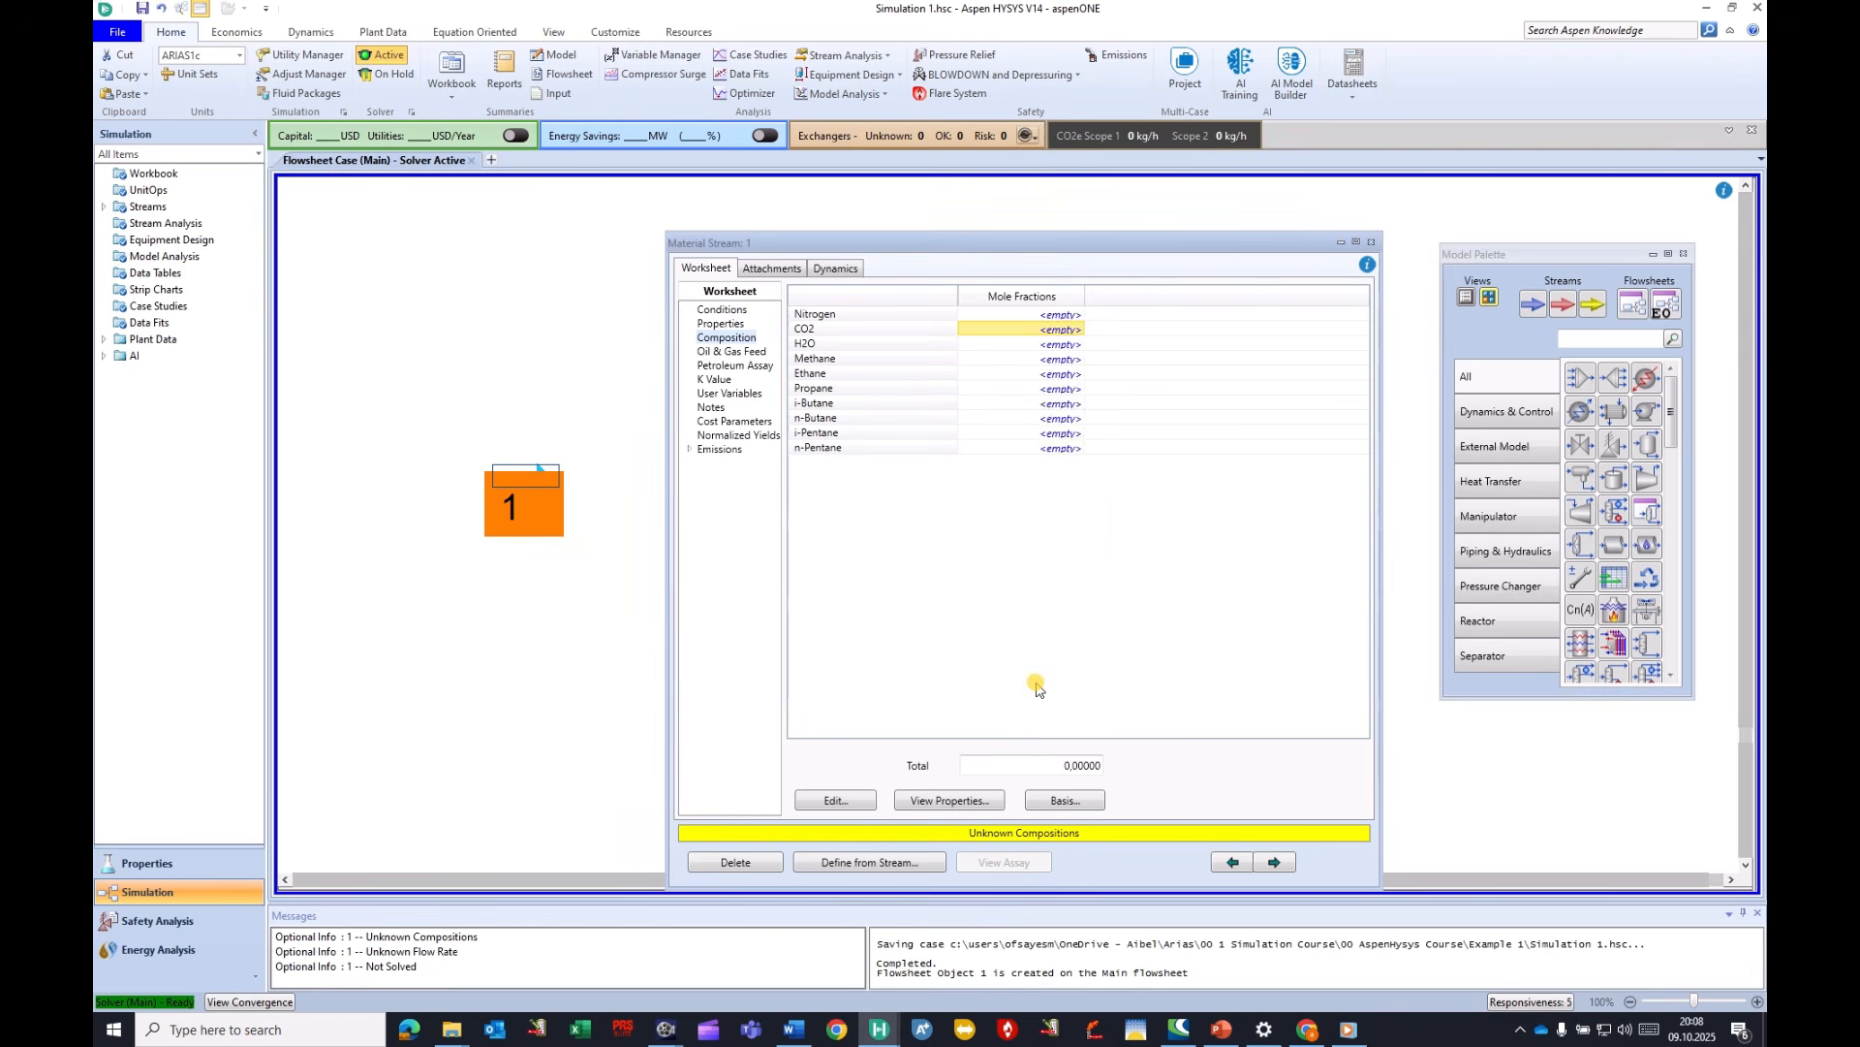
Return to the conditions of stream 1 and shift its window slightly to review the flow specifications.
{"action": "left_click", "coordinate": [733, 312]}
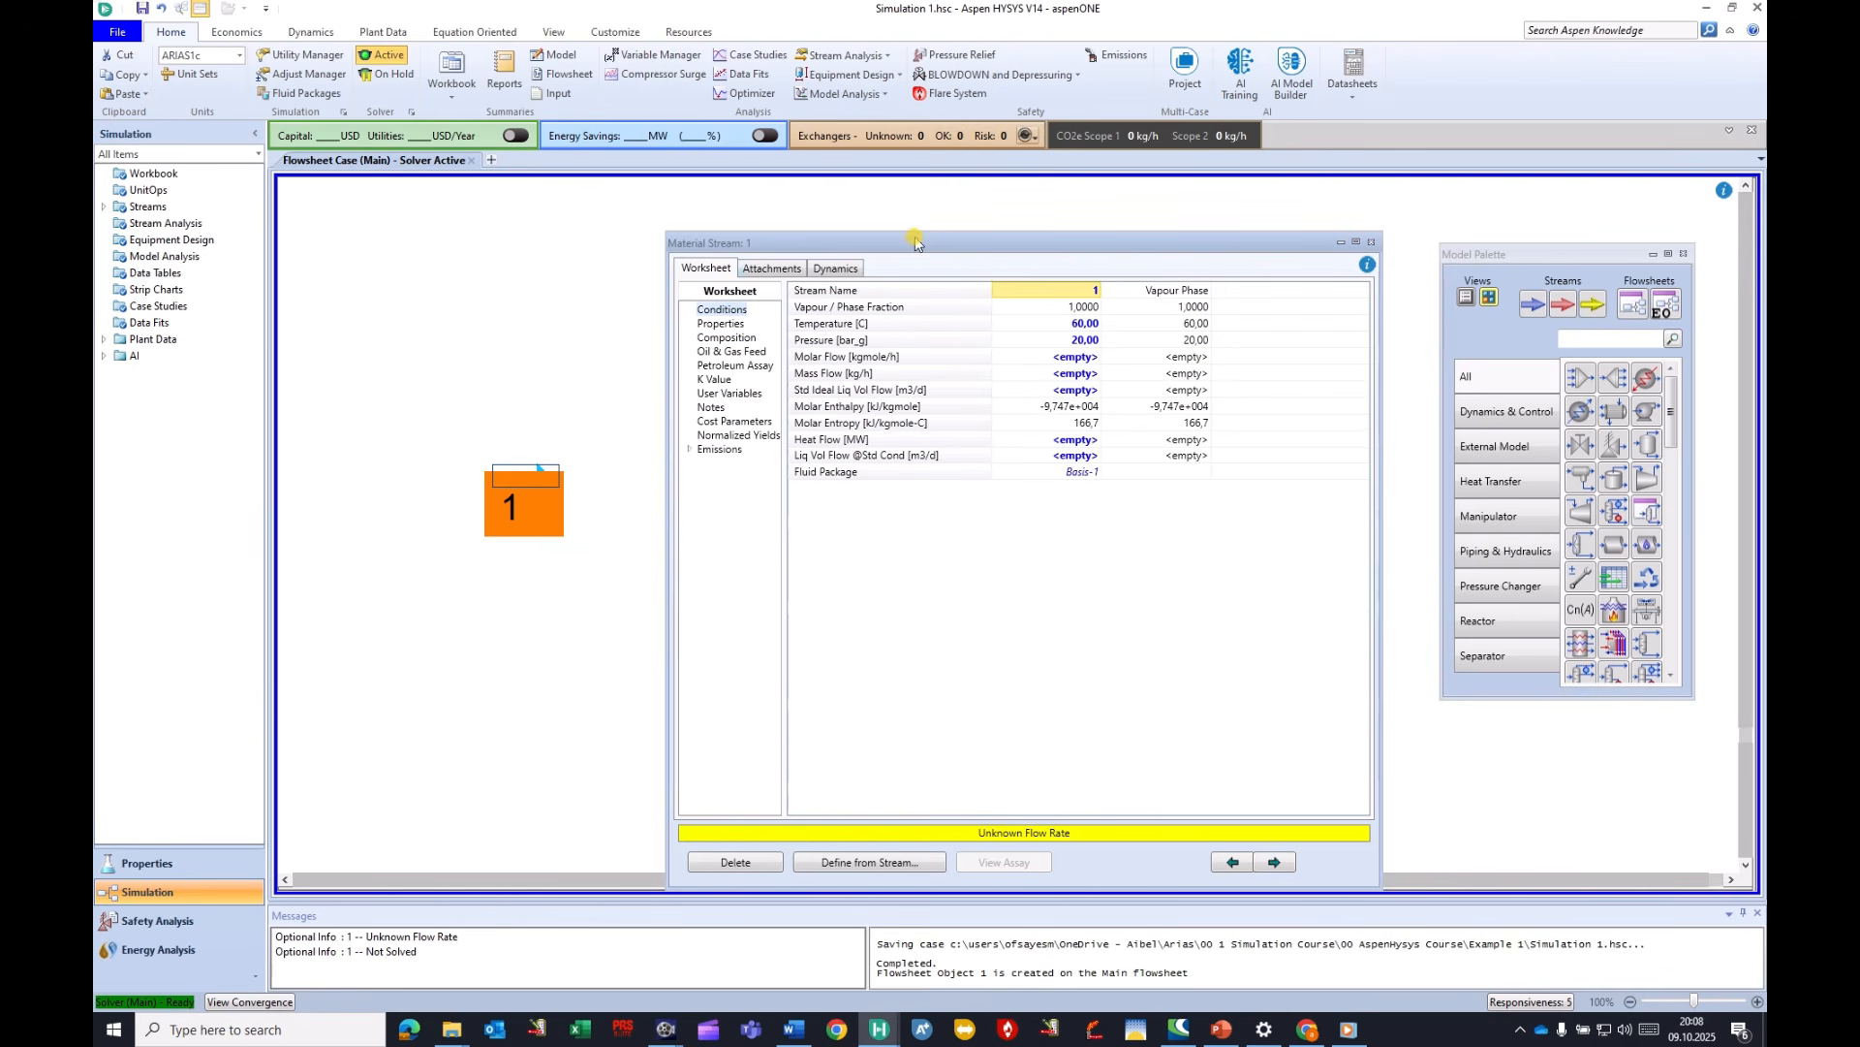
{"action": "left_click_drag", "start_coordinate": [919, 246], "coordinate": [893, 210]}
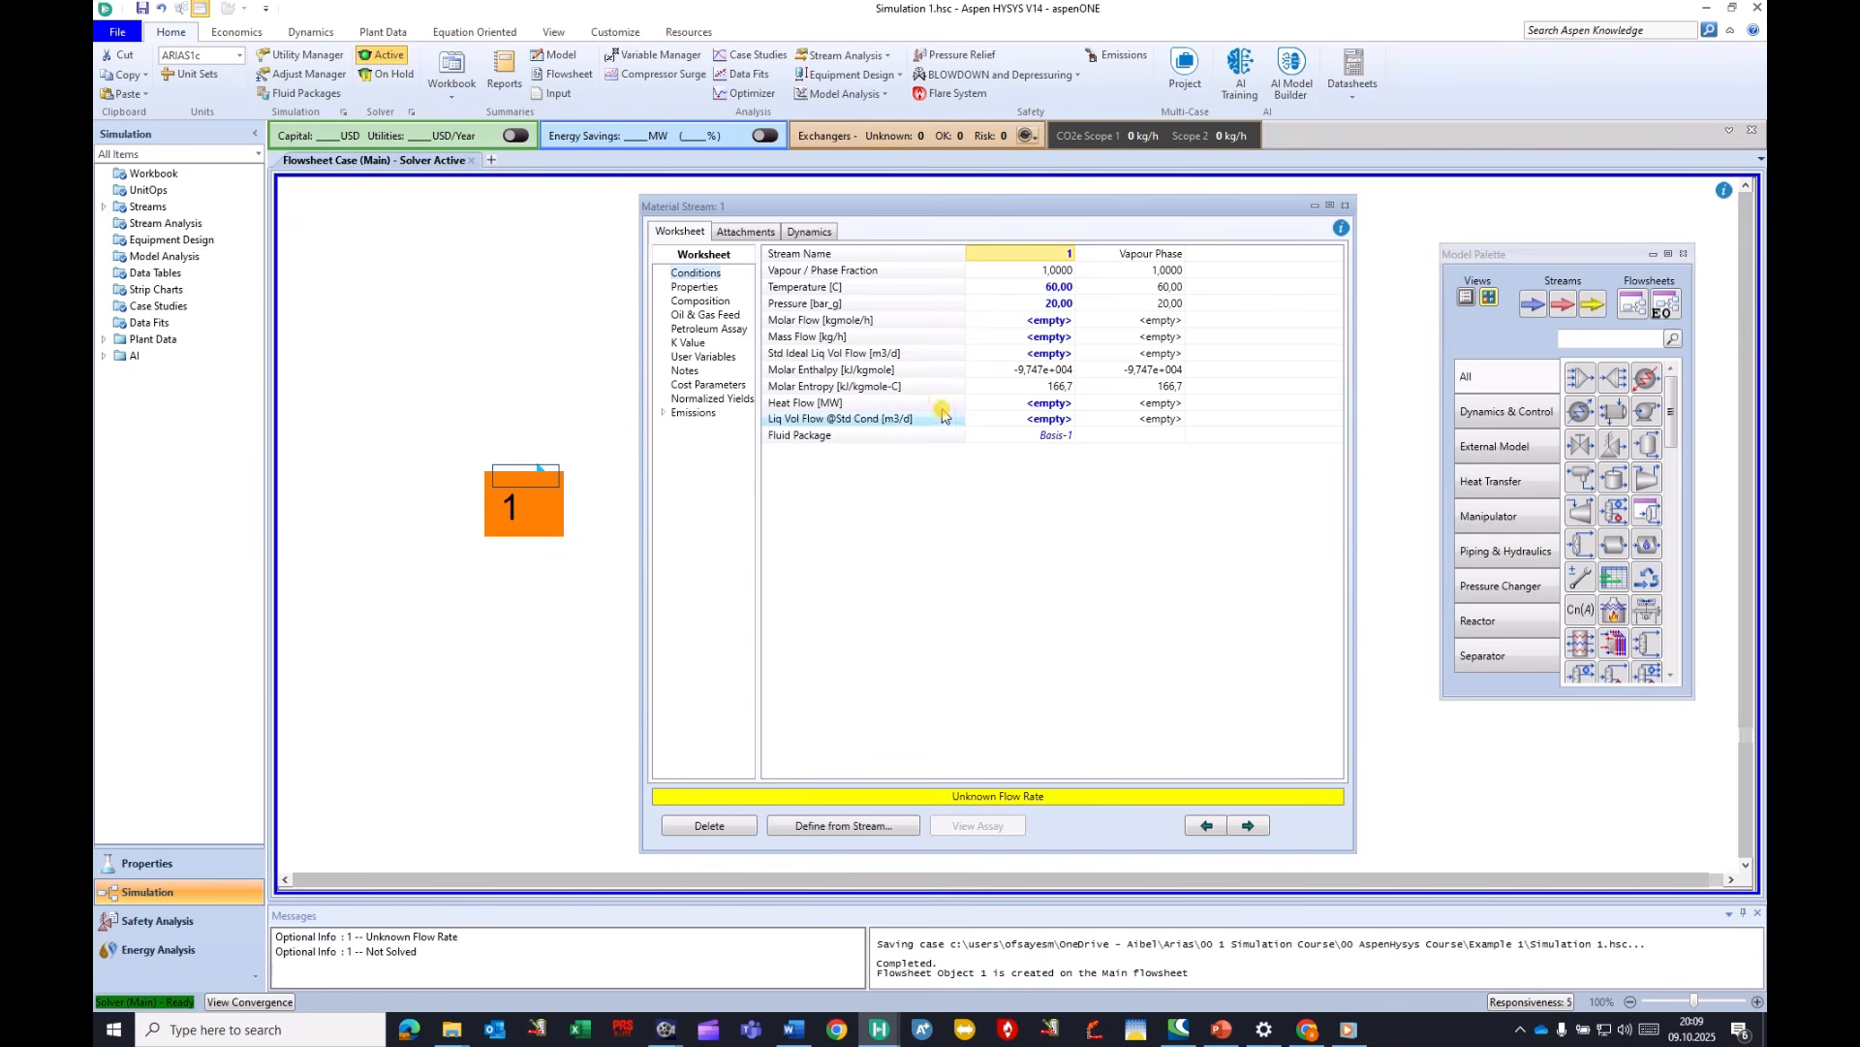
{"action": "mouse_move", "coordinate": [1035, 308]}
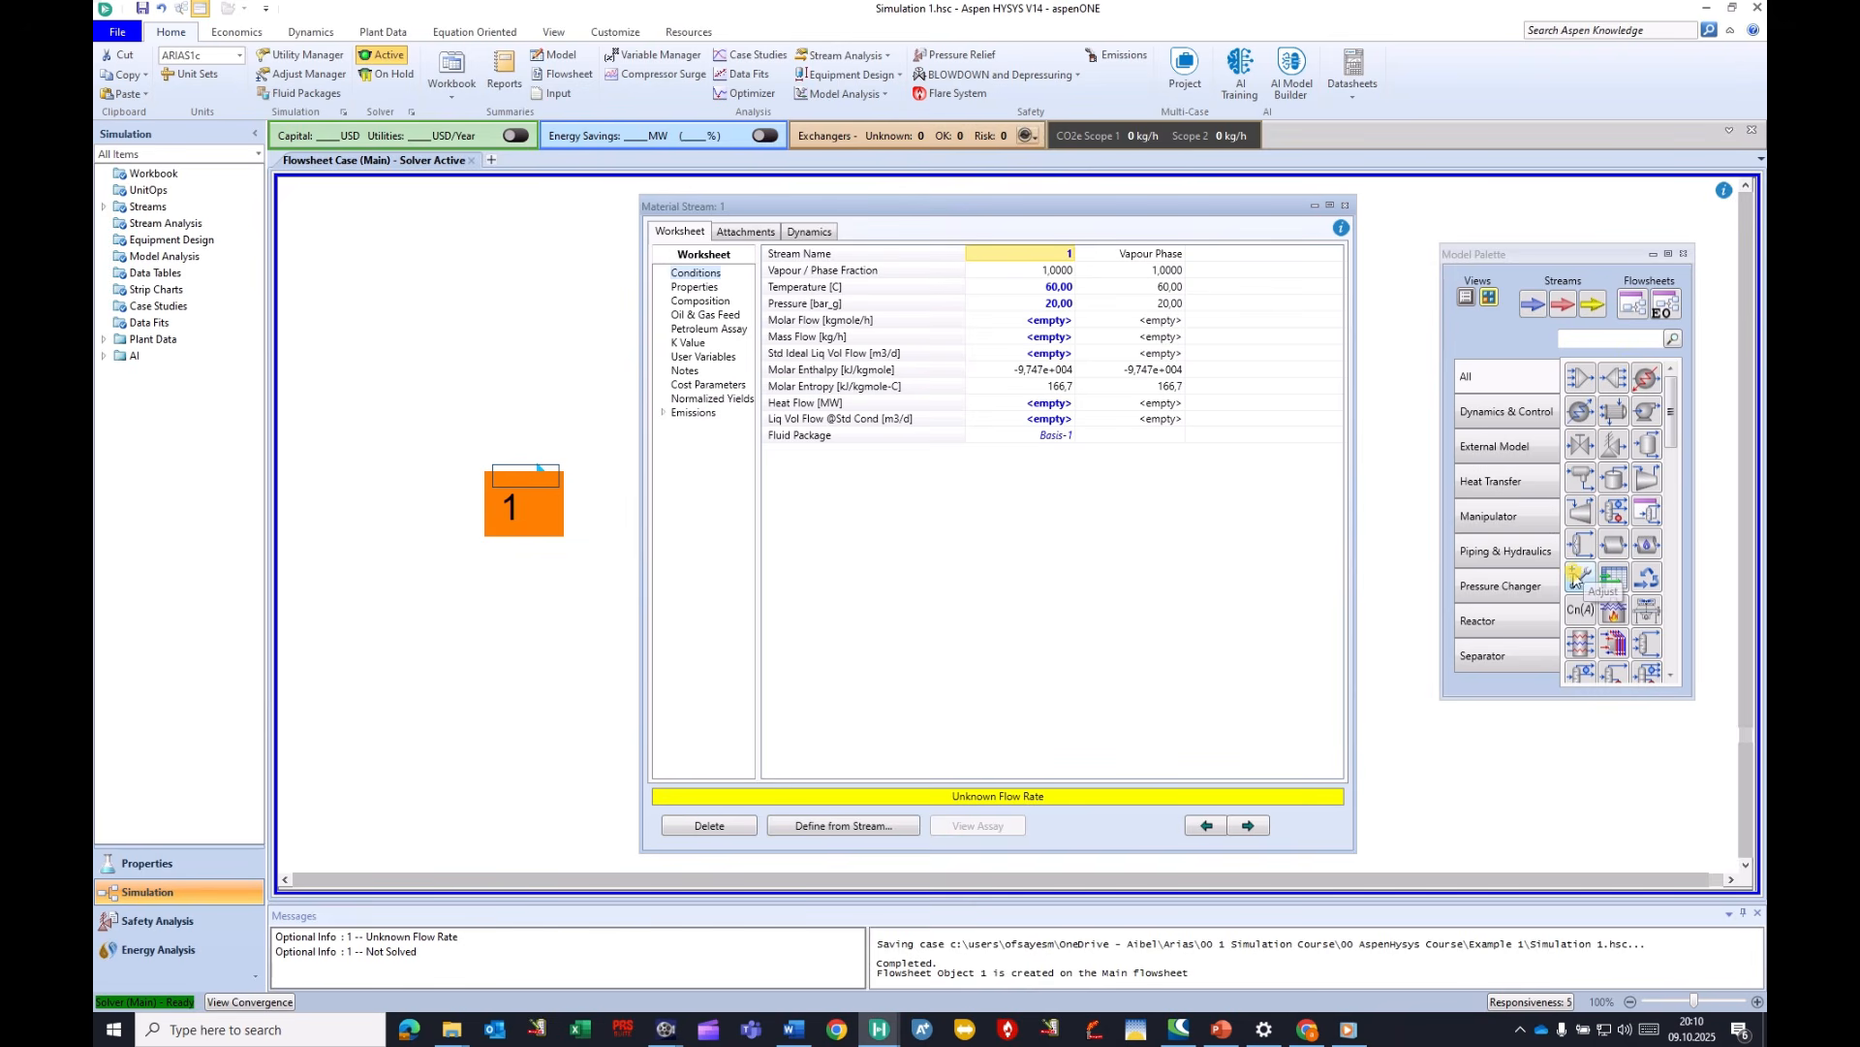
Place an Adjust operation from the manipulators on the flowsheet just above stream 1.
{"action": "left_click", "coordinate": [1579, 579]}
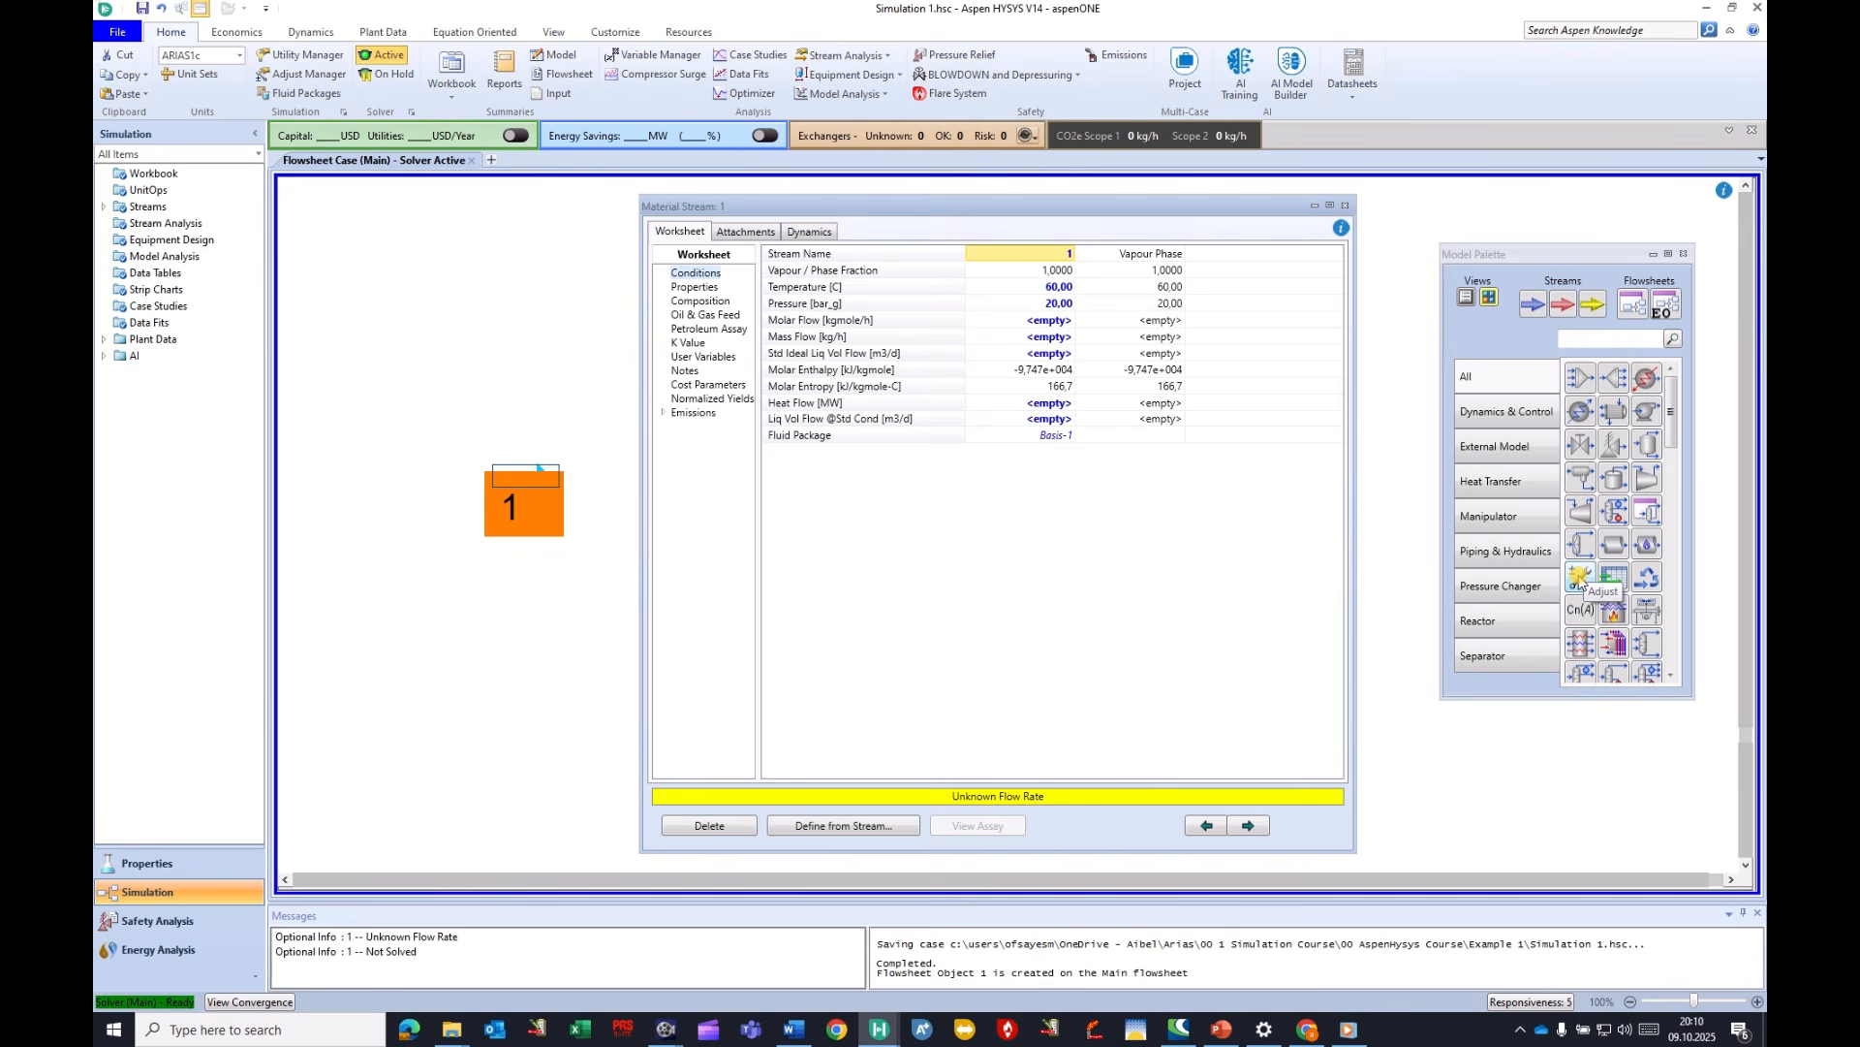
{"action": "left_click", "coordinate": [1497, 516]}
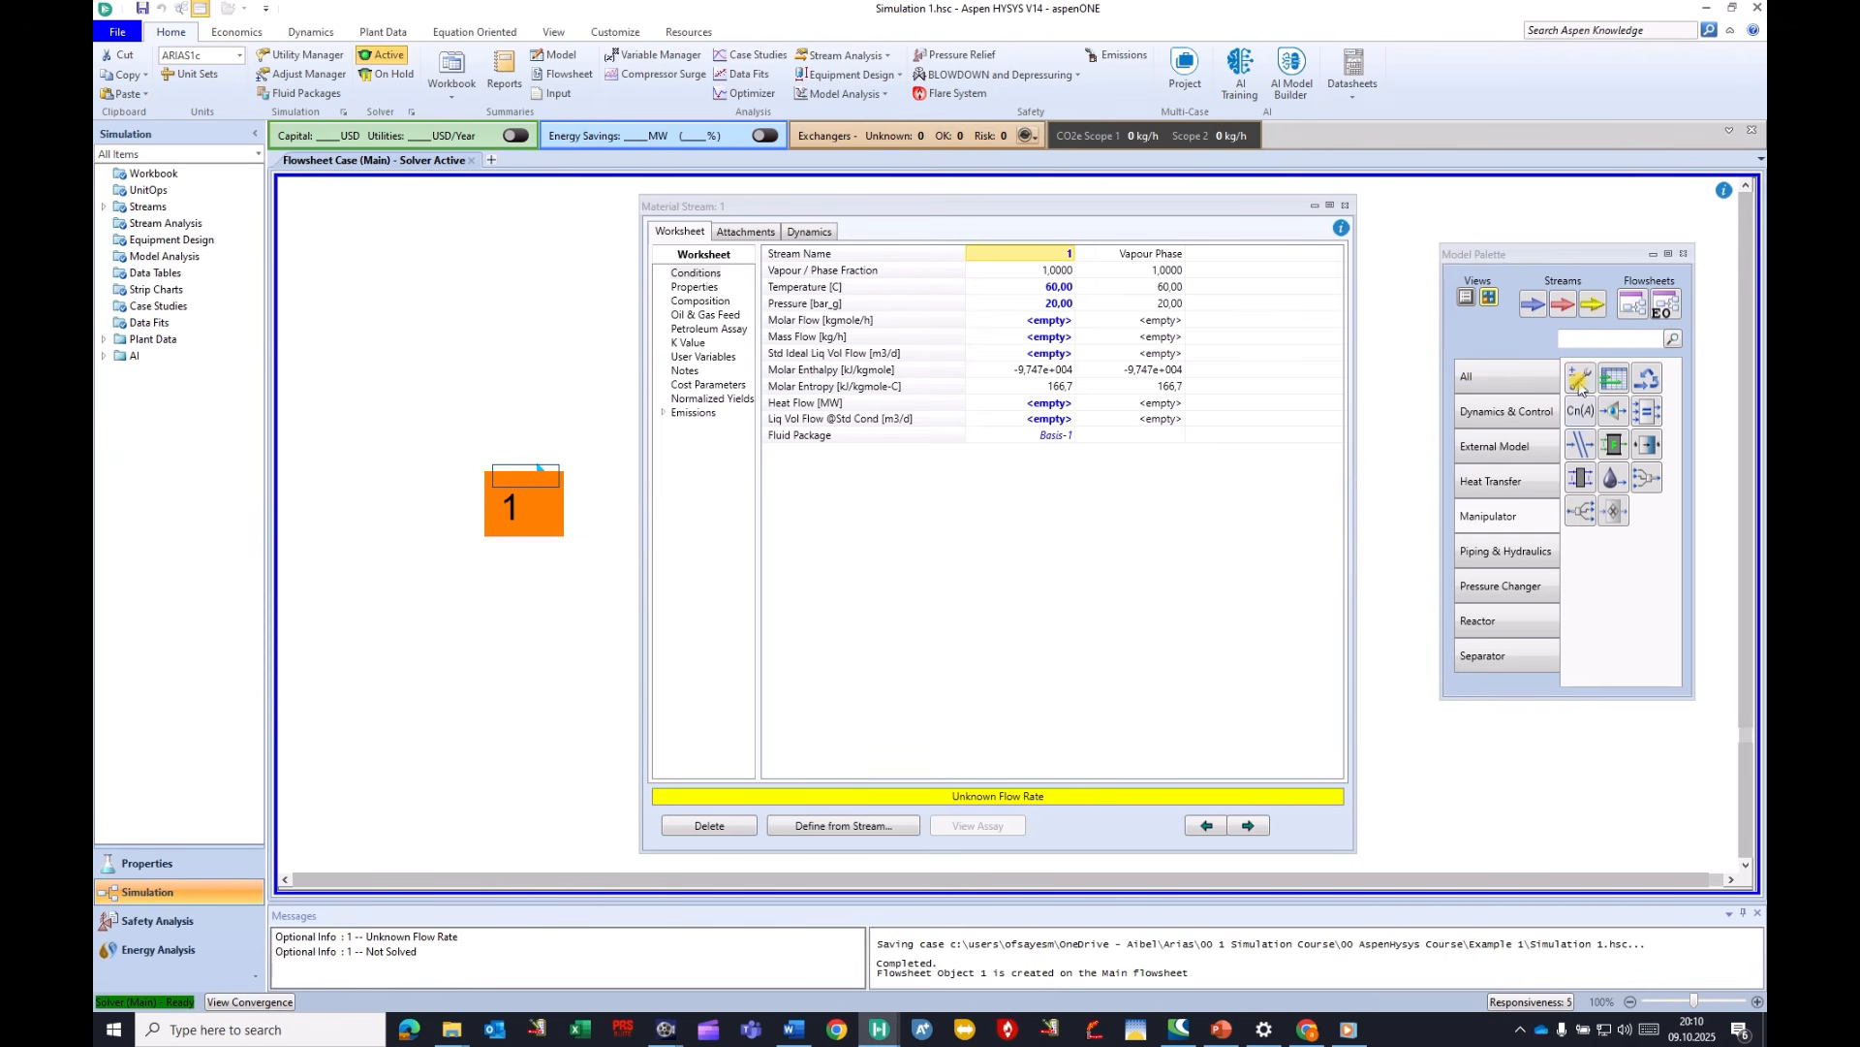
{"action": "left_click_drag", "start_coordinate": [1566, 383], "coordinate": [524, 435]}
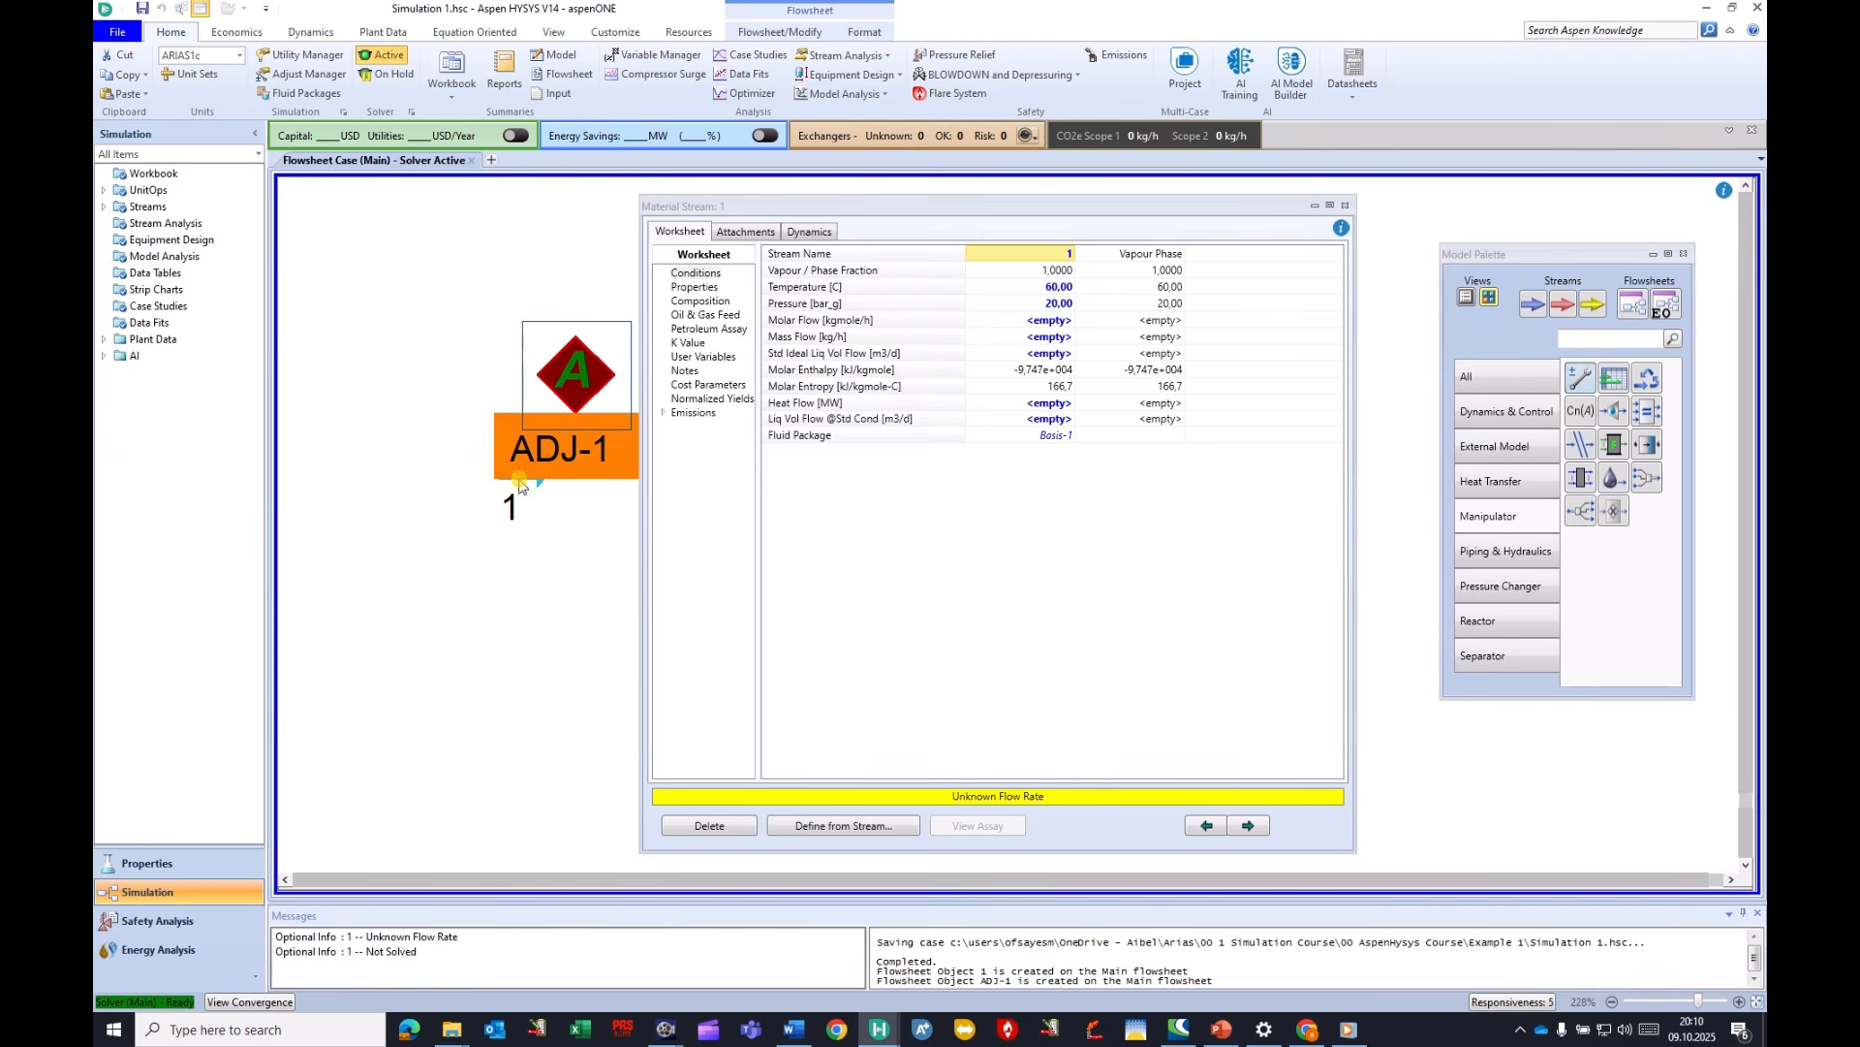
{"action": "scroll", "coordinate": [399, 640], "scroll_direction": "down", "scroll_amount": 3}
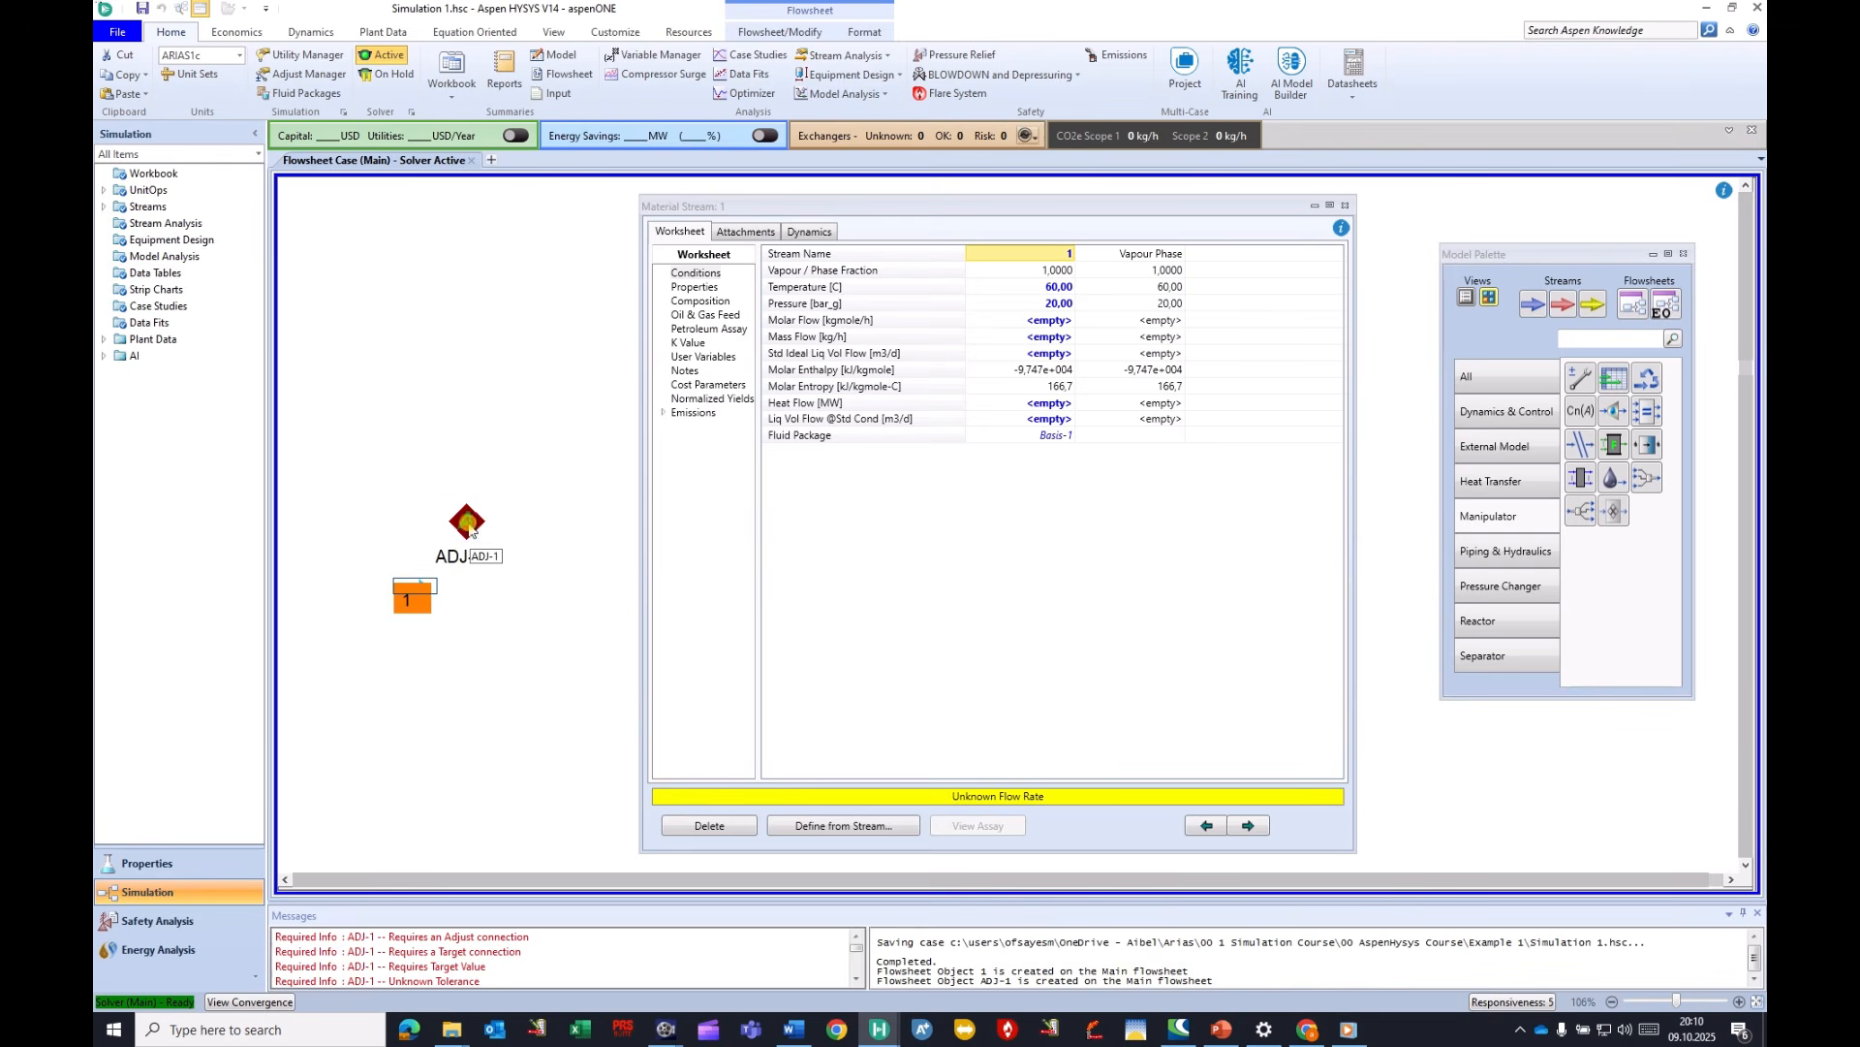
Open the Adjust operation and set its adjusted variable to the Molar Flow of stream 1.
{"action": "double_click", "coordinate": [468, 523]}
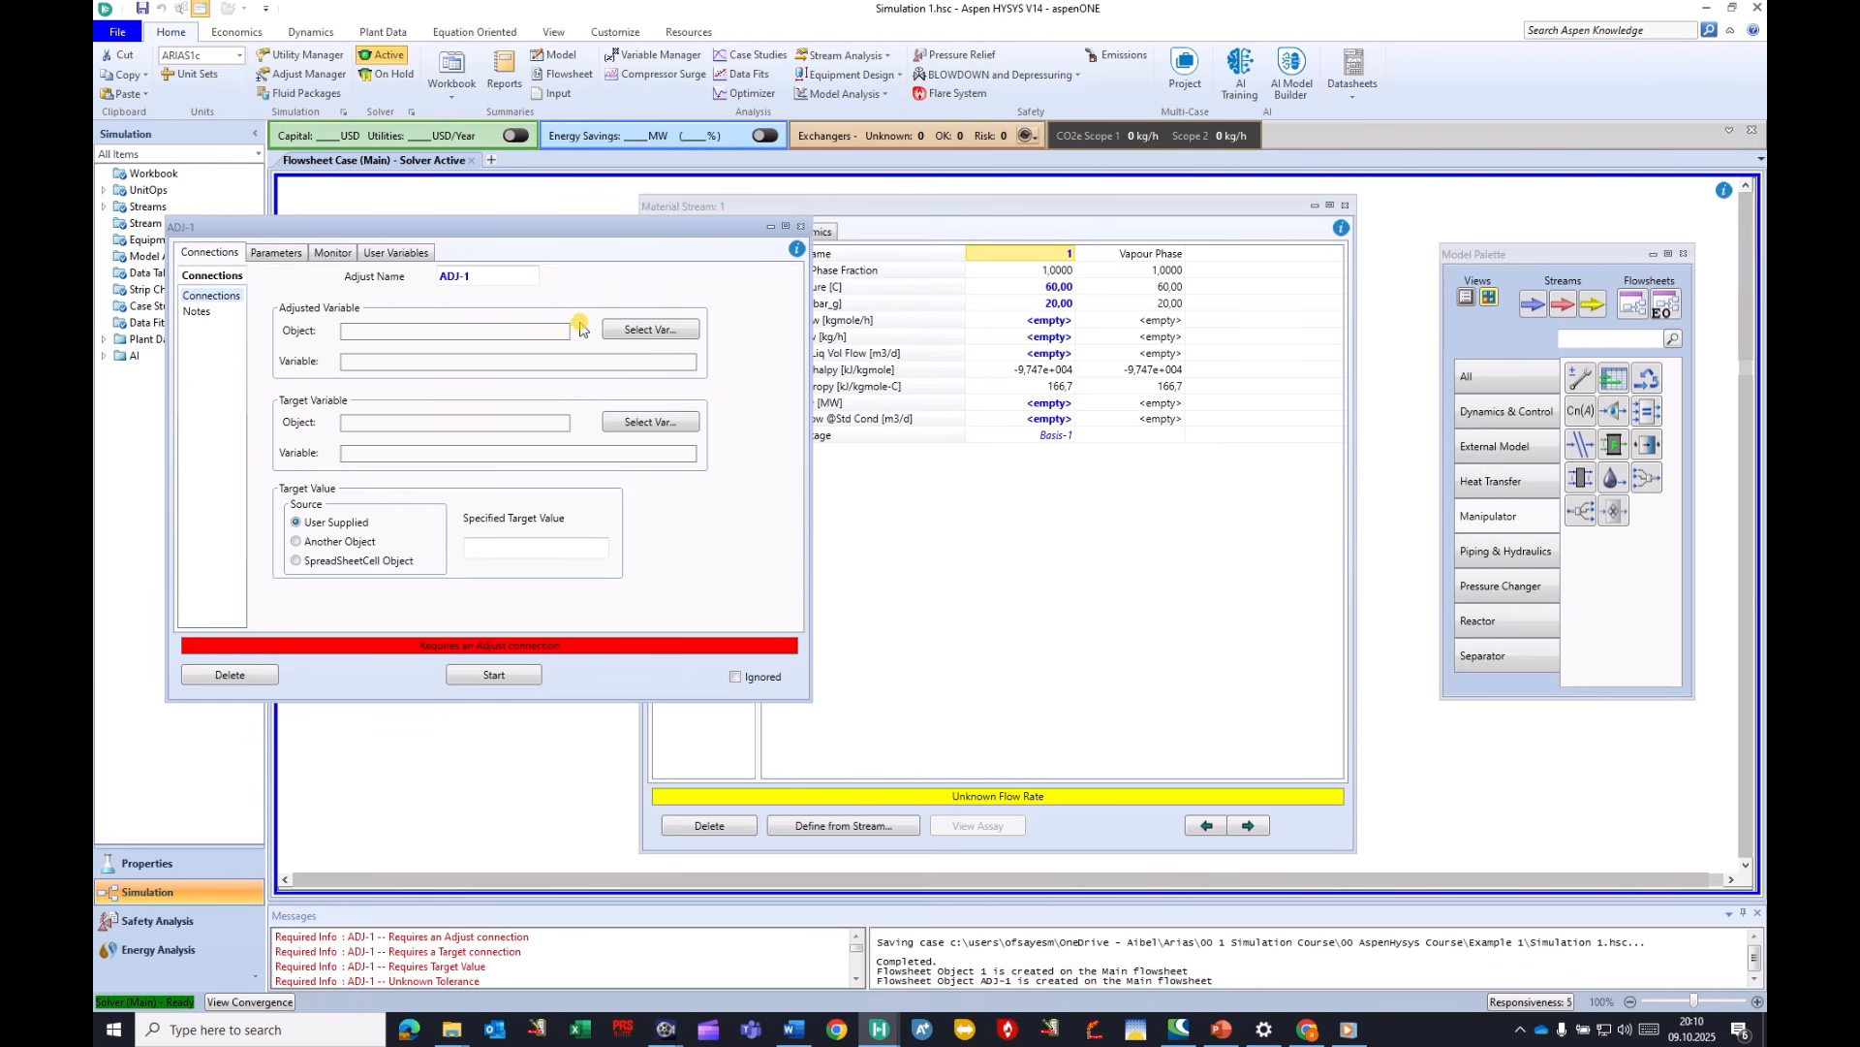
{"action": "left_click", "coordinate": [650, 329]}
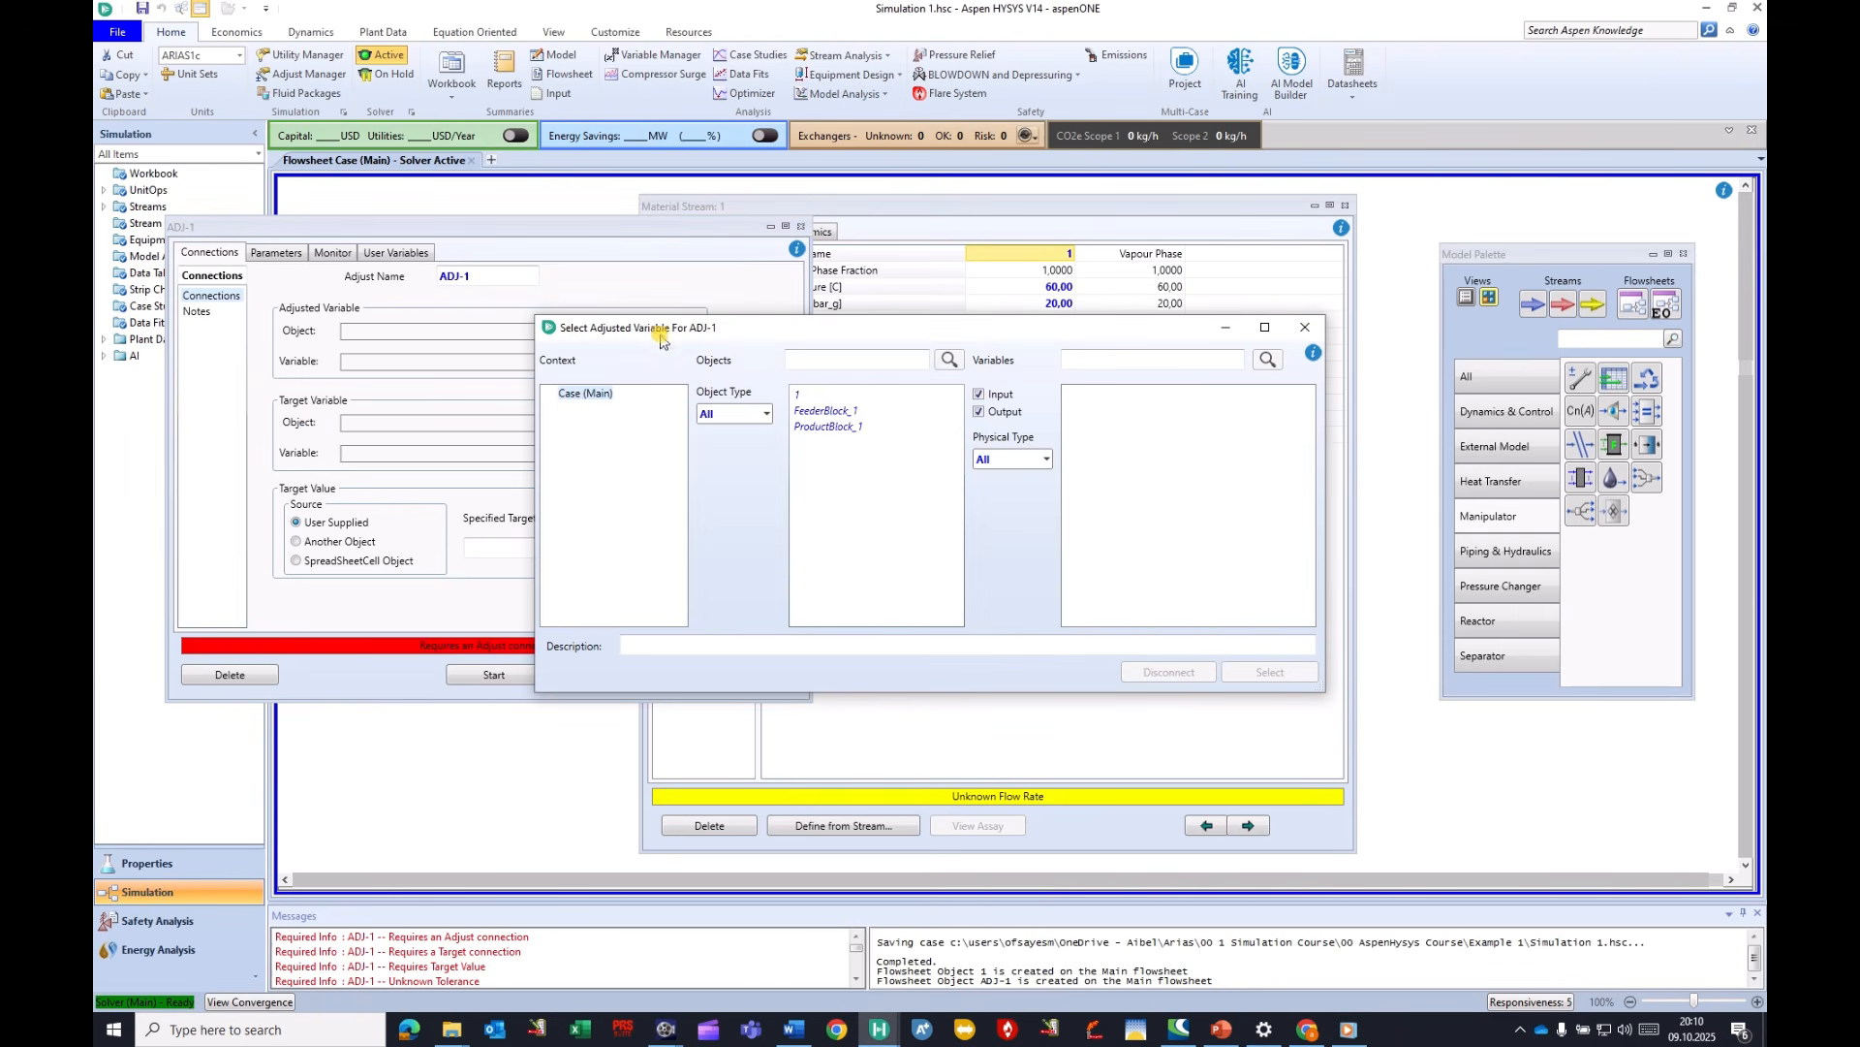
{"action": "left_click", "coordinate": [804, 395]}
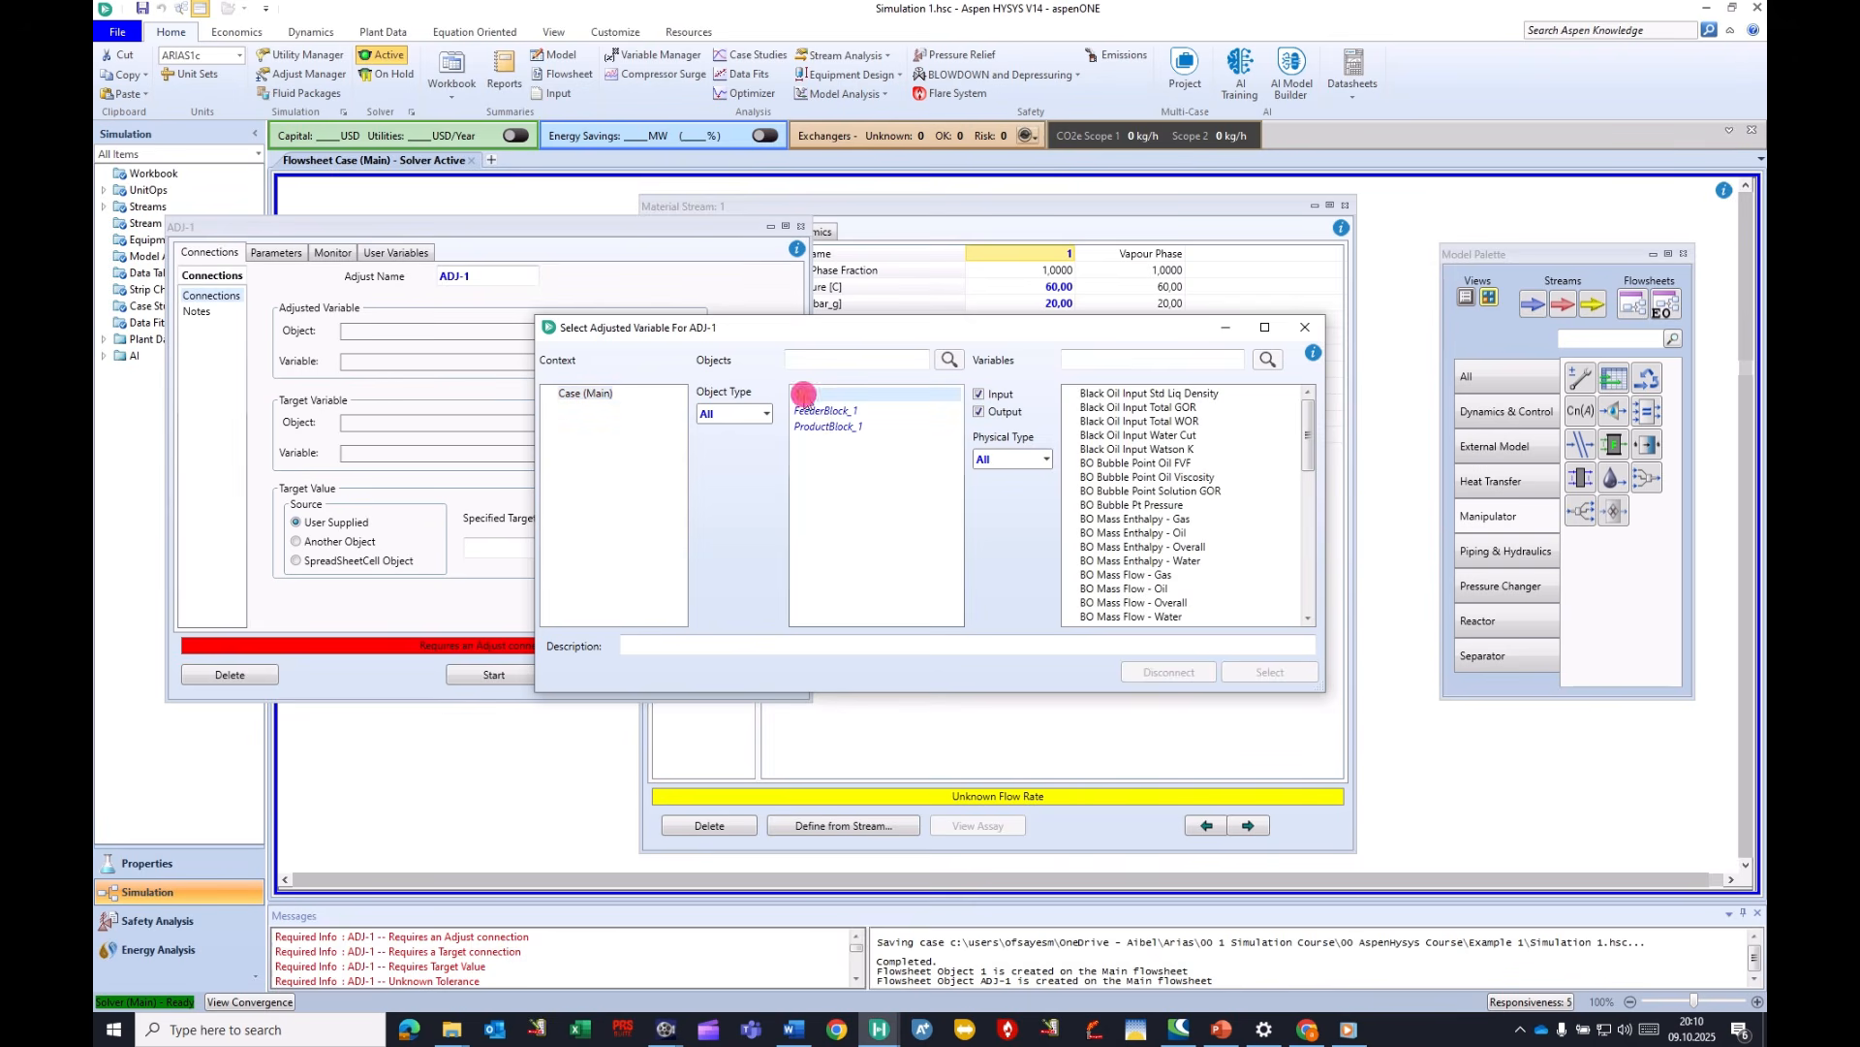
{"action": "left_click", "coordinate": [1127, 354]}
{"action": "type", "text": "m"}
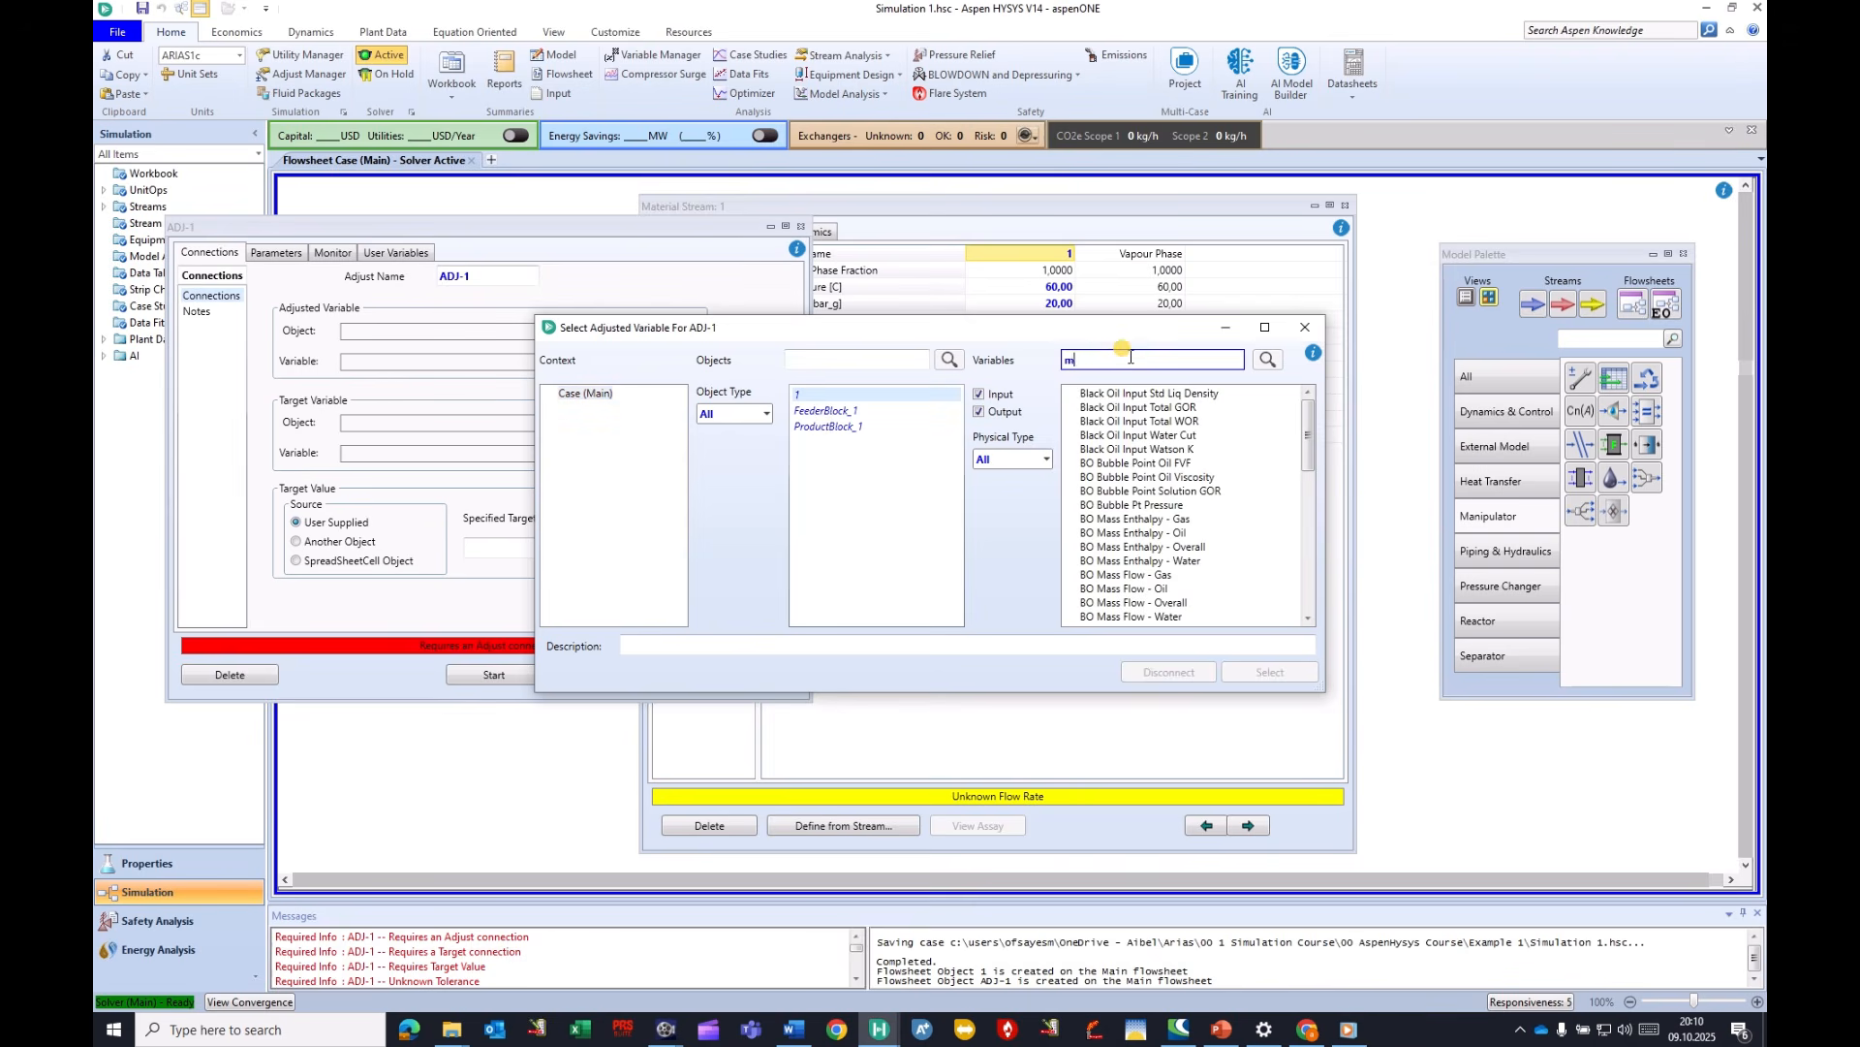
{"action": "type", "text": "olar"}
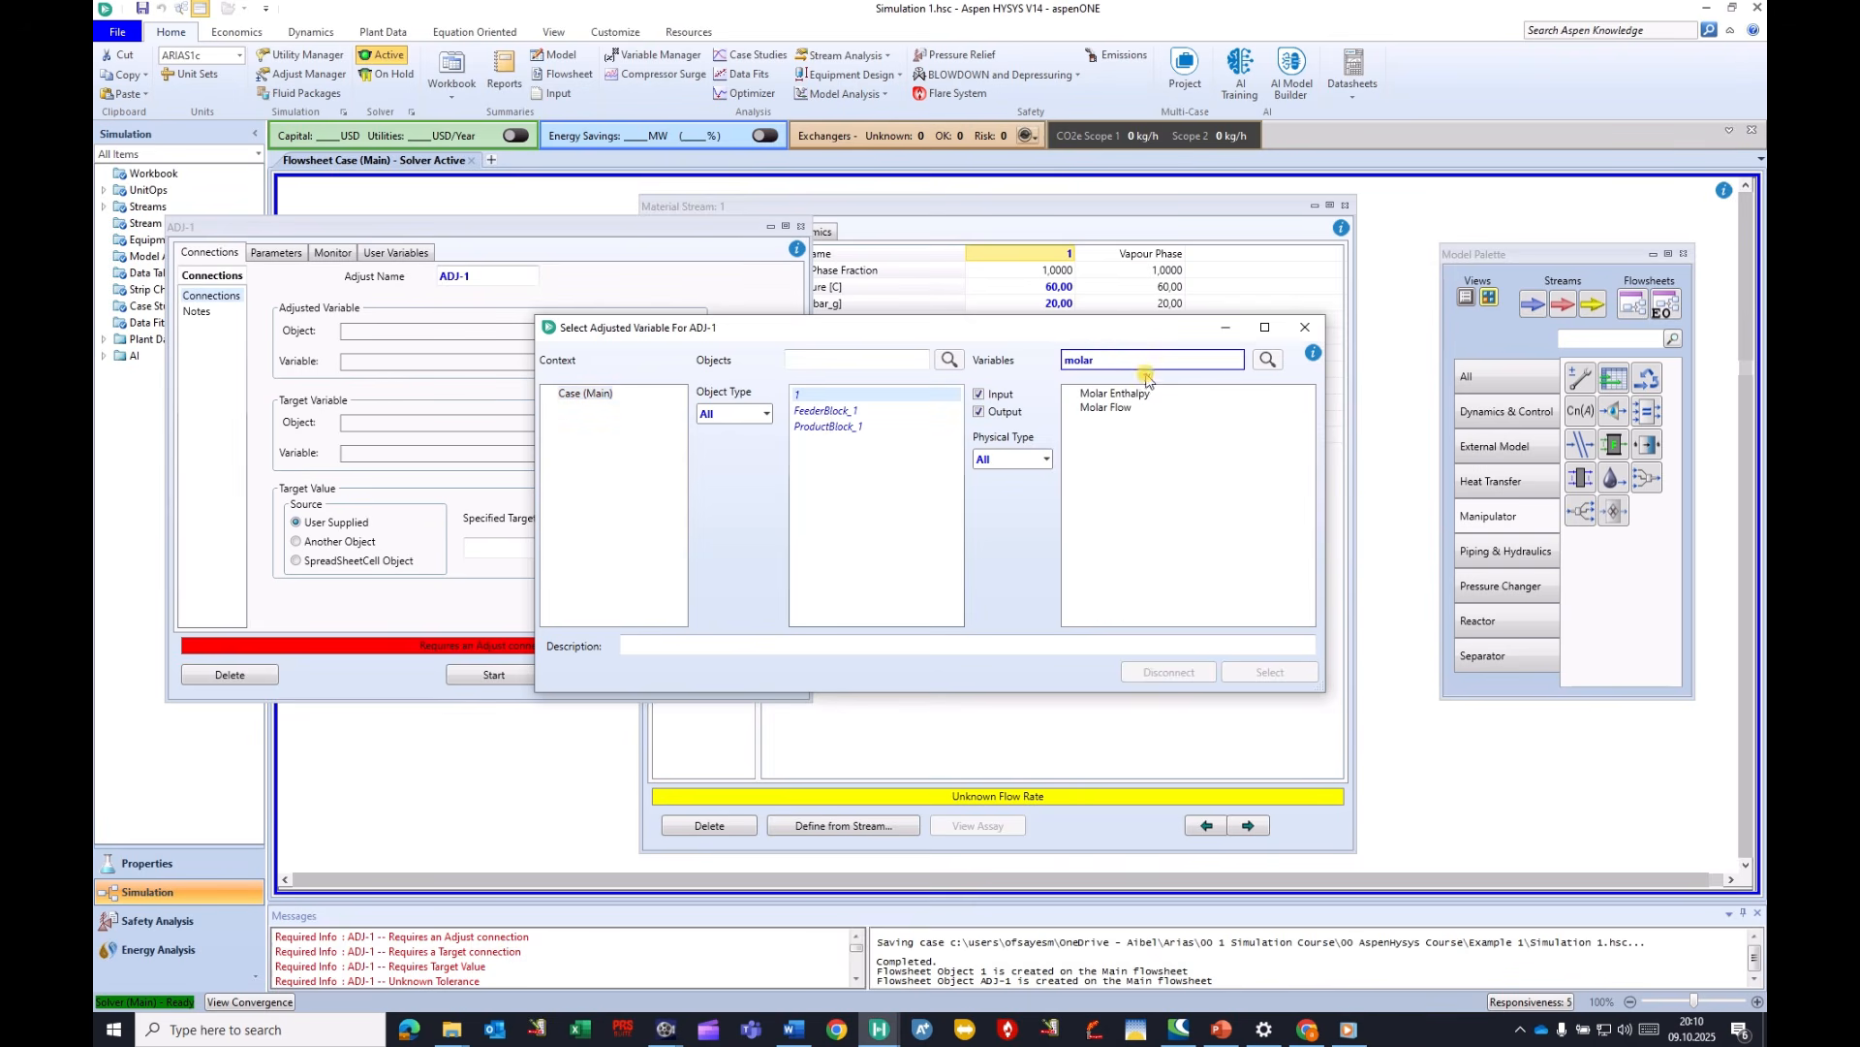
{"action": "left_click", "coordinate": [1105, 407]}
{"action": "left_click", "coordinate": [1268, 673]}
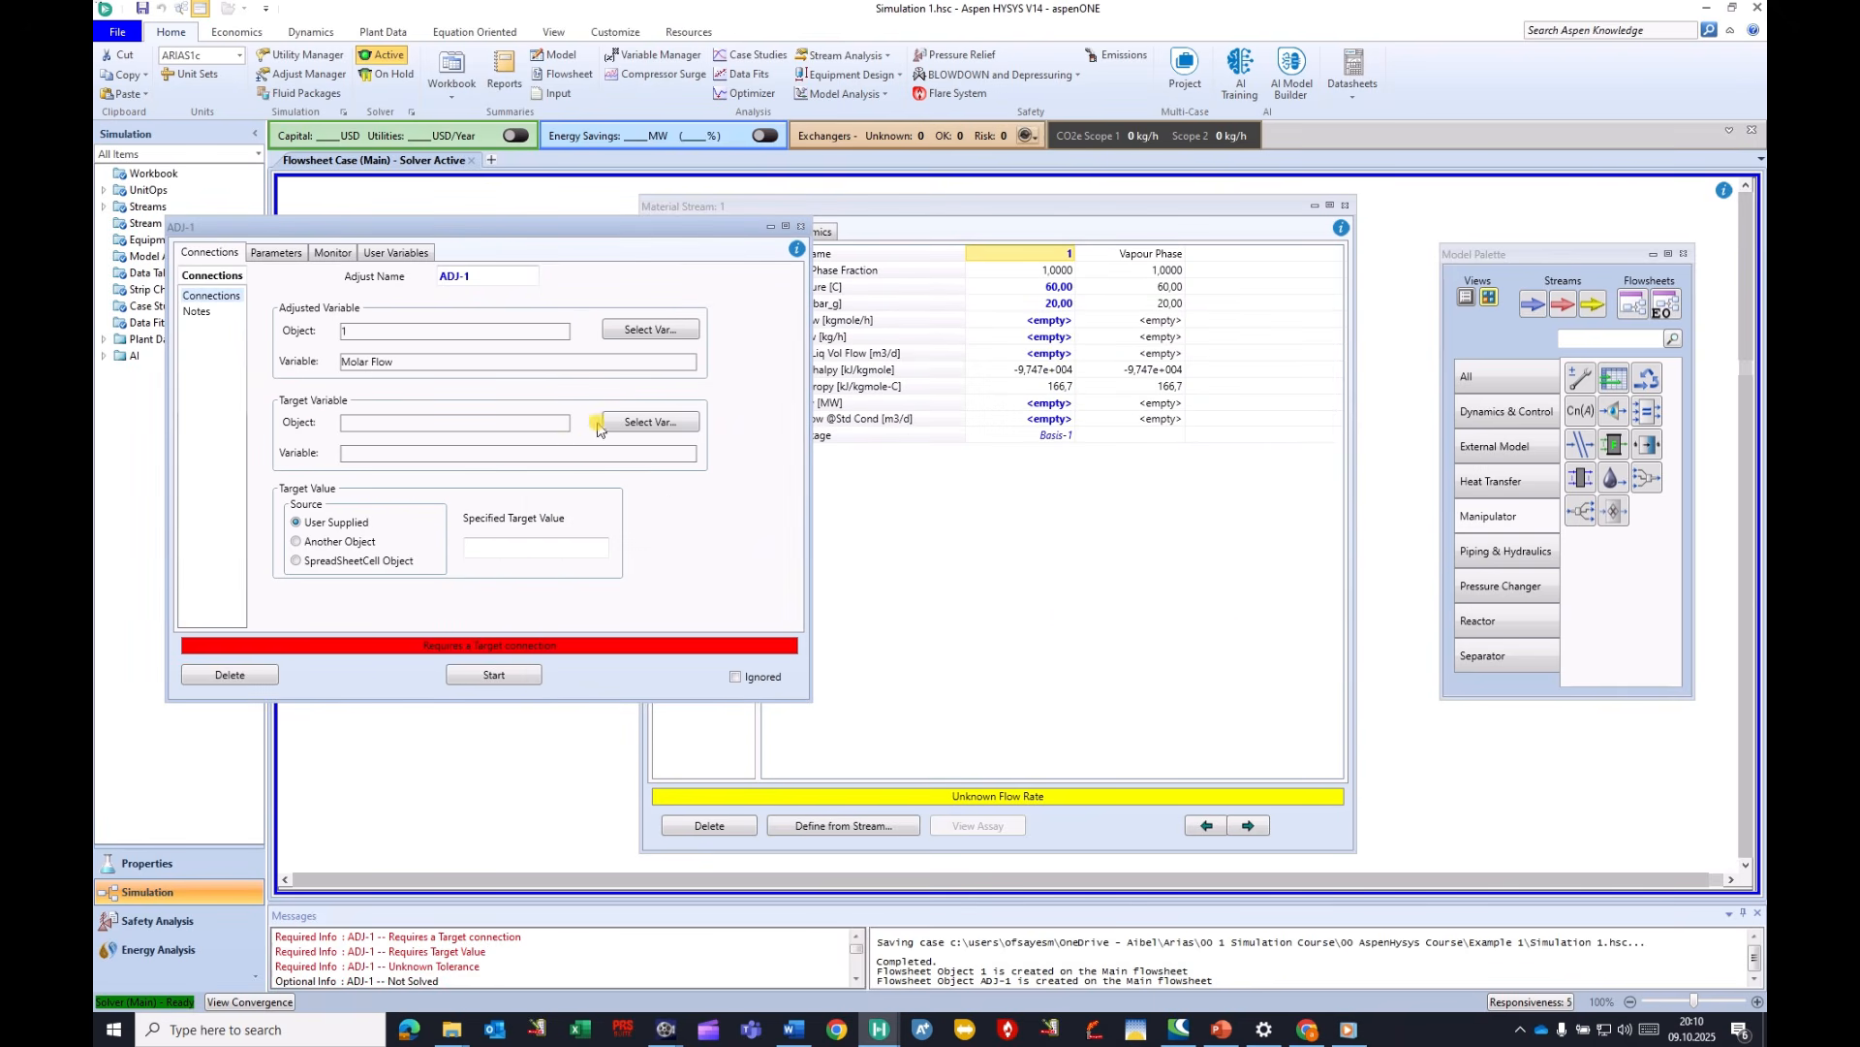
Set the Adjust's target variable to the Std Gas Flow of stream 1, with a specified target value of 6 MSm3/d.
{"action": "left_click", "coordinate": [642, 422]}
{"action": "left_click", "coordinate": [816, 394]}
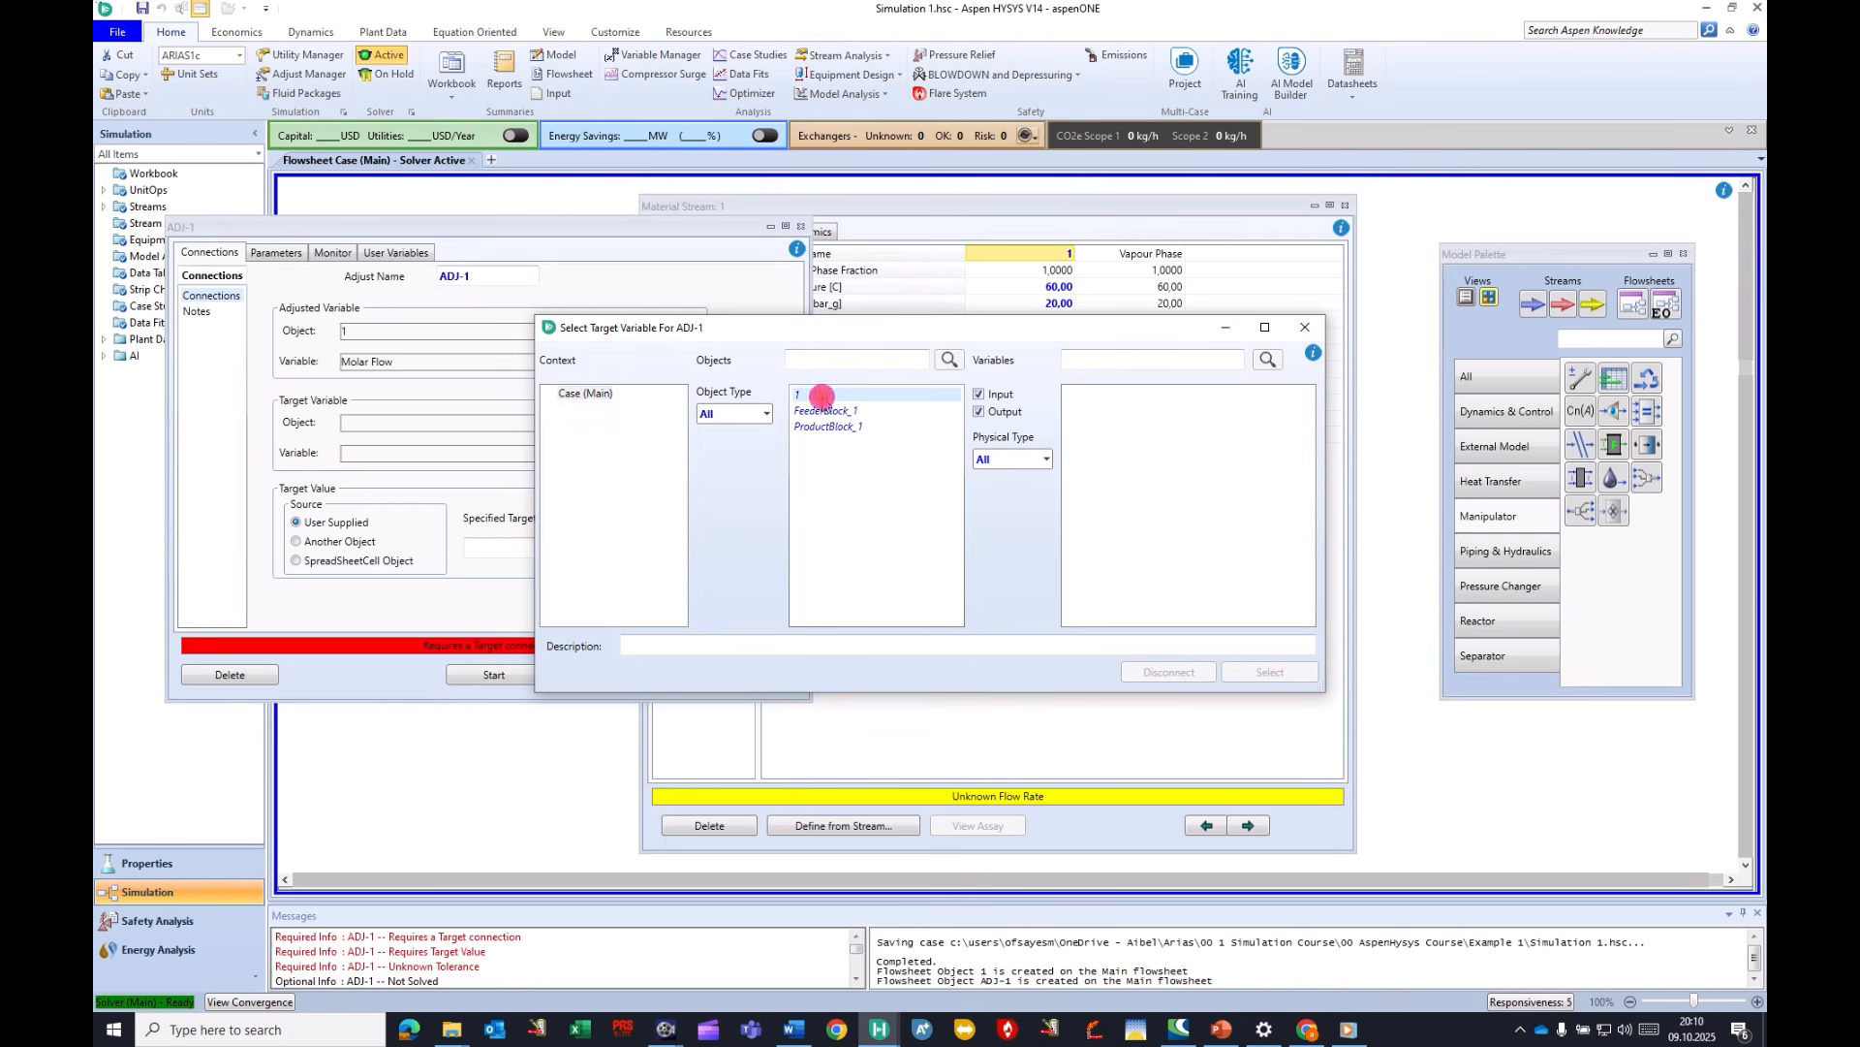
{"action": "left_click", "coordinate": [1095, 359]}
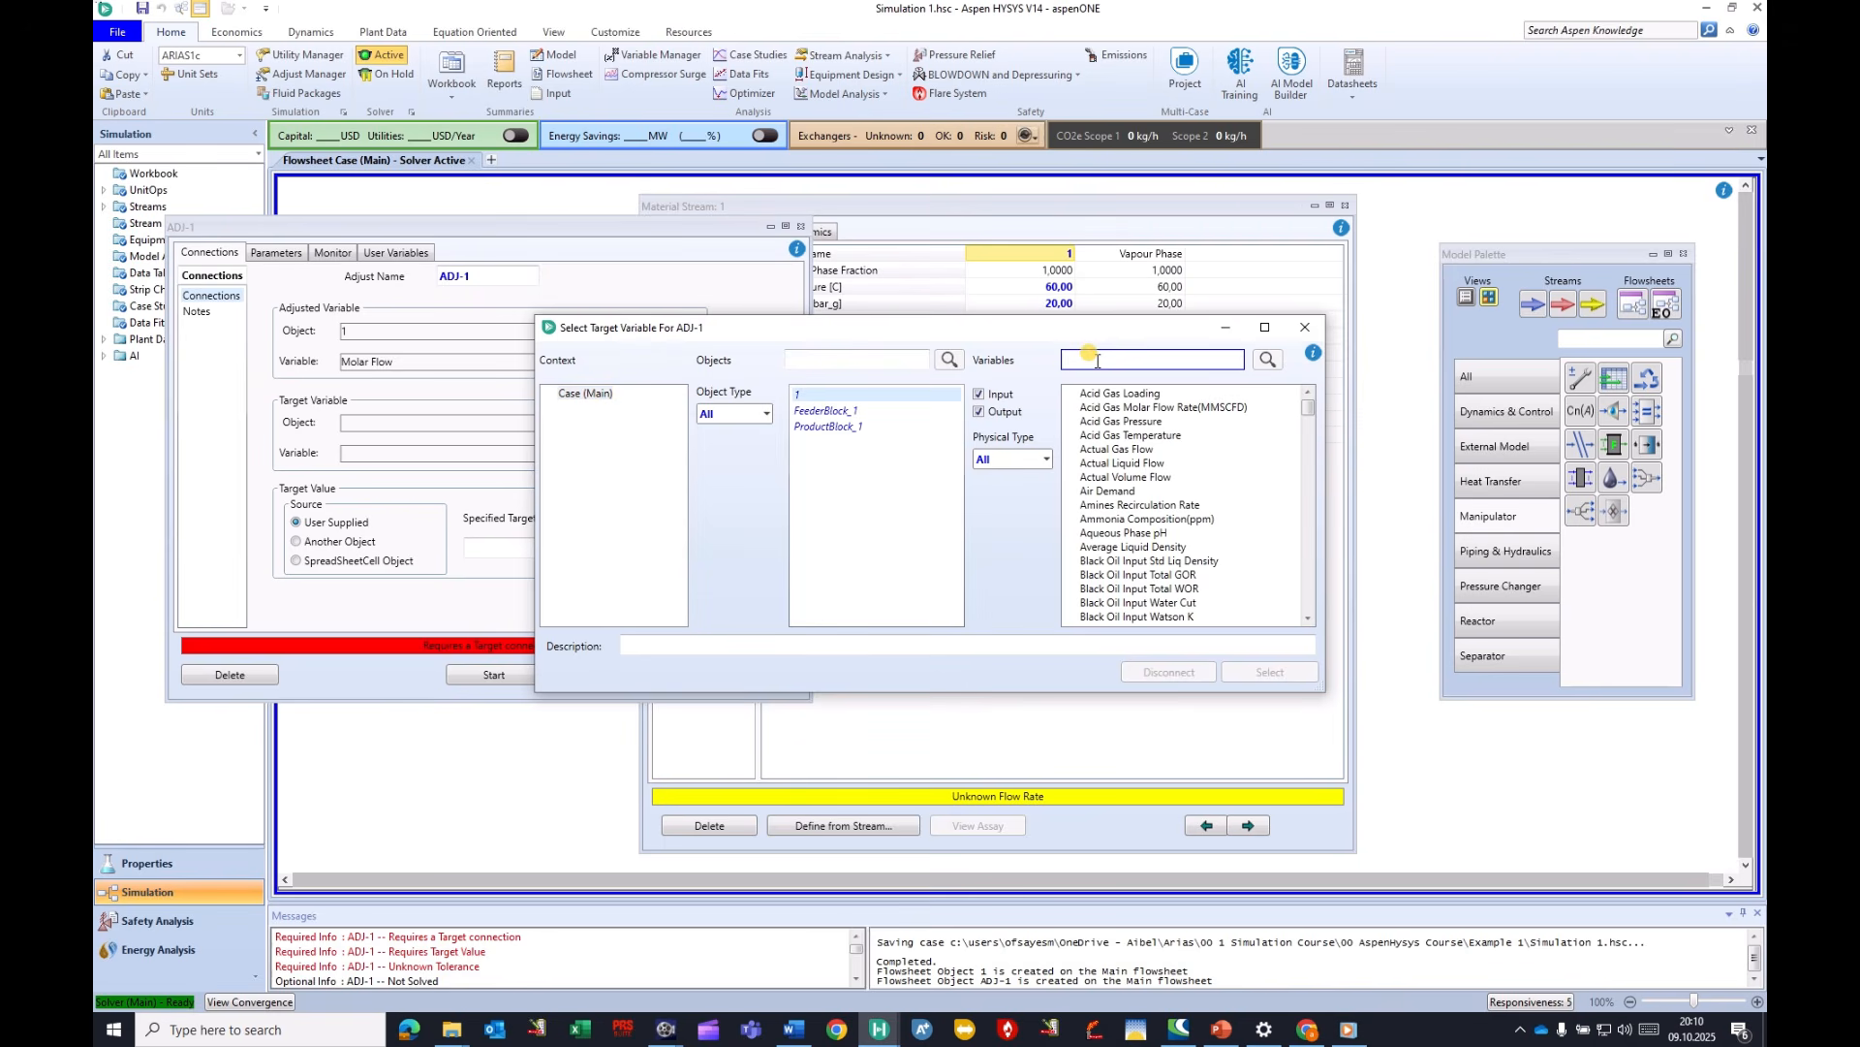
{"action": "type", "text": "std"}
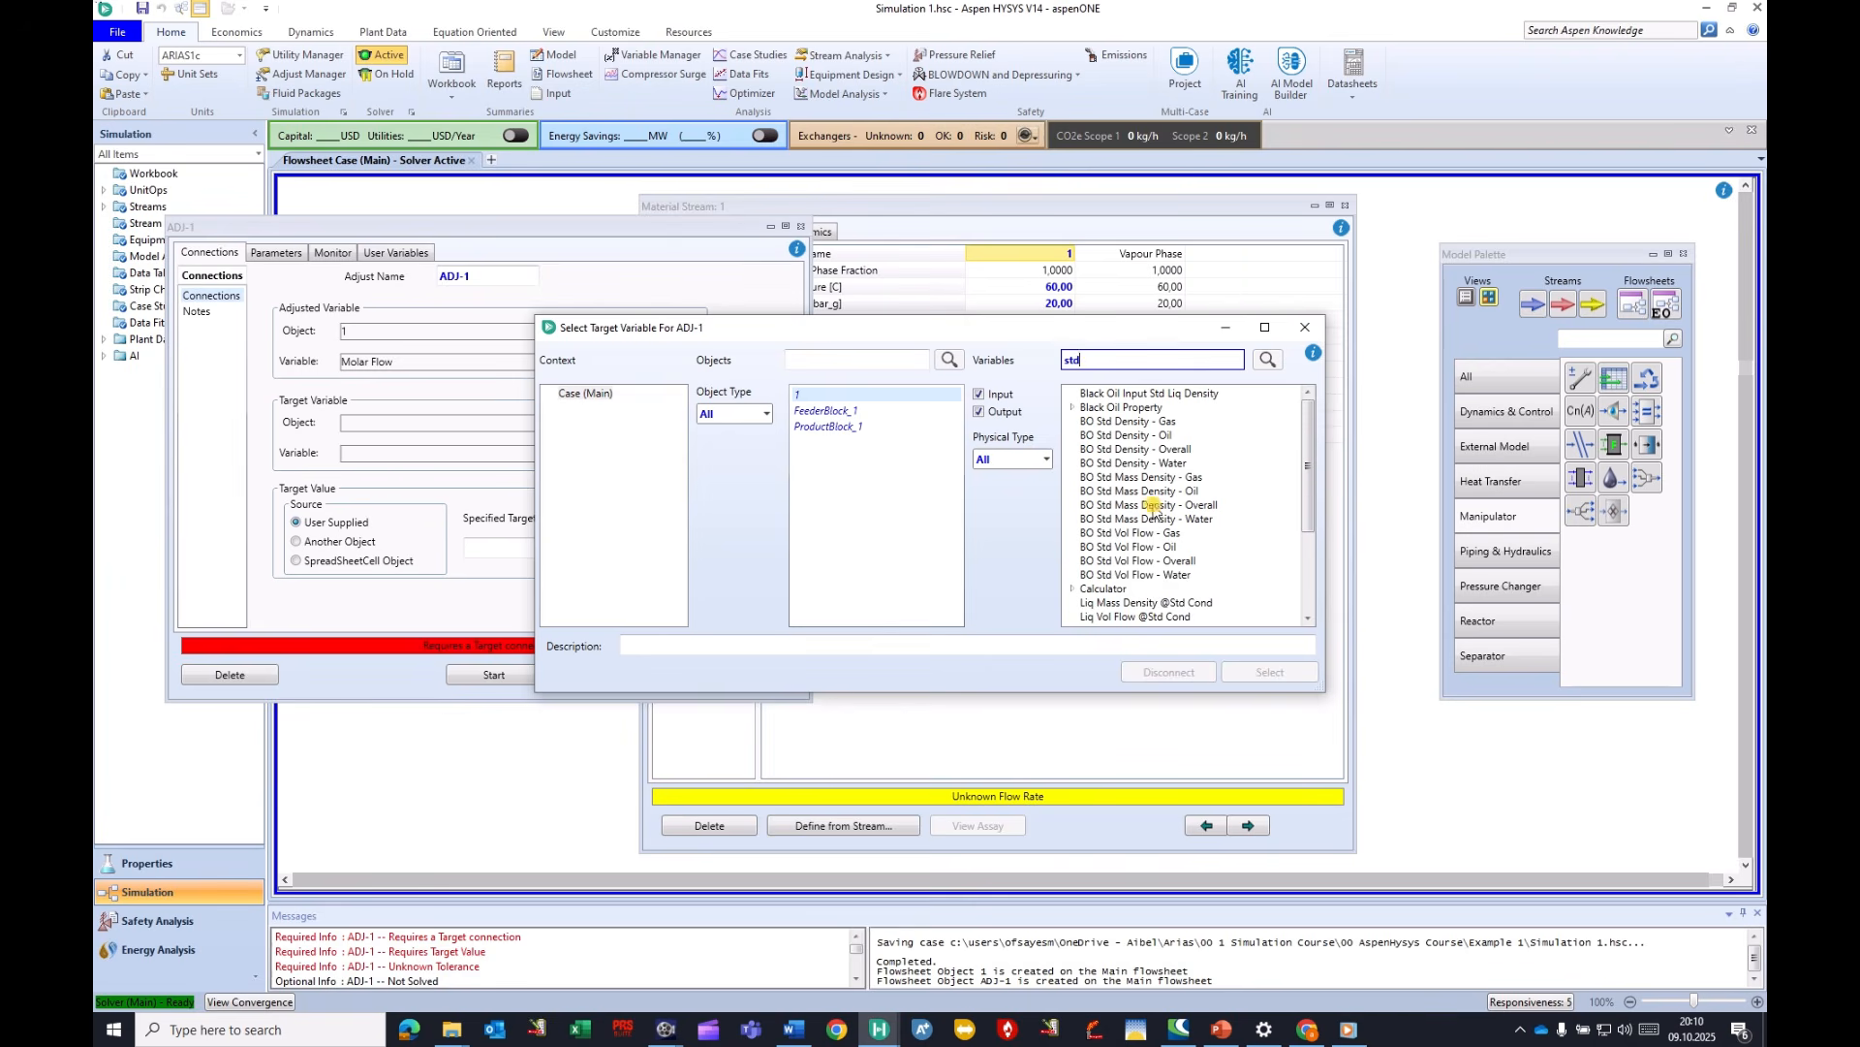
{"action": "scroll", "coordinate": [1148, 516], "scroll_direction": "down", "scroll_amount": 4}
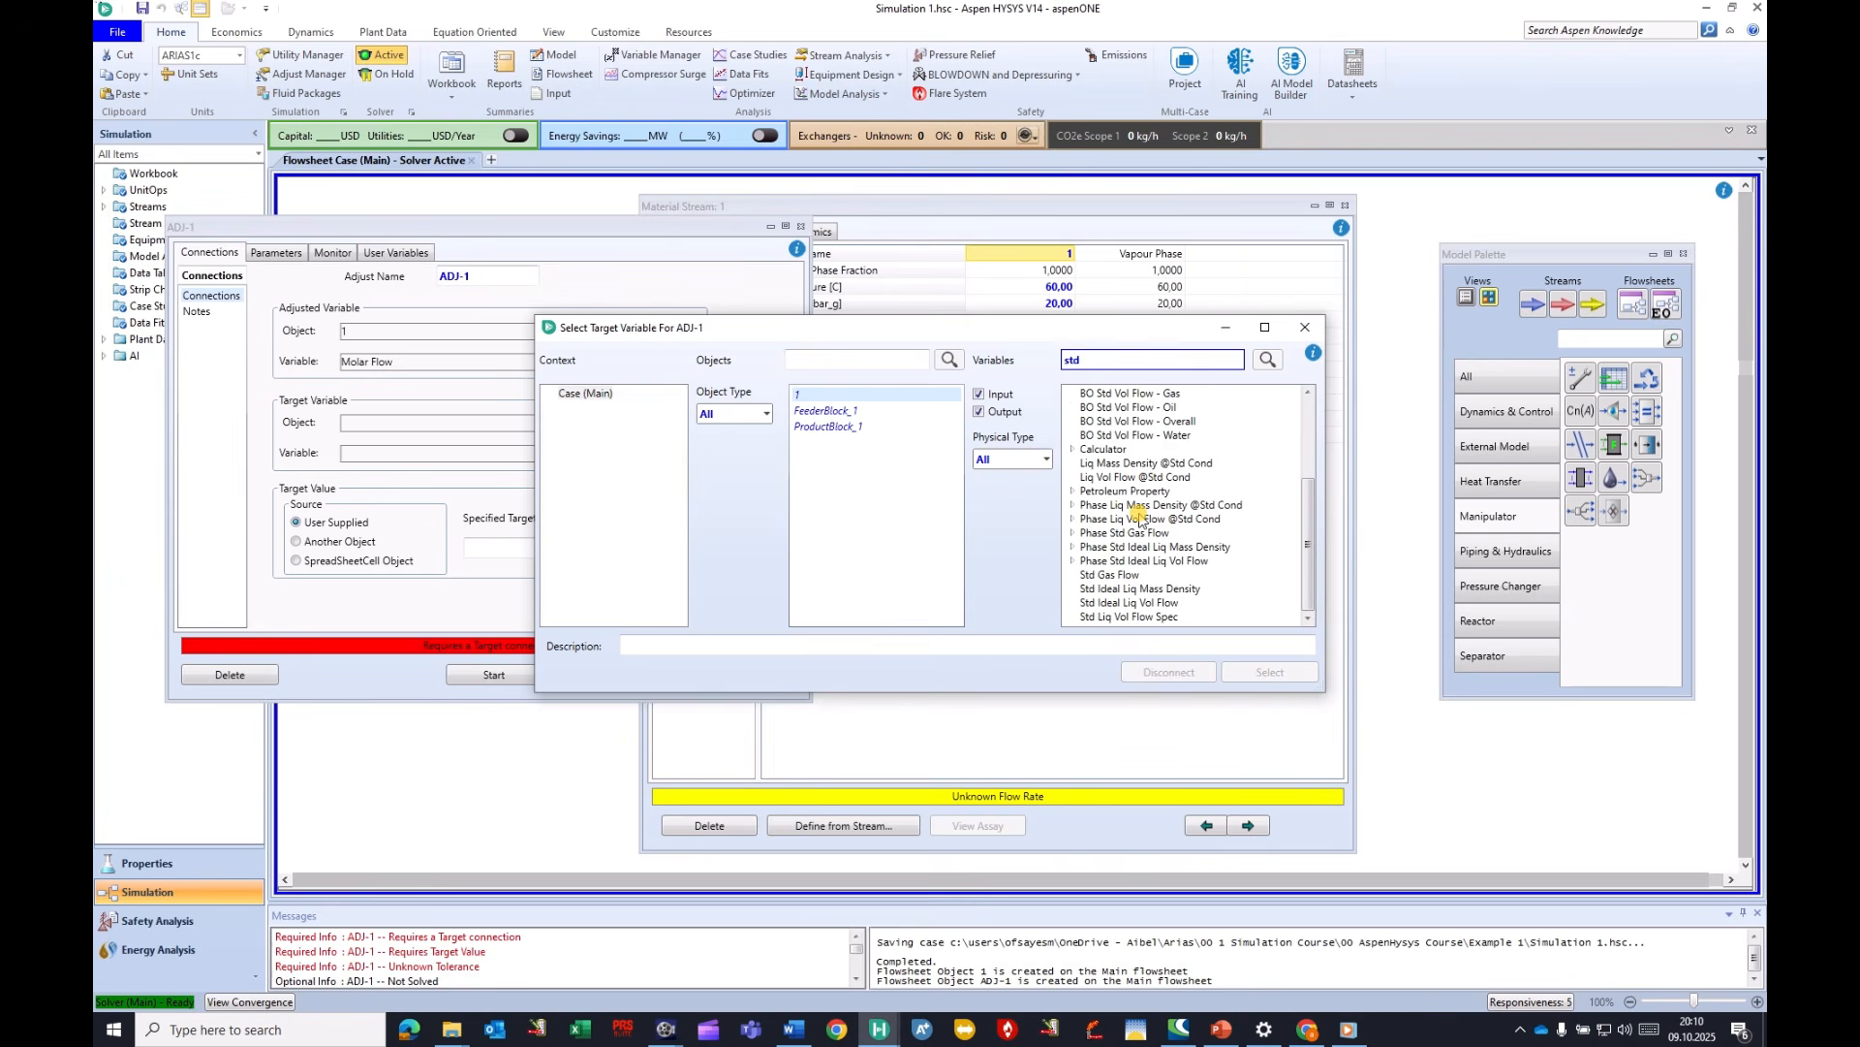
{"action": "left_click", "coordinate": [1128, 577]}
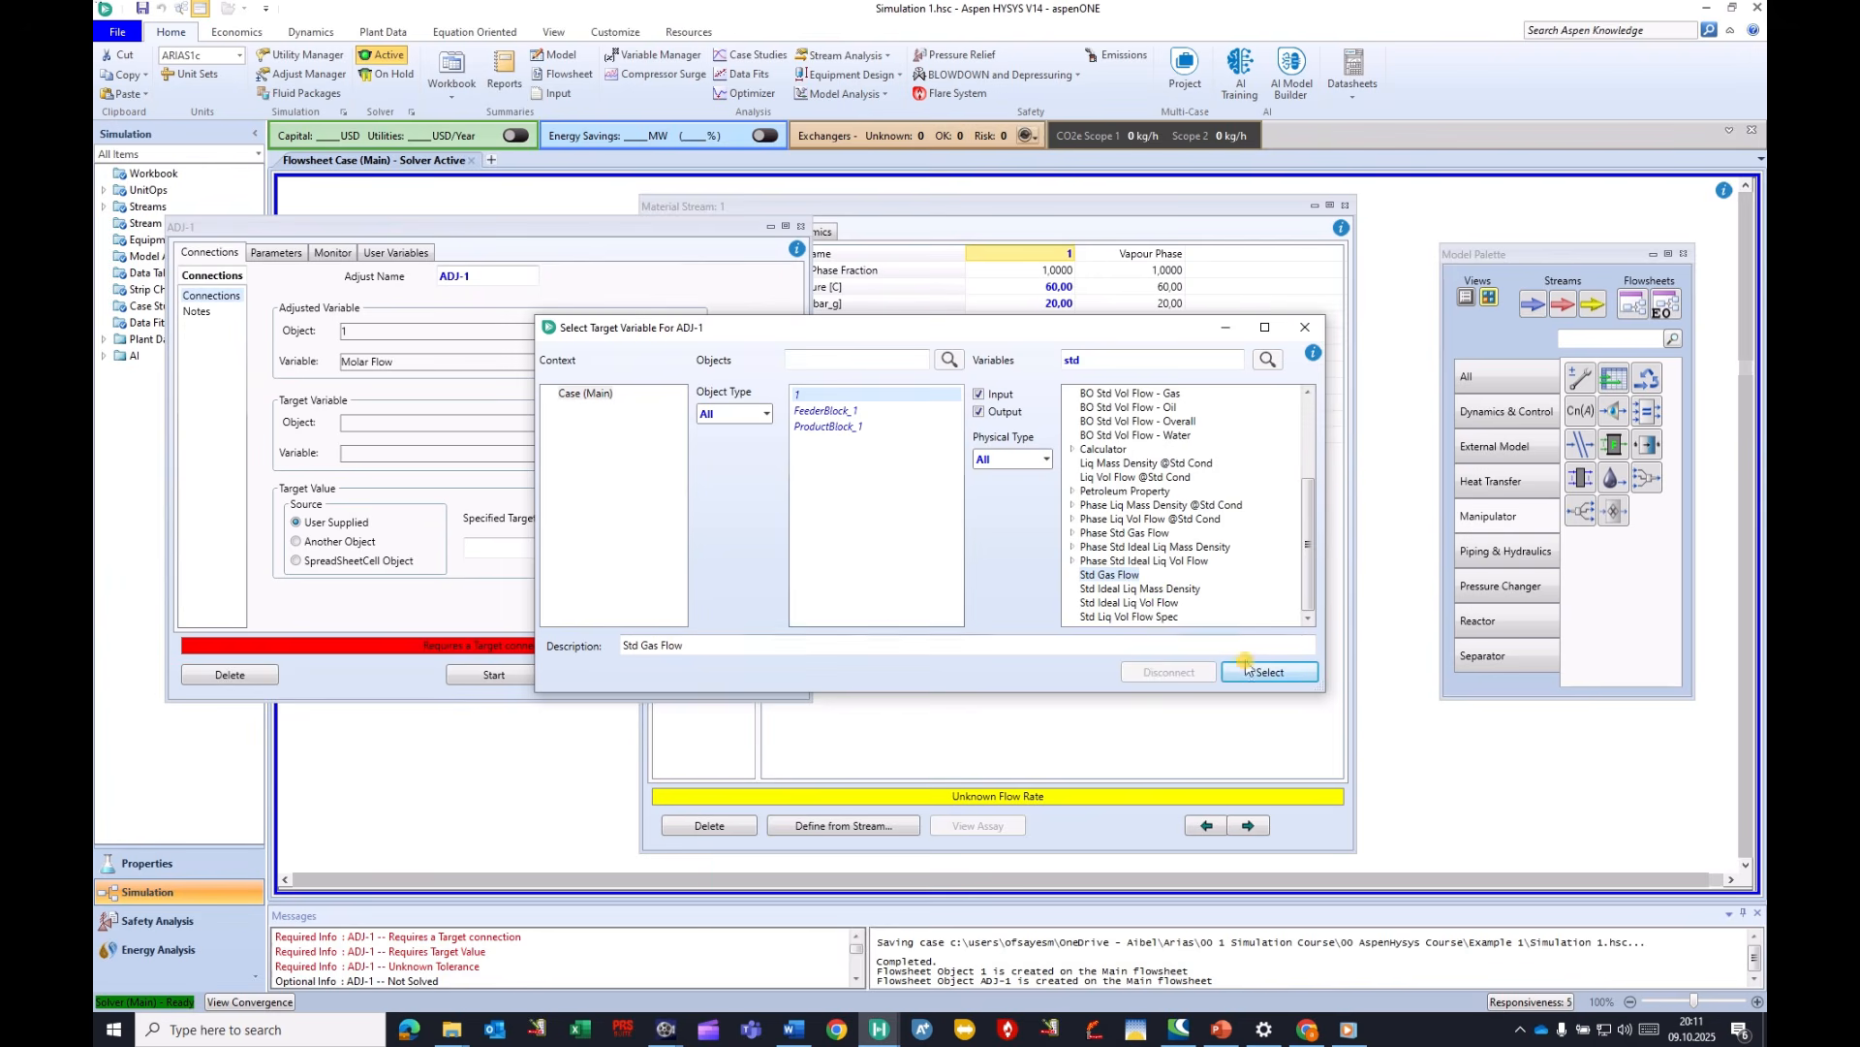
{"action": "left_click", "coordinate": [1260, 672]}
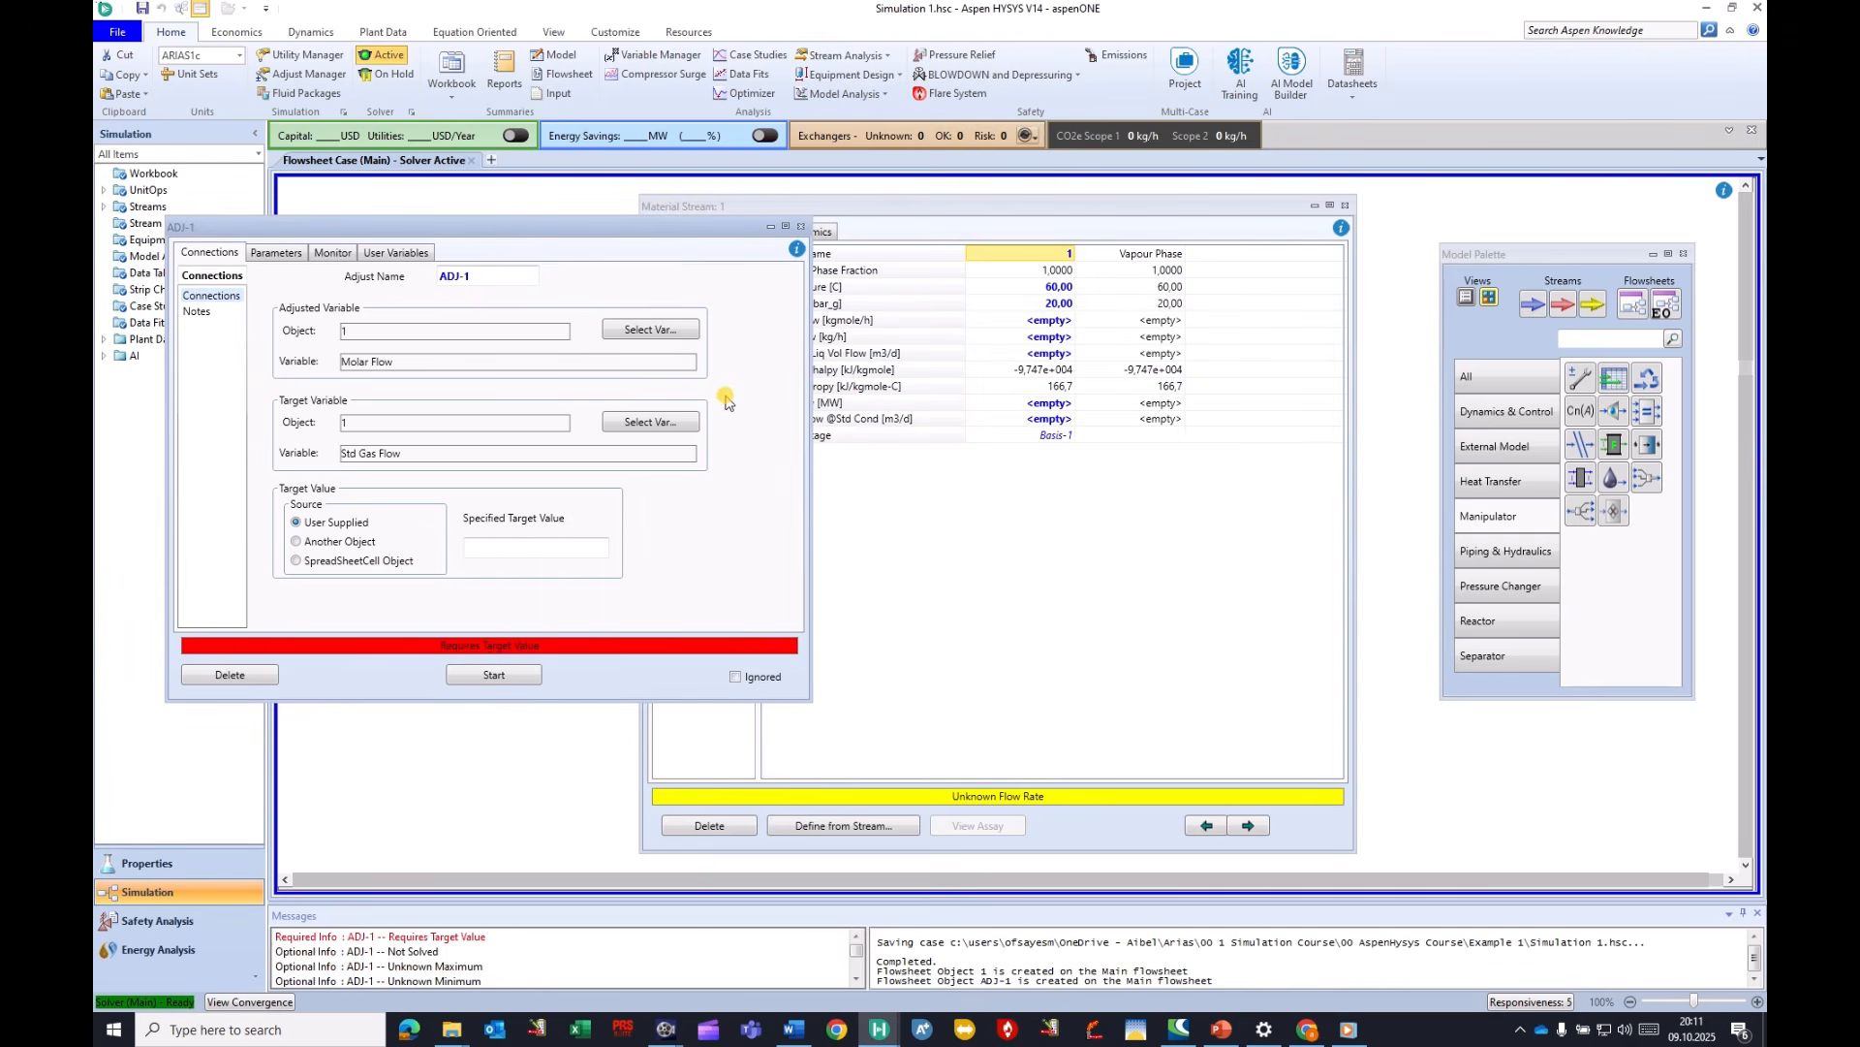
{"action": "left_click", "coordinate": [544, 547]}
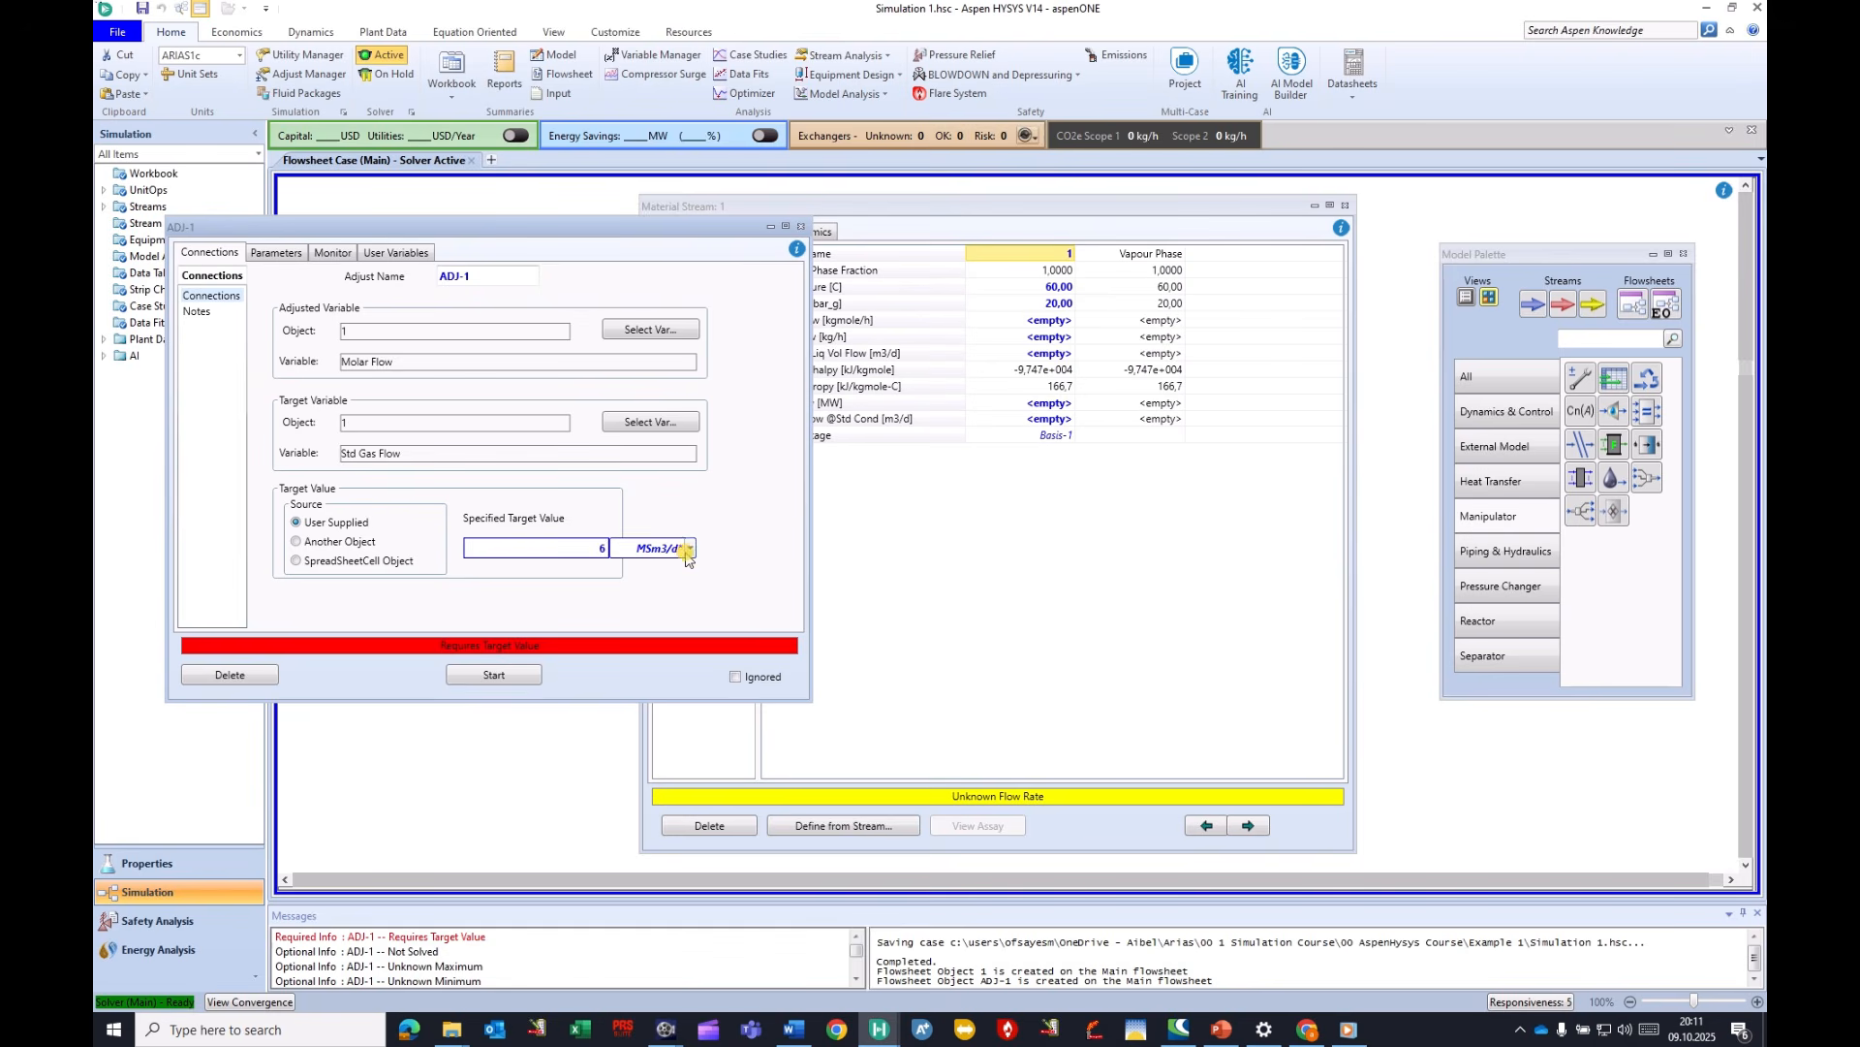
{"action": "key", "text": "Return"}
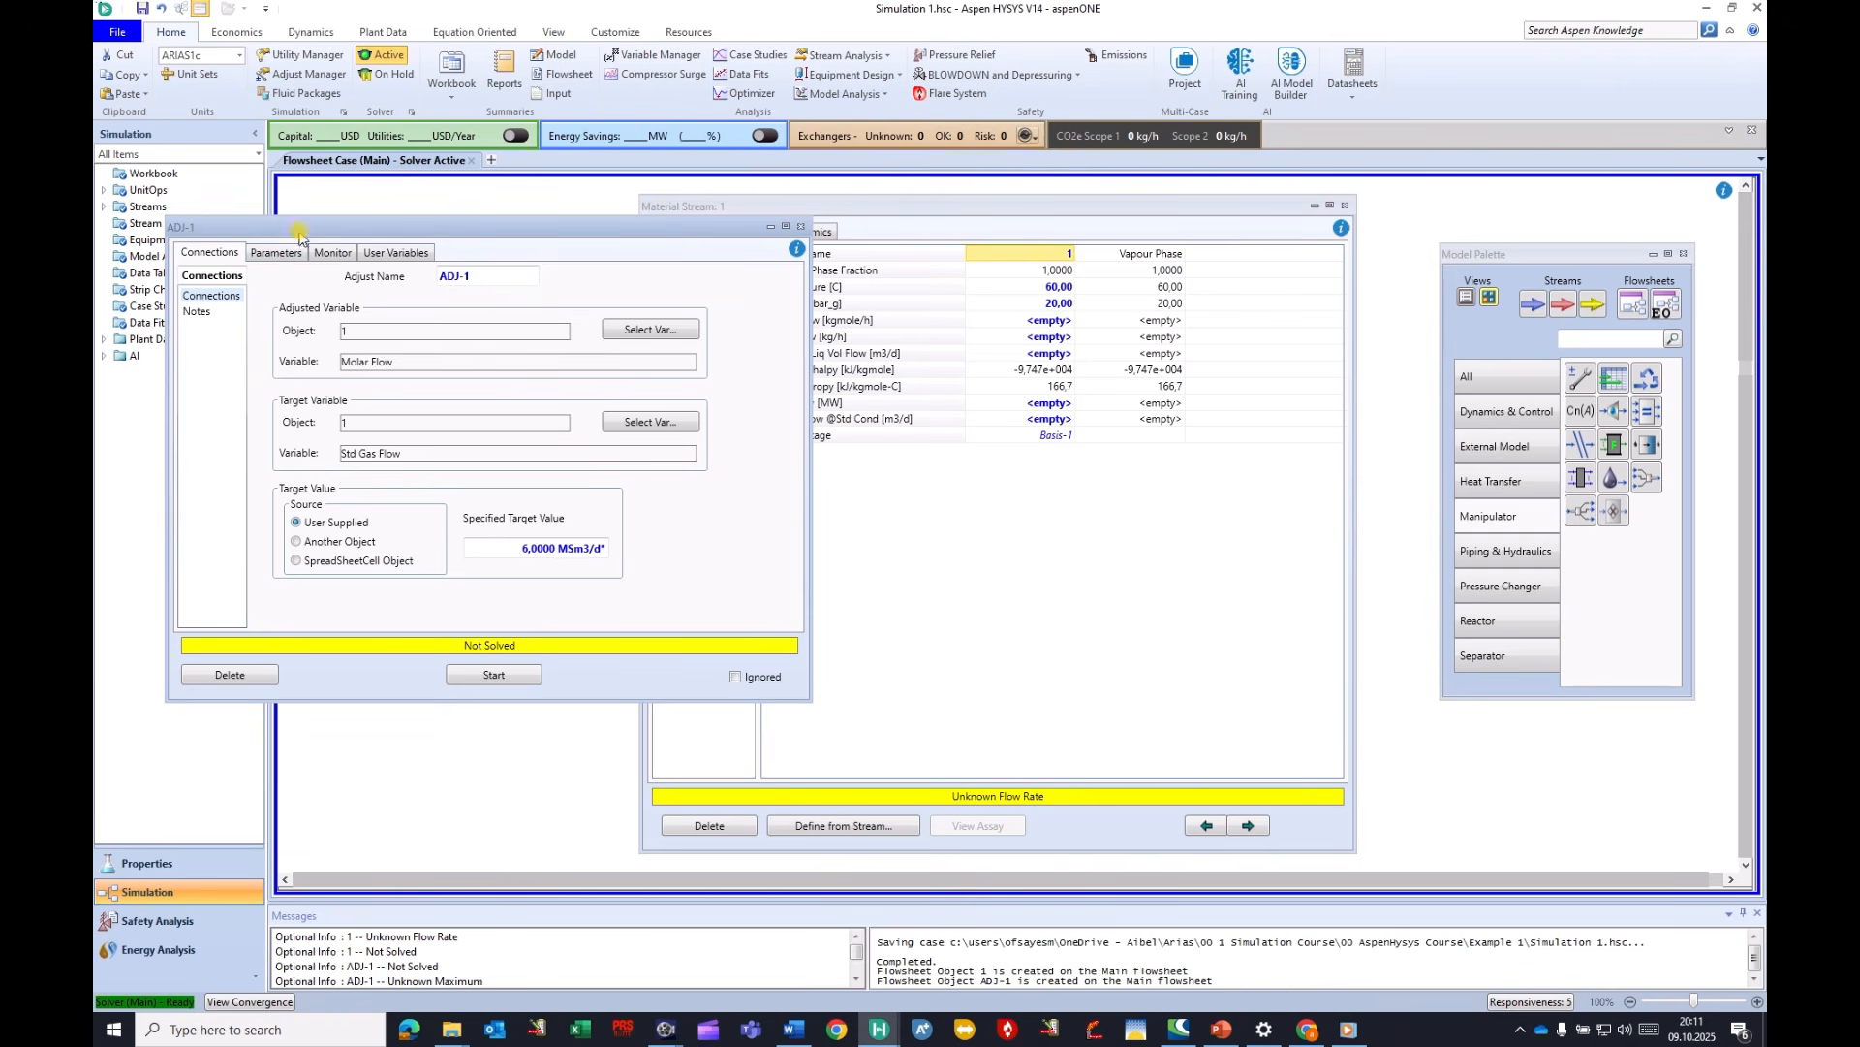
Arrange the Adjust and stream 1 windows side by side and start the Adjust calculation.
{"action": "left_click_drag", "start_coordinate": [317, 235], "coordinate": [692, 327]}
{"action": "left_click", "coordinate": [662, 347]}
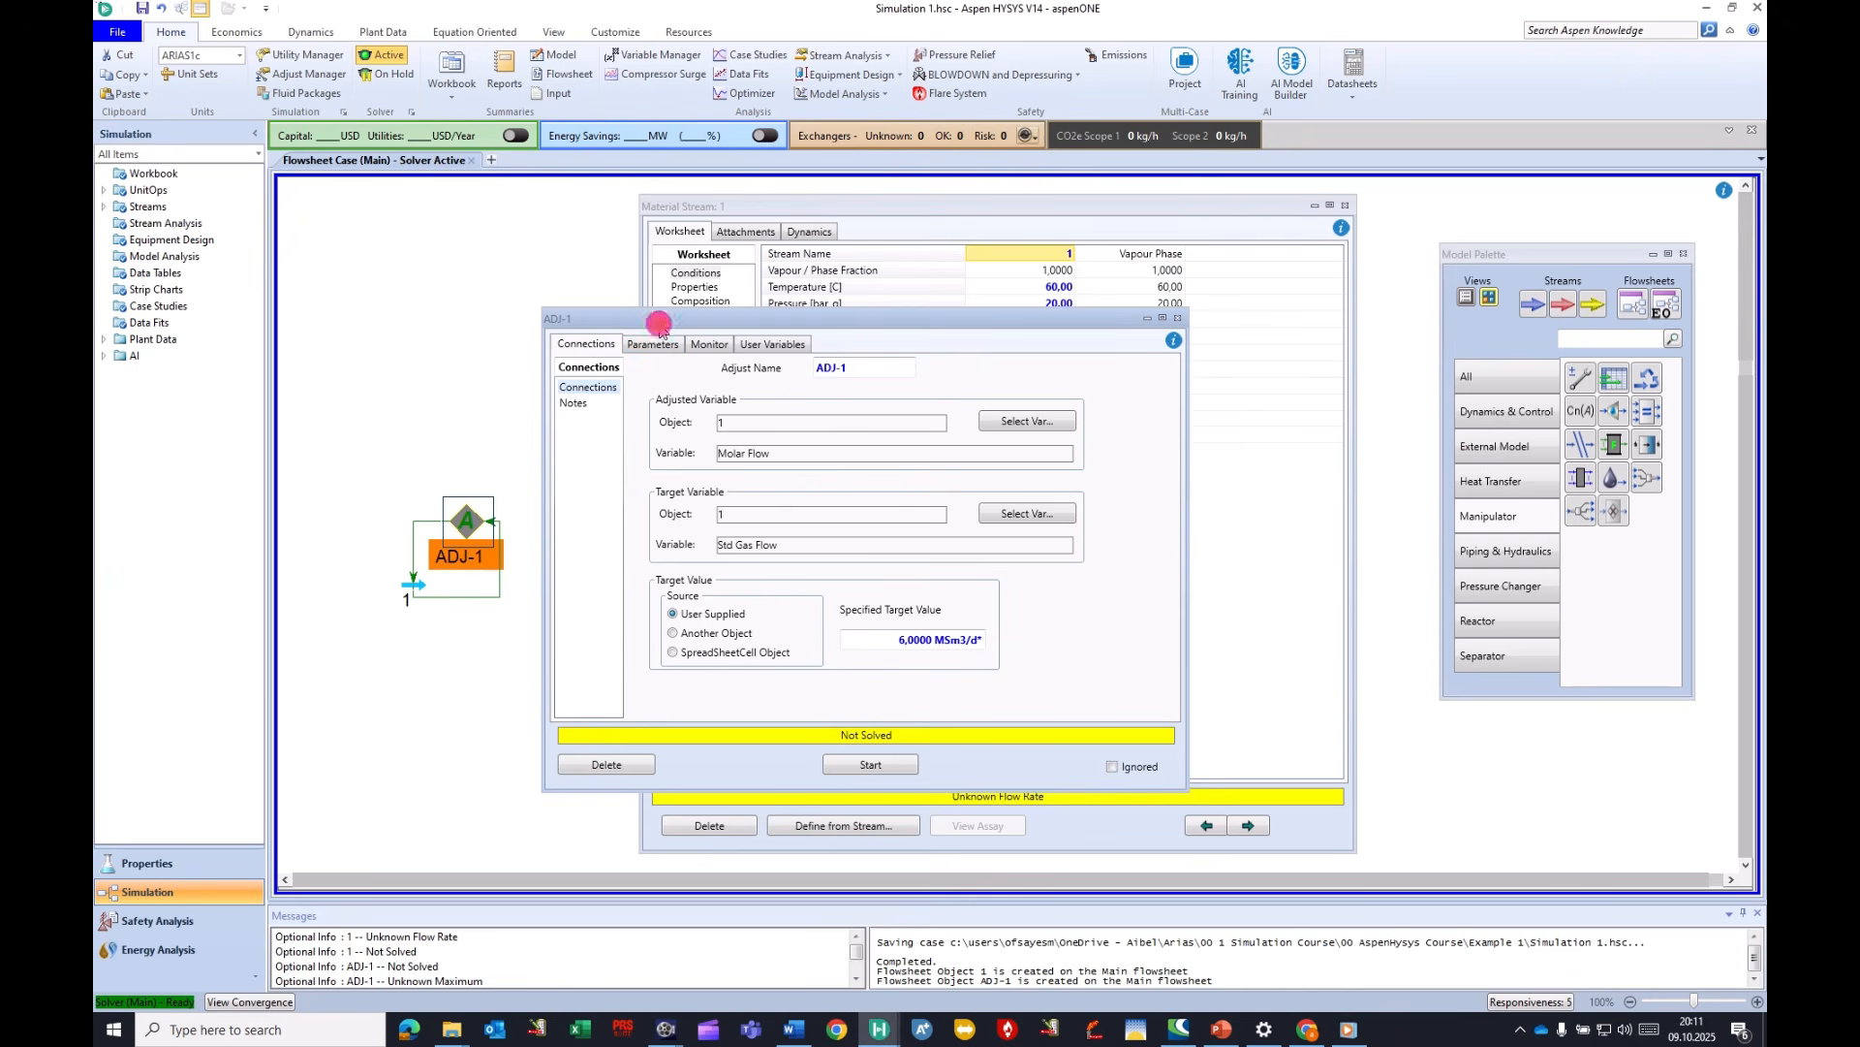
{"action": "left_click_drag", "start_coordinate": [658, 323], "coordinate": [1143, 318]}
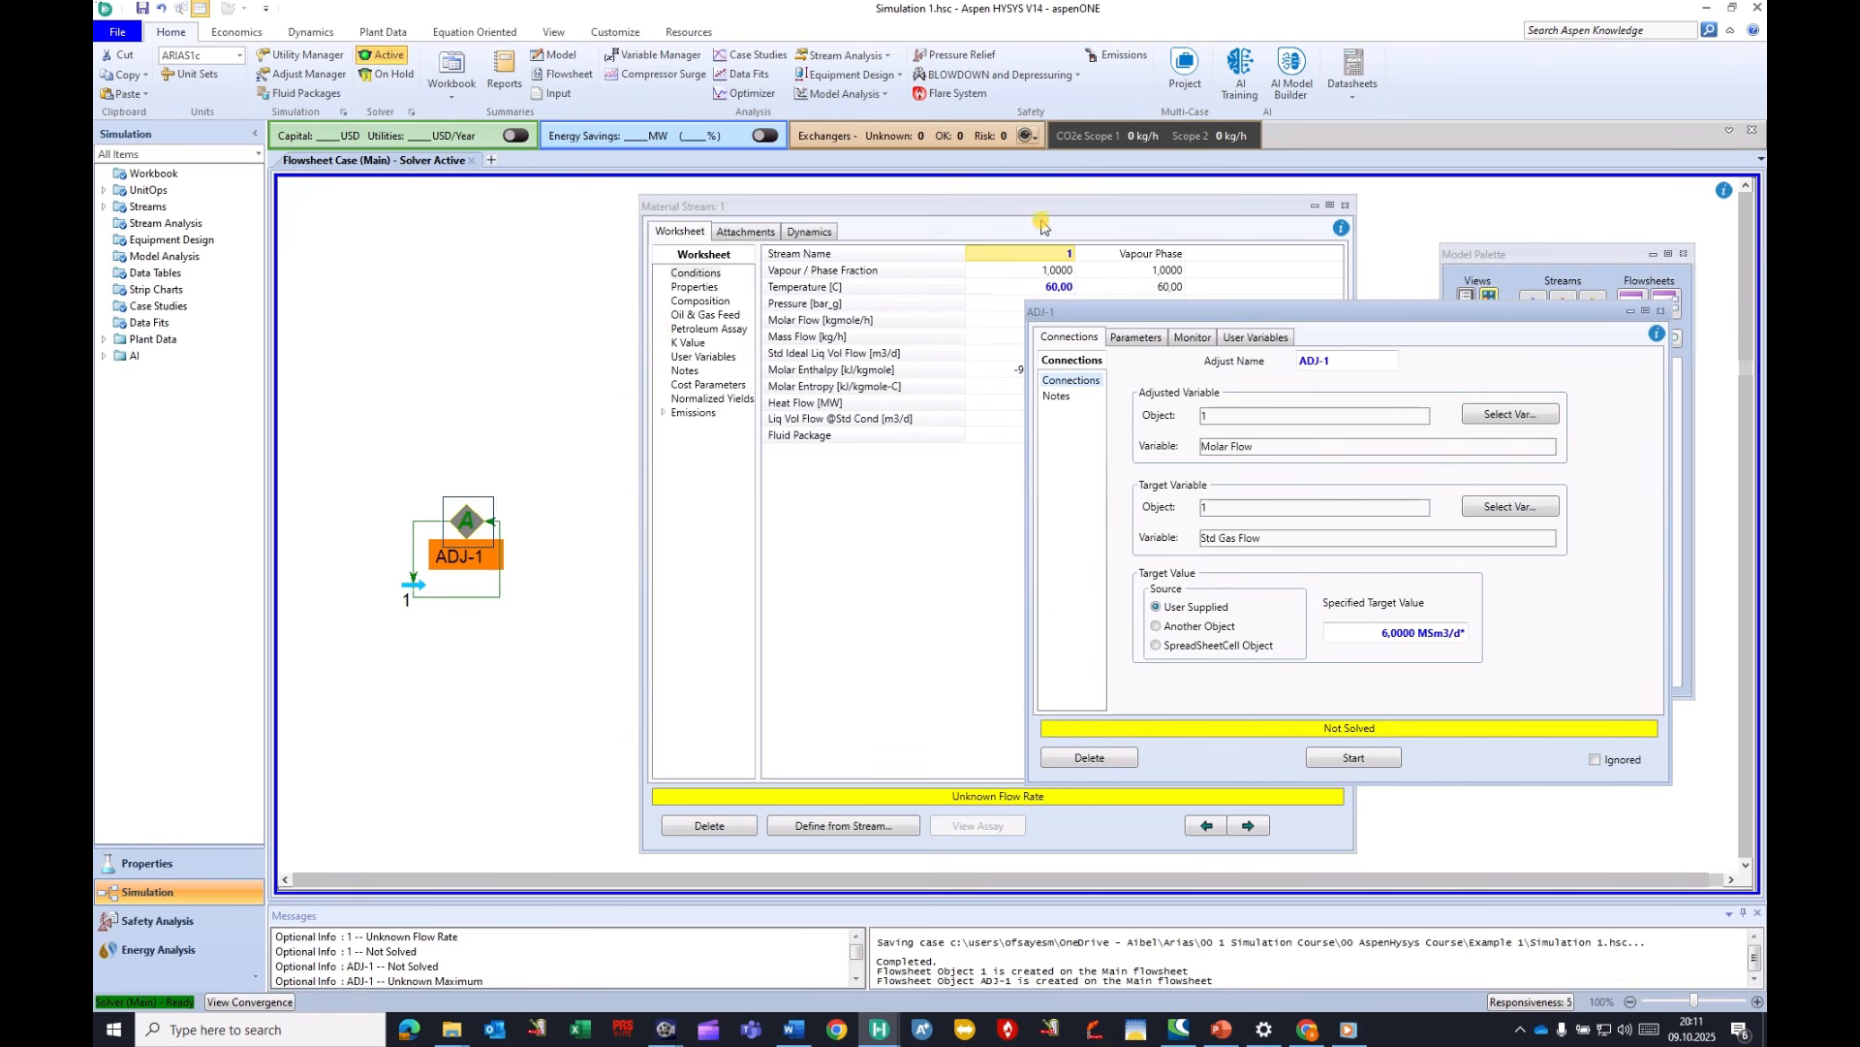
{"action": "left_click_drag", "start_coordinate": [1036, 211], "coordinate": [909, 207]}
{"action": "left_click_drag", "start_coordinate": [1388, 312], "coordinate": [1388, 276]}
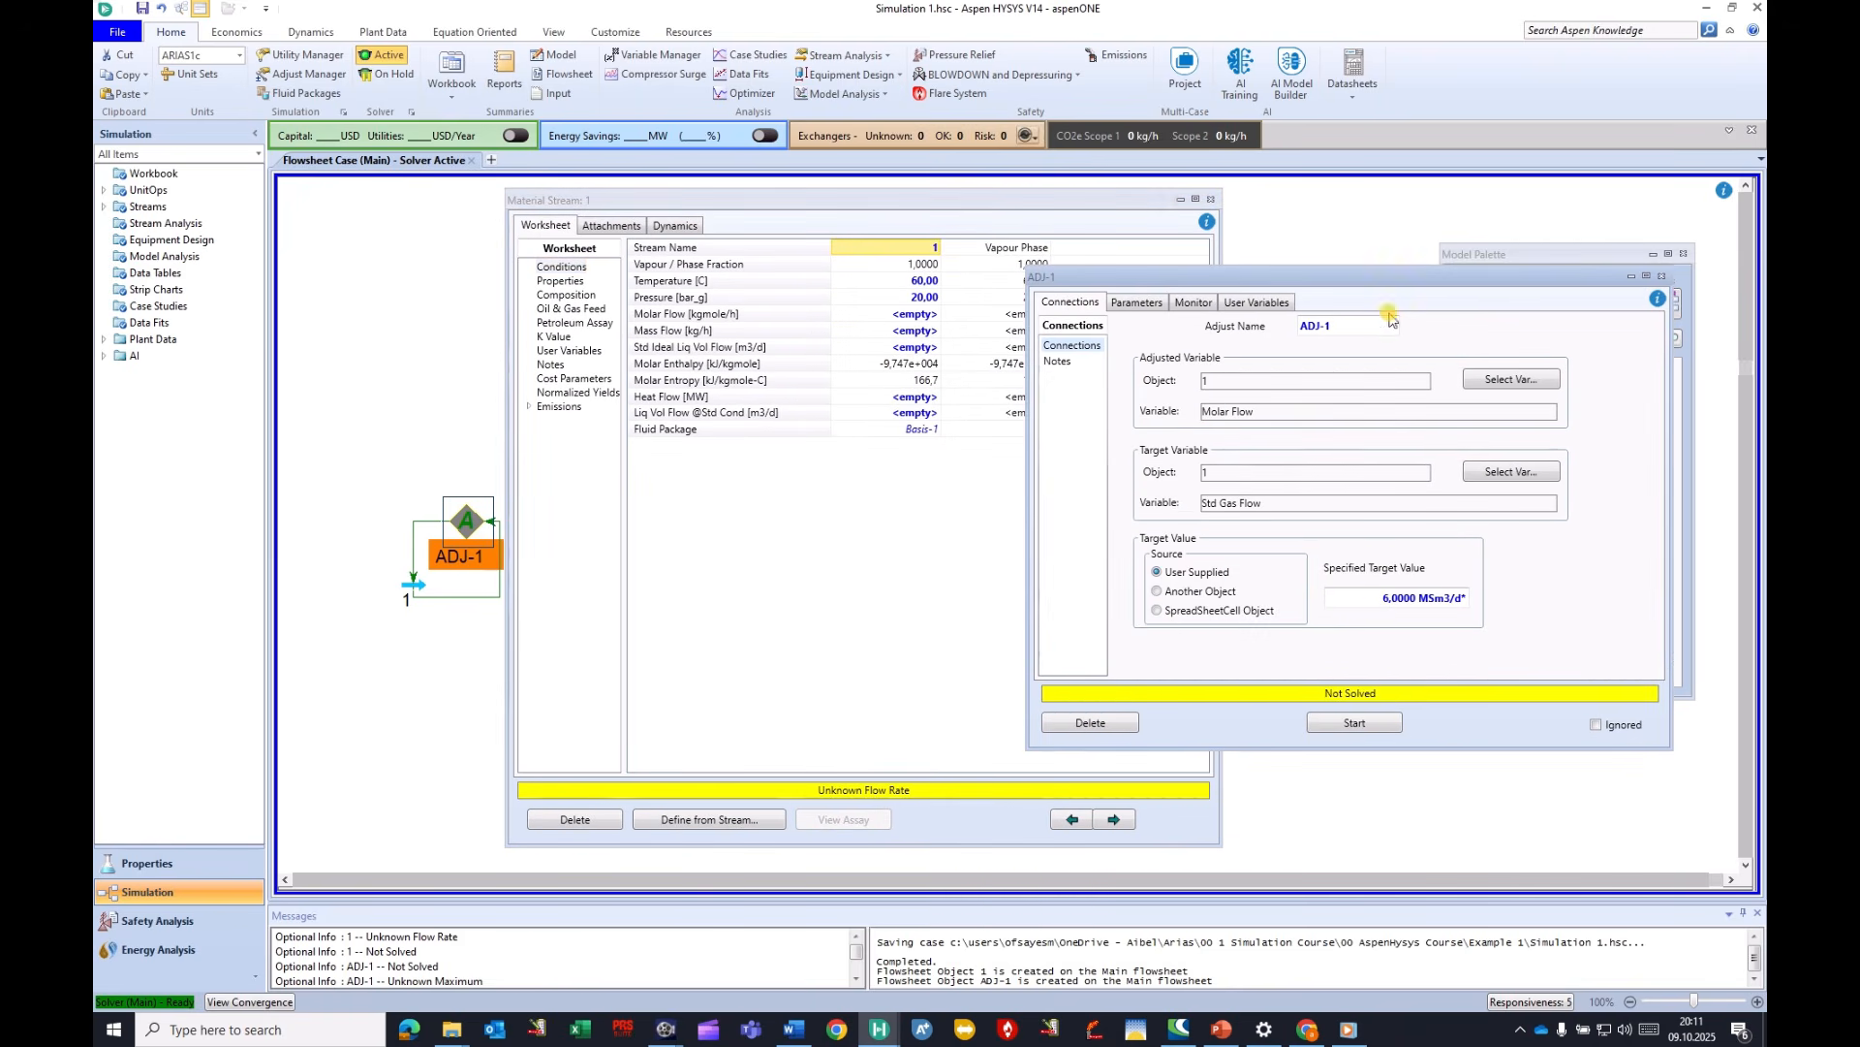
{"action": "left_click", "coordinate": [1371, 722]}
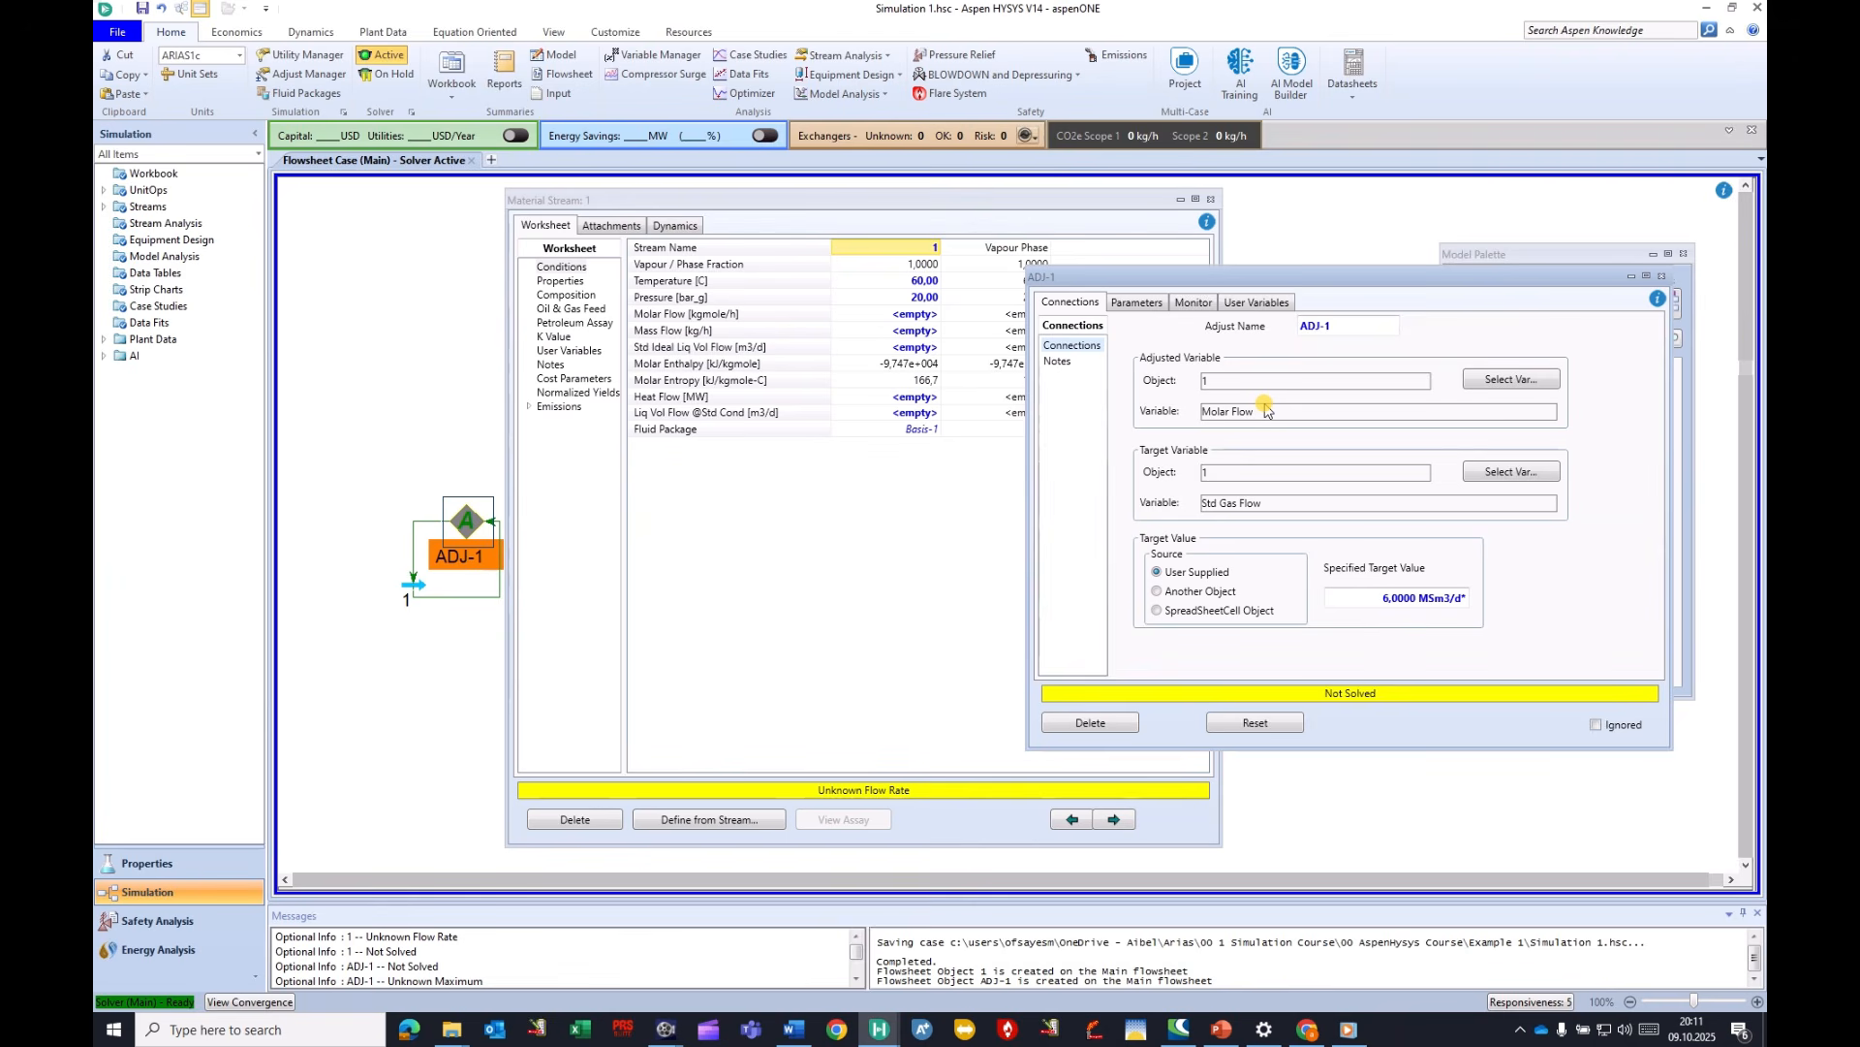
Set the Adjust's maximum iterations to 1000 and its tolerance to 0.0001 MSm3/d.
{"action": "left_click", "coordinate": [1137, 303]}
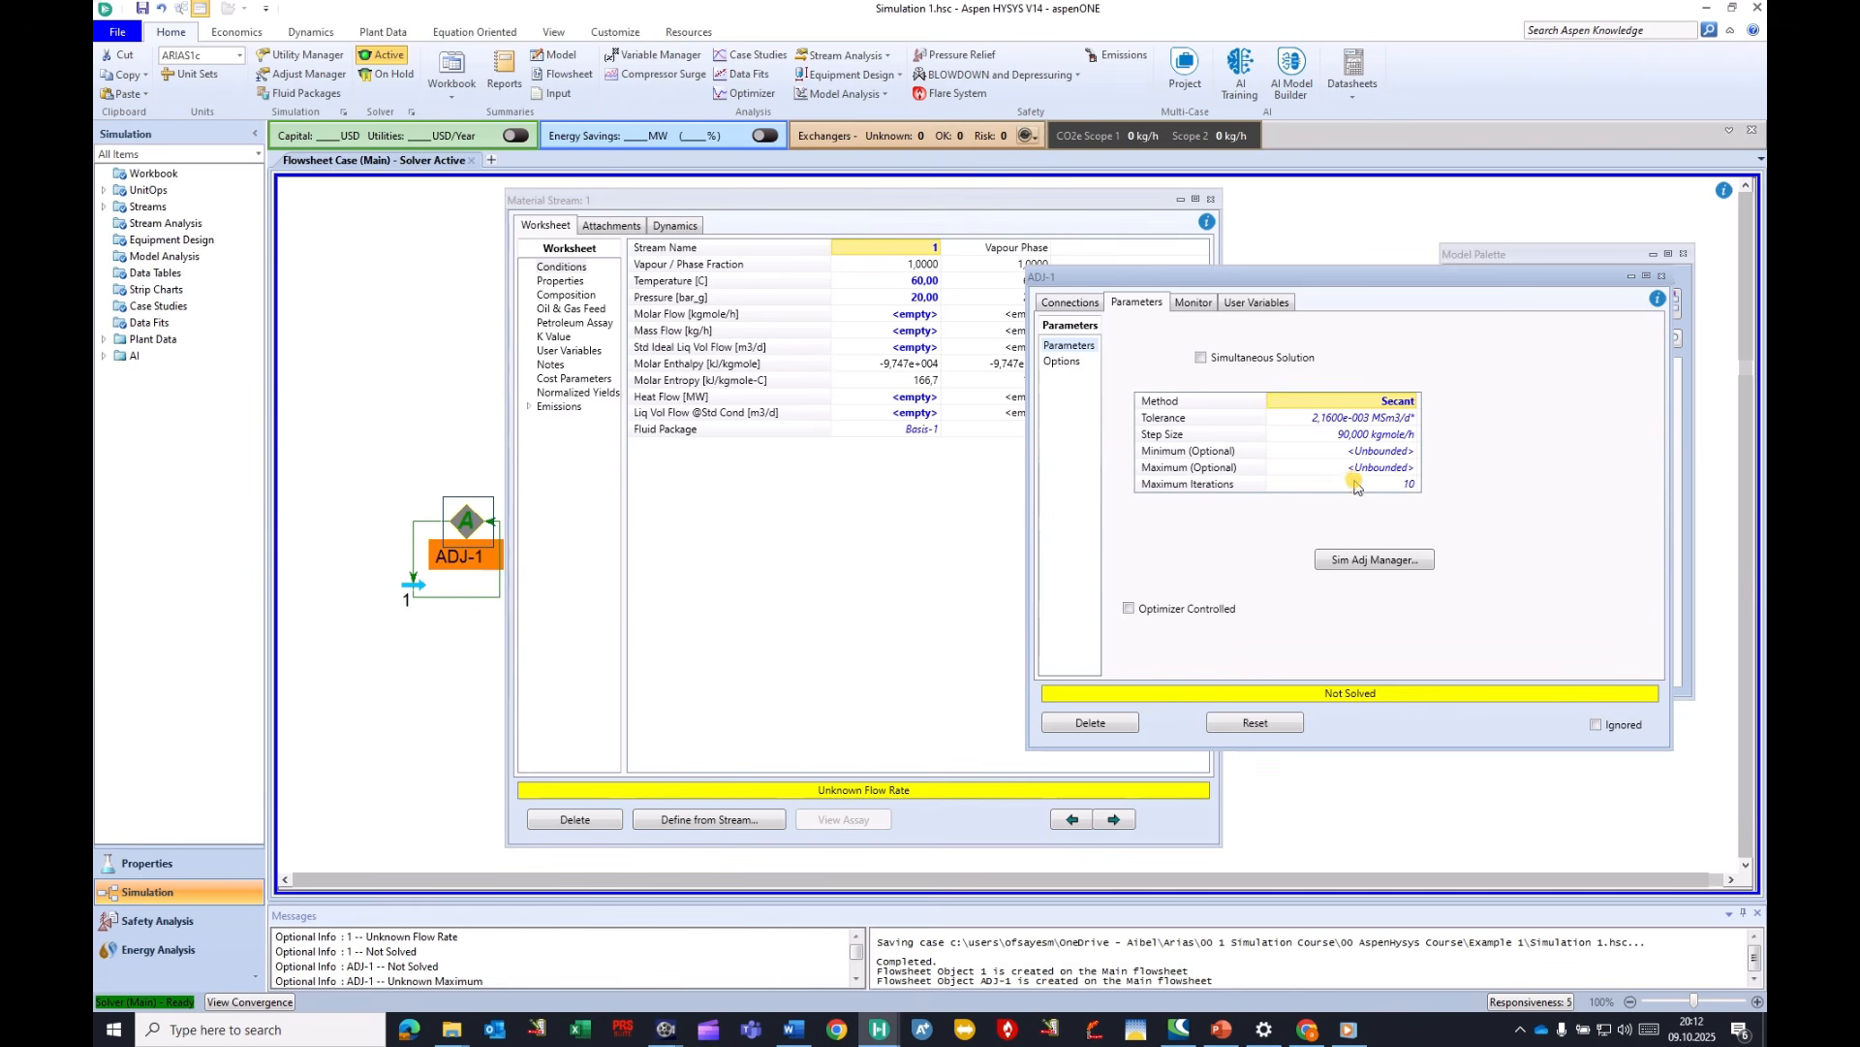
{"action": "left_click", "coordinate": [1399, 486]}
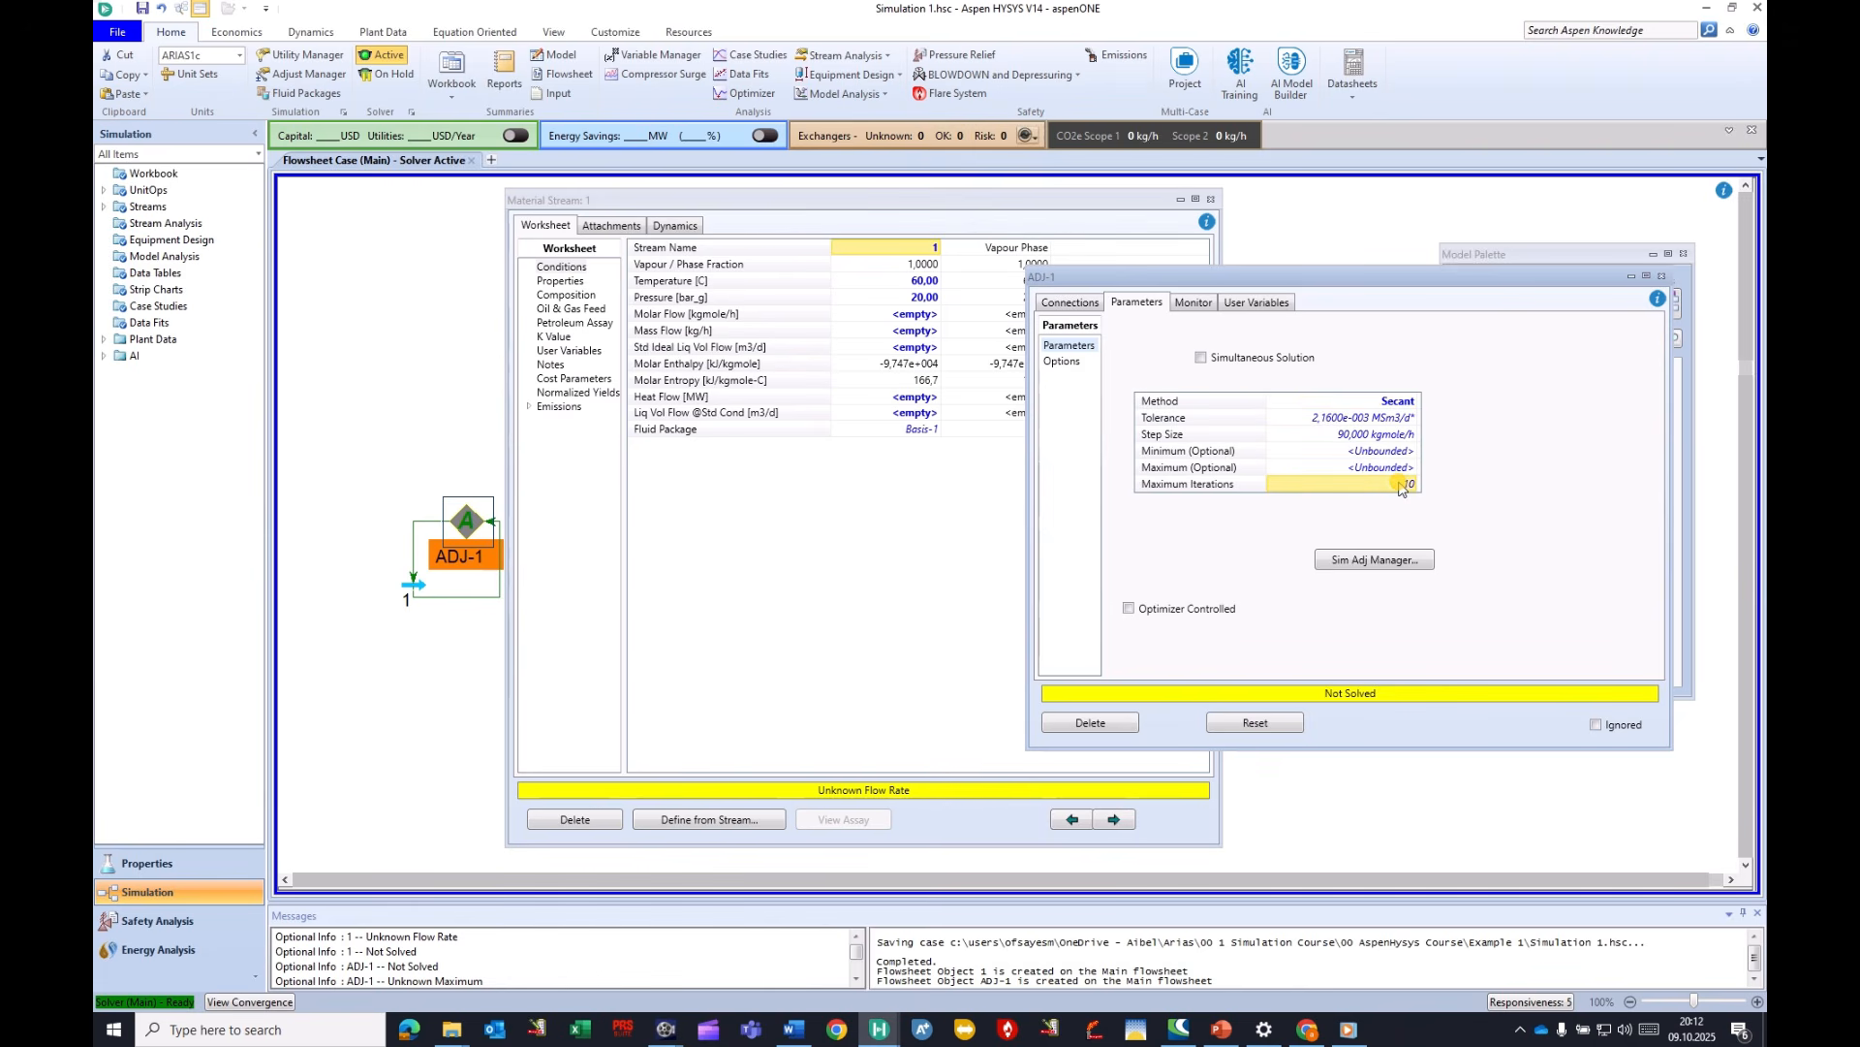
{"action": "left_click", "coordinate": [1399, 485]}
{"action": "type", "text": "00"}
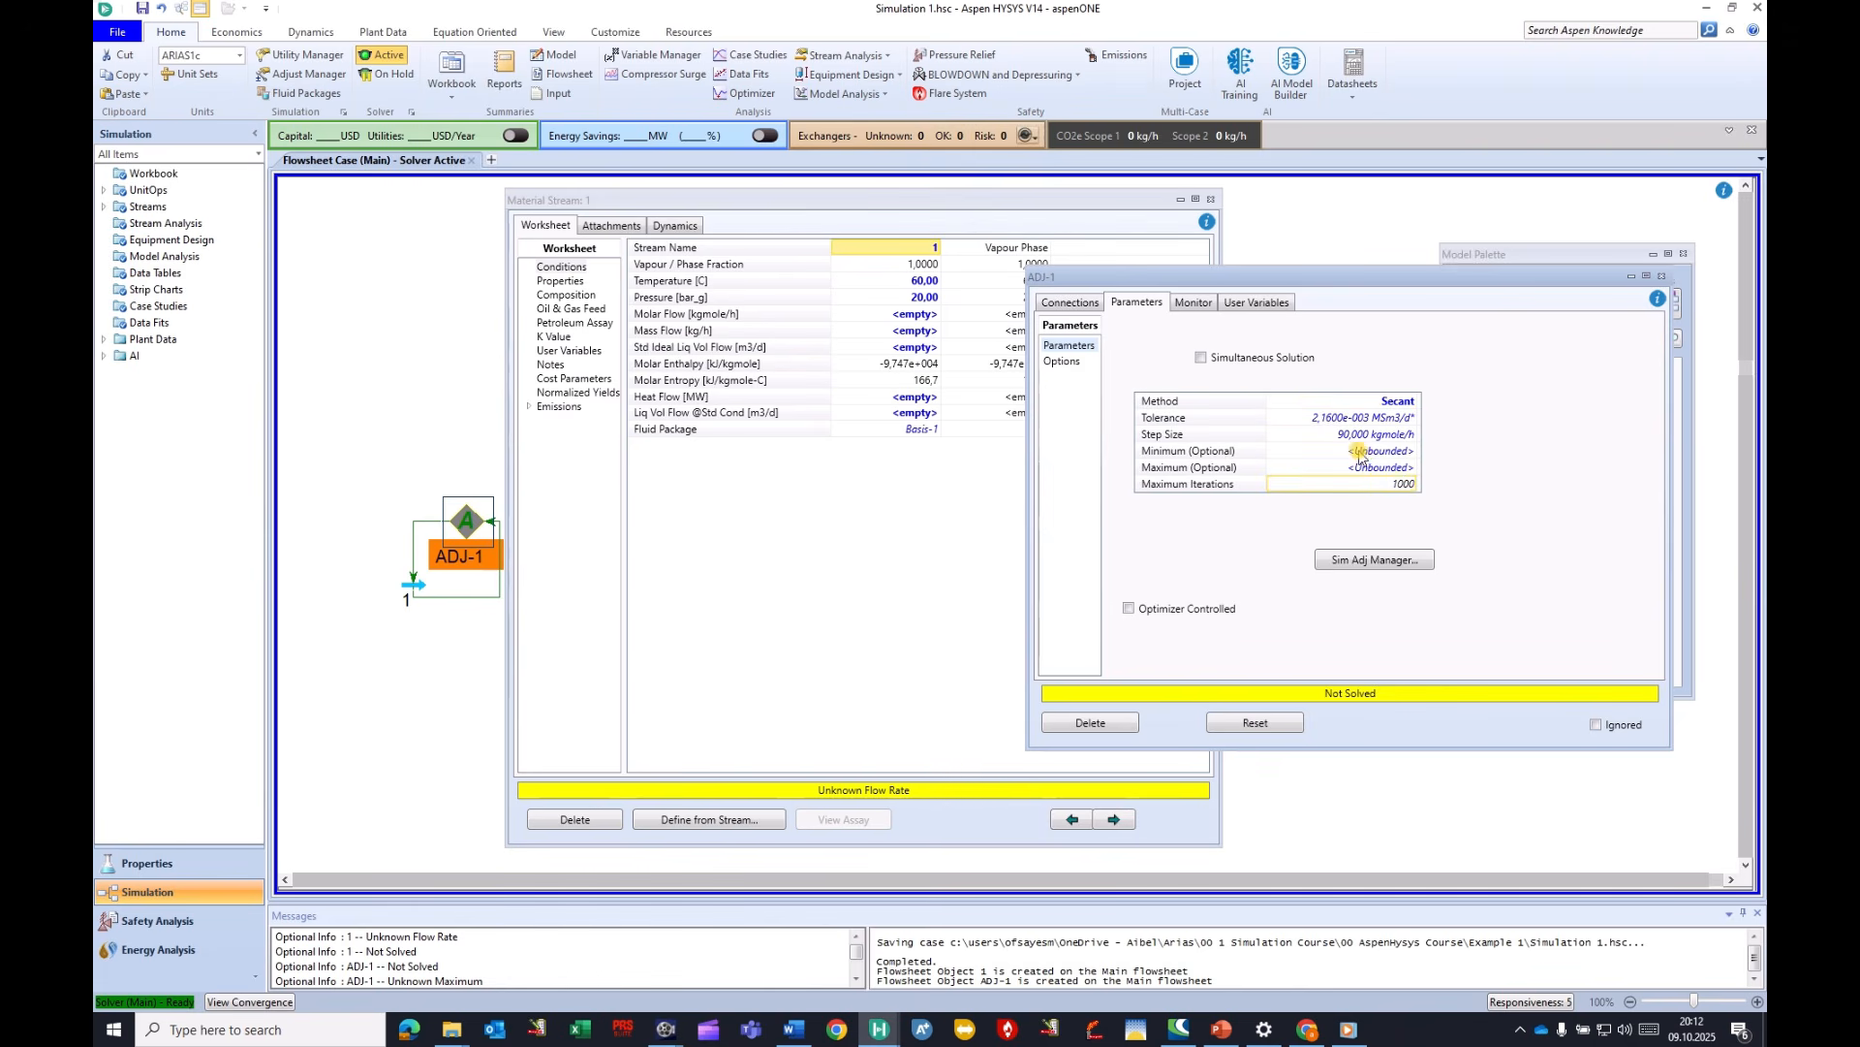
{"action": "left_click", "coordinate": [1361, 451]}
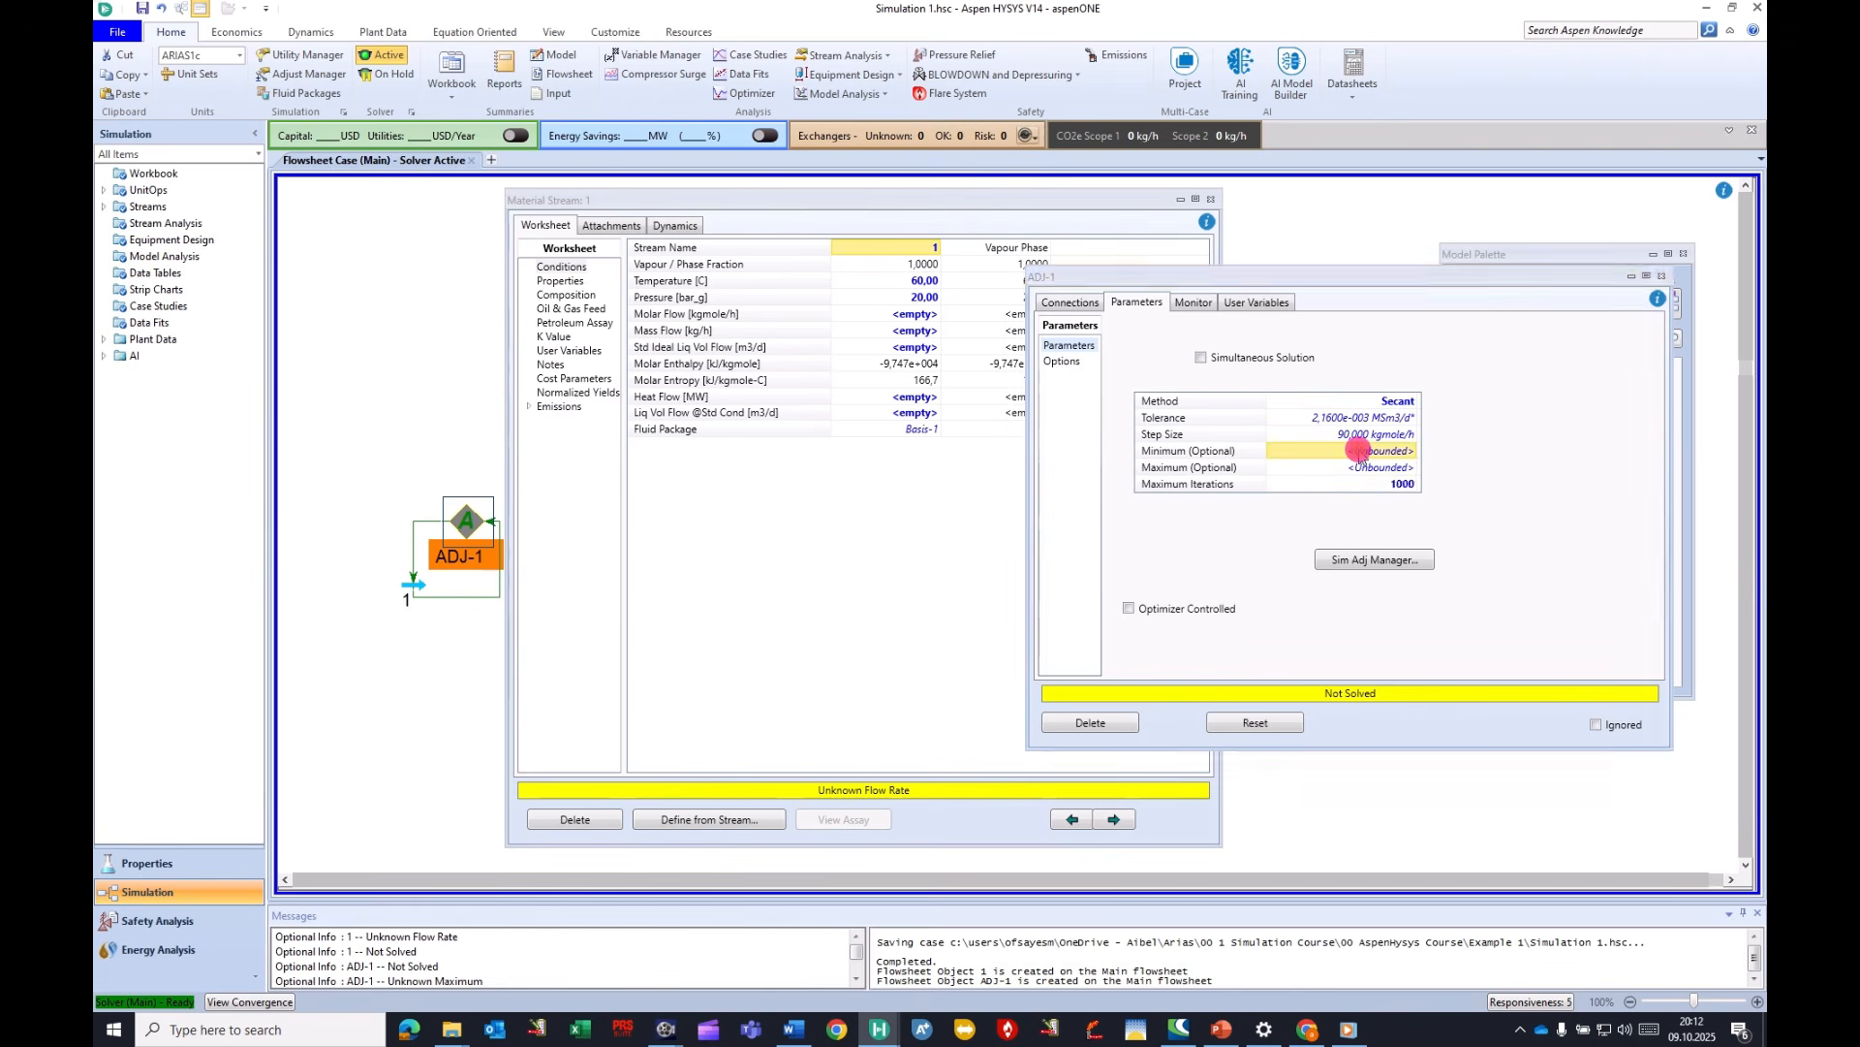
{"action": "left_click", "coordinate": [1305, 419]}
{"action": "left_click", "coordinate": [1306, 419]}
{"action": "type", "text": "0.0001"}
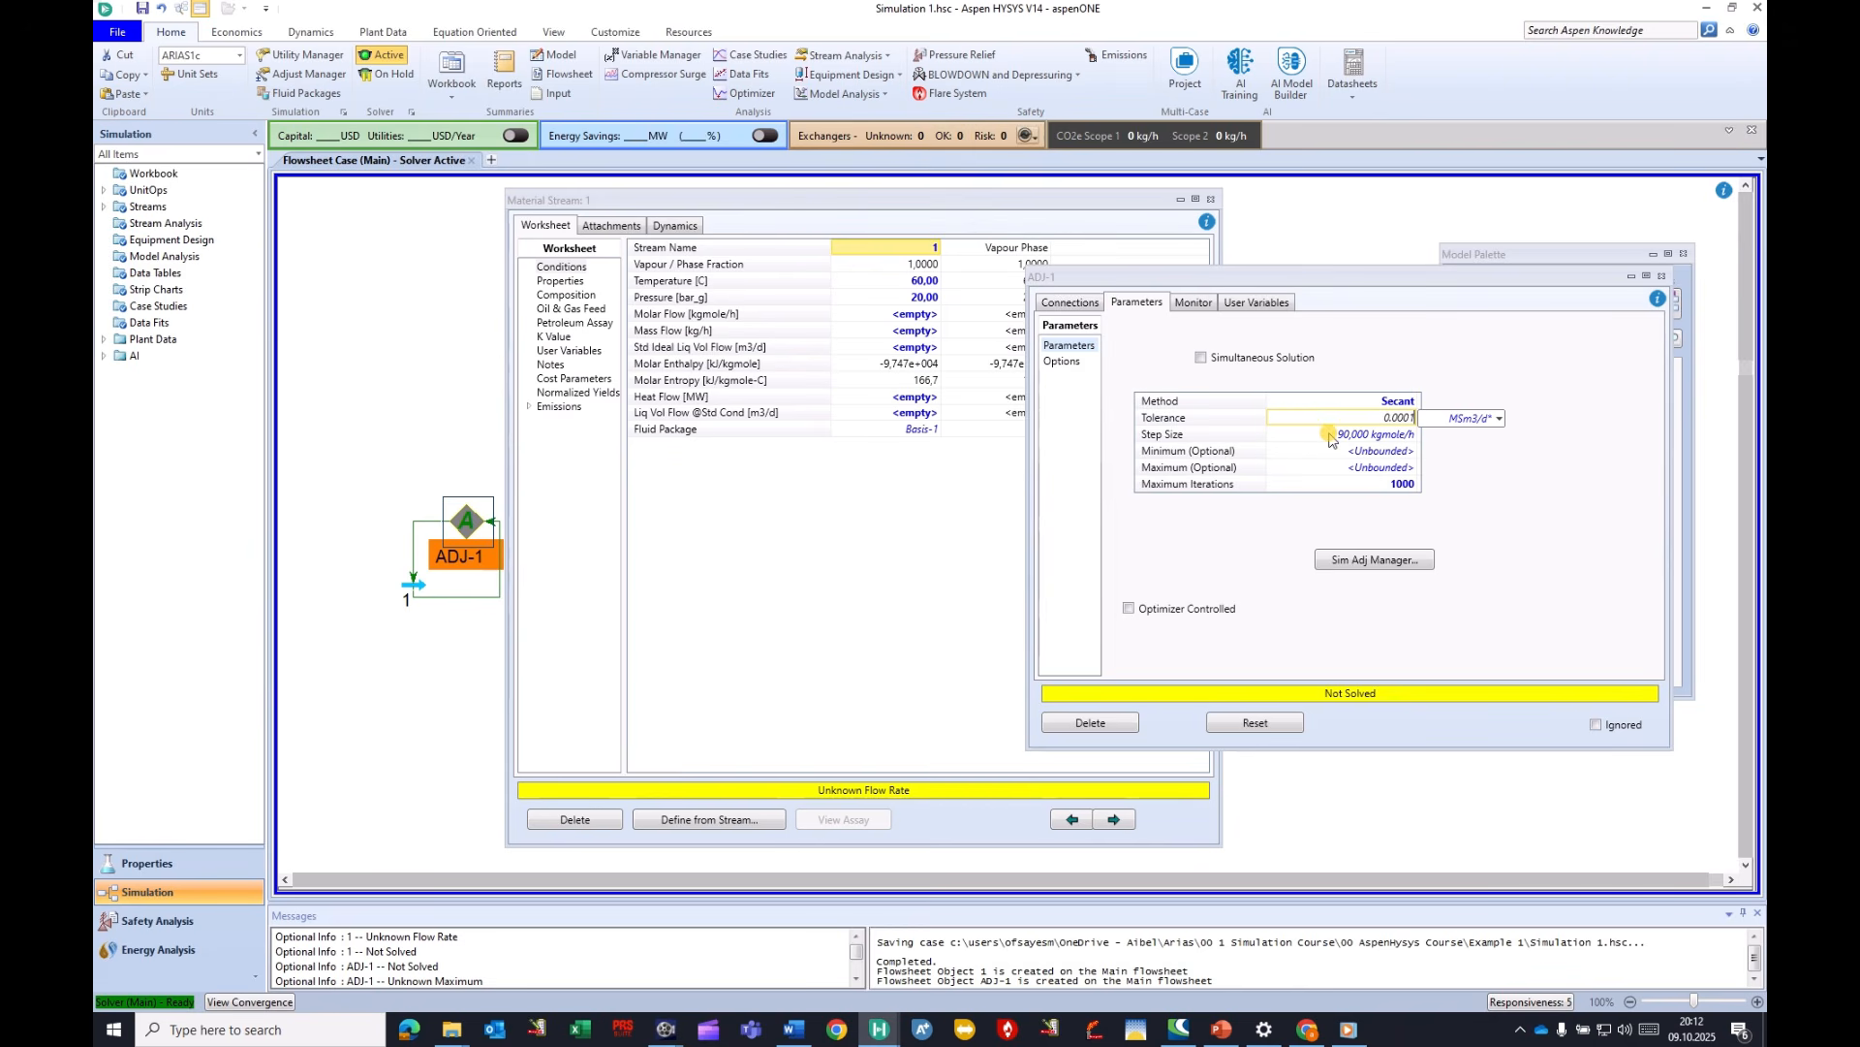
{"action": "left_click", "coordinate": [1329, 439]}
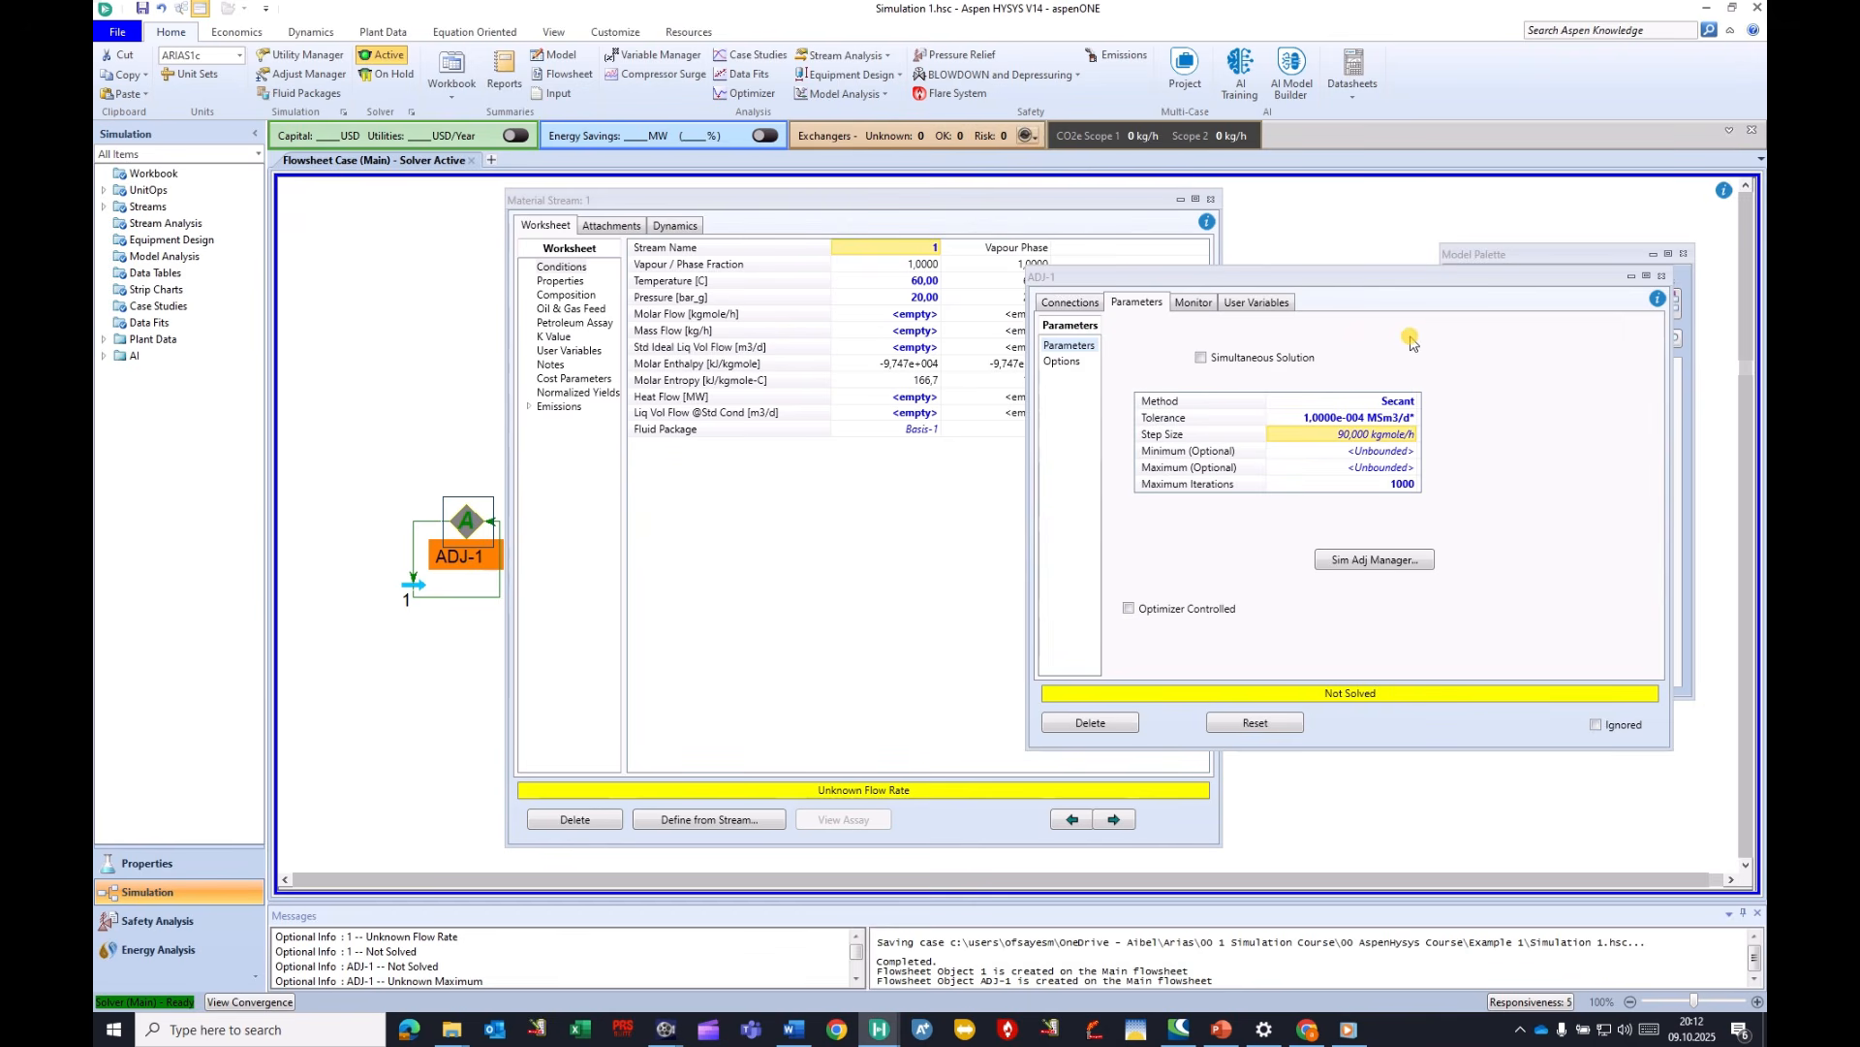
Enter 10 kgmole/h as the initial Molar Flow of stream 1 so the Adjust can iterate.
{"action": "left_click", "coordinate": [906, 316]}
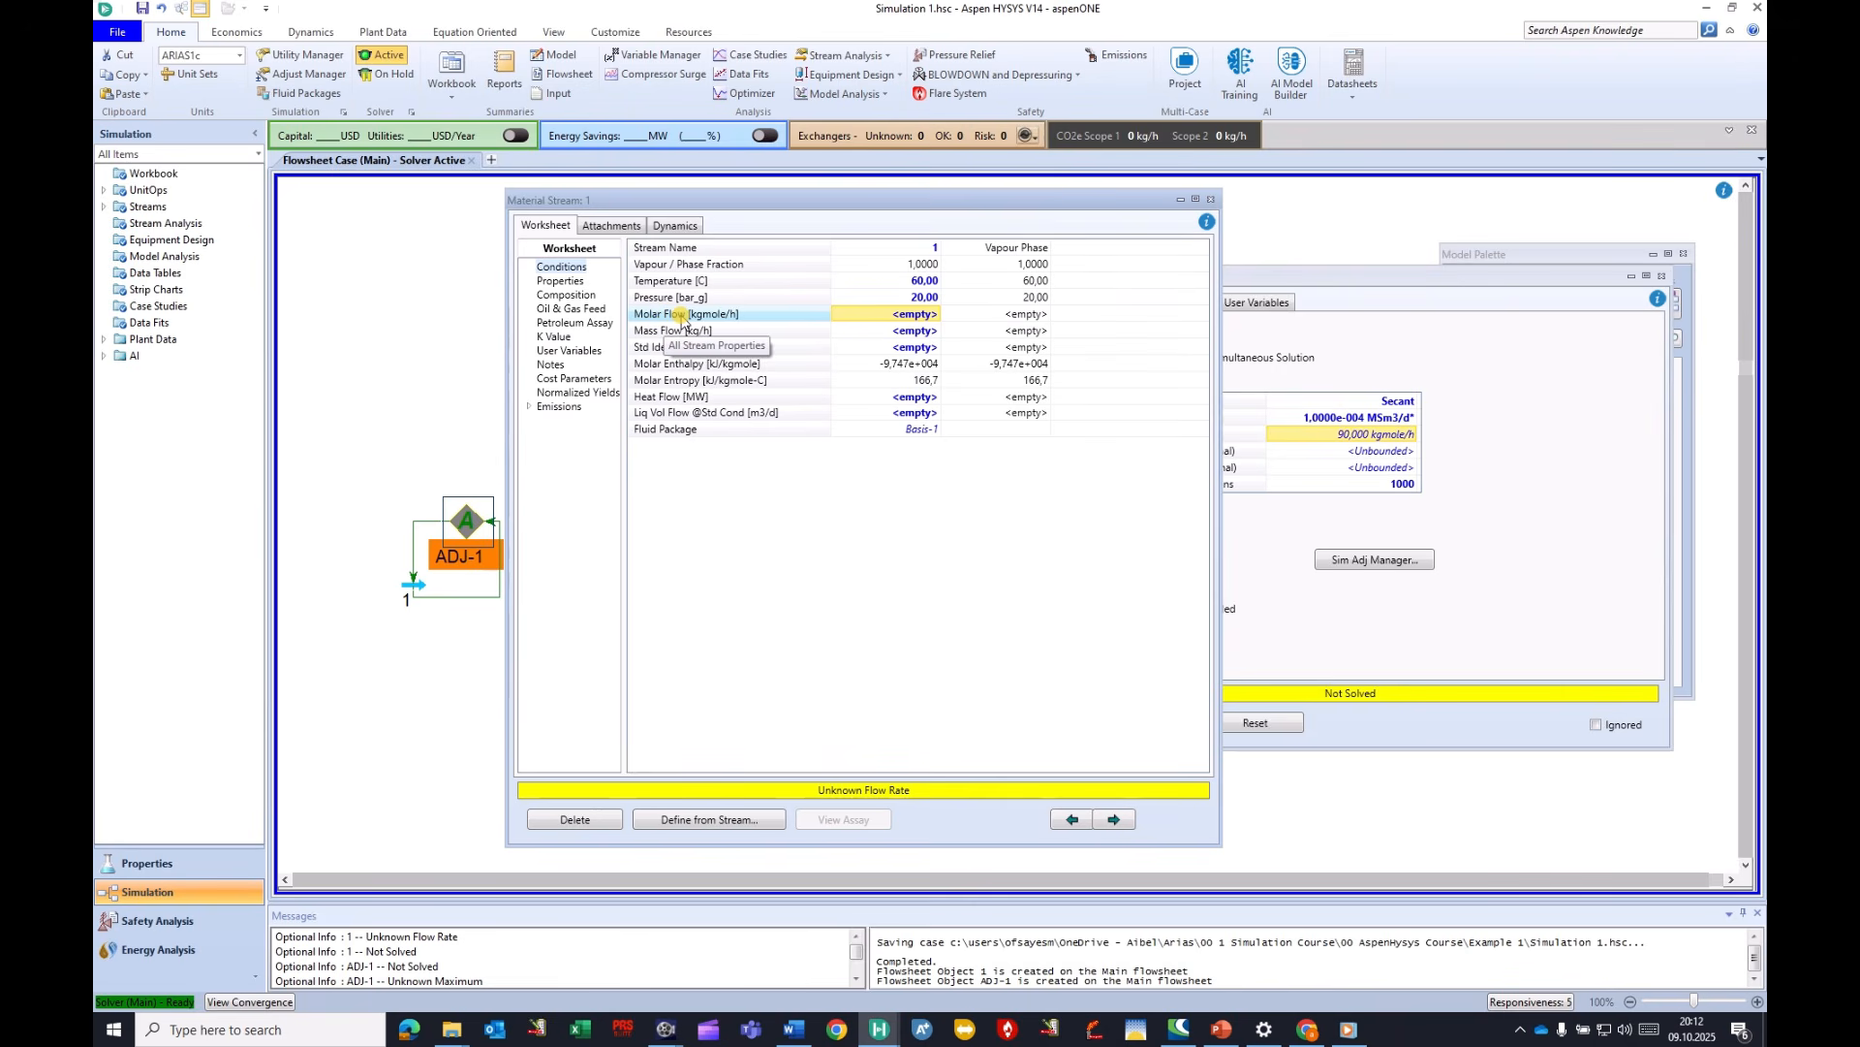
{"action": "left_click", "coordinate": [916, 315]}
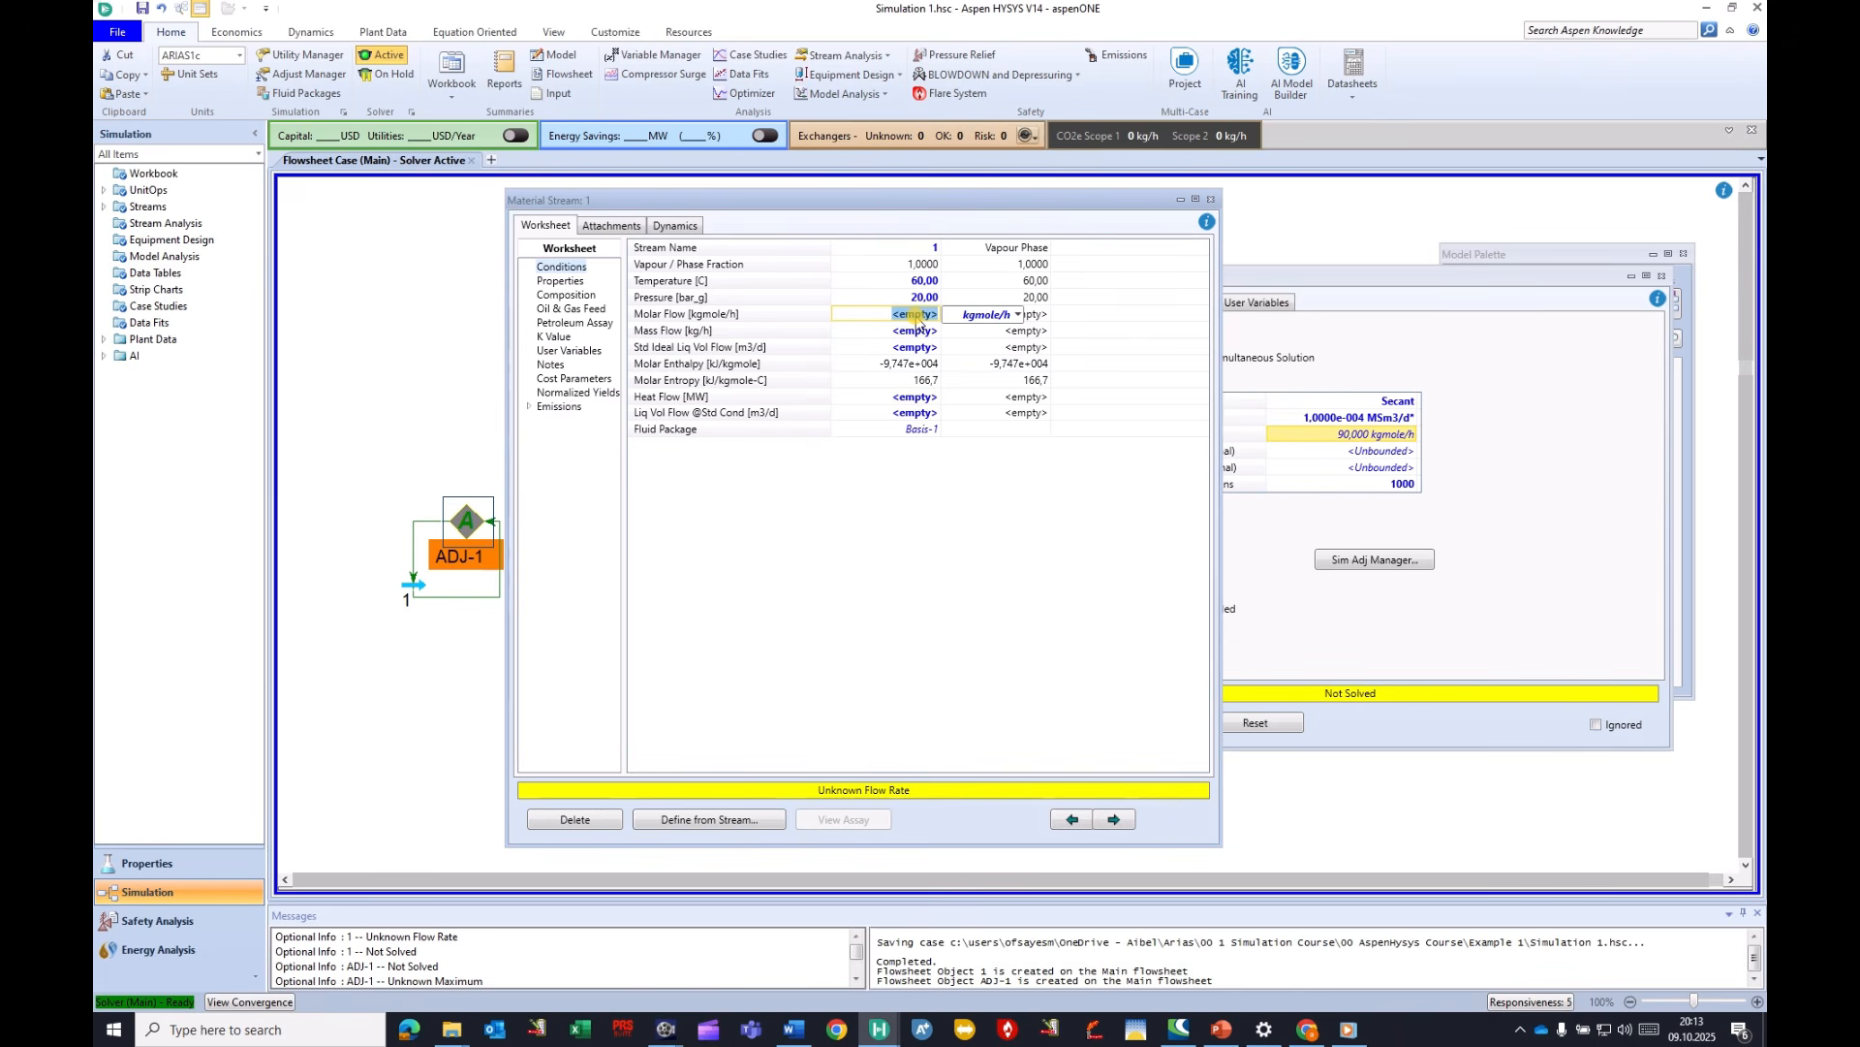
{"action": "type", "text": "10"}
{"action": "key", "text": "Return"}
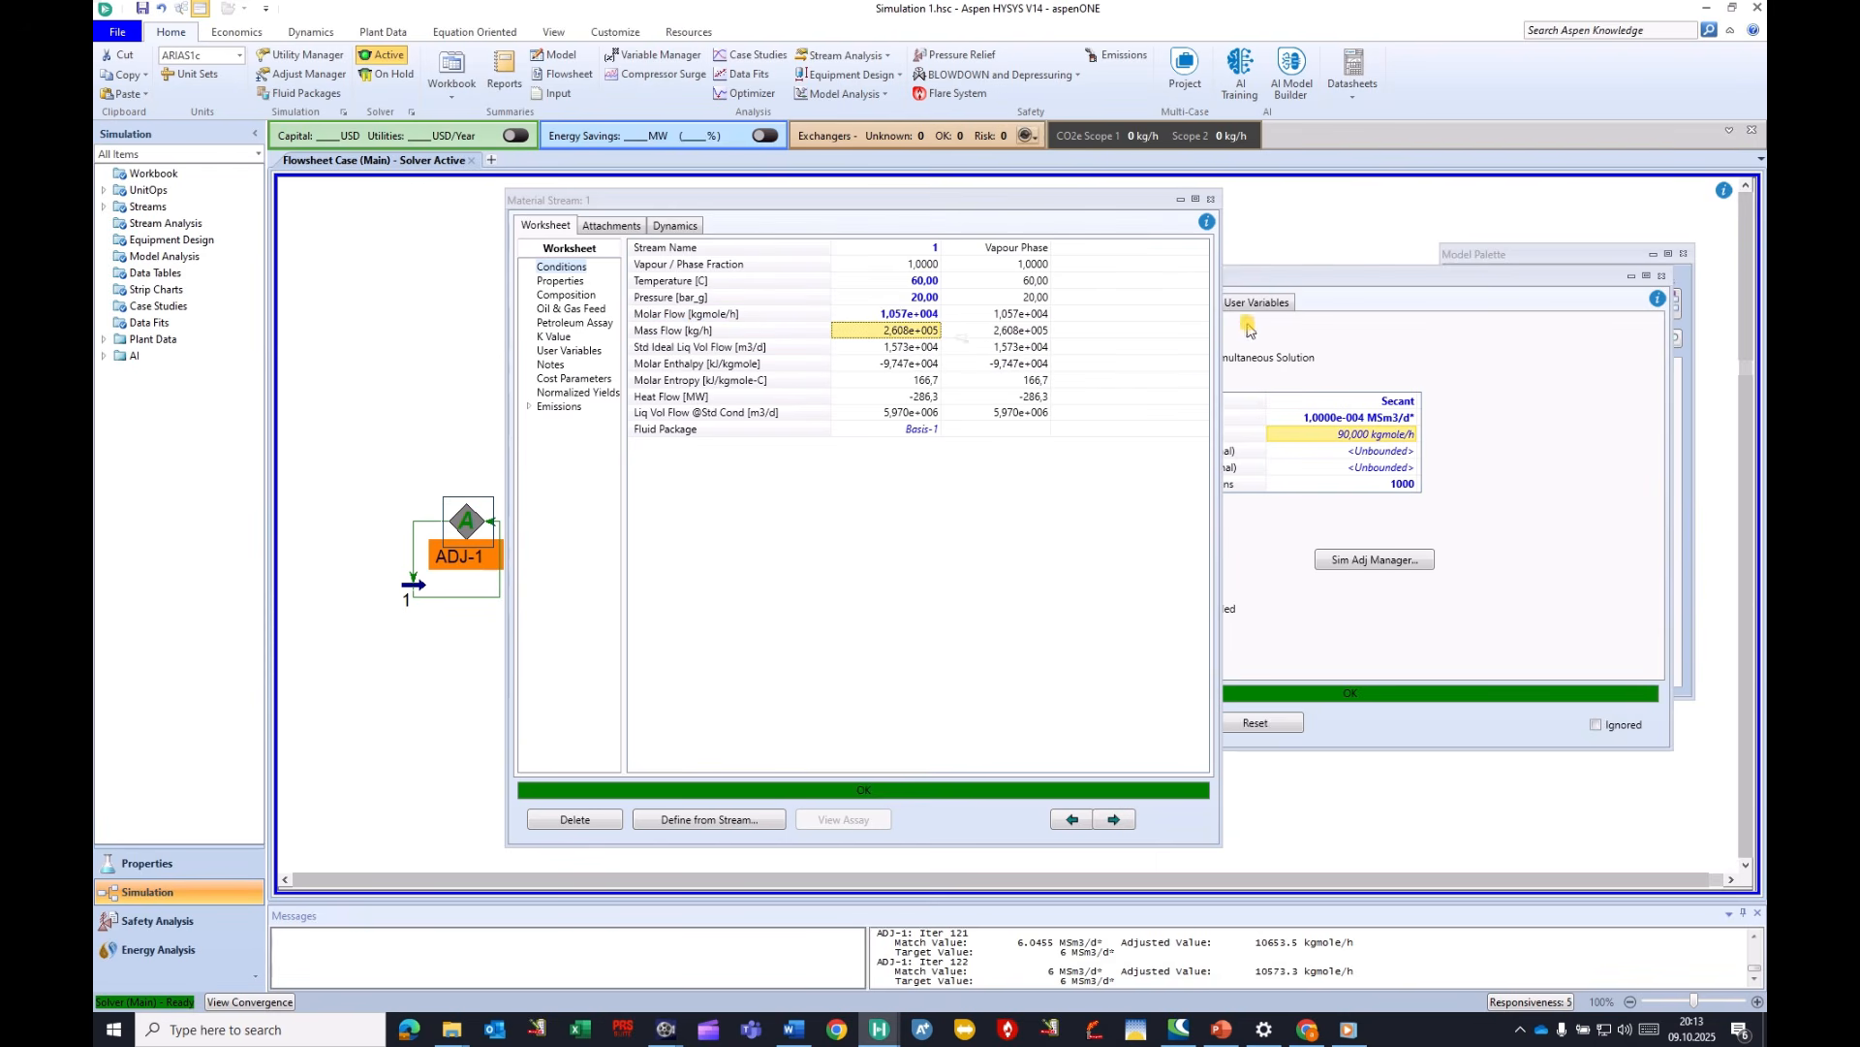
Compare the Adjust's connections and target with the Std. Gas Flow in stream 1's properties.
{"action": "left_click_drag", "start_coordinate": [1295, 271], "coordinate": [1374, 254]}
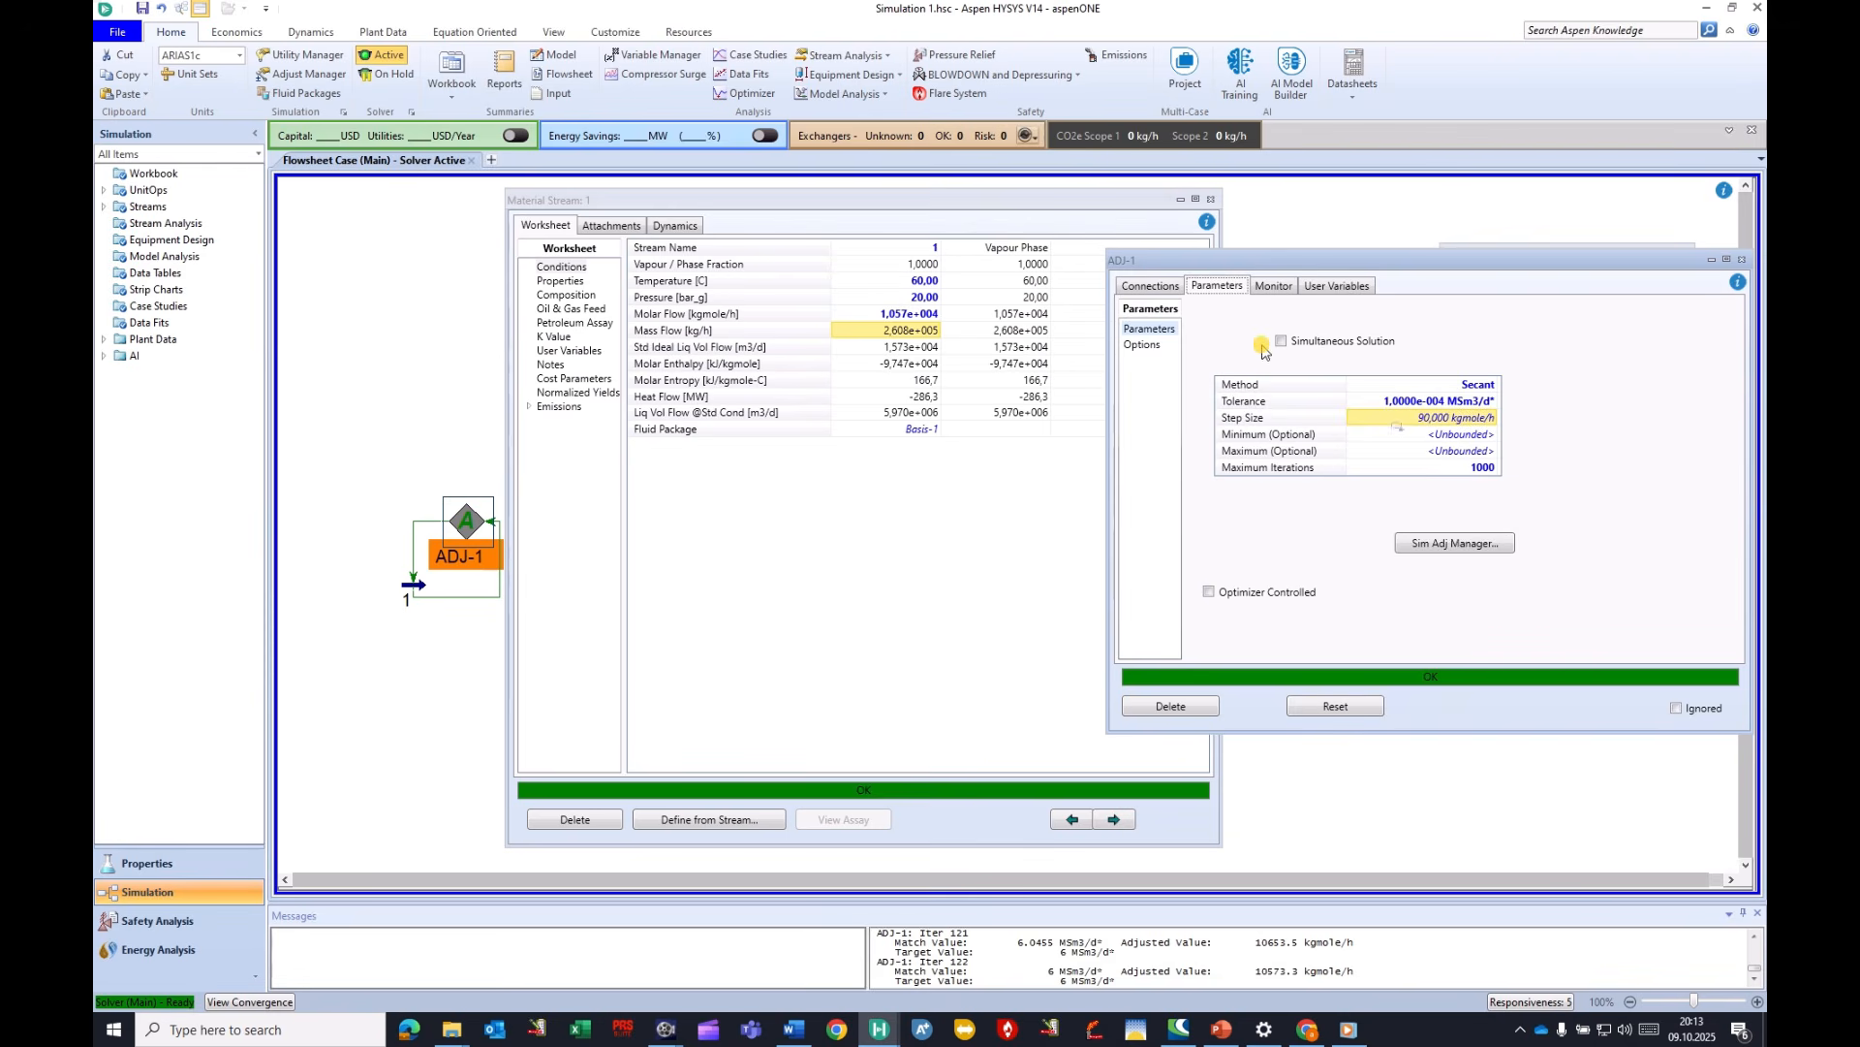
{"action": "left_click", "coordinate": [1151, 286]}
{"action": "left_click", "coordinate": [571, 283]}
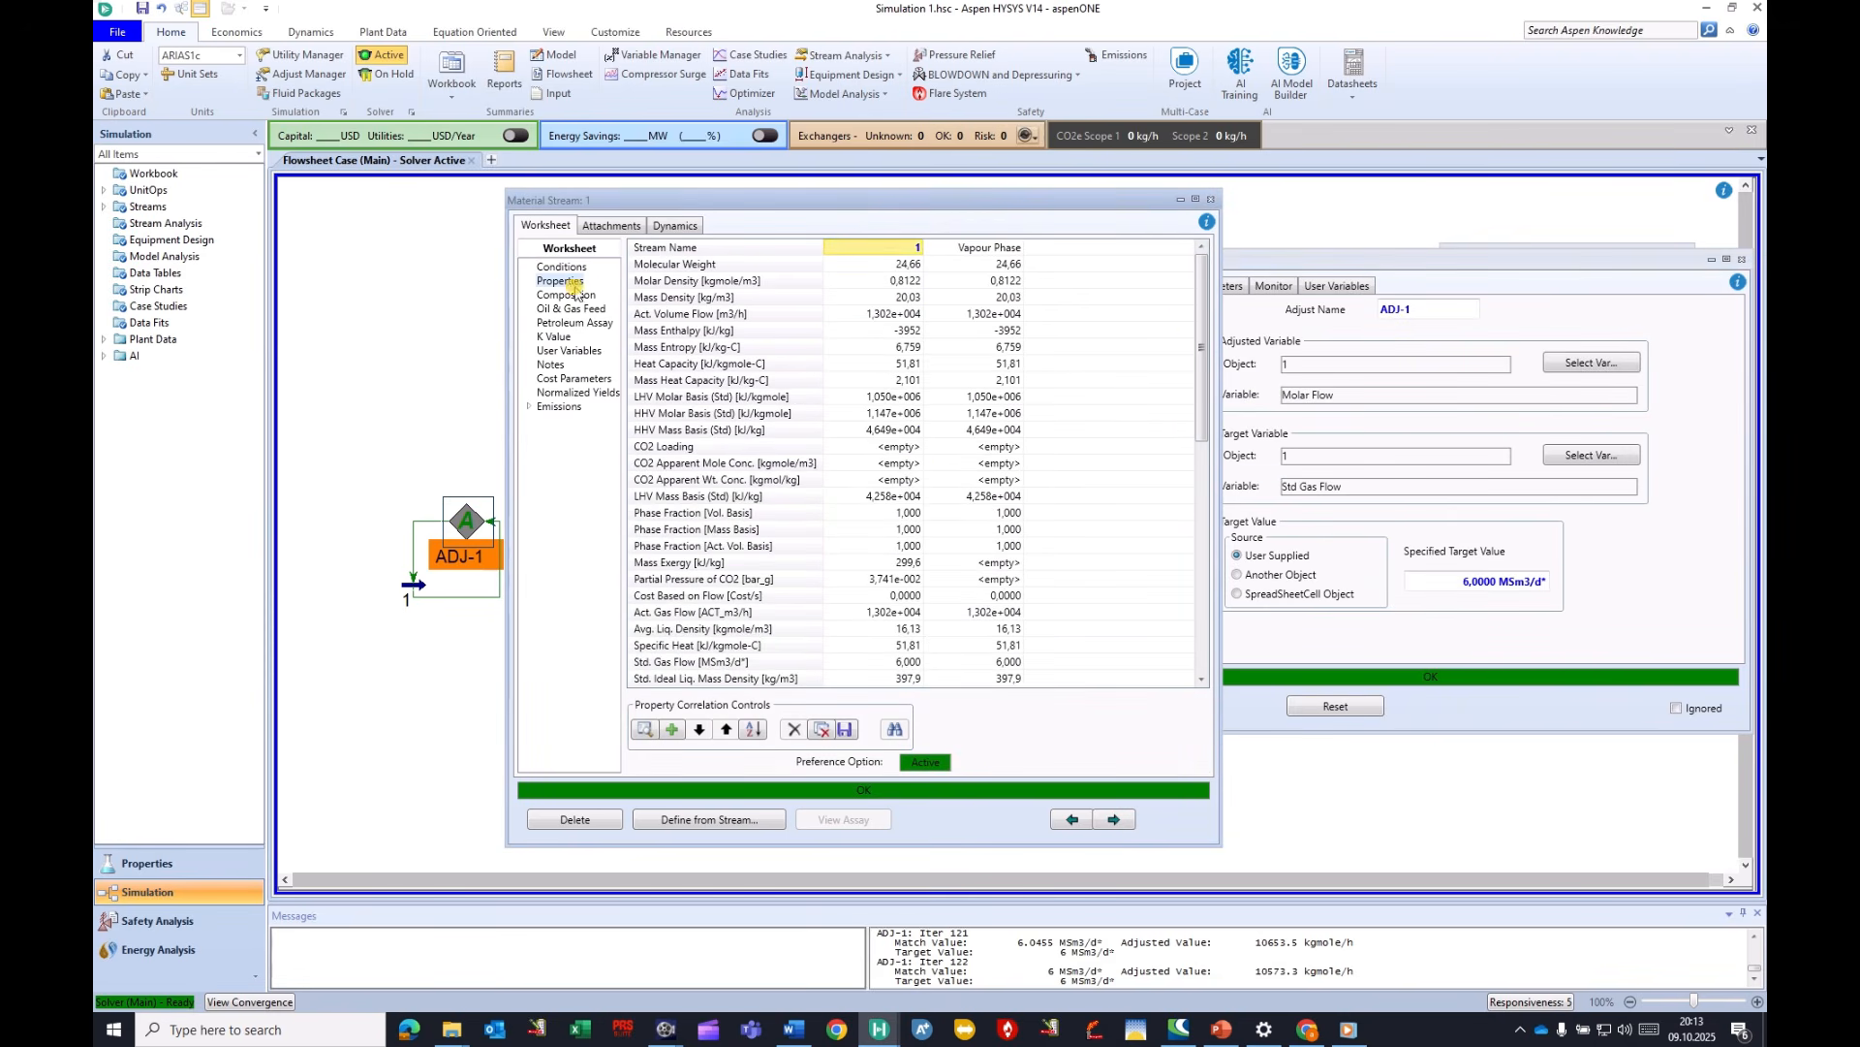
{"action": "left_click_drag", "start_coordinate": [1202, 320], "coordinate": [1202, 381]}
{"action": "left_click", "coordinate": [899, 512]}
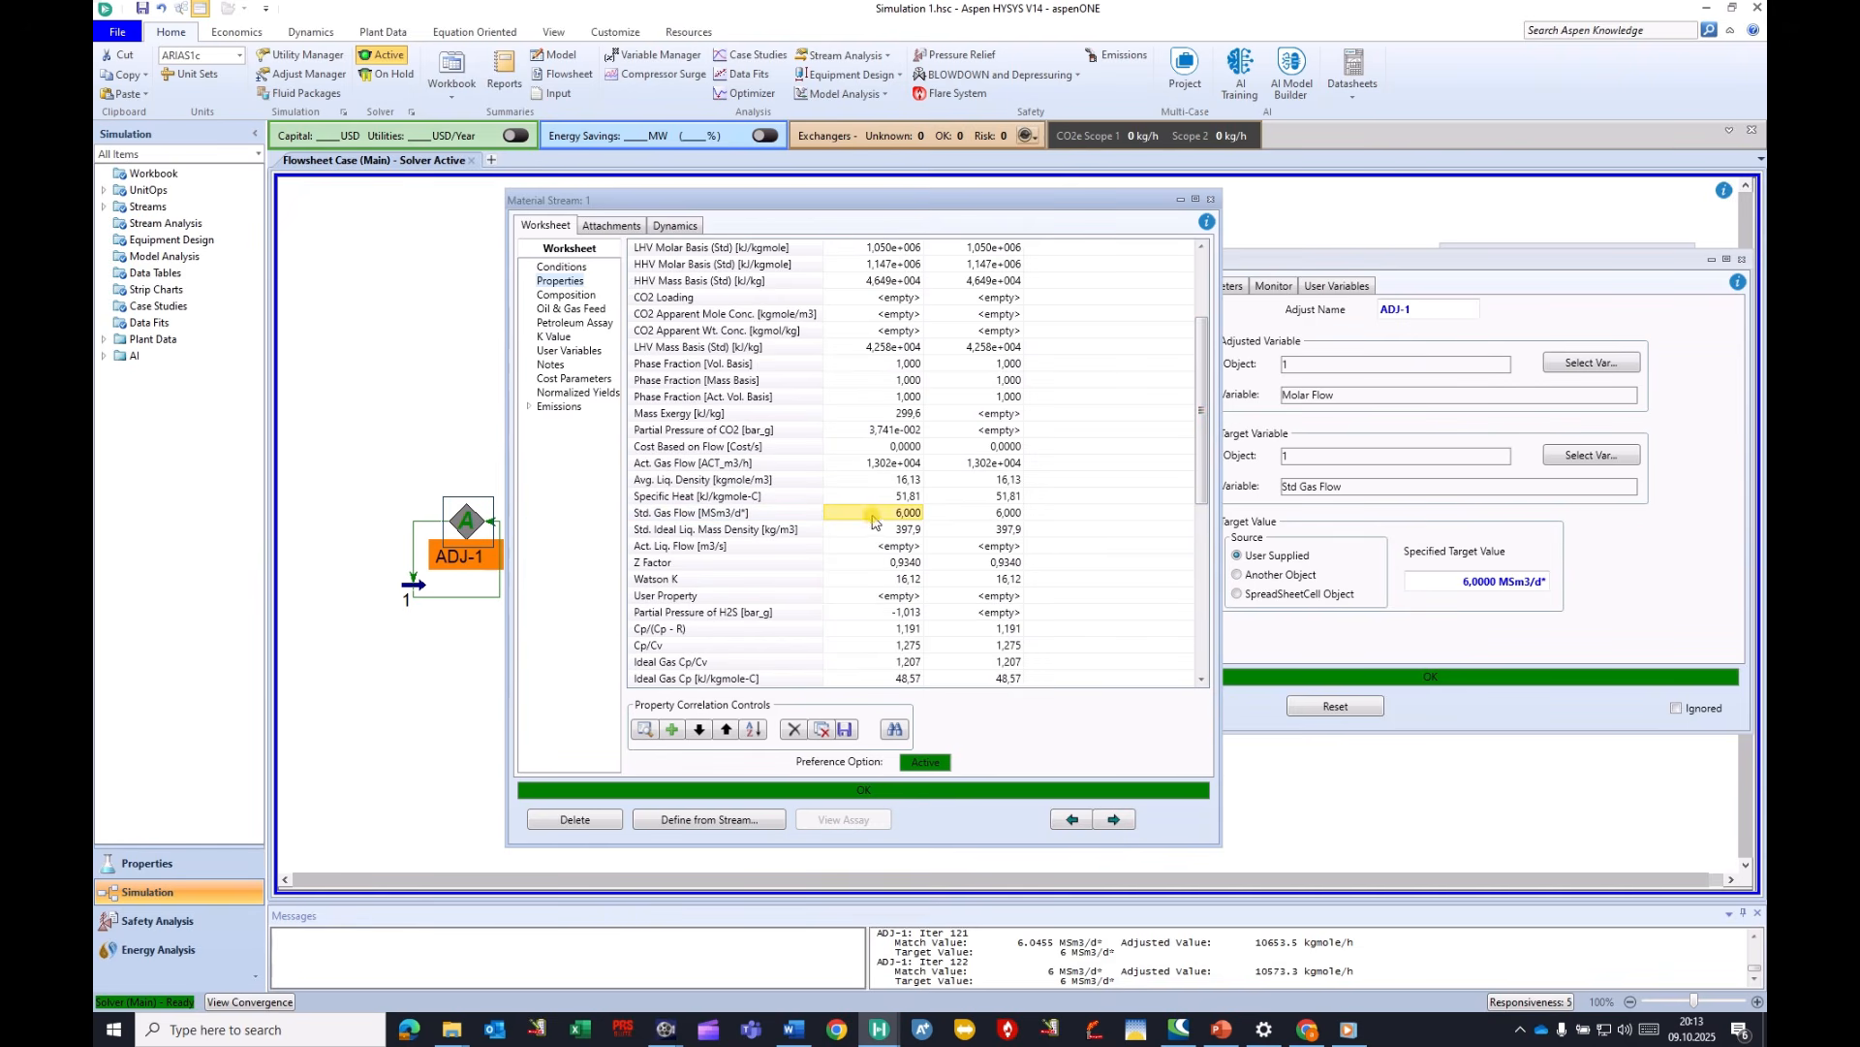
{"action": "mouse_move", "coordinate": [908, 520]}
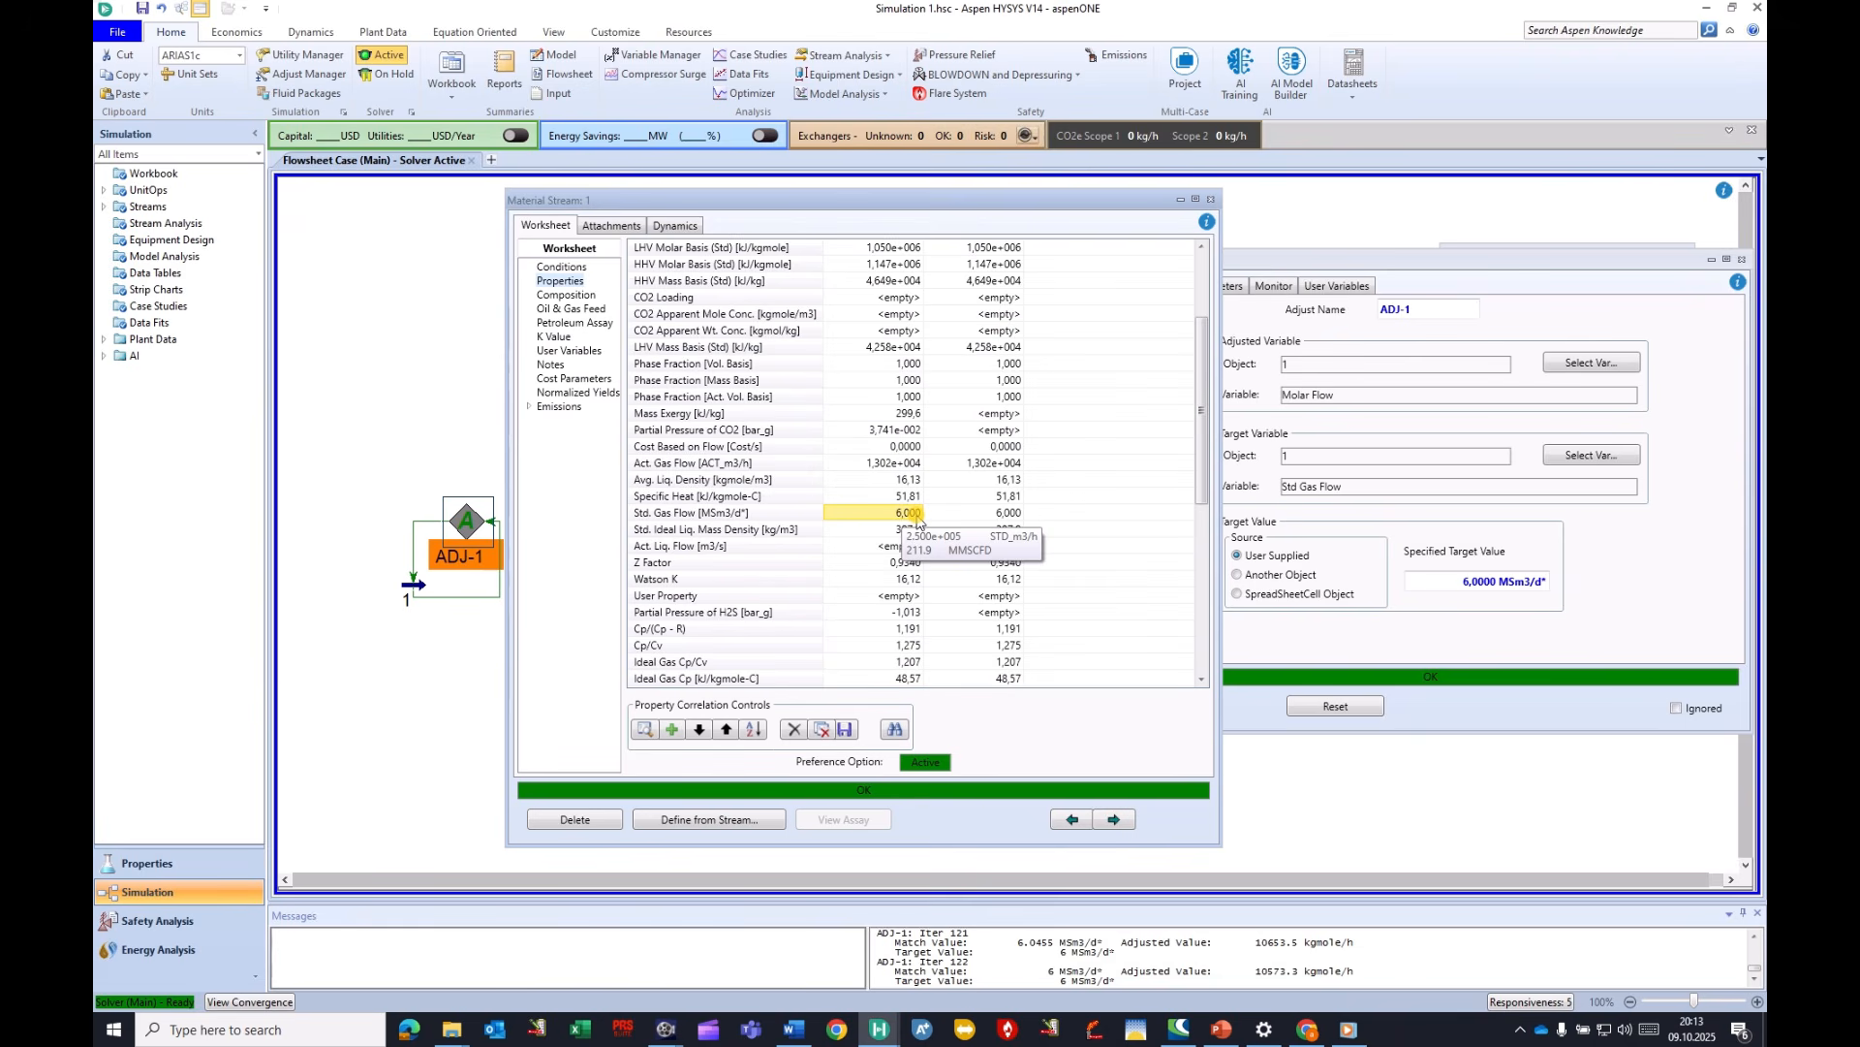
Close the stream 1 and Adjust windows and move ADJ-1 slightly closer above the start of stream 1.
{"action": "left_click", "coordinate": [1210, 199]}
{"action": "left_click_drag", "start_coordinate": [1300, 266], "coordinate": [930, 260]}
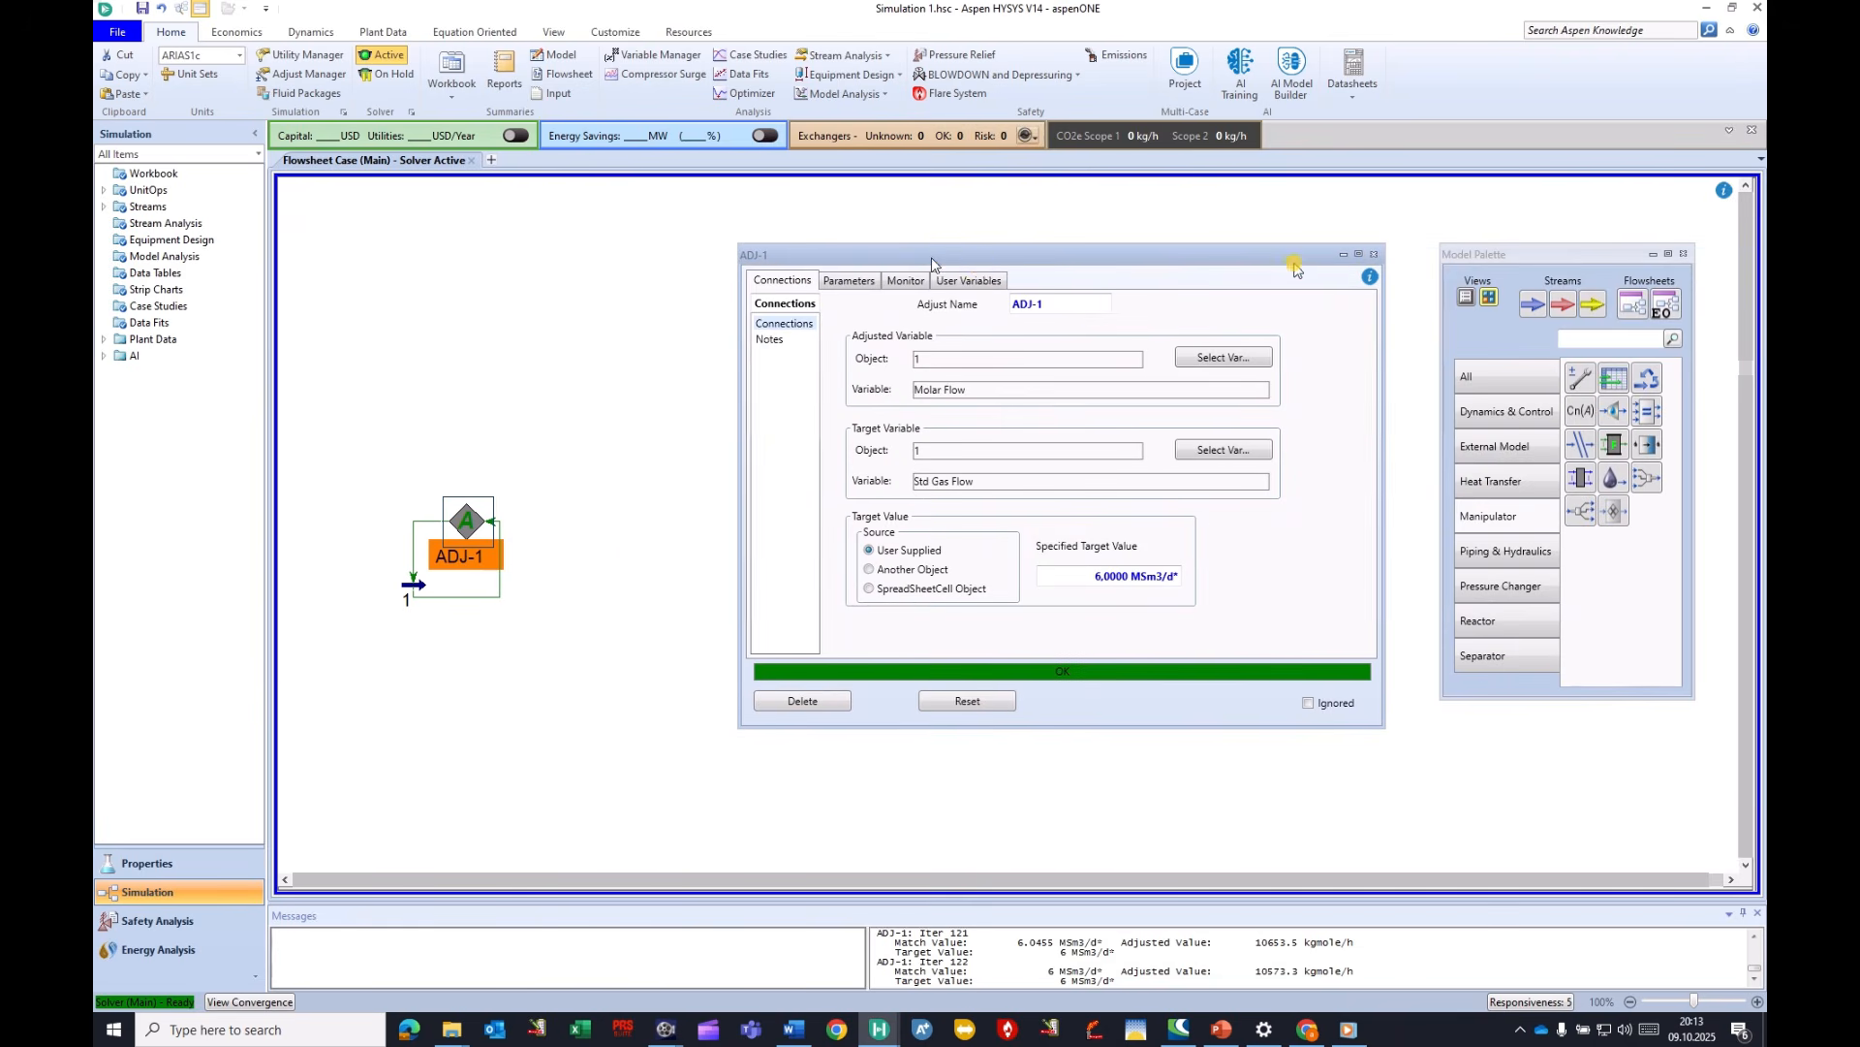
{"action": "left_click", "coordinate": [1373, 258]}
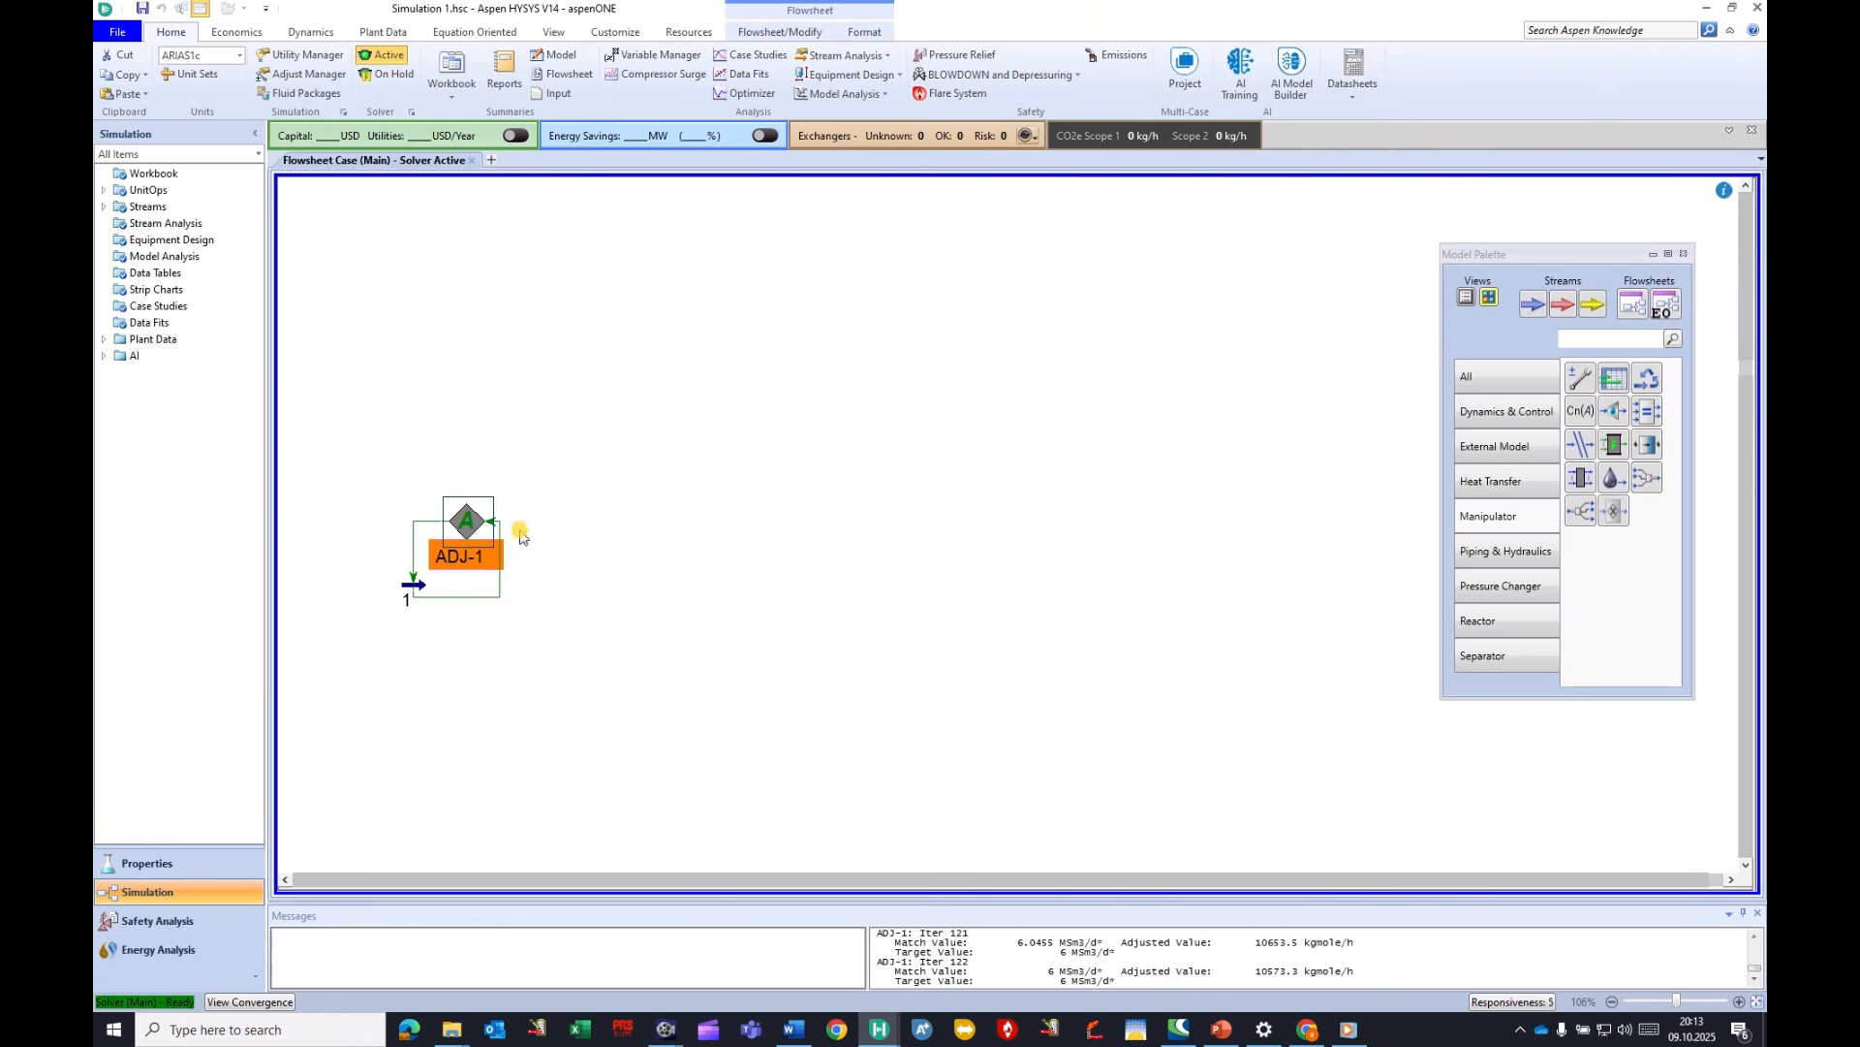
{"action": "left_click_drag", "start_coordinate": [473, 528], "coordinate": [451, 515]}
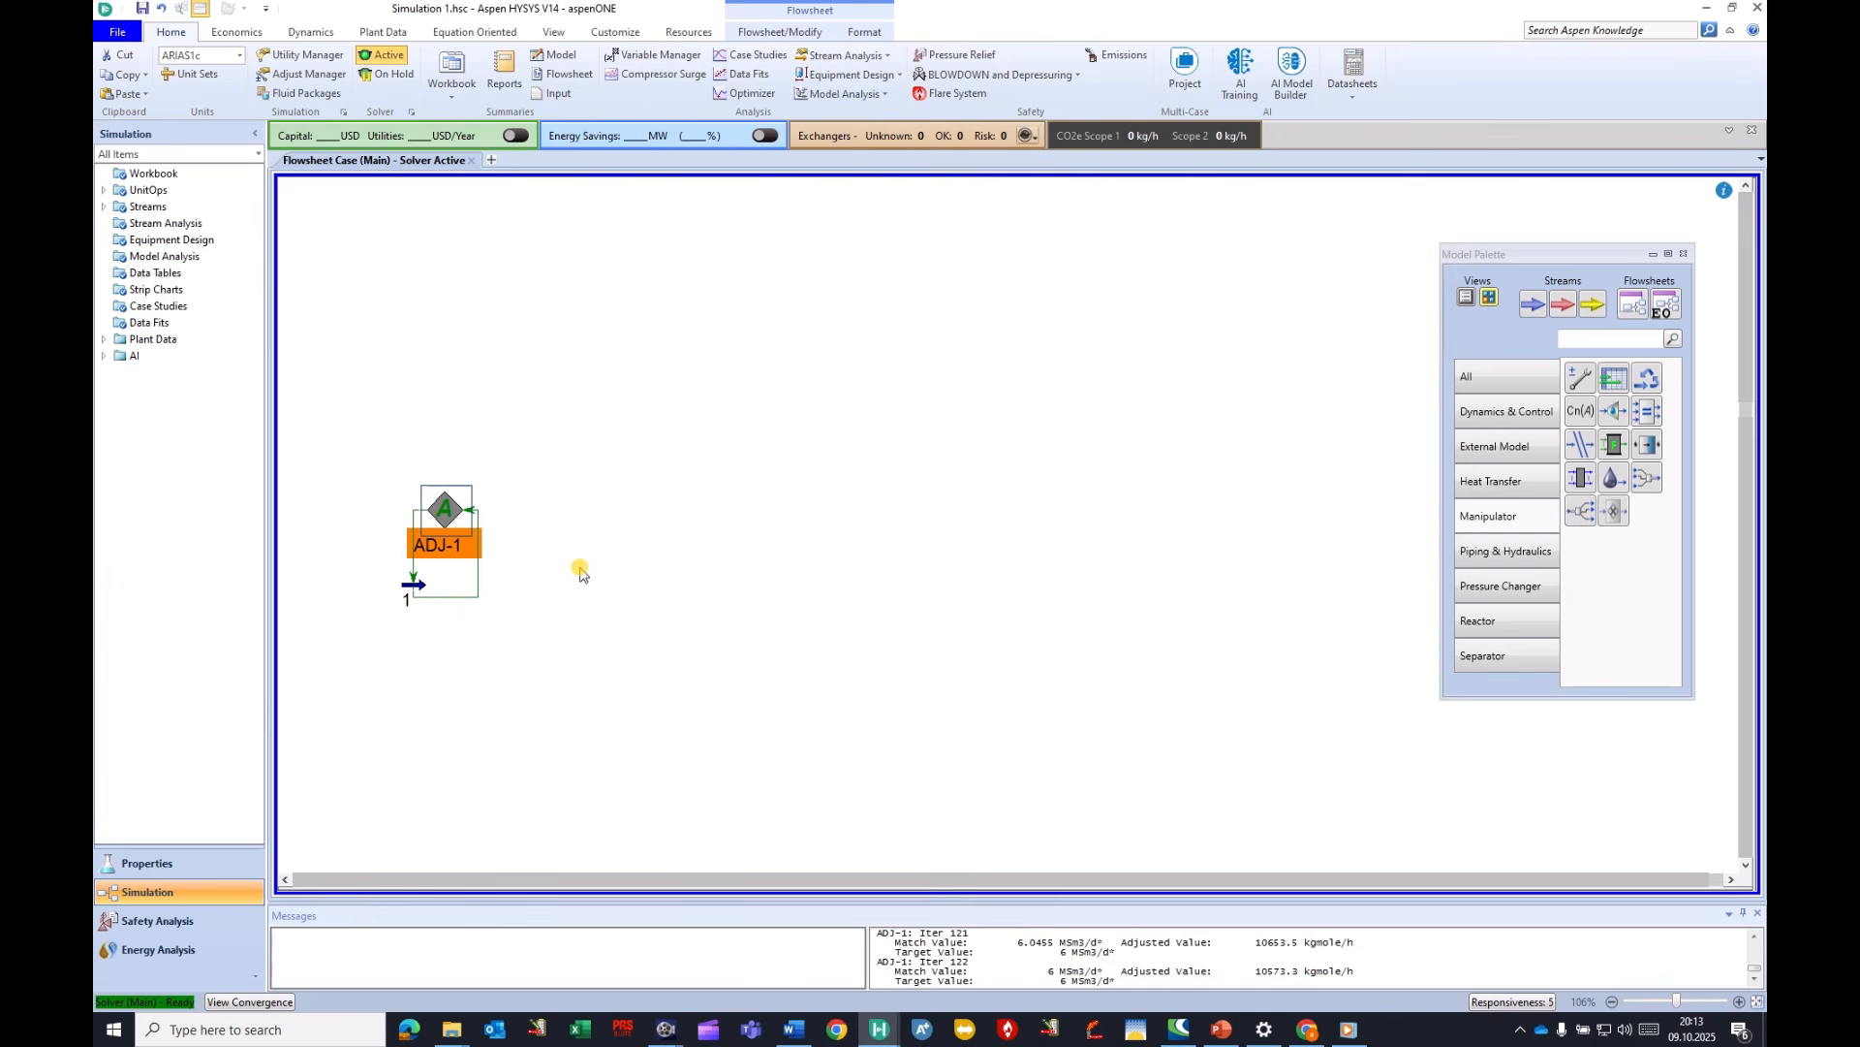
Place a Cooler on the flowsheet to the right of stream 1 and connect stream 1 as its feed.
{"action": "mouse_move", "coordinate": [414, 590]}
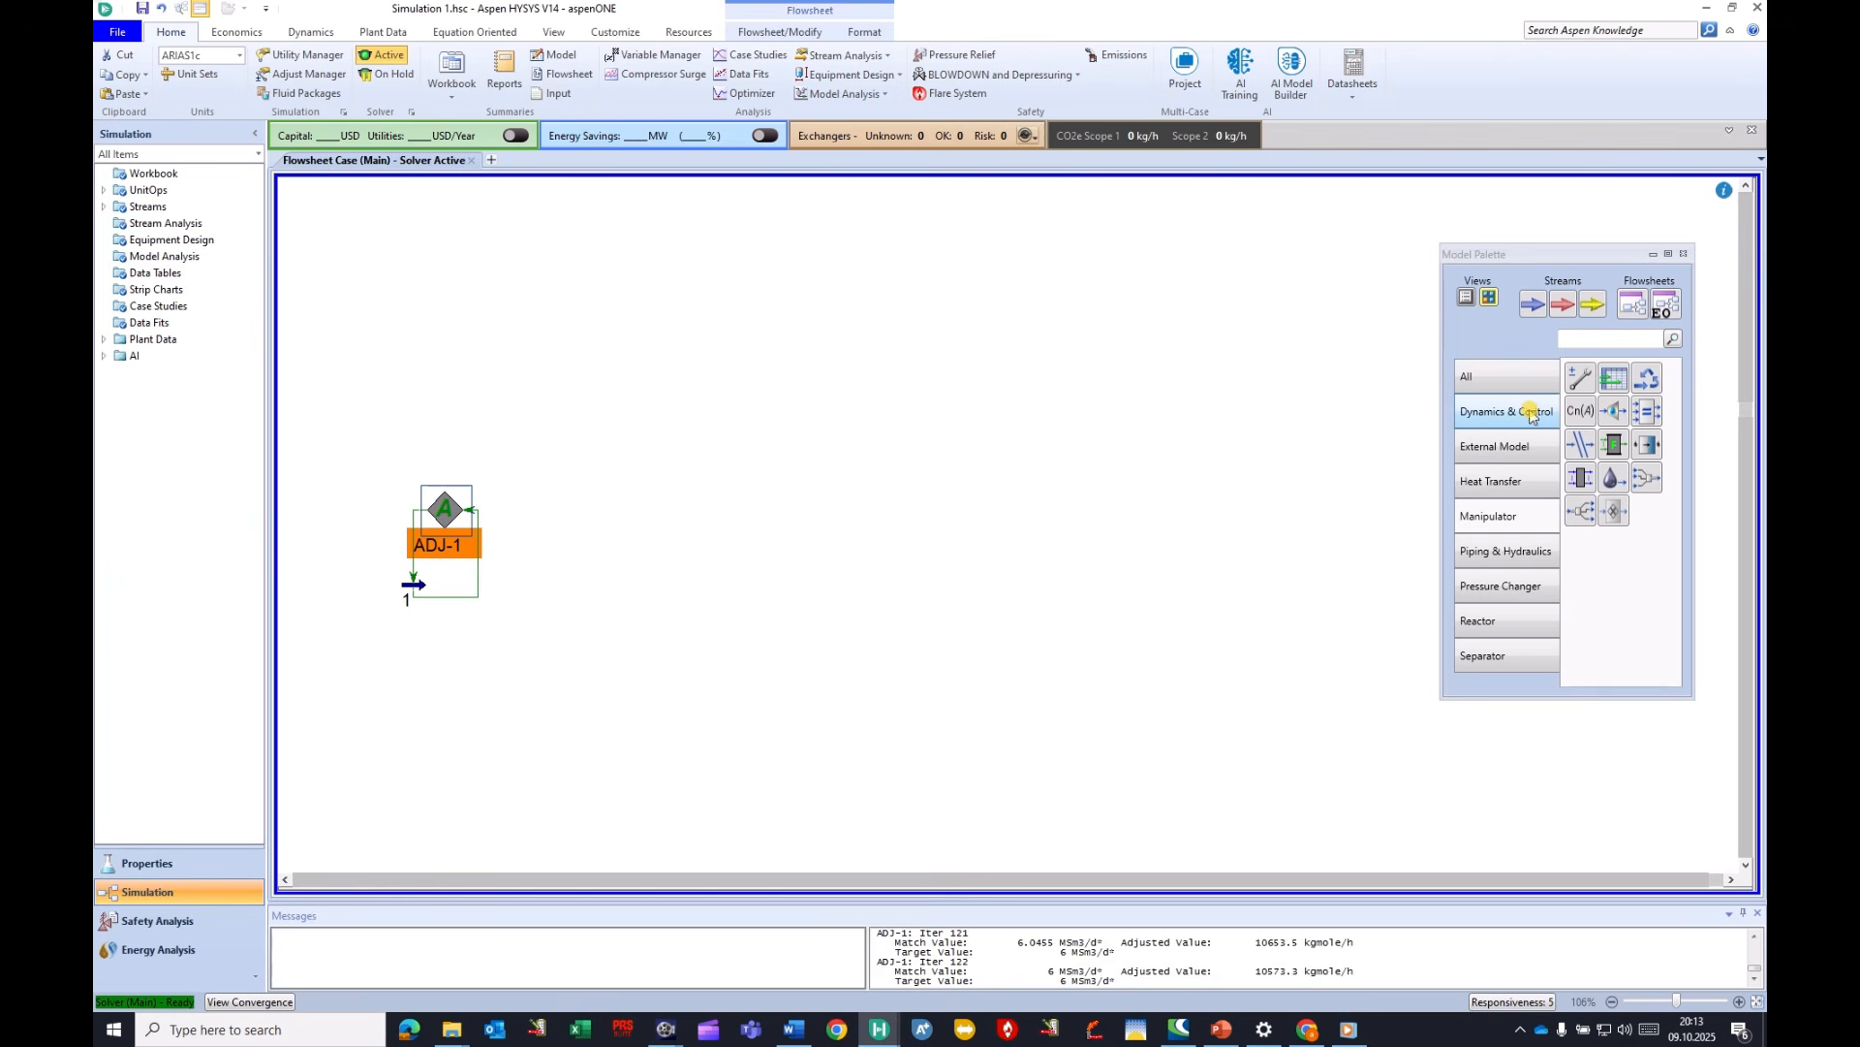
{"action": "left_click", "coordinate": [1492, 481]}
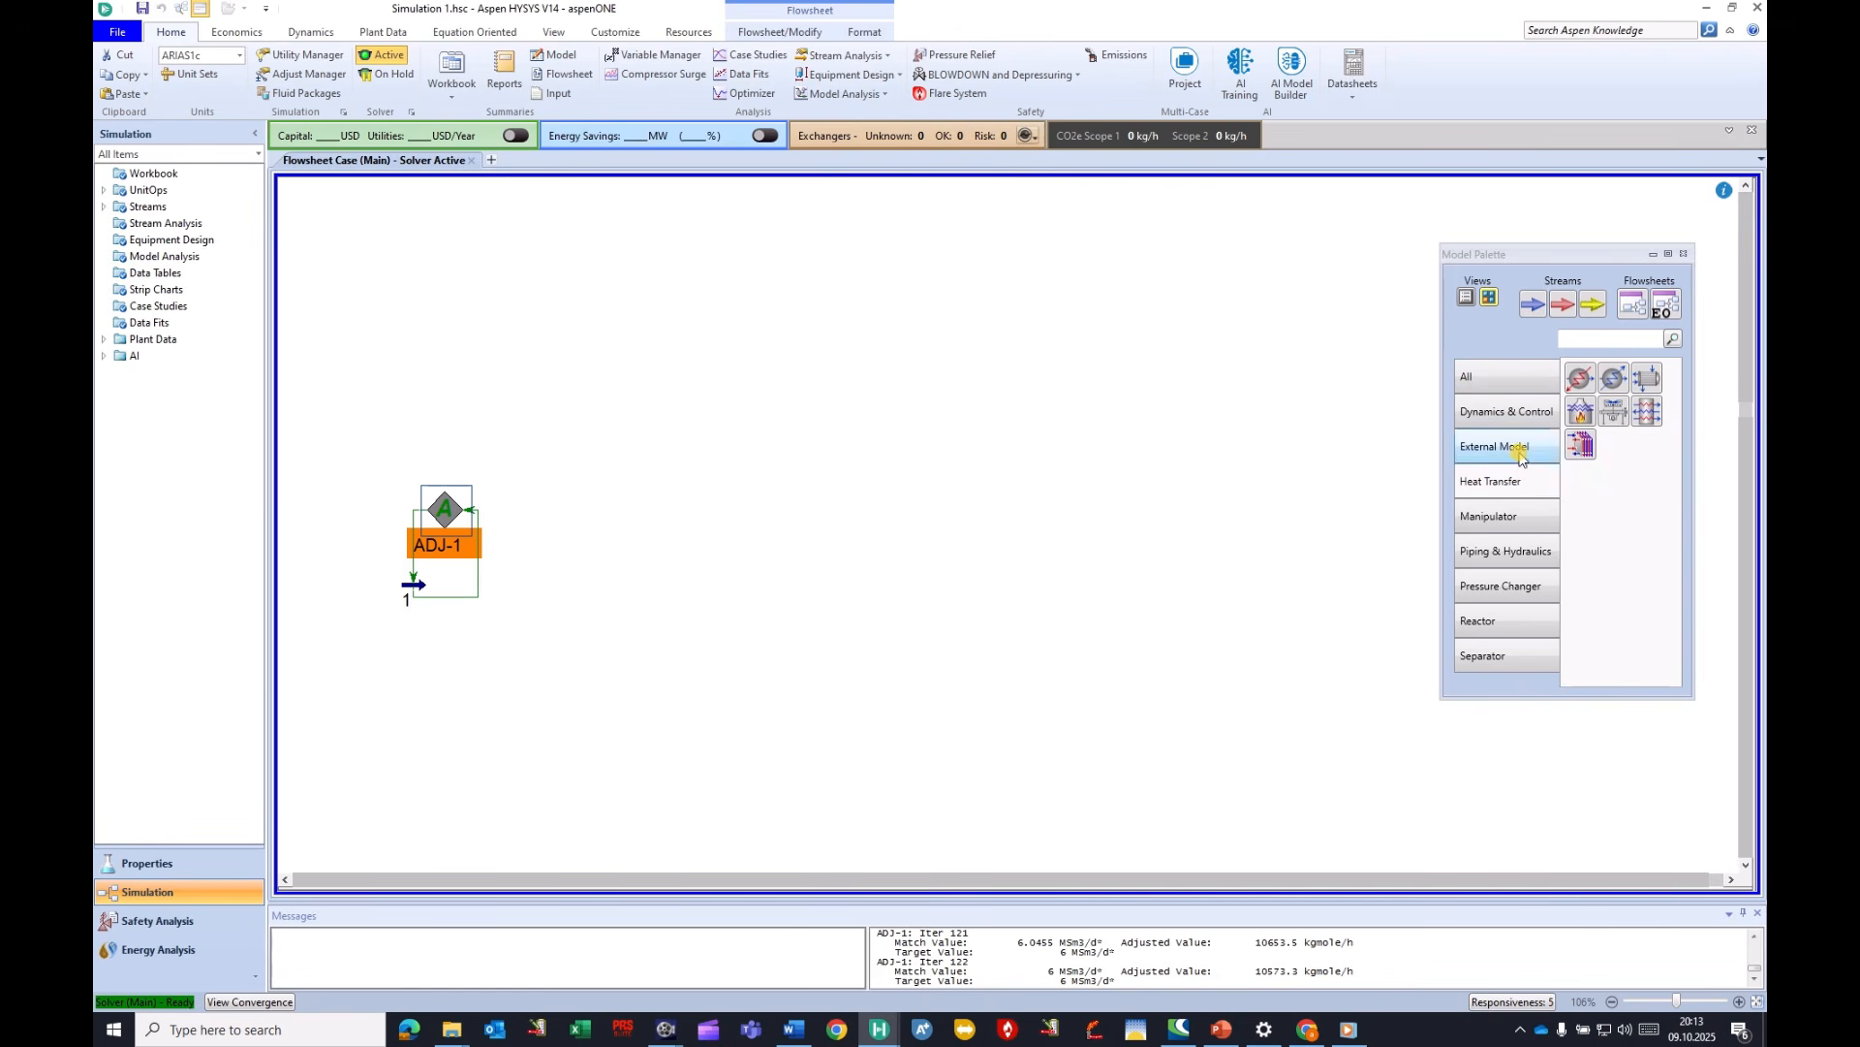
{"action": "left_click", "coordinate": [1611, 381]}
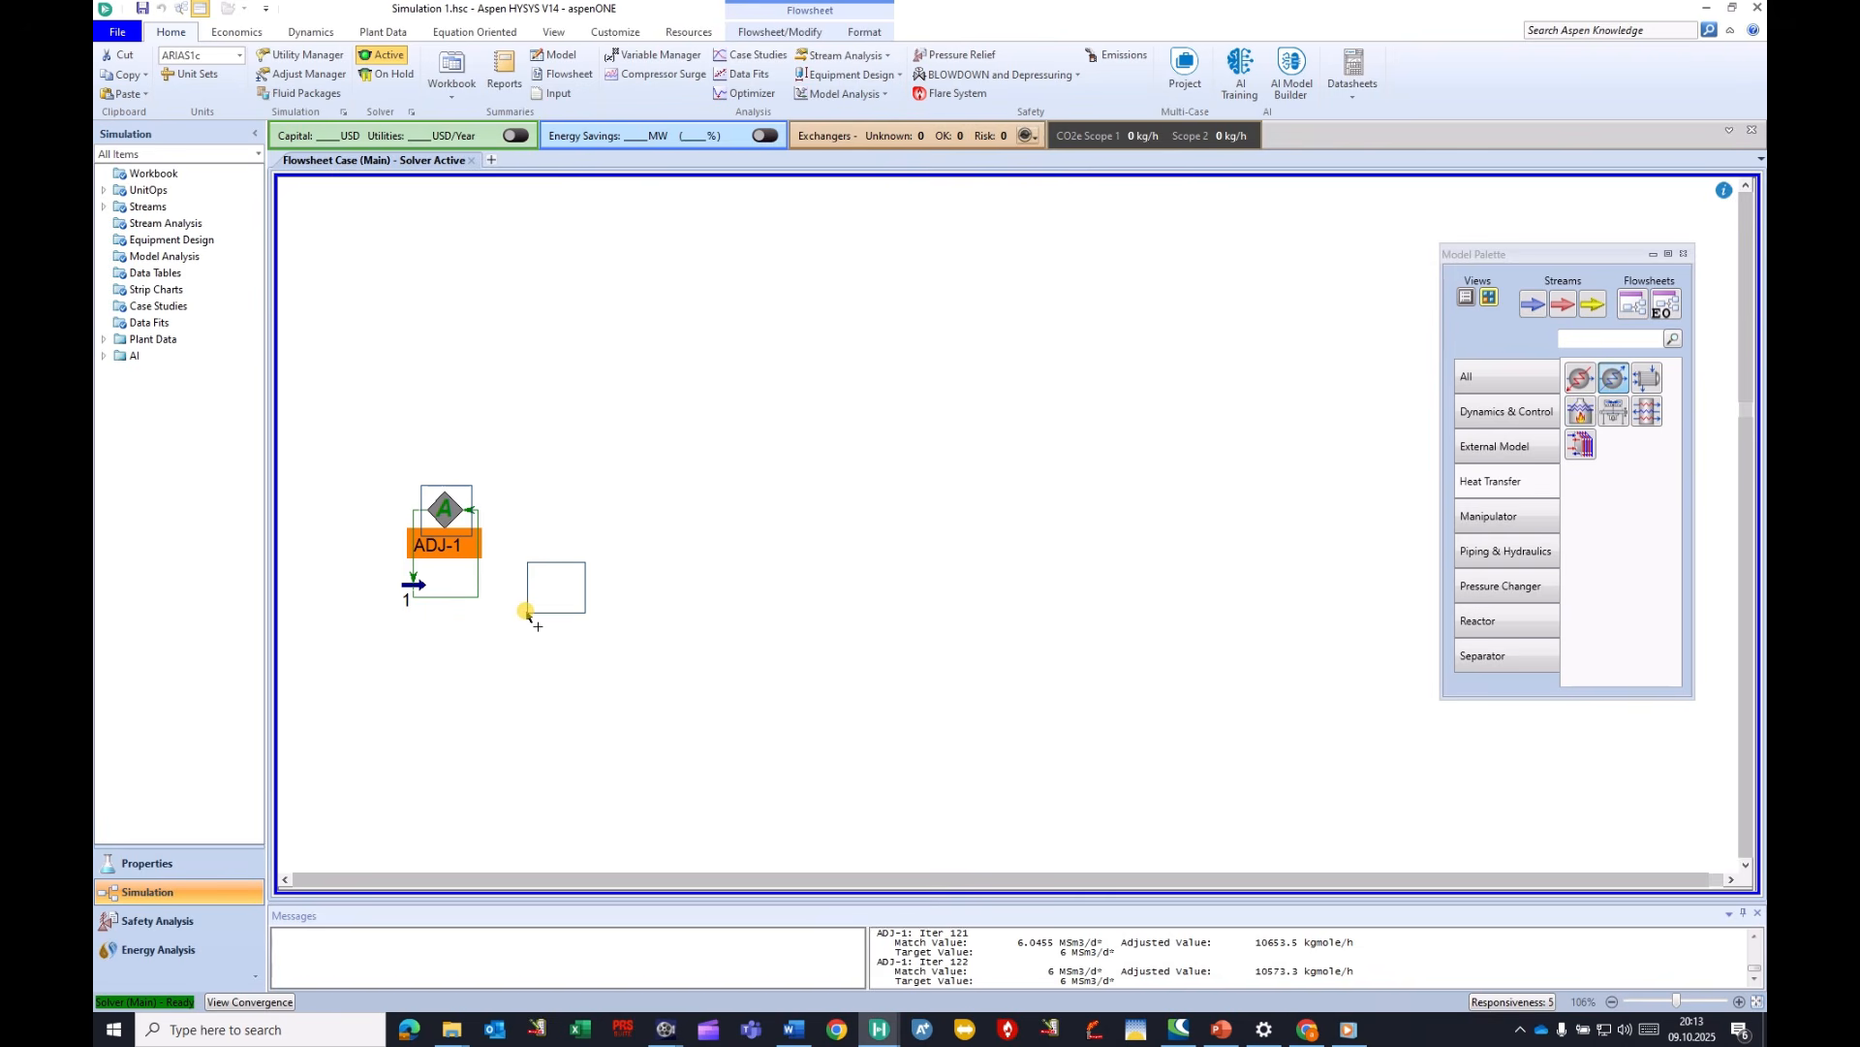
{"action": "left_click", "coordinate": [526, 611]}
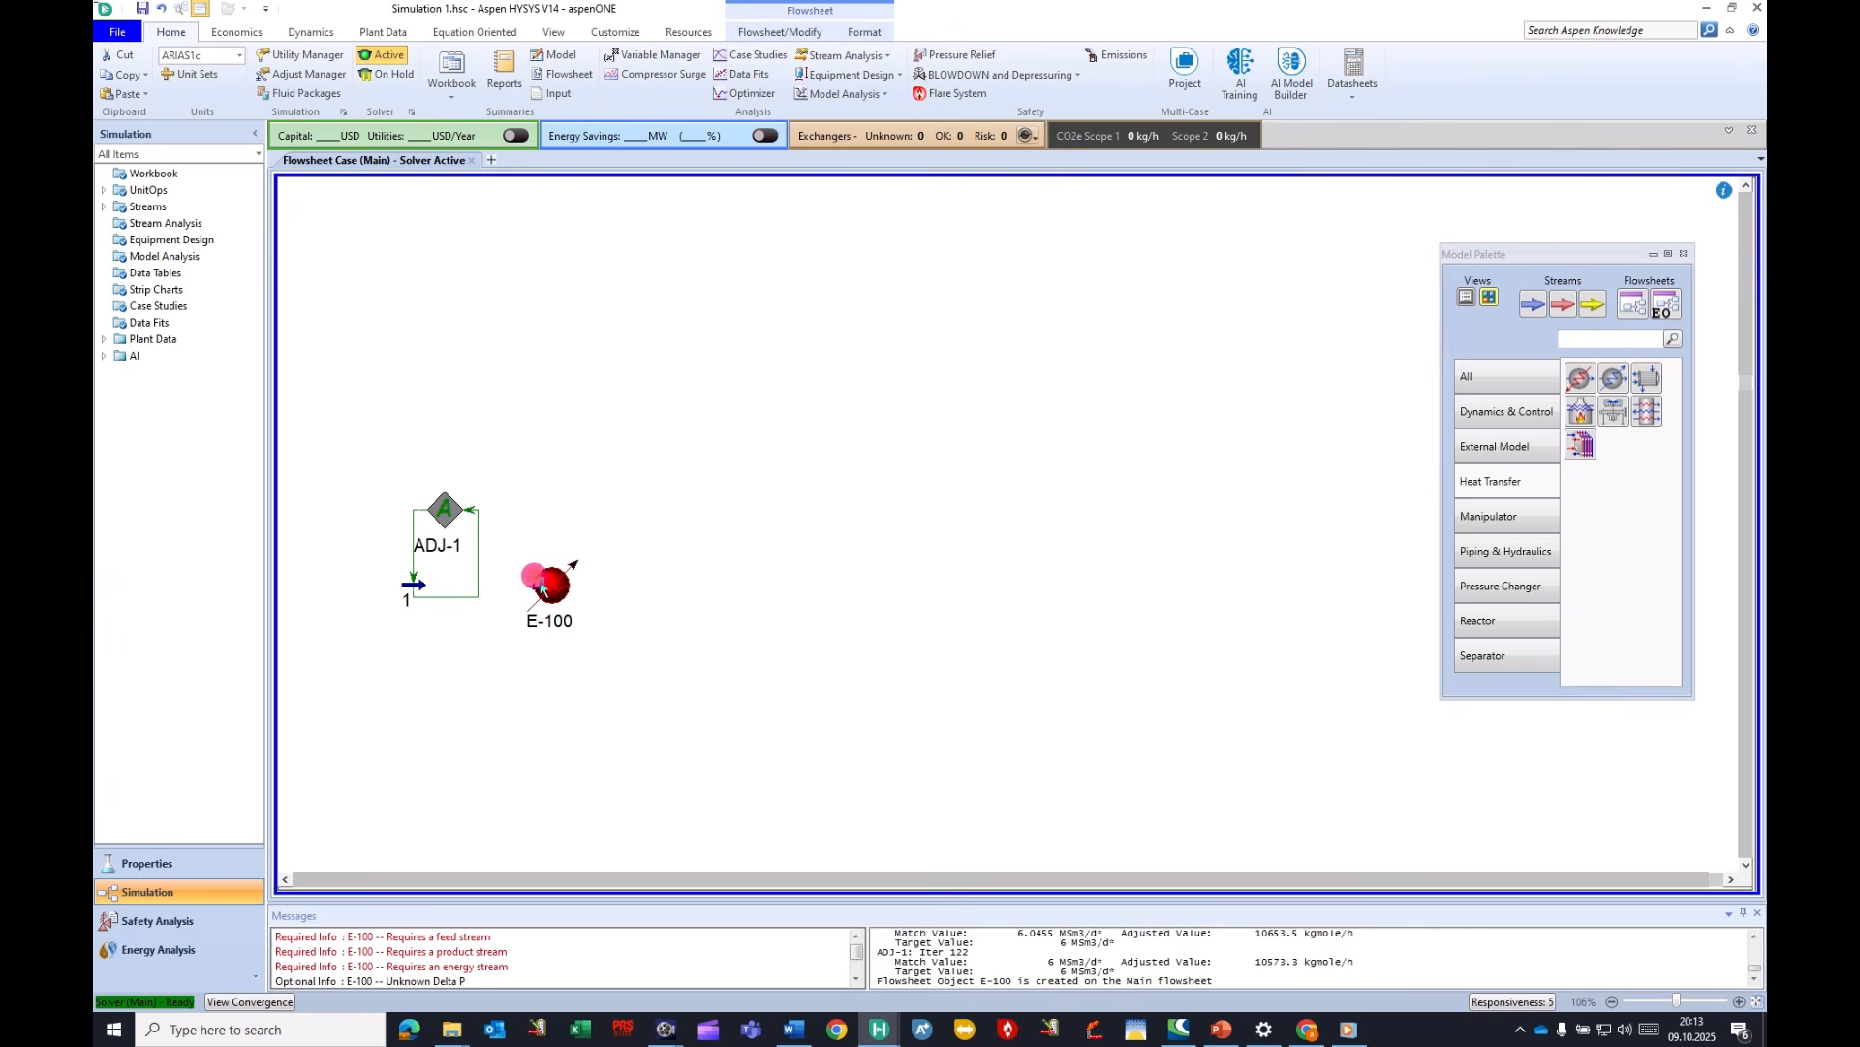
{"action": "left_click_drag", "start_coordinate": [540, 584], "coordinate": [569, 593]}
{"action": "double_click", "coordinate": [558, 590]}
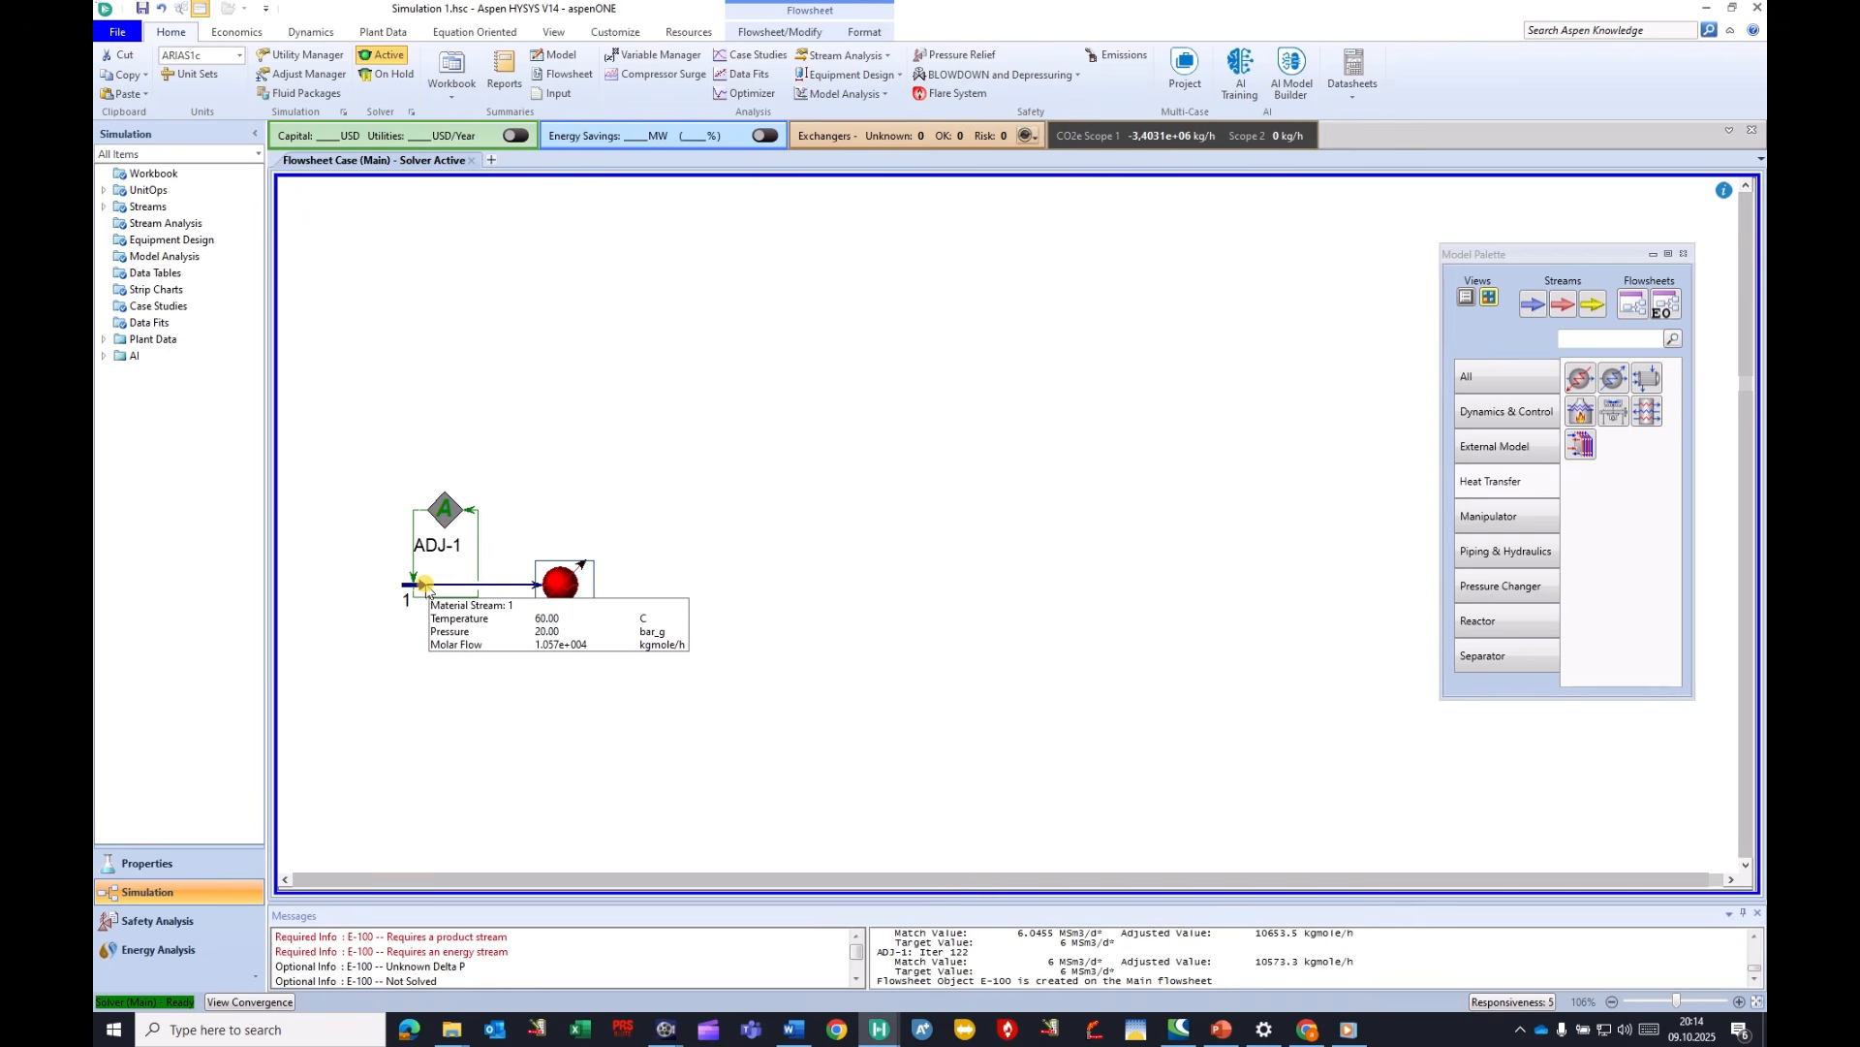
{"action": "left_click", "coordinate": [436, 586]}
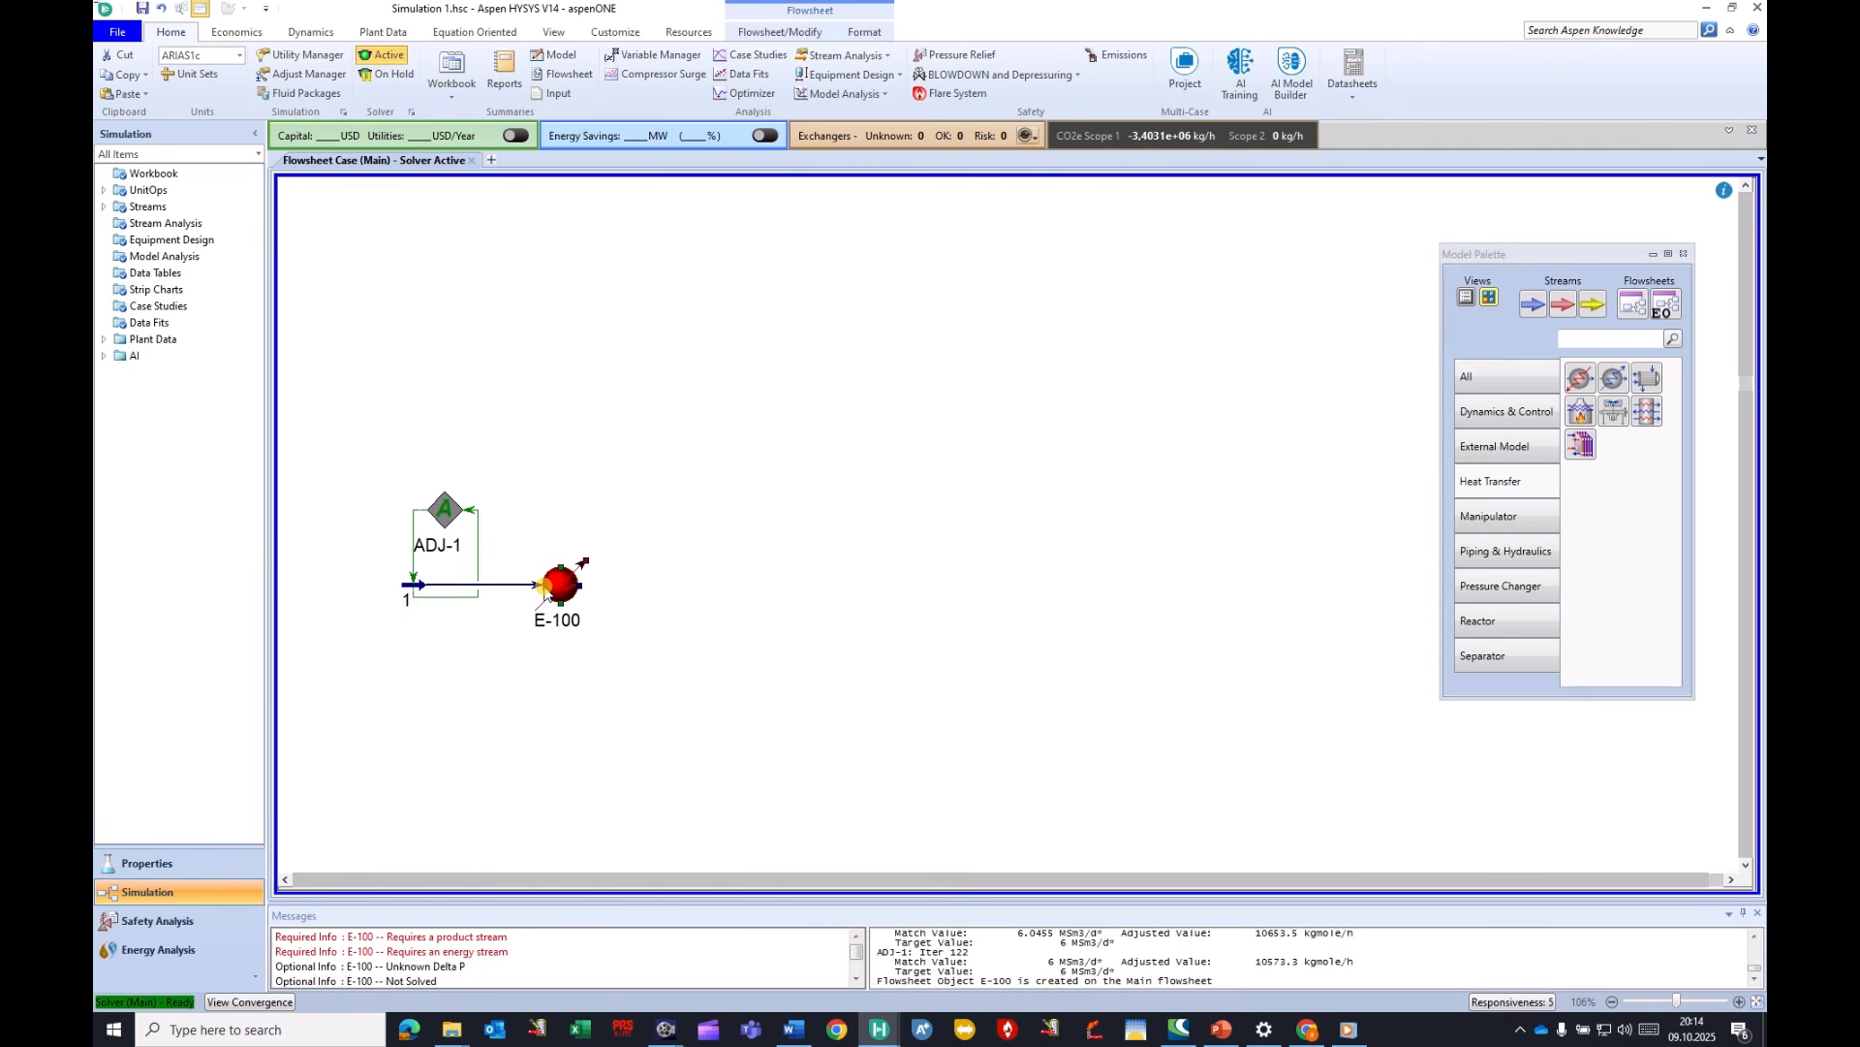
Open cooler E-100's connections, keep stream 1 as the inlet and create outlet stream 2.
{"action": "double_click", "coordinate": [561, 586]}
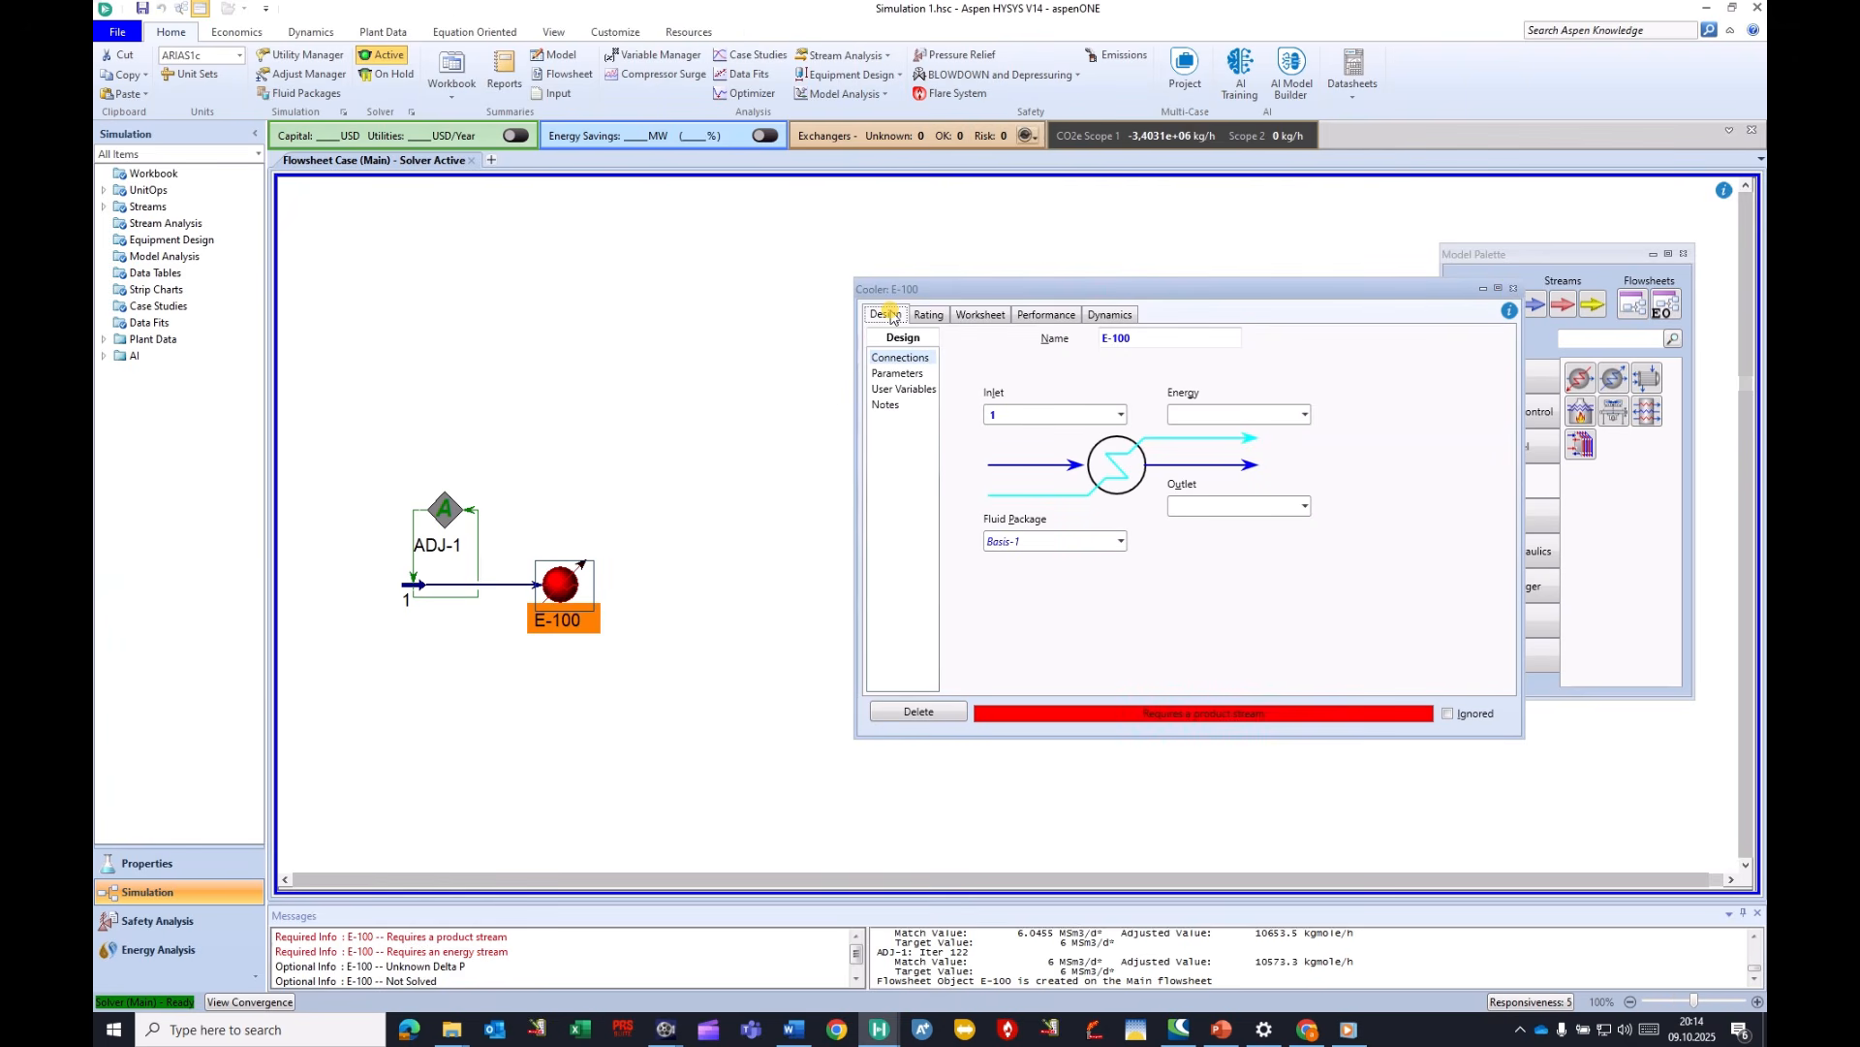
{"action": "left_click", "coordinate": [1120, 414]}
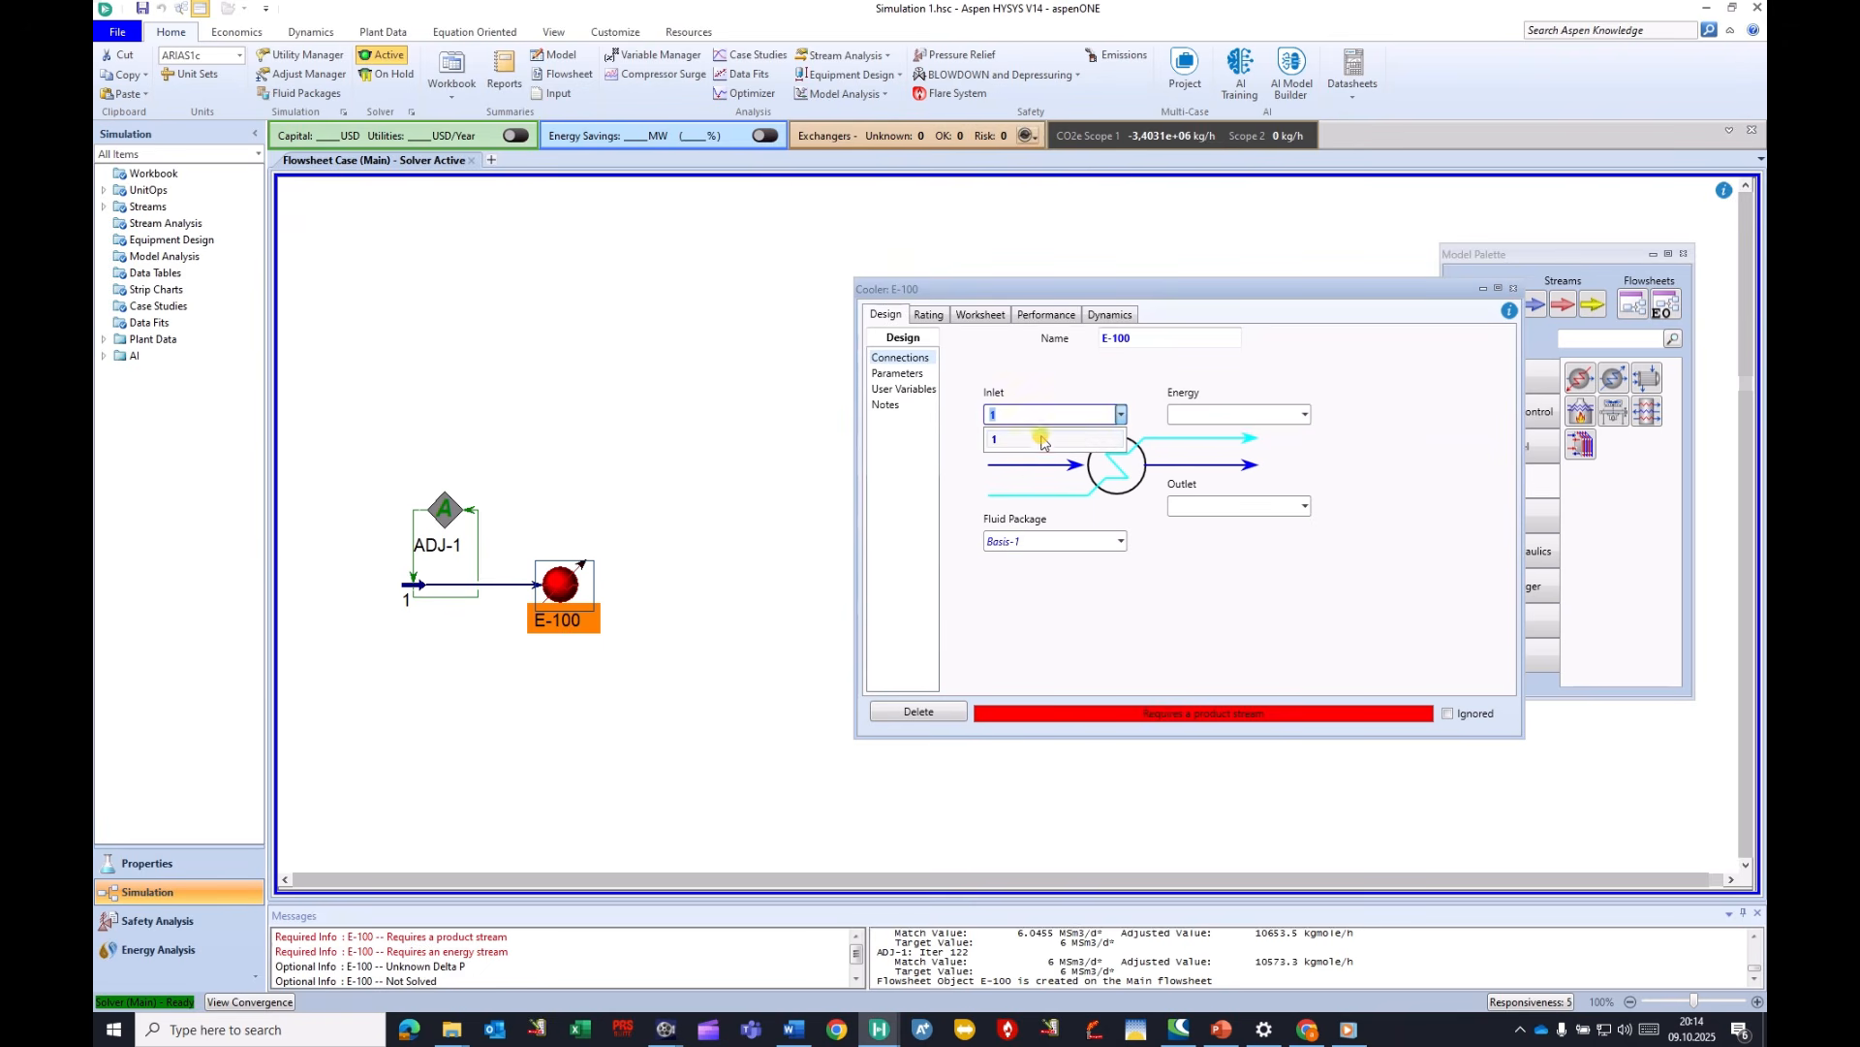
{"action": "left_click", "coordinate": [1042, 443]}
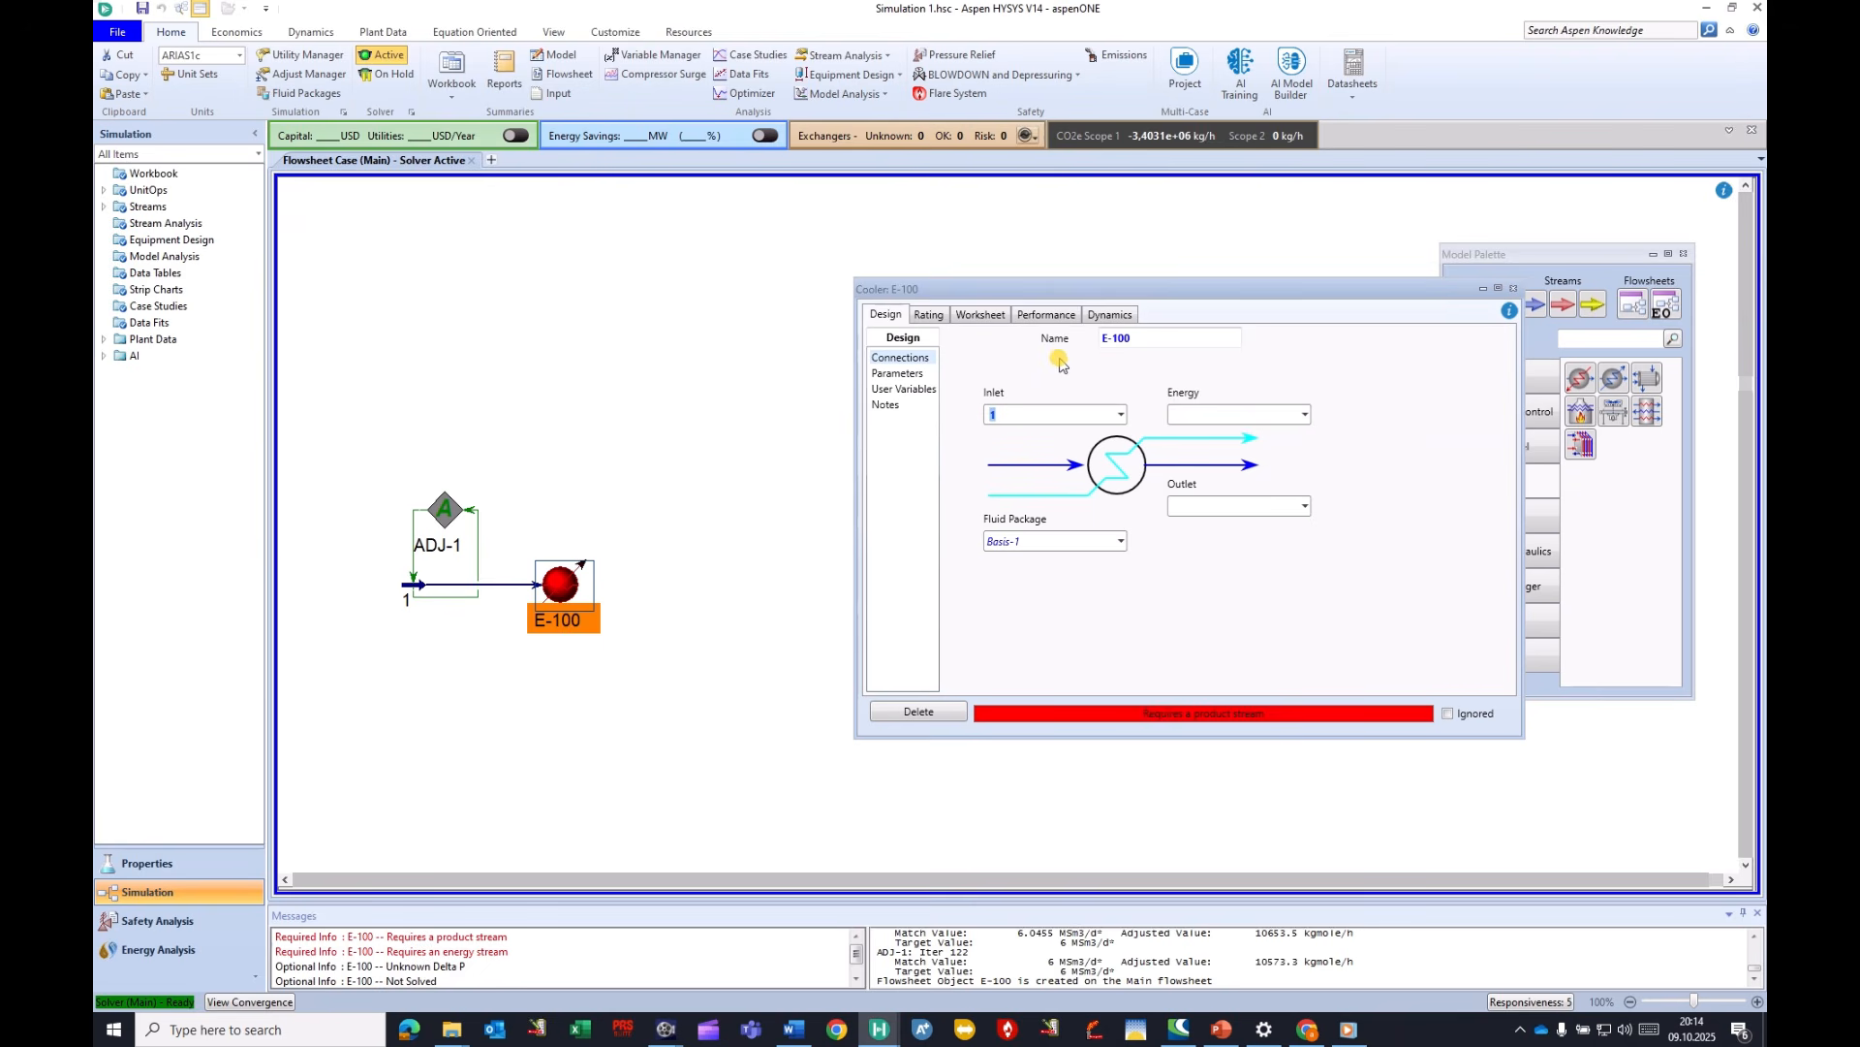
{"action": "left_click", "coordinate": [1205, 502]}
{"action": "key", "text": "Return"}
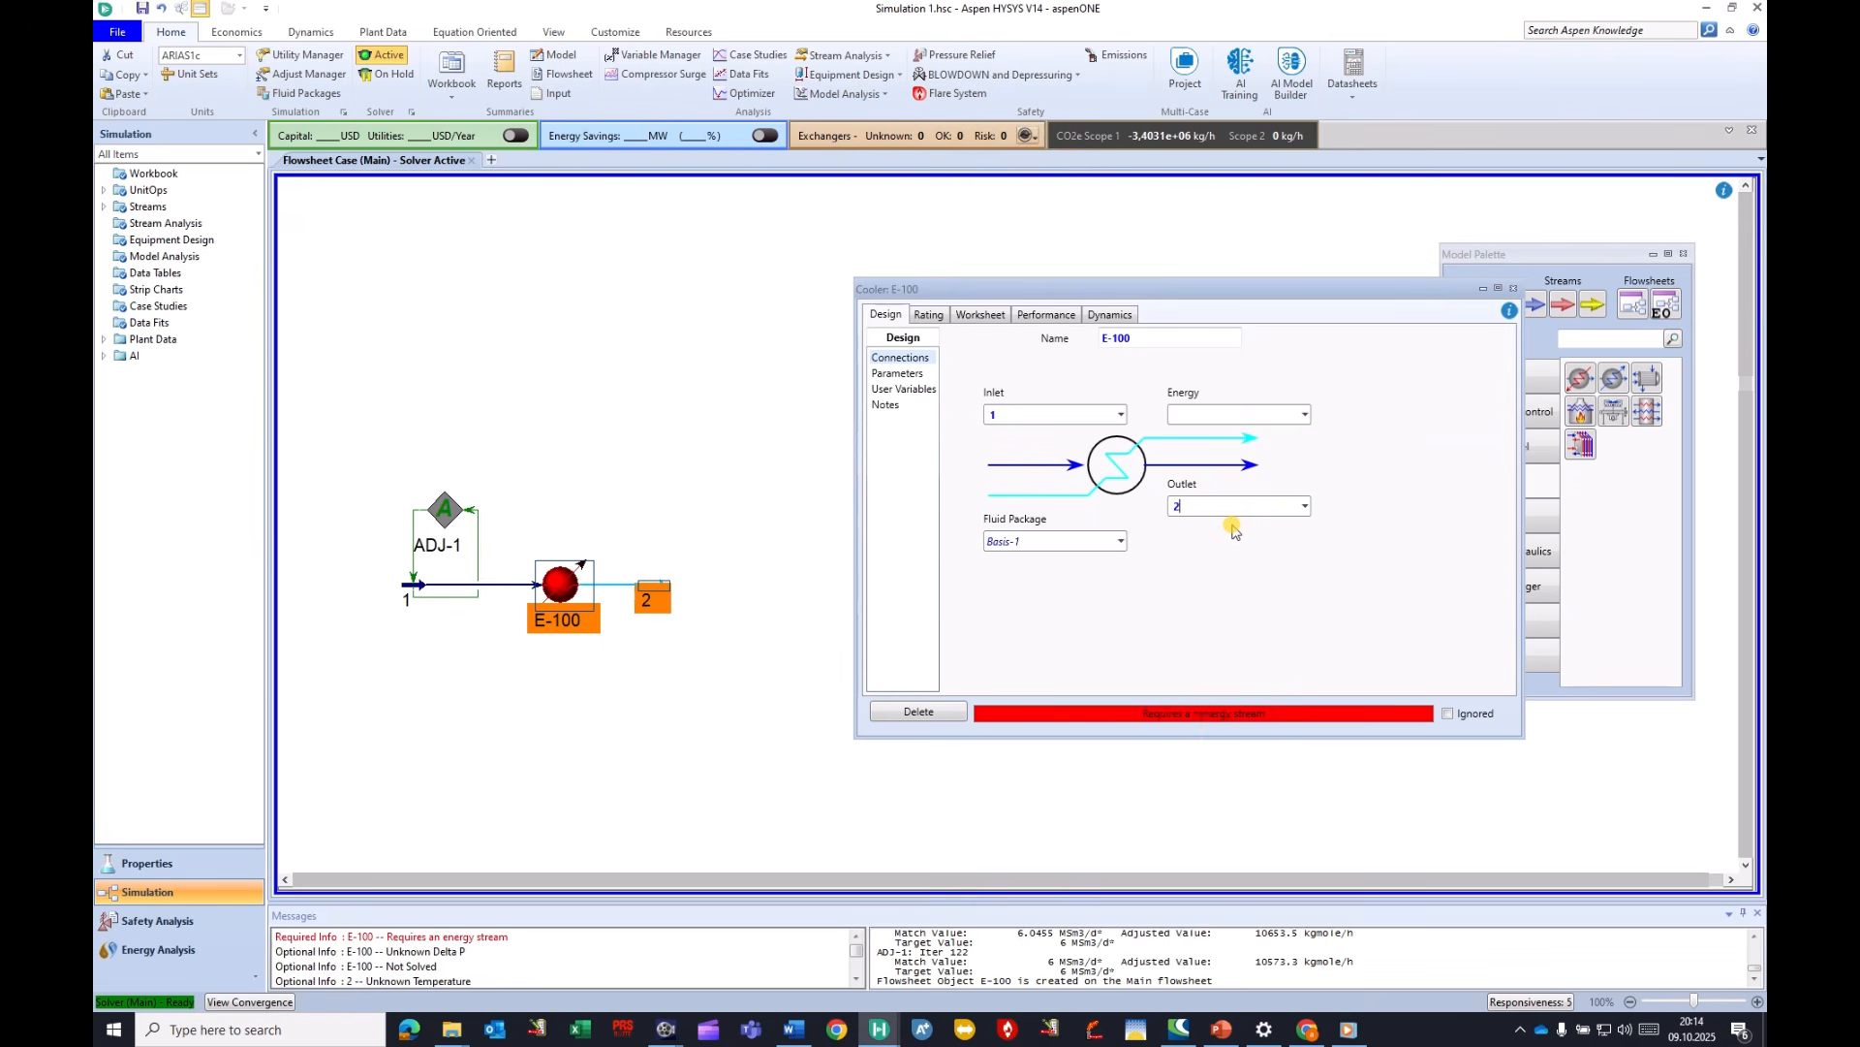
Give the cooler an energy stream, first entered as 3 and replaced with Q-100.
{"action": "left_click", "coordinate": [1208, 413]}
{"action": "type", "text": "3"}
{"action": "key", "text": "Return"}
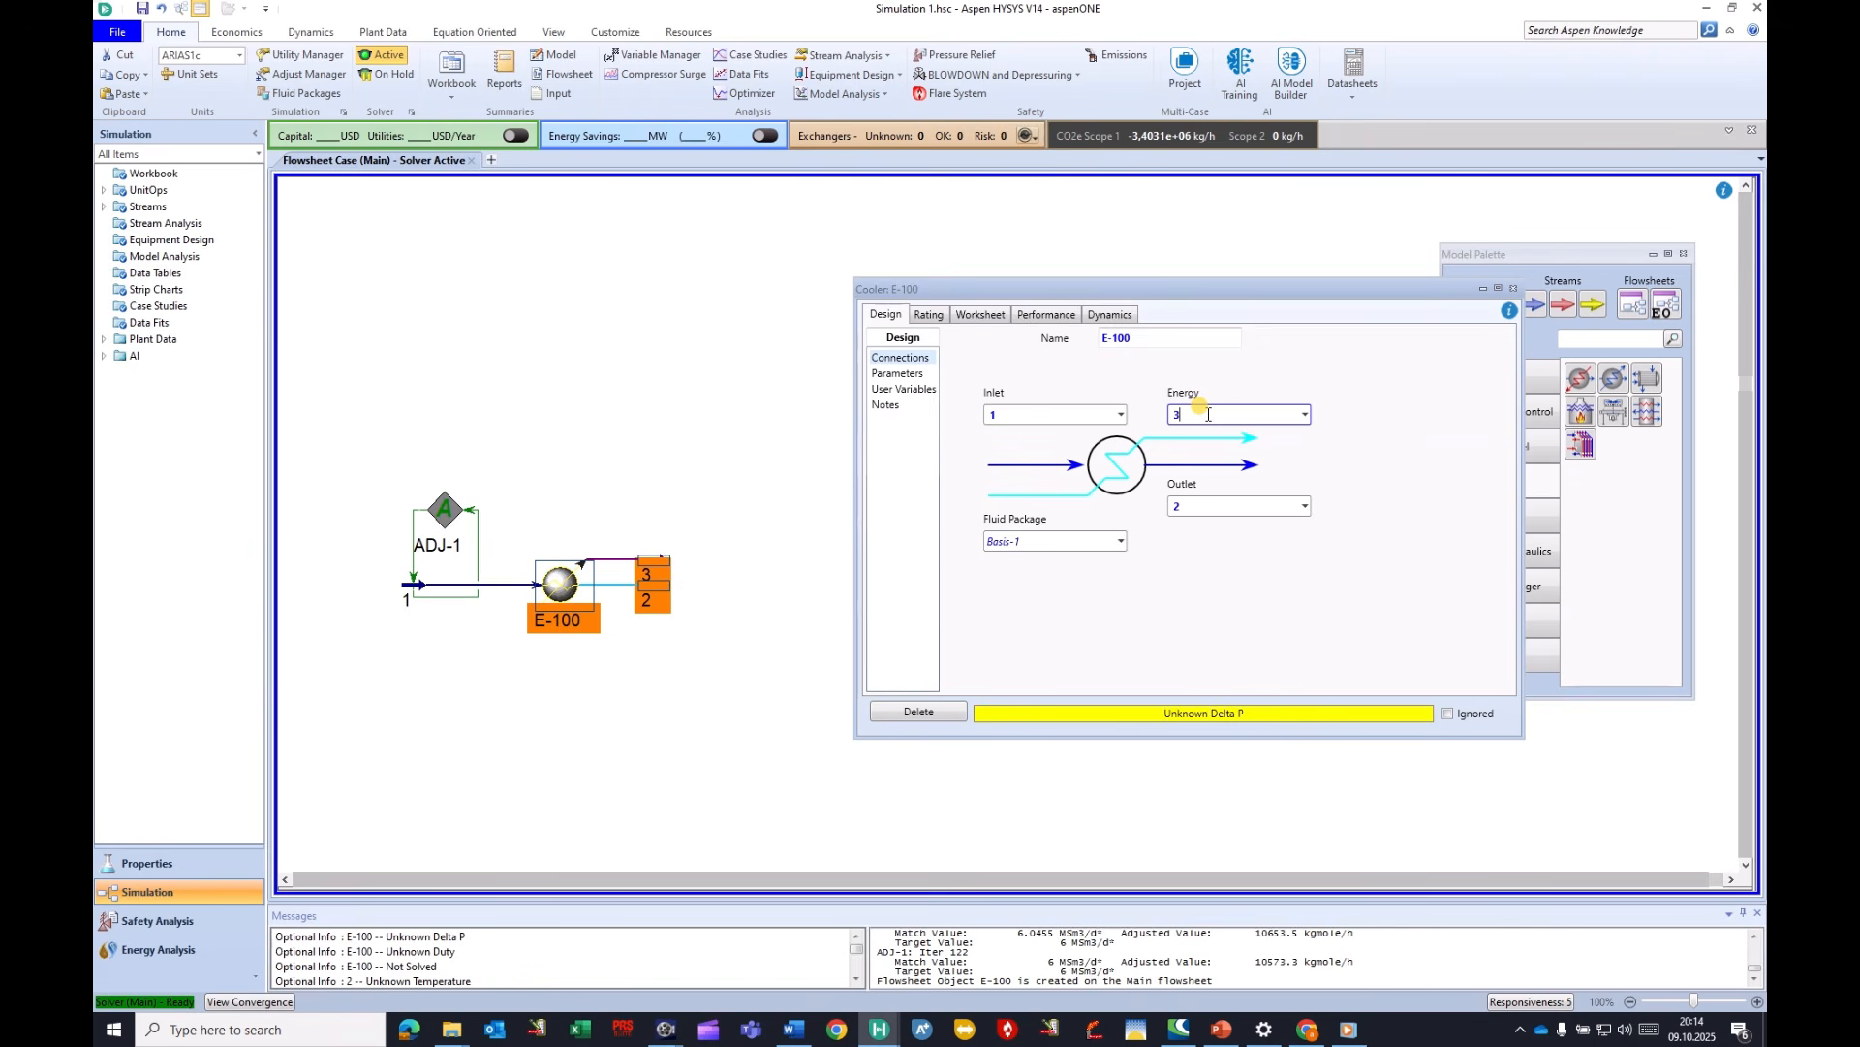
{"action": "left_click_drag", "start_coordinate": [1193, 415], "coordinate": [1171, 418]}
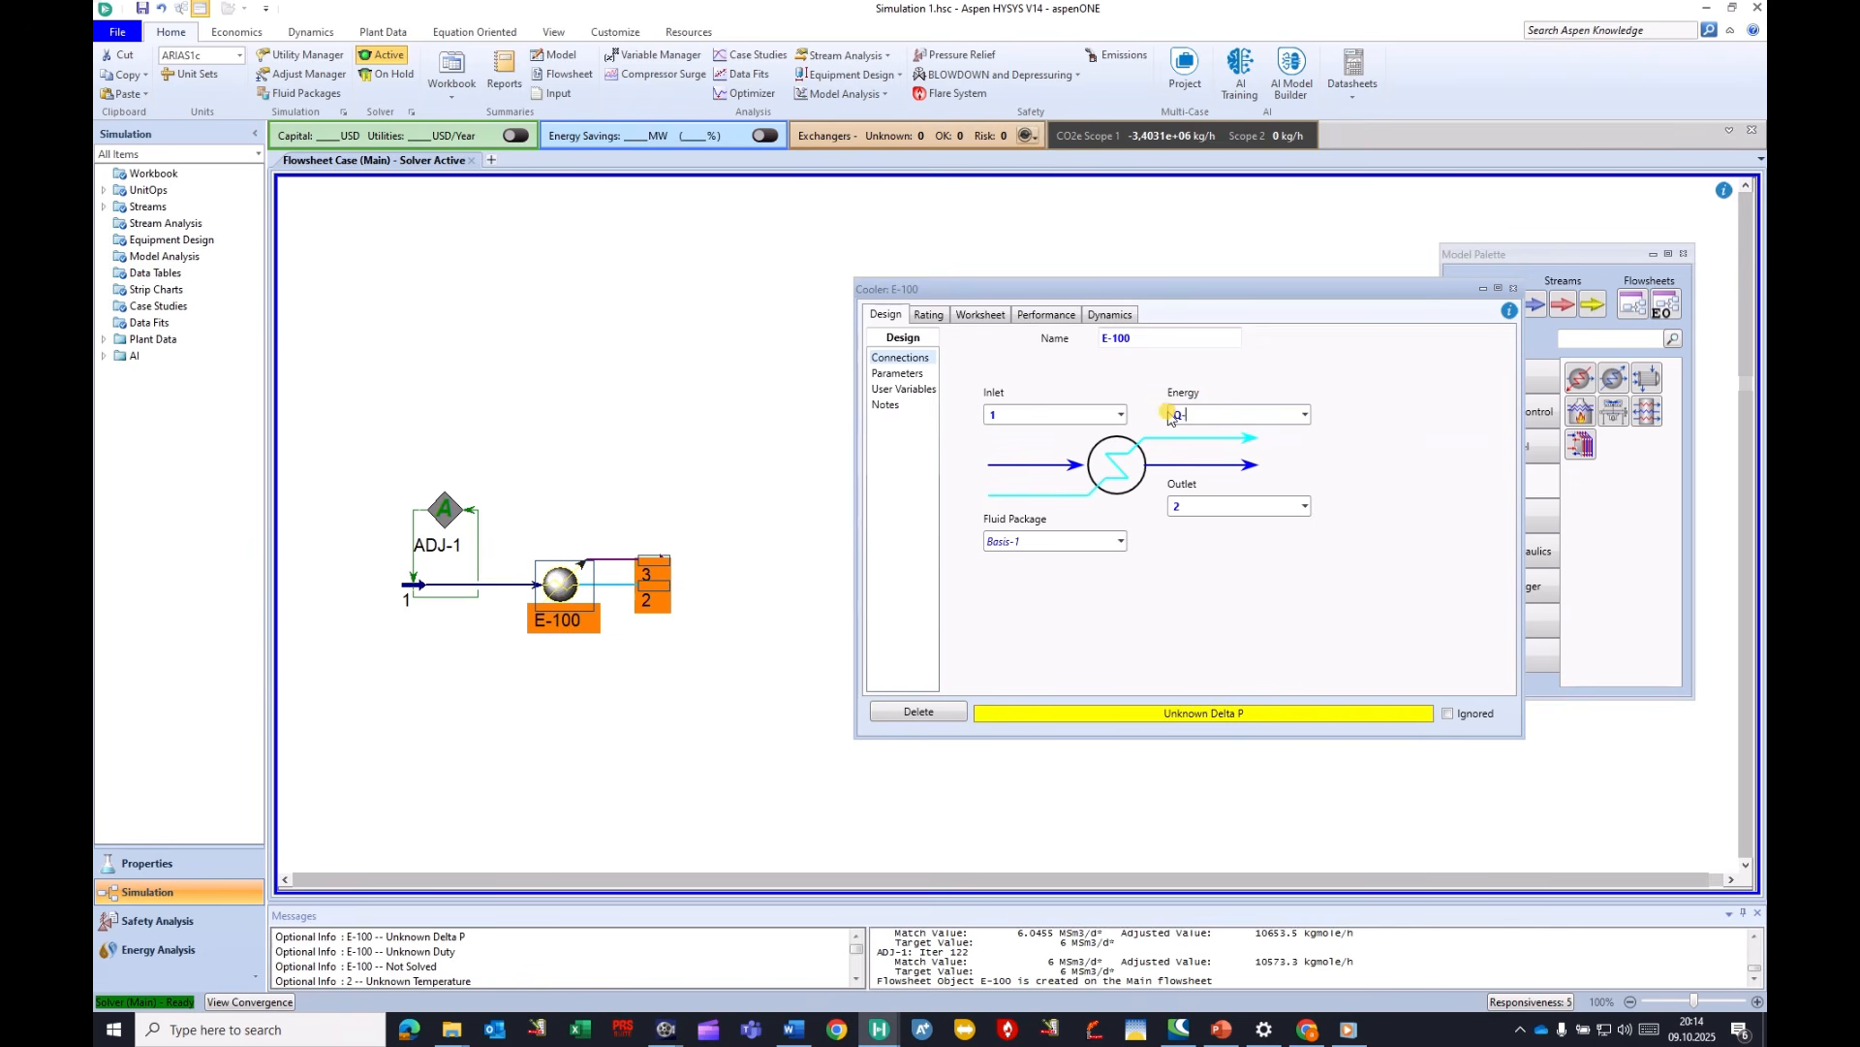
{"action": "type", "text": "Q-100"}
{"action": "key", "text": "Return"}
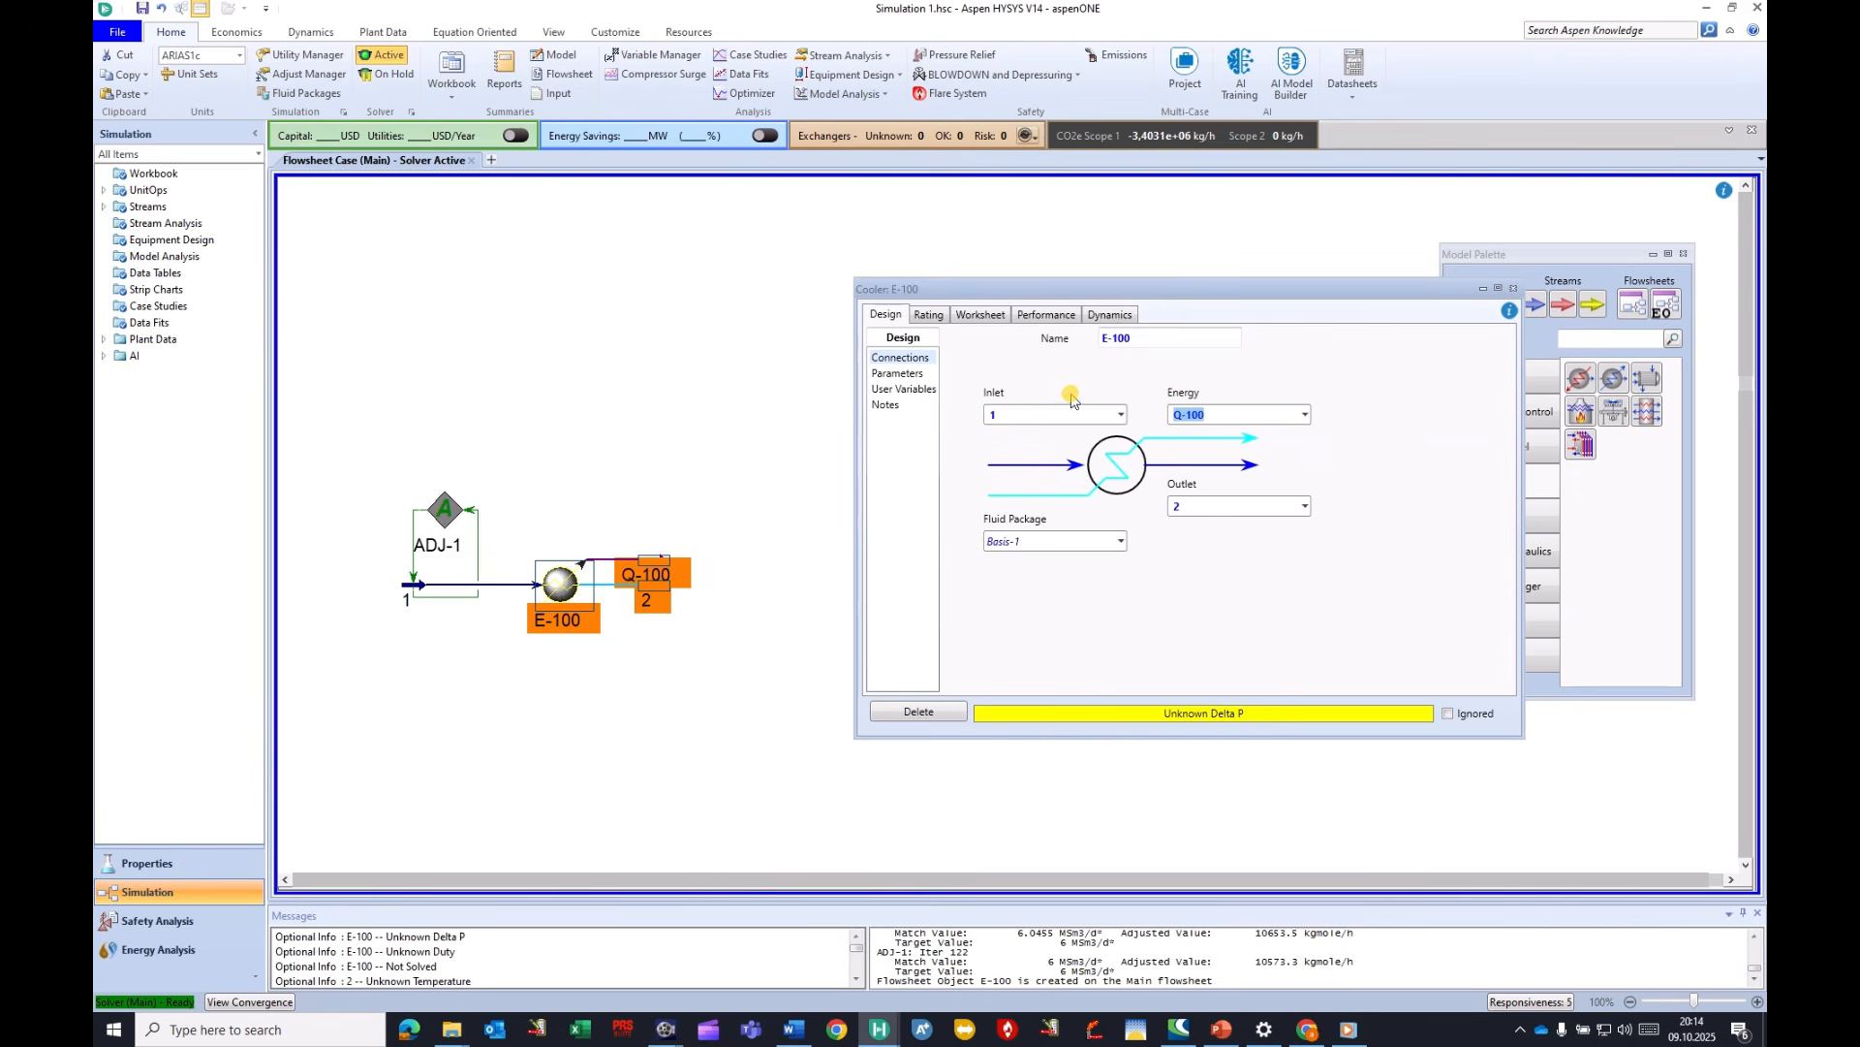
Spread streams Q-100 and 2 apart beside the cooler and delete the leftover energy stream 3.
{"action": "left_click", "coordinate": [652, 562]}
{"action": "left_click_drag", "start_coordinate": [654, 563], "coordinate": [724, 589]}
{"action": "left_click", "coordinate": [656, 561]}
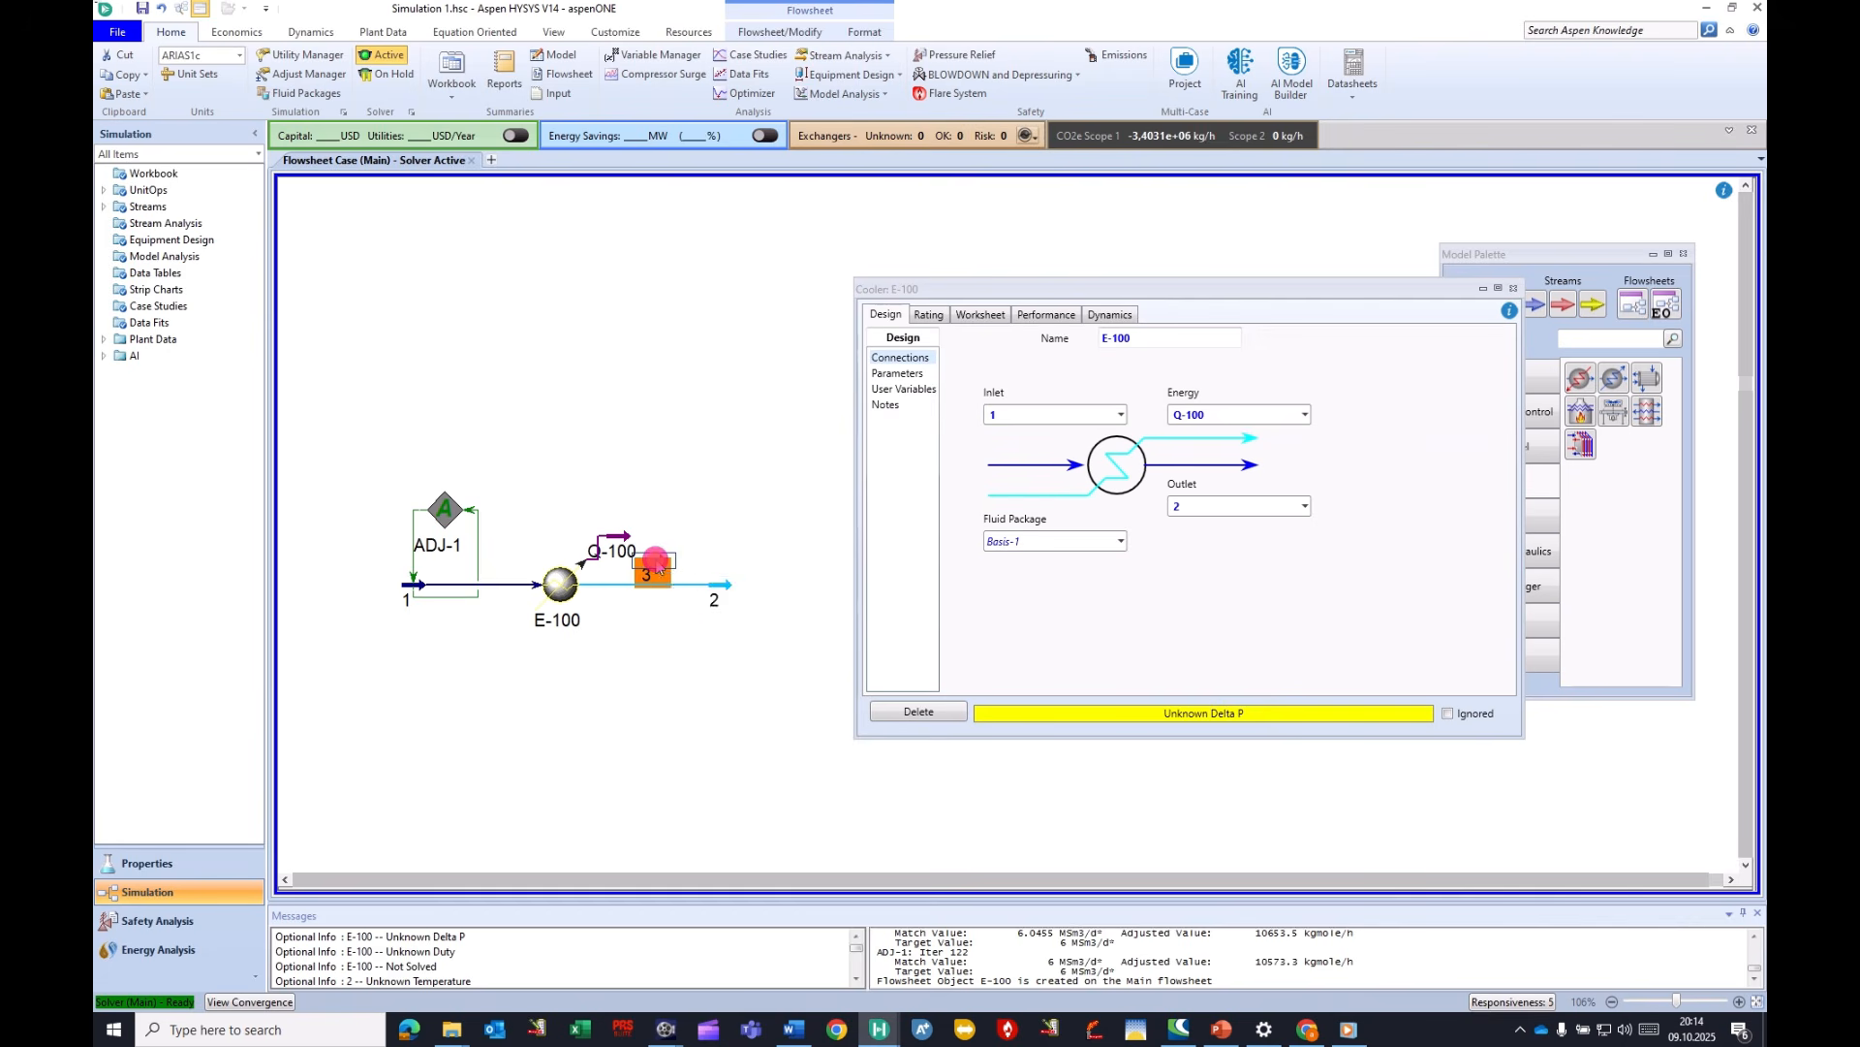
{"action": "key", "text": "Delete"}
{"action": "key", "text": "Return"}
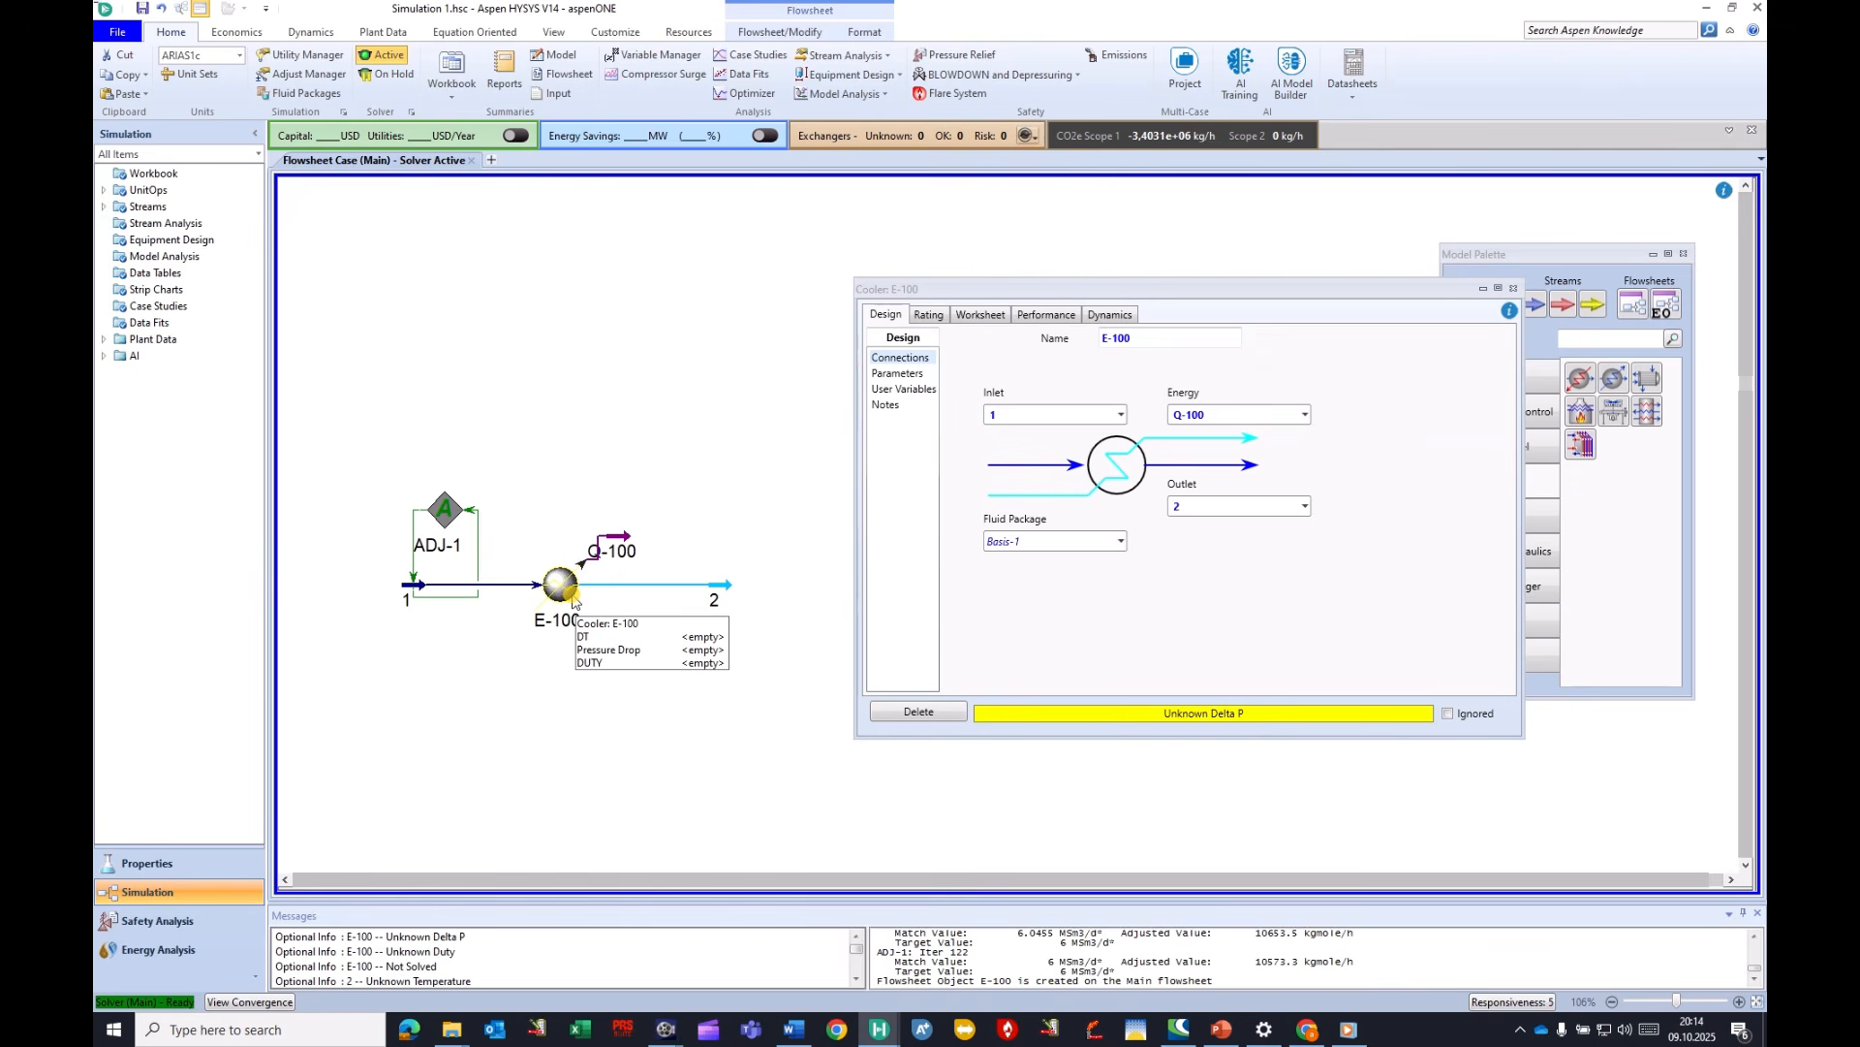
Set the pressure drop (Delta P) of cooler E-100 to 0.7 bar and close its properties.
{"action": "left_click", "coordinate": [933, 317]}
{"action": "left_click", "coordinate": [885, 316]}
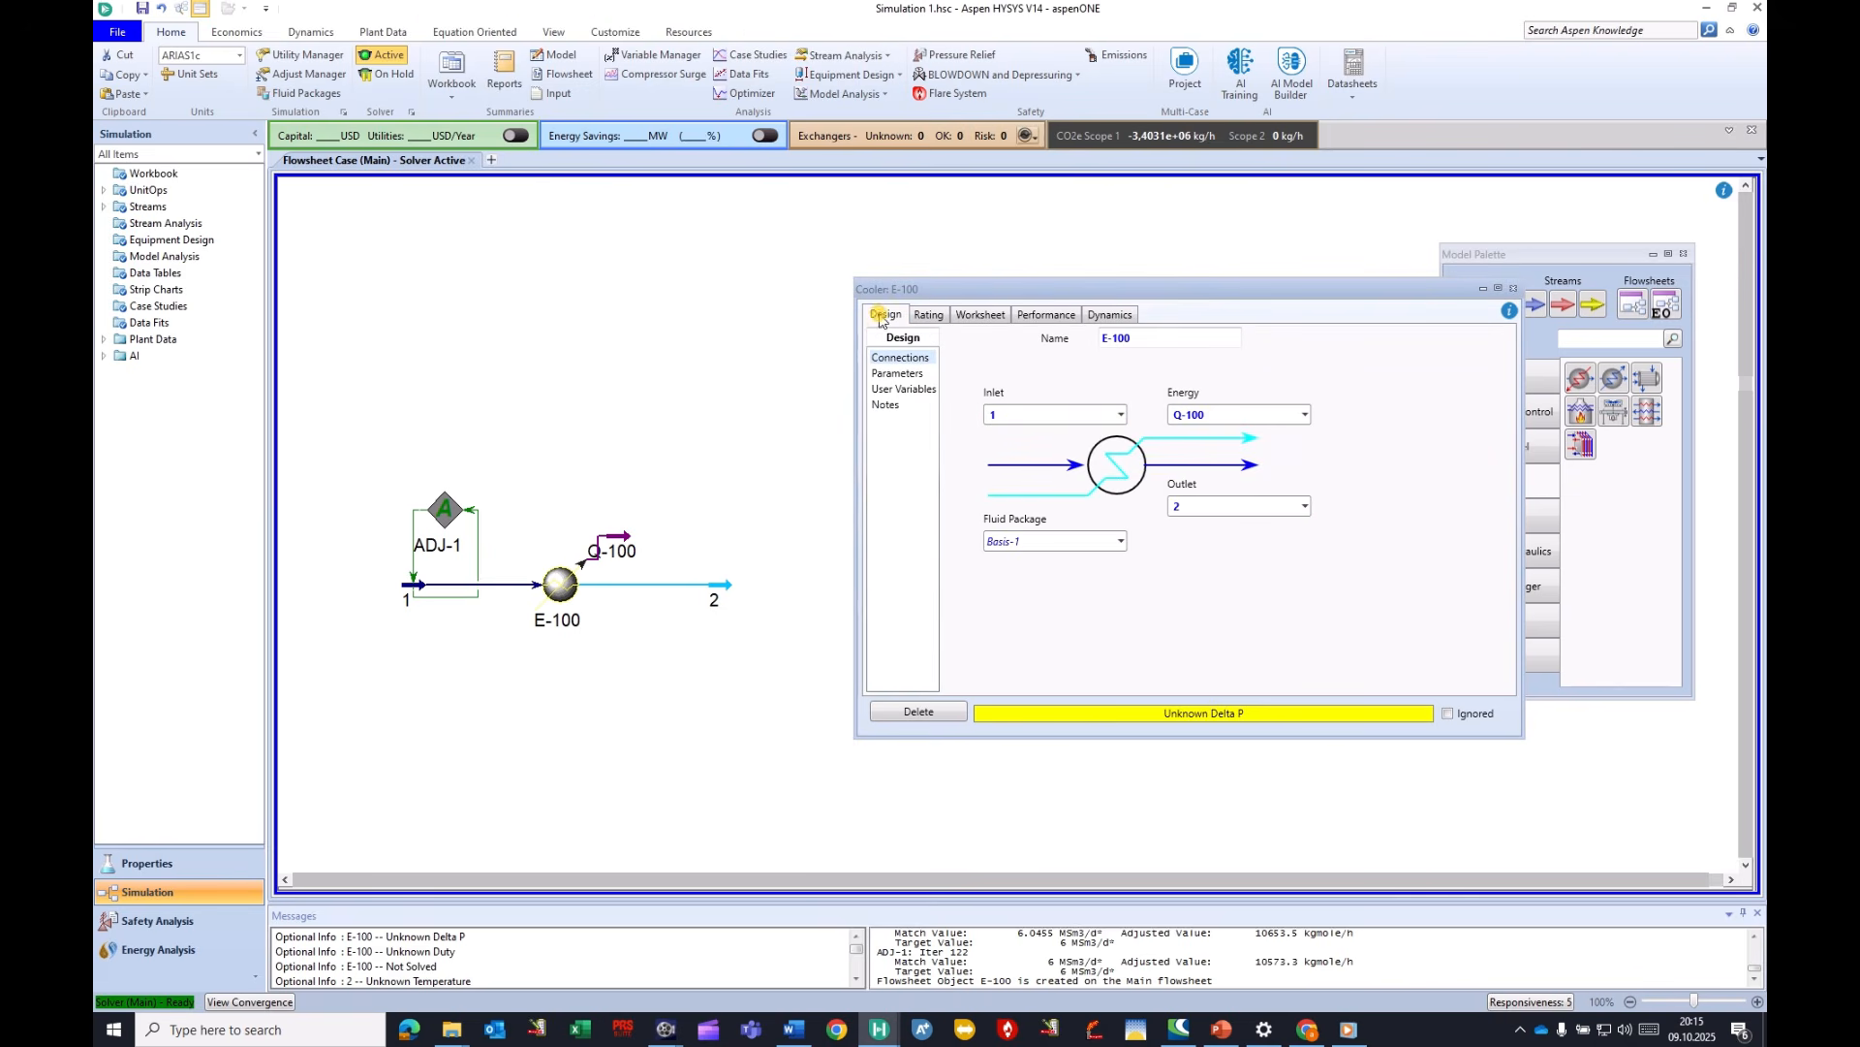
{"action": "left_click", "coordinate": [898, 373]}
{"action": "left_click", "coordinate": [1015, 364]}
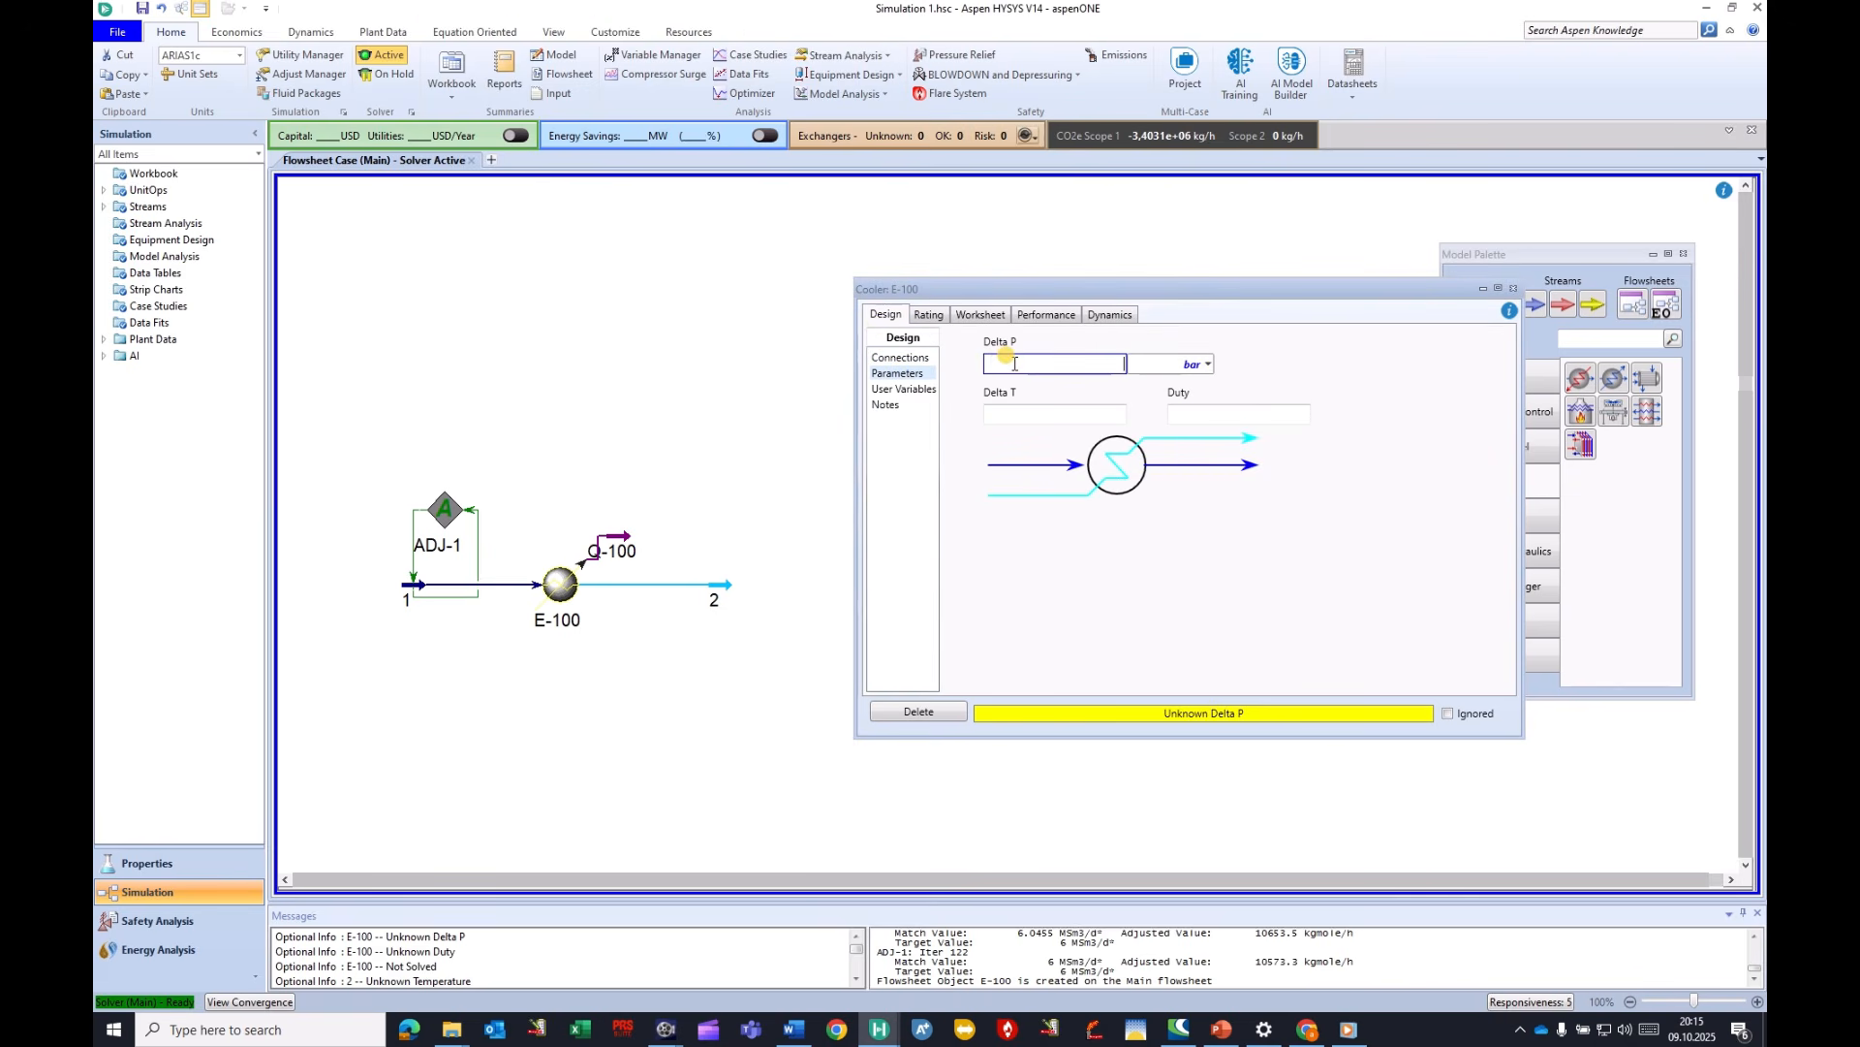
{"action": "key", "text": "Return"}
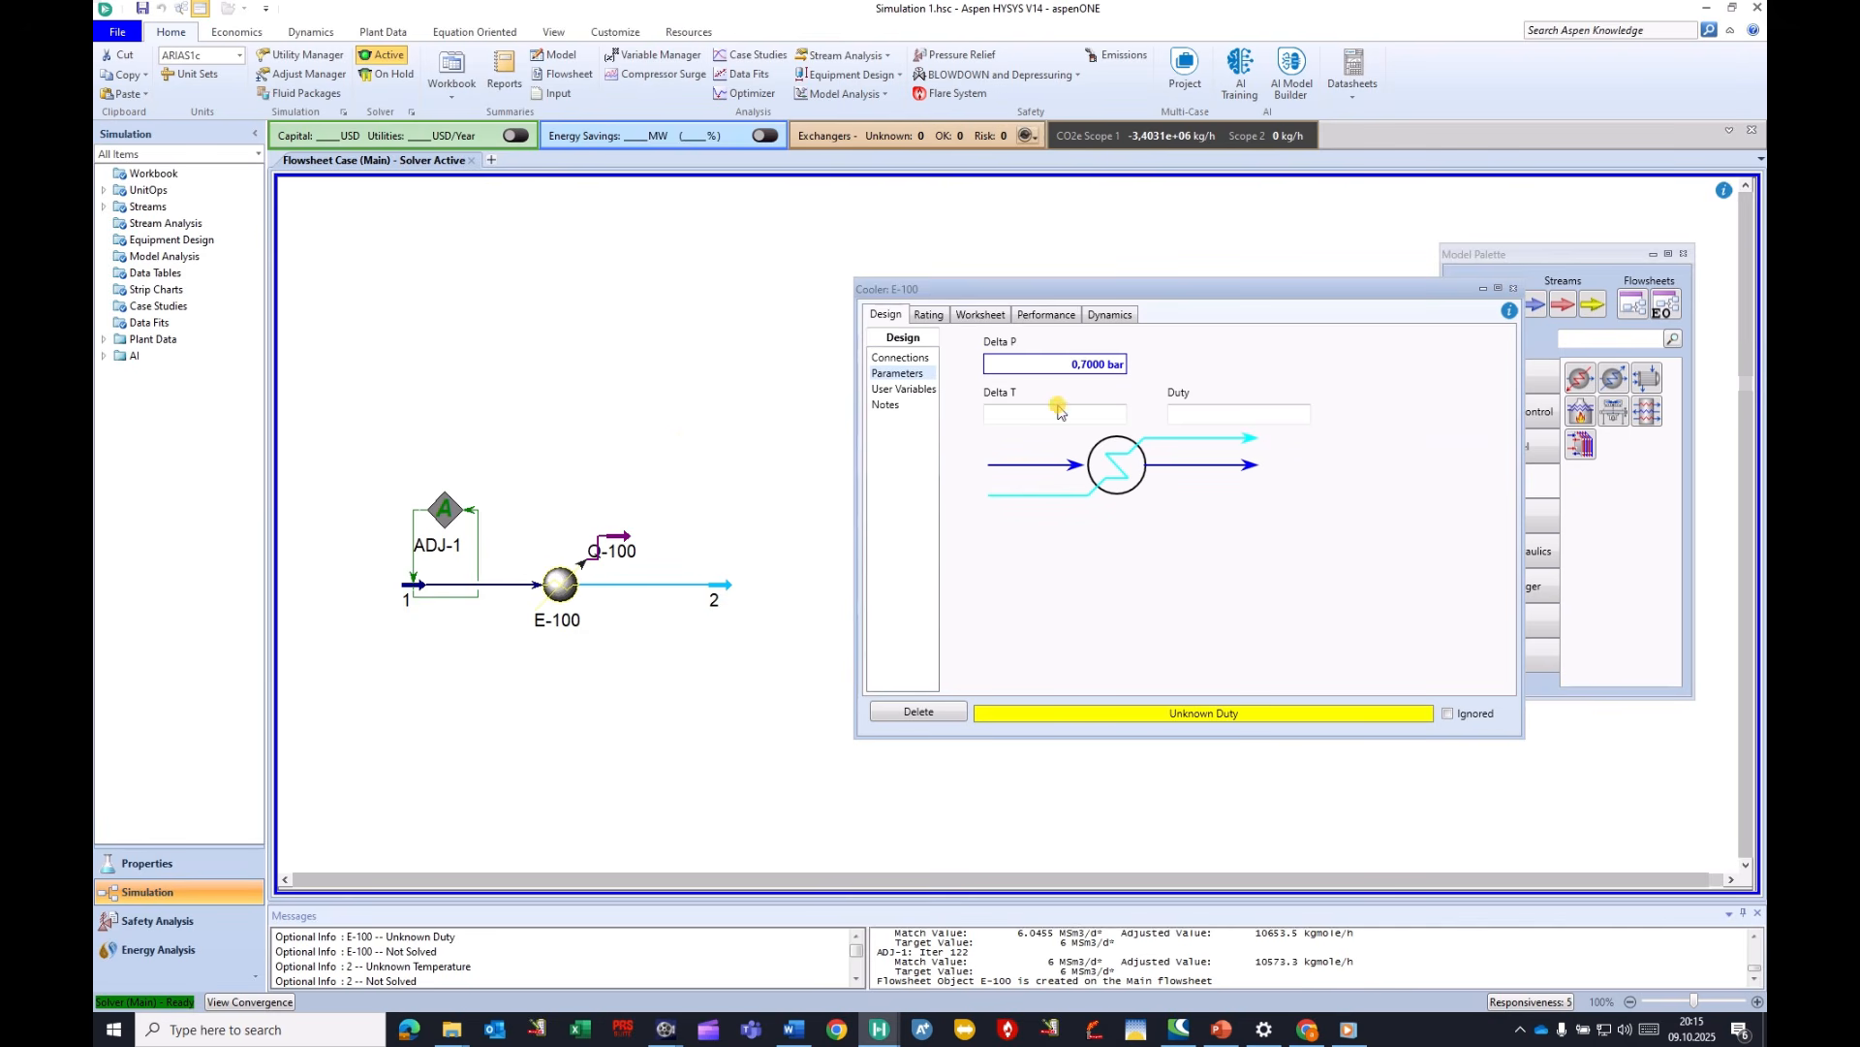
{"action": "left_click", "coordinate": [1512, 288]}
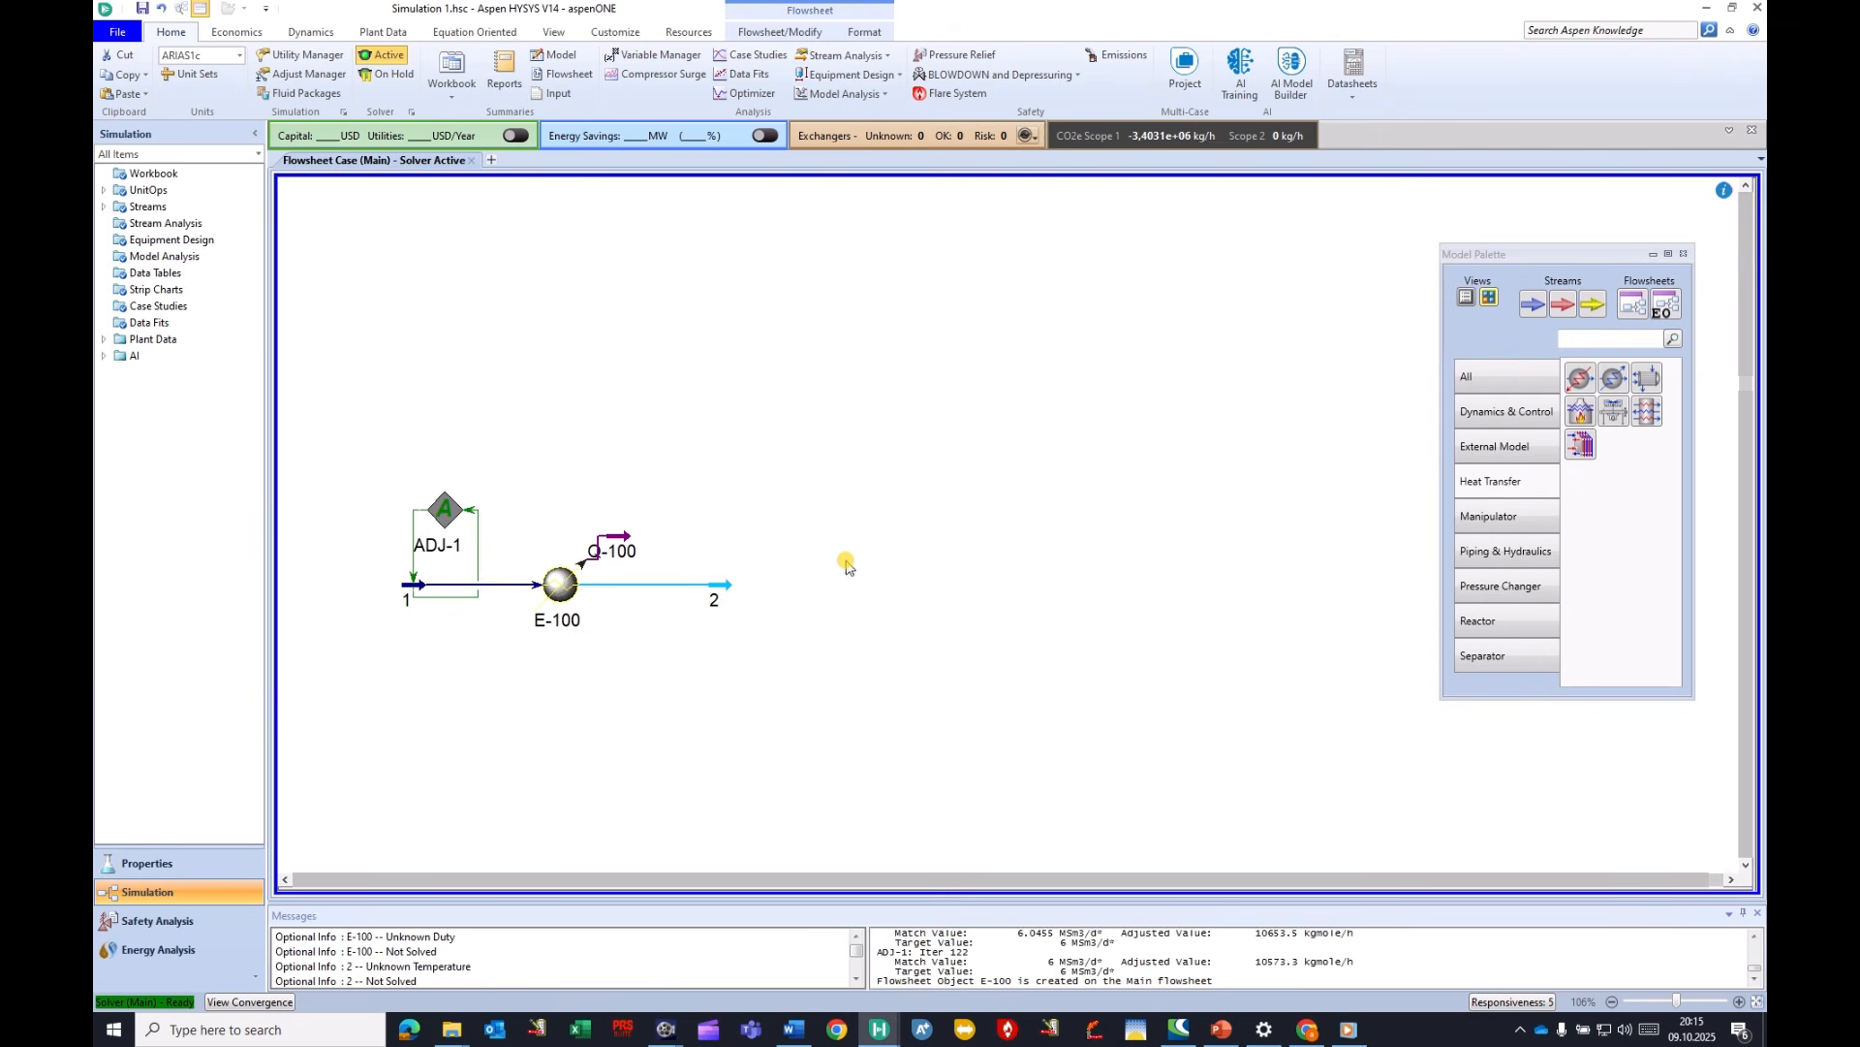
Set the temperature of cooler outlet stream 2 to 25 °C and shift energy stream Q-100 slightly up and away from the cooler.
{"action": "double_click", "coordinate": [718, 586]}
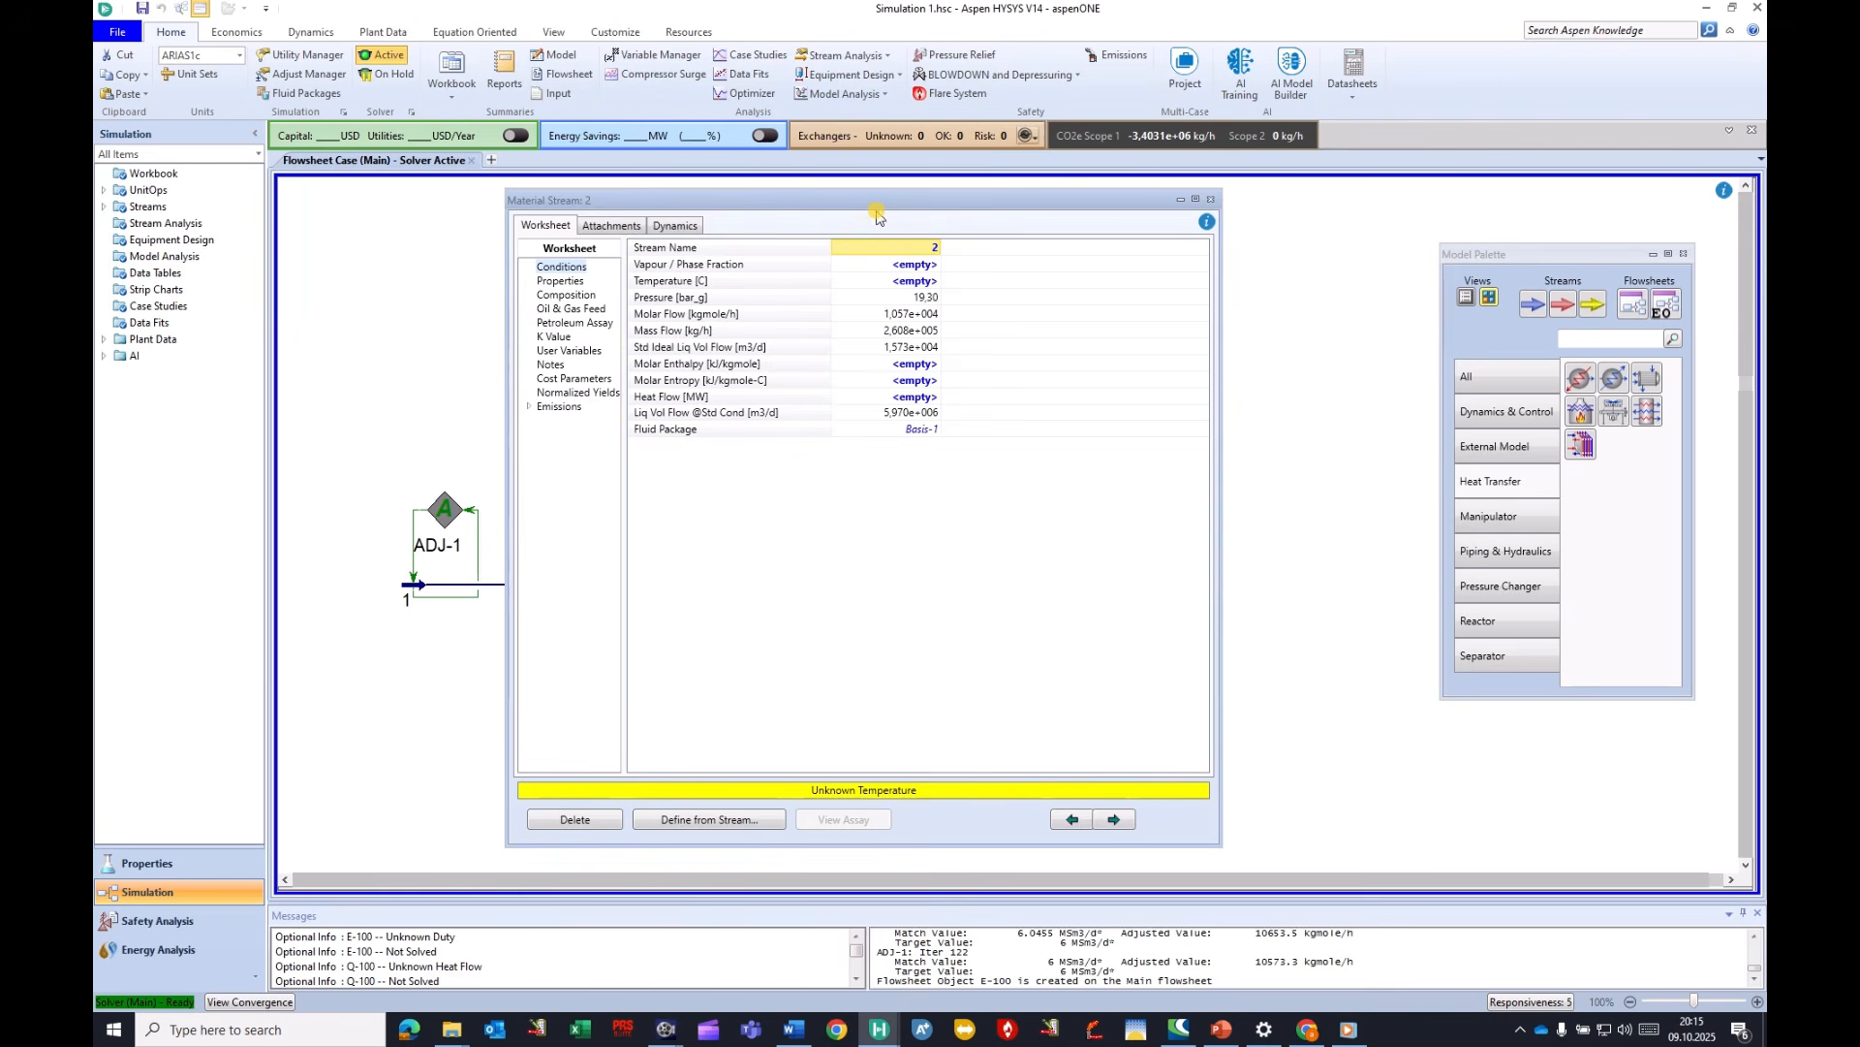
{"action": "left_click_drag", "start_coordinate": [872, 212], "coordinate": [1235, 217]}
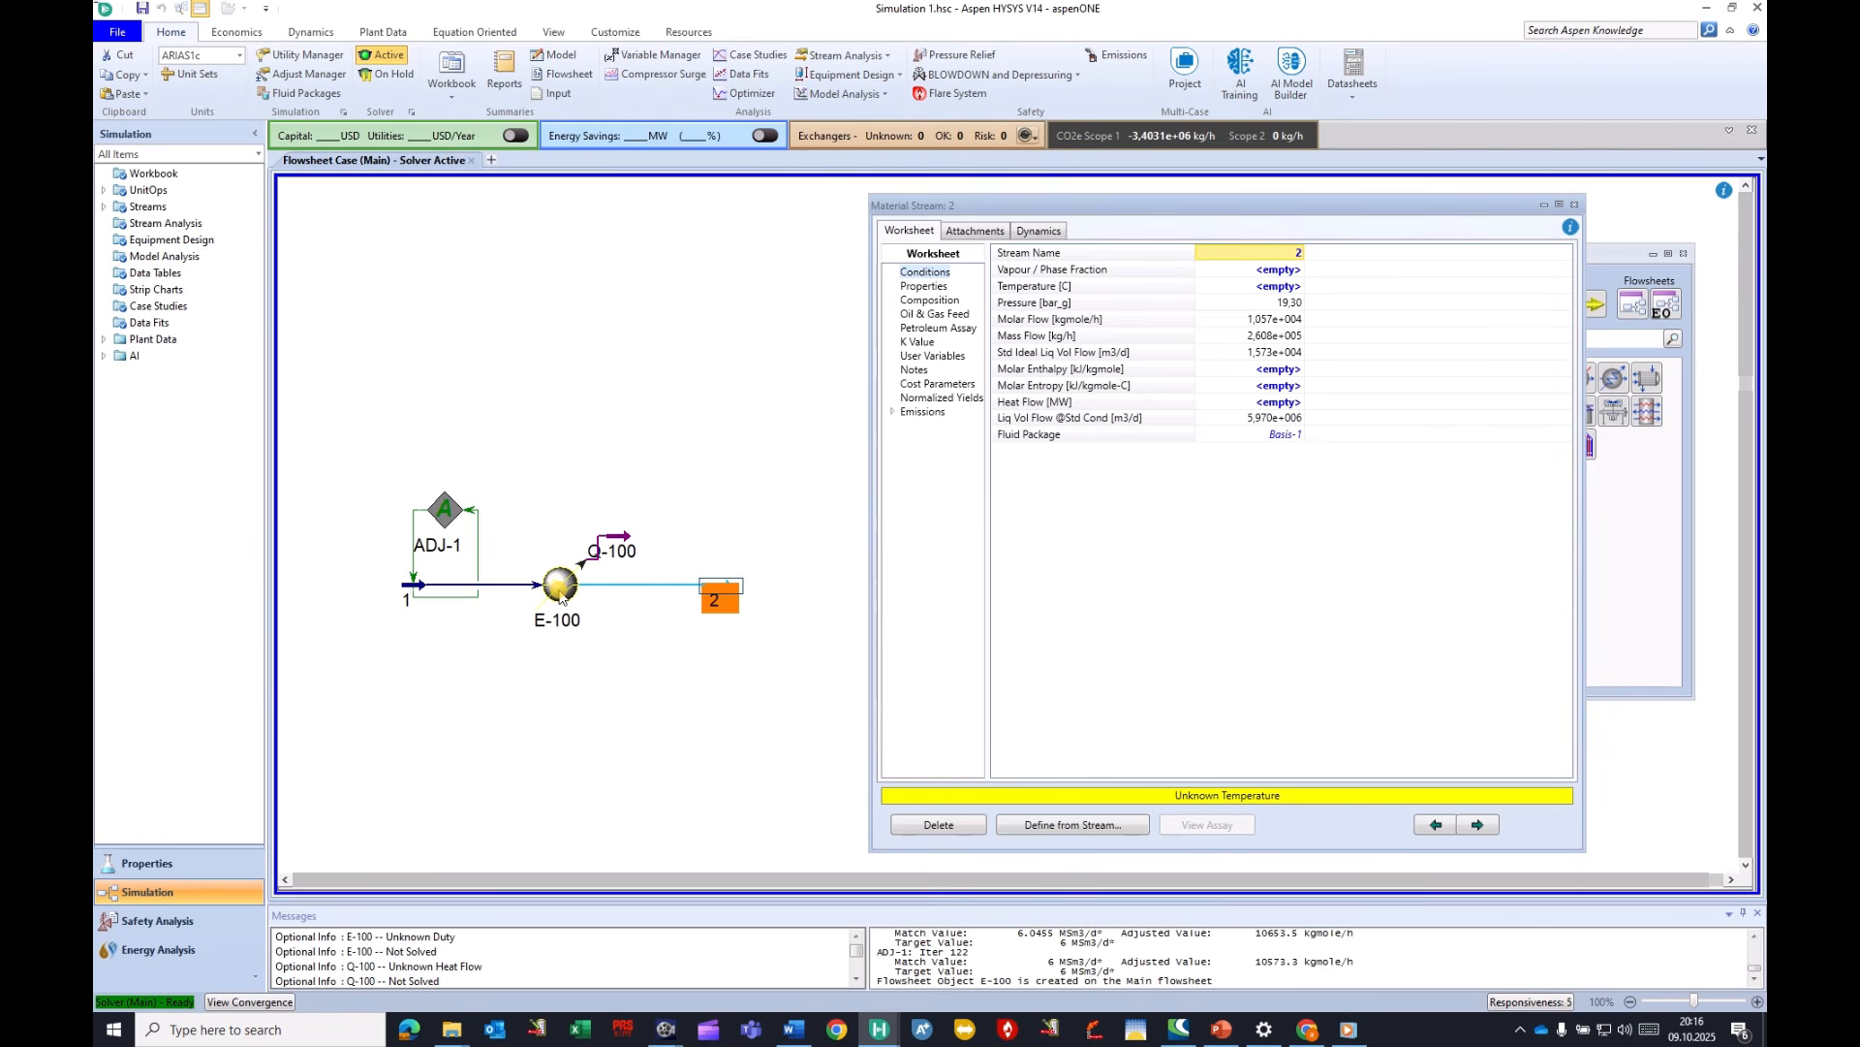
{"action": "left_click", "coordinate": [620, 536]}
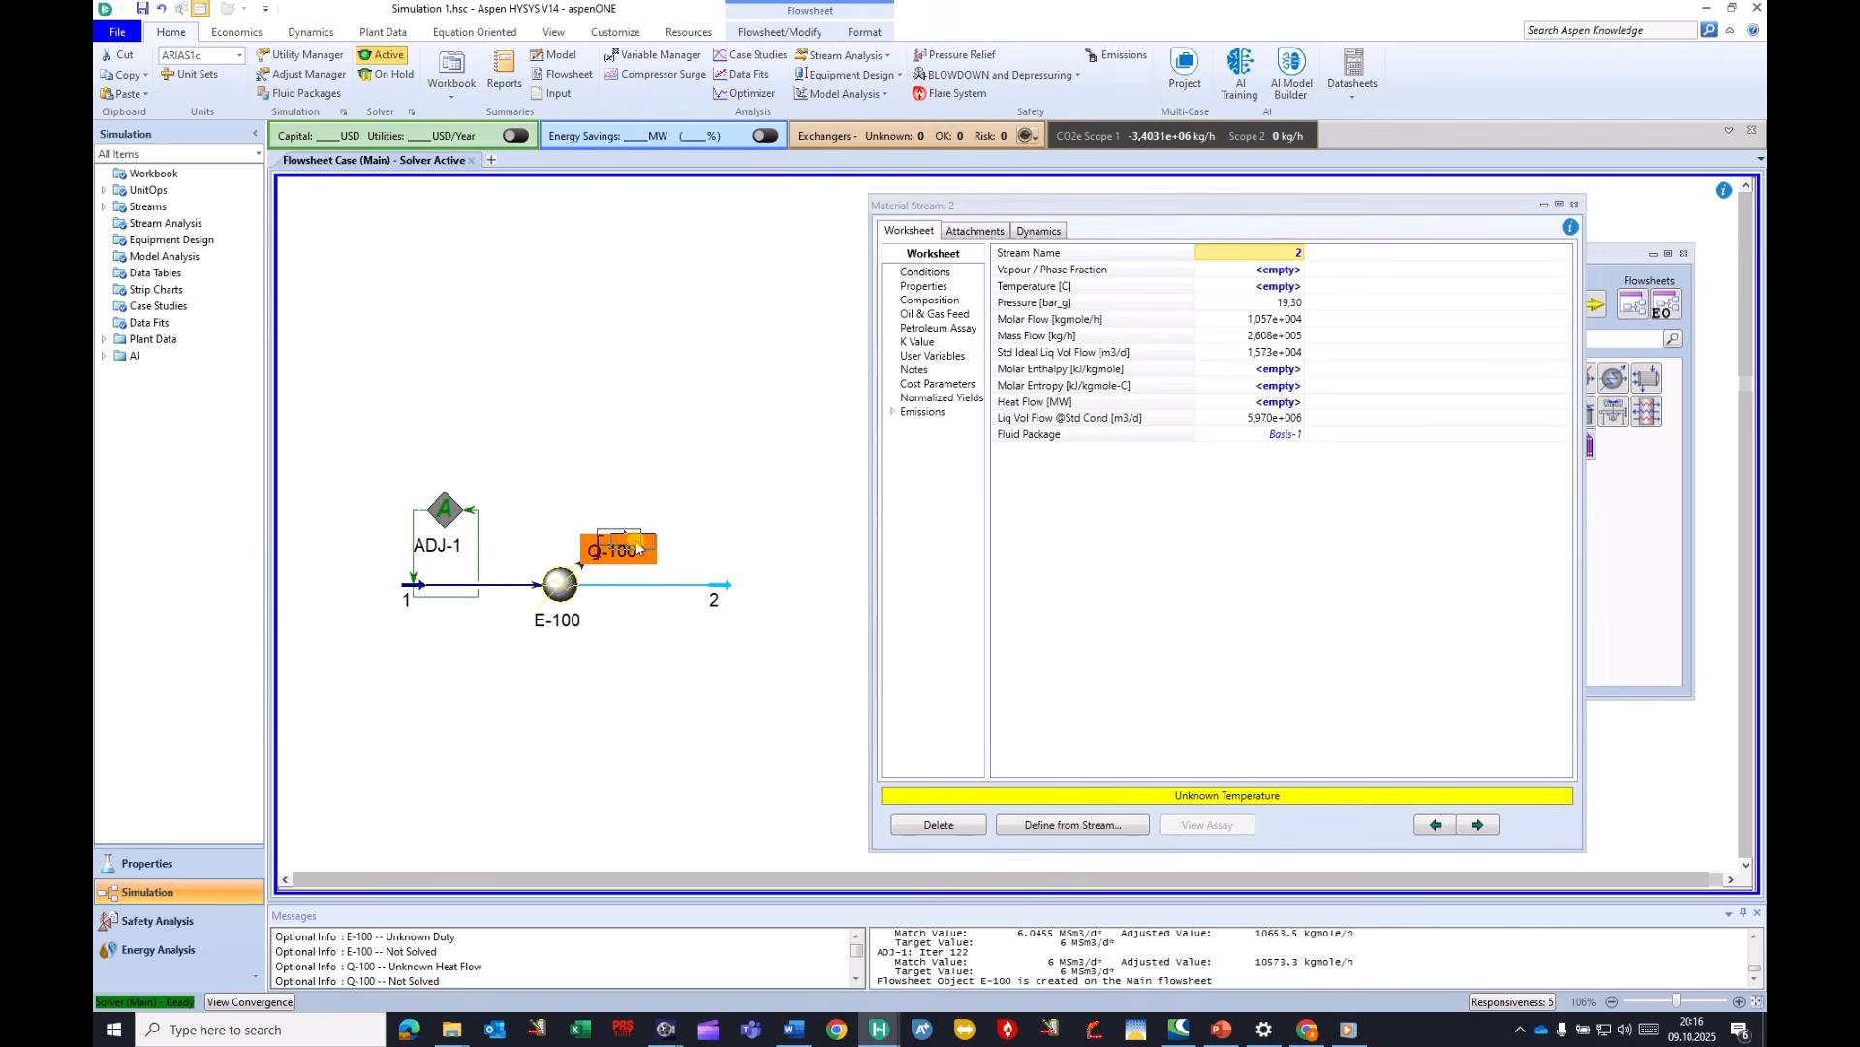
{"action": "left_click_drag", "start_coordinate": [636, 533], "coordinate": [632, 526]}
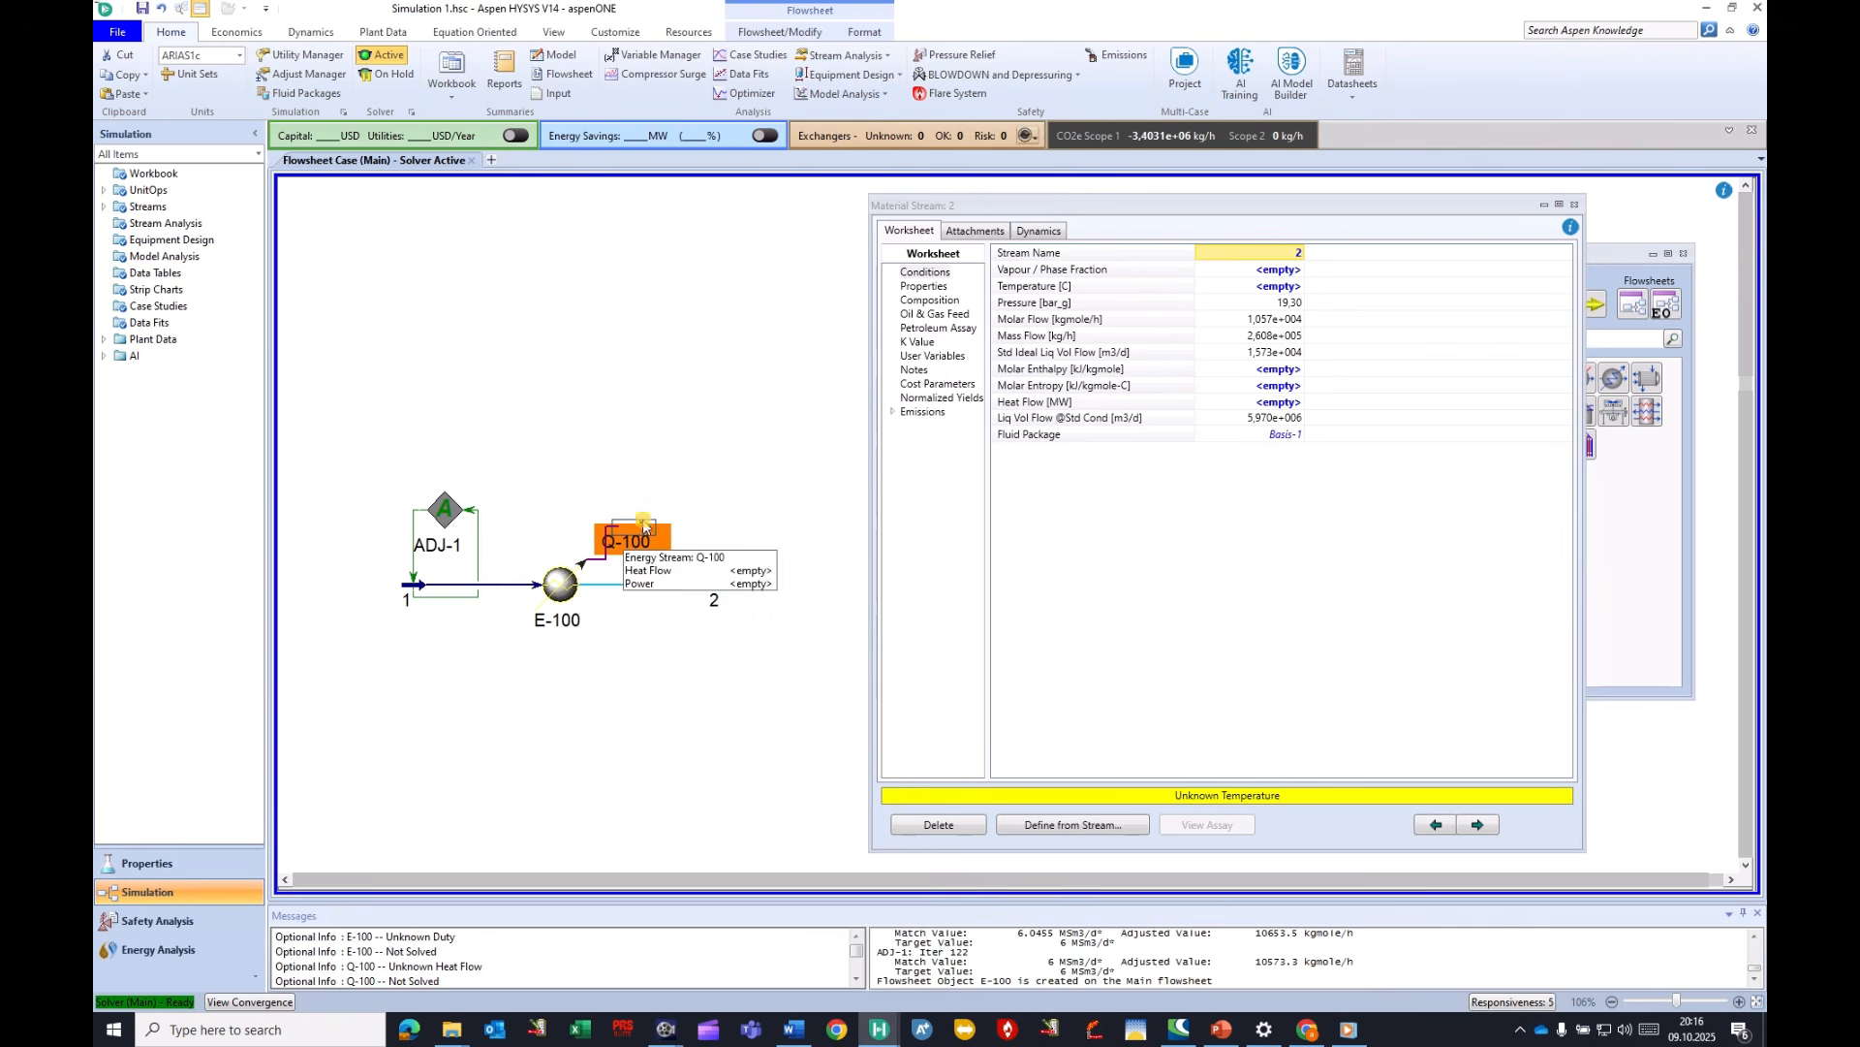
{"action": "left_click", "coordinate": [1265, 291]}
{"action": "type", "text": "25"}
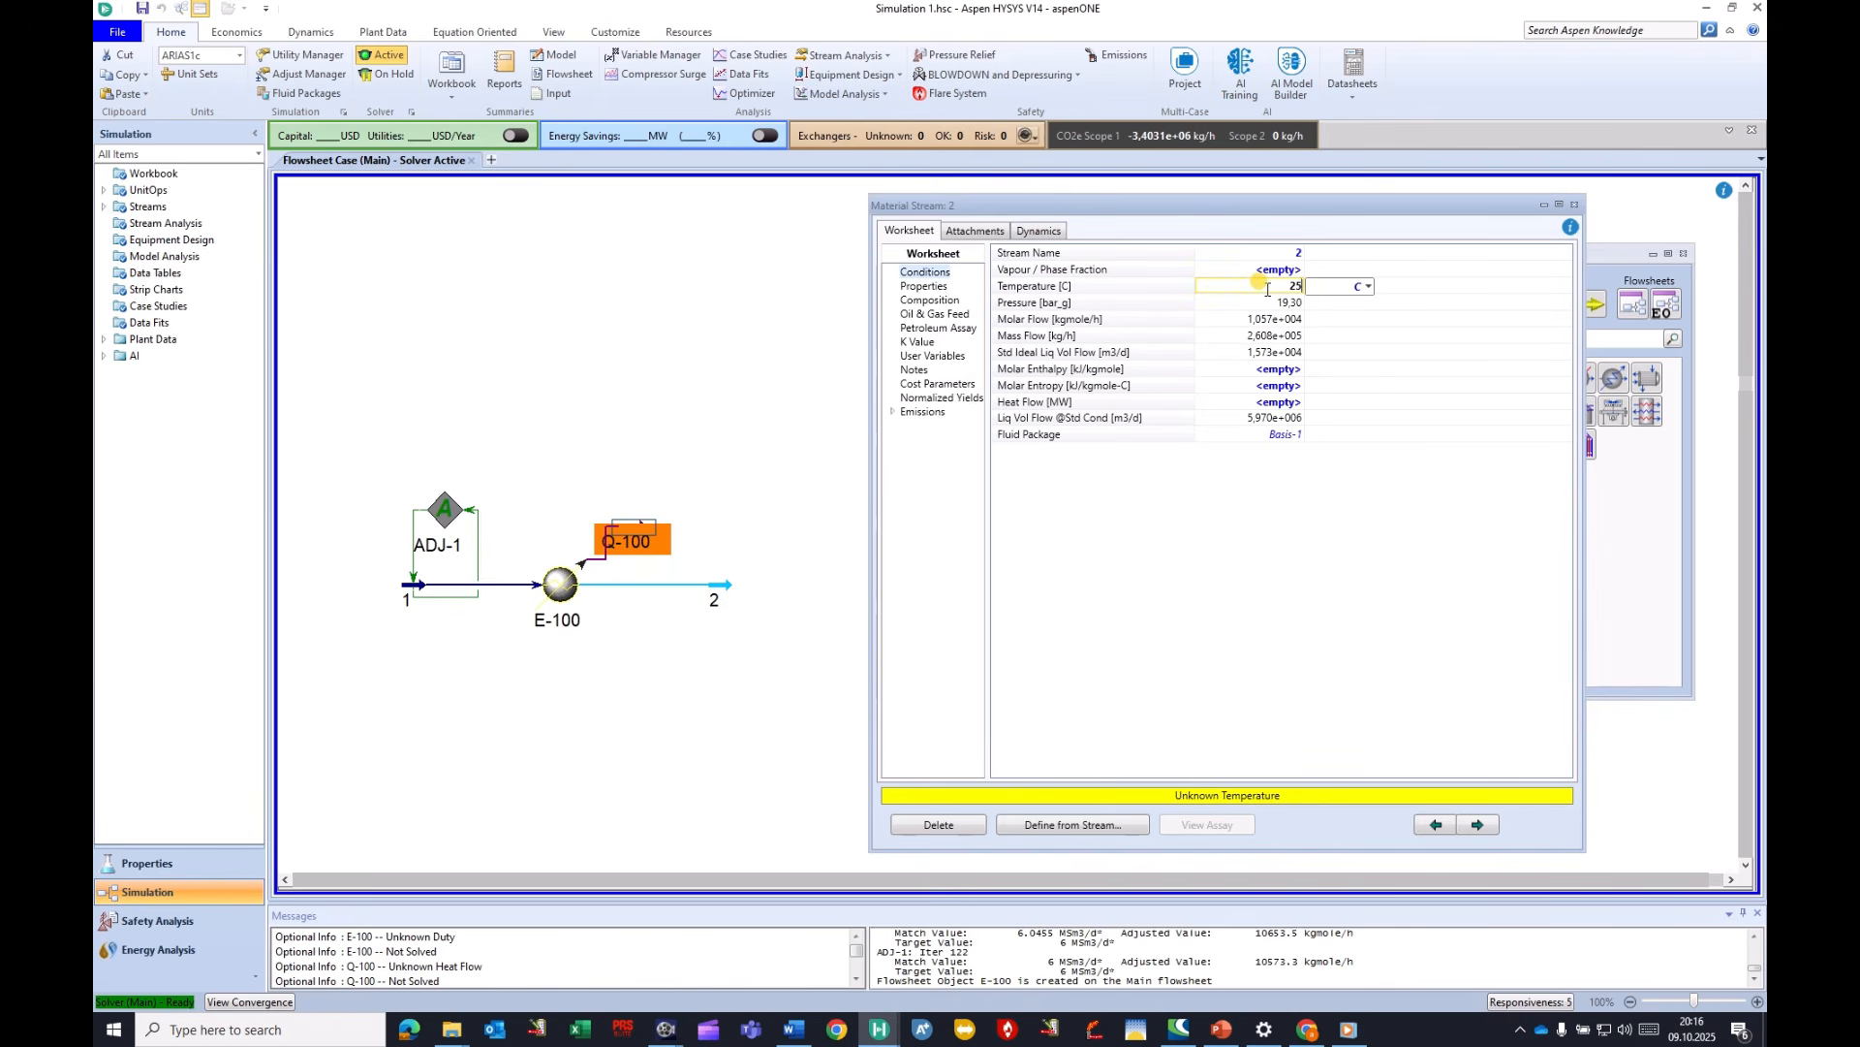
{"action": "key", "text": "Return"}
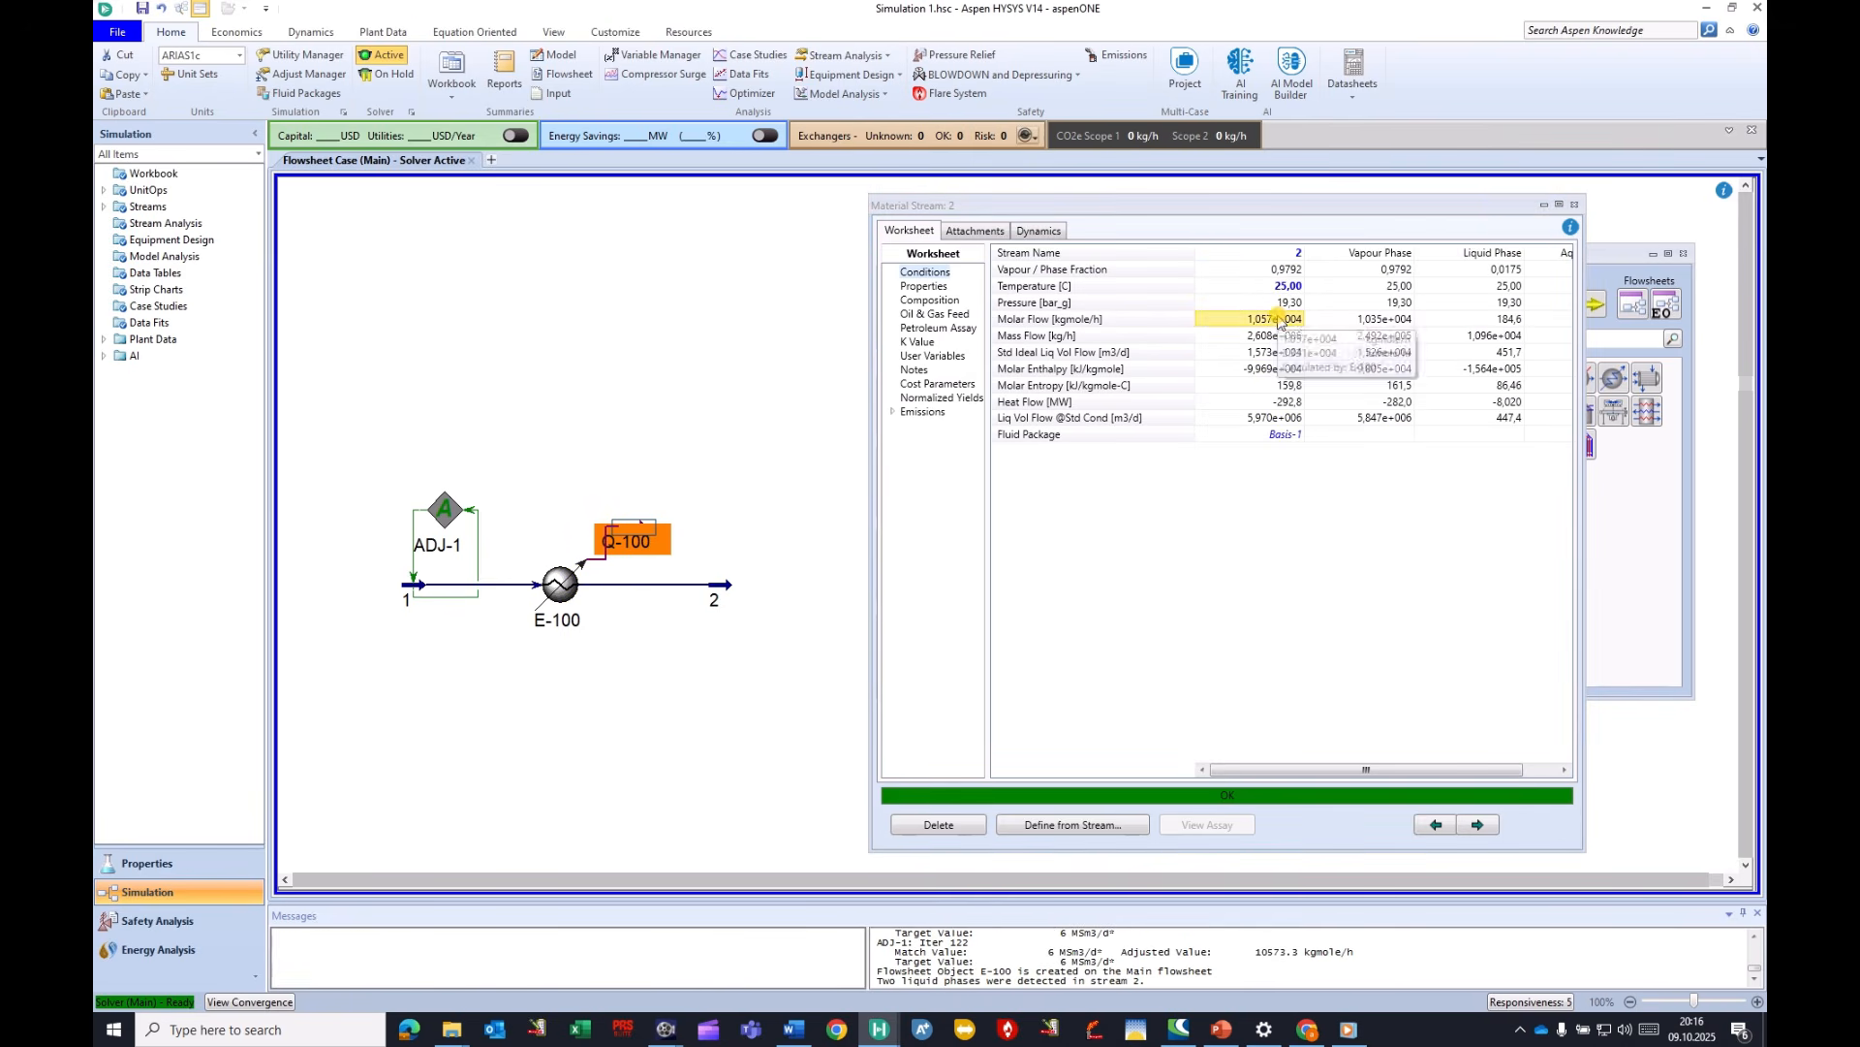
{"action": "left_click", "coordinate": [1574, 205]}
{"action": "left_click_drag", "start_coordinate": [1565, 253], "coordinate": [1608, 270]}
Compare the conditions of stream 2 with those of feed stream 1, focusing on vapour fraction and temperature.
{"action": "double_click", "coordinate": [717, 587]}
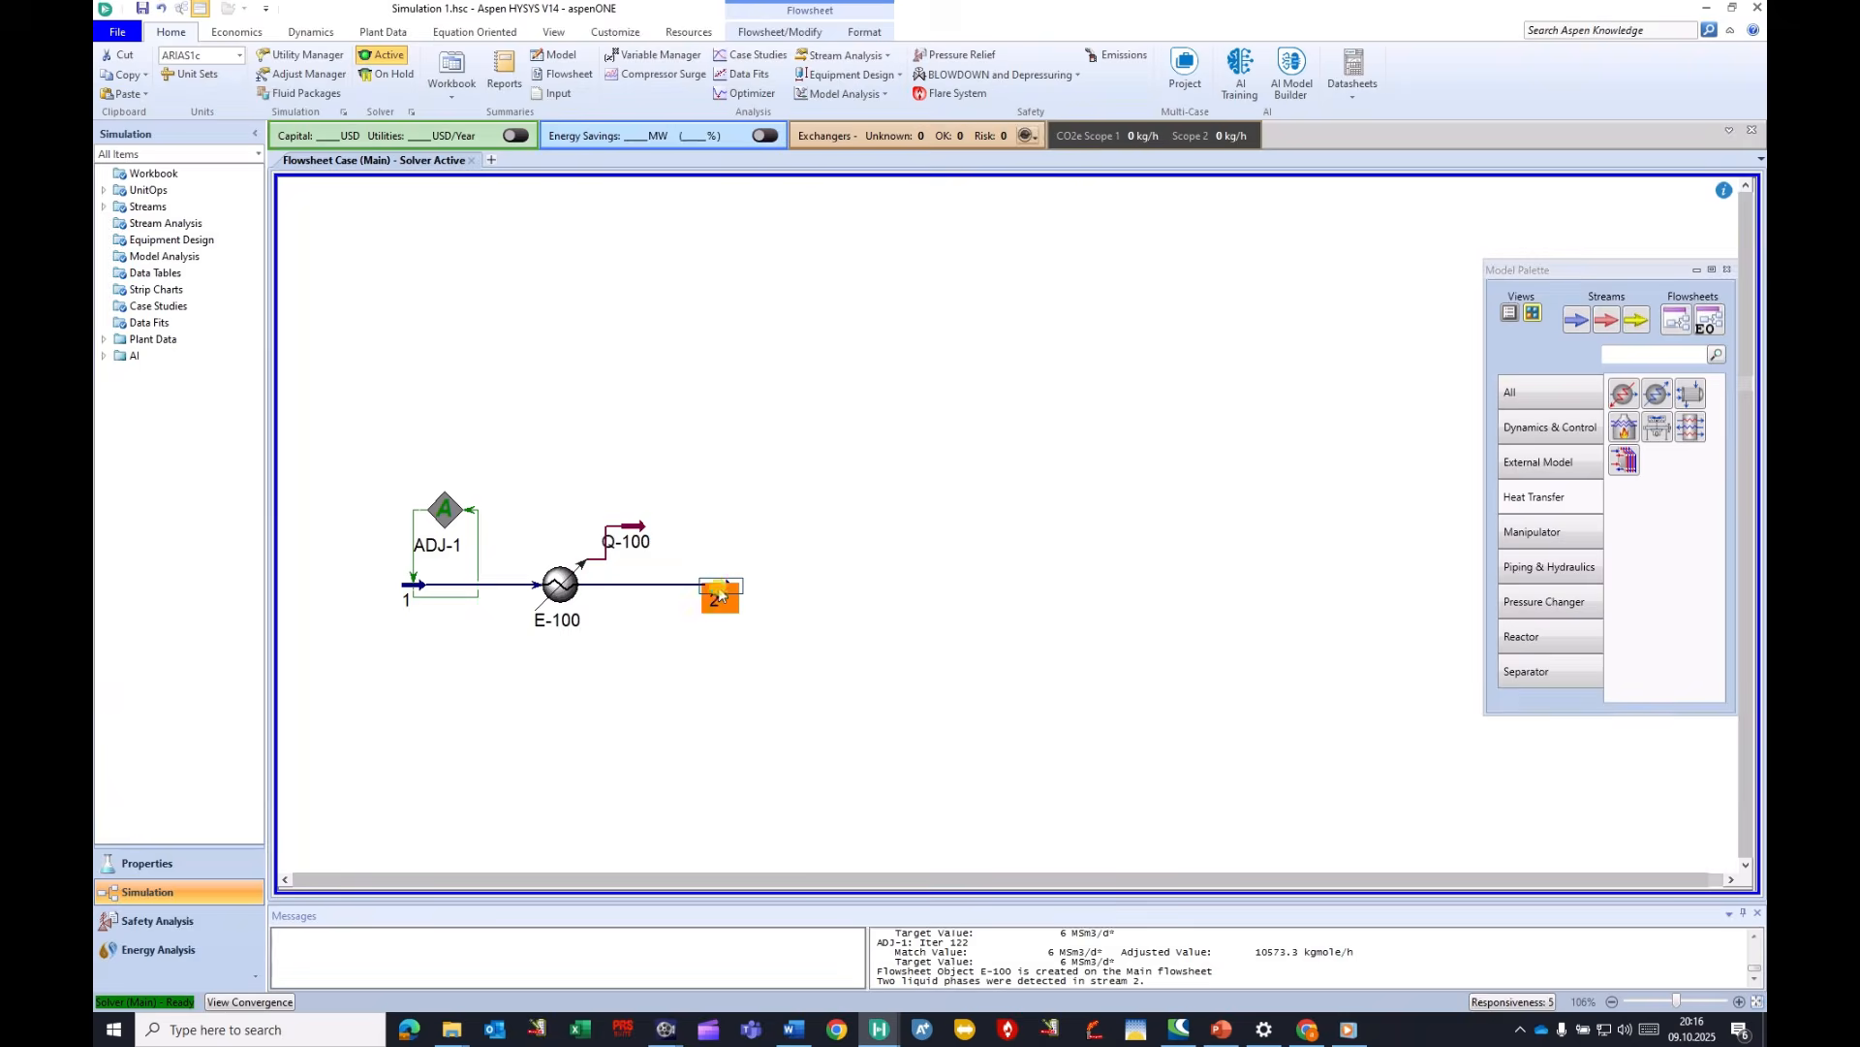
{"action": "left_click_drag", "start_coordinate": [1139, 213], "coordinate": [1104, 215]}
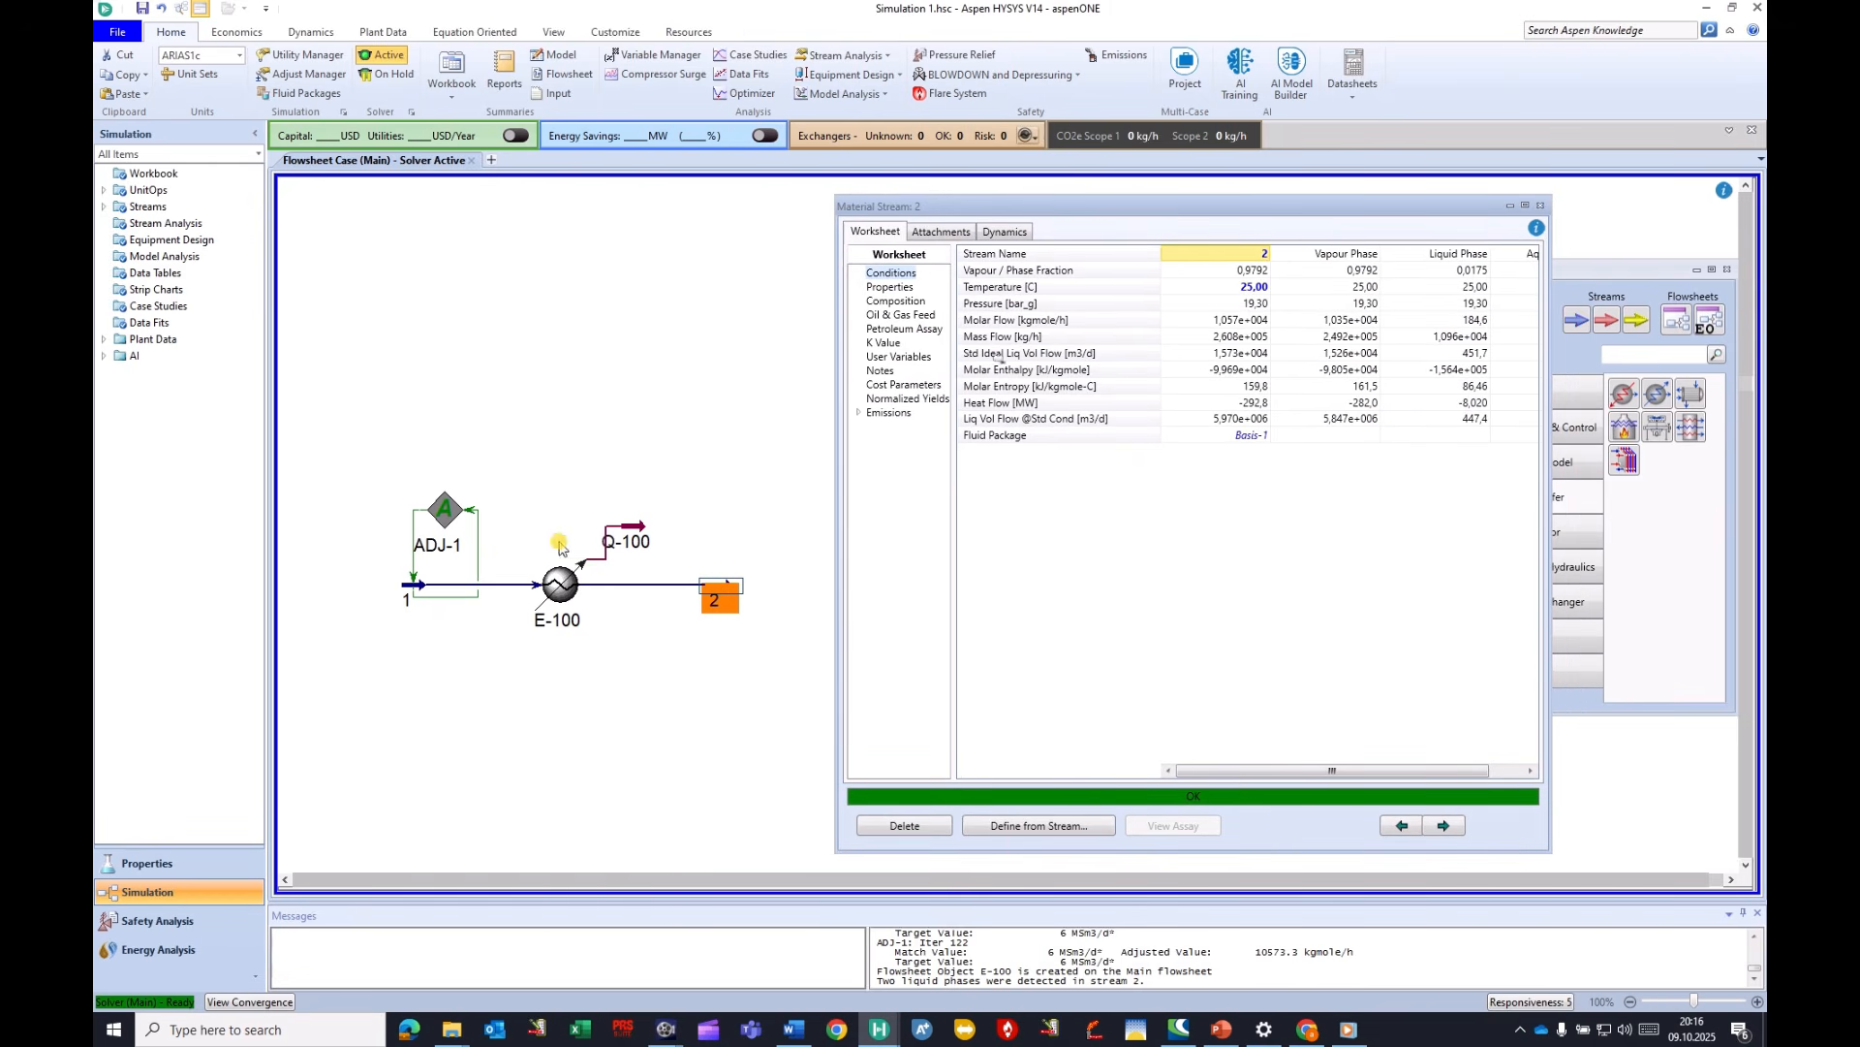
{"action": "double_click", "coordinate": [420, 586]}
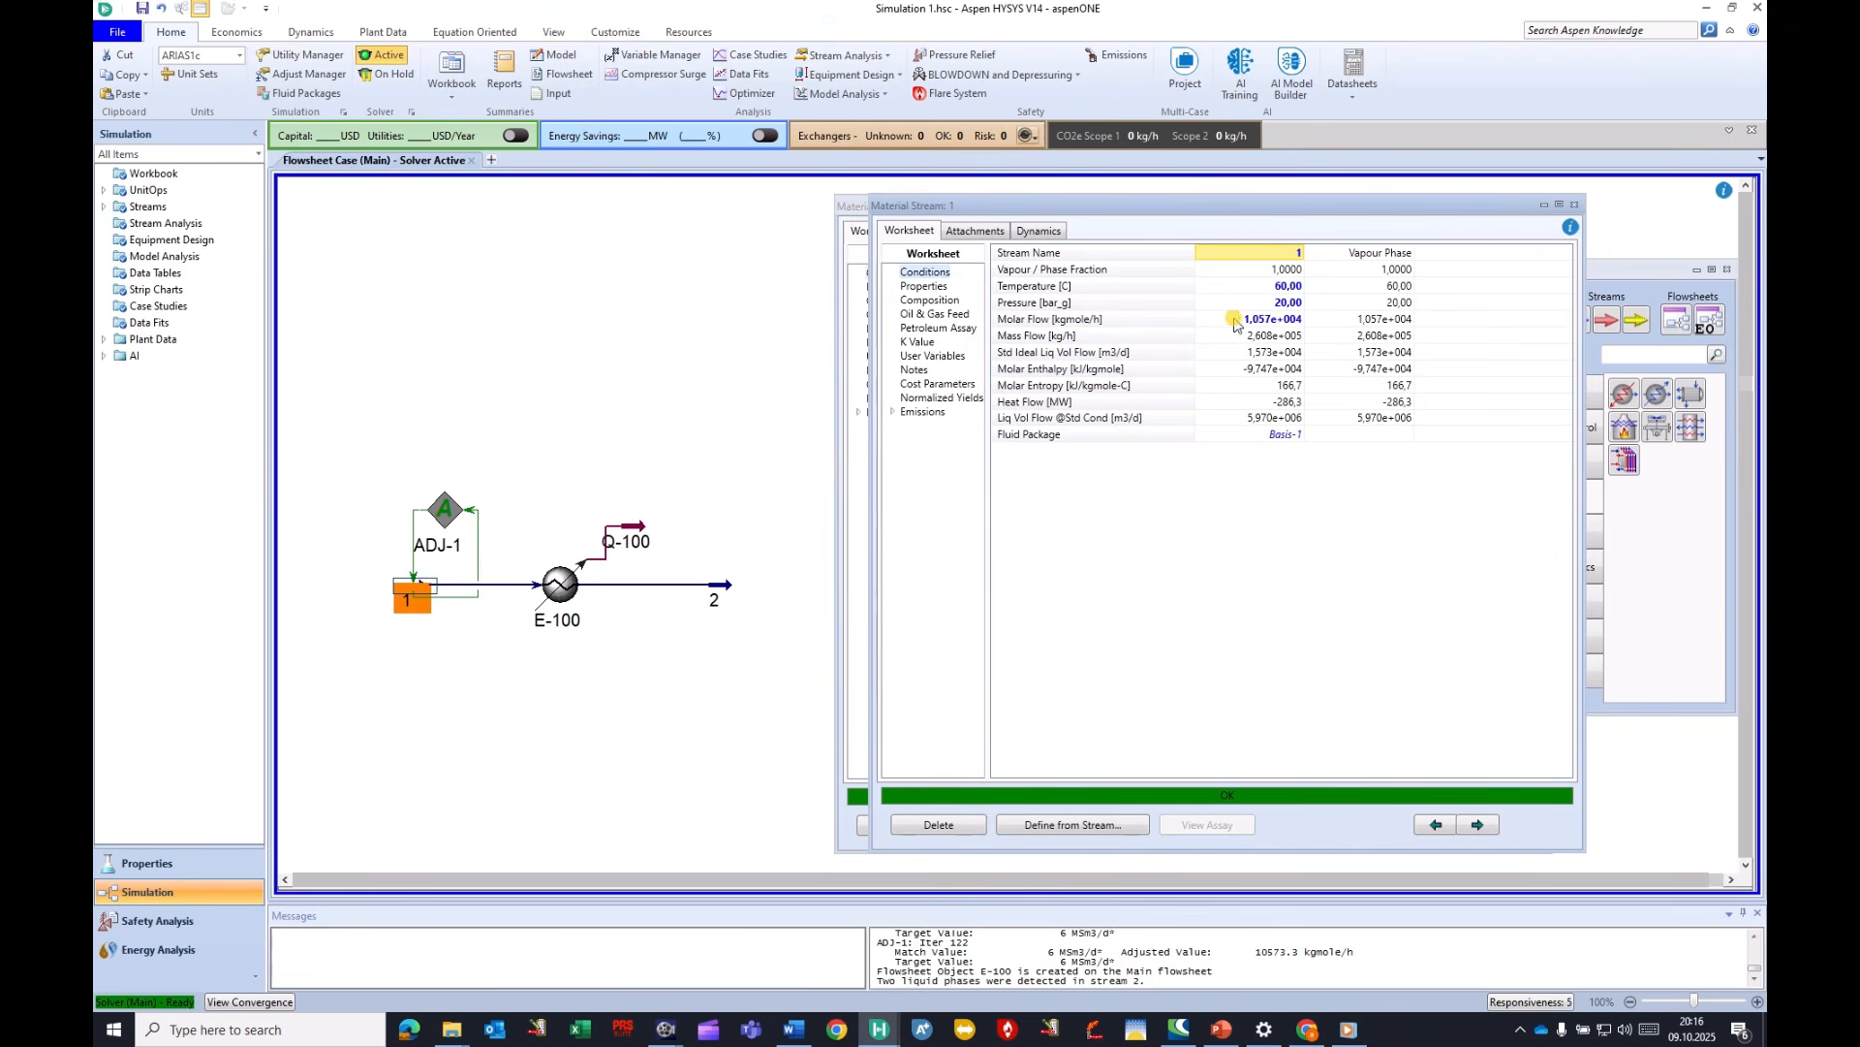
{"action": "left_click", "coordinate": [1276, 271]}
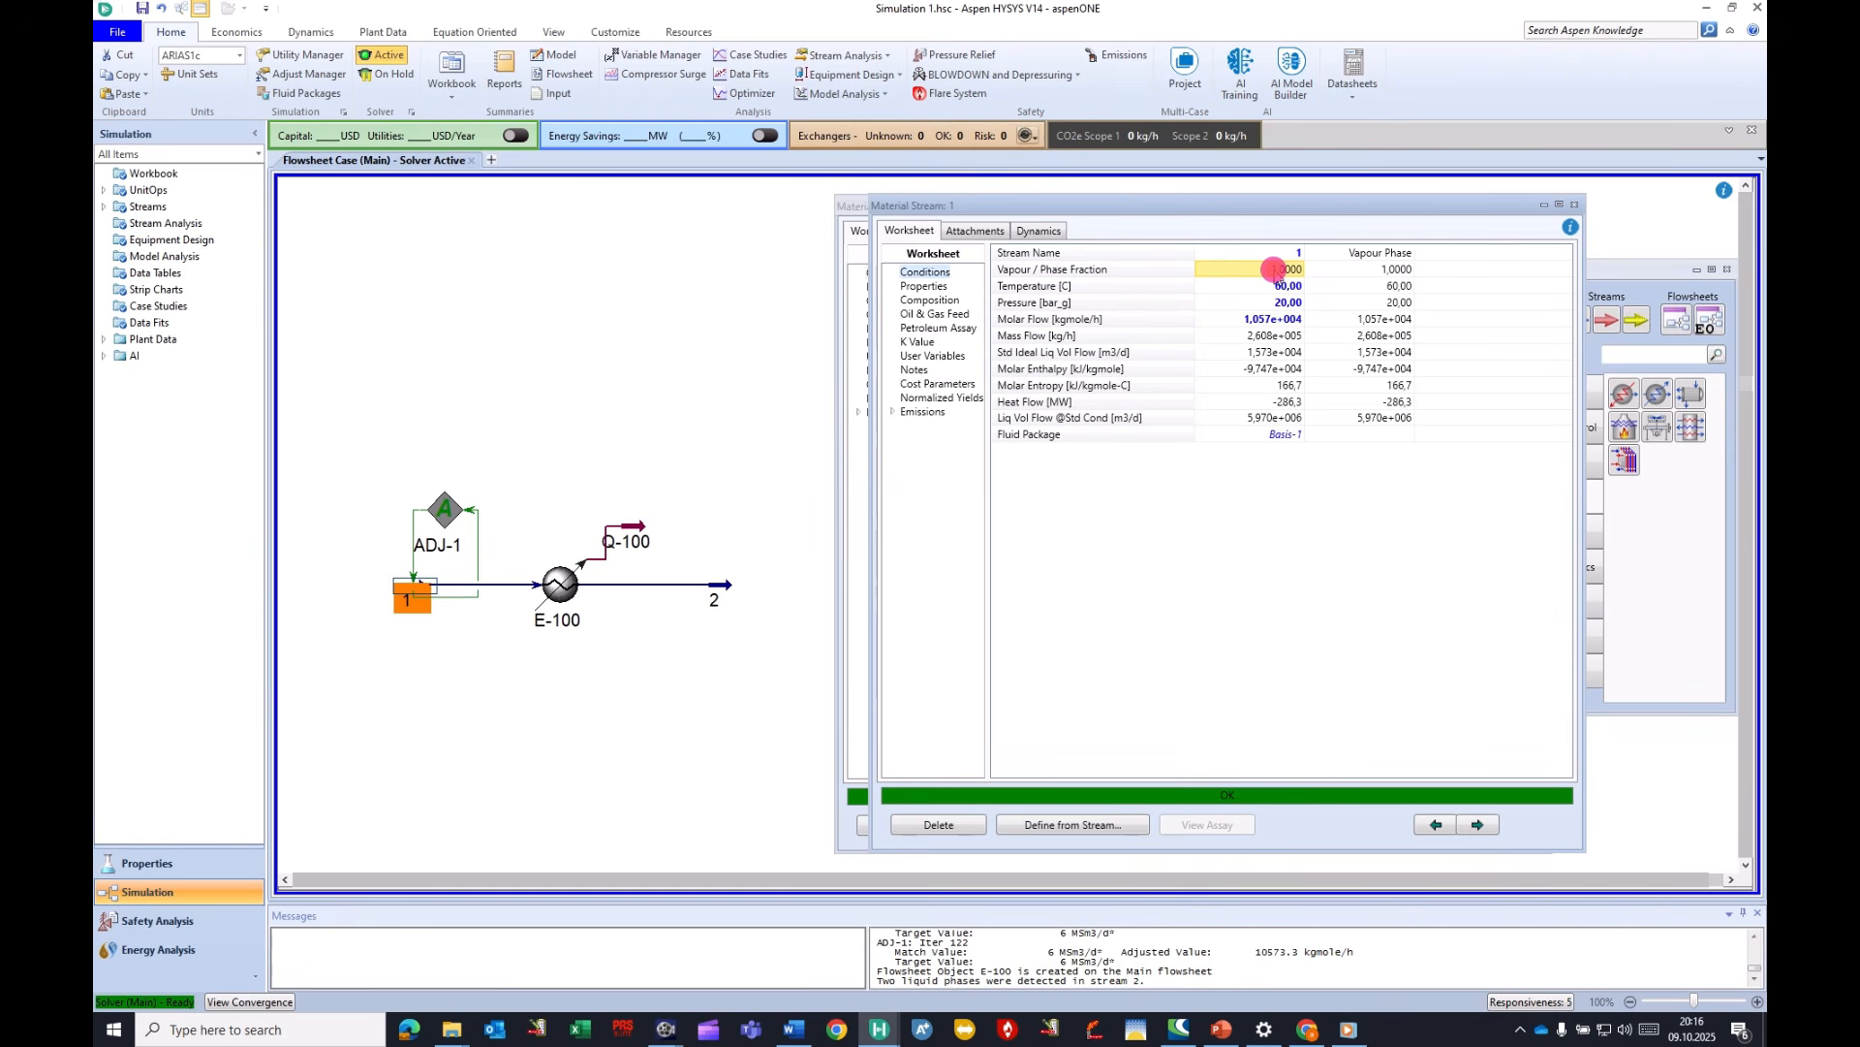
{"action": "left_click", "coordinate": [1574, 205]}
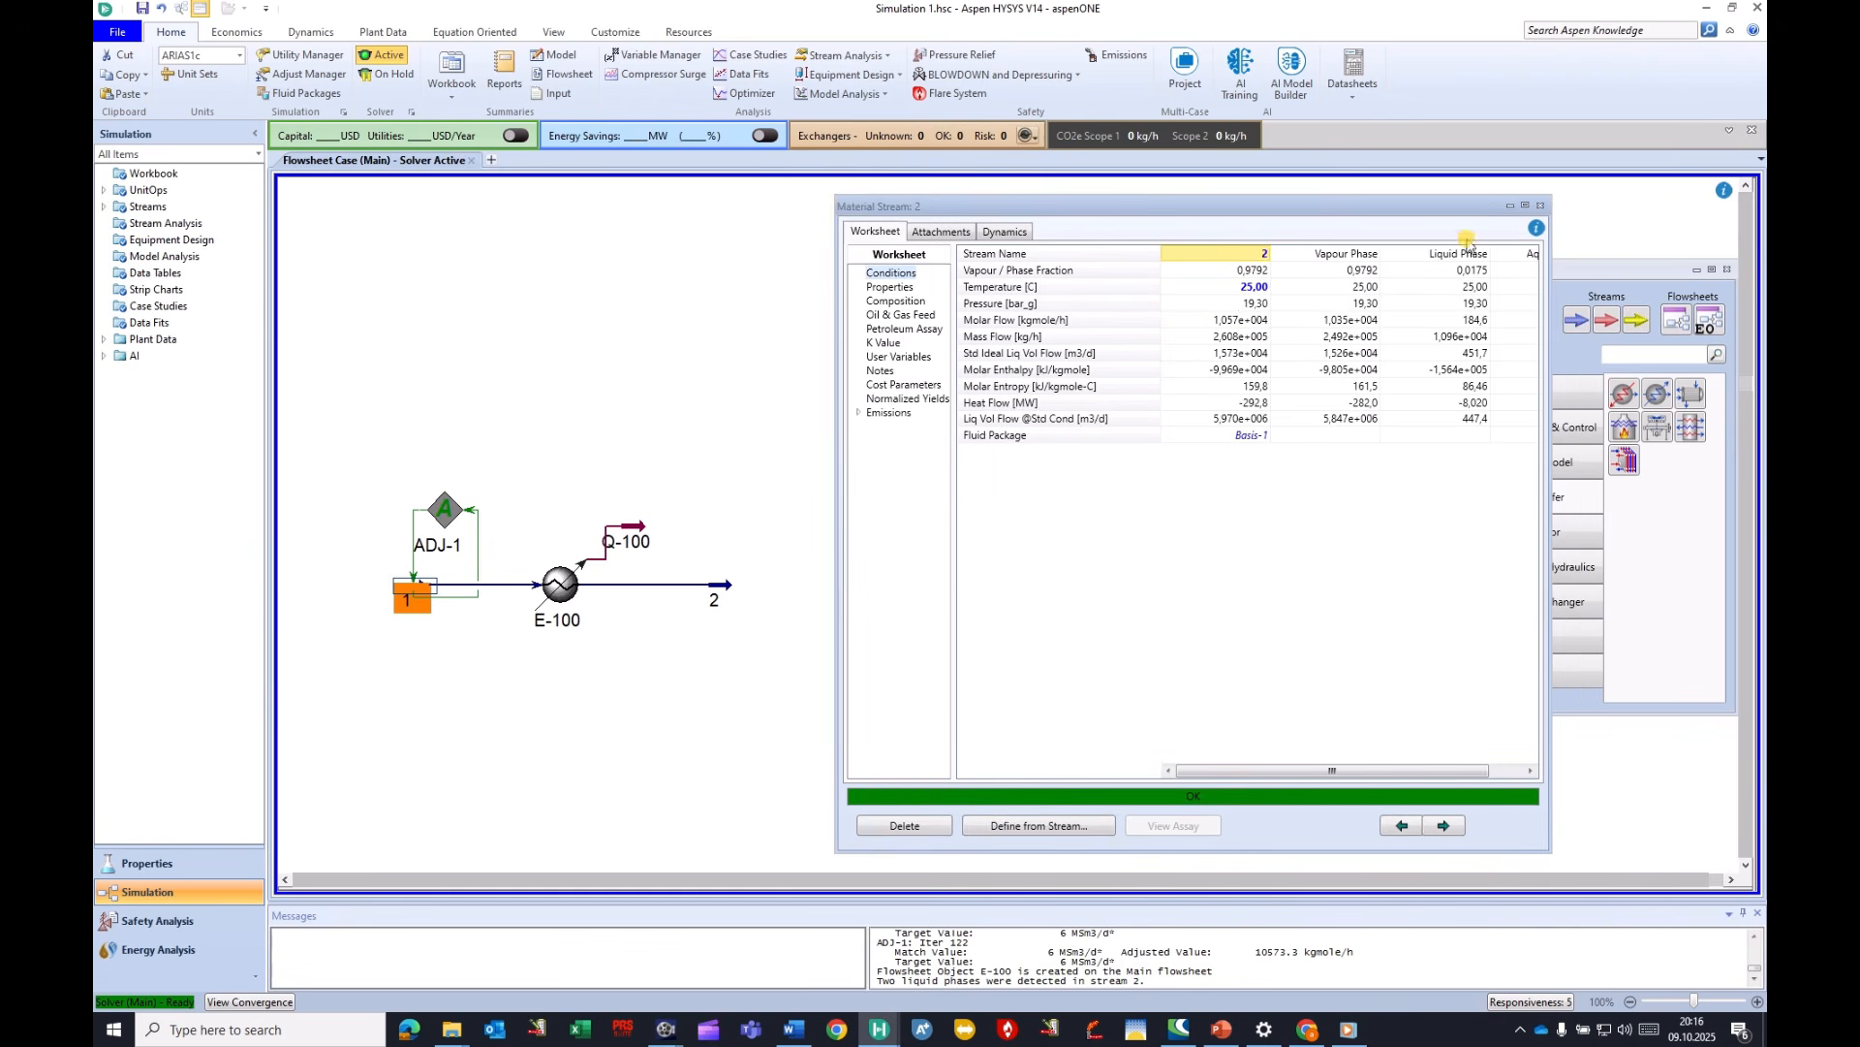
{"action": "left_click", "coordinate": [1243, 289]}
{"action": "left_click", "coordinate": [1237, 274]}
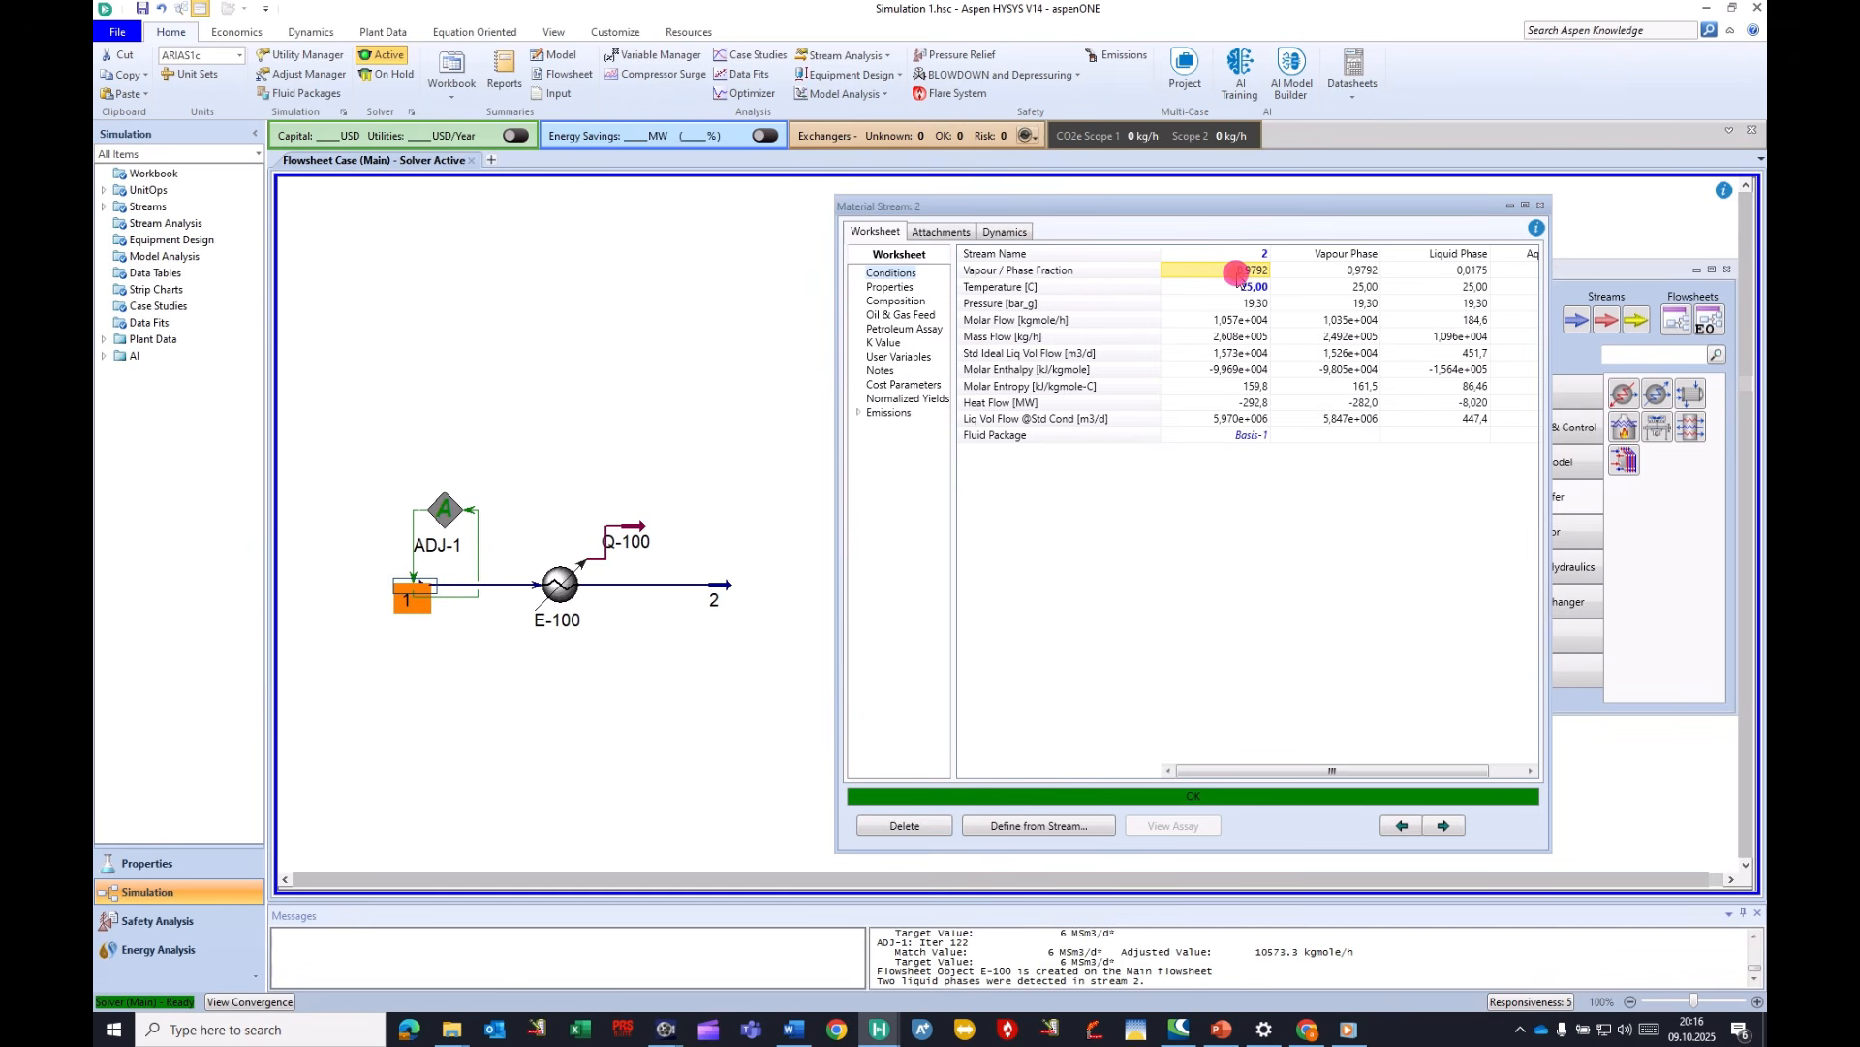
{"action": "left_click", "coordinate": [1540, 207]}
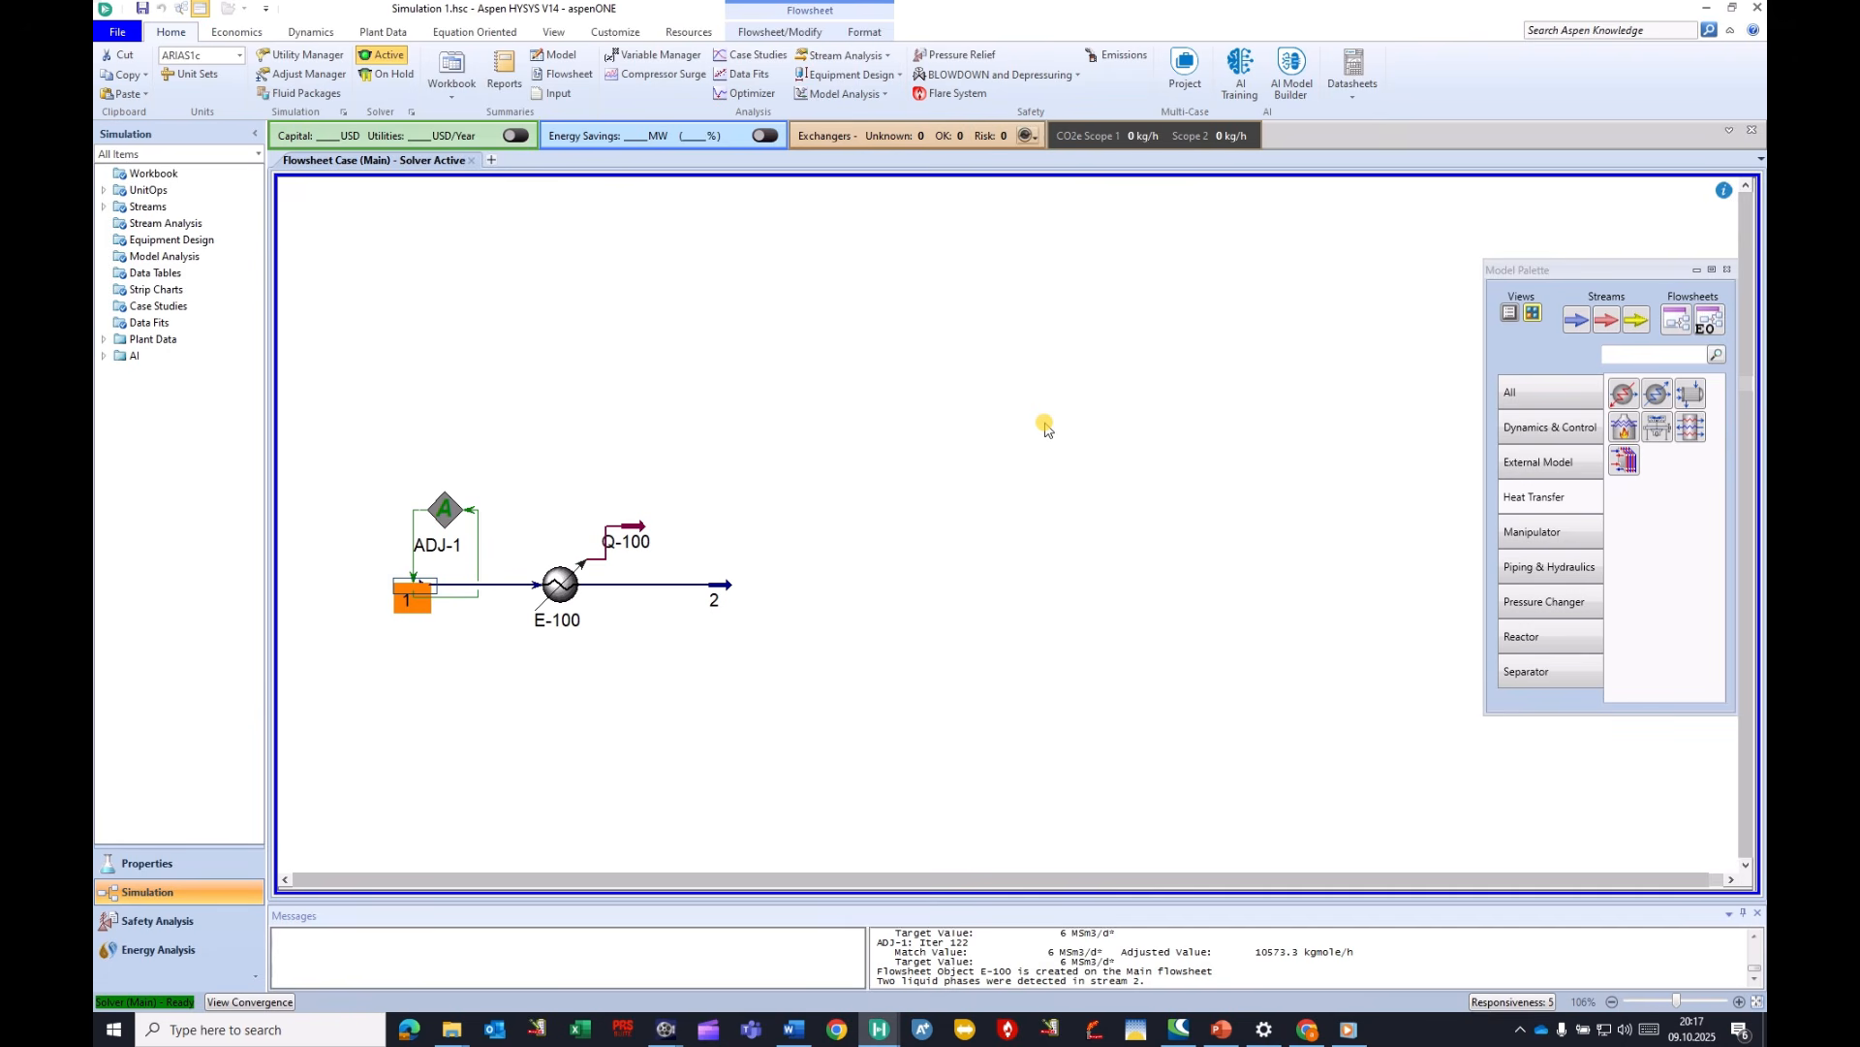
Place a Separator downstream of stream 2, connect stream 2 as its feed, and create its vapour and liquid product streams.
{"action": "mouse_move", "coordinate": [731, 591]}
{"action": "left_click", "coordinate": [1527, 393]}
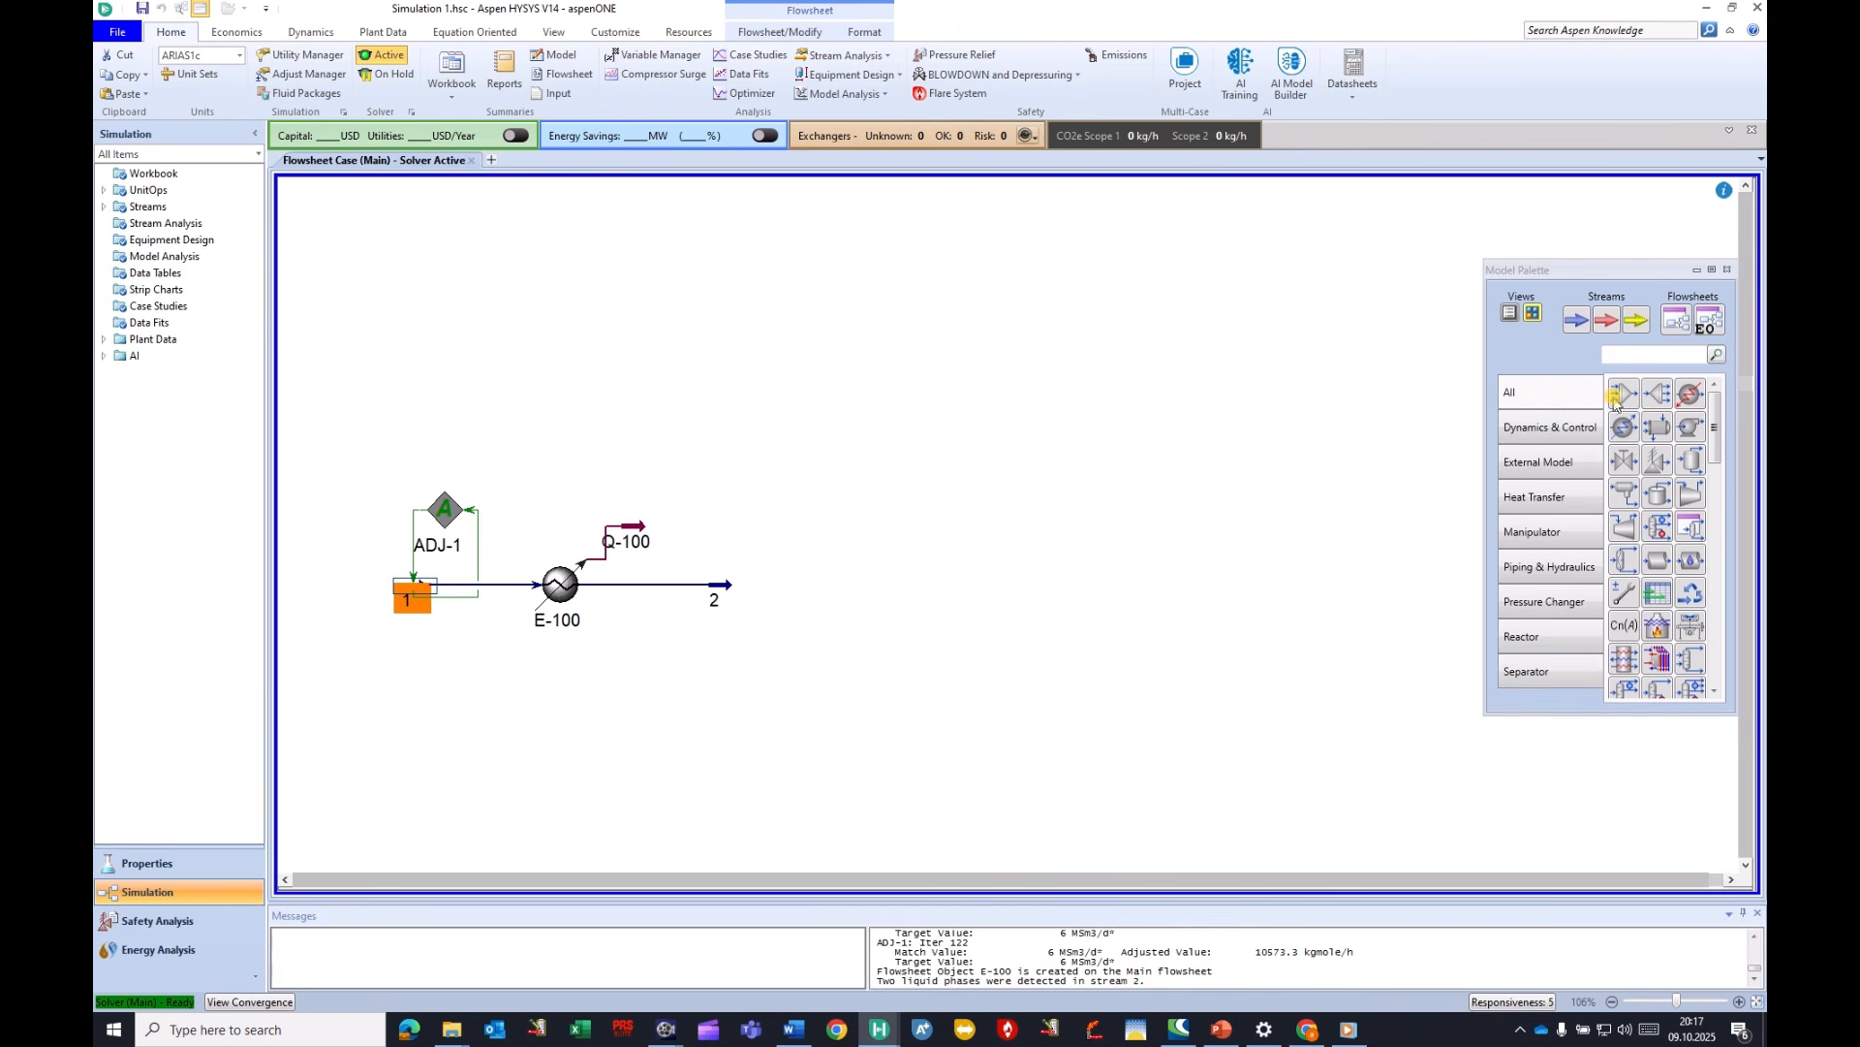
{"action": "left_click", "coordinate": [1691, 462]}
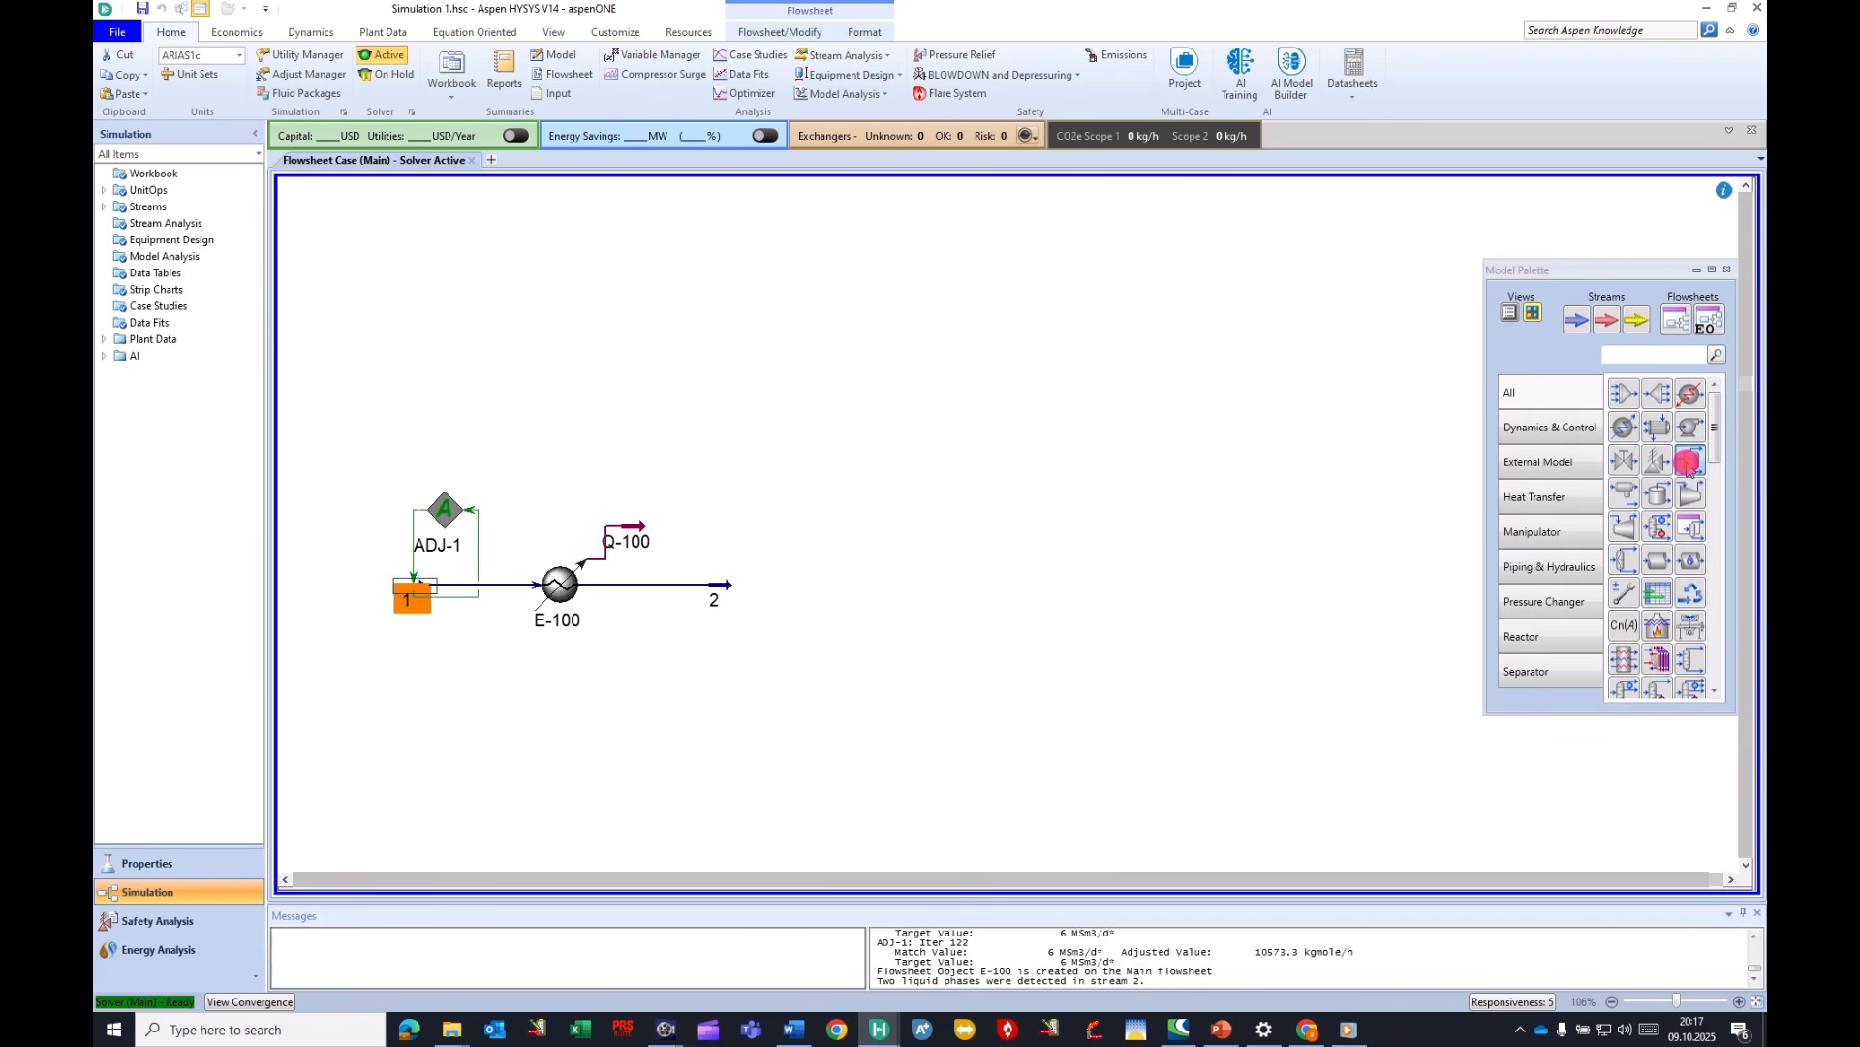
{"action": "left_click", "coordinate": [777, 646]}
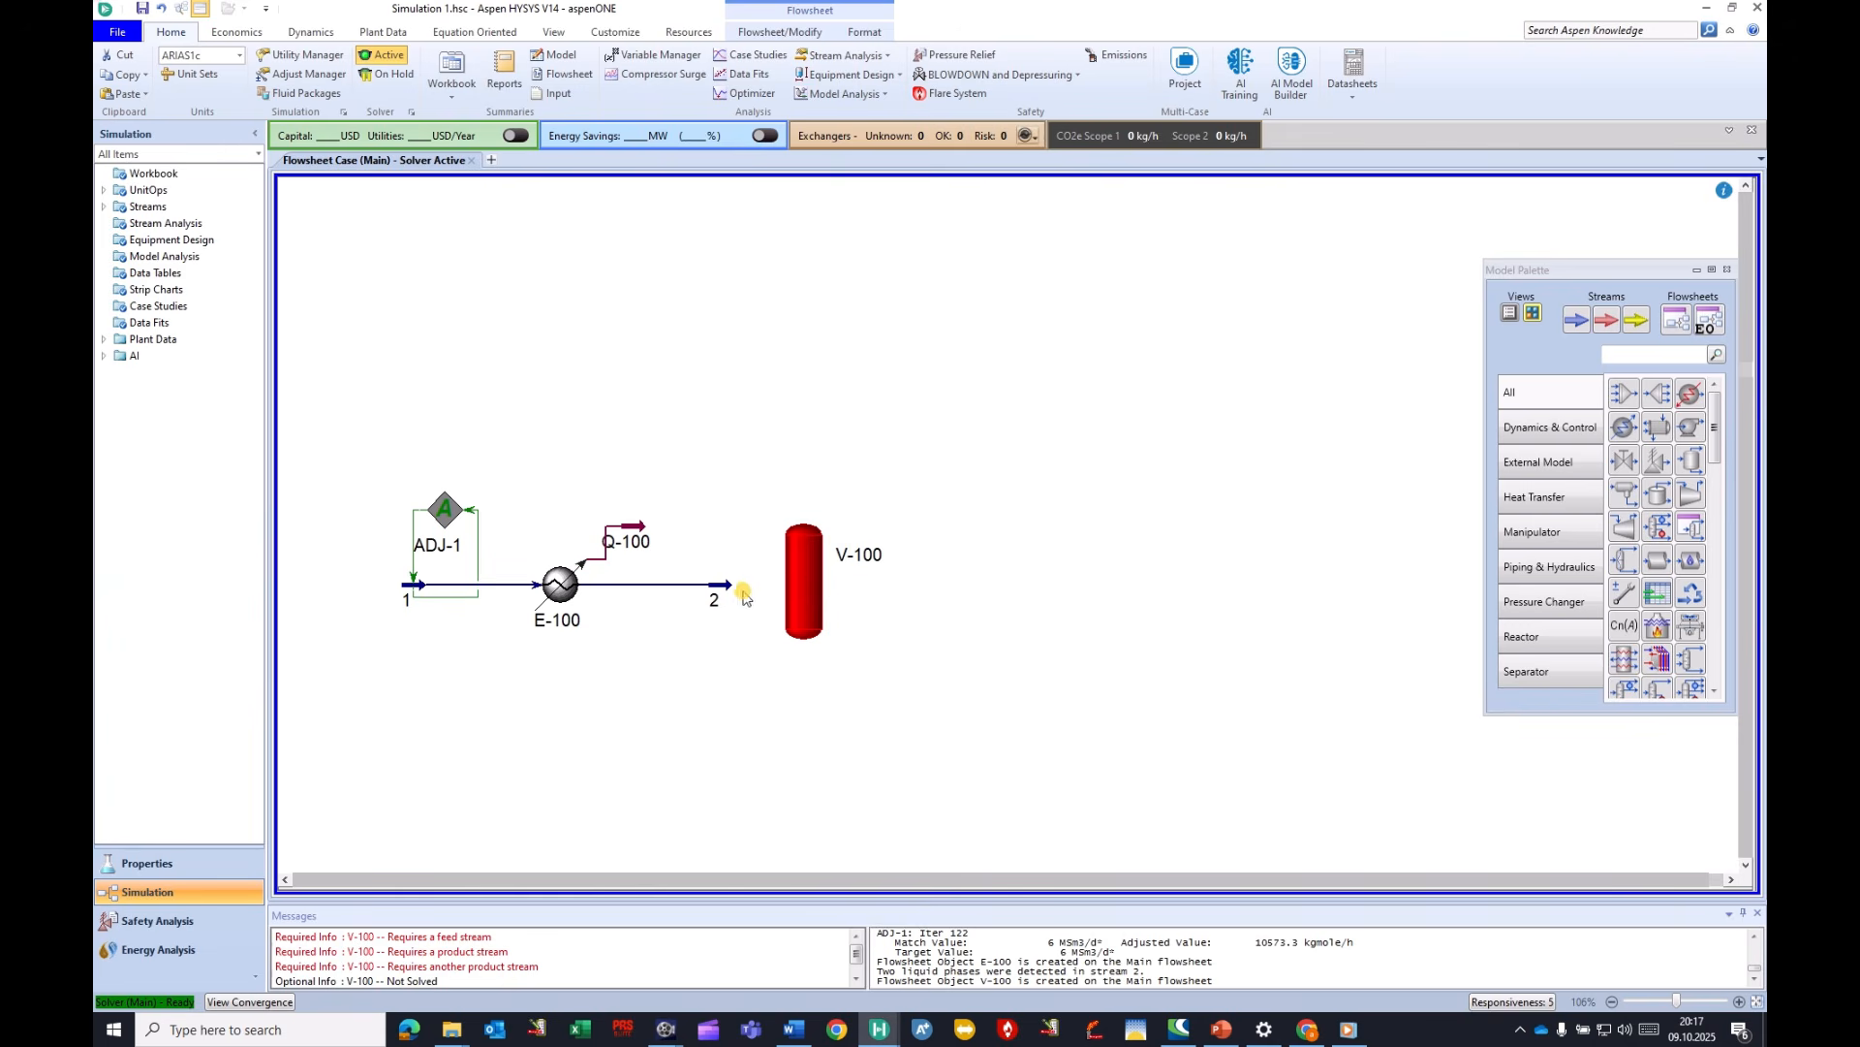
{"action": "left_click_drag", "start_coordinate": [729, 586], "coordinate": [784, 591]}
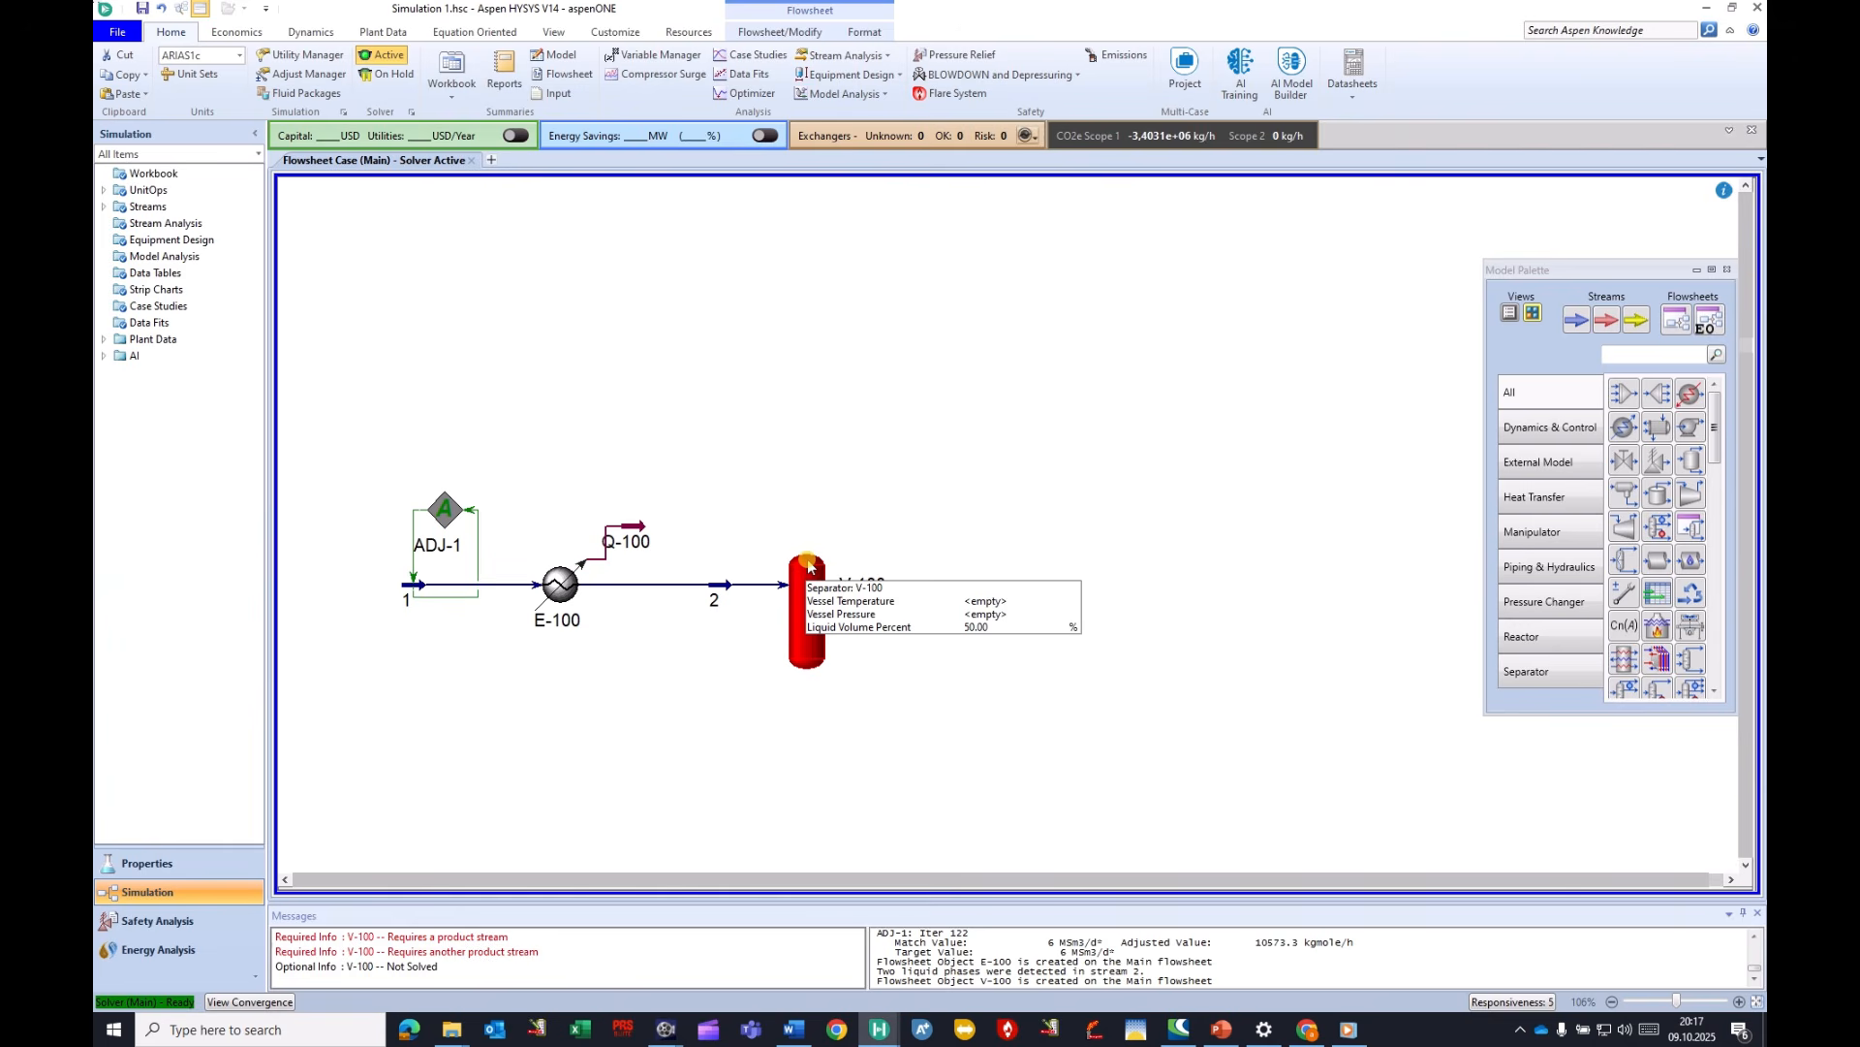
{"action": "left_click_drag", "start_coordinate": [810, 567], "coordinate": [854, 499]}
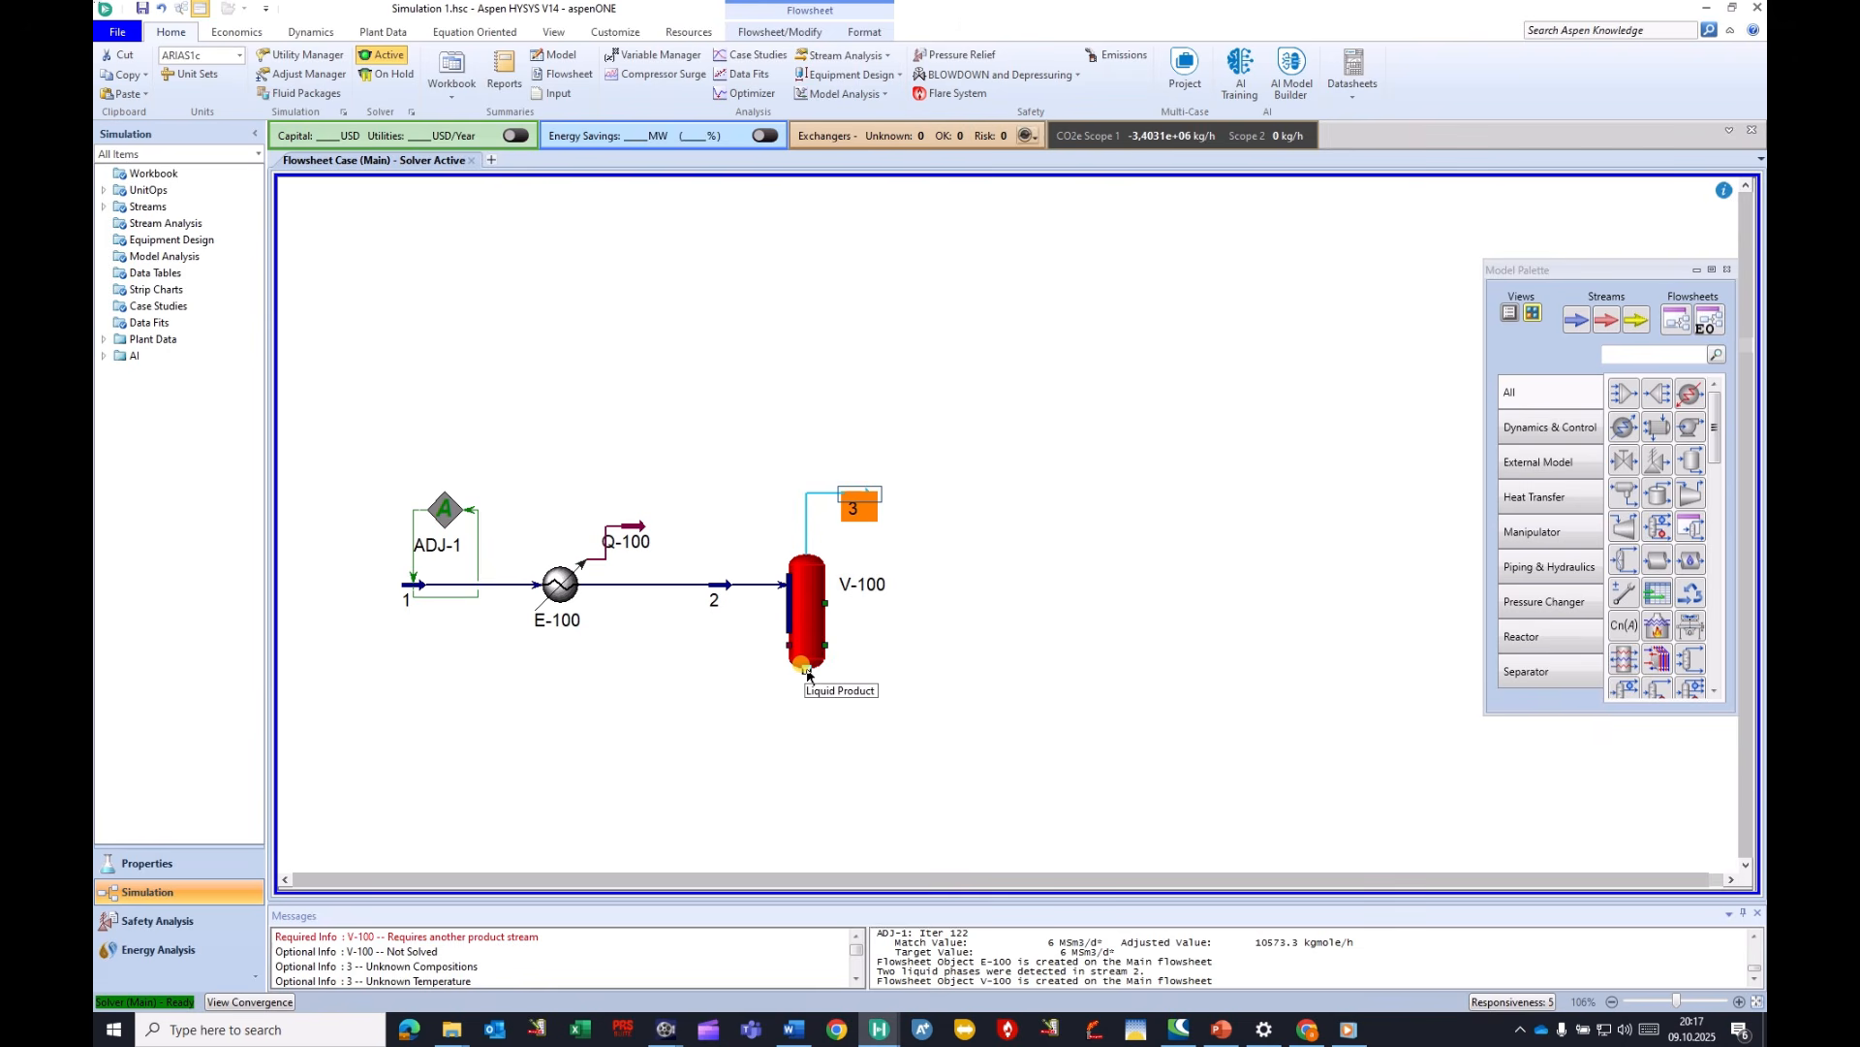
{"action": "left_click_drag", "start_coordinate": [809, 675], "coordinate": [869, 721]}
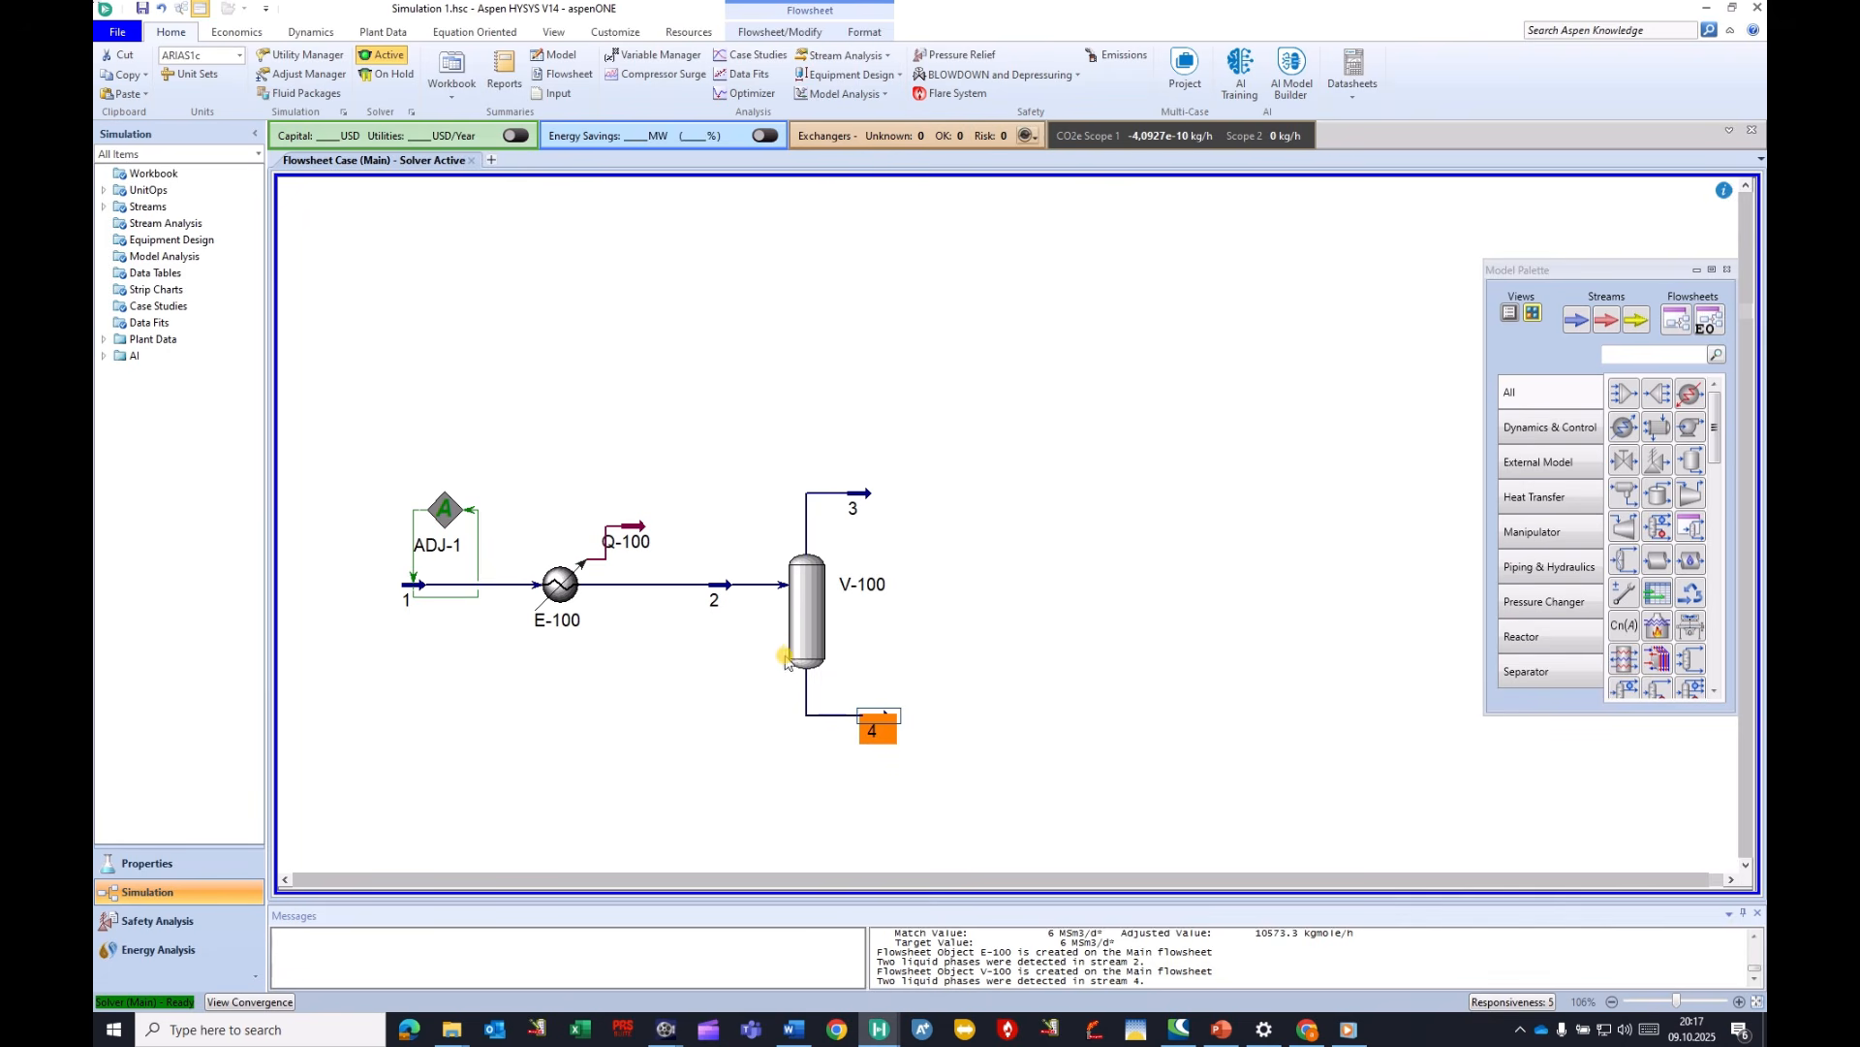
{"action": "mouse_move", "coordinate": [806, 636]}
{"action": "left_click", "coordinate": [846, 738]}
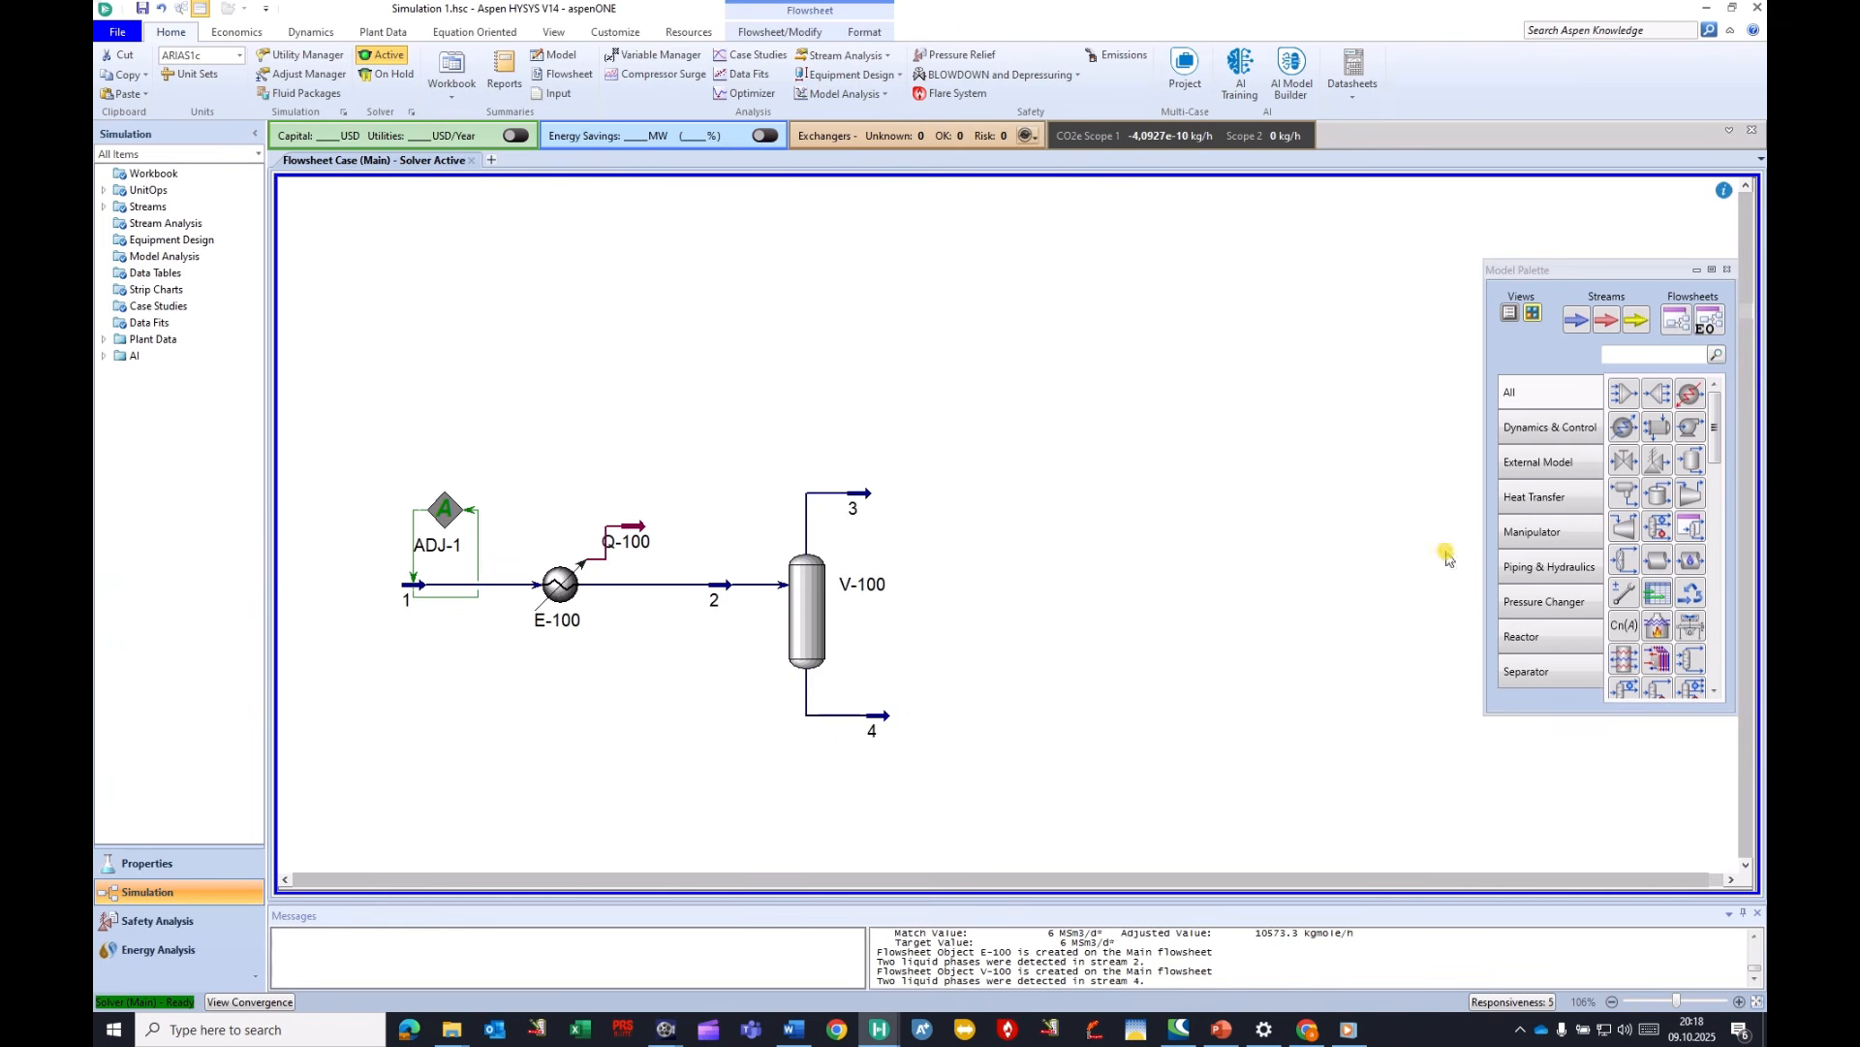
Place a control valve beside the separator's liquid stream 4, connect stream 4 as its feed, and create its outlet stream.
{"action": "left_click", "coordinate": [1625, 461]}
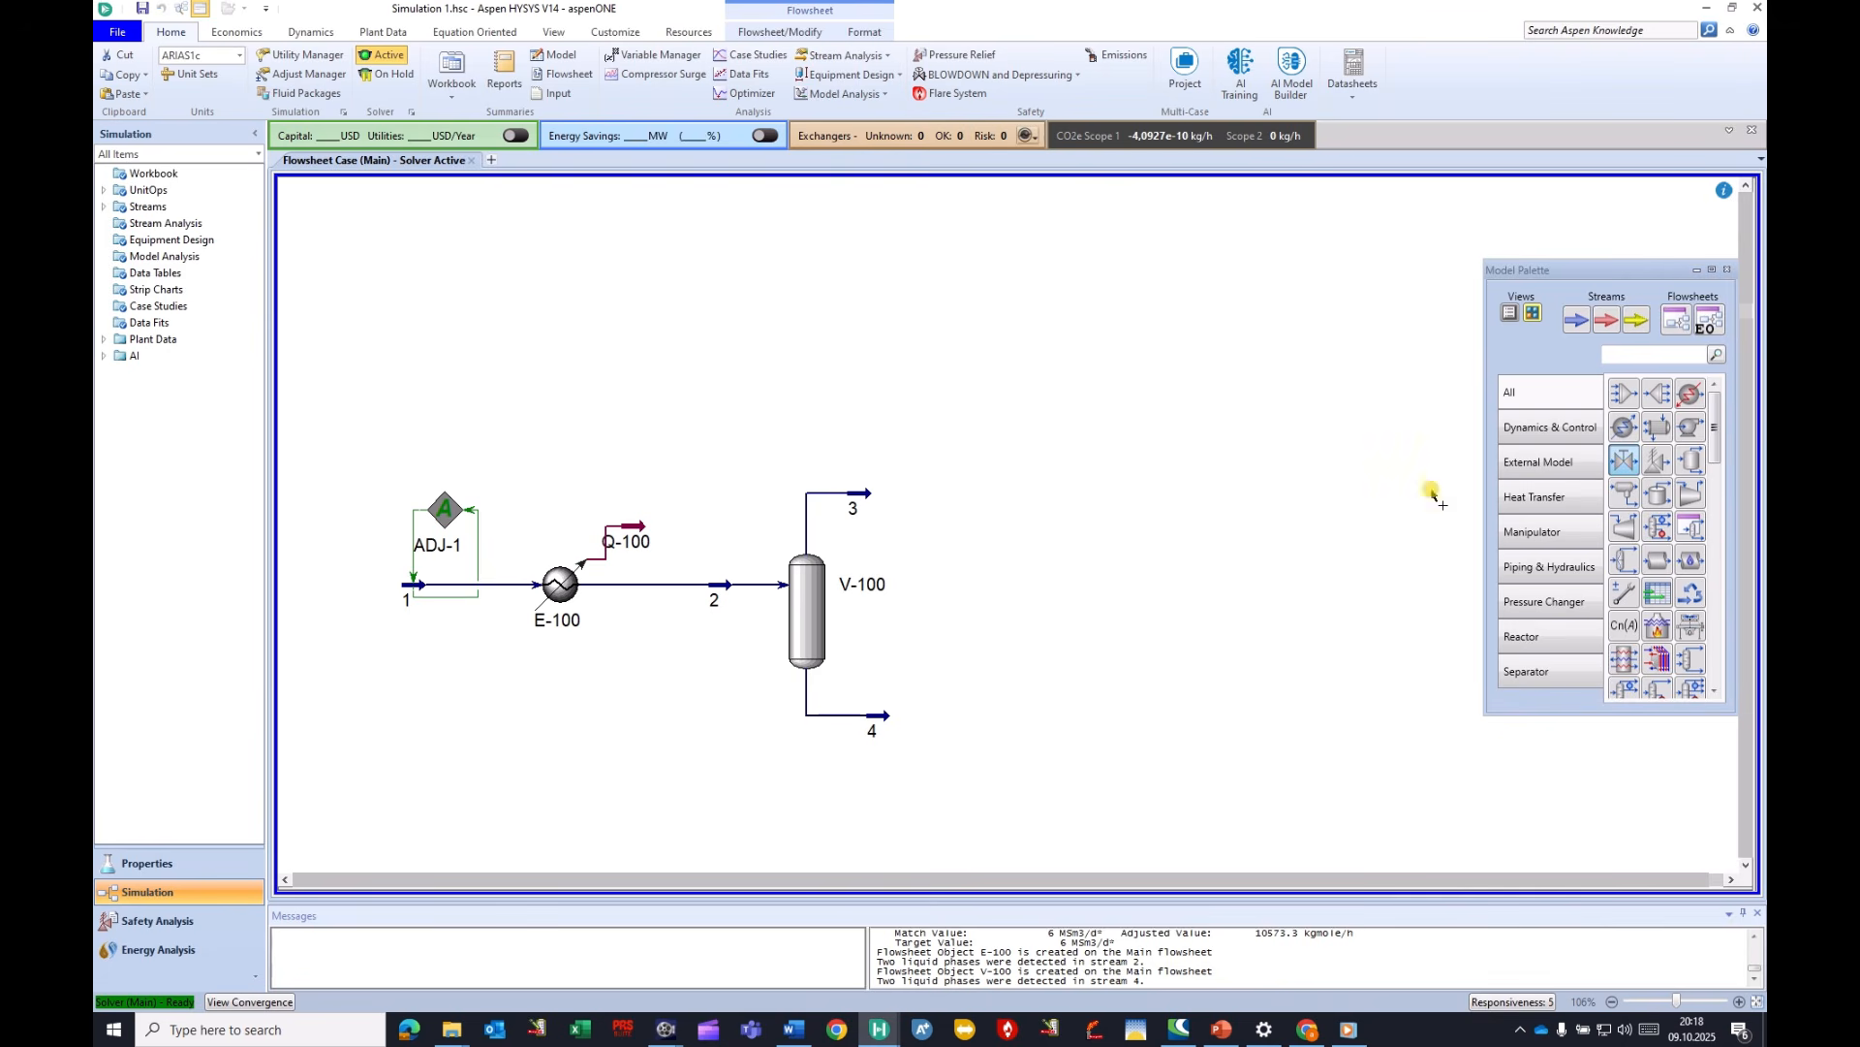
{"action": "left_click", "coordinate": [914, 730]}
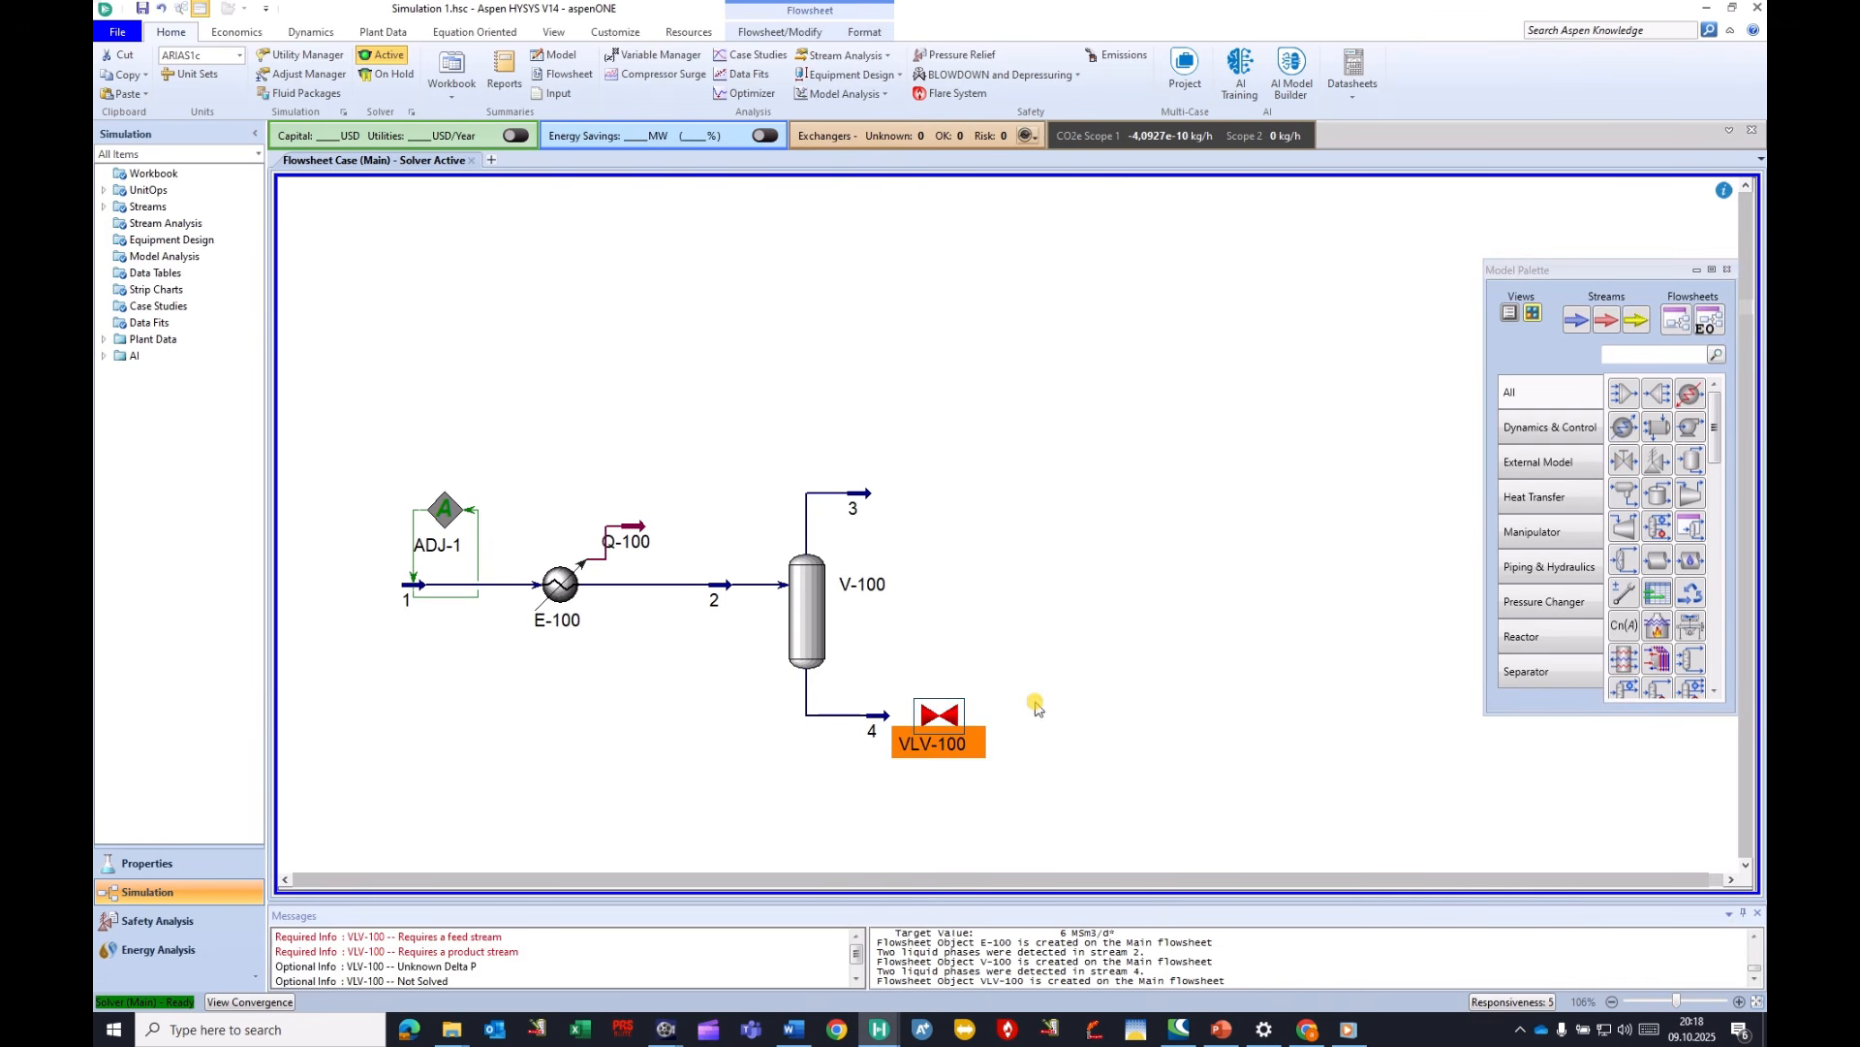
{"action": "left_click_drag", "start_coordinate": [889, 718], "coordinate": [1058, 730]}
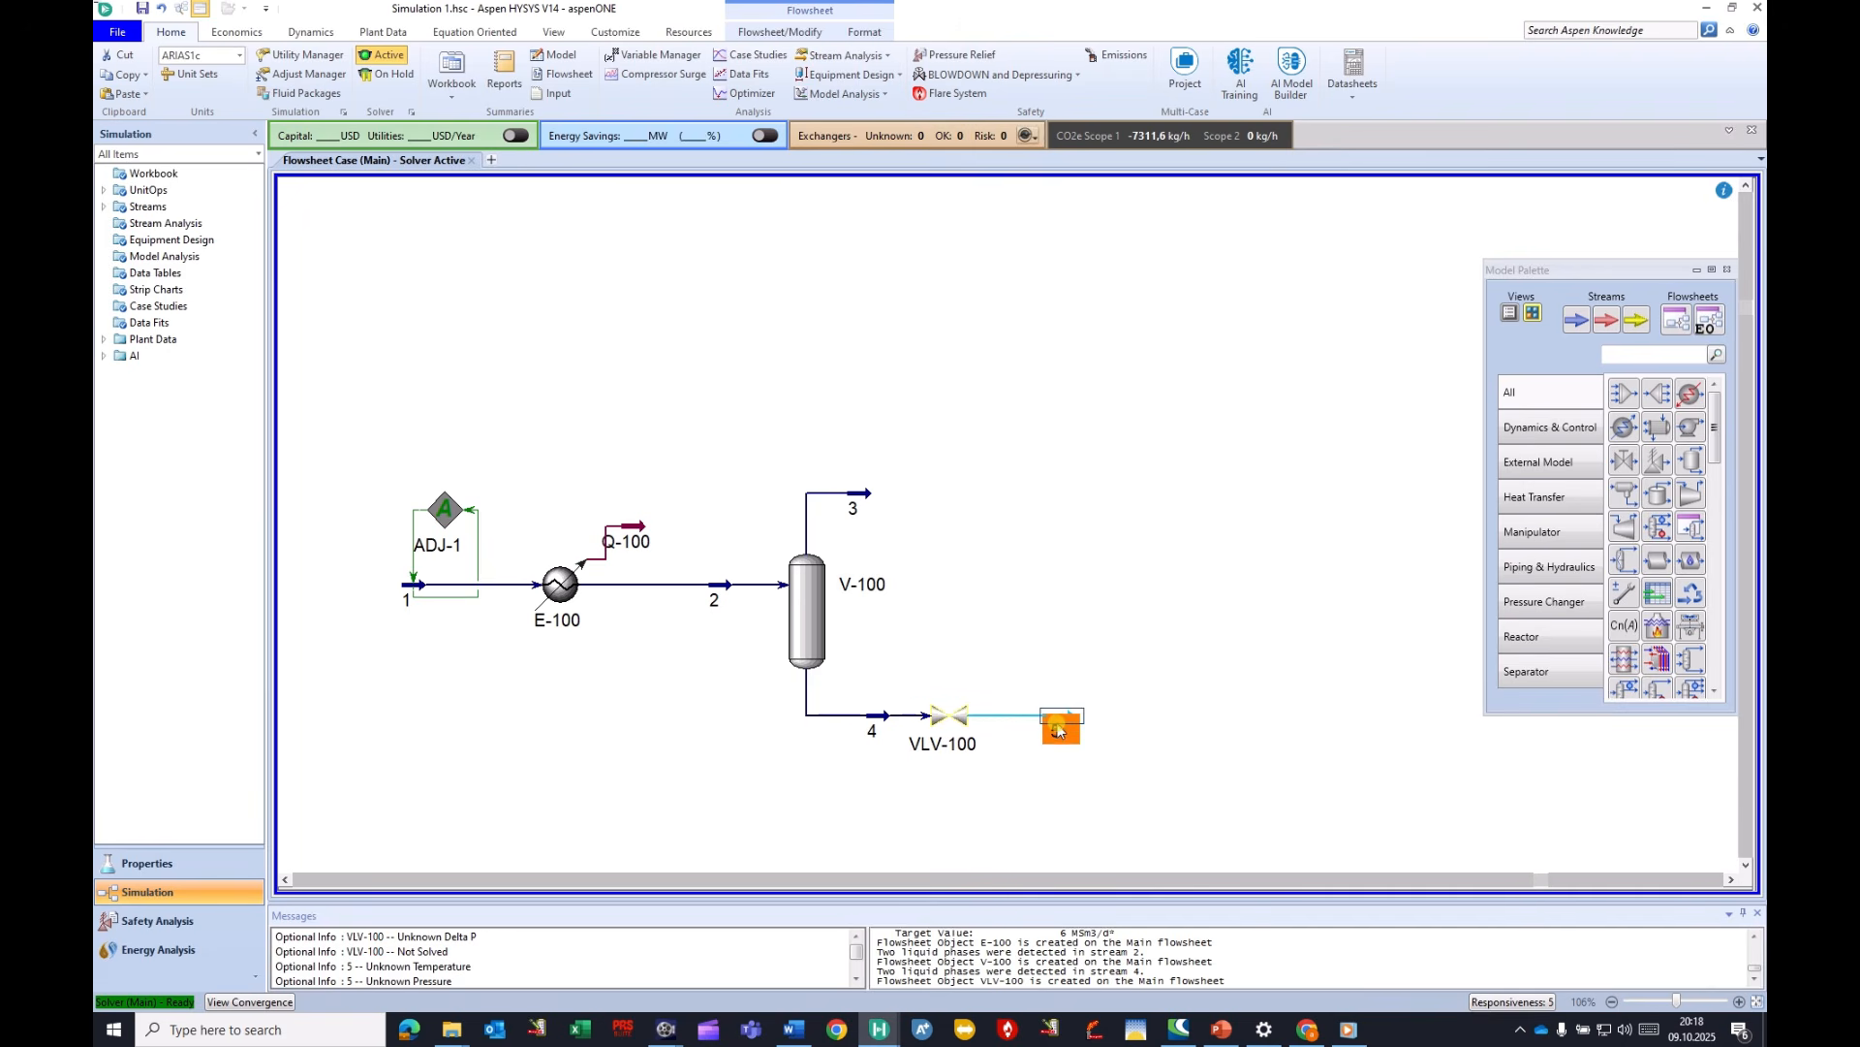
Set the pressure of valve outlet stream 5 to 12 bar_g and close the stream's properties.
{"action": "double_click", "coordinate": [1058, 730]}
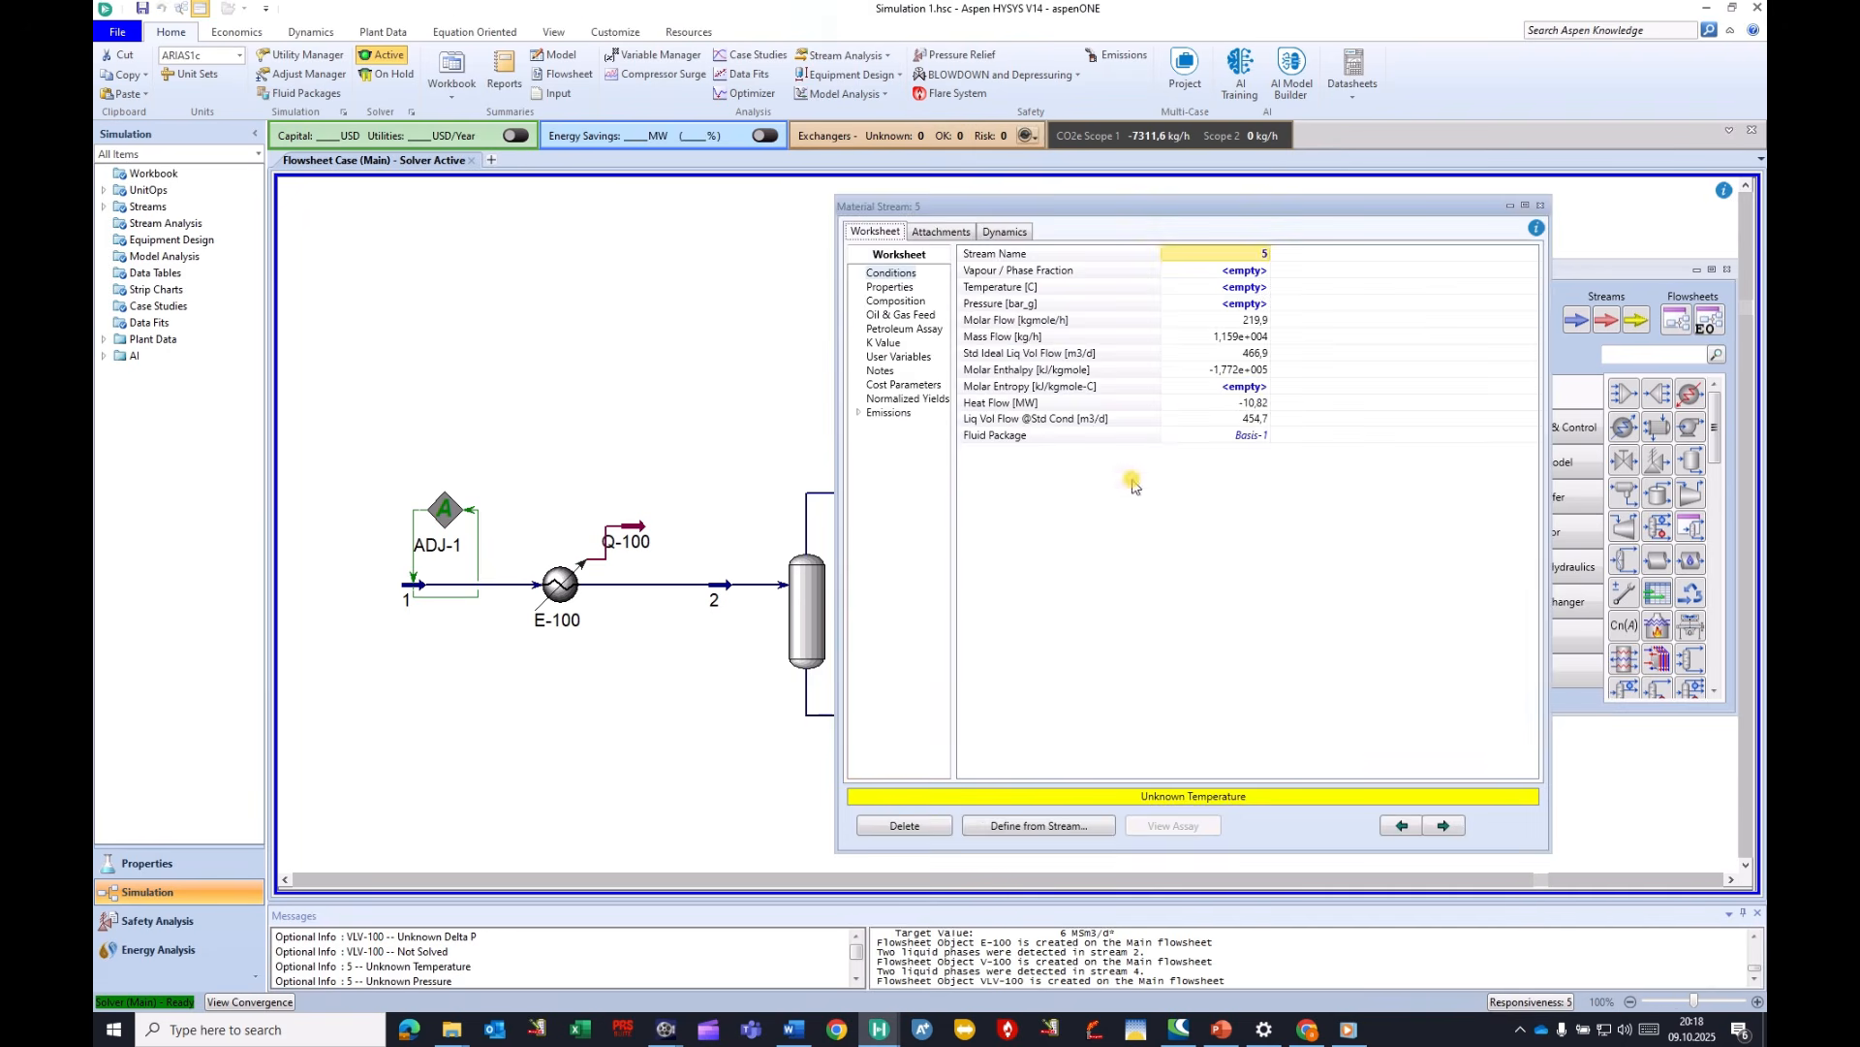
{"action": "left_click", "coordinate": [1227, 303]}
{"action": "type", "text": "12"}
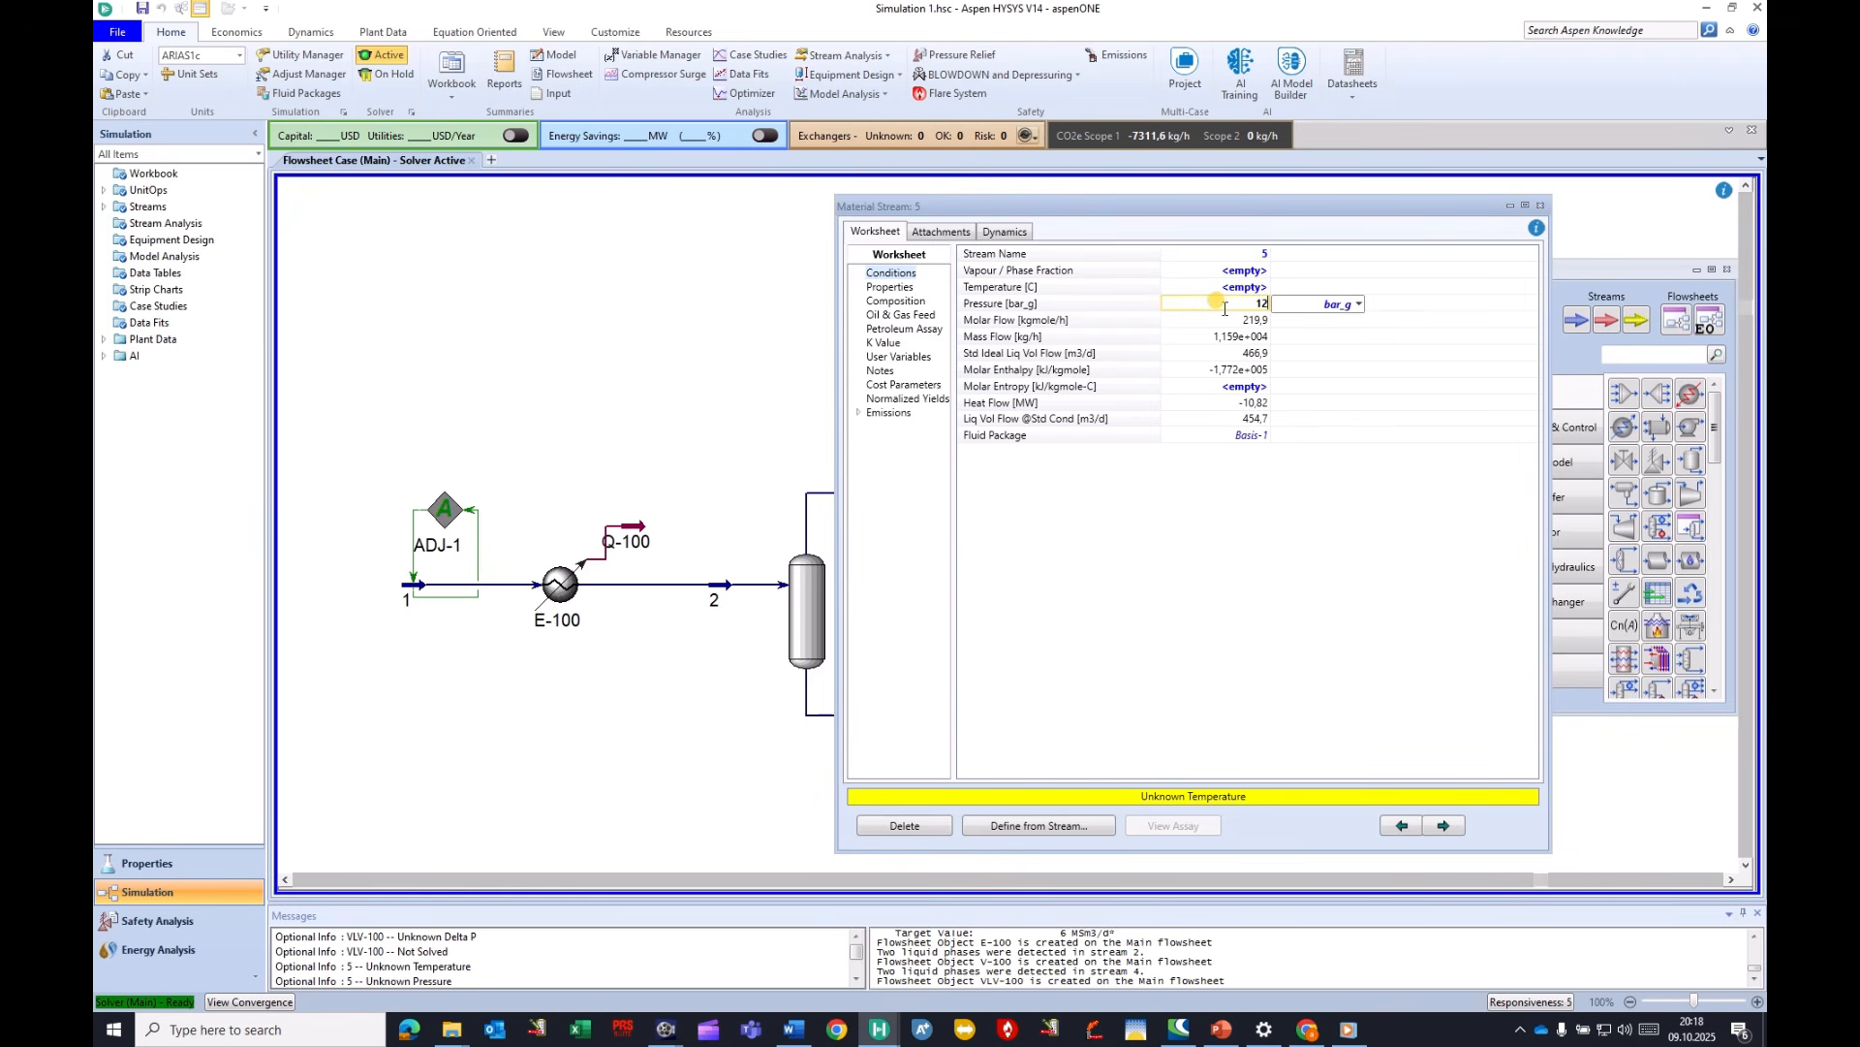
{"action": "left_click", "coordinate": [1223, 336]}
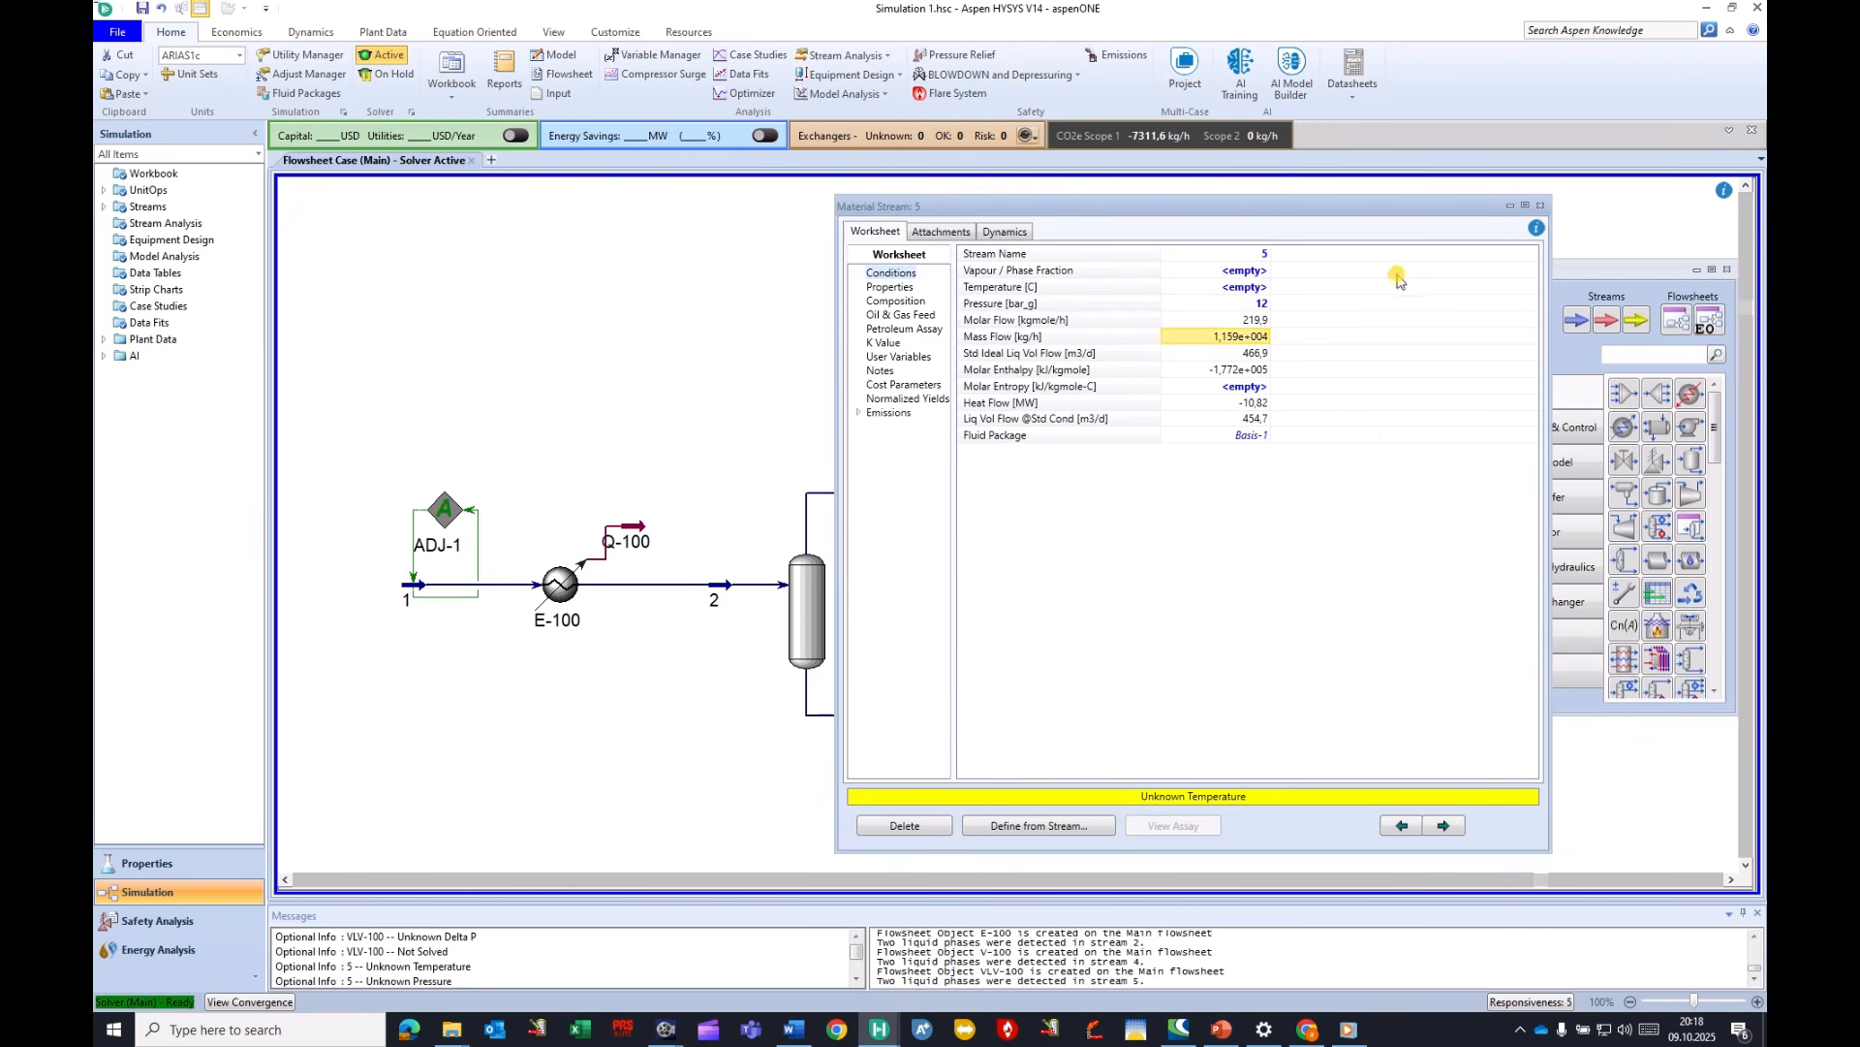
{"action": "left_click", "coordinate": [1545, 208]}
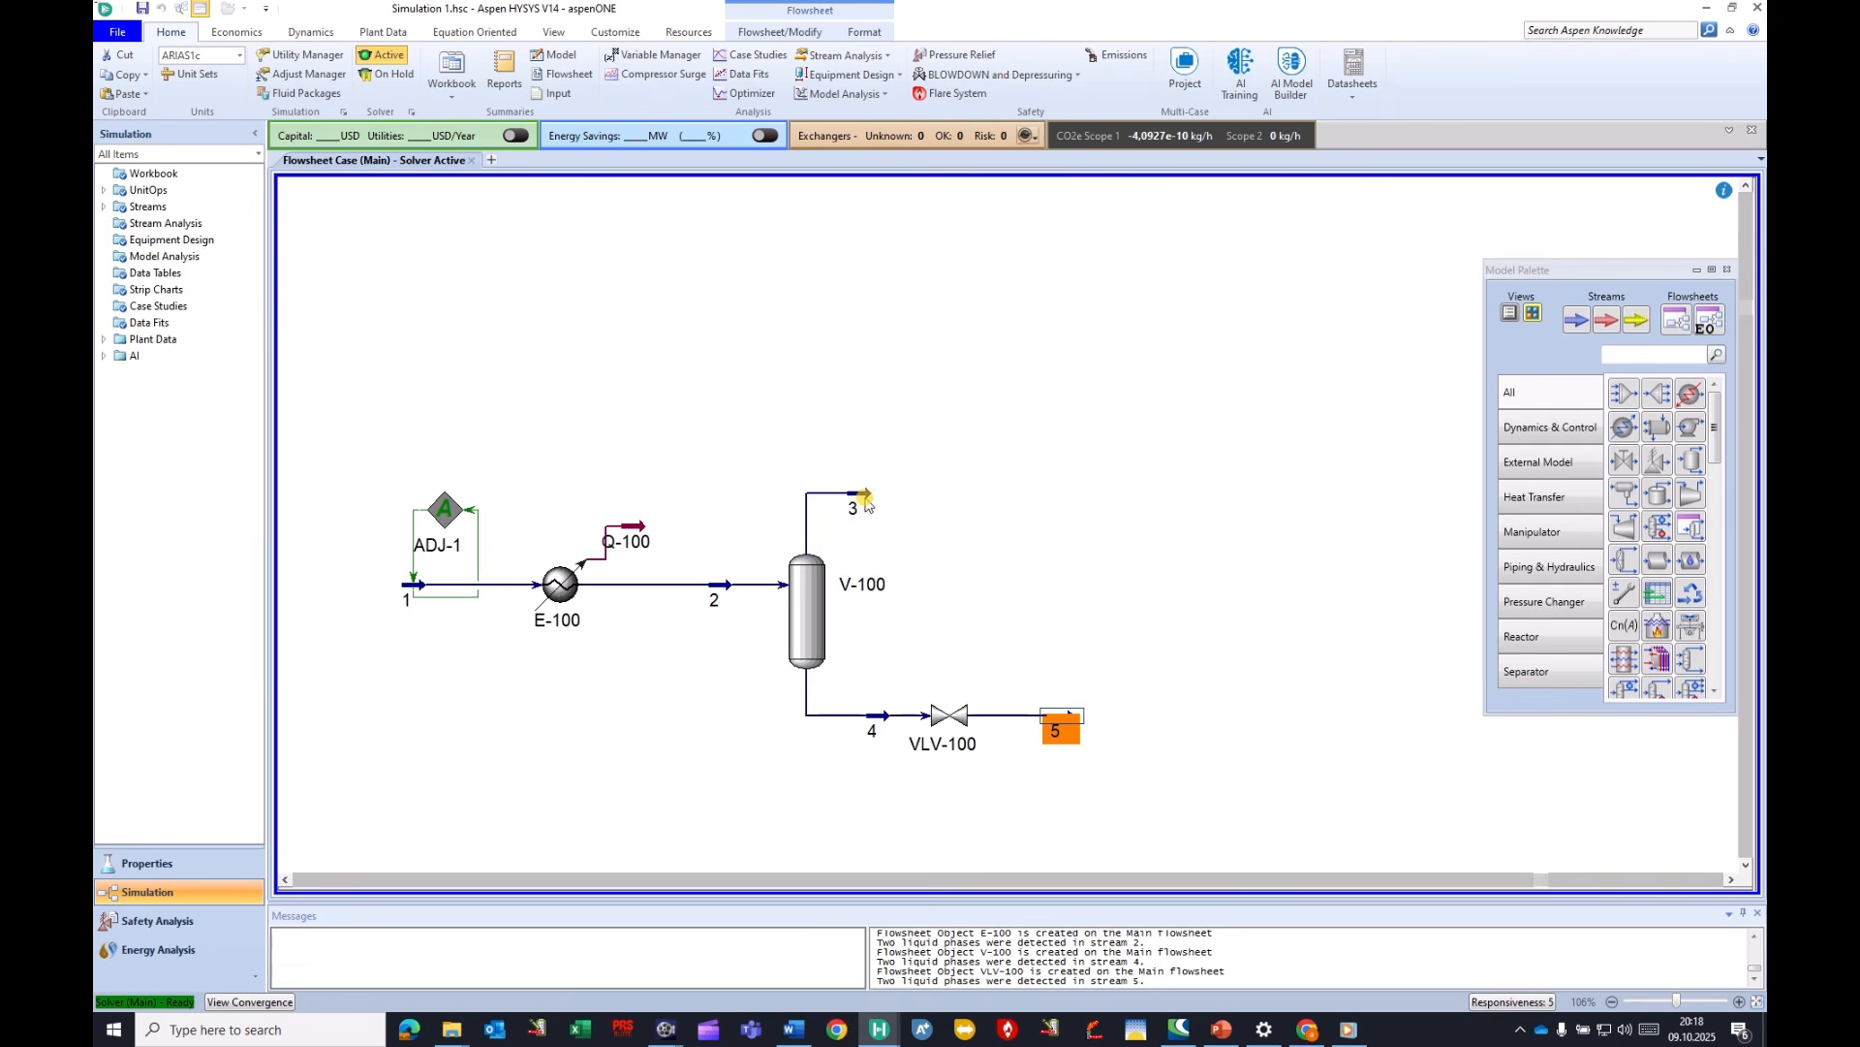
Raise vapour stream 3, place a Compressor beside it with stream 3 as feed, and create its outlet and energy streams.
{"action": "left_click_drag", "start_coordinate": [868, 493], "coordinate": [883, 480]}
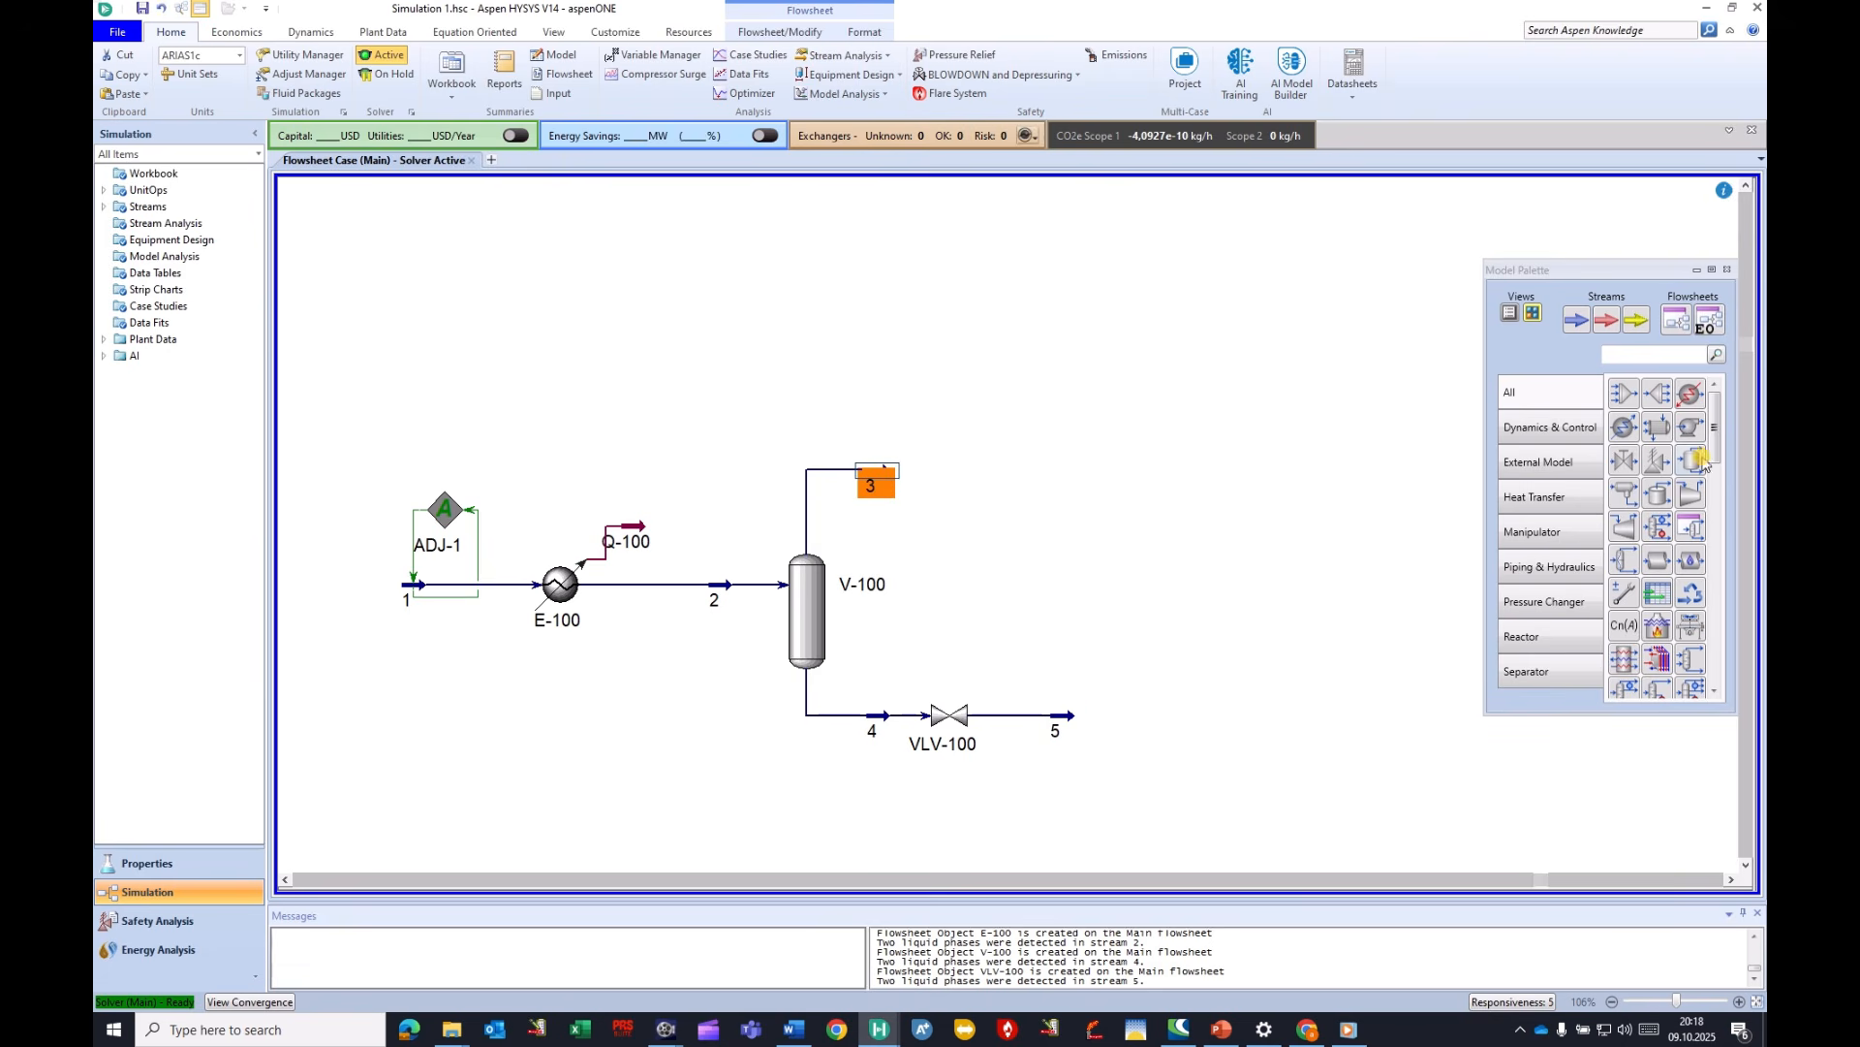
{"action": "left_click_drag", "start_coordinate": [1696, 499], "coordinate": [969, 531]}
{"action": "mouse_move", "coordinate": [887, 469]}
{"action": "left_mouse_down"}
{"action": "mouse_move", "coordinate": [969, 521]}
{"action": "mouse_move", "coordinate": [1071, 433]}
{"action": "mouse_move", "coordinate": [1103, 440]}
{"action": "left_mouse_up"}
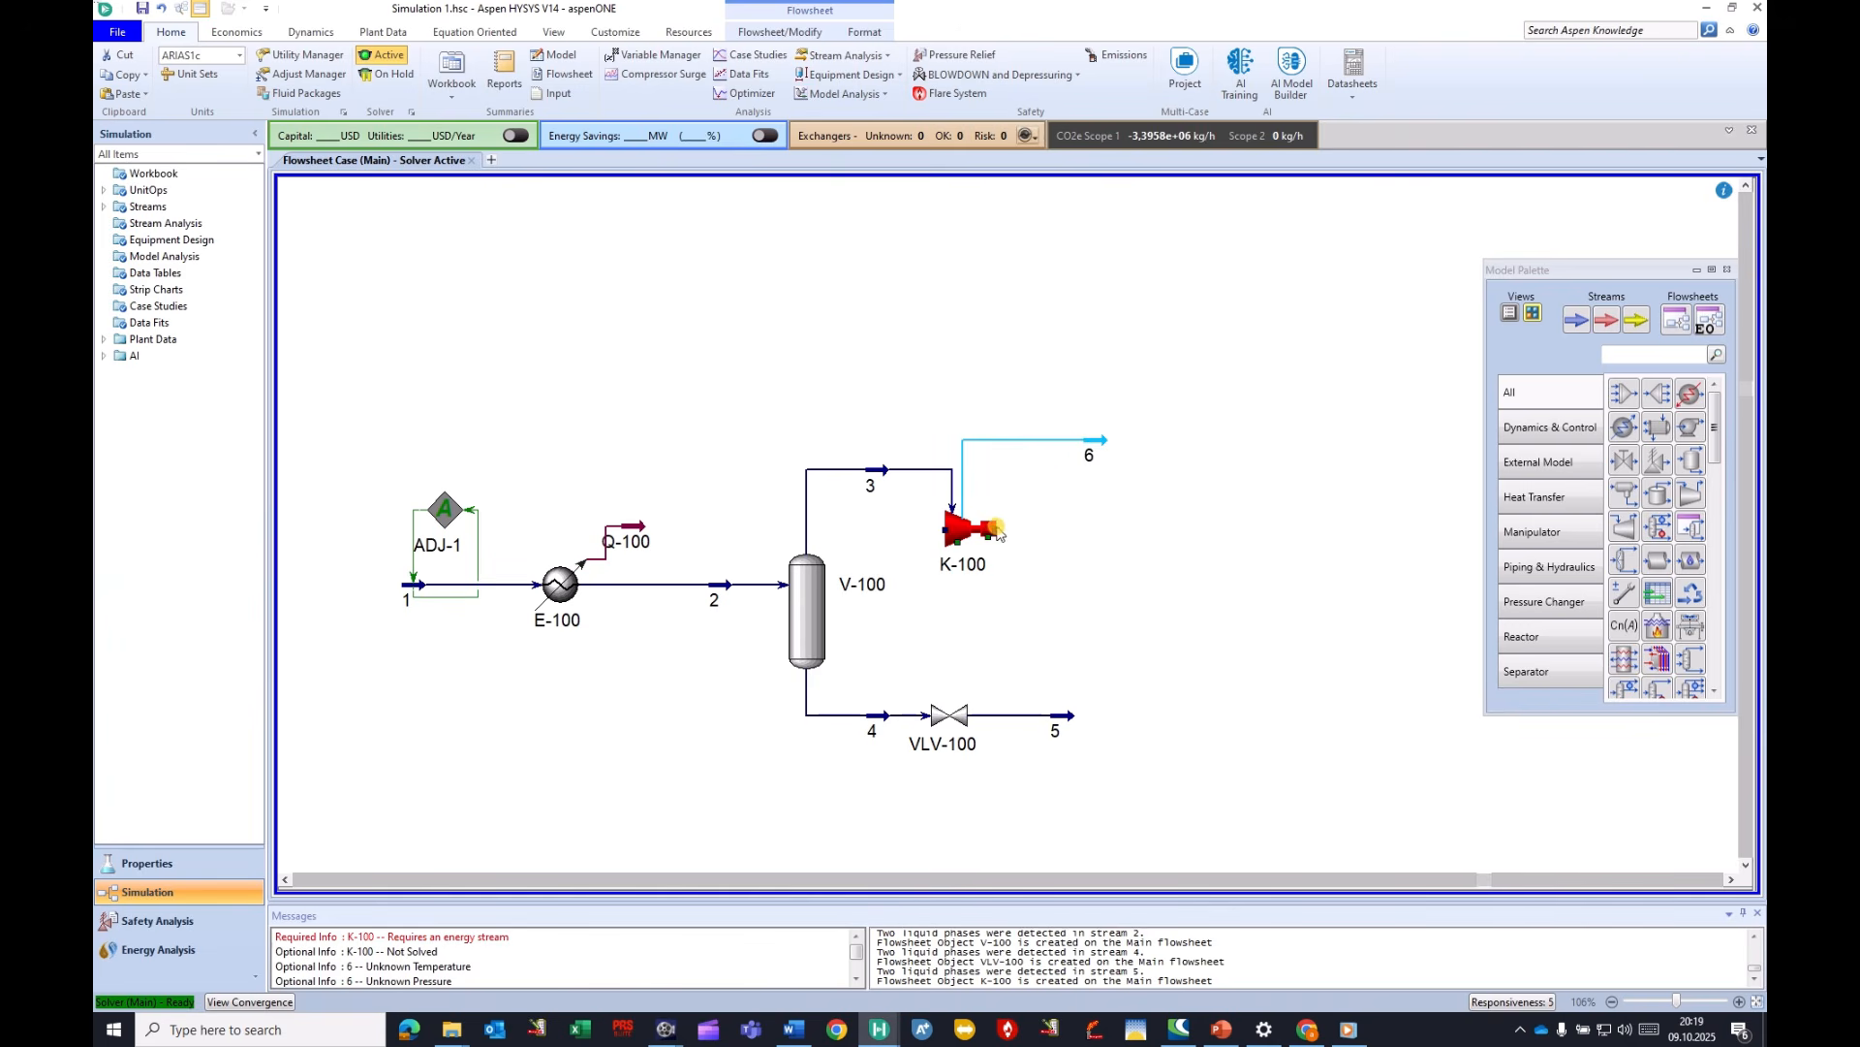
{"action": "left_click_drag", "start_coordinate": [990, 530], "coordinate": [1074, 530]}
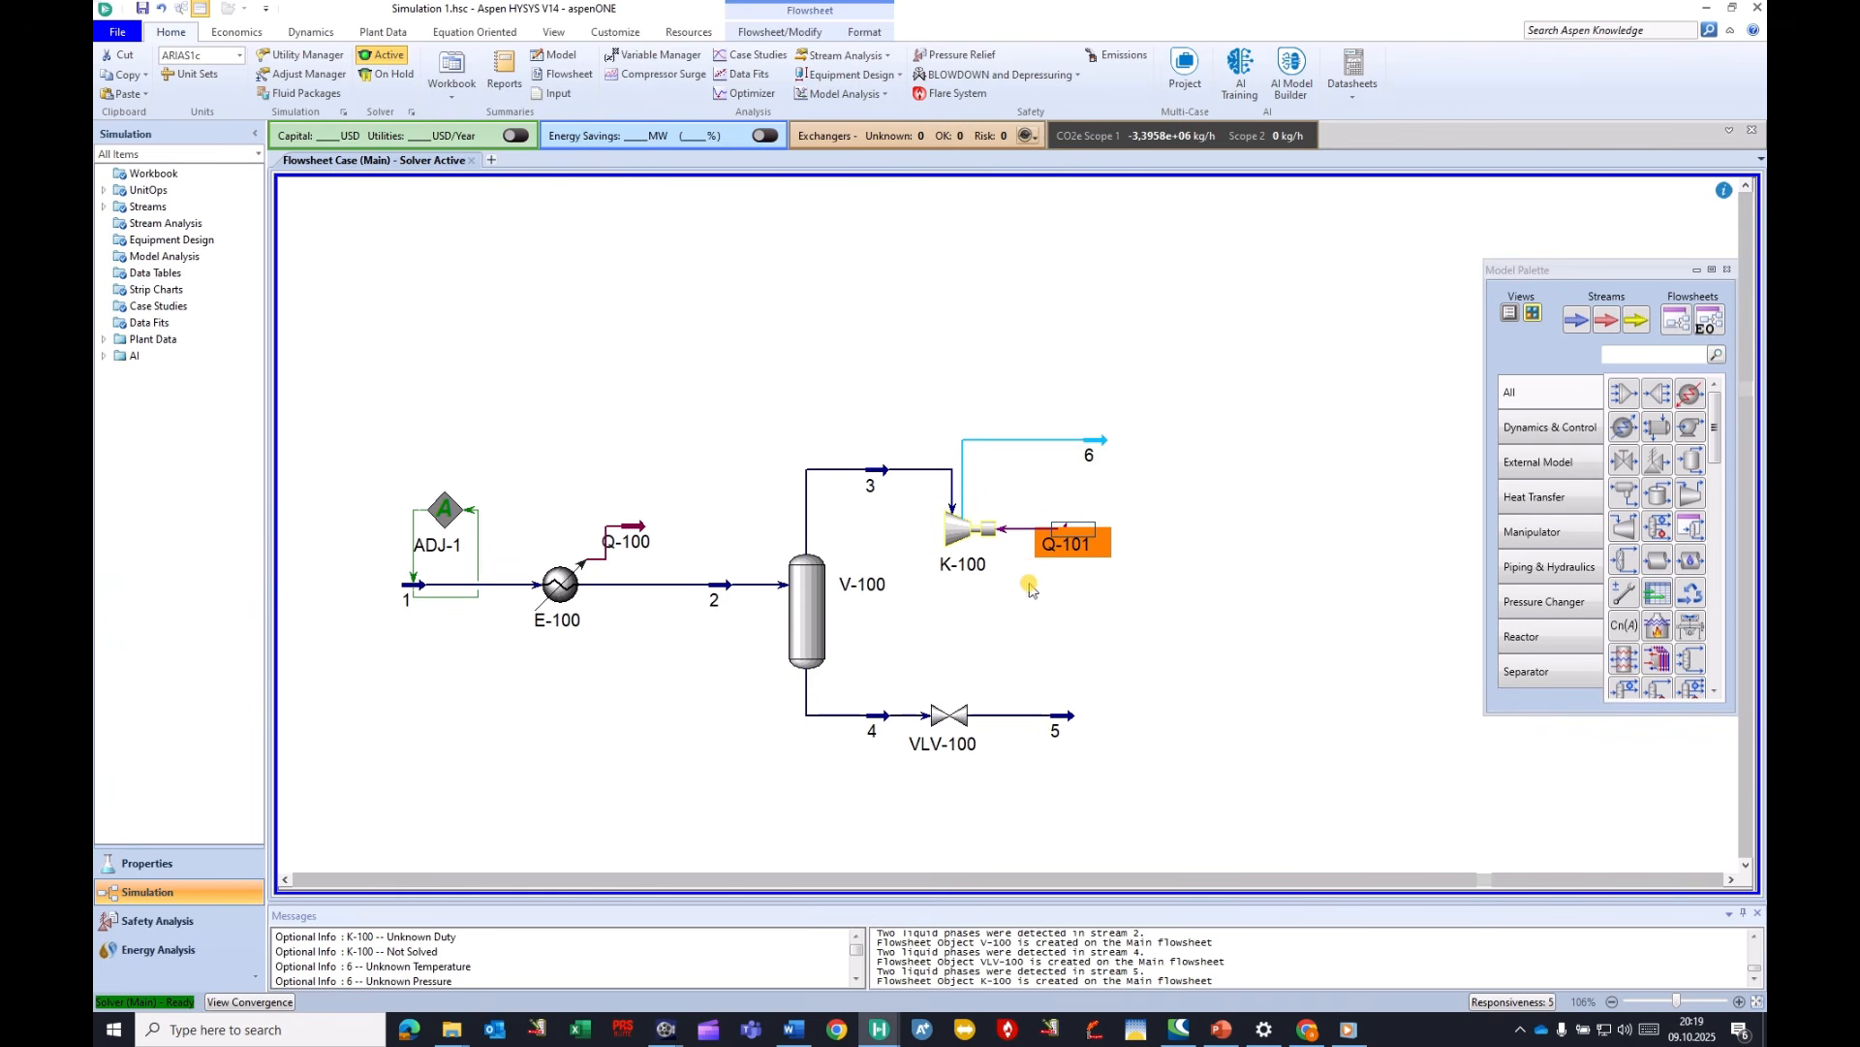
Open compressor K-100's properties and review its rating curves, connections, and adiabatic and polytropic efficiency parameters.
{"action": "double_click", "coordinate": [957, 540]}
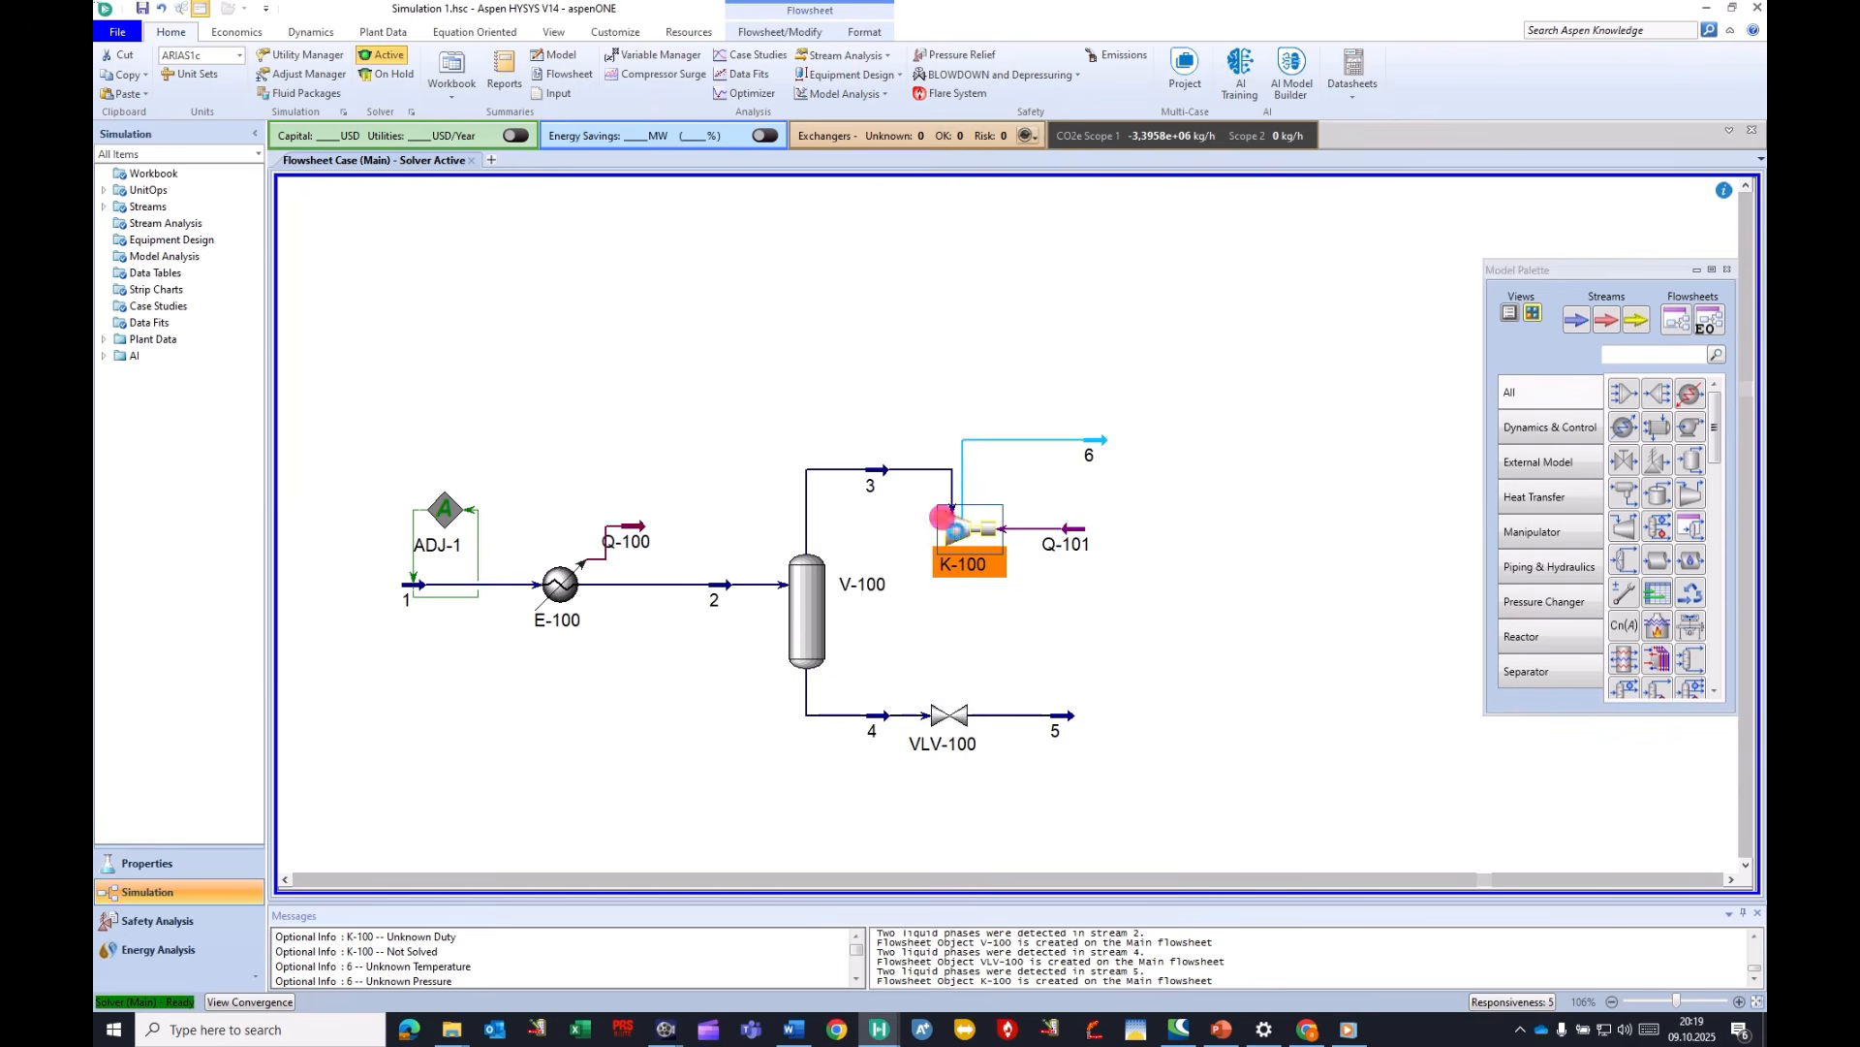
{"action": "left_click_drag", "start_coordinate": [1034, 209], "coordinate": [1049, 262]}
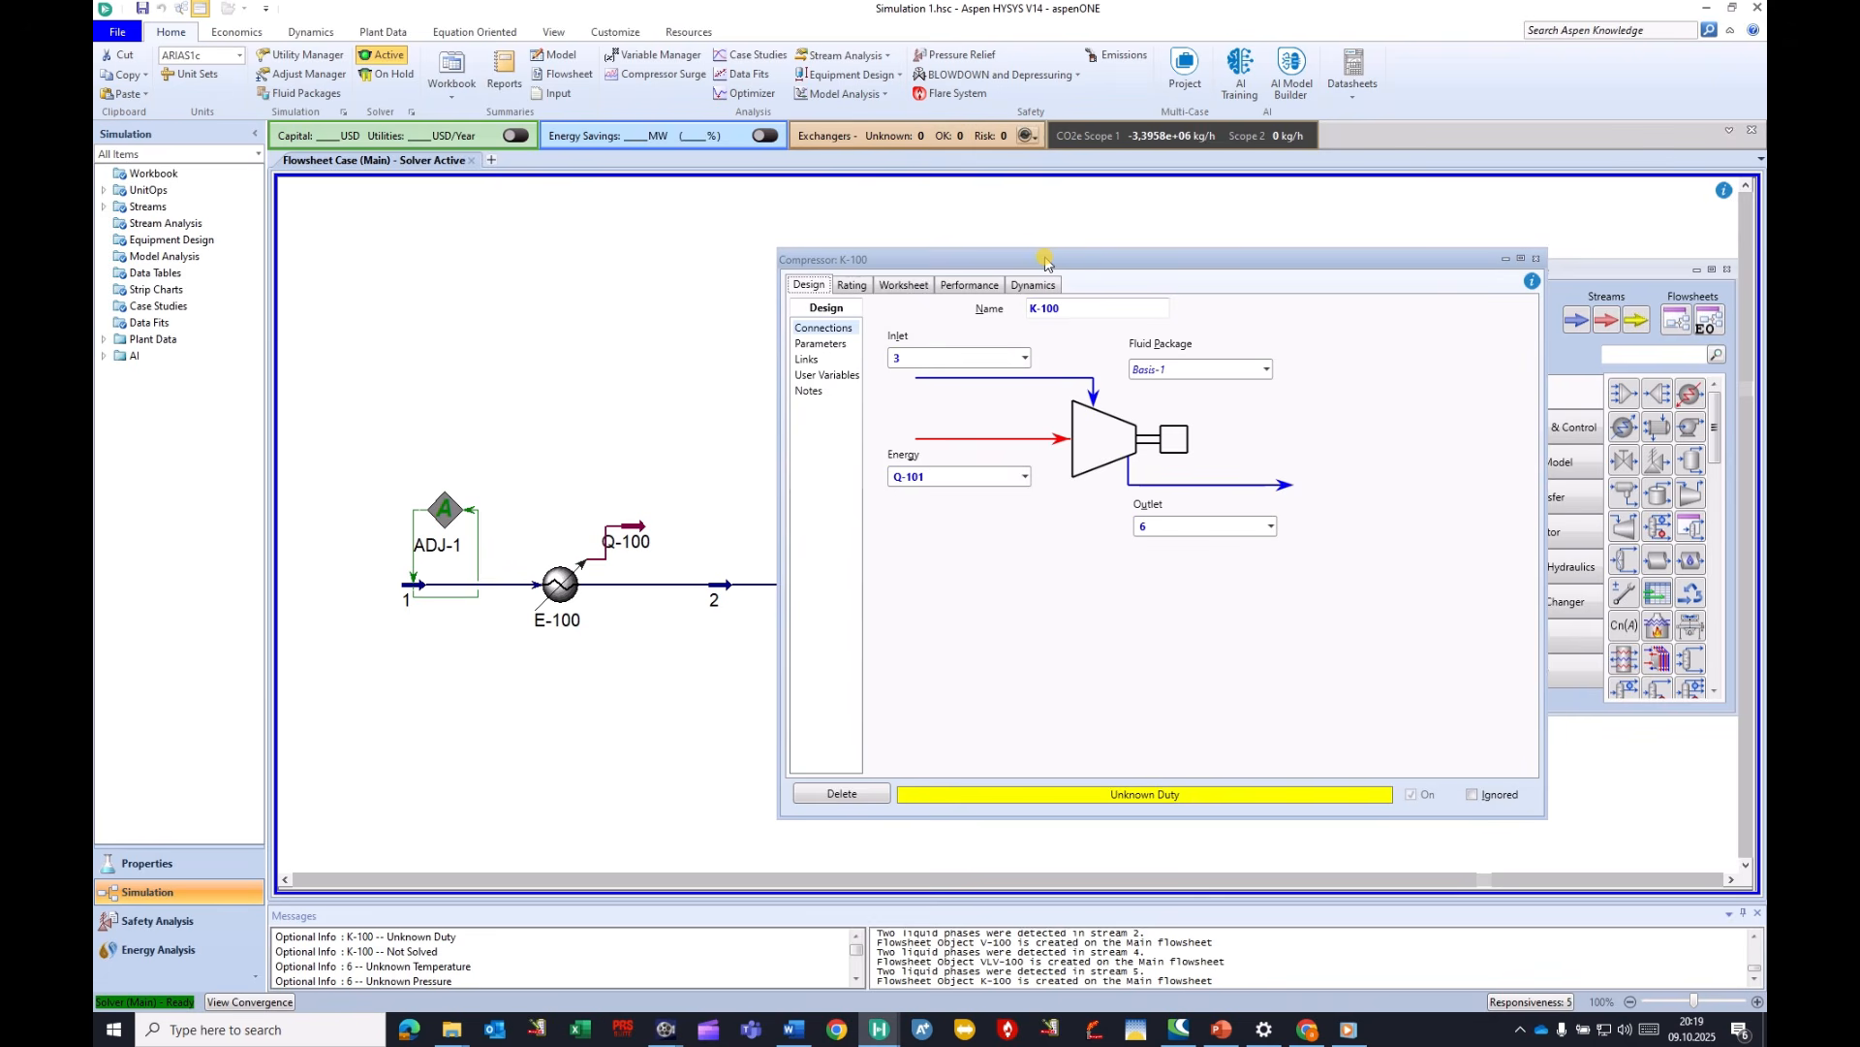
{"action": "left_click", "coordinate": [852, 284]}
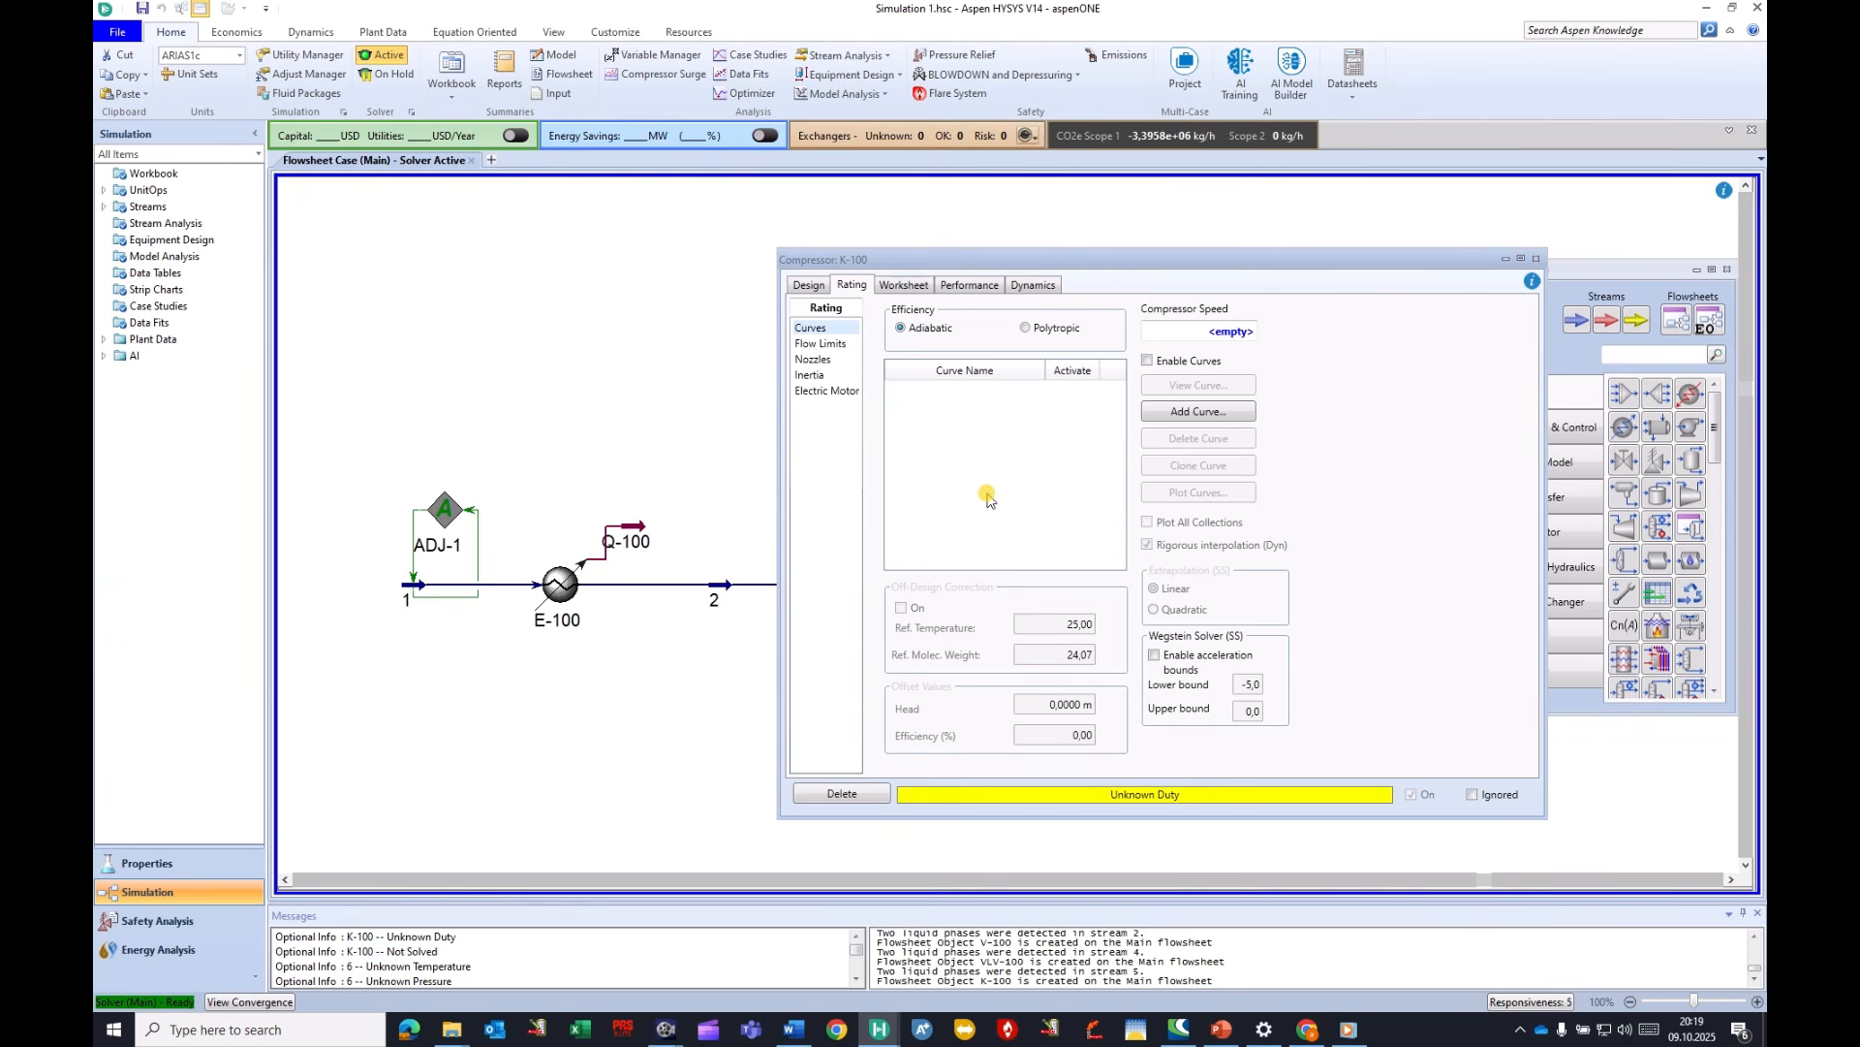
{"action": "left_click", "coordinate": [809, 285]}
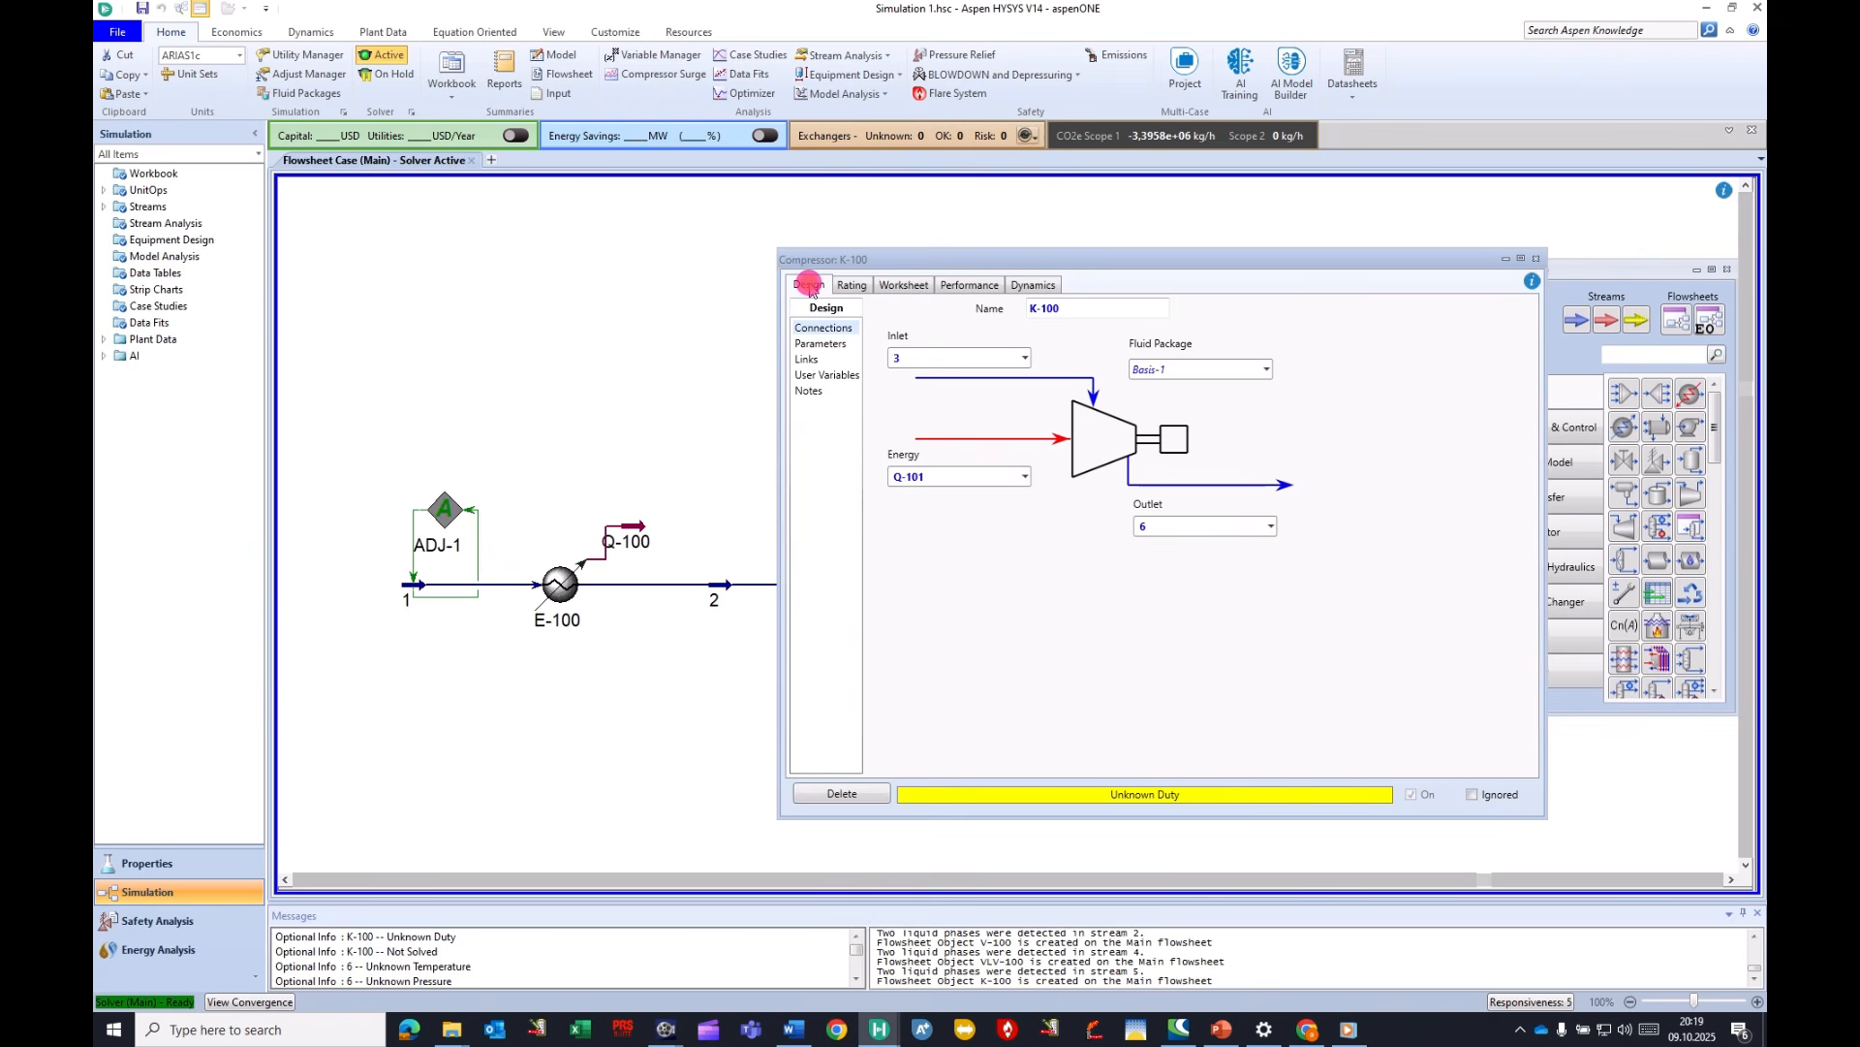
{"action": "left_click", "coordinate": [819, 344]}
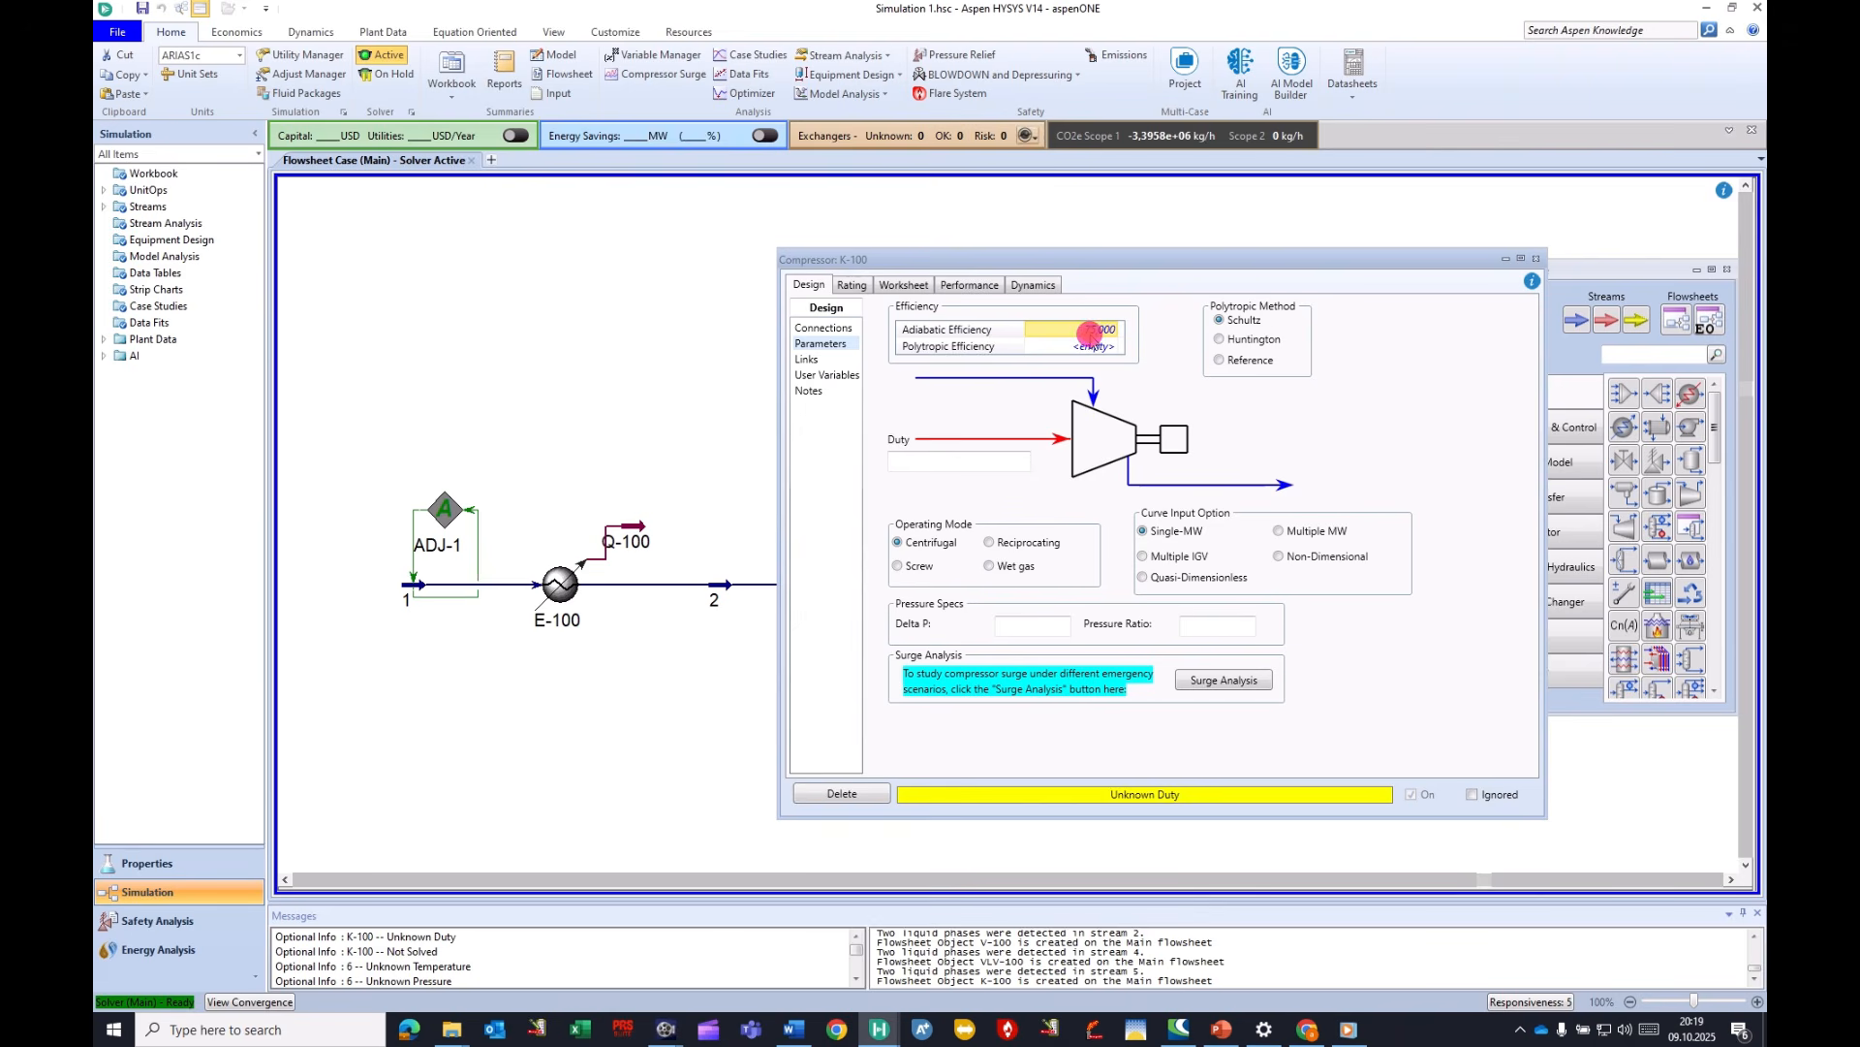
{"action": "left_click", "coordinate": [1092, 334]}
{"action": "left_click", "coordinate": [1088, 348]}
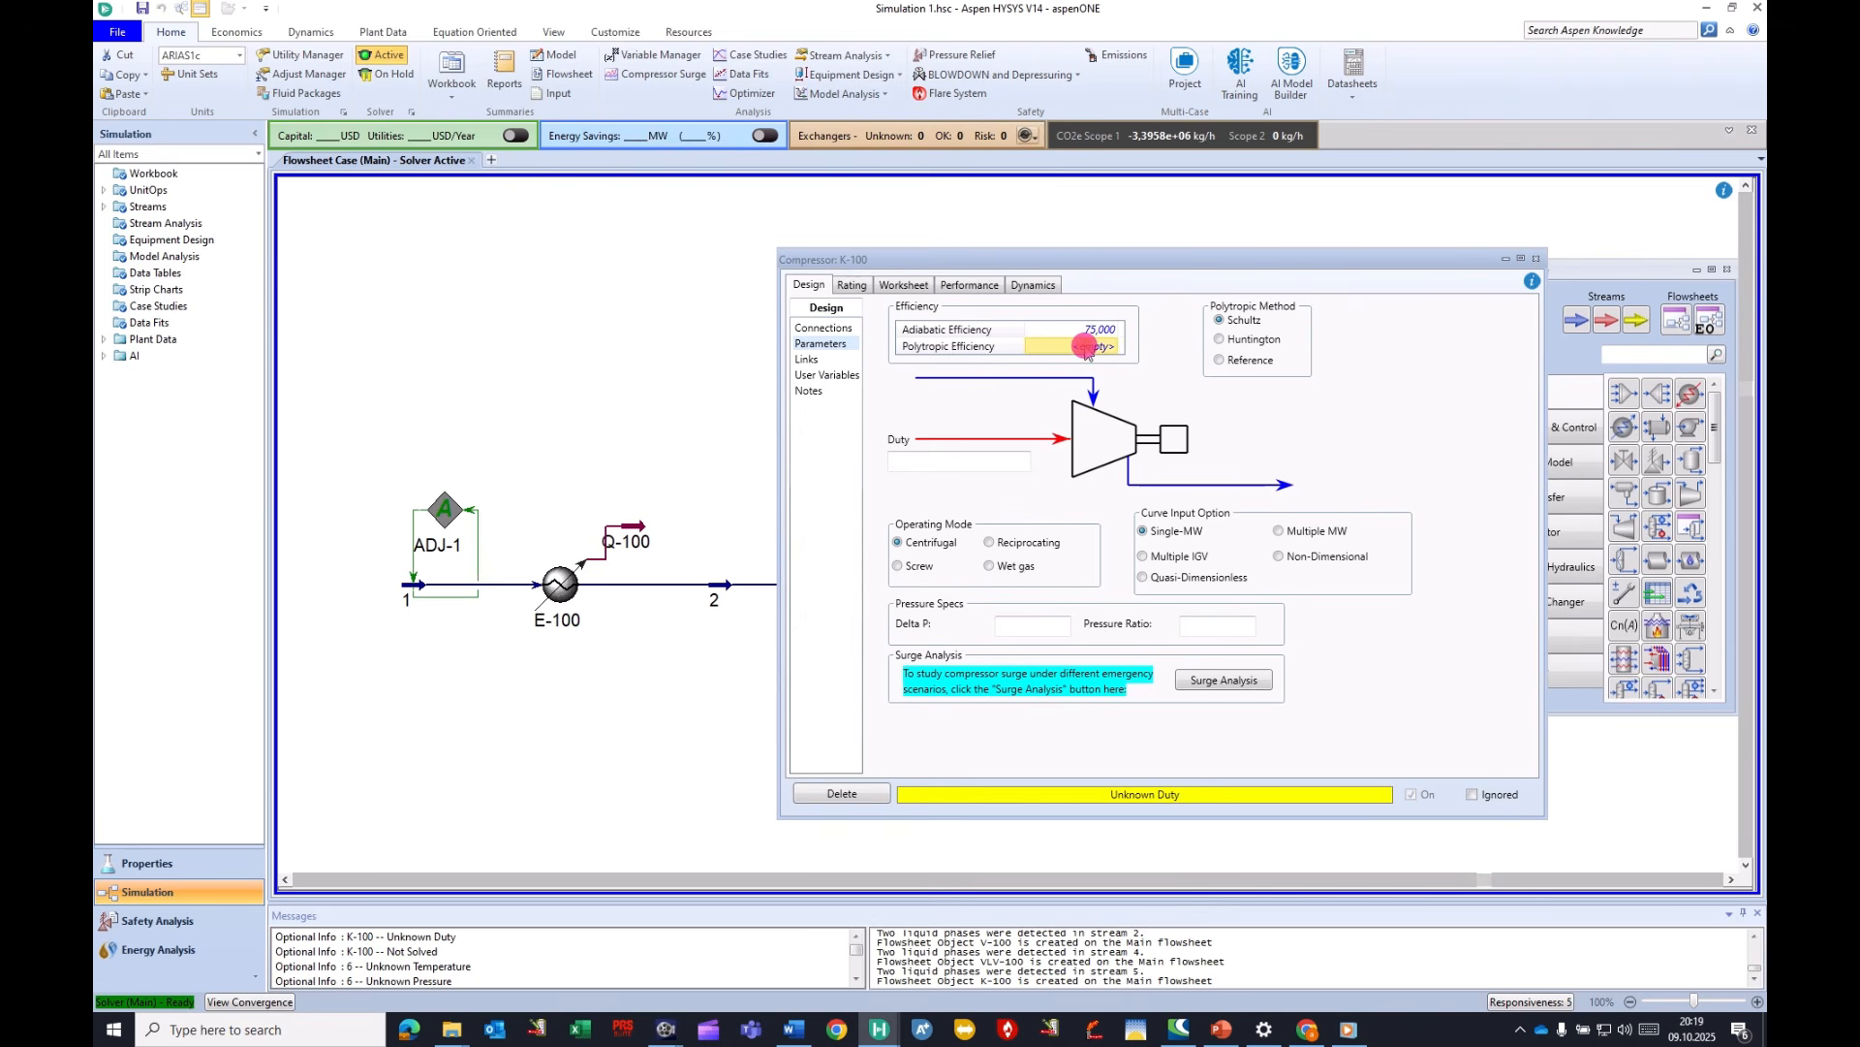
Check the compressor's worksheet conditions, including the pressure of outlet stream 6, and close its properties.
{"action": "left_click", "coordinate": [852, 285]}
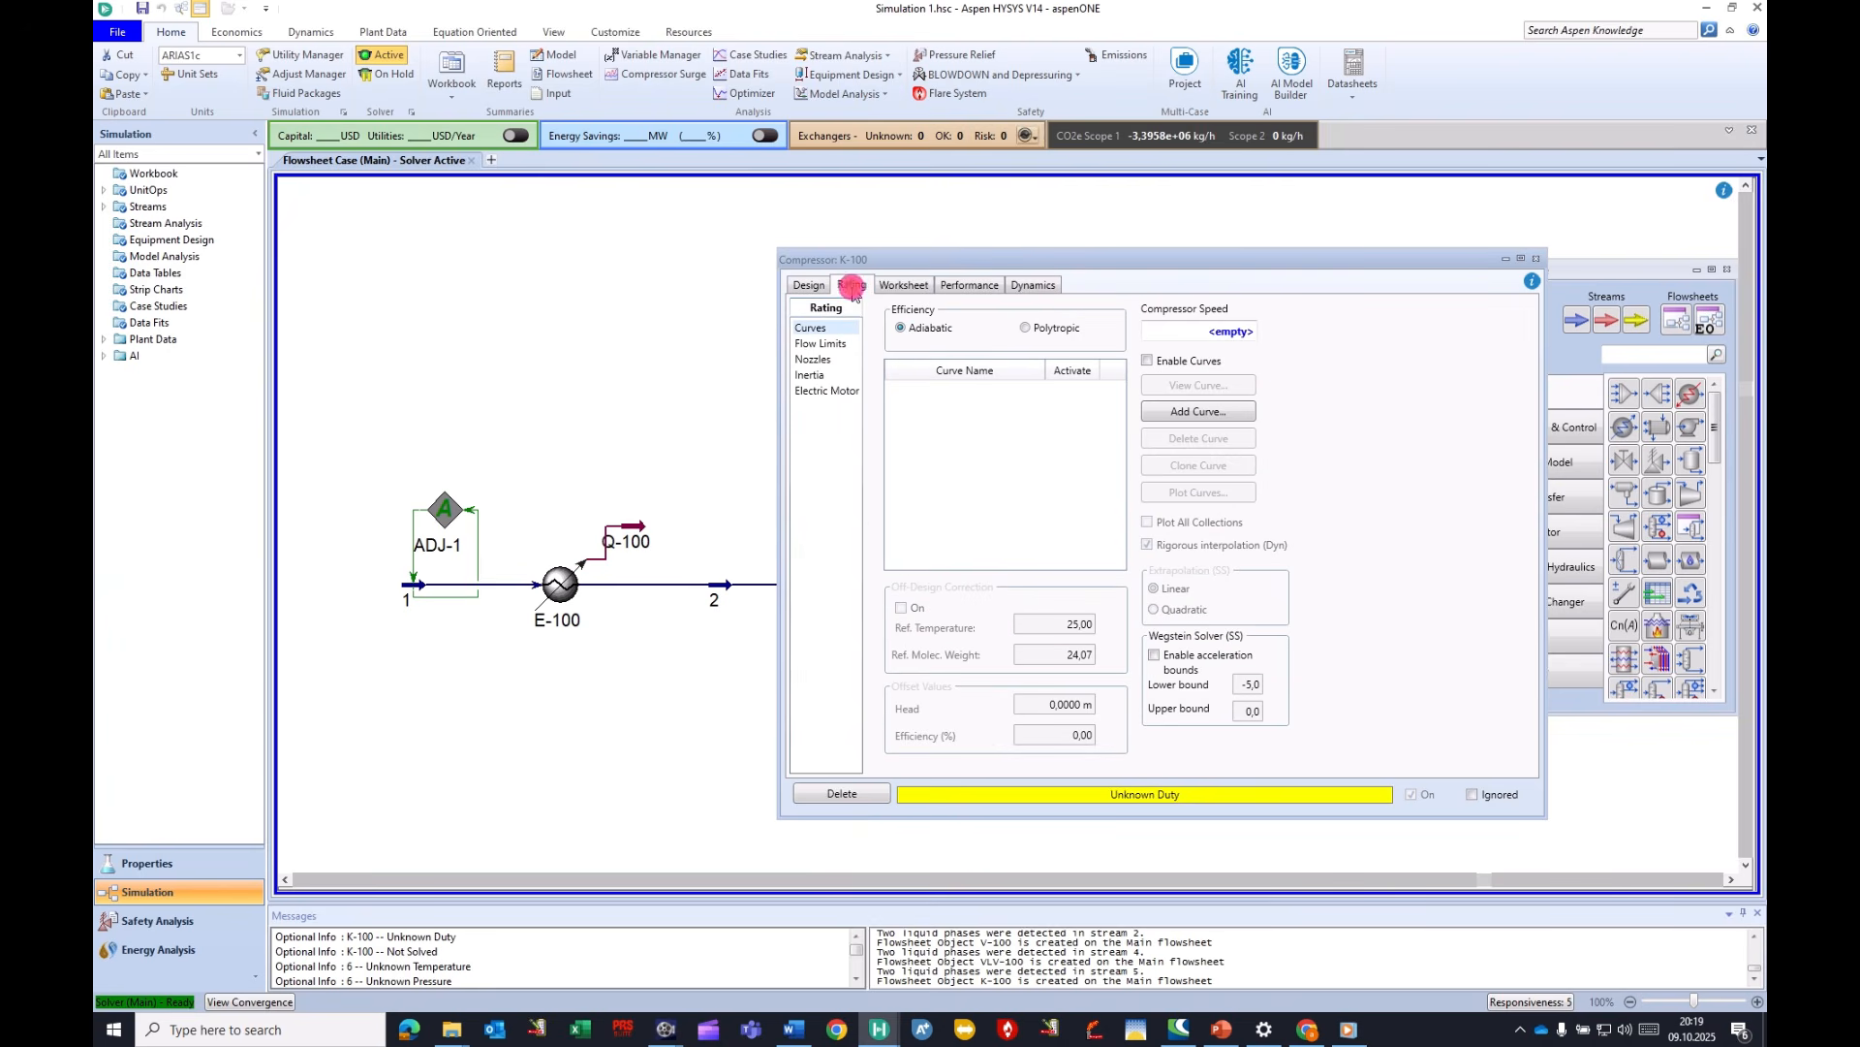
{"action": "left_click", "coordinate": [903, 285]}
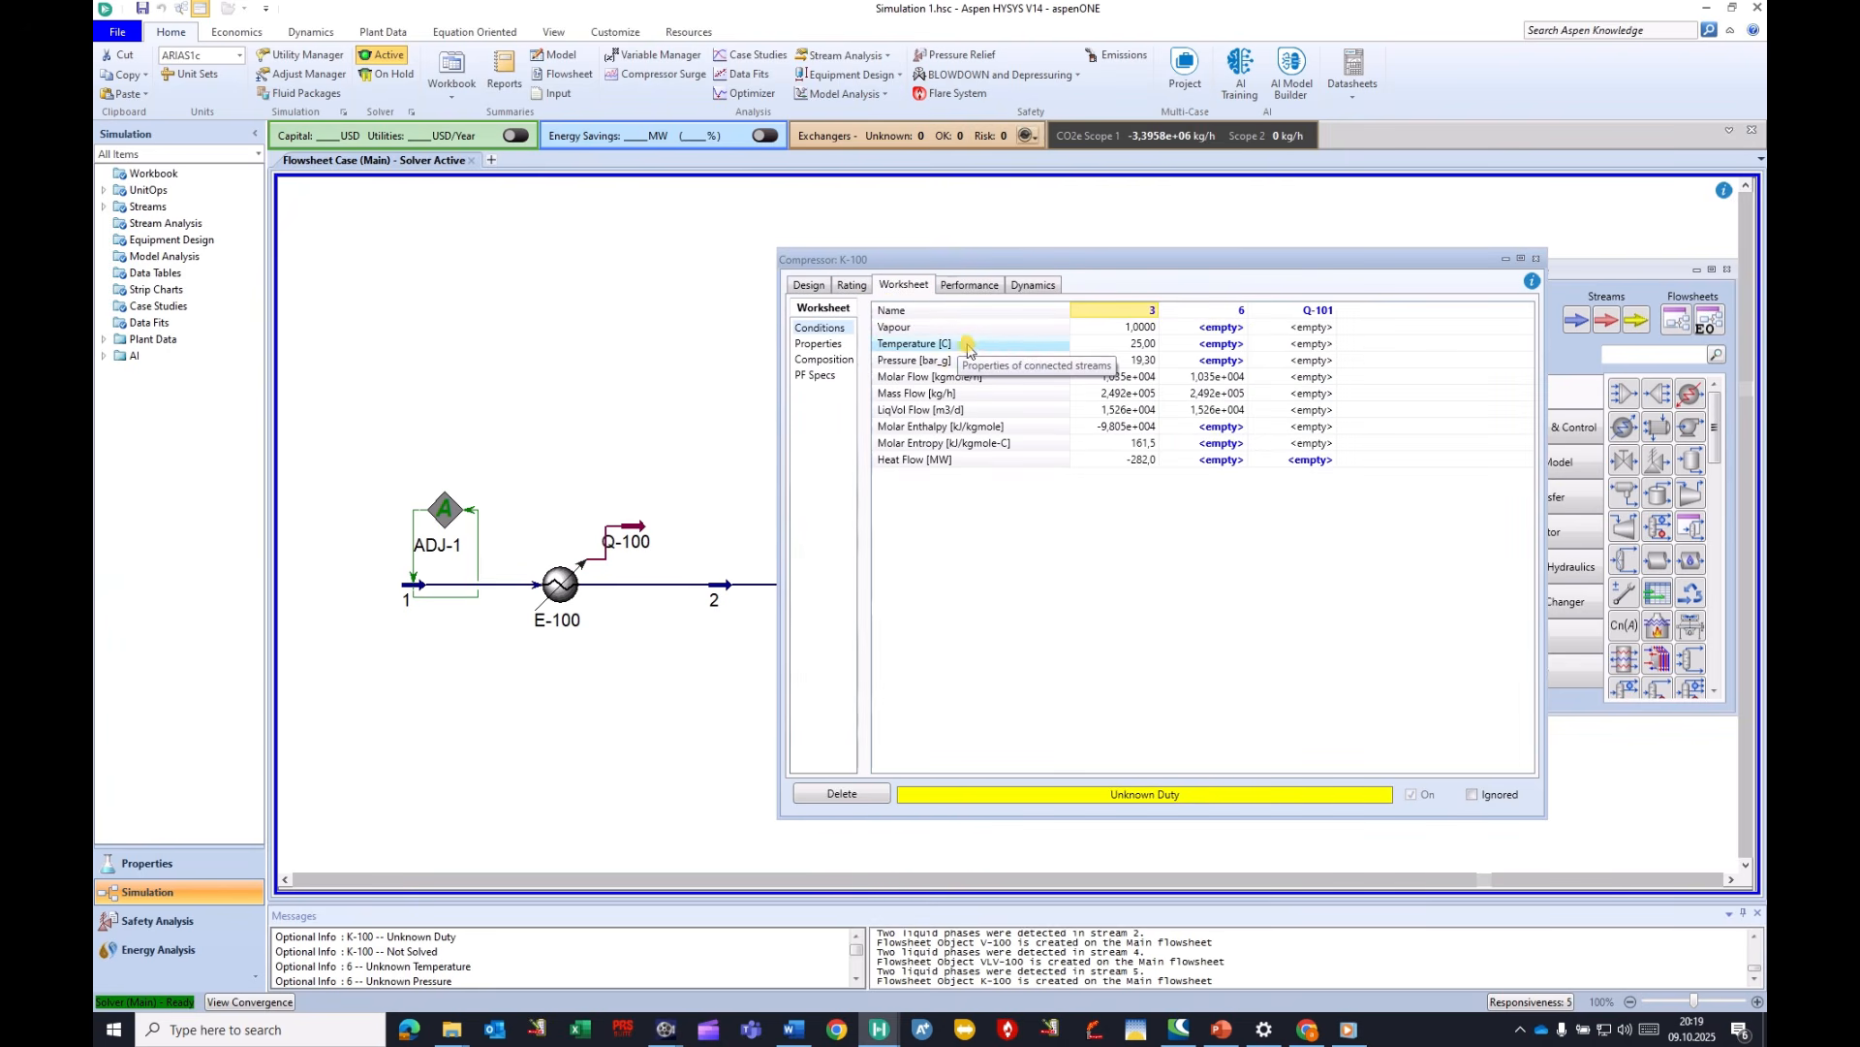
{"action": "left_click_drag", "start_coordinate": [1060, 264], "coordinate": [1276, 250]}
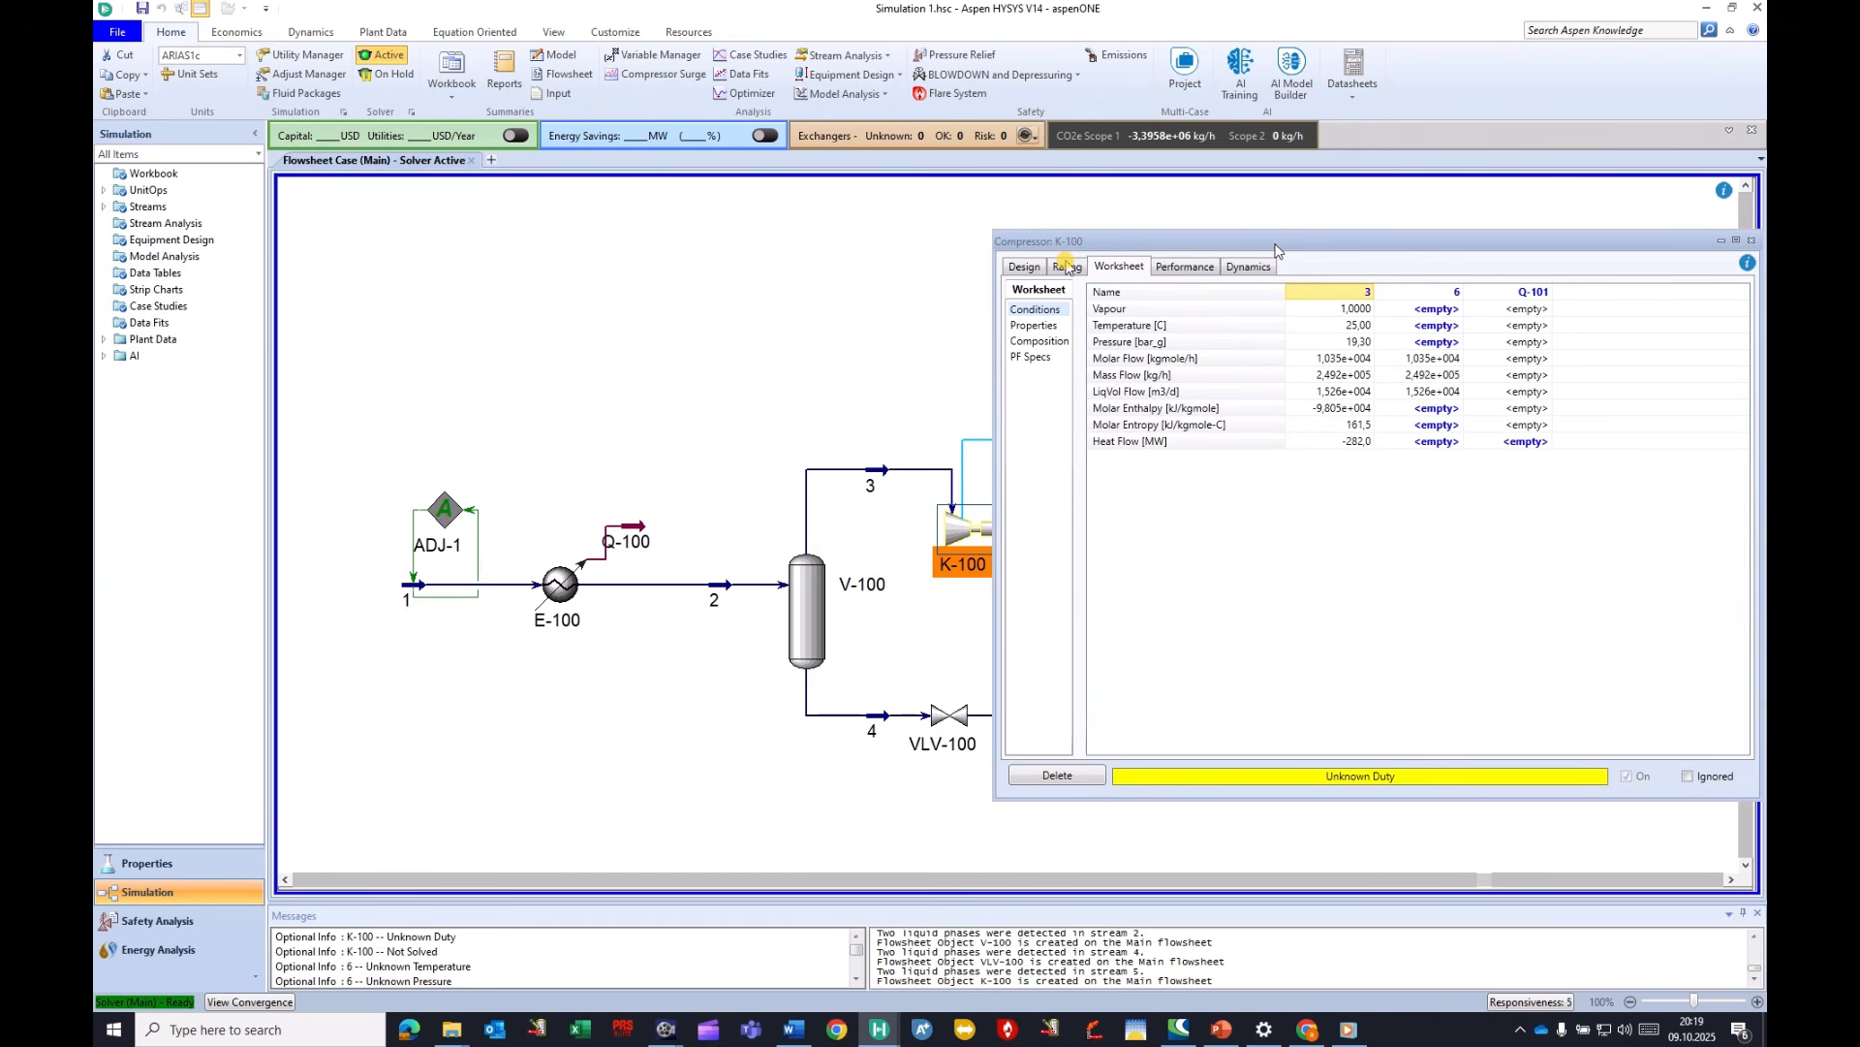
{"action": "left_click", "coordinate": [1431, 345]}
{"action": "left_click_drag", "start_coordinate": [1470, 242], "coordinate": [1165, 264]}
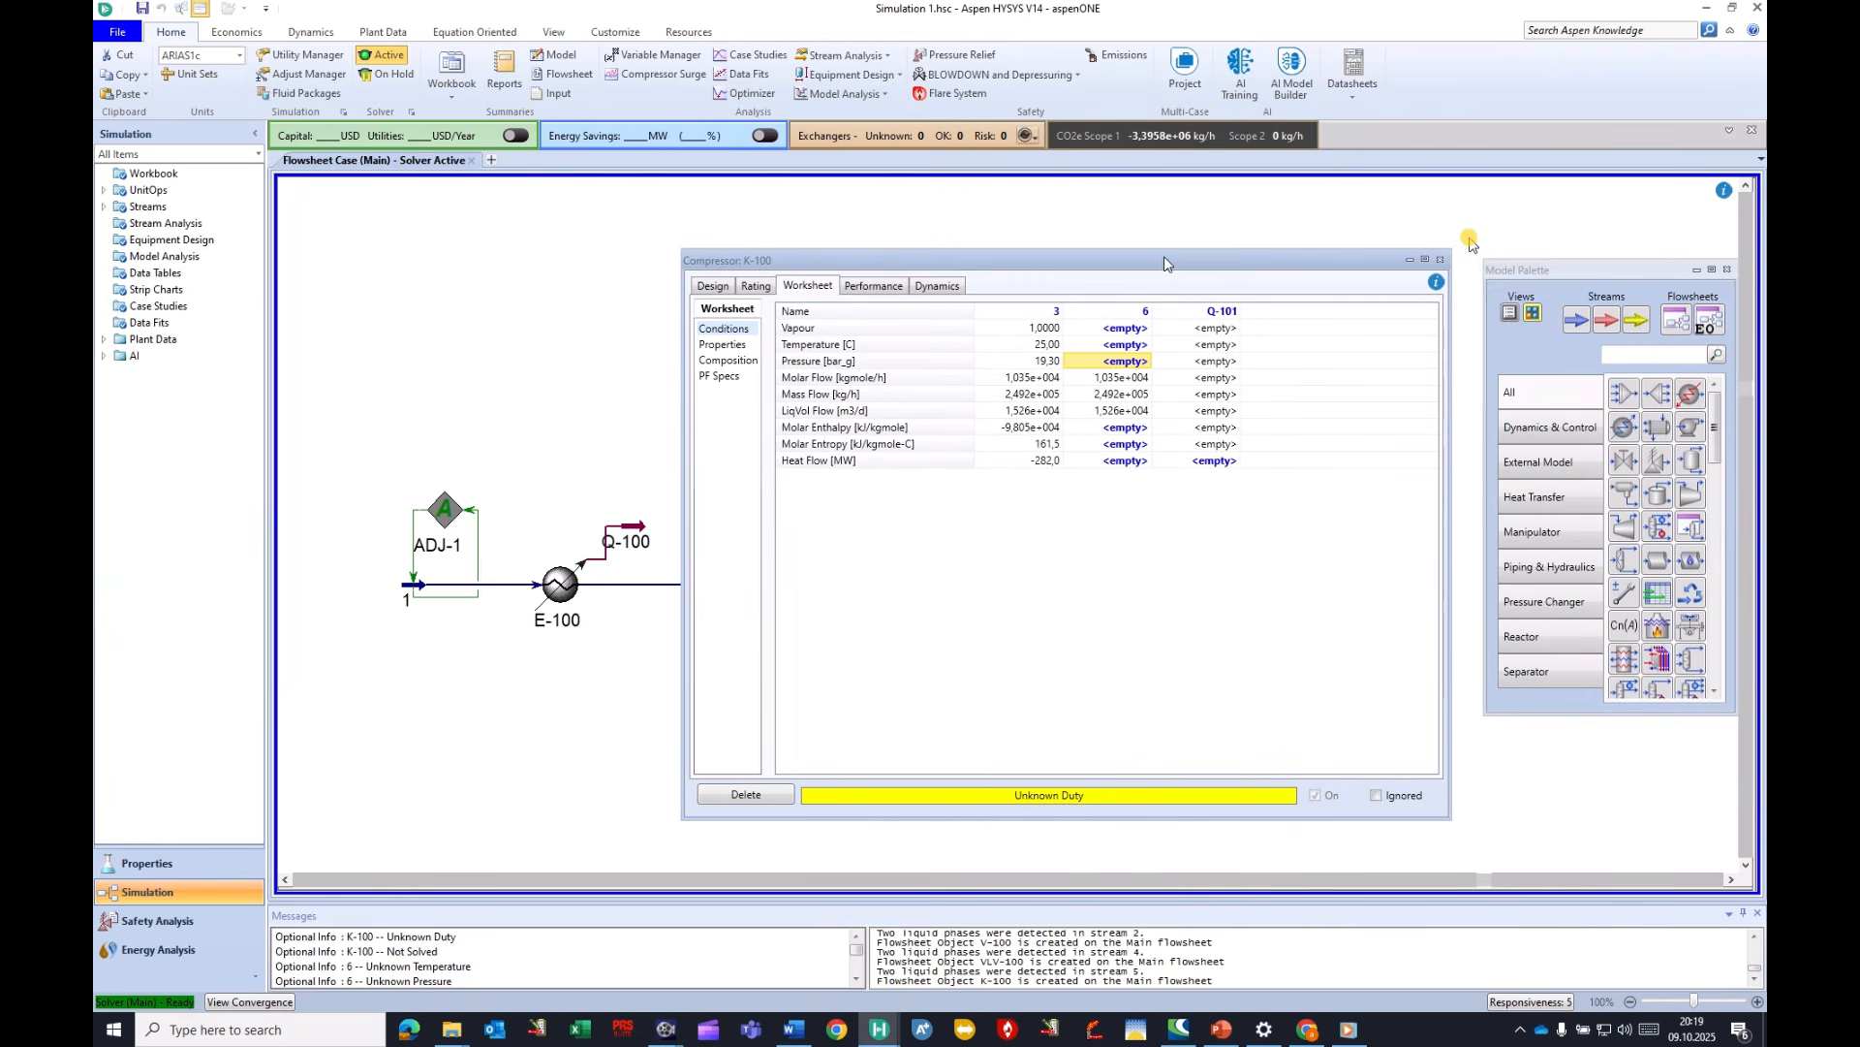
{"action": "left_click", "coordinate": [1164, 261]}
{"action": "left_click", "coordinate": [1438, 260]}
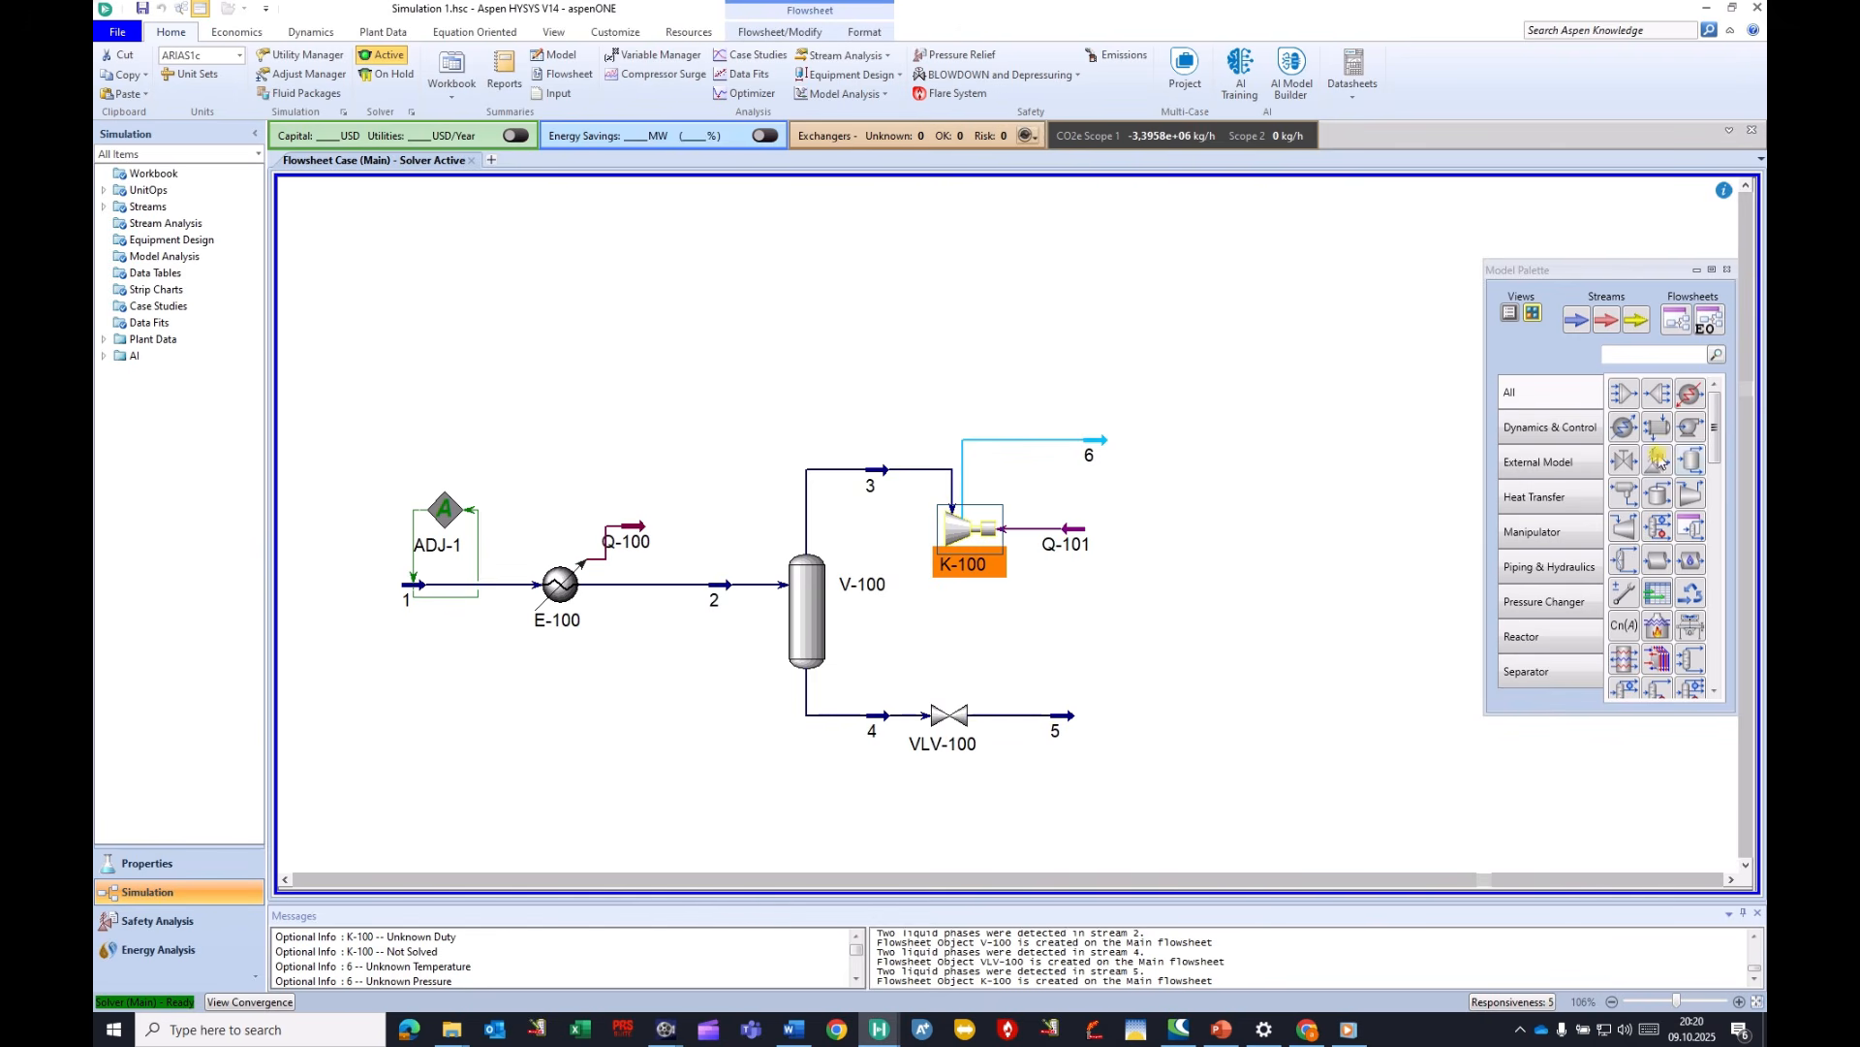
Place an Adjust block above compressor outlet stream 6 and open its properties beside the flowsheet.
{"action": "left_click", "coordinate": [1625, 592]}
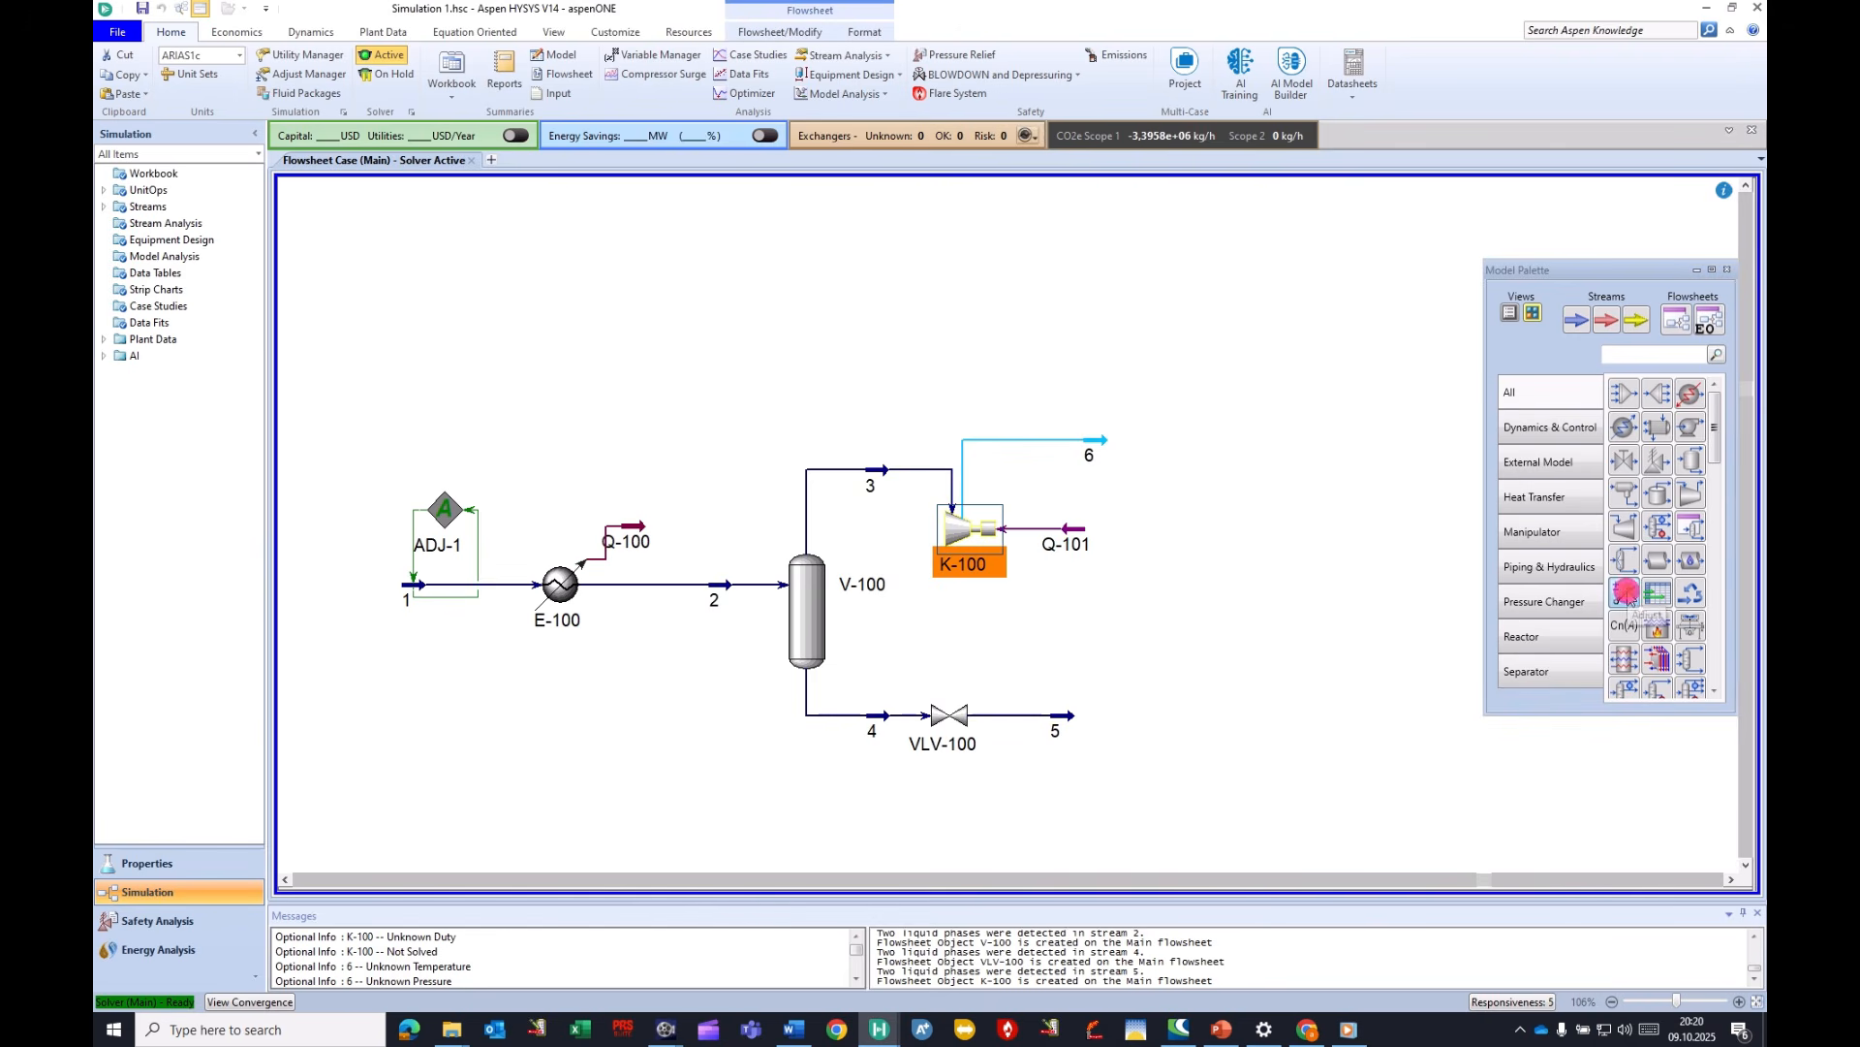
{"action": "left_click", "coordinate": [1129, 390]}
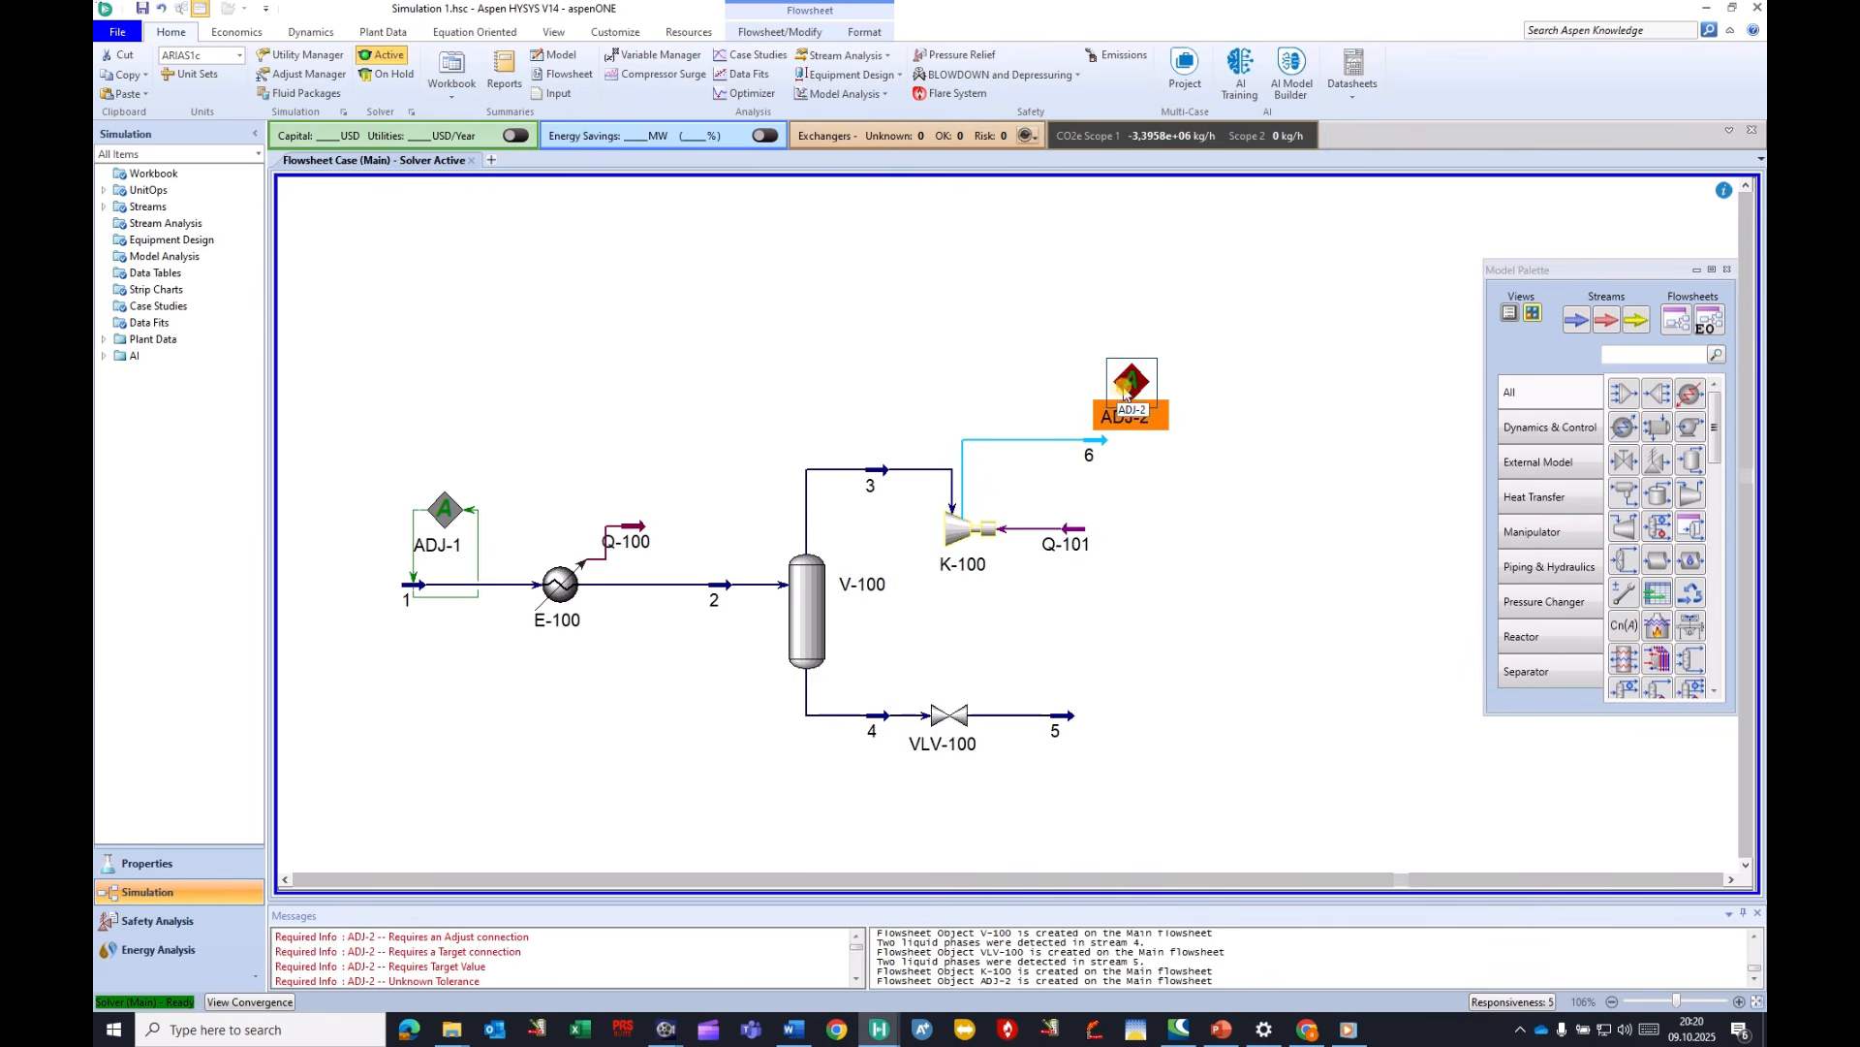
{"action": "double_click", "coordinate": [1129, 391]}
{"action": "left_click_drag", "start_coordinate": [1056, 262], "coordinate": [1468, 286]}
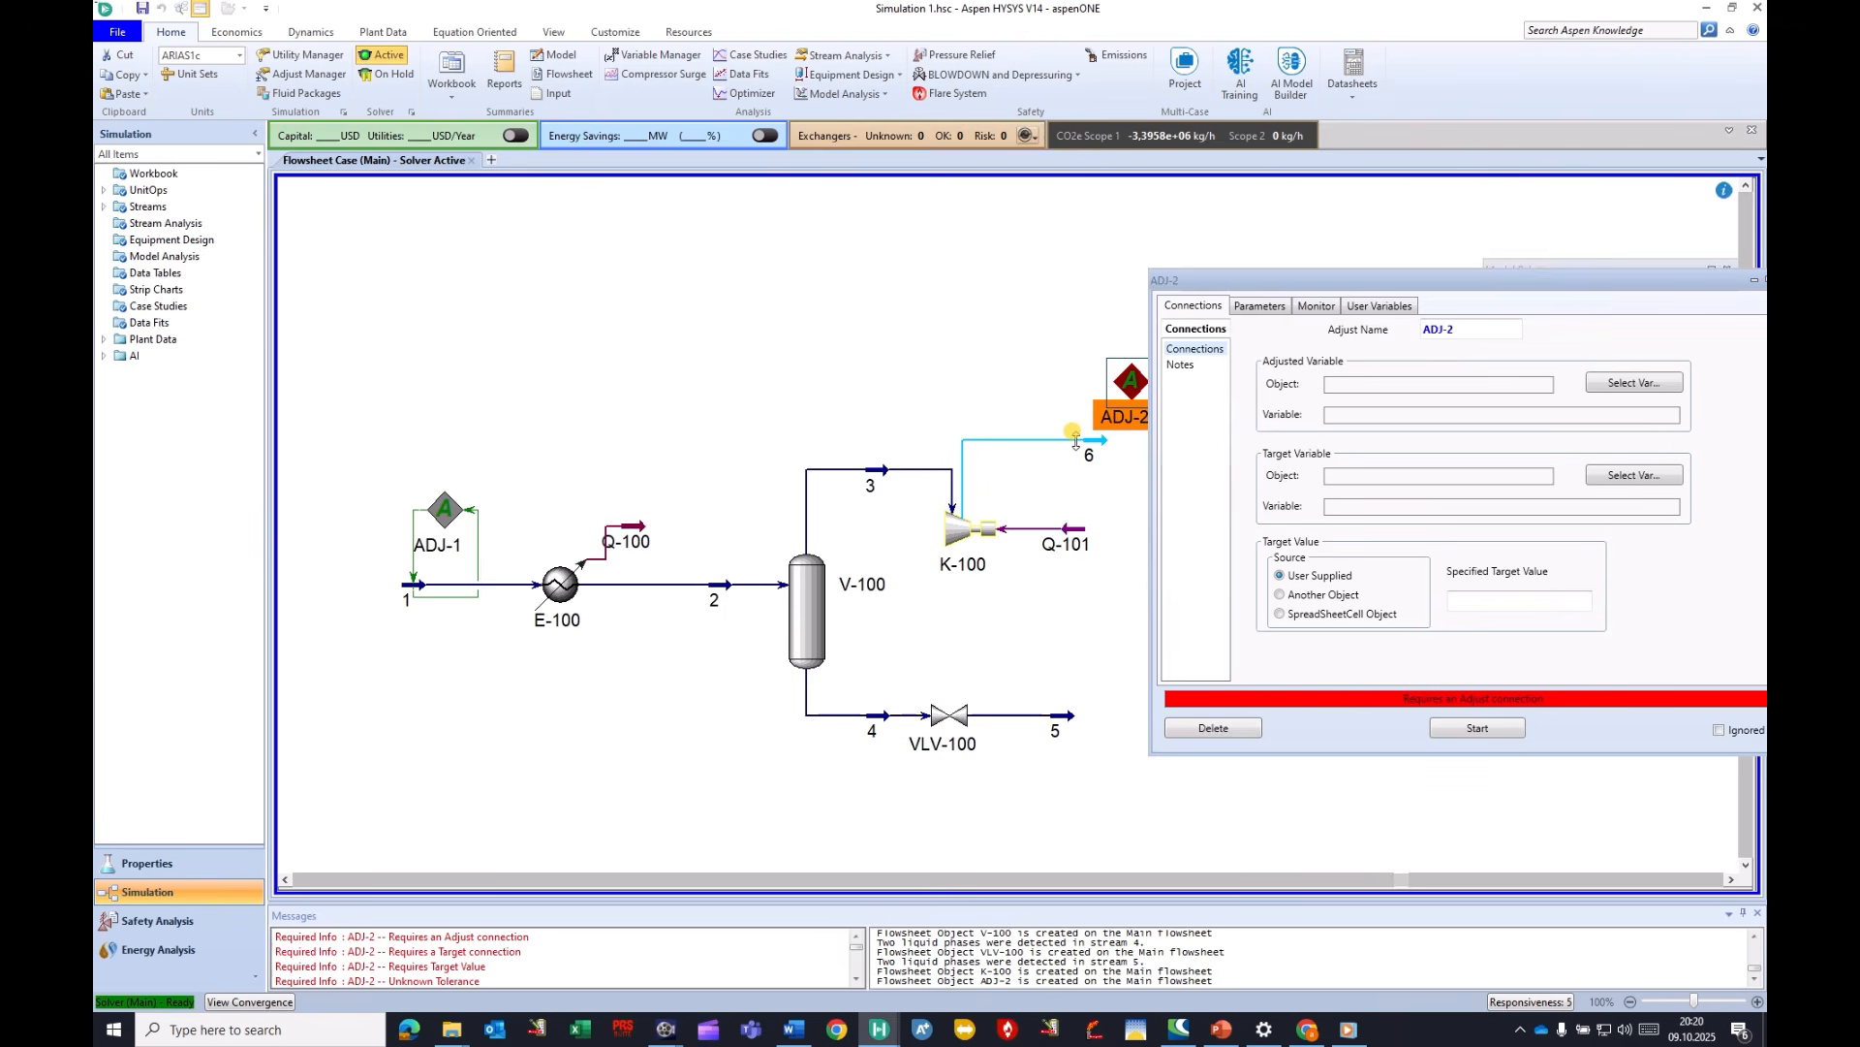
Set the new Adjust block's adjusted variable to the Pressure of stream 6.
{"action": "left_click", "coordinate": [1633, 383]}
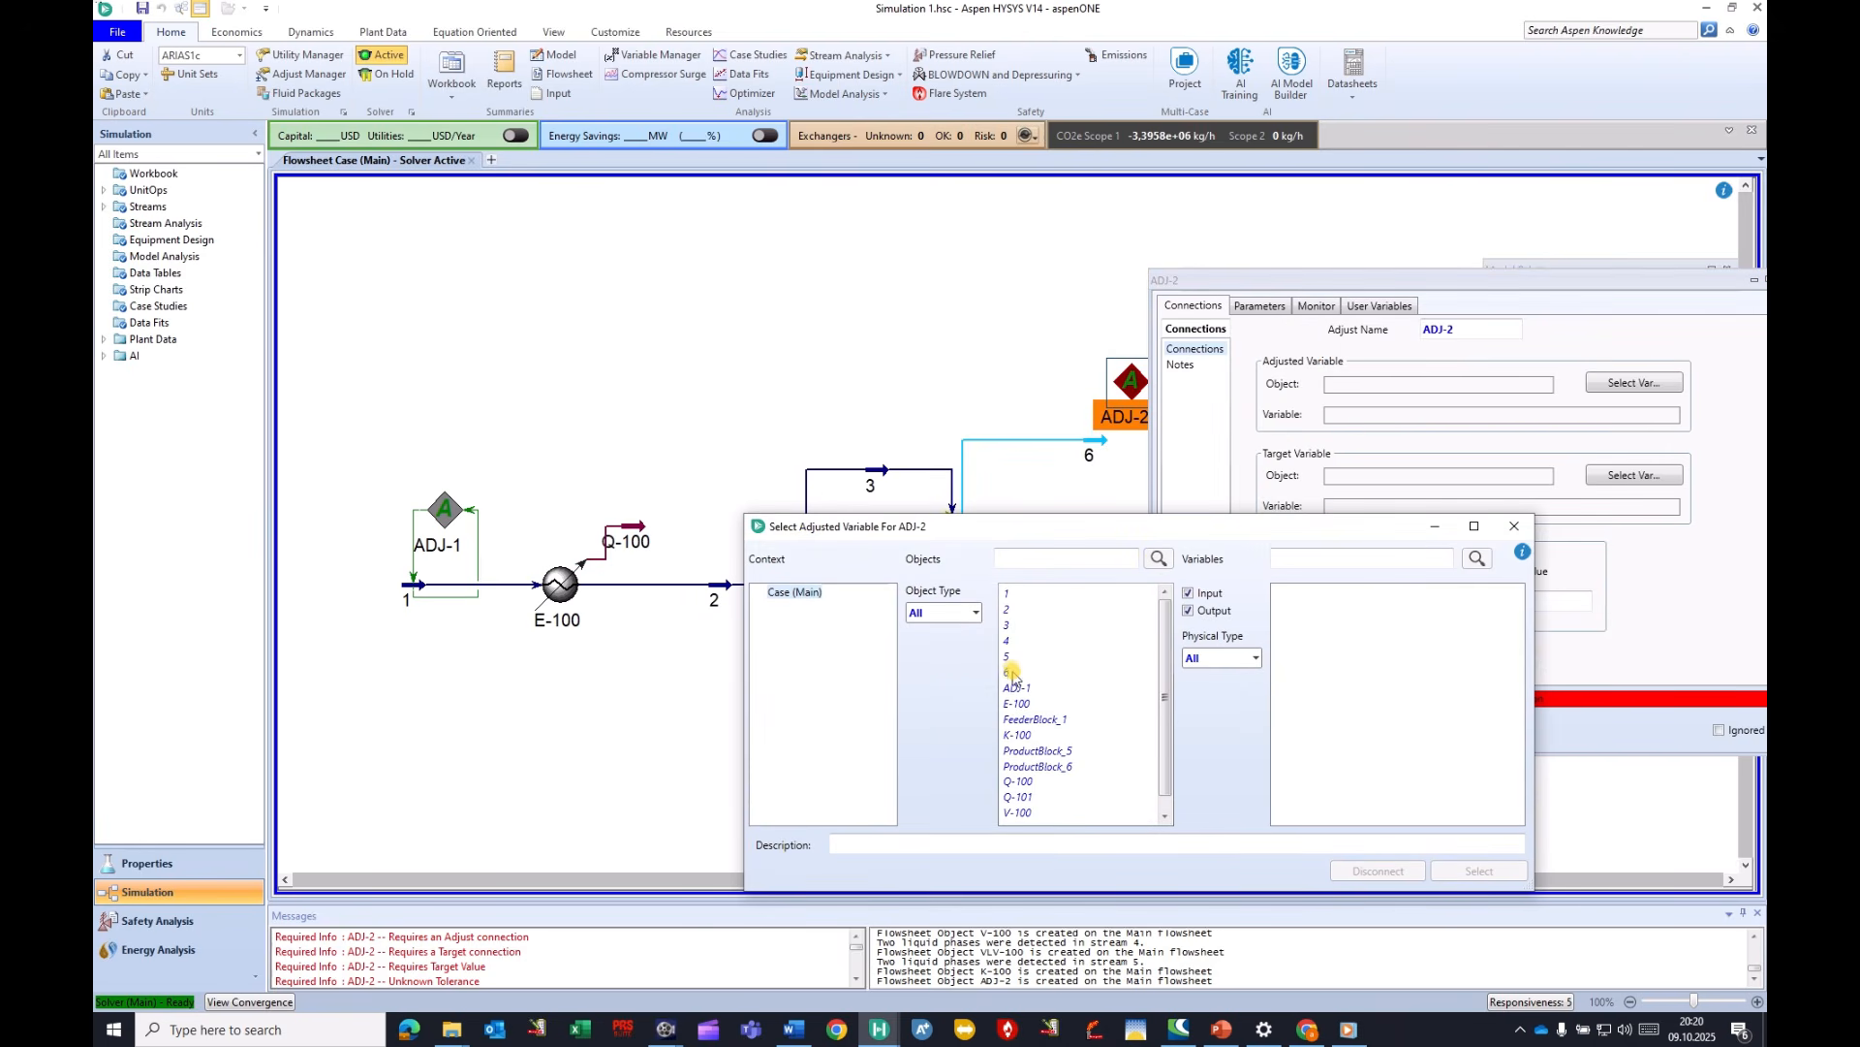
{"action": "left_click", "coordinate": [1012, 672]}
{"action": "left_click", "coordinate": [1295, 560]}
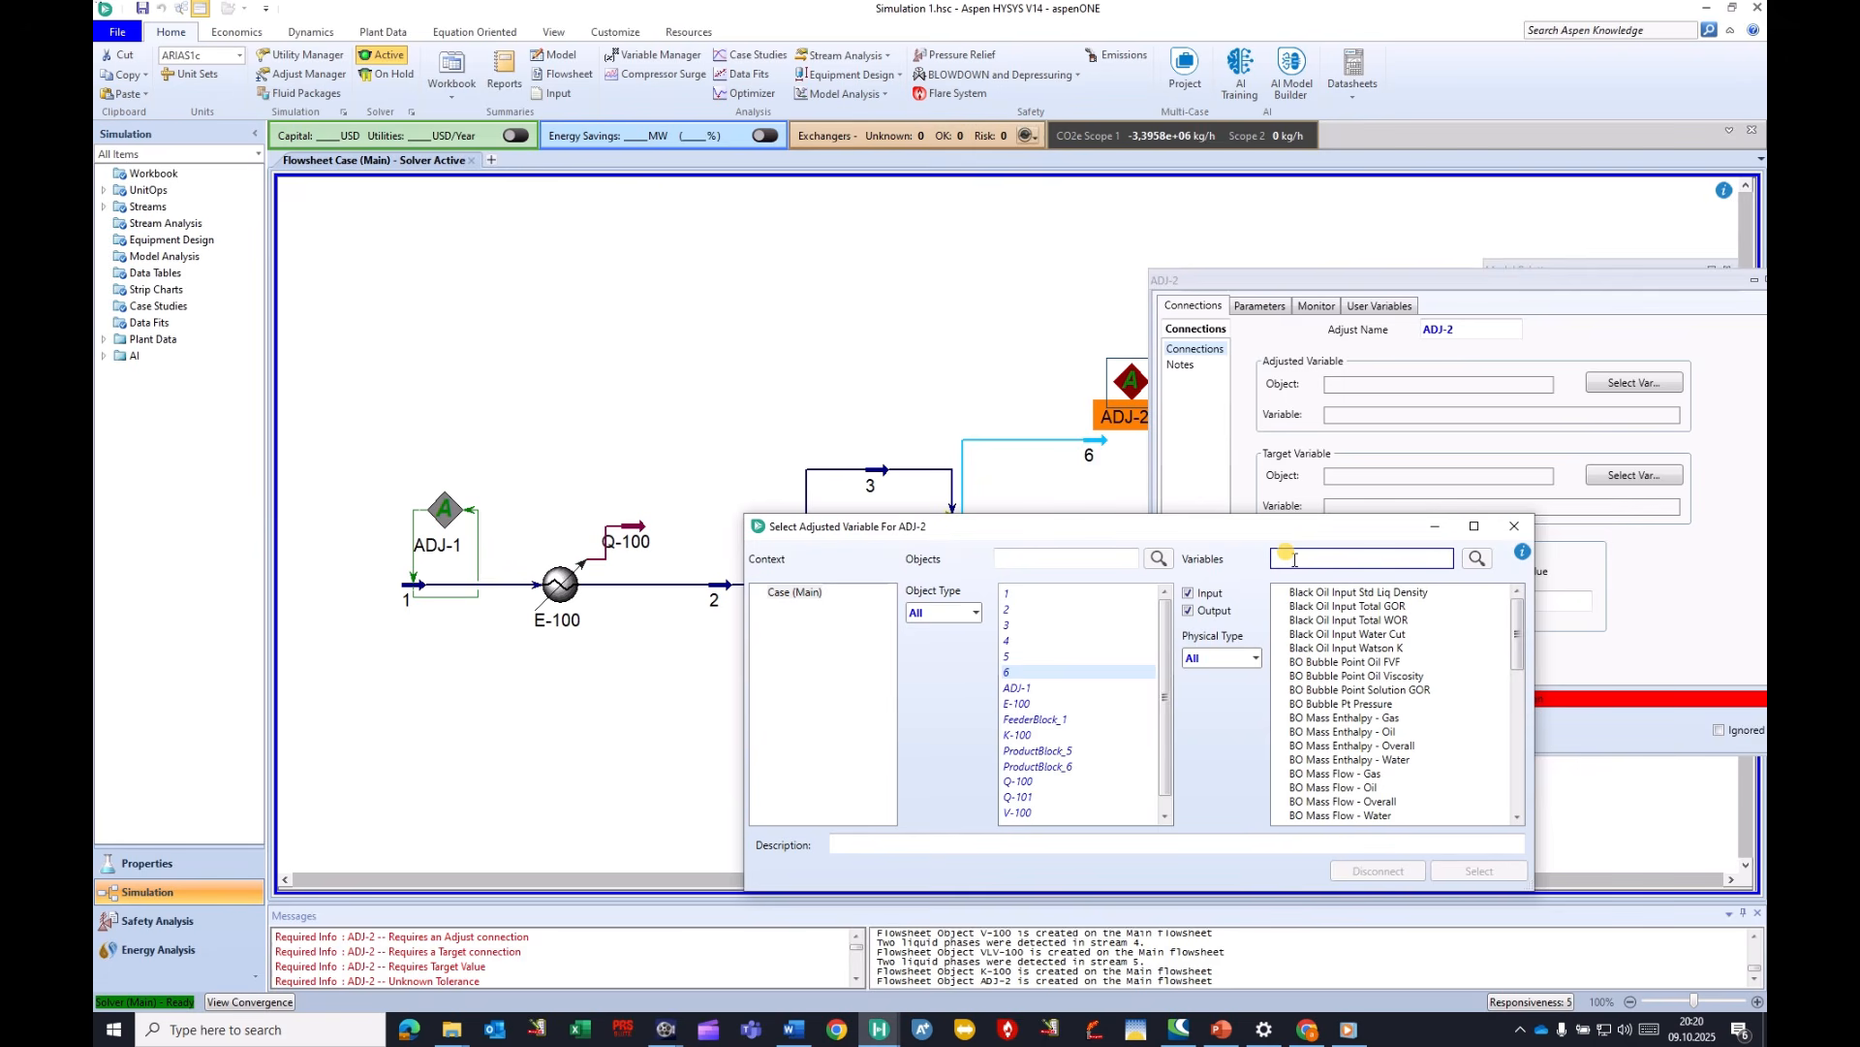
{"action": "type", "text": "pre"}
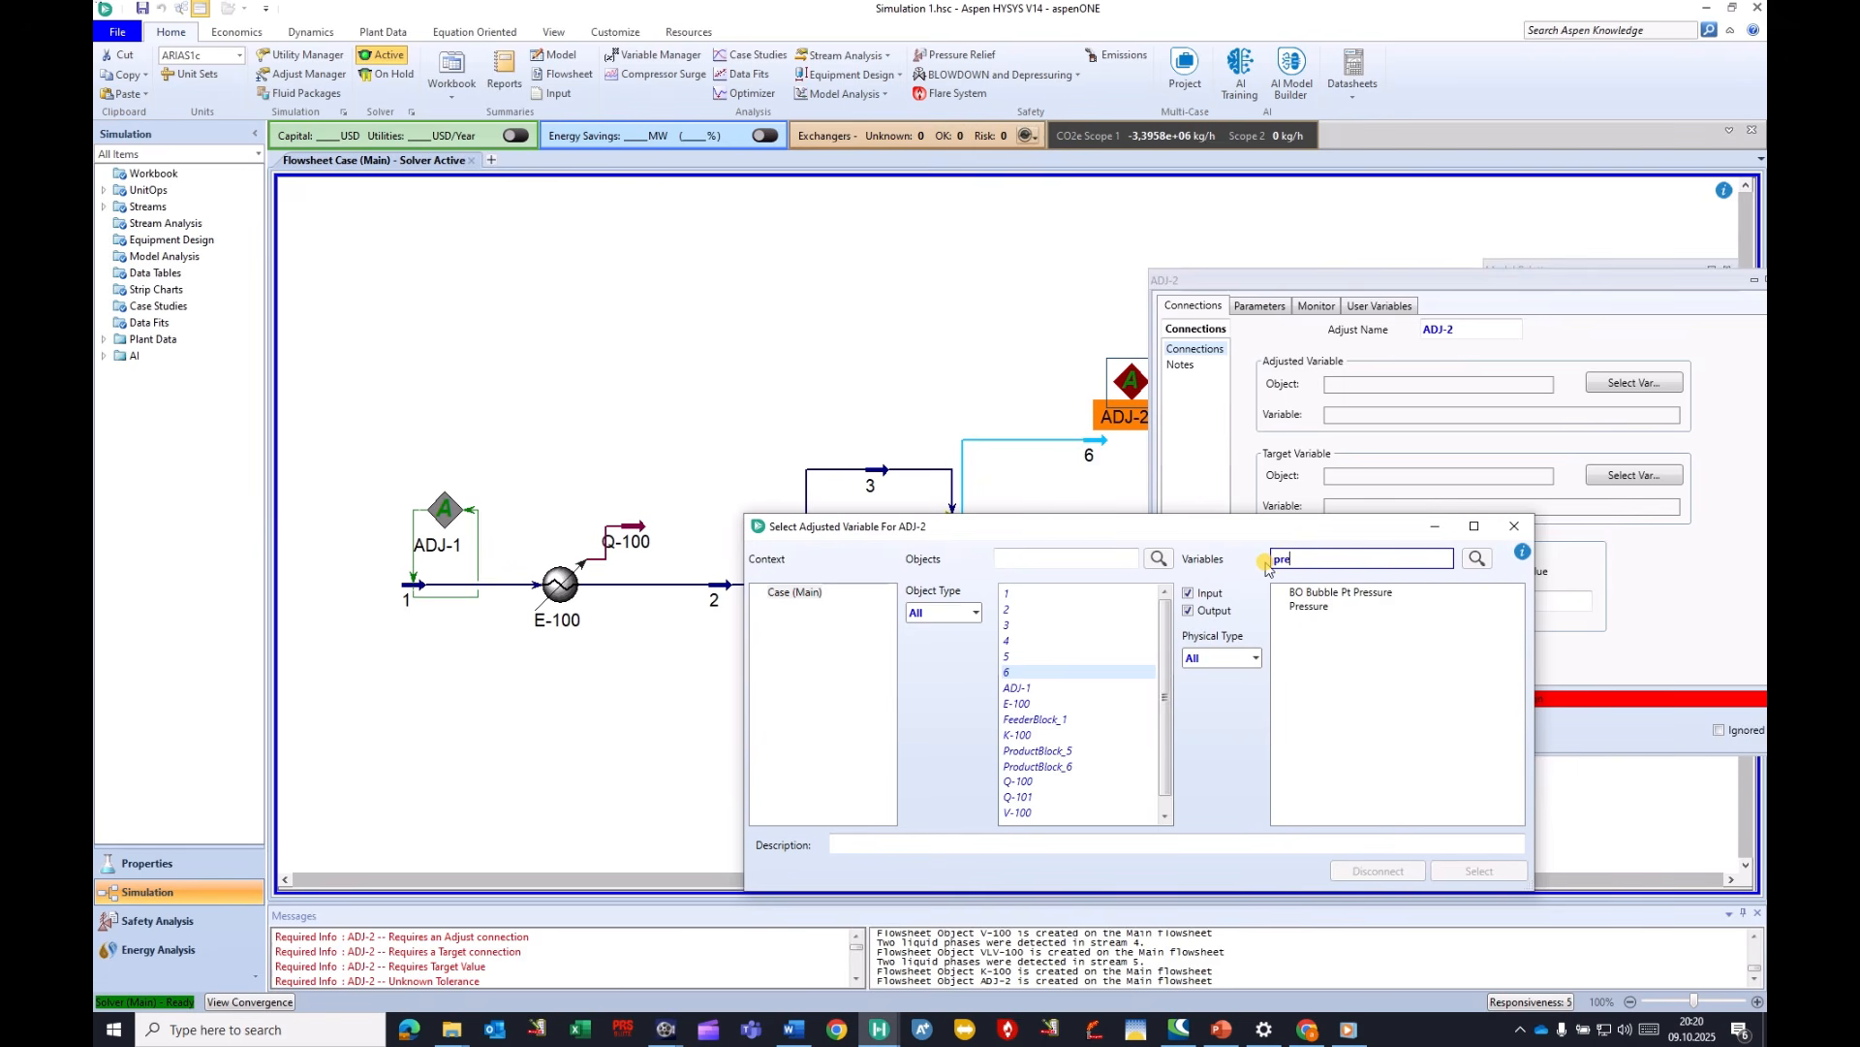
{"action": "left_click", "coordinate": [1309, 607]}
{"action": "left_click", "coordinate": [1480, 871]}
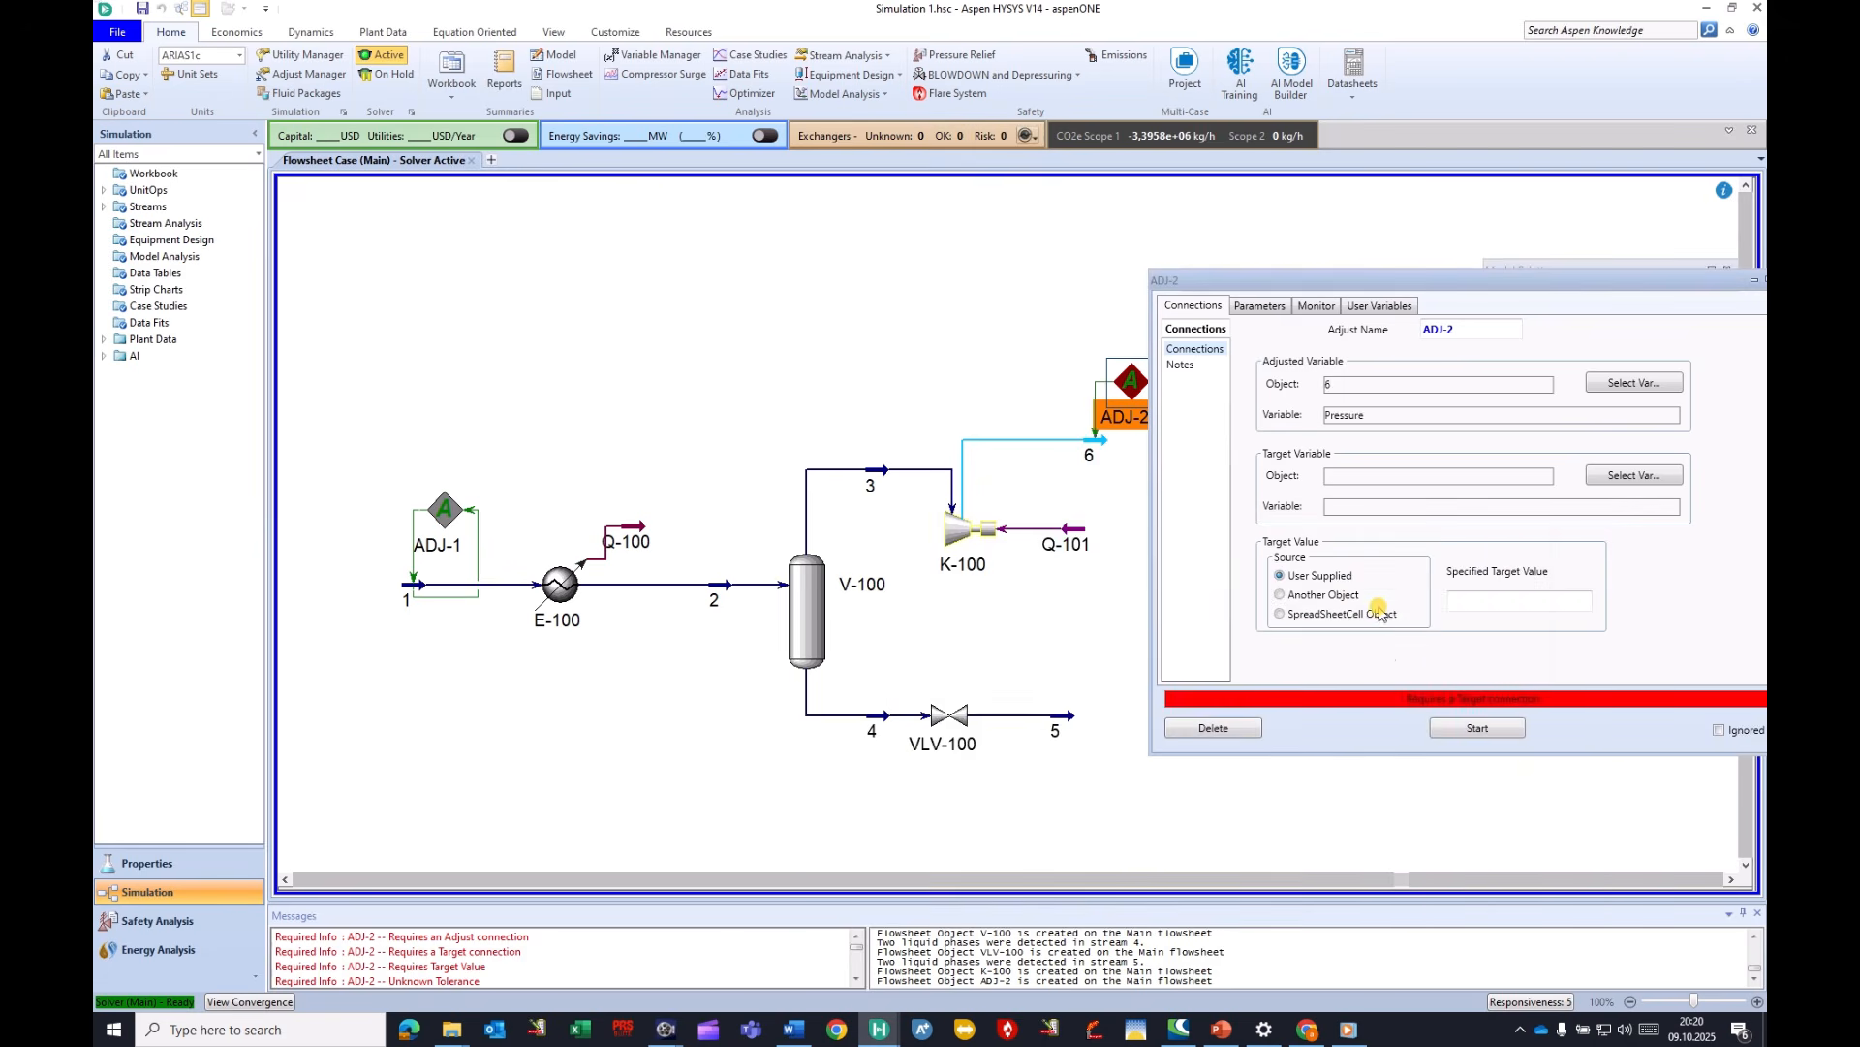
Set the Adjust block's target variable to the Temperature of stream 6 with a user-supplied target value of 130 C.
{"action": "left_click", "coordinate": [1632, 473]}
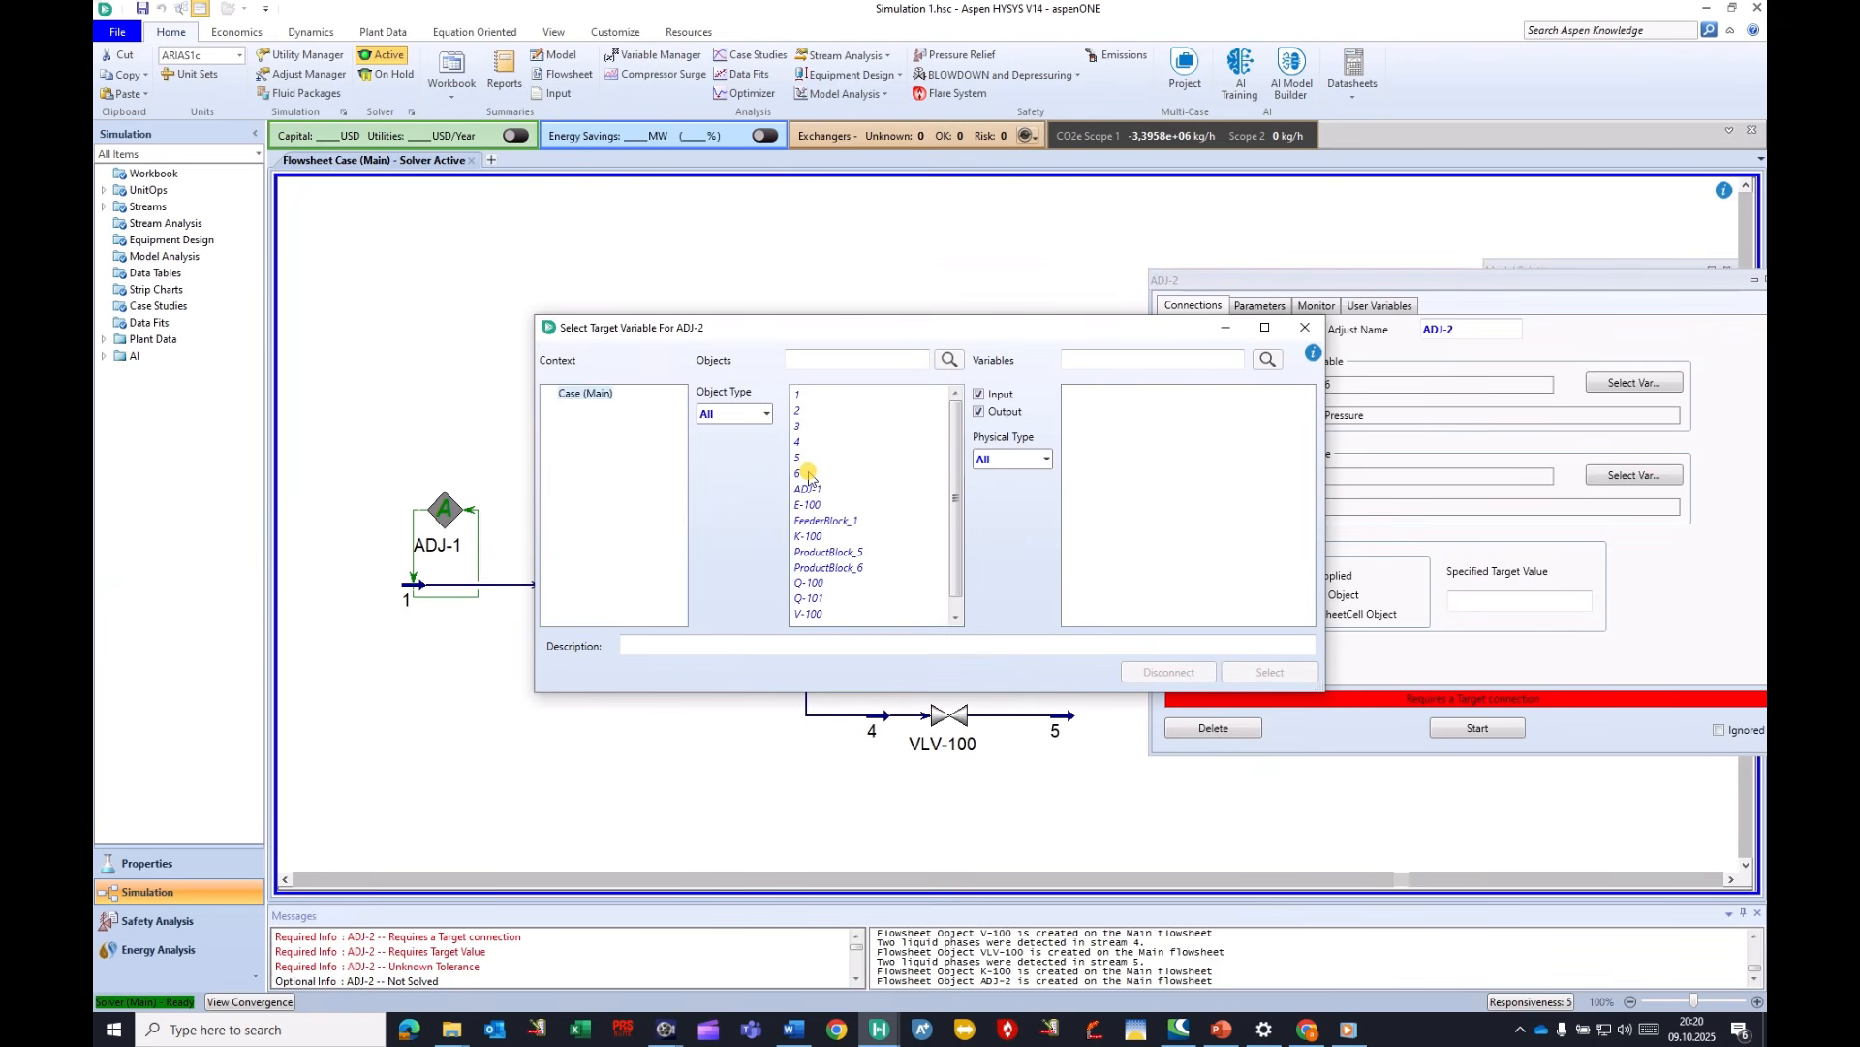
{"action": "left_click", "coordinate": [802, 474]}
{"action": "left_click", "coordinate": [1123, 357]}
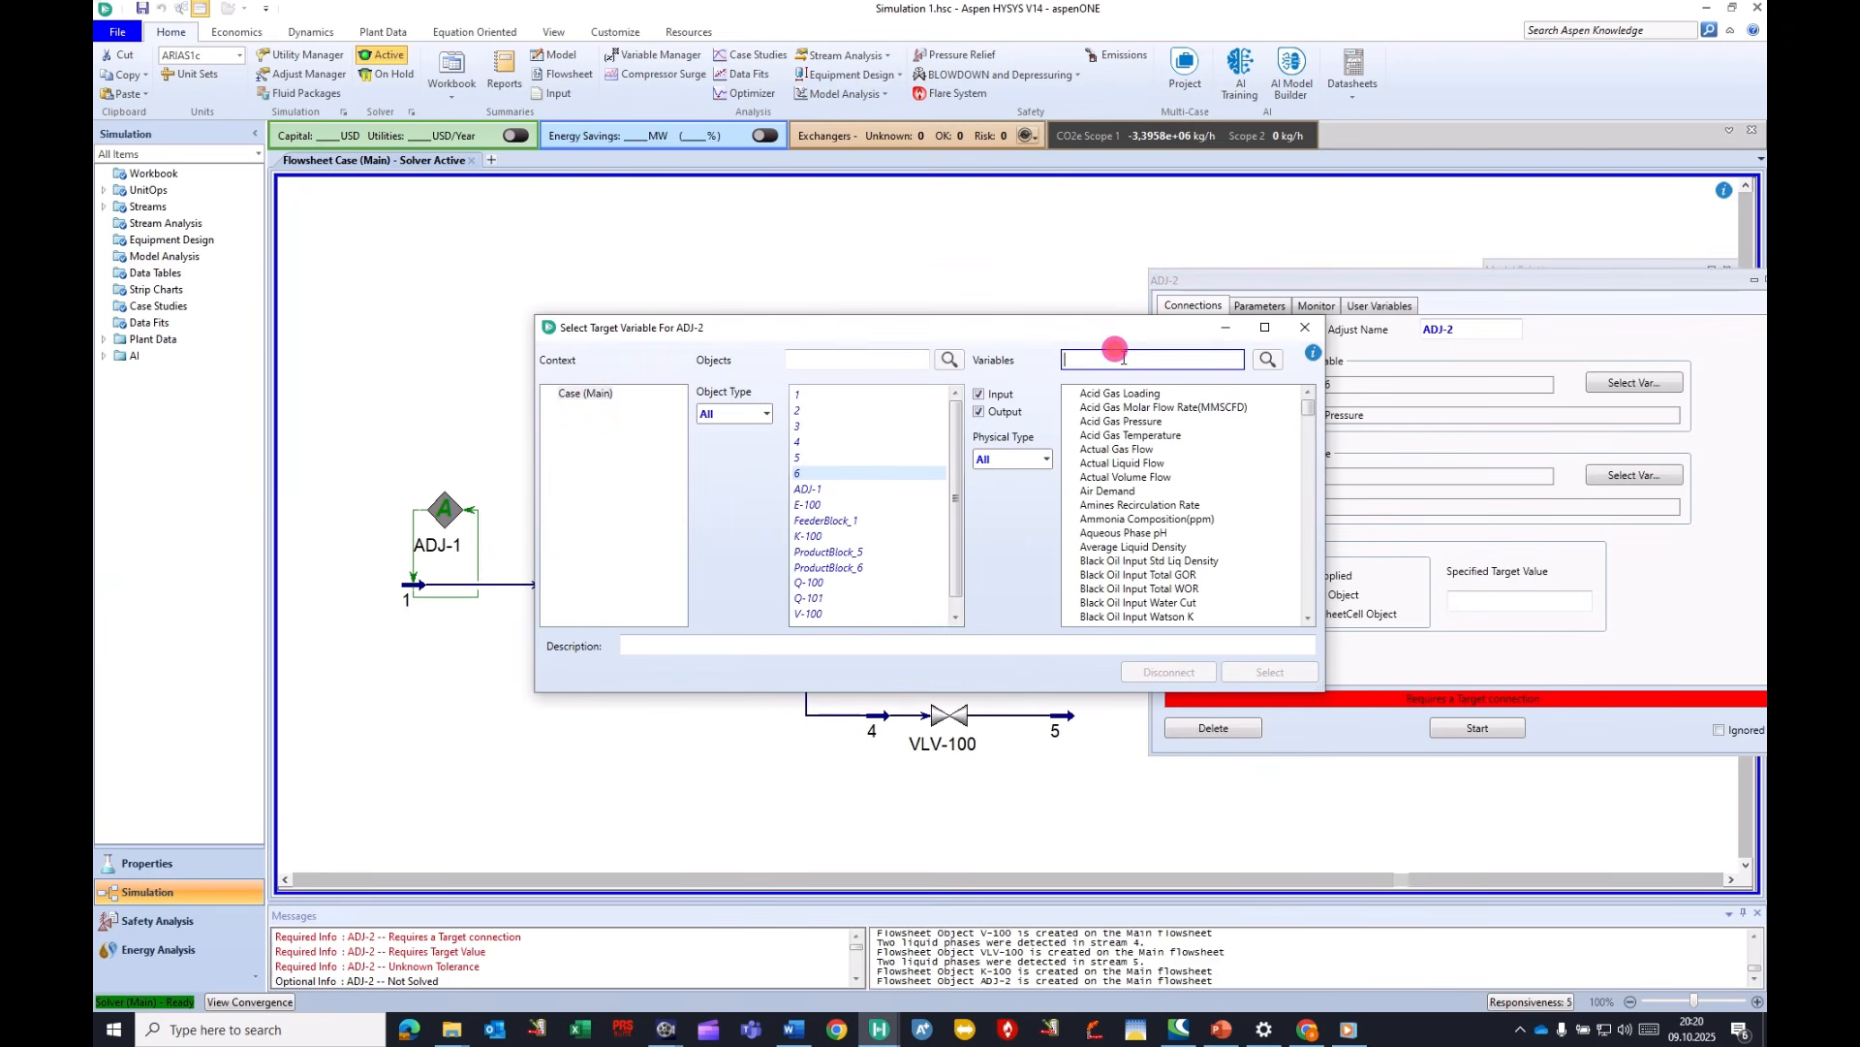
{"action": "type", "text": "tem"}
{"action": "left_click", "coordinate": [1110, 450]}
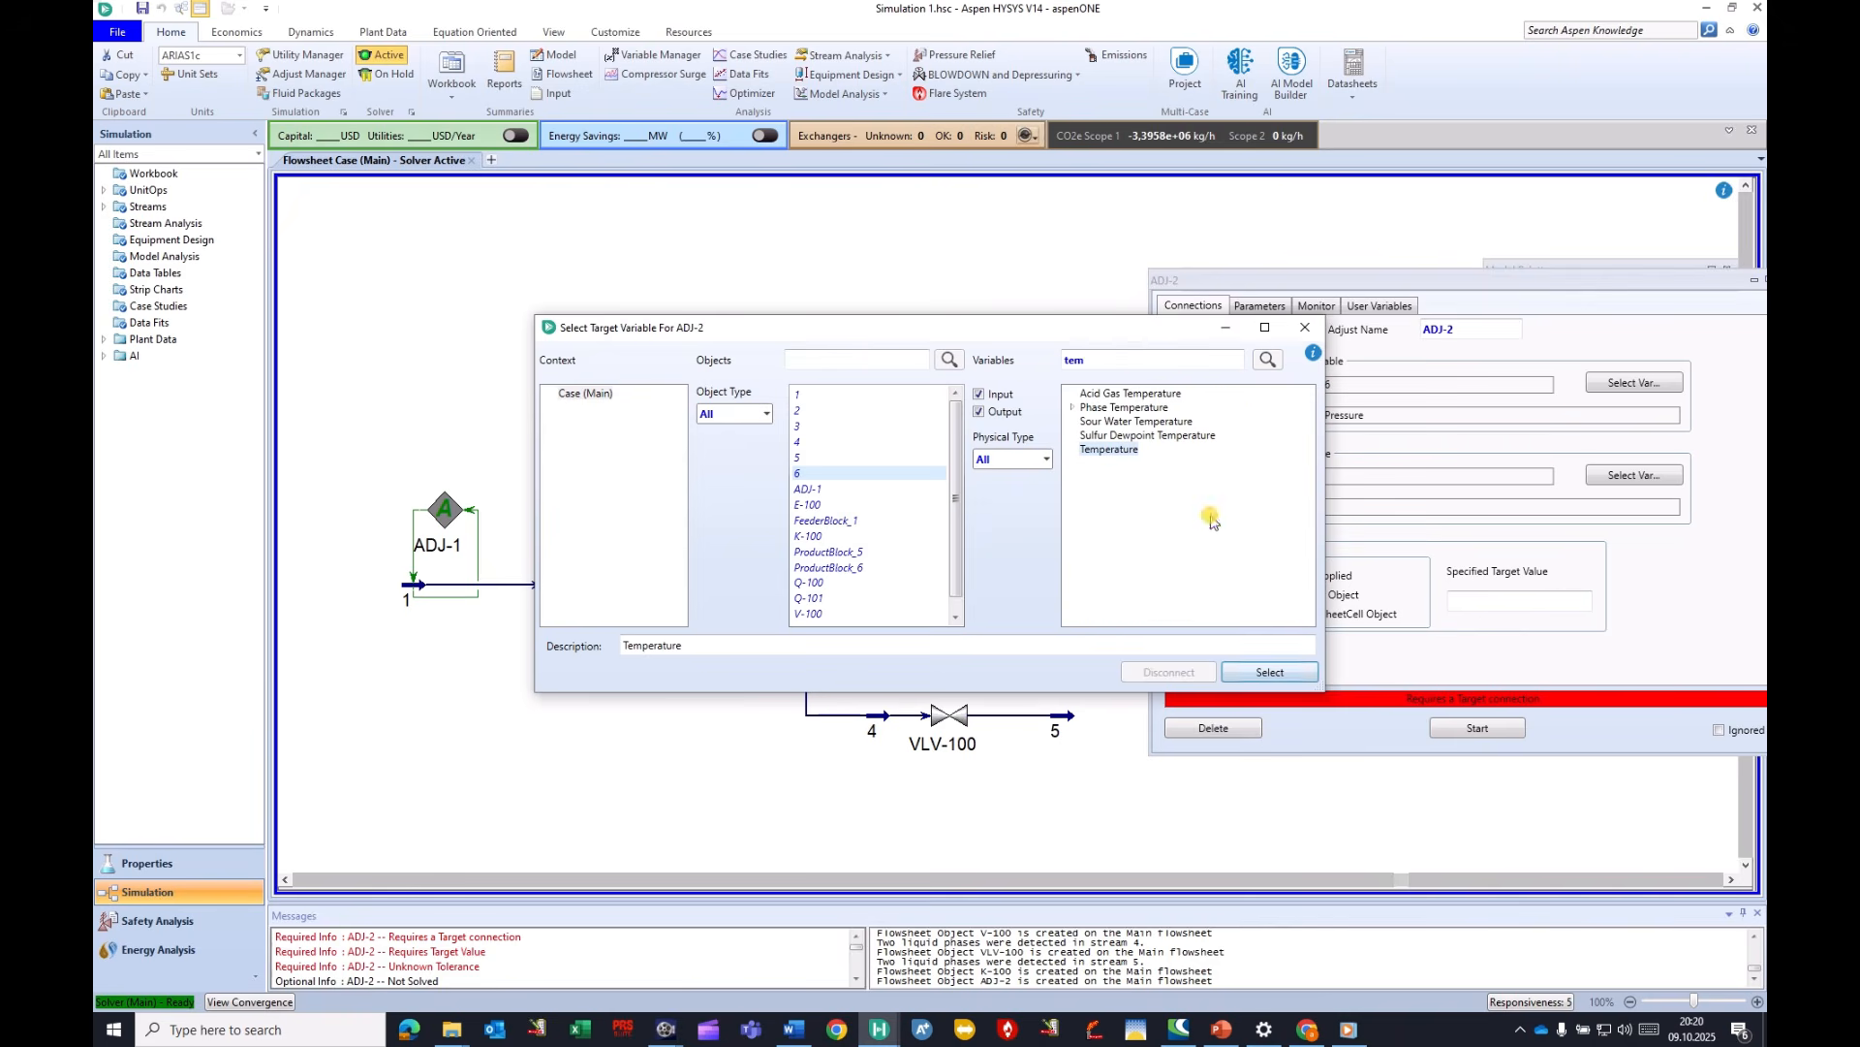
{"action": "left_click", "coordinate": [1270, 671]}
{"action": "left_click", "coordinate": [1473, 599]}
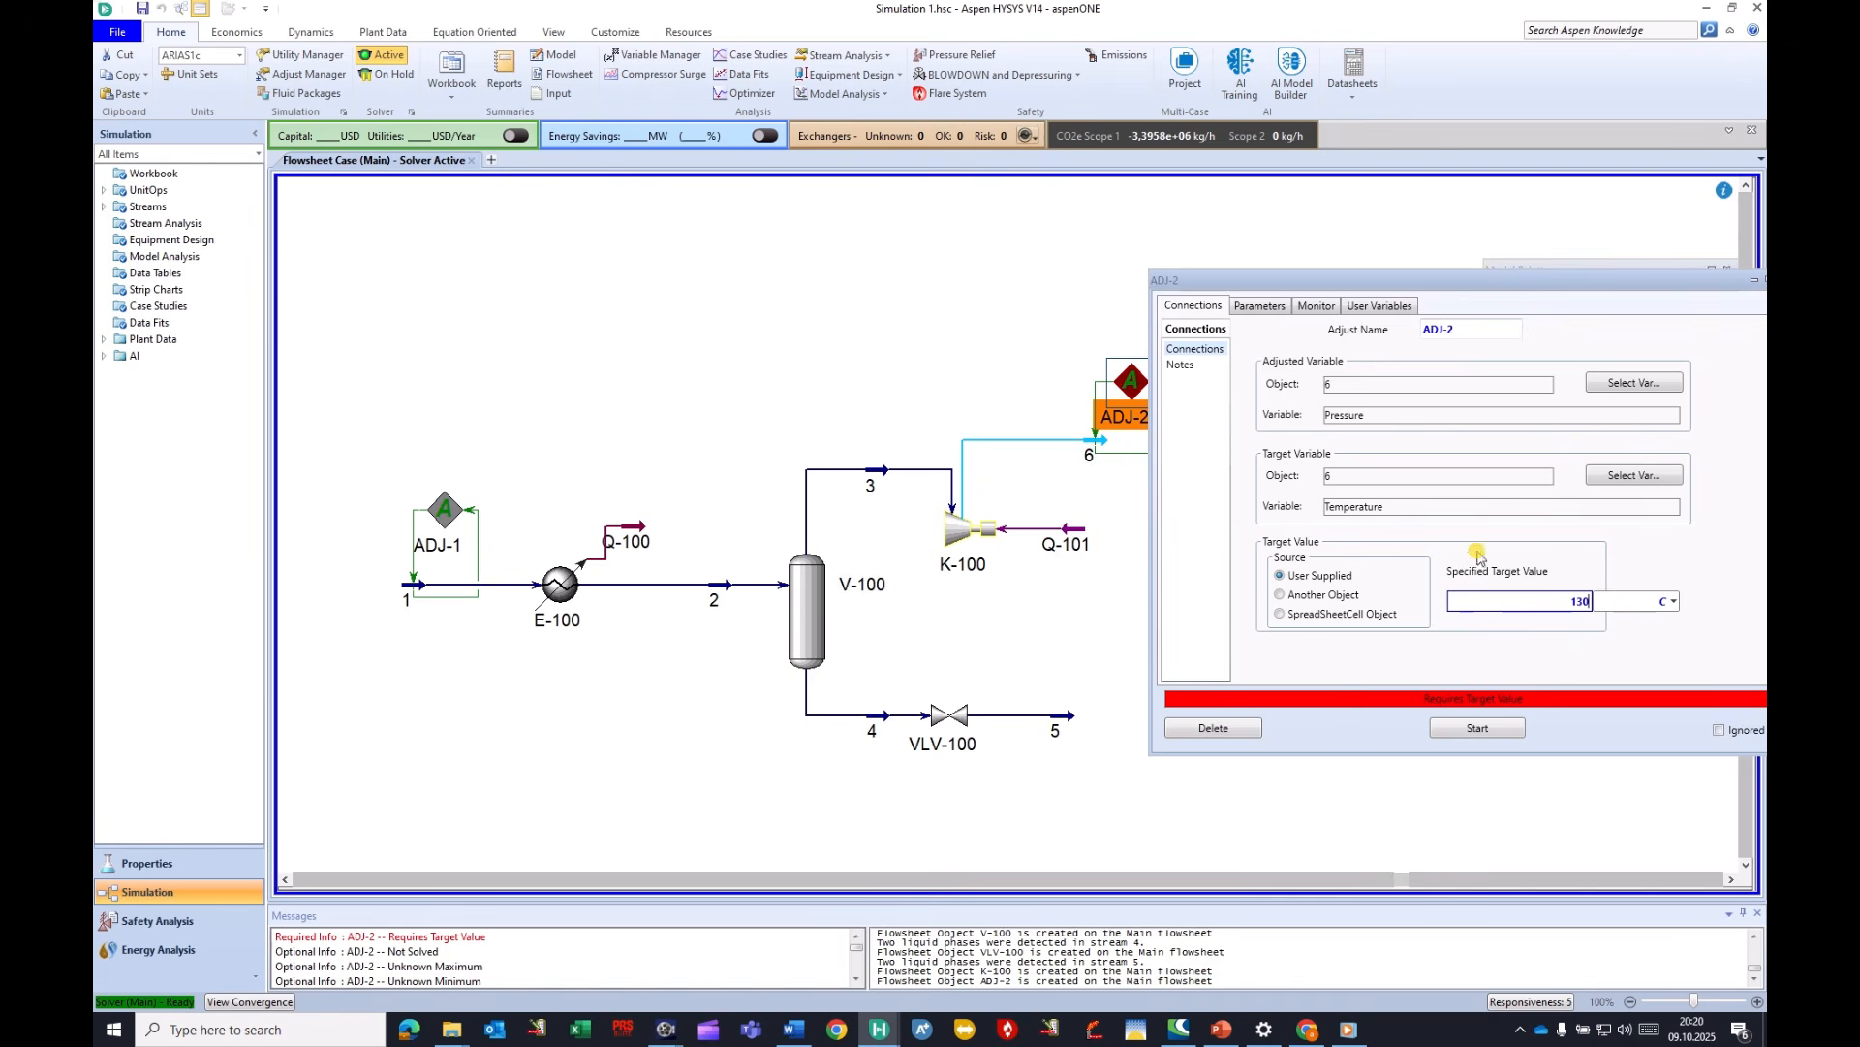
{"action": "left_click", "coordinate": [1653, 602]}
{"action": "left_click", "coordinate": [1621, 551]}
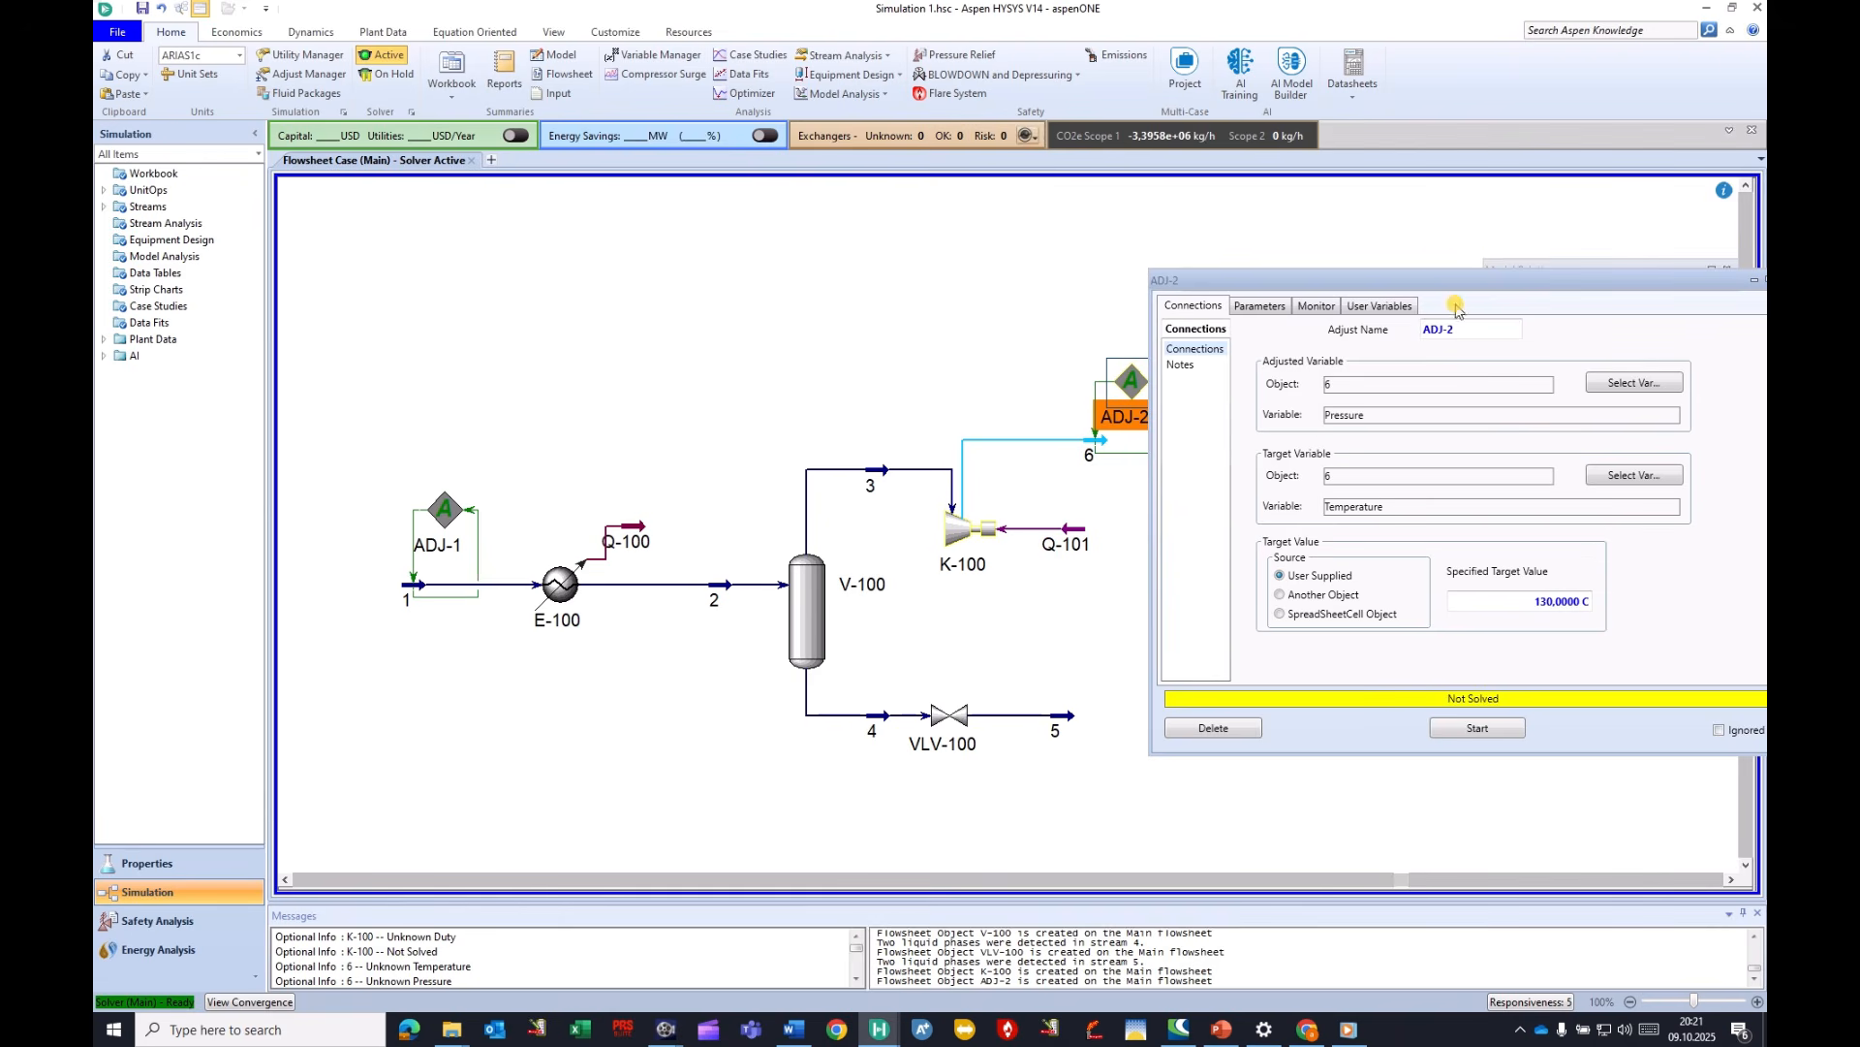
Set the pressure of compressor outlet stream 6 to 10 bar_g as a starting value, check its temperature and close the stream's properties.
{"action": "mouse_move", "coordinate": [1454, 281]}
{"action": "left_mouse_down"}
{"action": "mouse_move", "coordinate": [1434, 279]}
{"action": "mouse_move", "coordinate": [1485, 289]}
{"action": "left_mouse_up"}
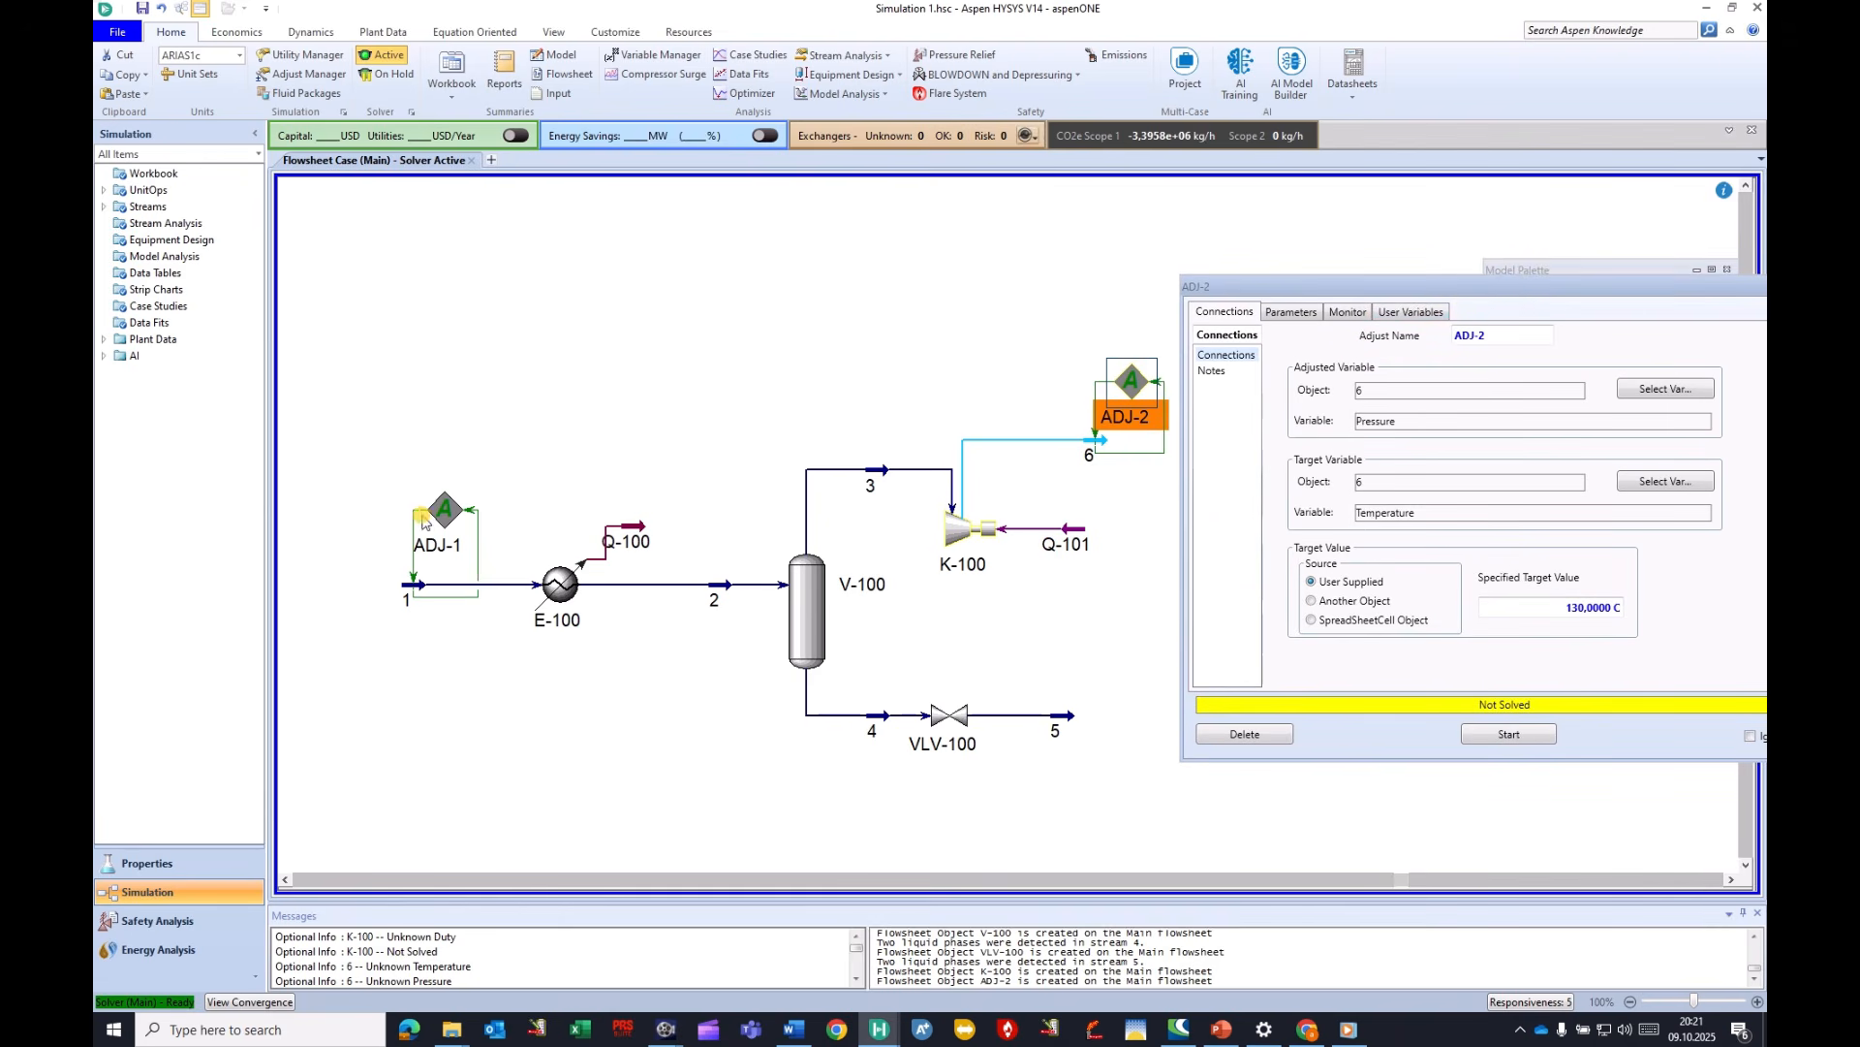
{"action": "double_click", "coordinate": [1074, 441]}
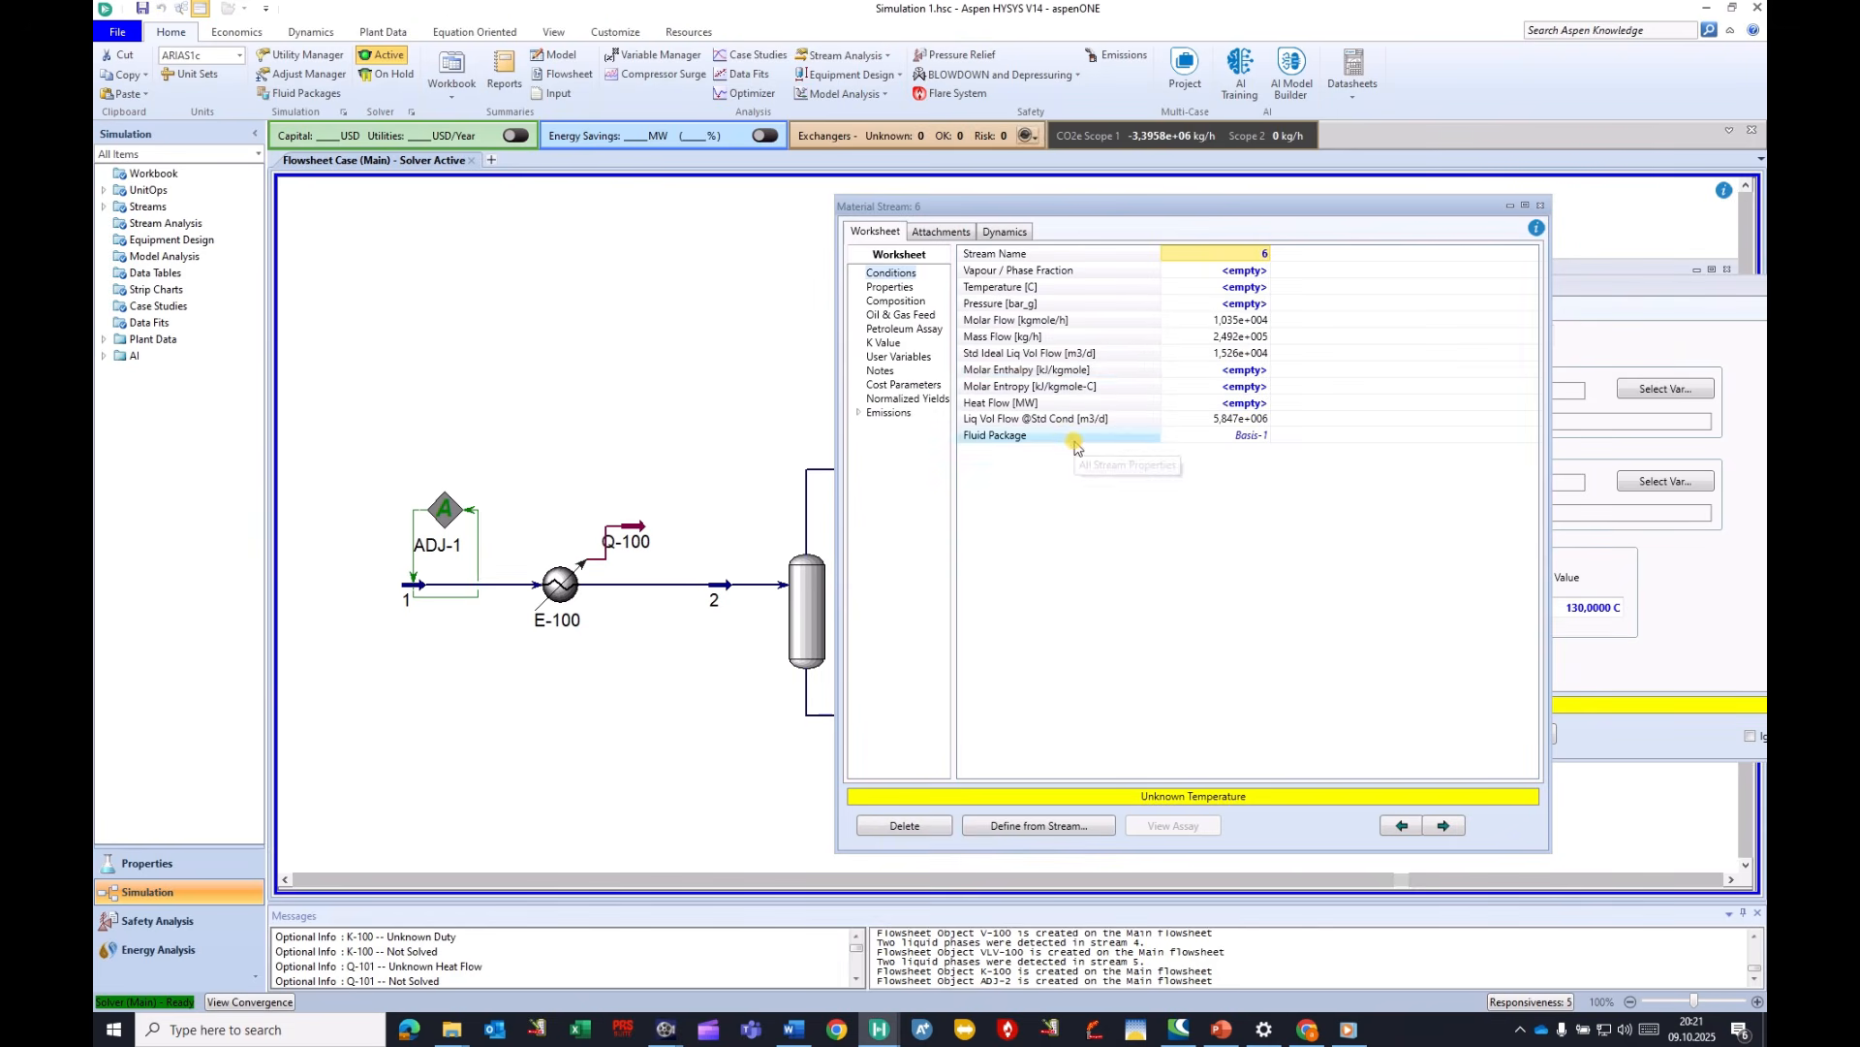
{"action": "left_click", "coordinate": [1218, 305]}
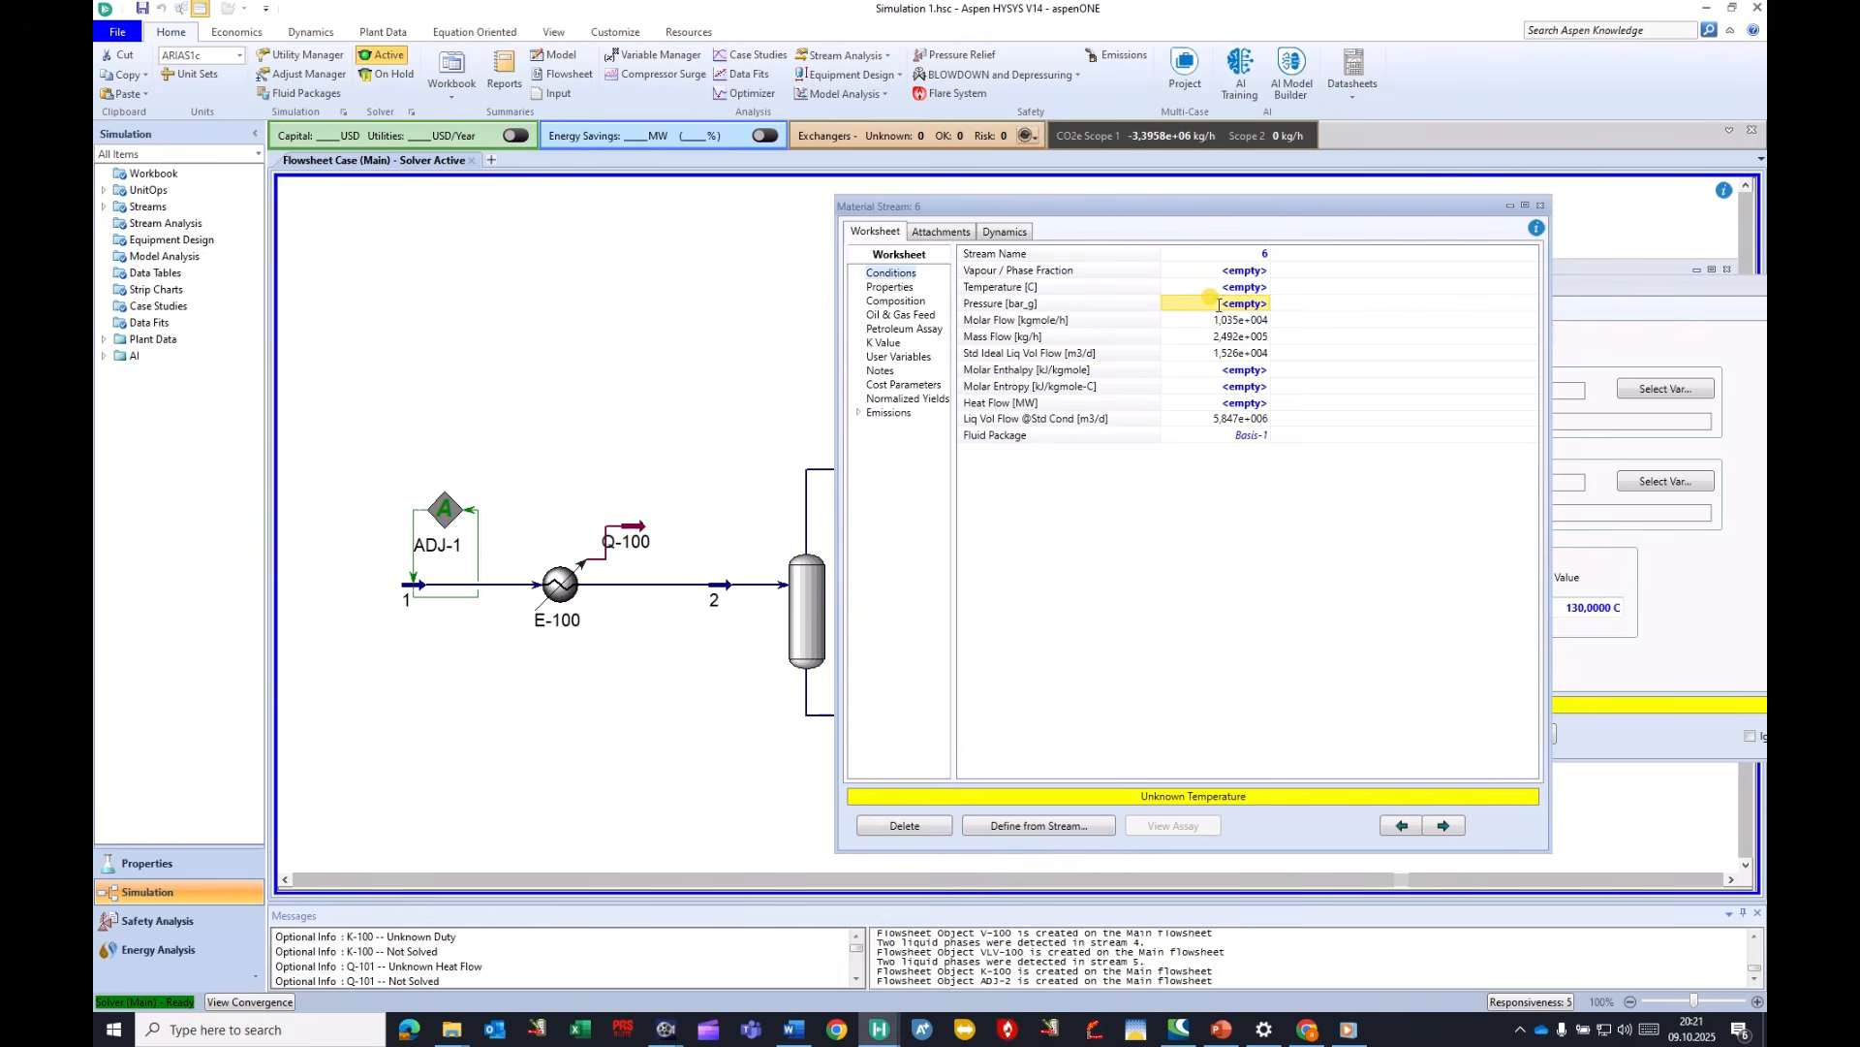
{"action": "type", "text": "10"}
{"action": "left_click", "coordinate": [1240, 337]}
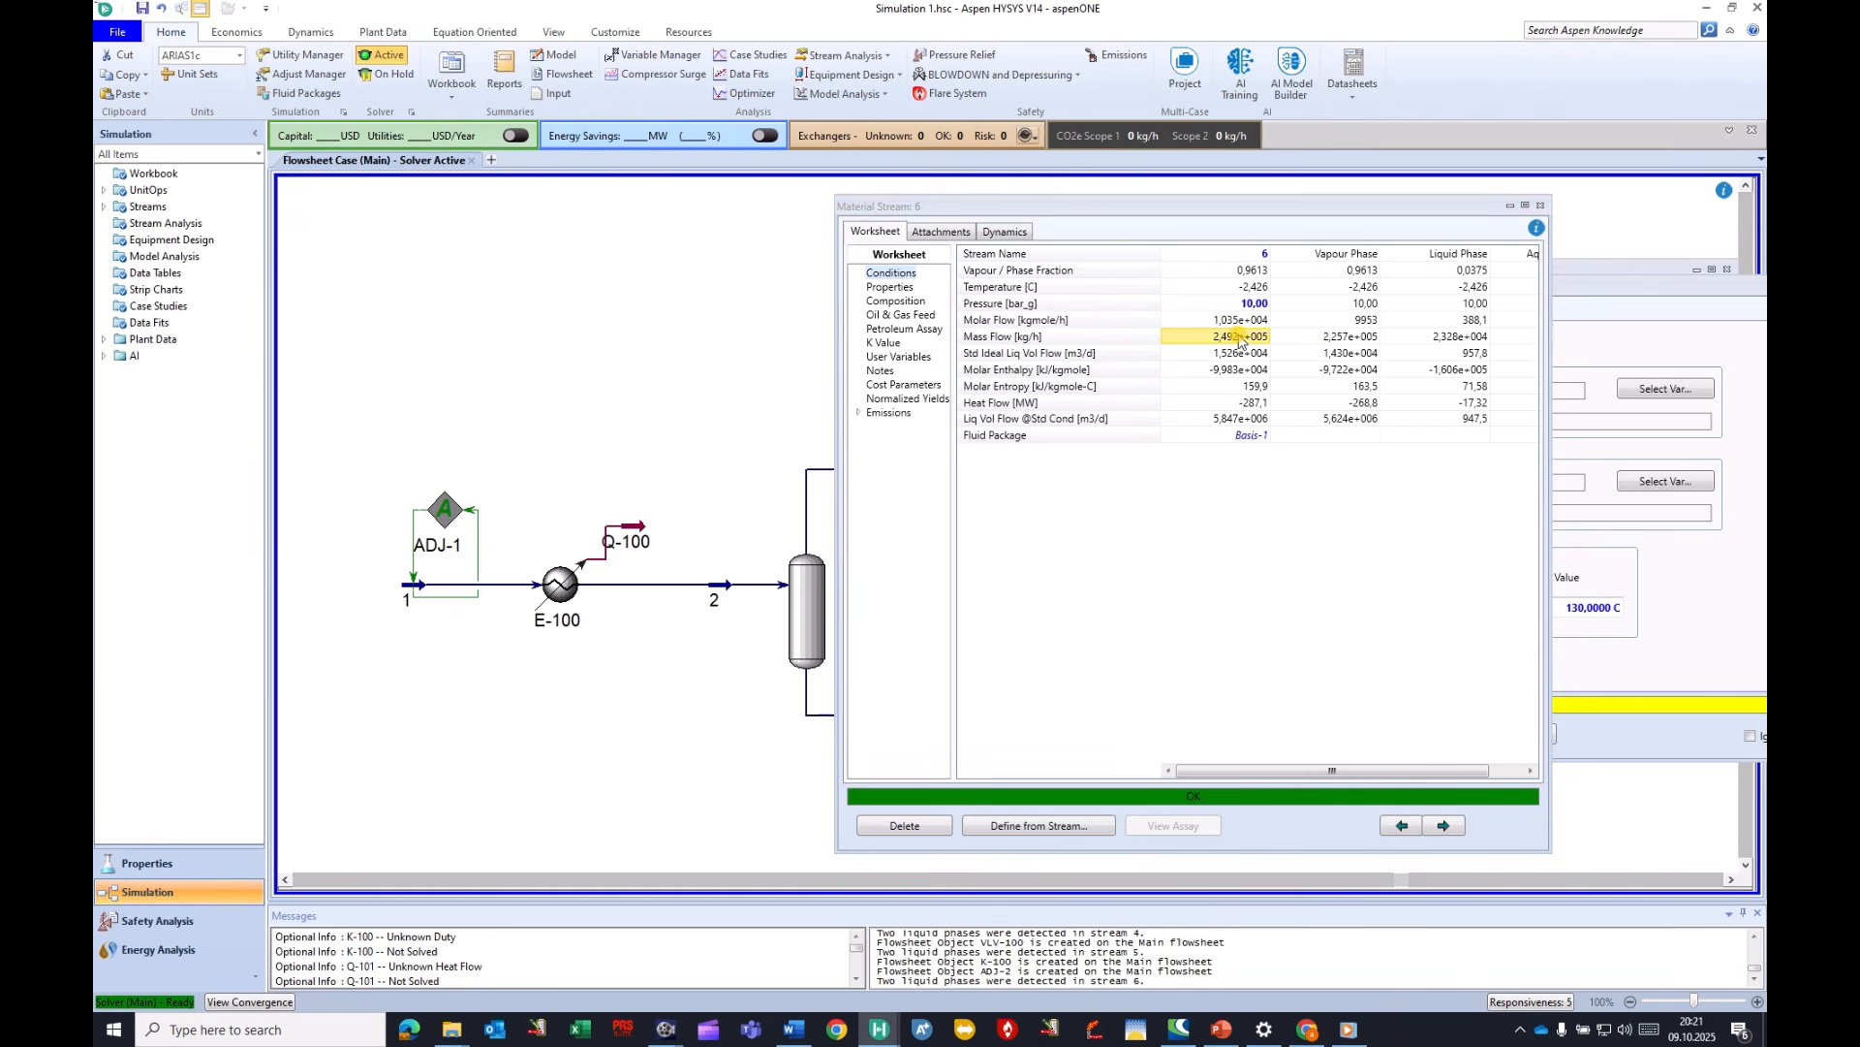
{"action": "left_click_drag", "start_coordinate": [1405, 207], "coordinate": [1298, 222]}
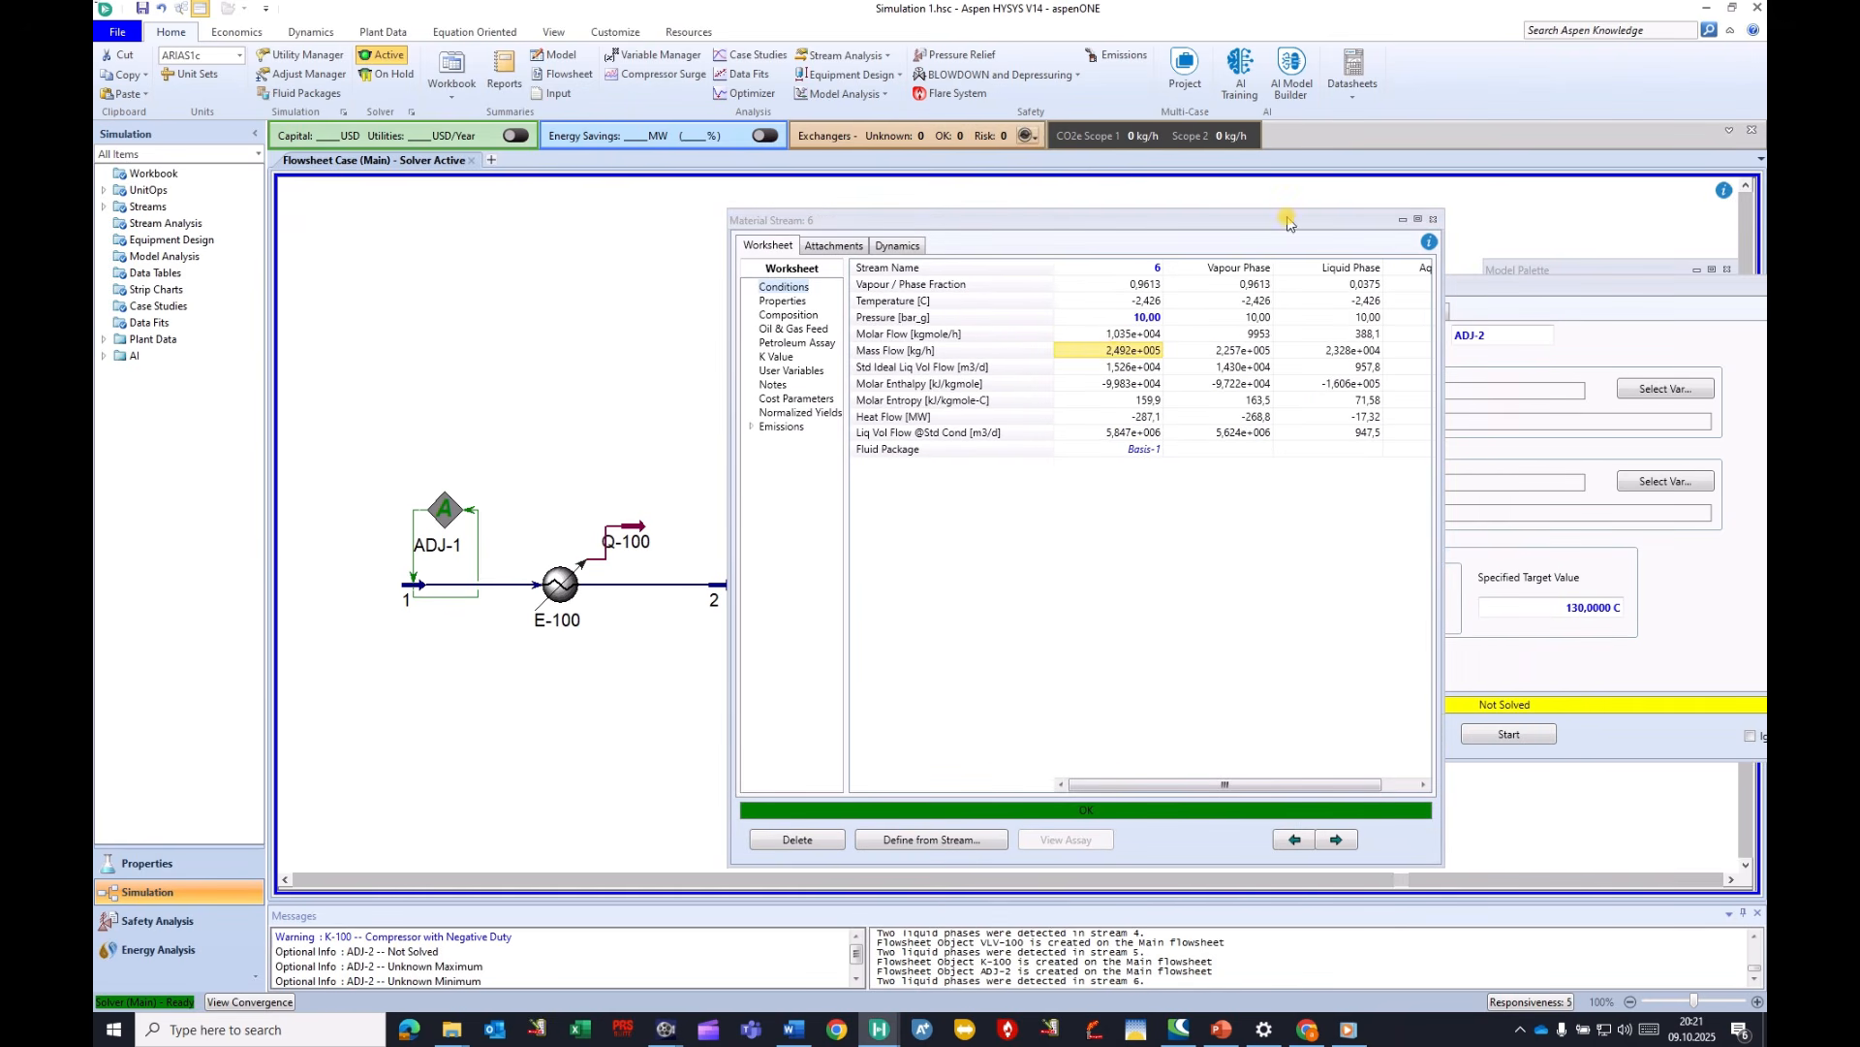
{"action": "left_click", "coordinate": [1142, 302]}
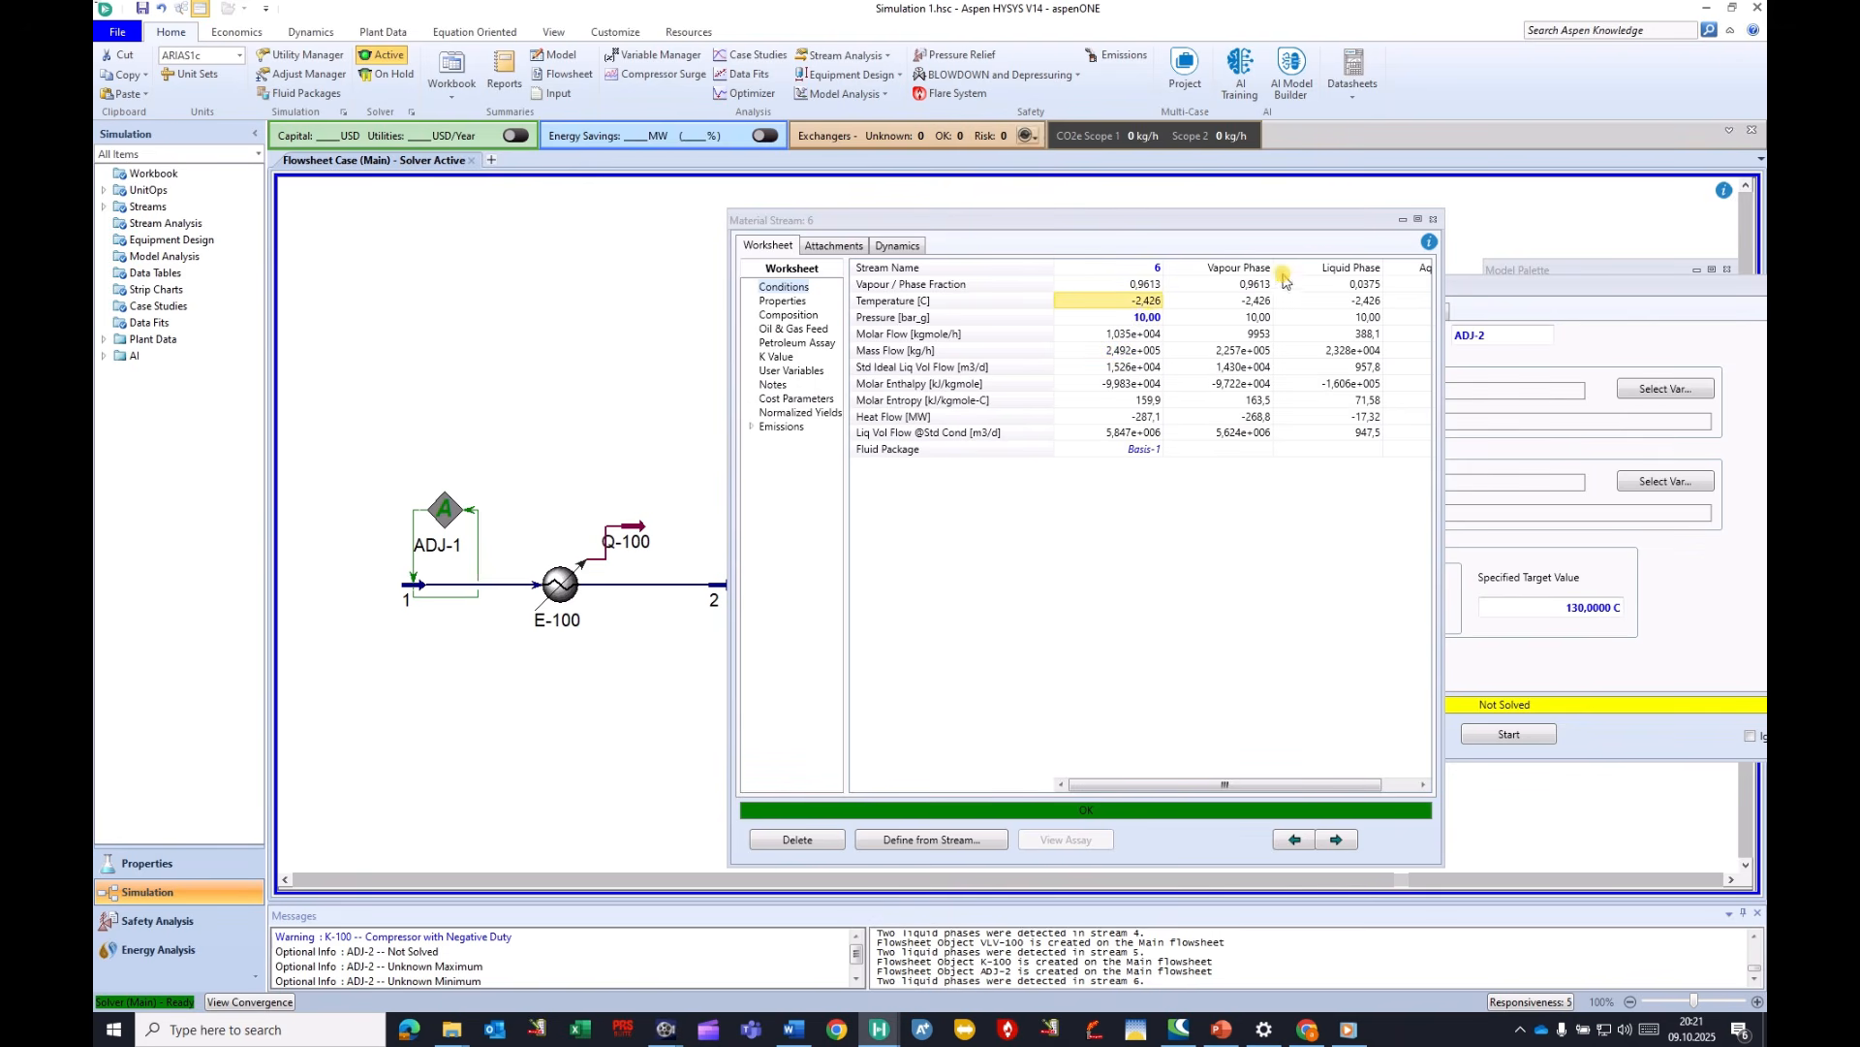
{"action": "left_click", "coordinate": [1435, 221]}
Start the ADJ-2 calculation, continue it for two further rounds of 10 iterations, and decline another round.
{"action": "left_click_drag", "start_coordinate": [1481, 297], "coordinate": [606, 249]}
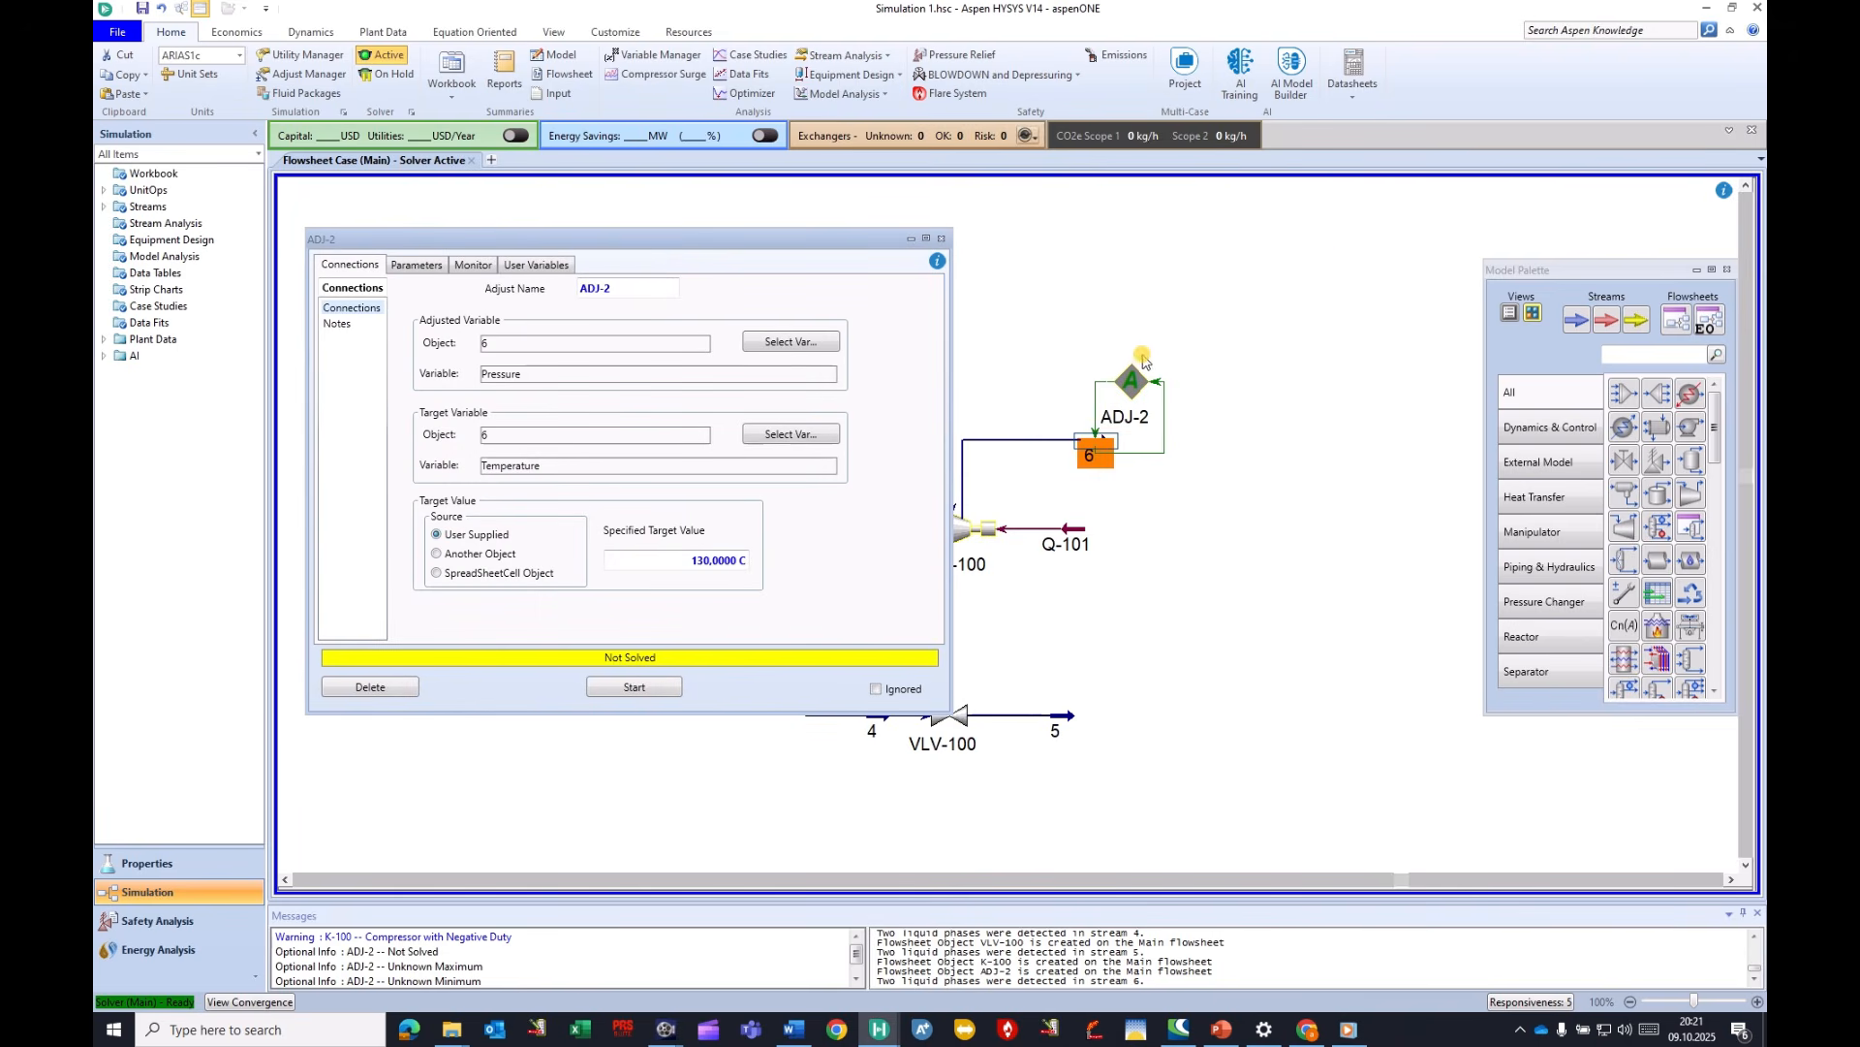
{"action": "left_click", "coordinate": [650, 685]}
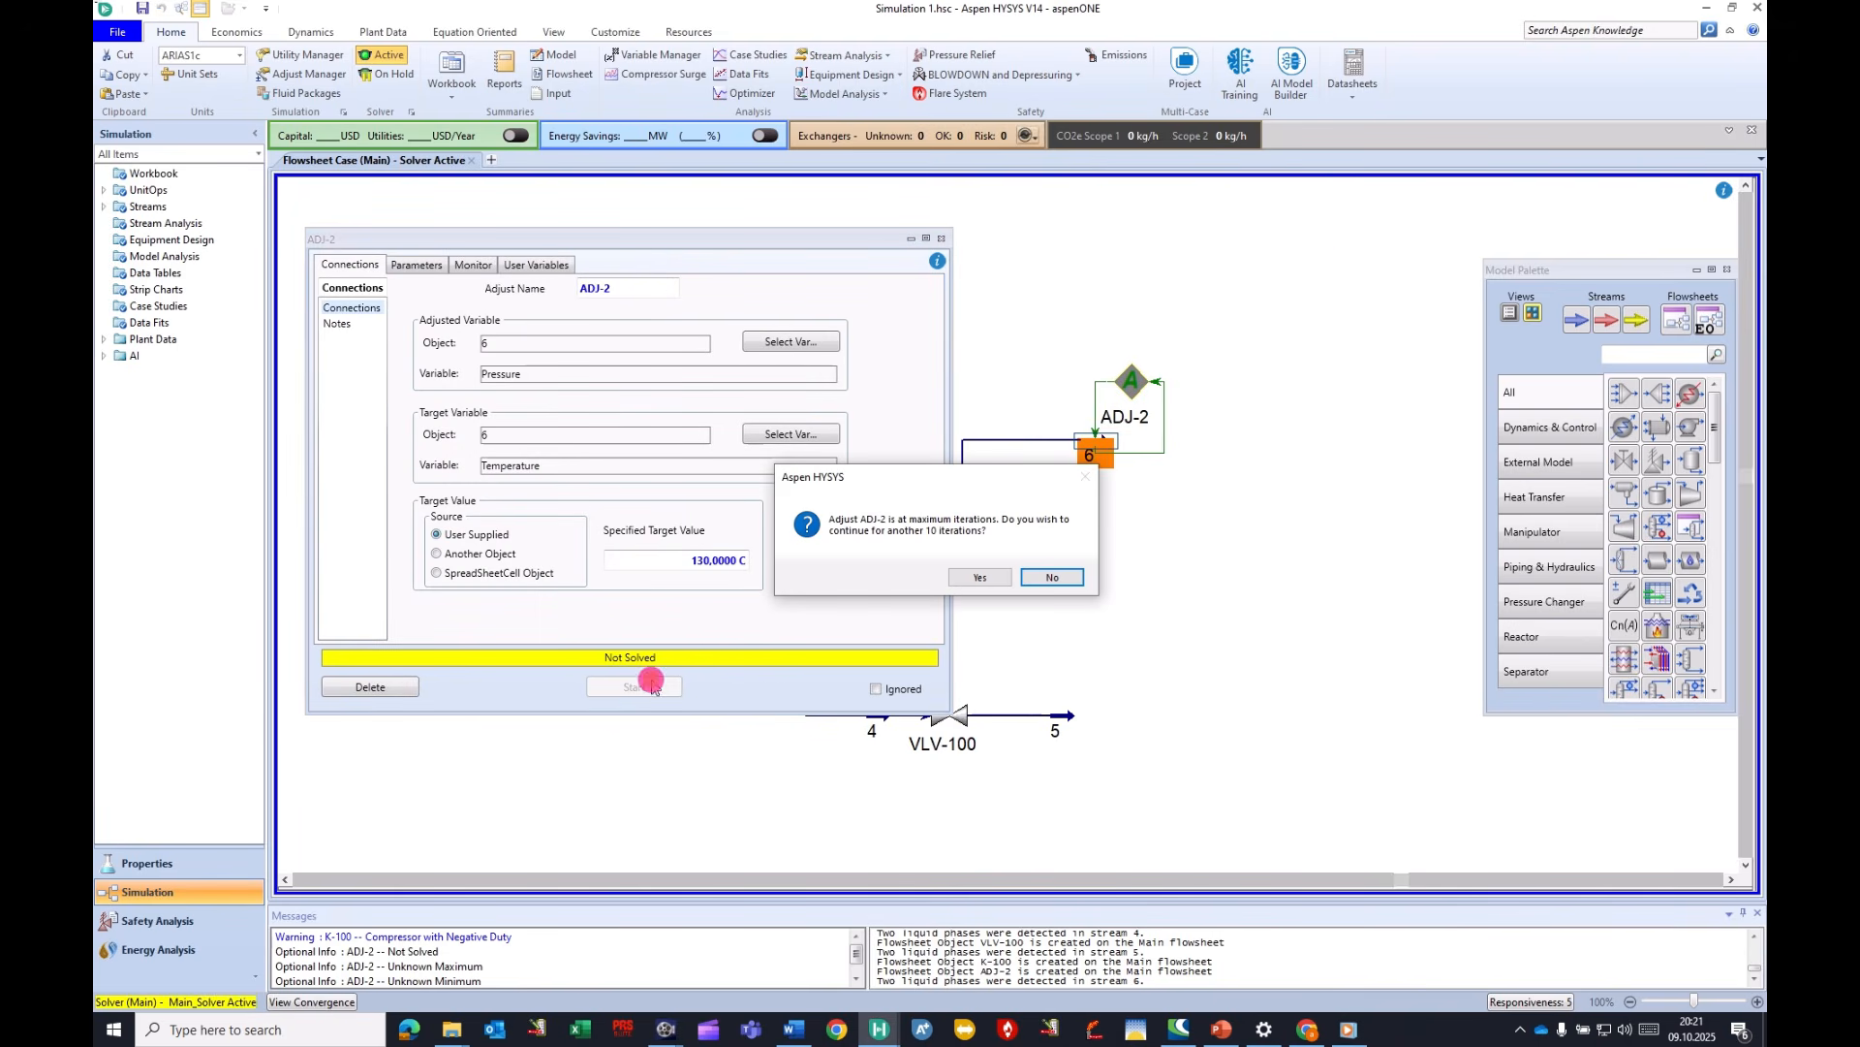
{"action": "left_click", "coordinate": [980, 577]}
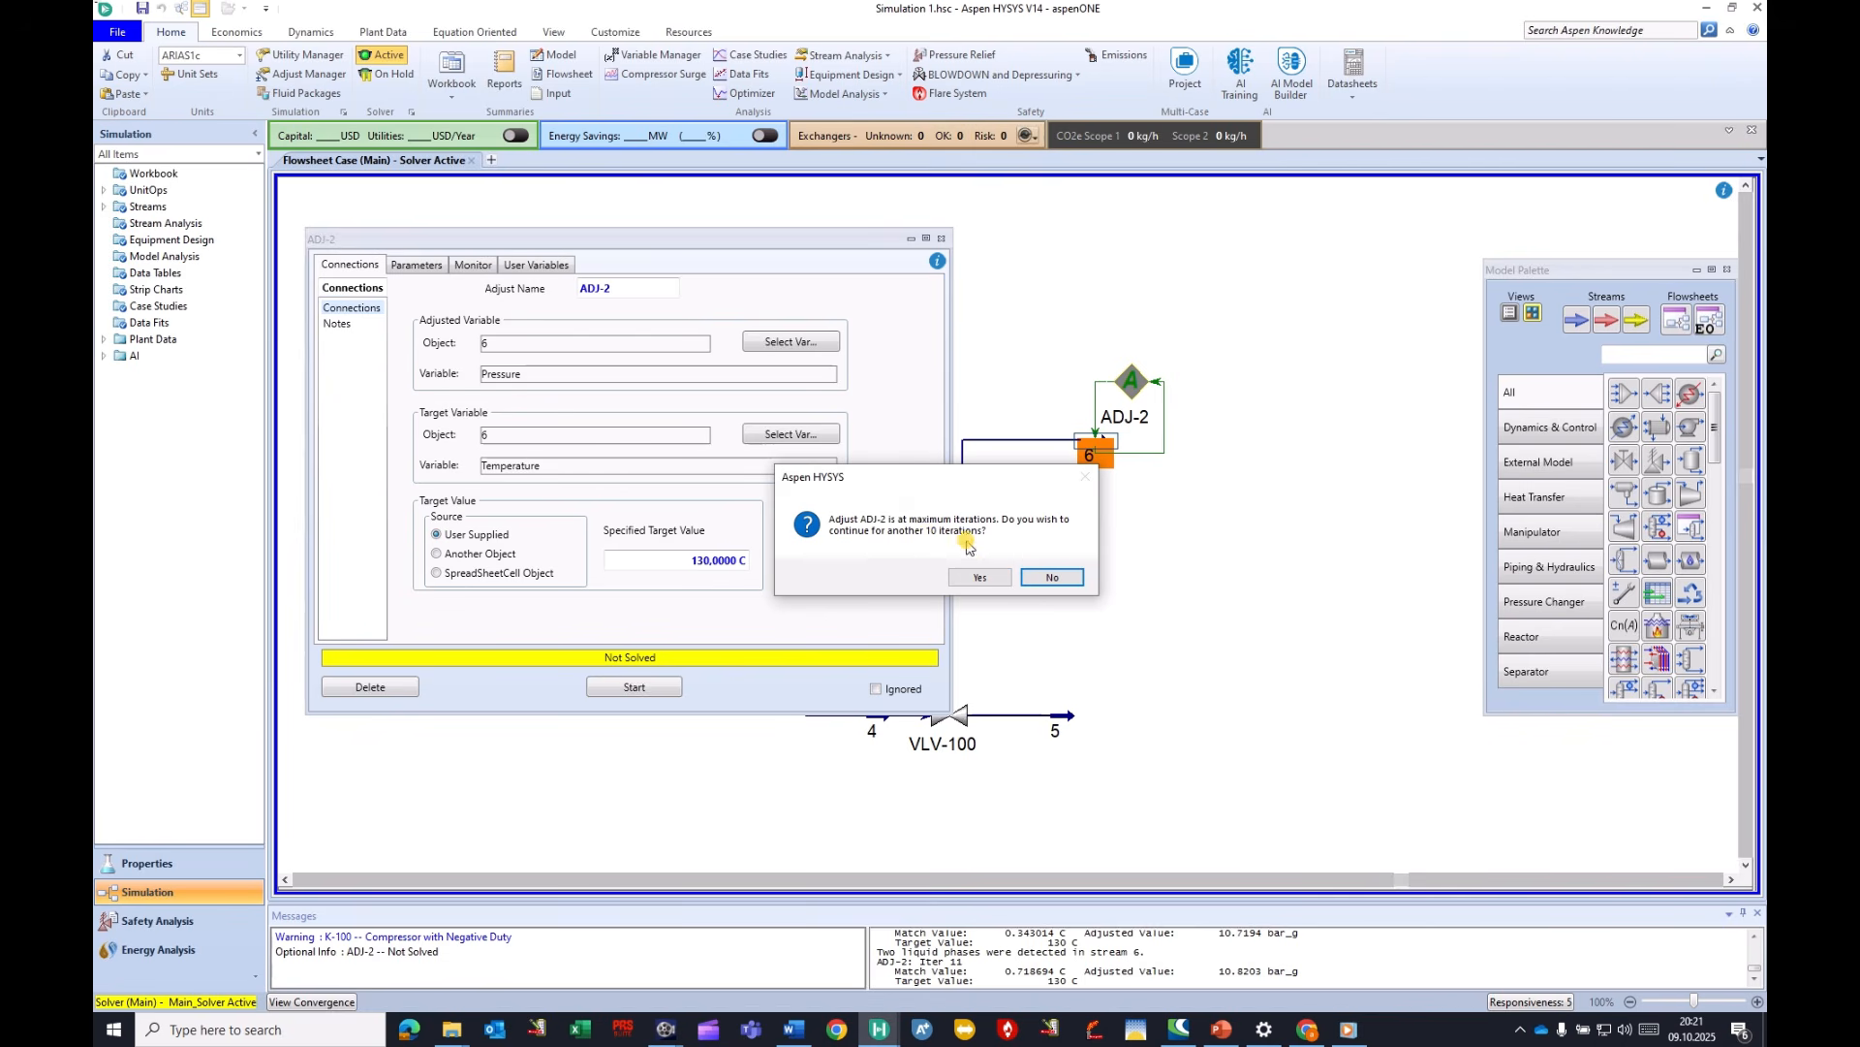
{"action": "left_click", "coordinate": [979, 576]}
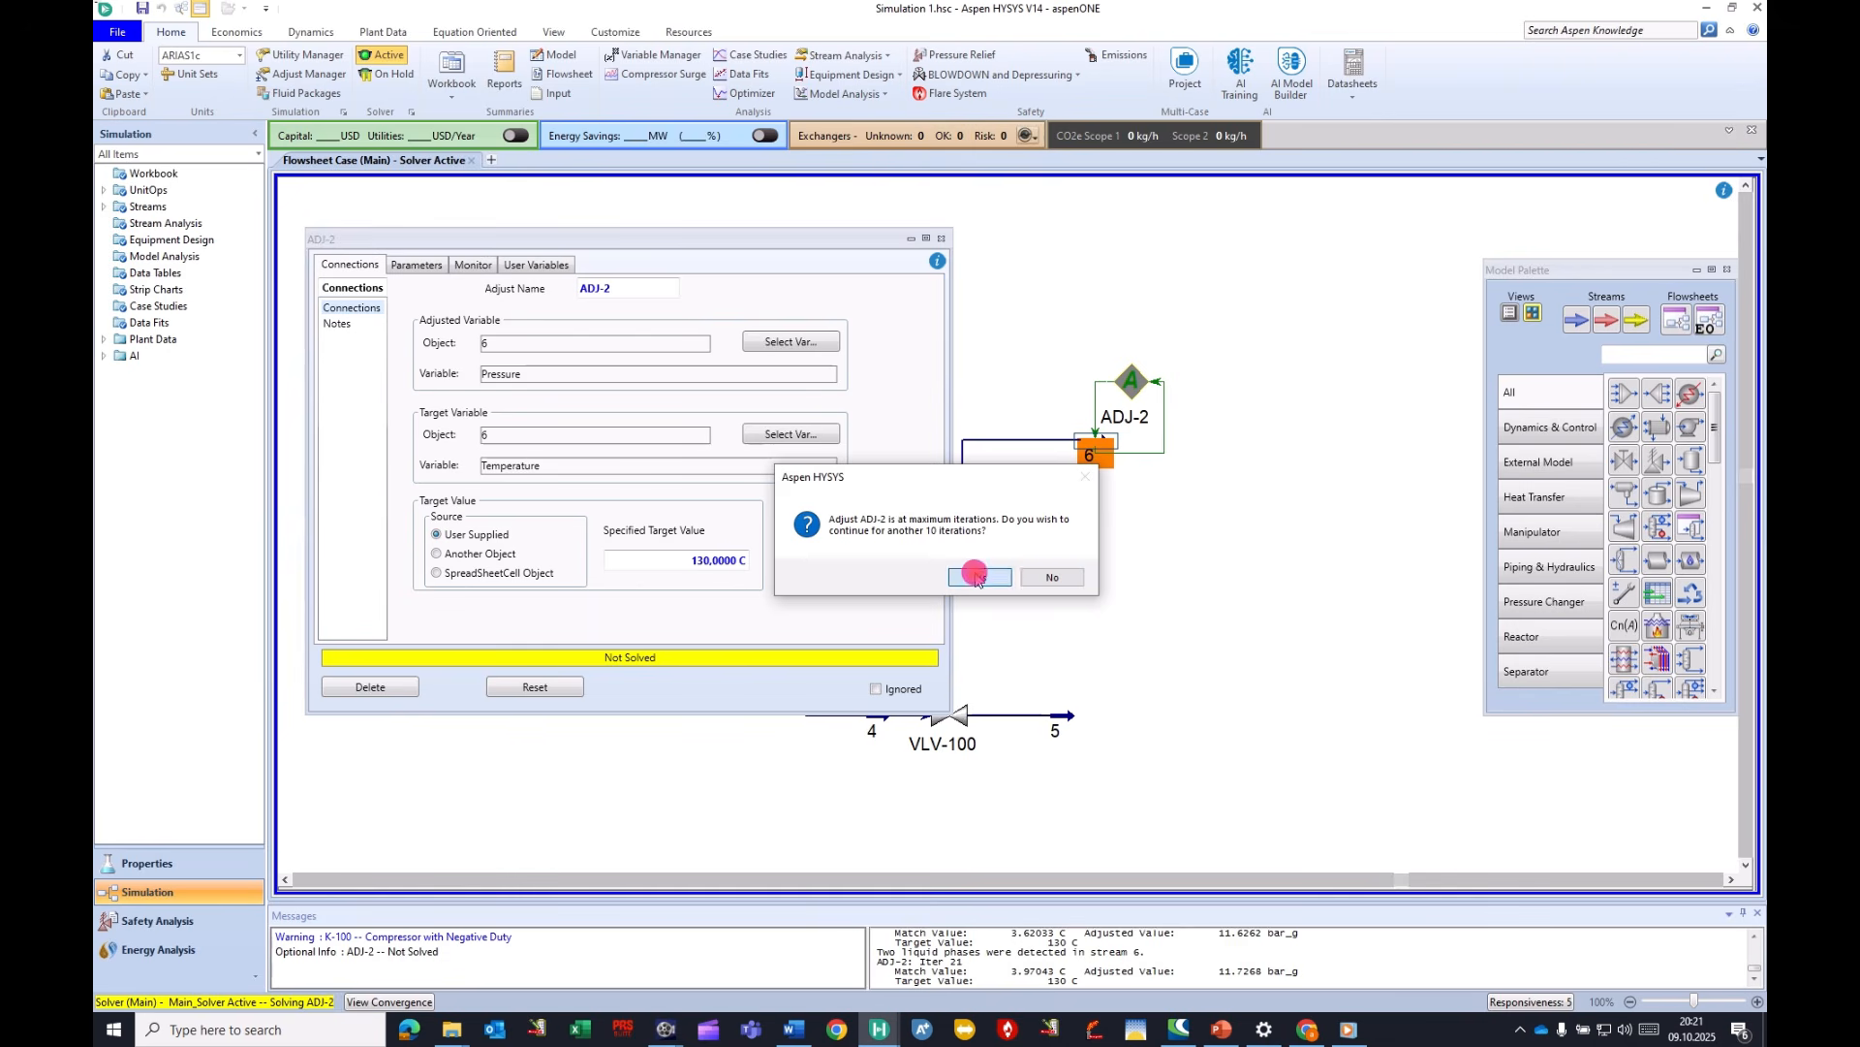
{"action": "left_click", "coordinate": [1049, 577]}
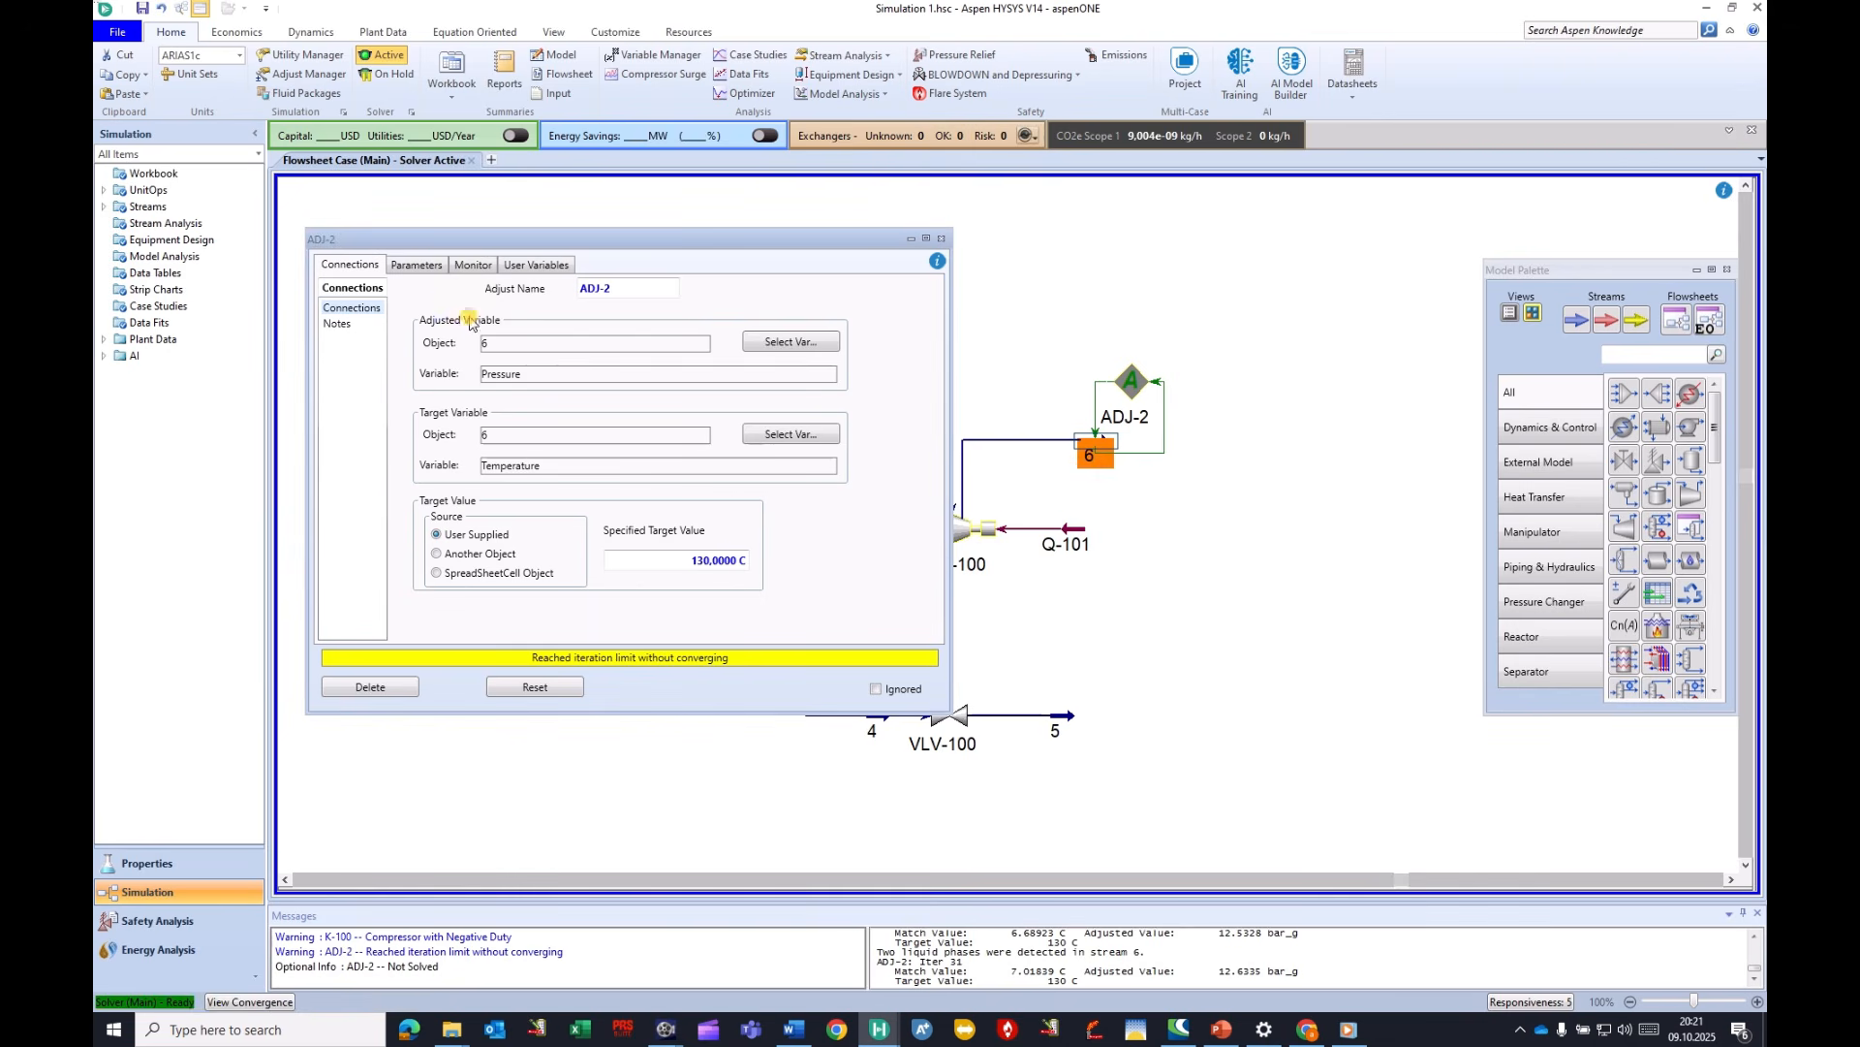
Set ADJ-2's maximum iterations to 1000 and reset the Adjust block to rerun the calculation.
{"action": "left_click", "coordinate": [417, 265]}
{"action": "left_click", "coordinate": [686, 446]}
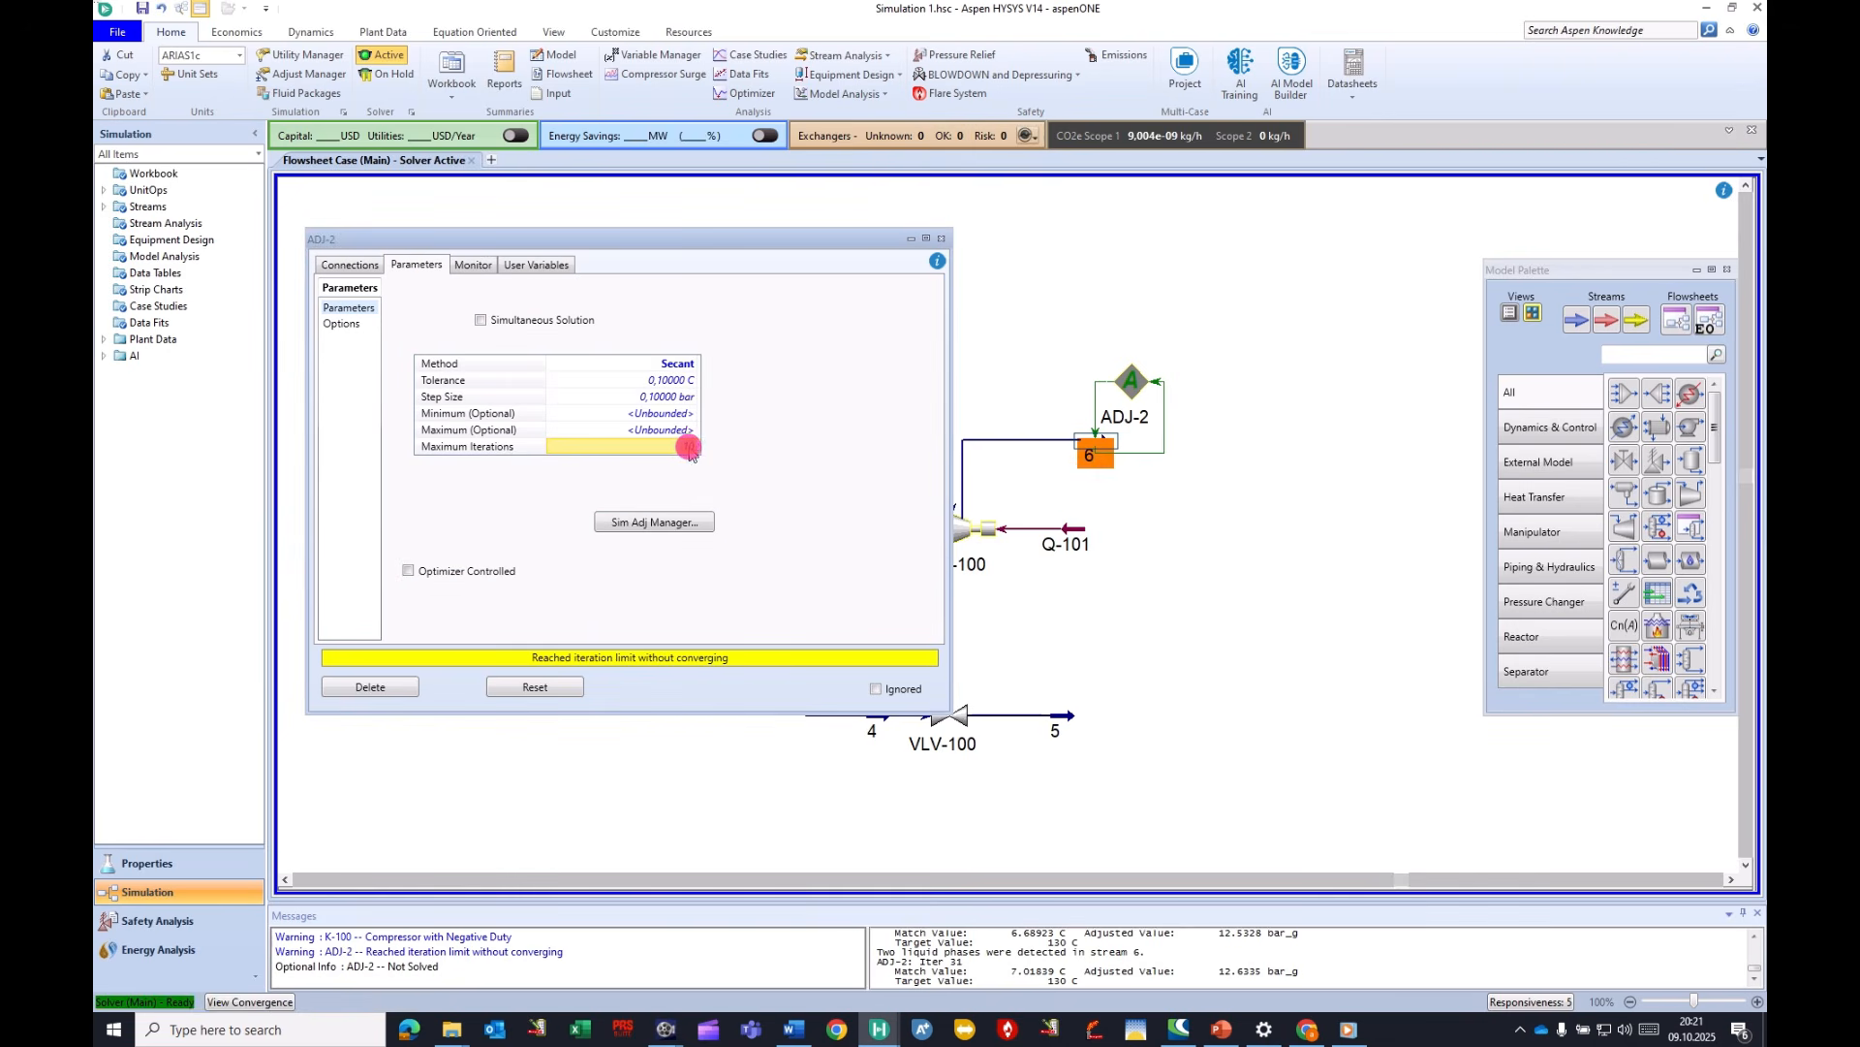
{"action": "left_click", "coordinate": [690, 445]}
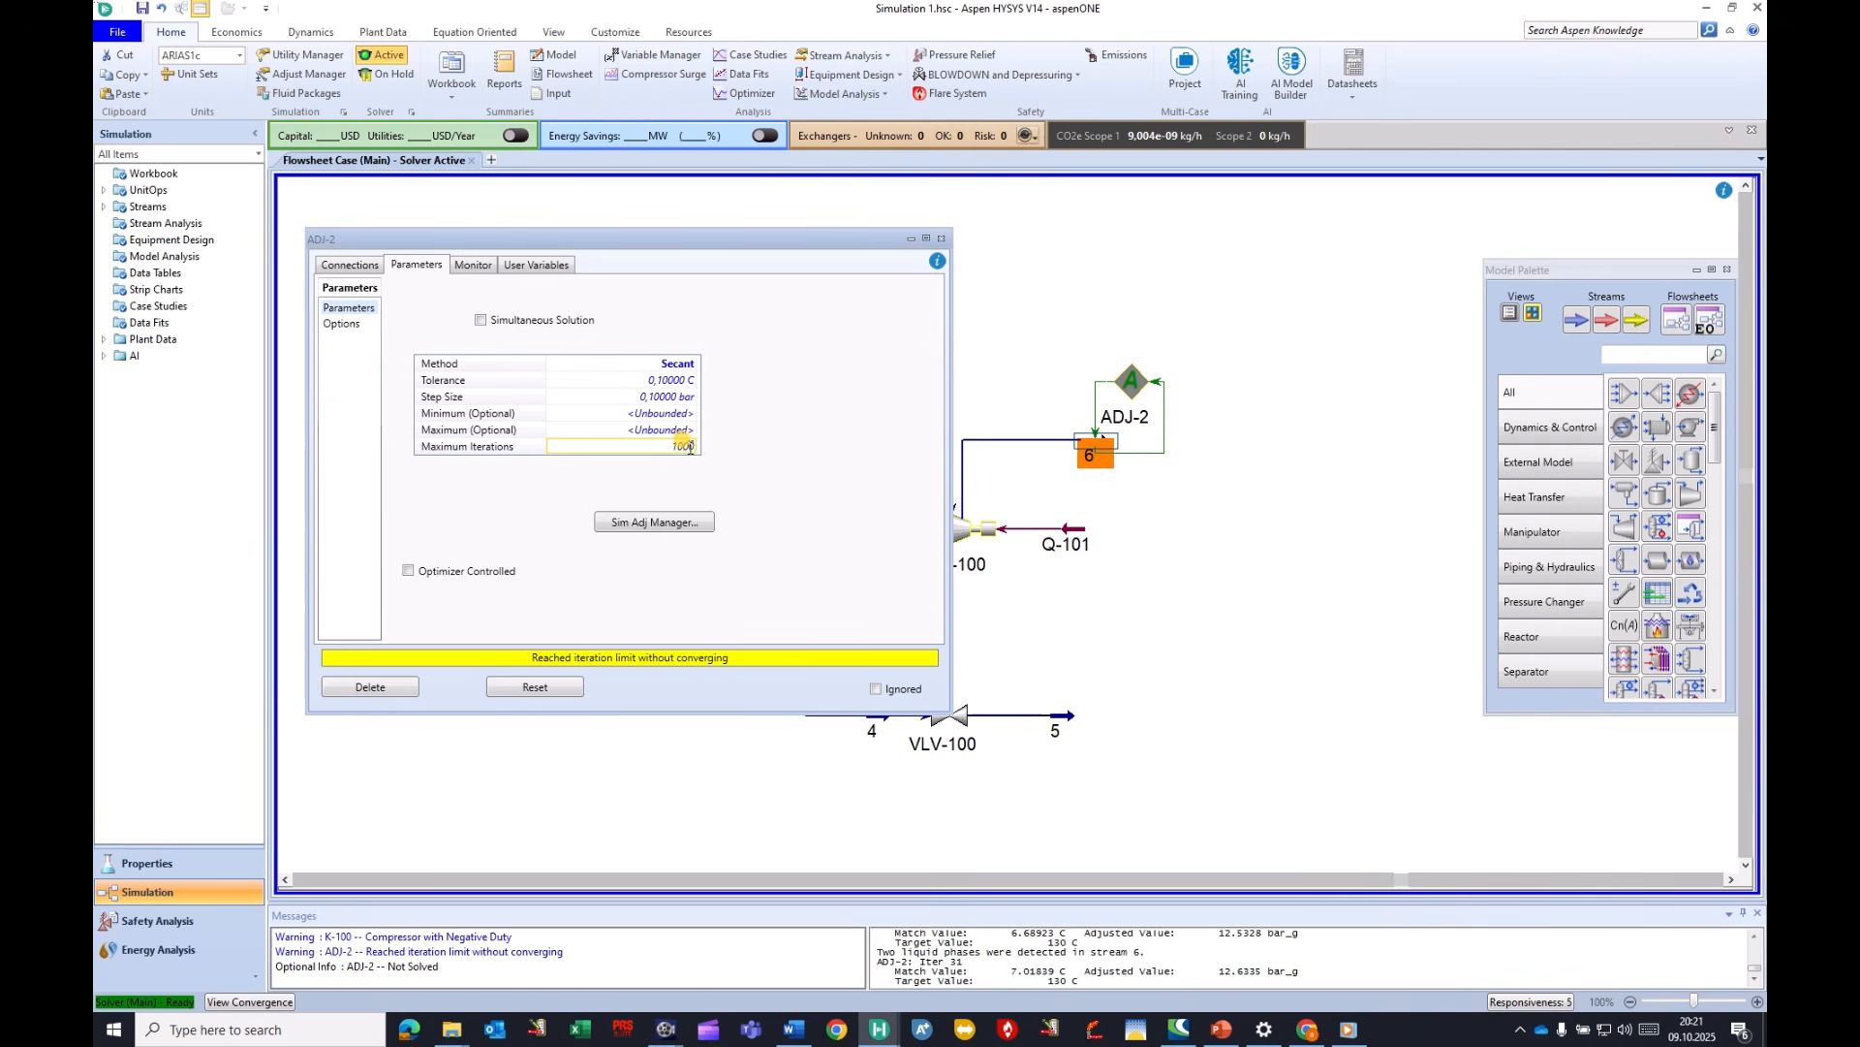
{"action": "left_click", "coordinate": [690, 398]}
{"action": "left_click", "coordinate": [553, 687]}
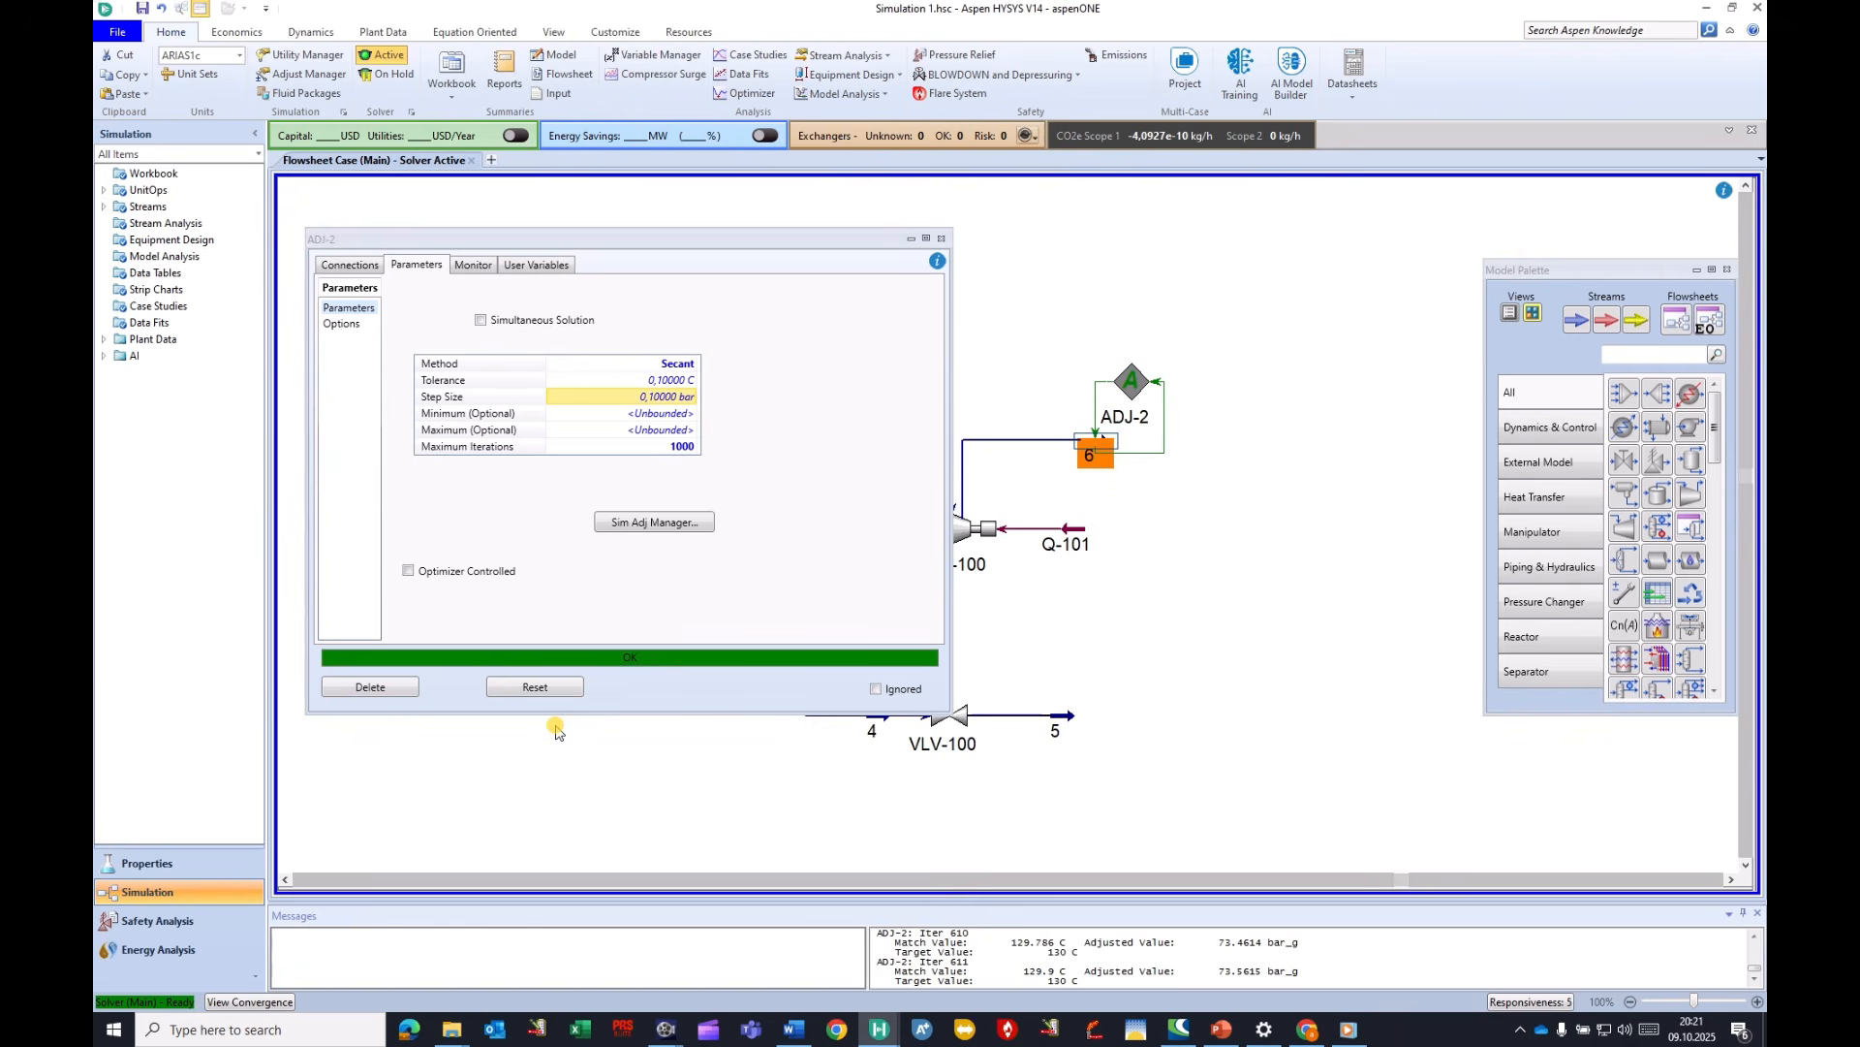
Inspect the pressure and temperature of stream 6, placing its properties window beside the ADJ-2 window.
{"action": "double_click", "coordinate": [1018, 439]}
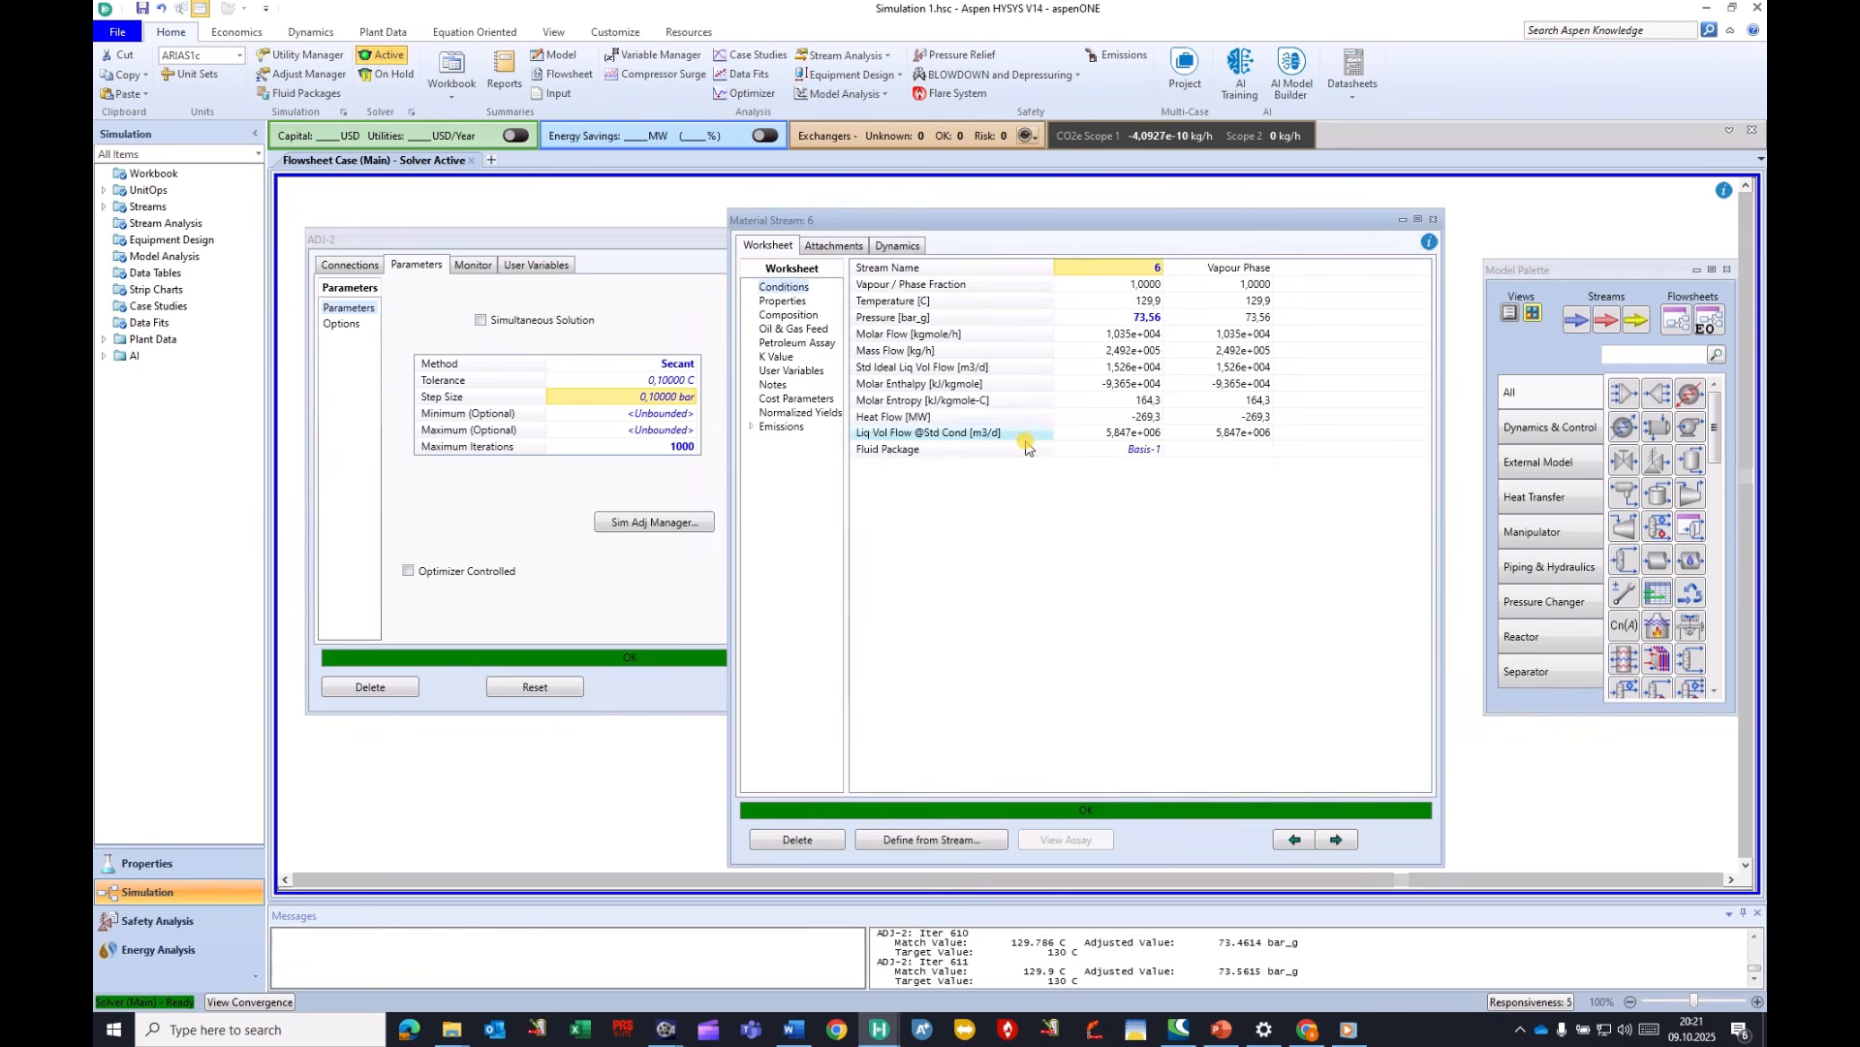
{"action": "left_click", "coordinate": [1144, 321]}
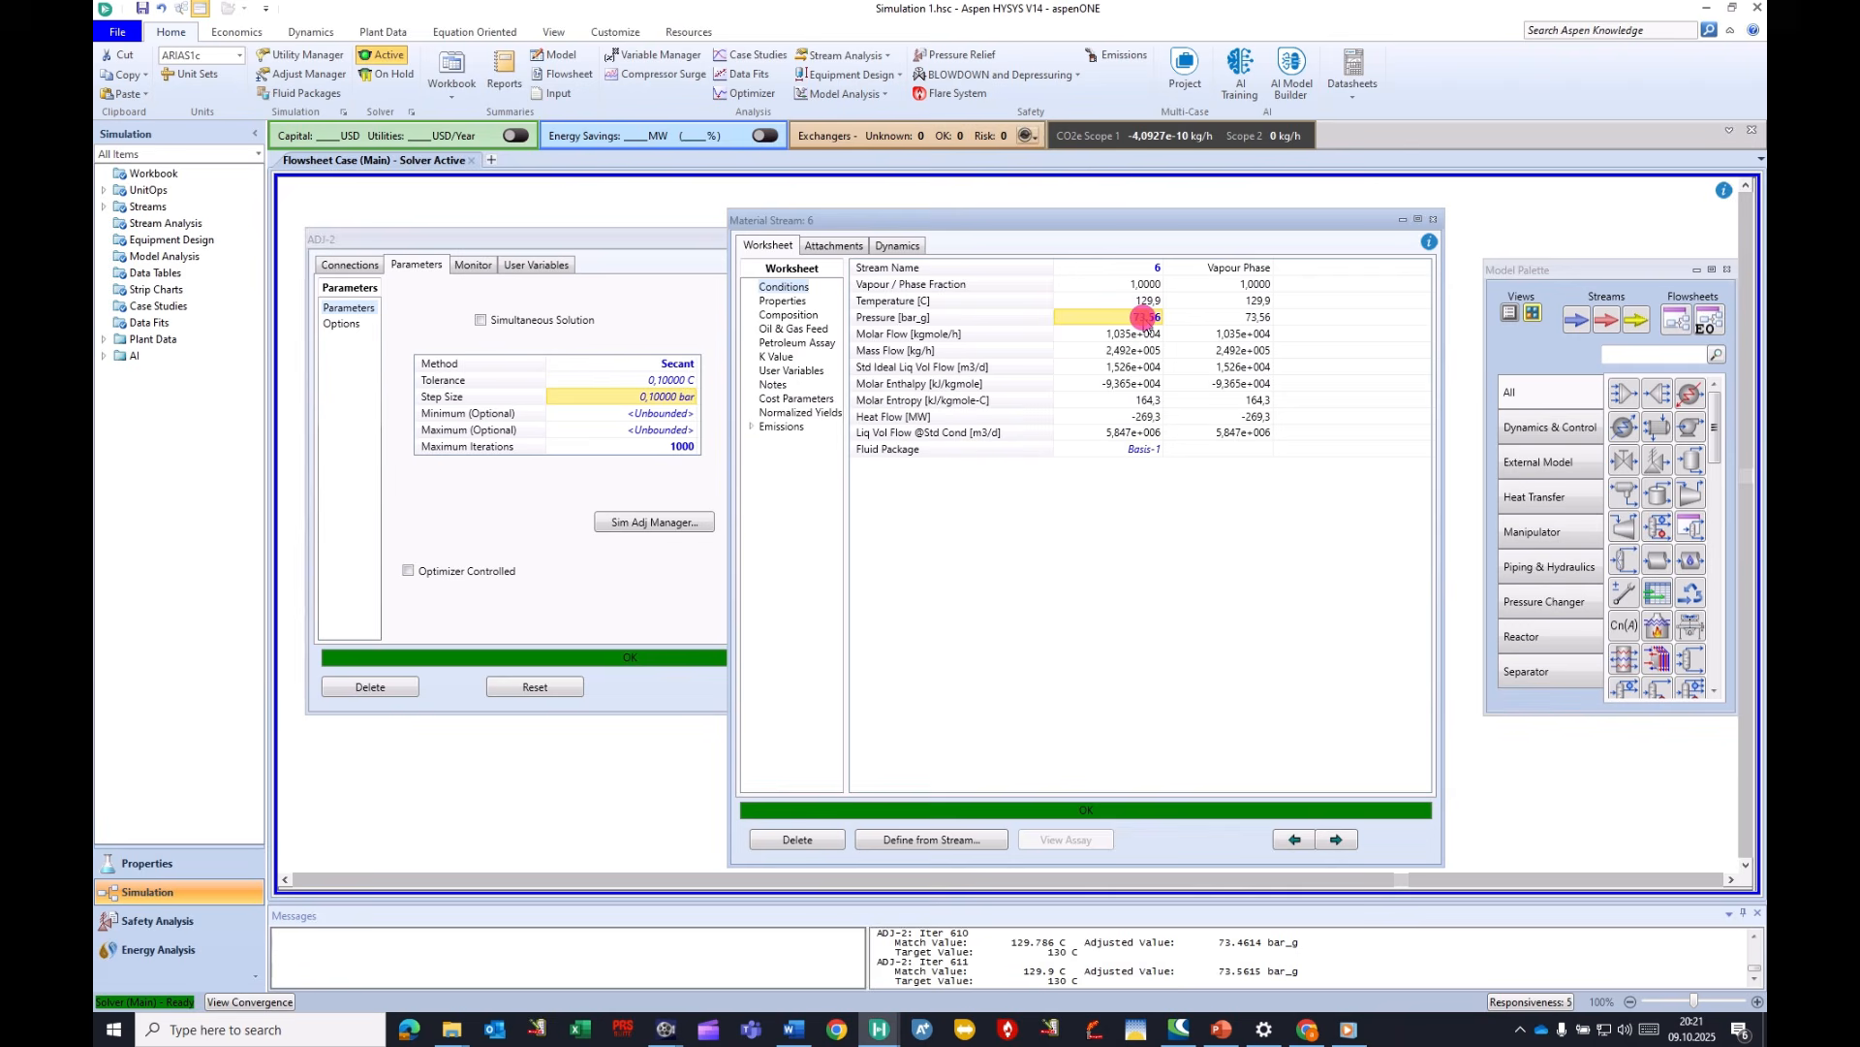
{"action": "left_click", "coordinate": [1141, 302]}
{"action": "left_click_drag", "start_coordinate": [1114, 219], "coordinate": [1384, 213]}
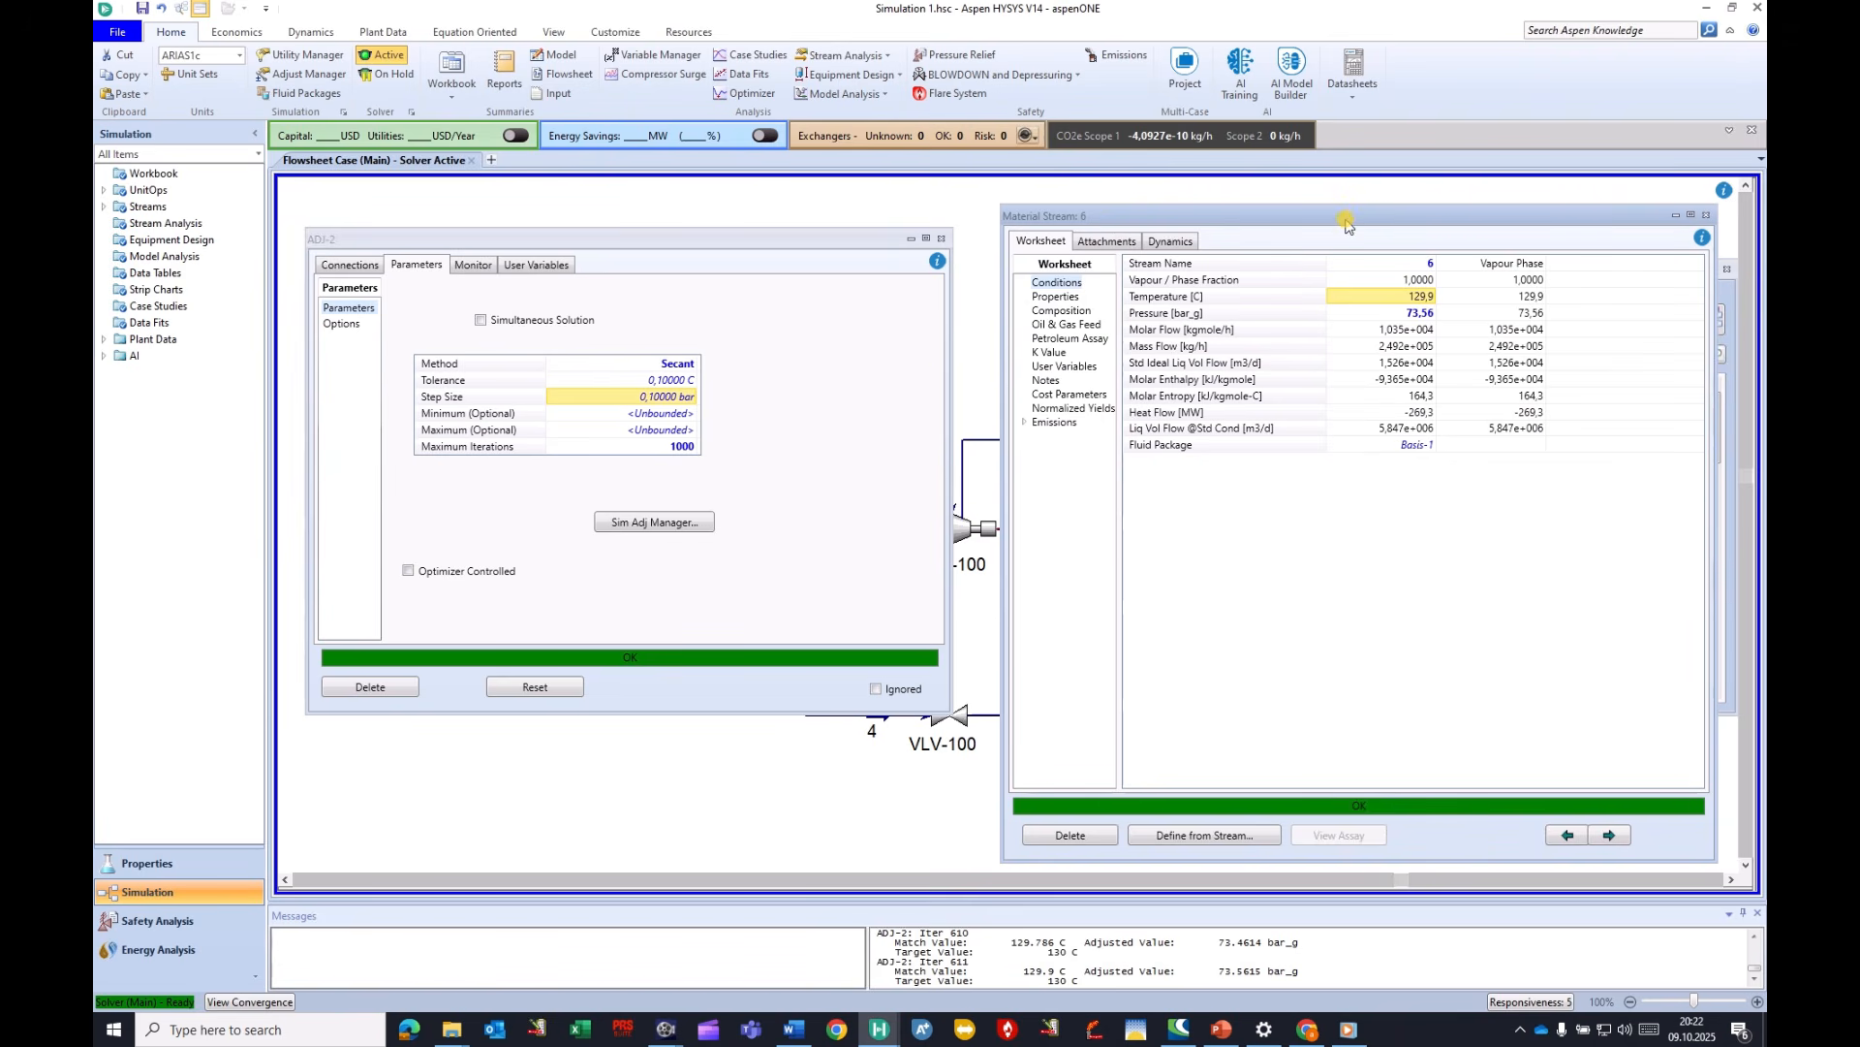
Tighten the ADJ-2 tolerance to 0.001 C.
{"action": "left_click", "coordinate": [665, 380]}
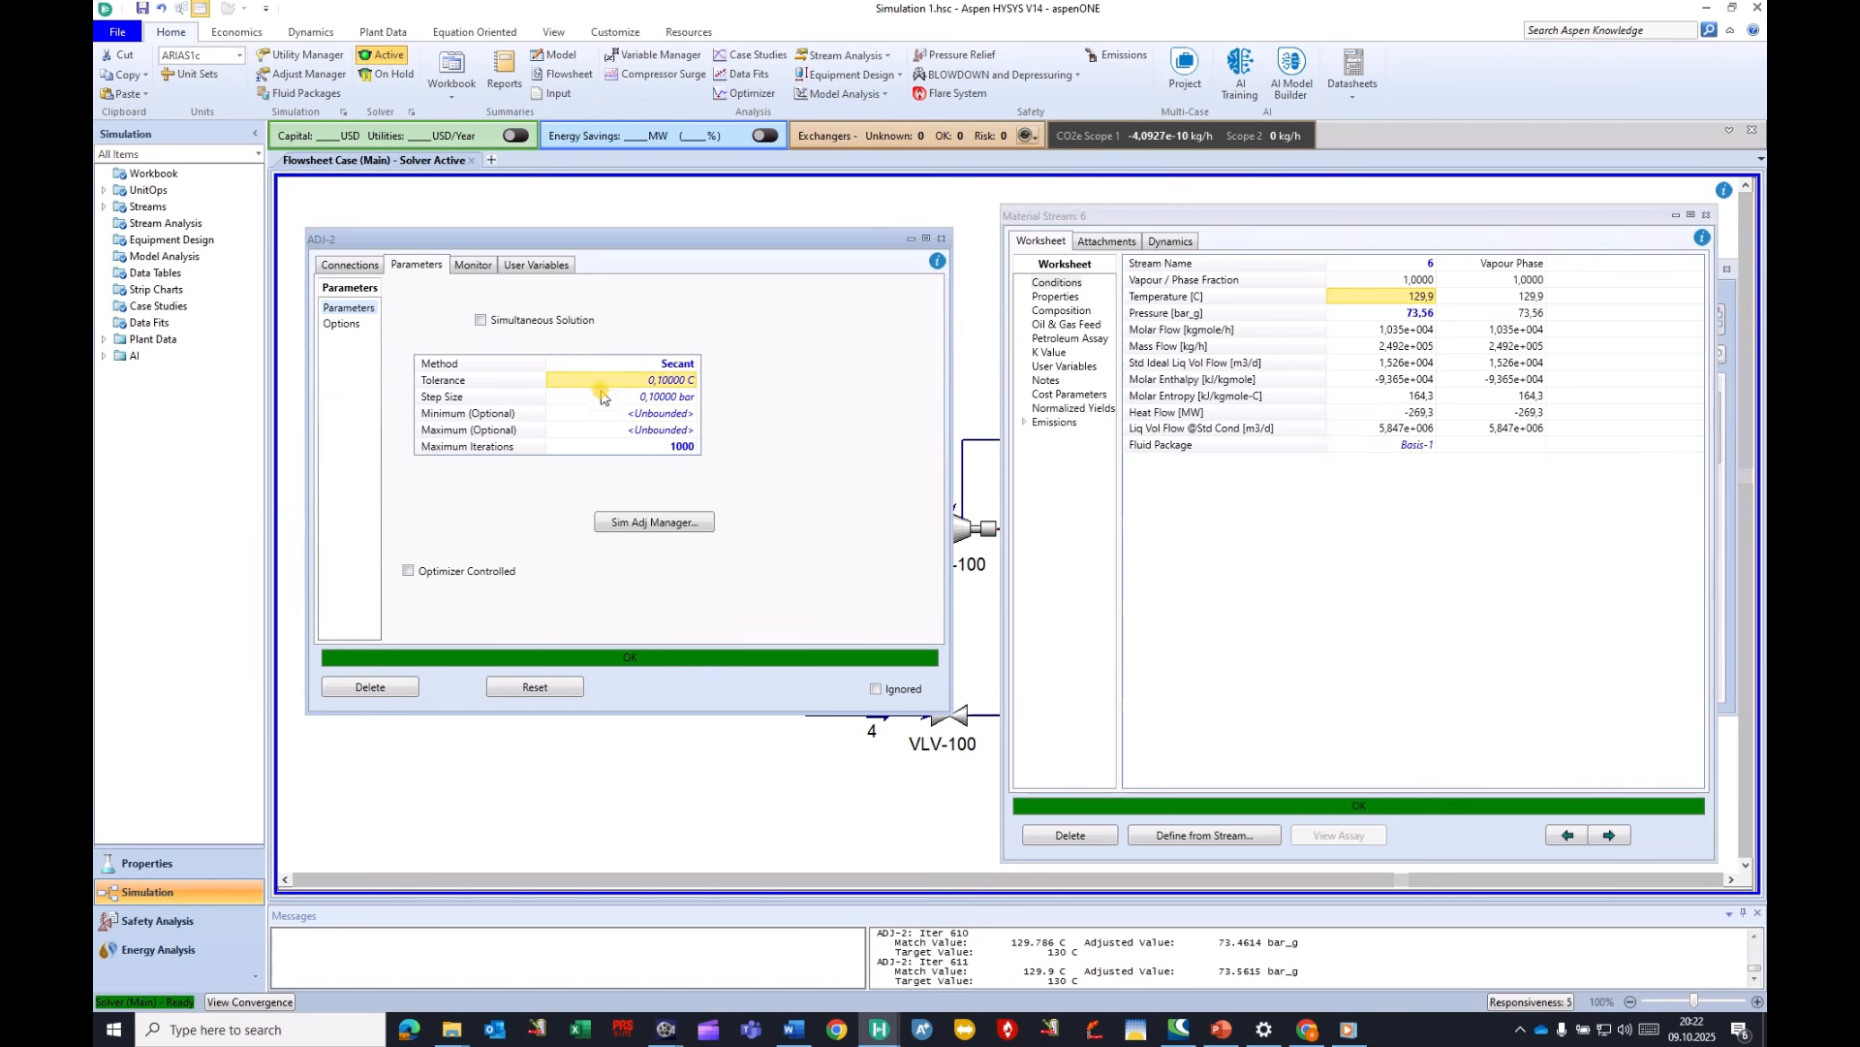
{"action": "left_click", "coordinate": [625, 386]}
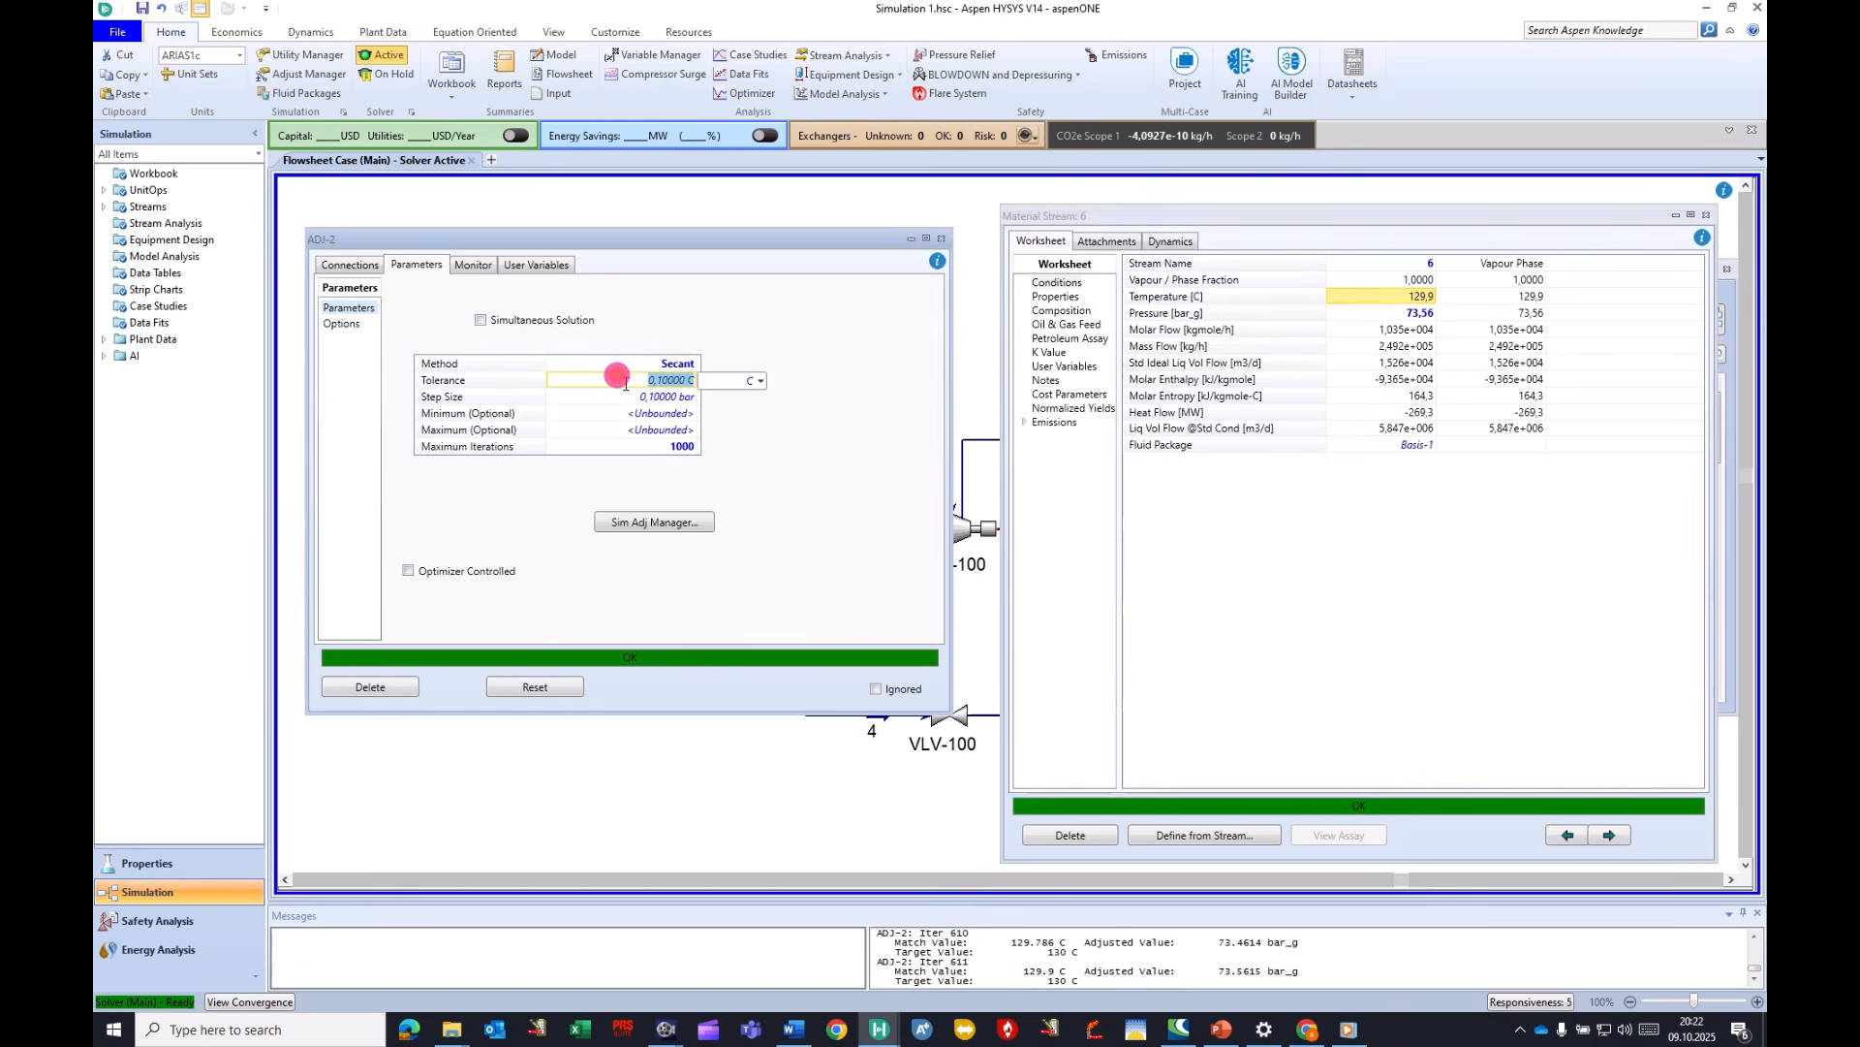
{"action": "type", "text": "0.001"}
{"action": "key", "text": "Return"}
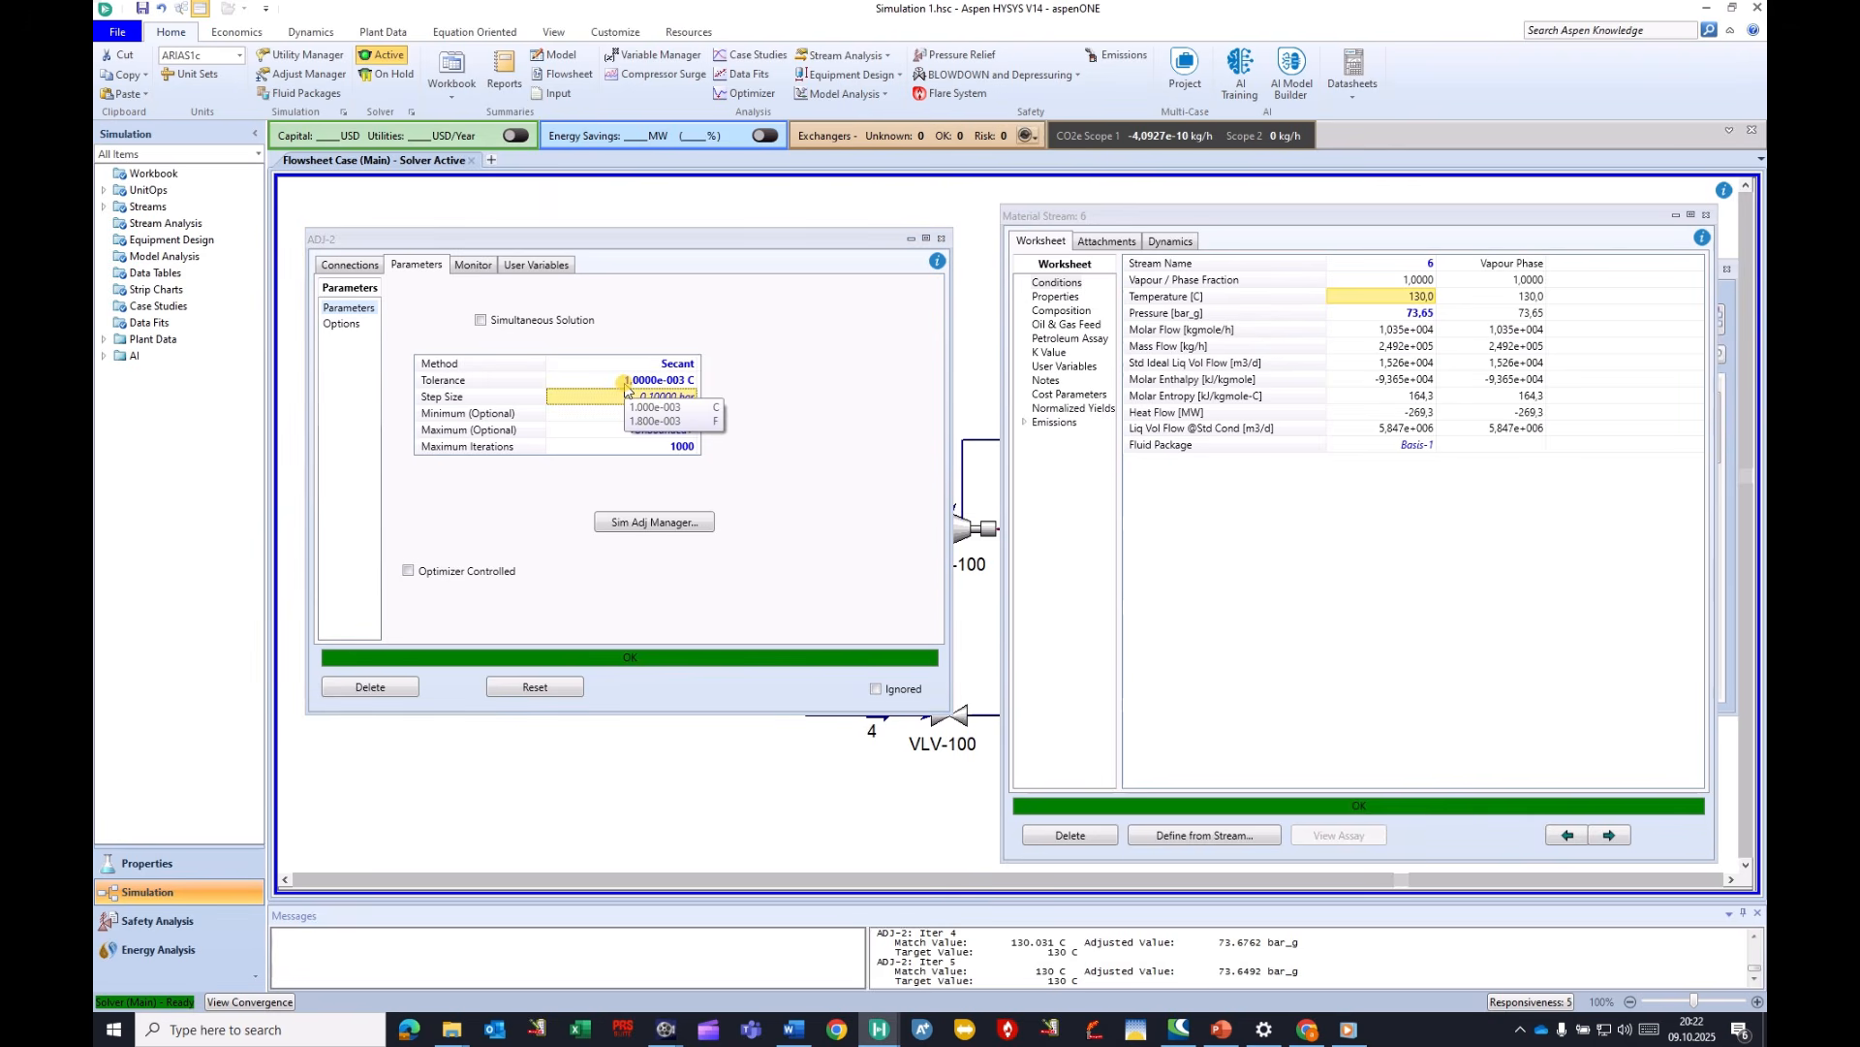
Recheck the pressure and temperature of stream 6, close the ADJ-2 and stream windows, and deselect the stream.
{"action": "left_click", "coordinate": [1415, 315]}
{"action": "left_click", "coordinate": [1413, 298]}
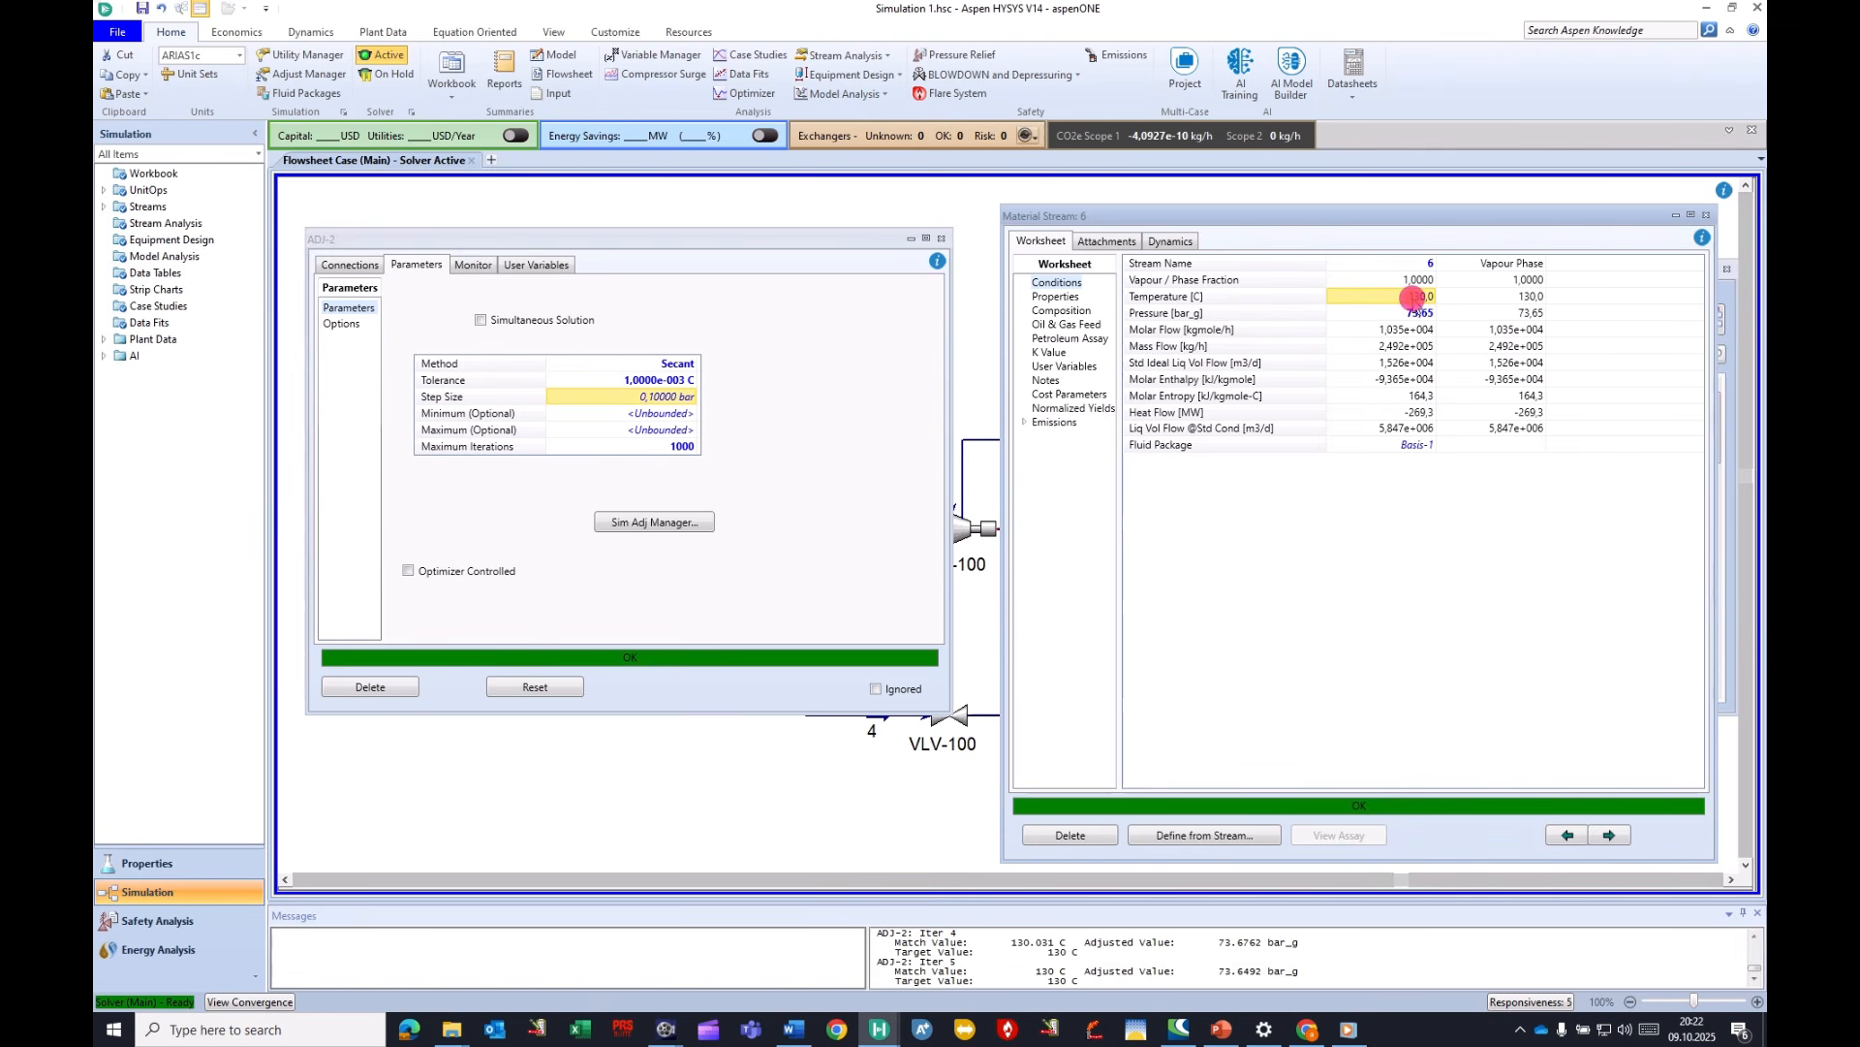
{"action": "left_click", "coordinate": [940, 238]}
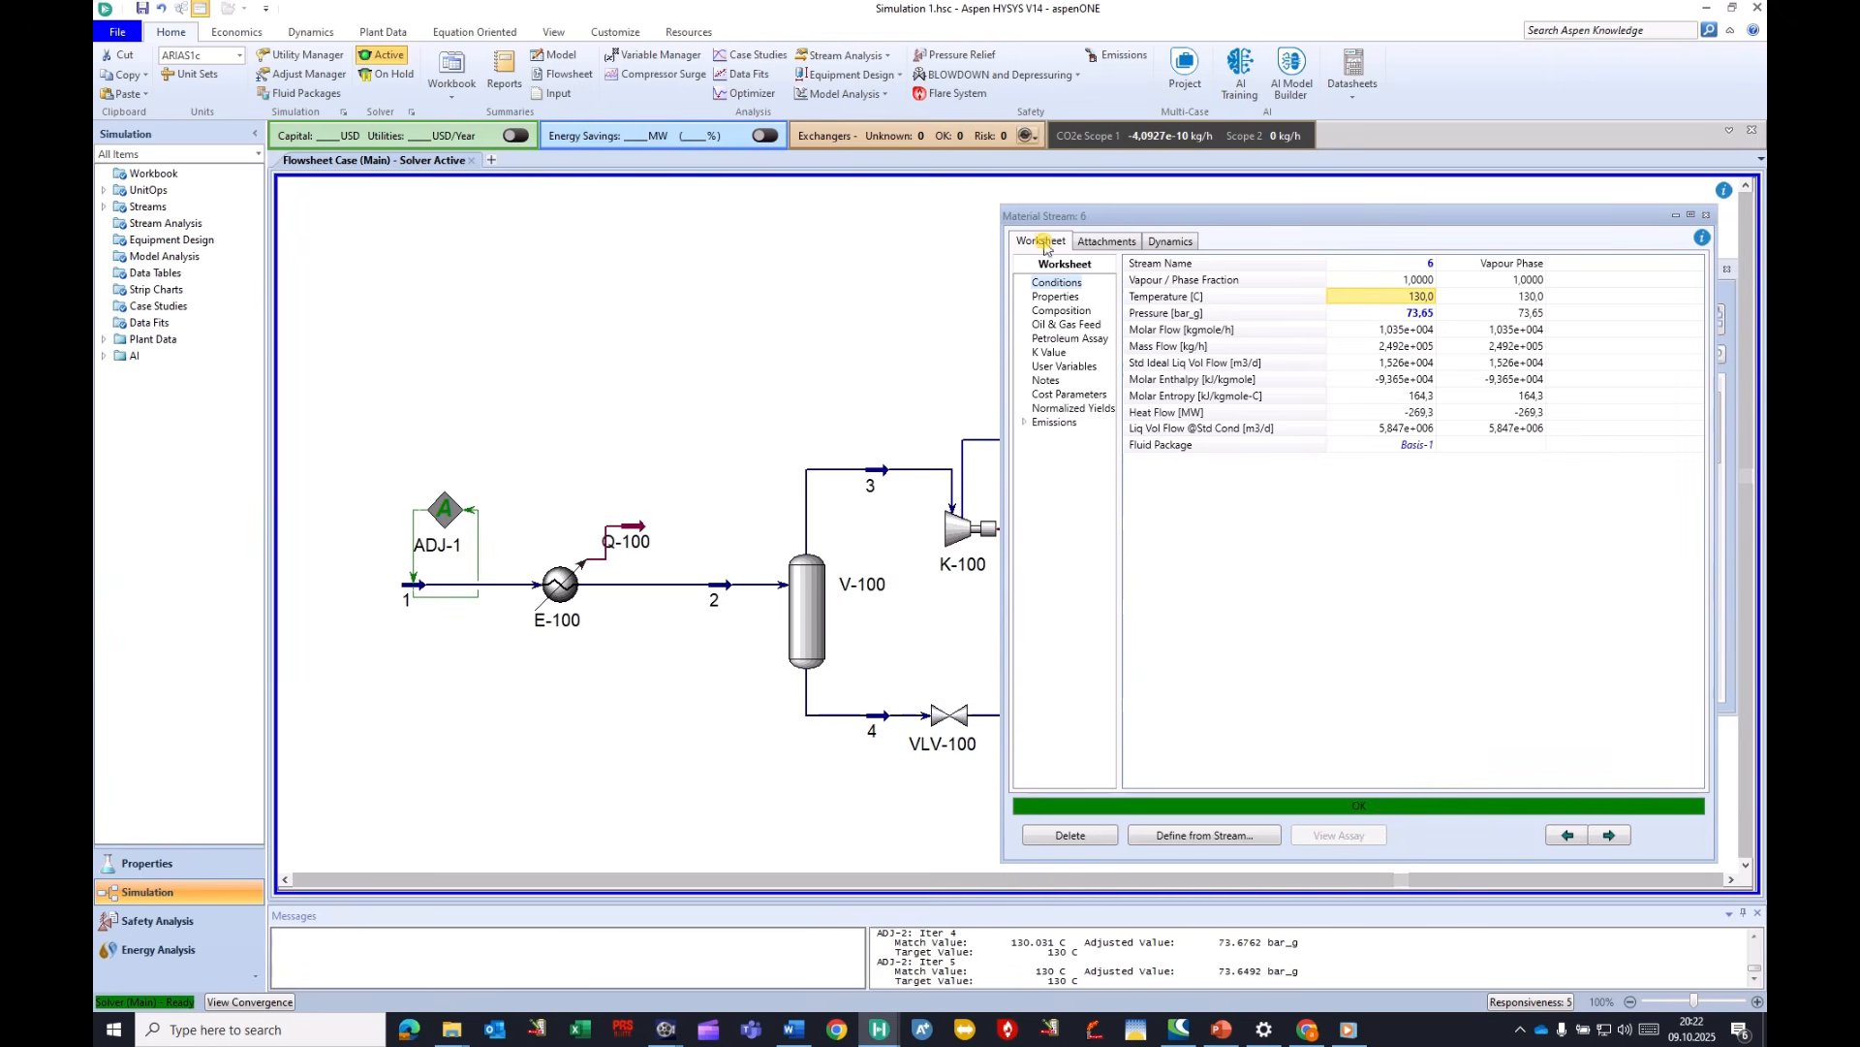
{"action": "left_click", "coordinate": [1703, 216]}
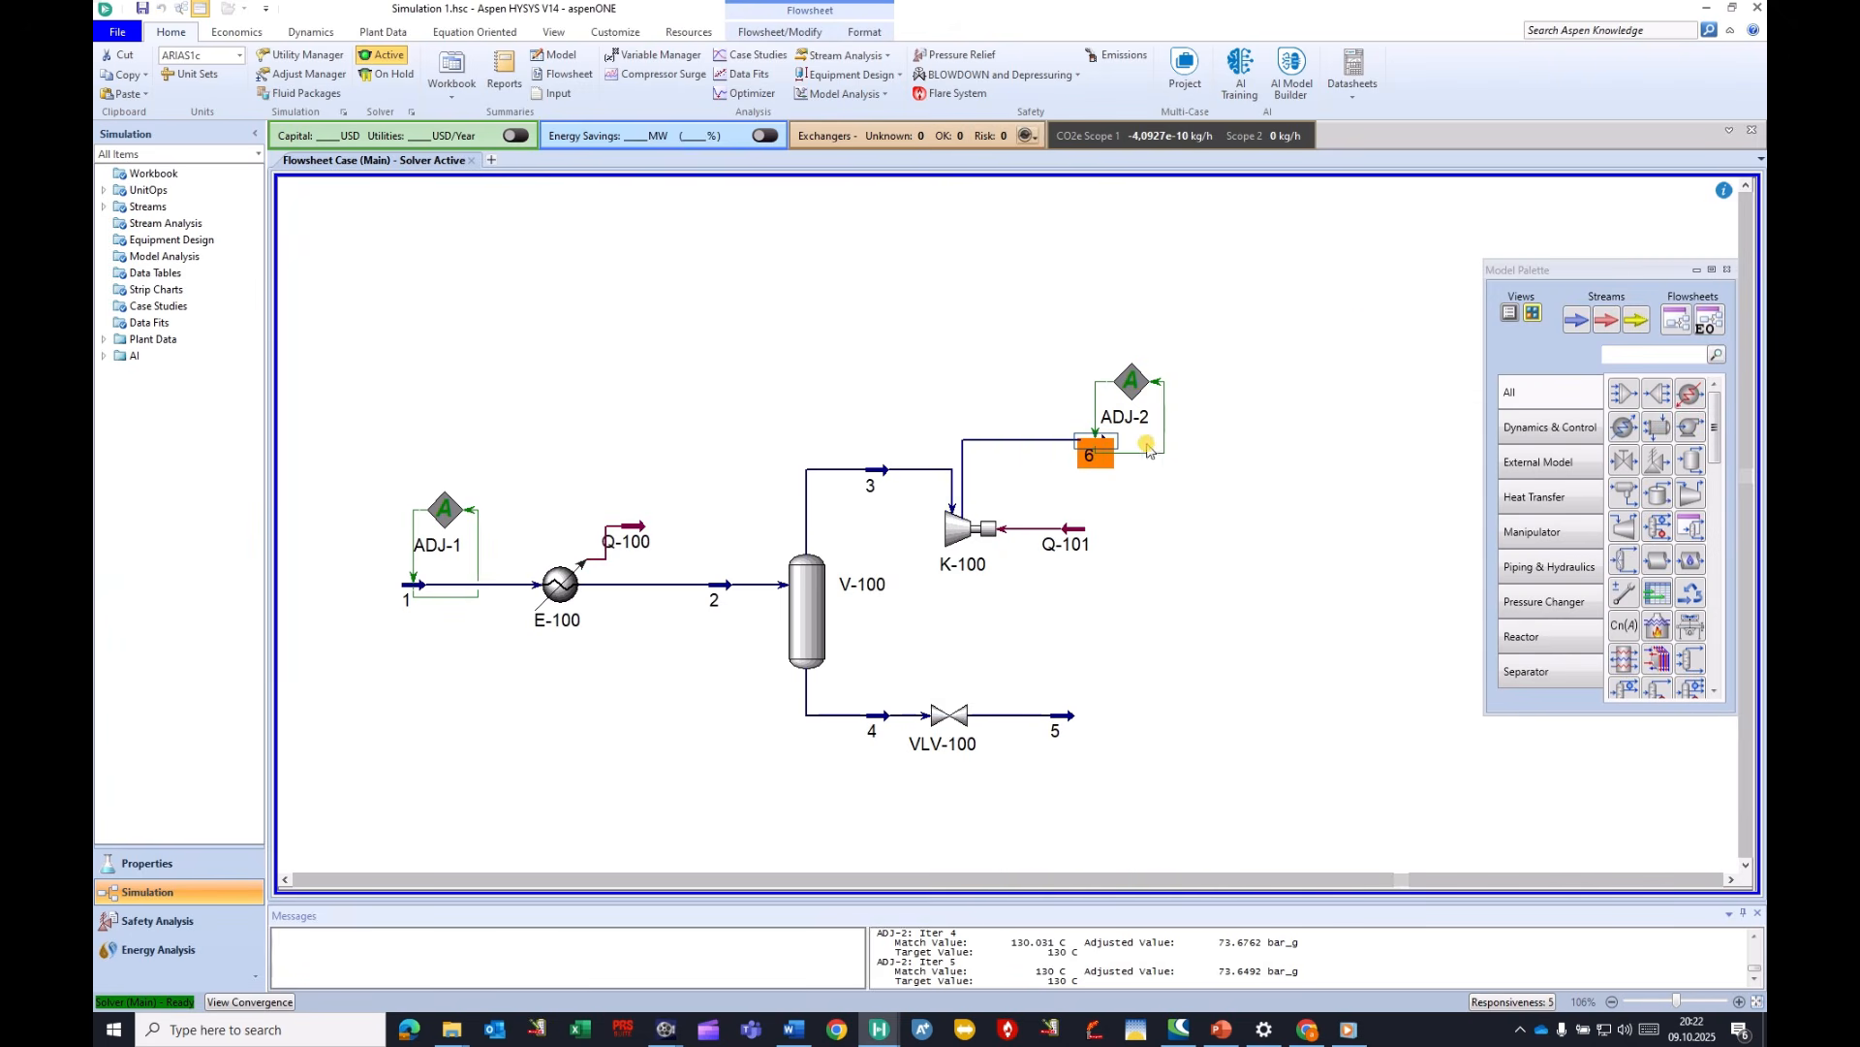
{"action": "left_click", "coordinate": [1143, 482]}
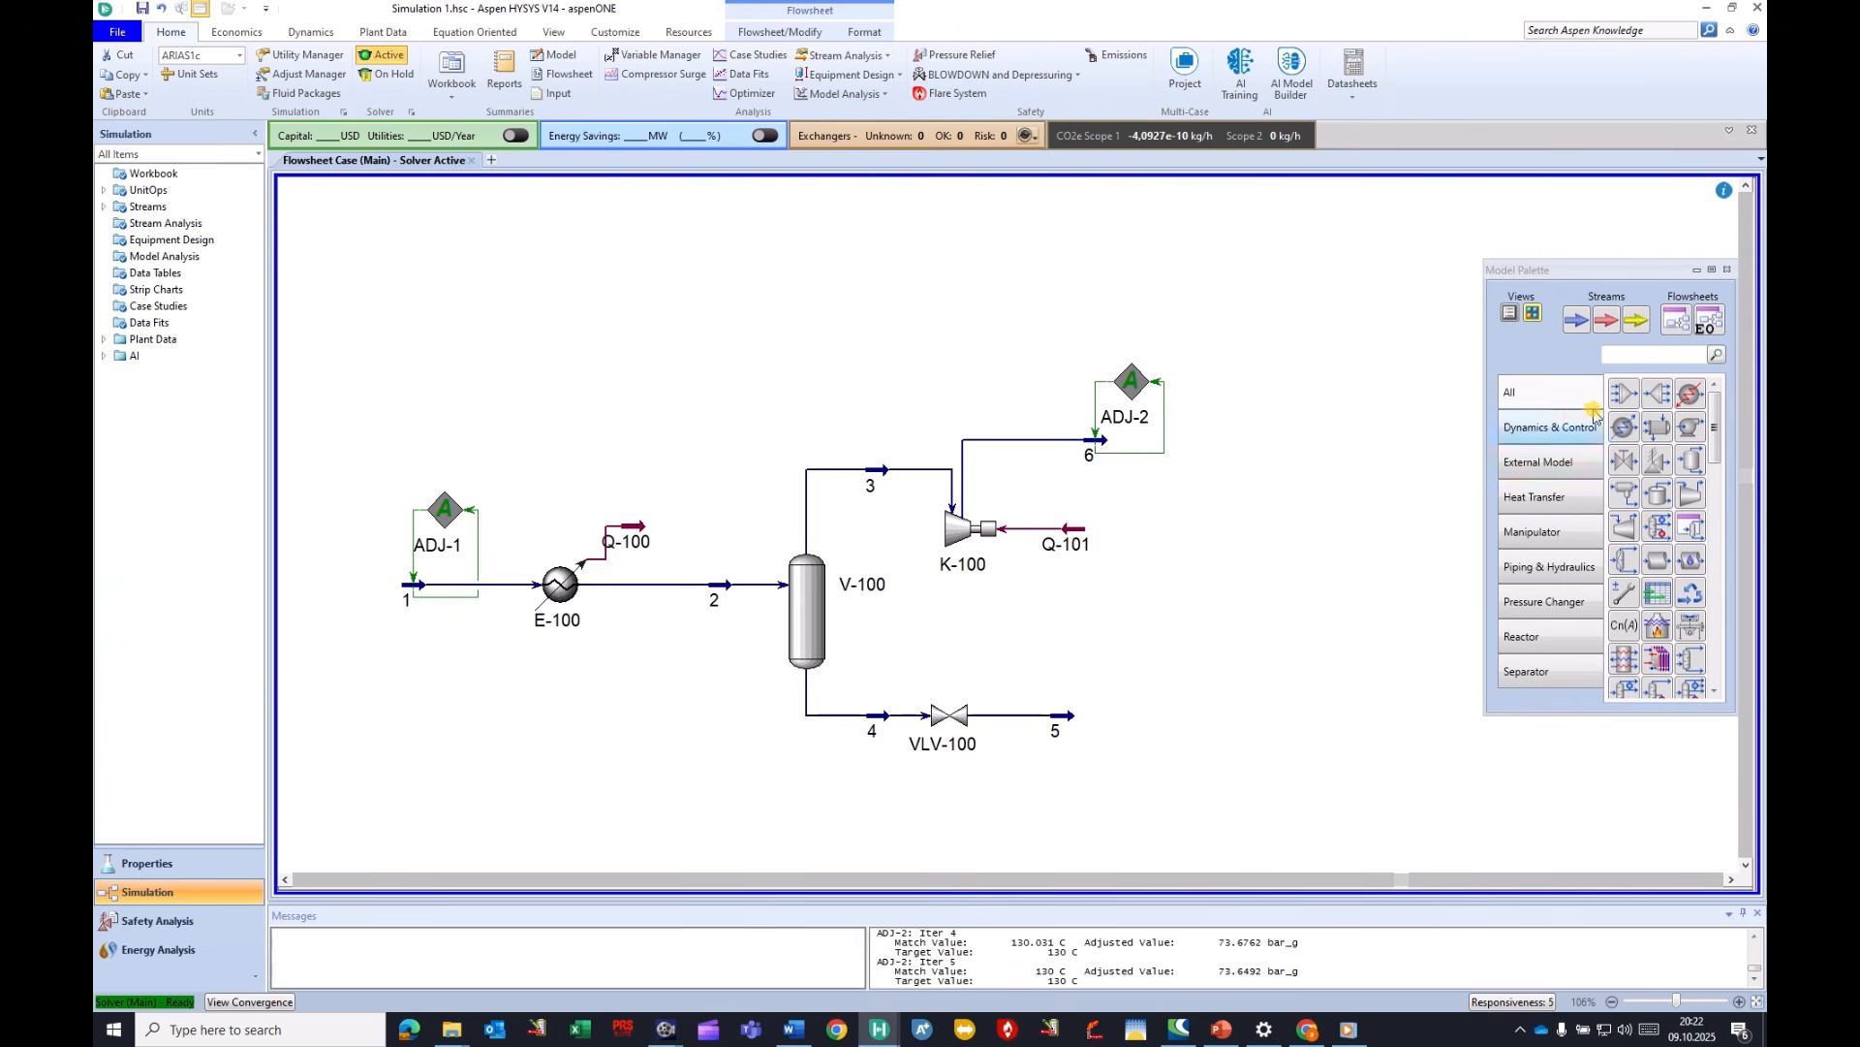
Place a tee downstream of the compressor, feed it with stream 6, and draw its upper outlet as stream 7.
{"action": "left_click", "coordinate": [1657, 394]}
{"action": "left_click", "coordinate": [1213, 466]}
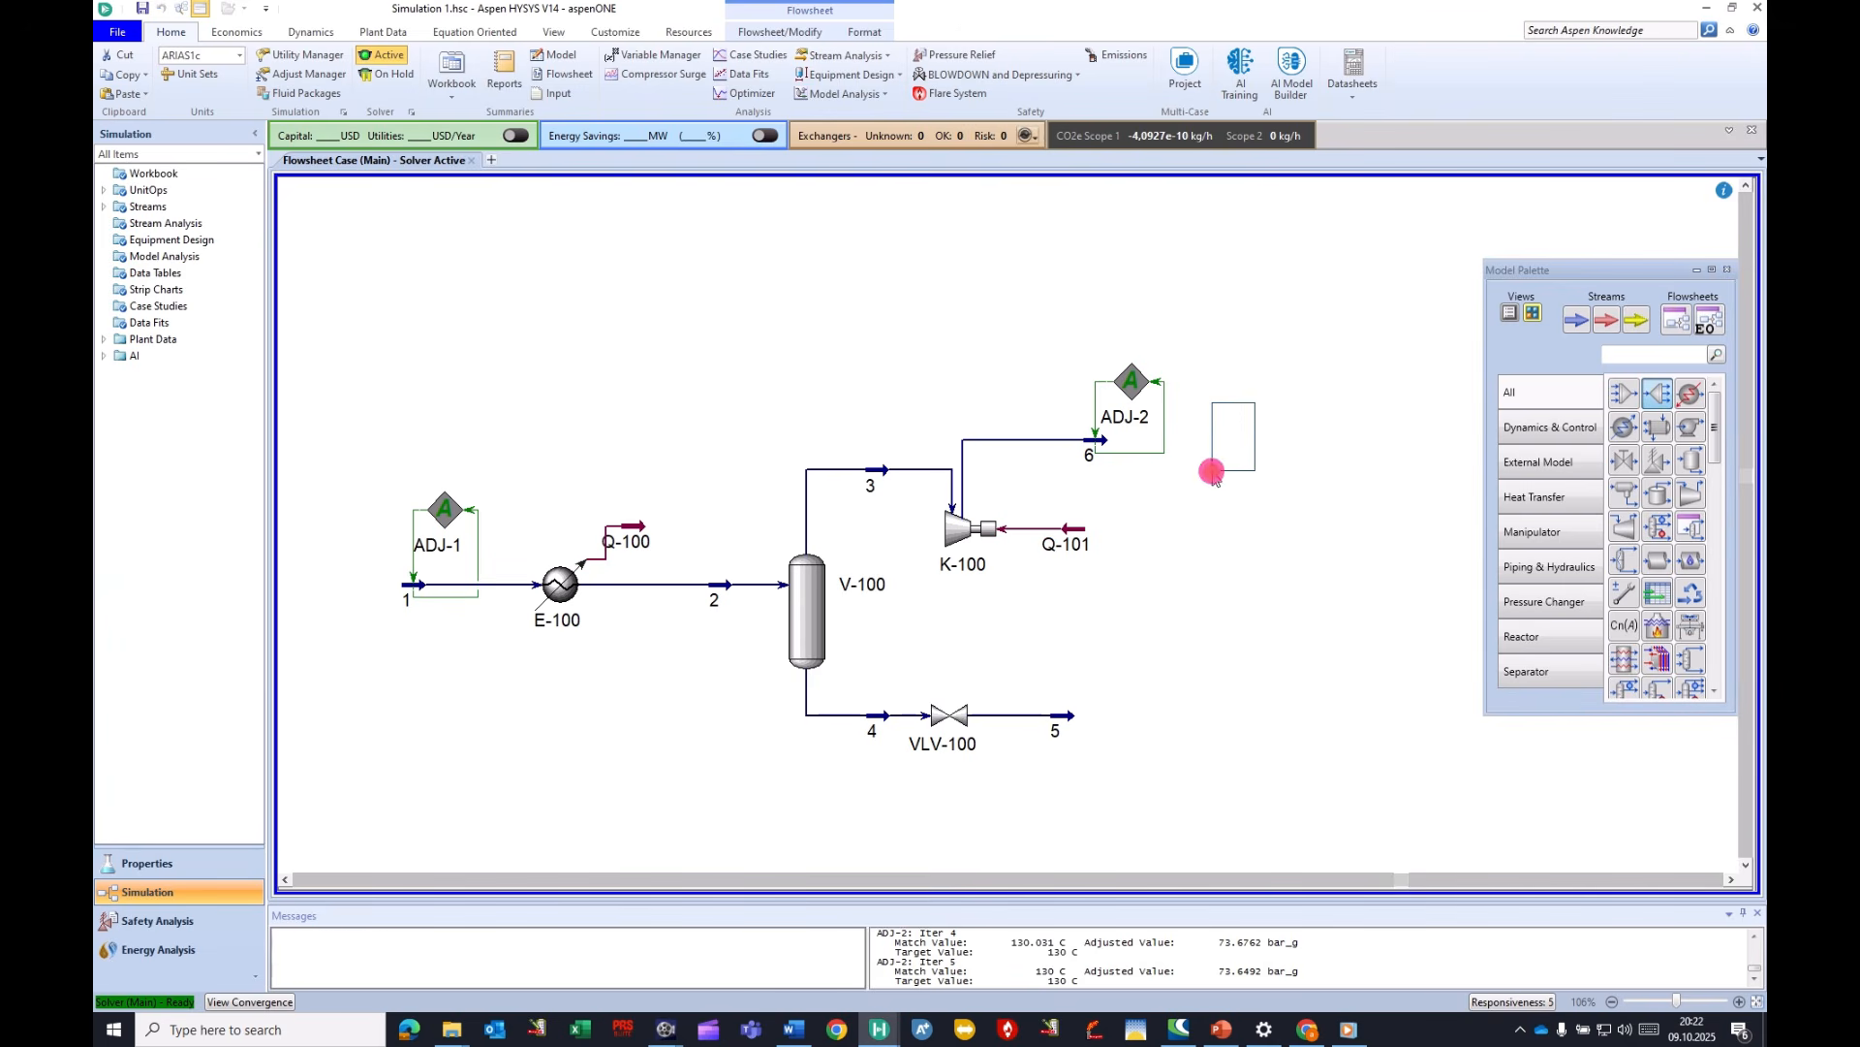
{"action": "left_click_drag", "start_coordinate": [1107, 437], "coordinate": [1347, 329]}
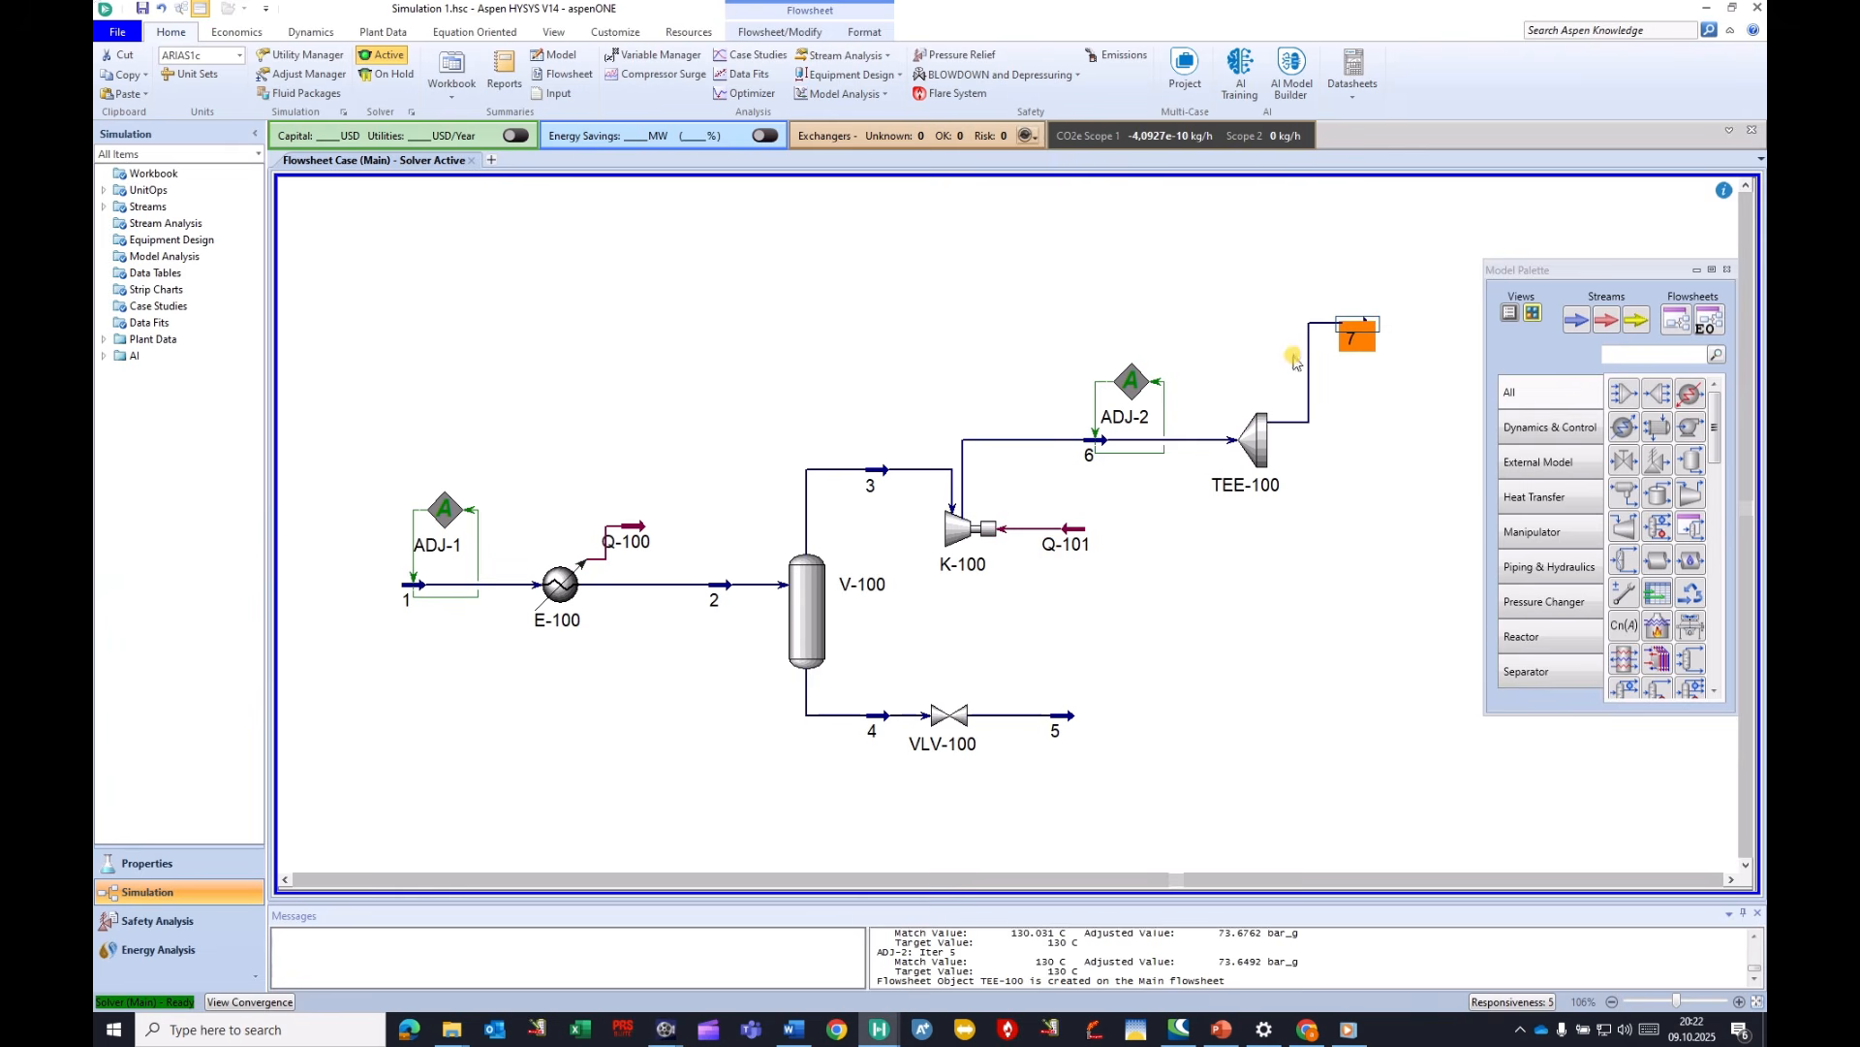
Flip the stream 7 arrow to point back toward the process inlet and move it above ADJ-2.
{"action": "mouse_move", "coordinate": [971, 534]}
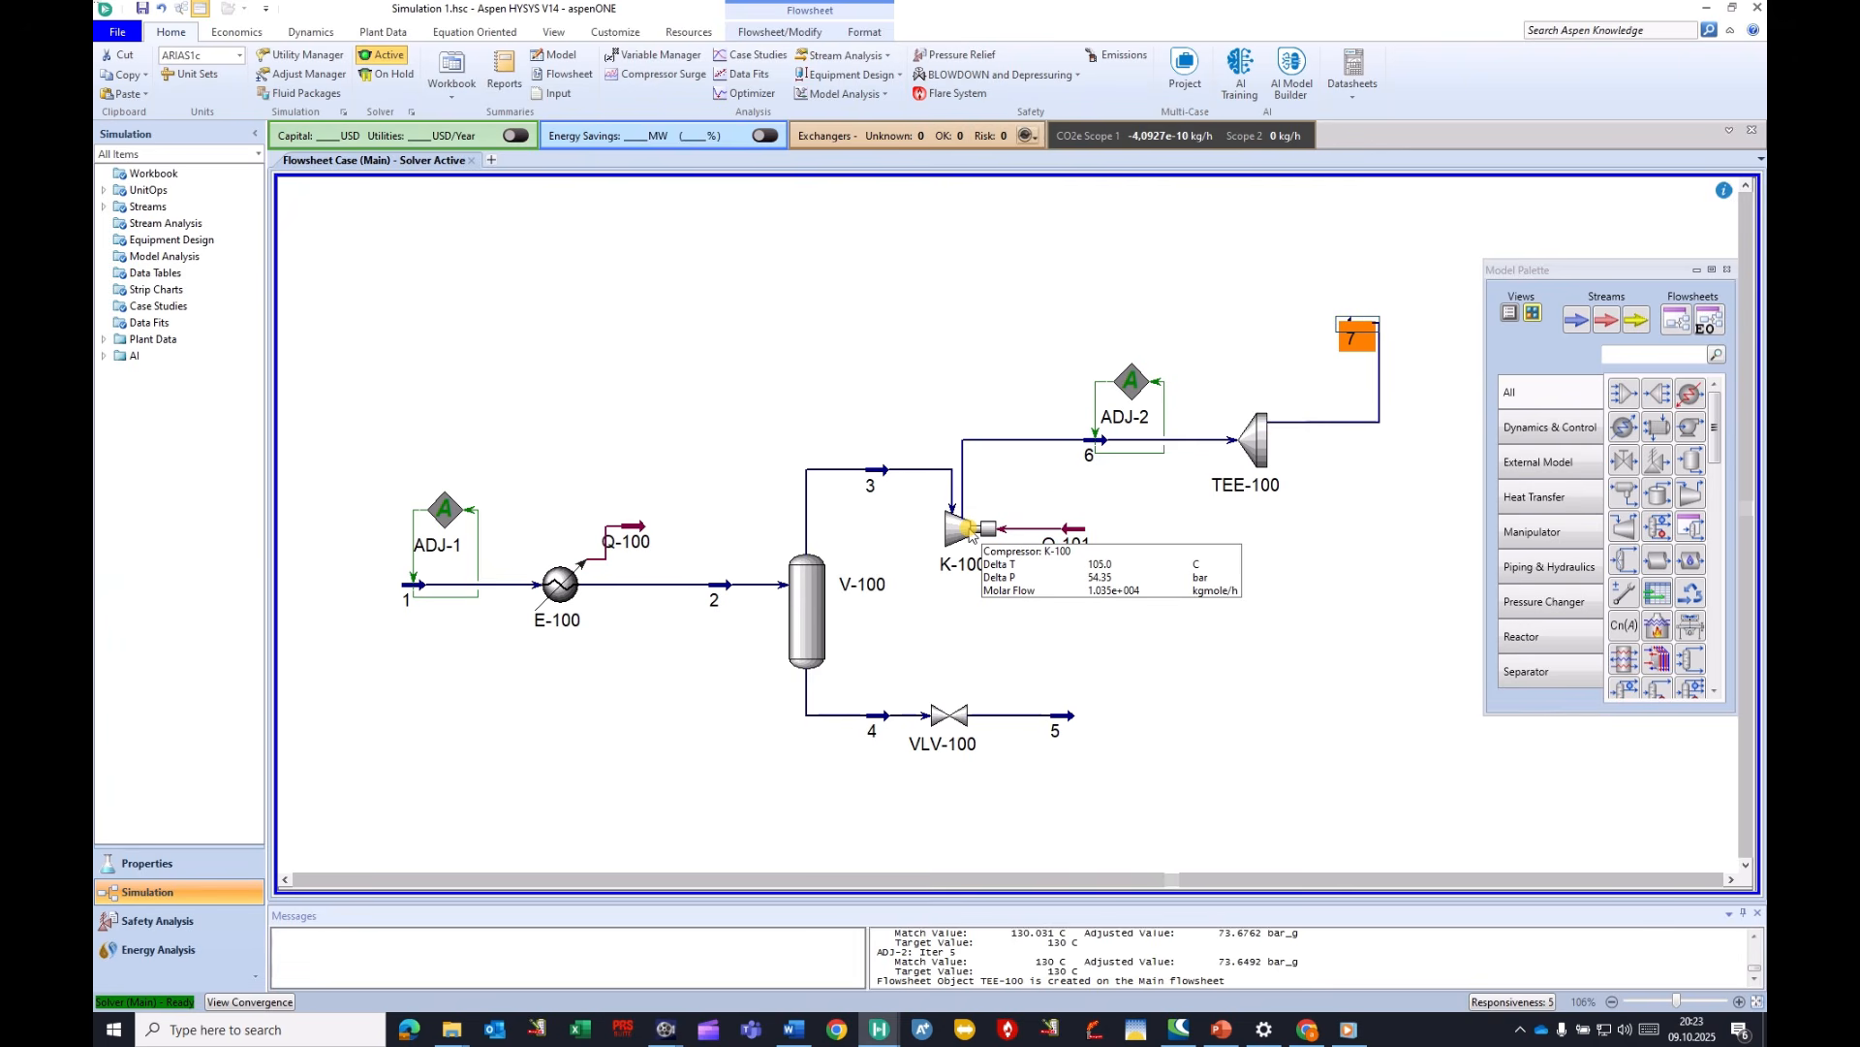
{"action": "mouse_move", "coordinate": [1360, 336]}
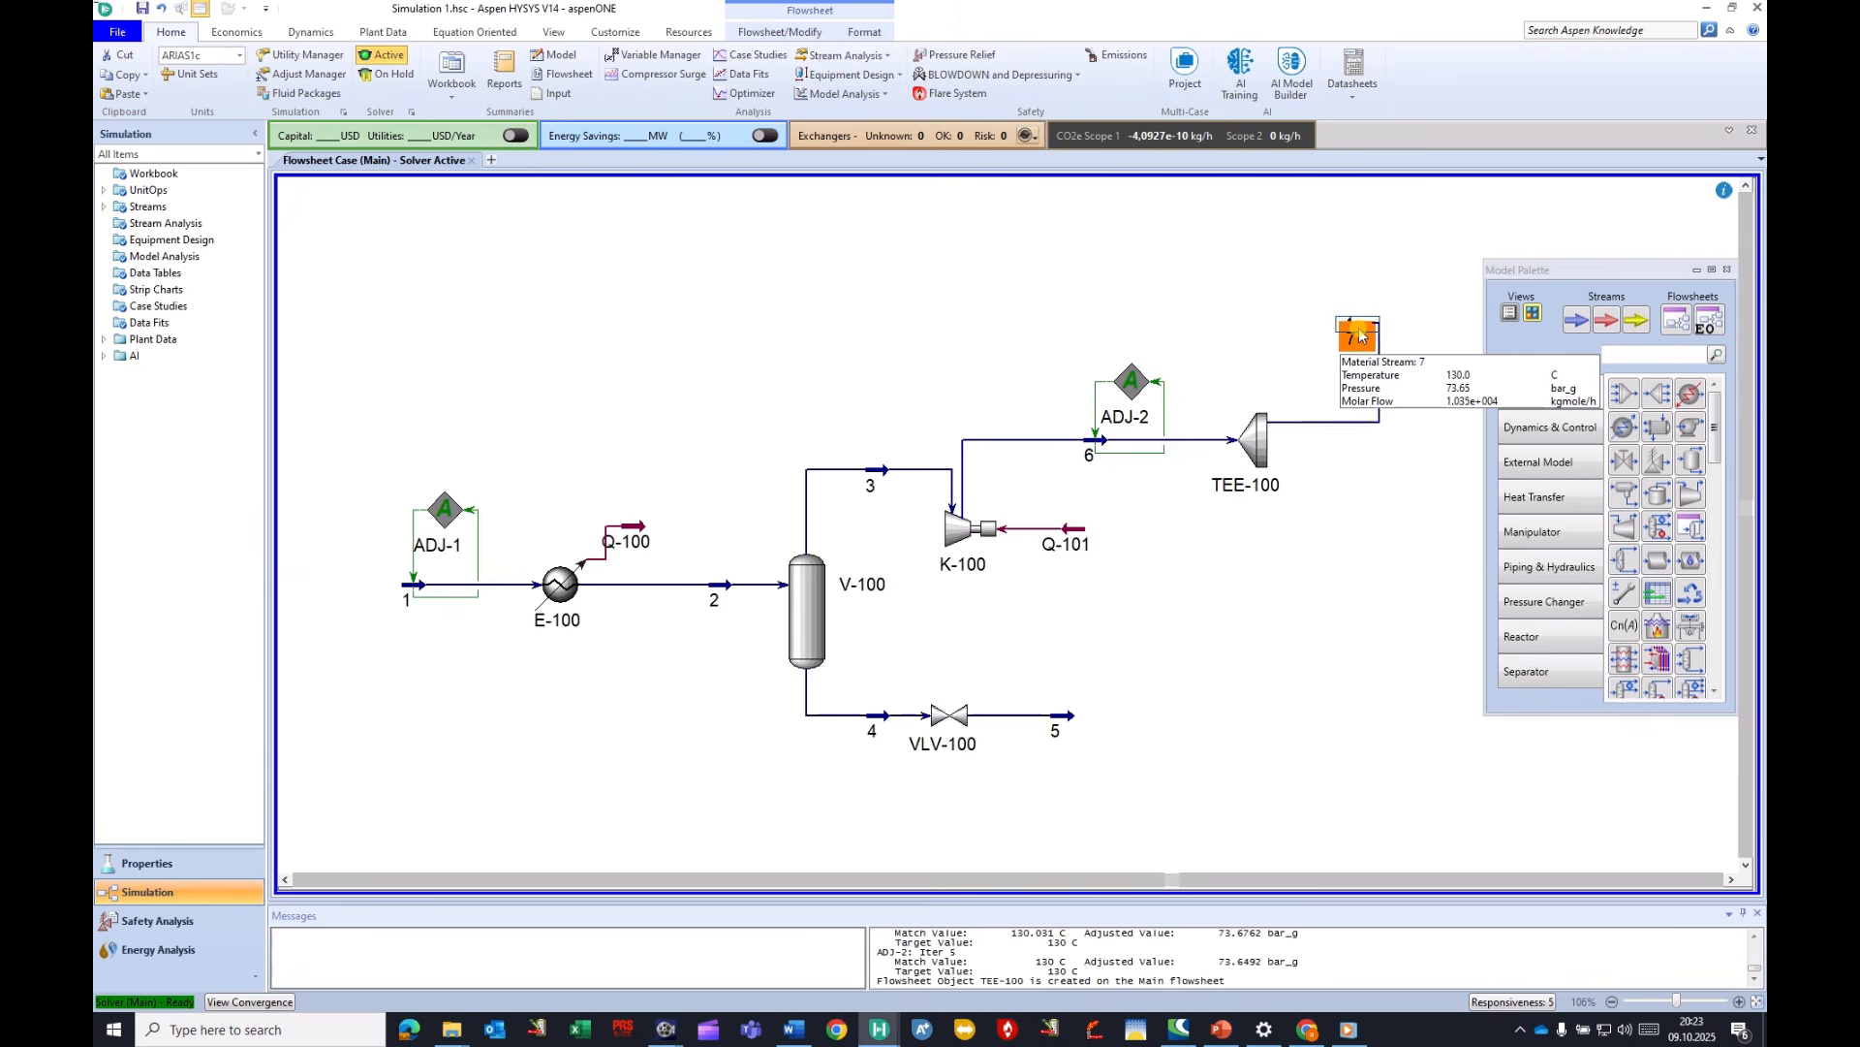
{"action": "key", "text": "1"}
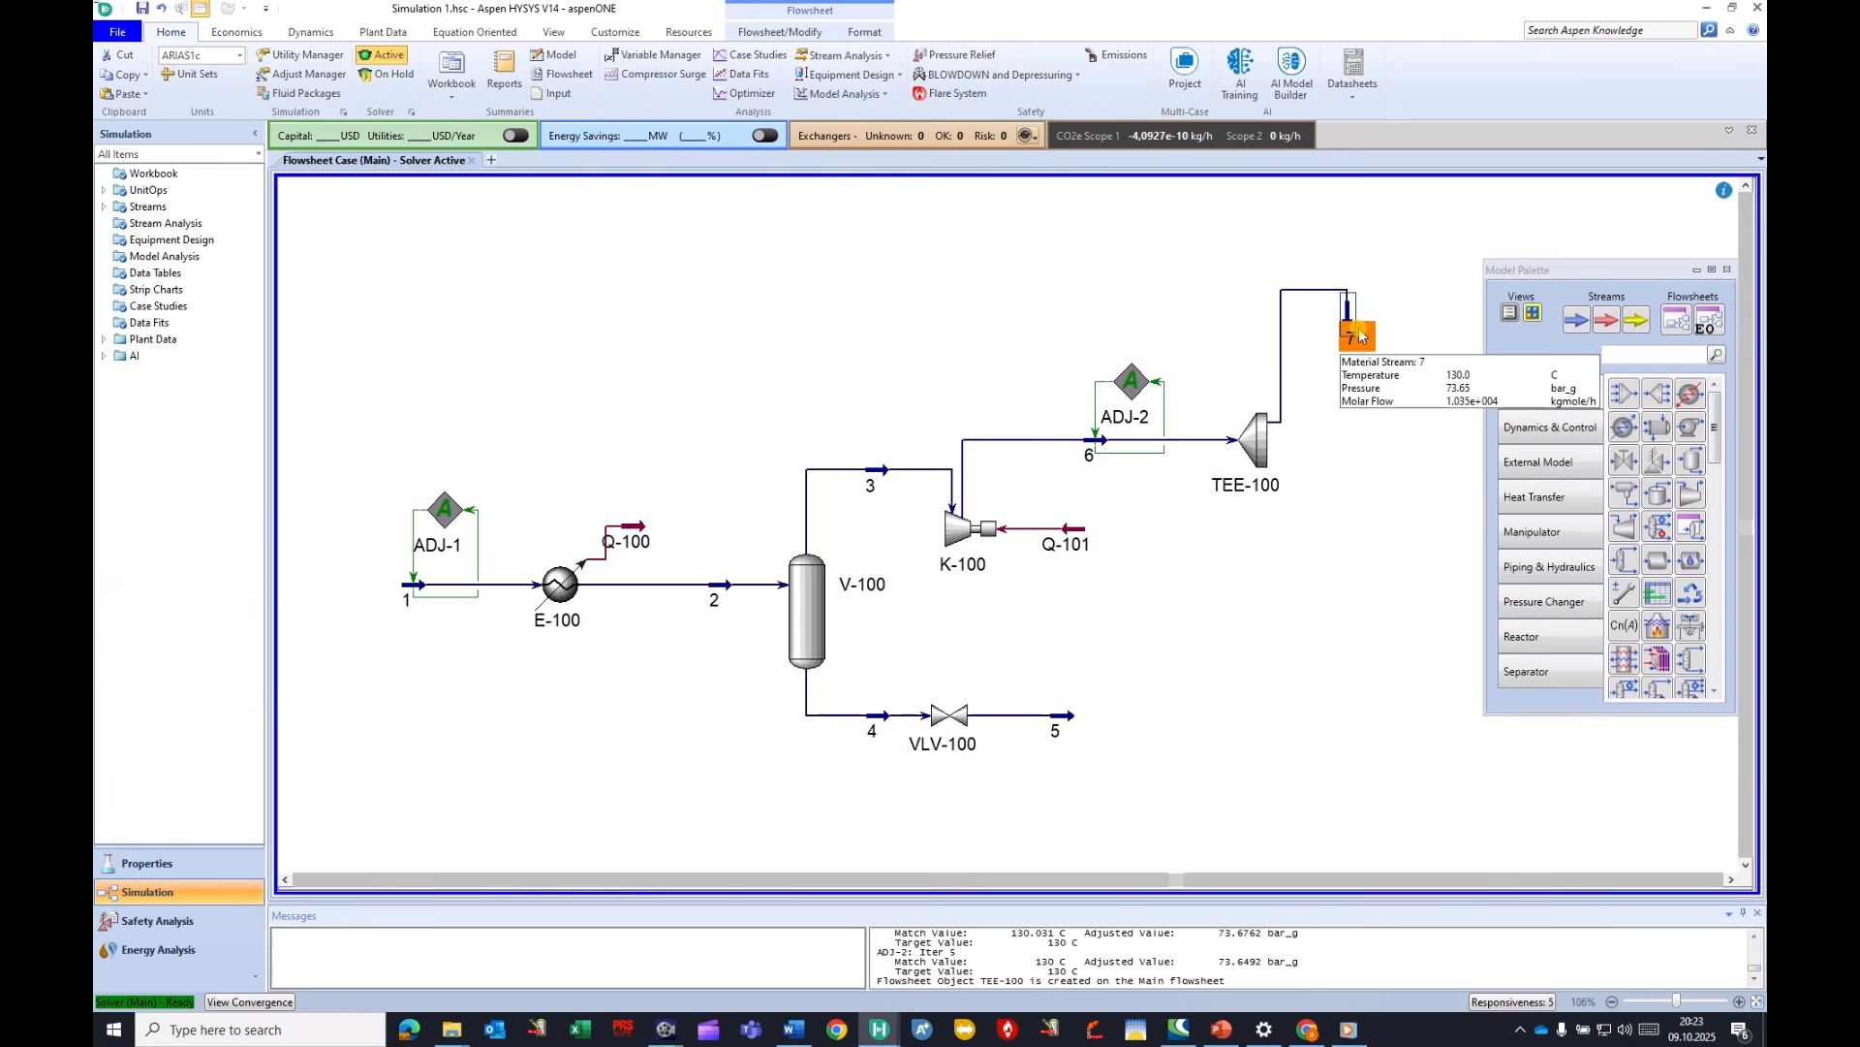
{"action": "key", "text": "3"}
{"action": "key", "text": "1"}
{"action": "key", "text": "1"}
{"action": "key", "text": "1"}
{"action": "key", "text": "1"}
{"action": "key", "text": "1"}
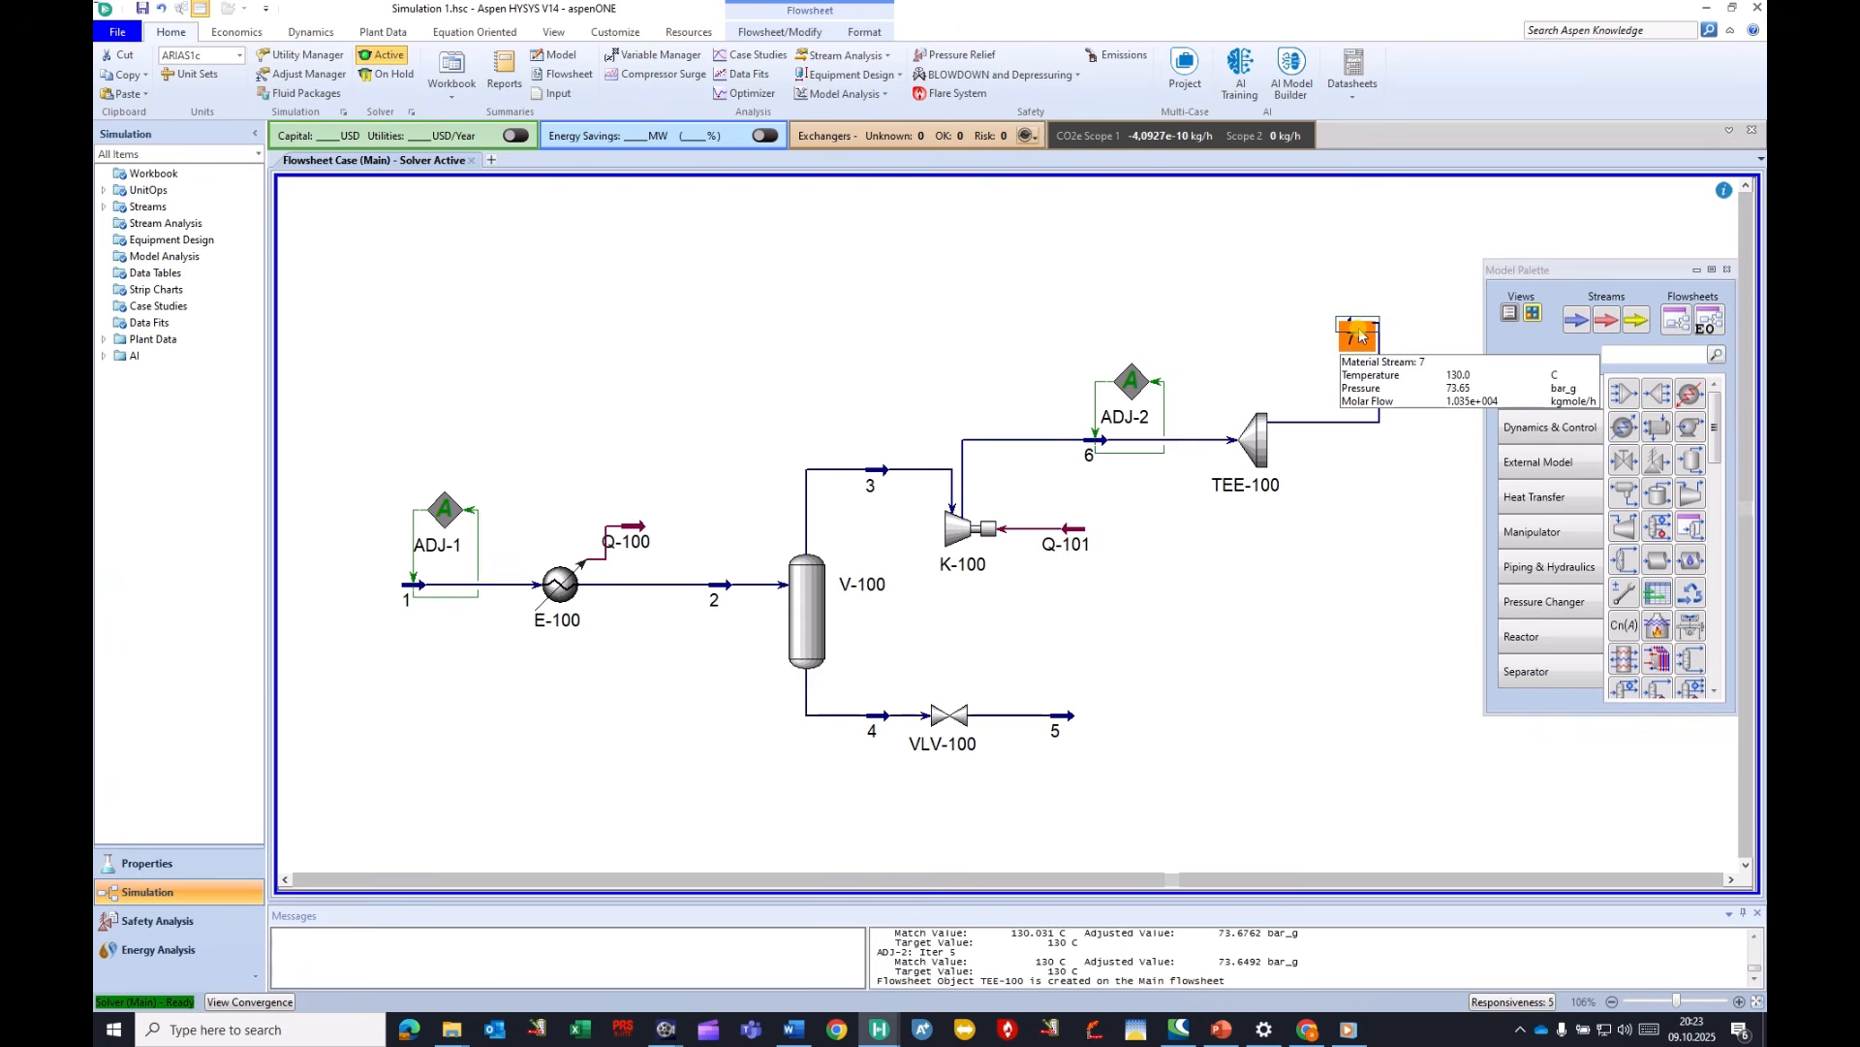
{"action": "left_click_drag", "start_coordinate": [1348, 336], "coordinate": [1201, 290]}
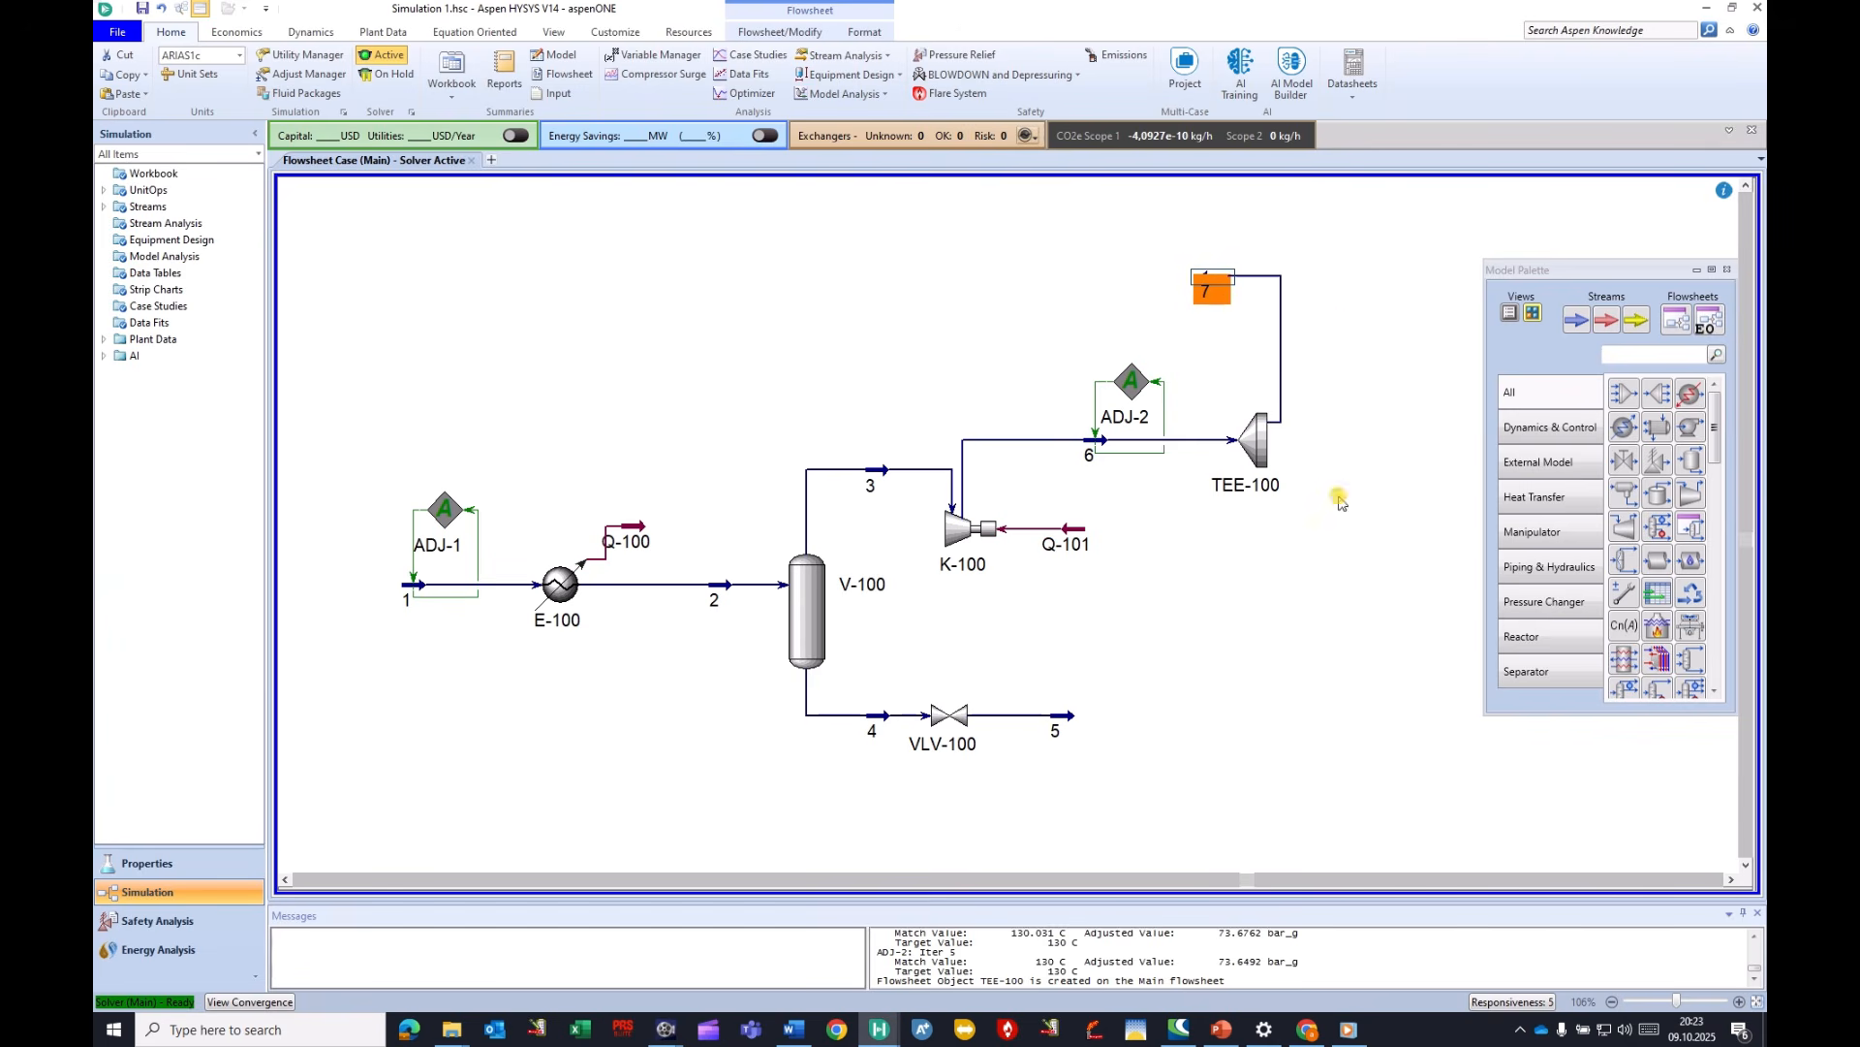
Draw a second outlet stream from TEE-100 and set the molar flow of stream 7 to 0 kgmole/h.
{"action": "left_click", "coordinate": [1278, 460]}
{"action": "left_click_drag", "start_coordinate": [1279, 460], "coordinate": [1417, 461]}
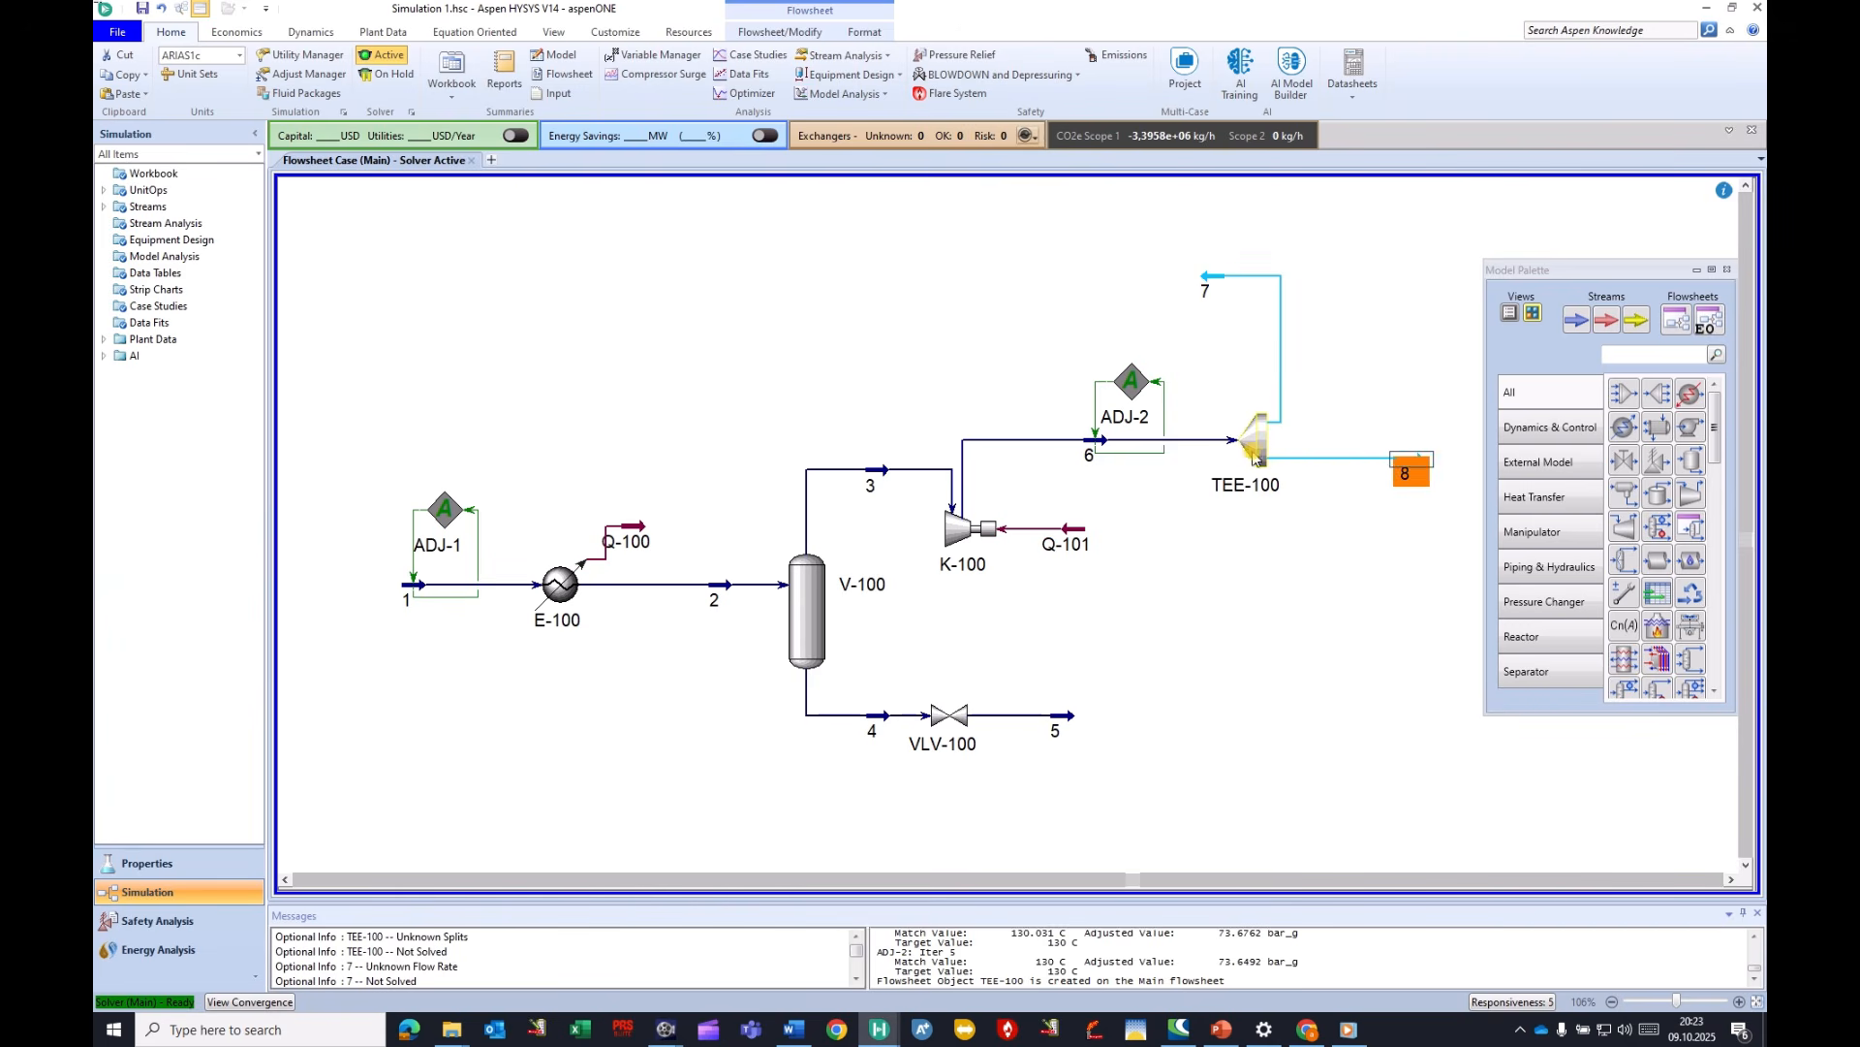
{"action": "double_click", "coordinate": [1214, 279]}
{"action": "left_click", "coordinate": [1410, 331]}
{"action": "type", "text": "0"}
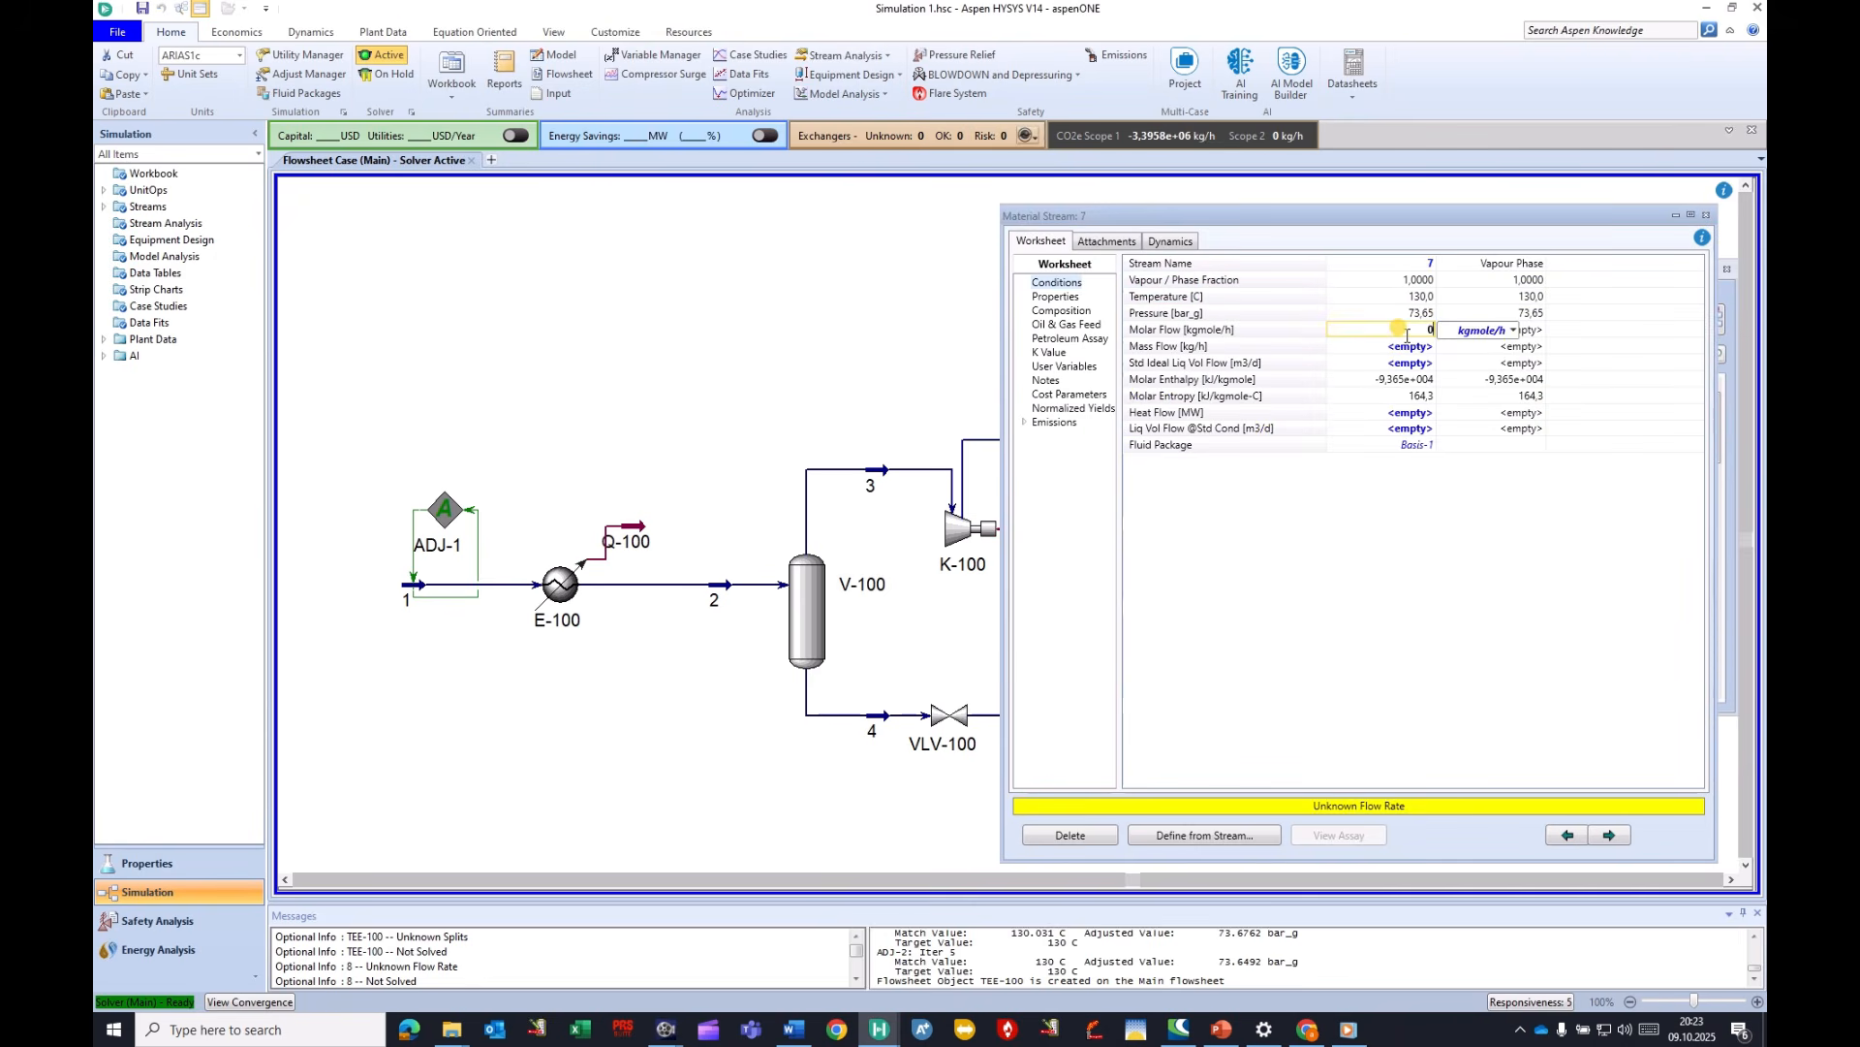
{"action": "key", "text": "Return"}
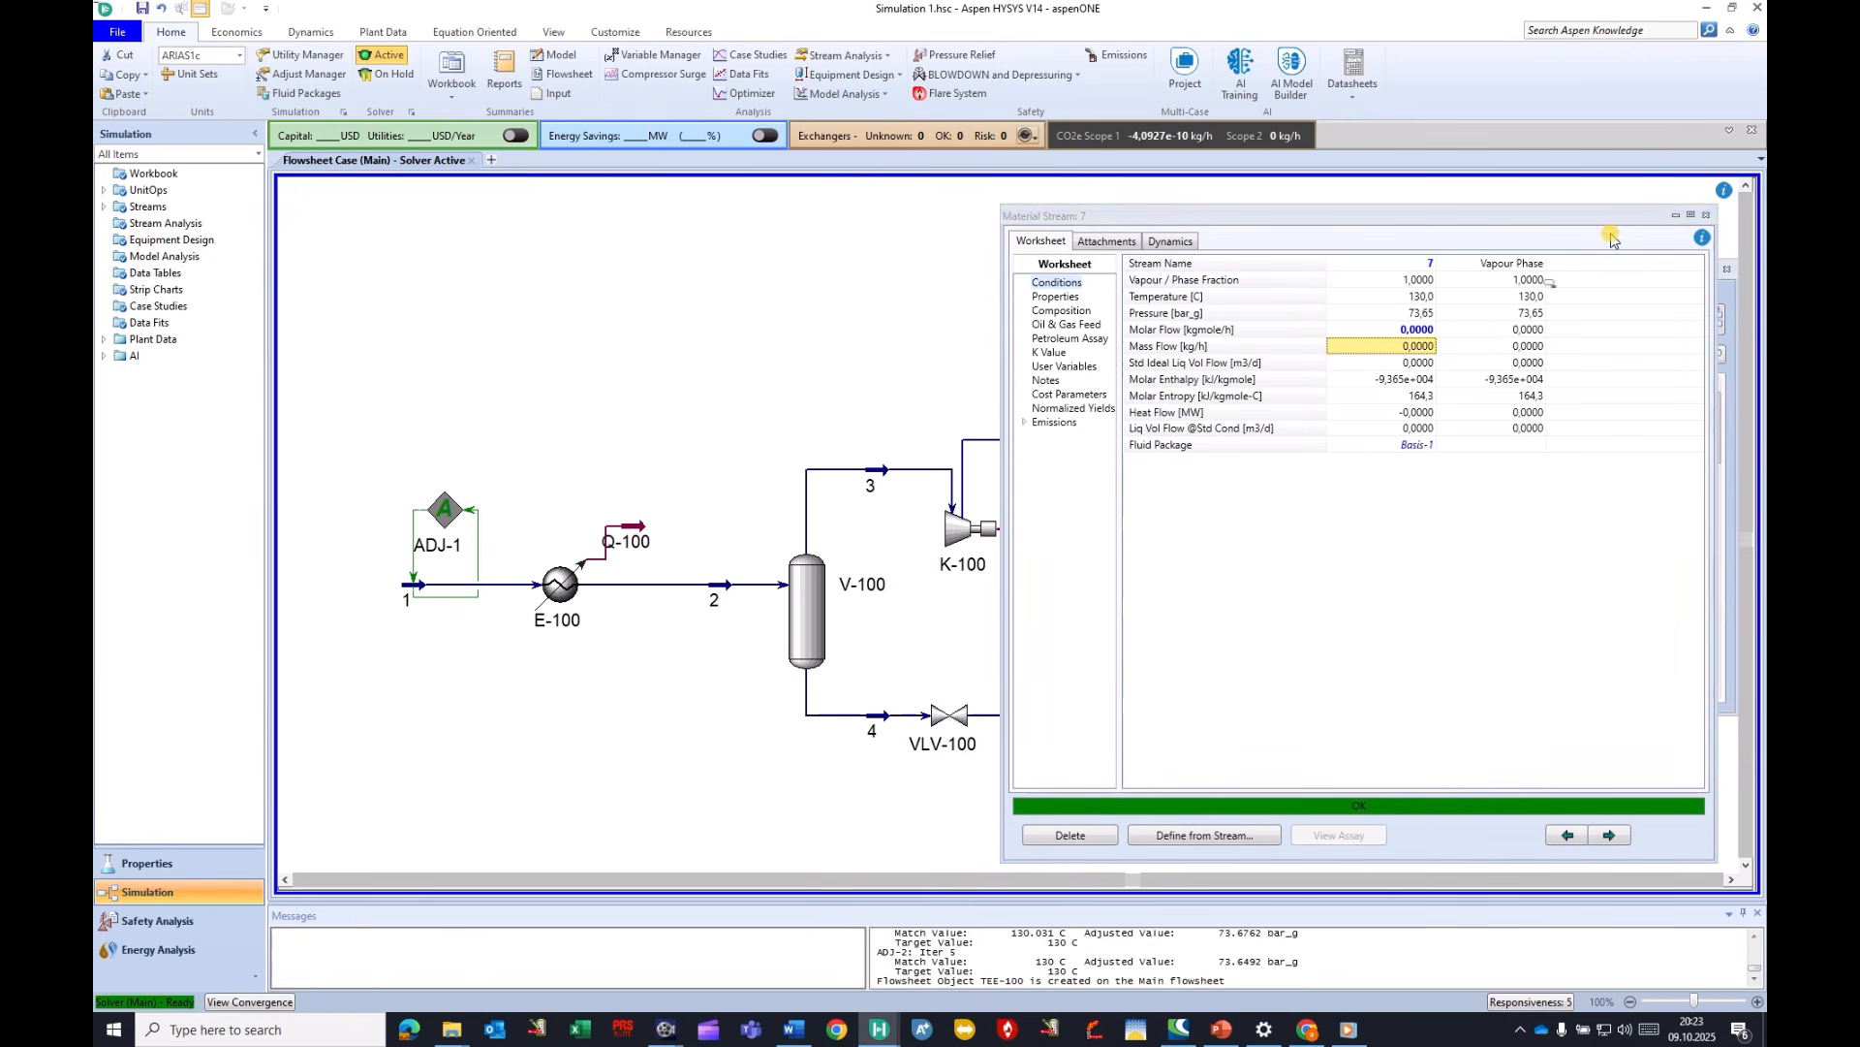
{"action": "left_click", "coordinate": [1706, 214]}
Place a new valve at the end of stream 7 and connect stream 7 as its feed.
{"action": "left_click", "coordinate": [1607, 266]}
{"action": "left_click_drag", "start_coordinate": [1607, 265], "coordinate": [1613, 277]}
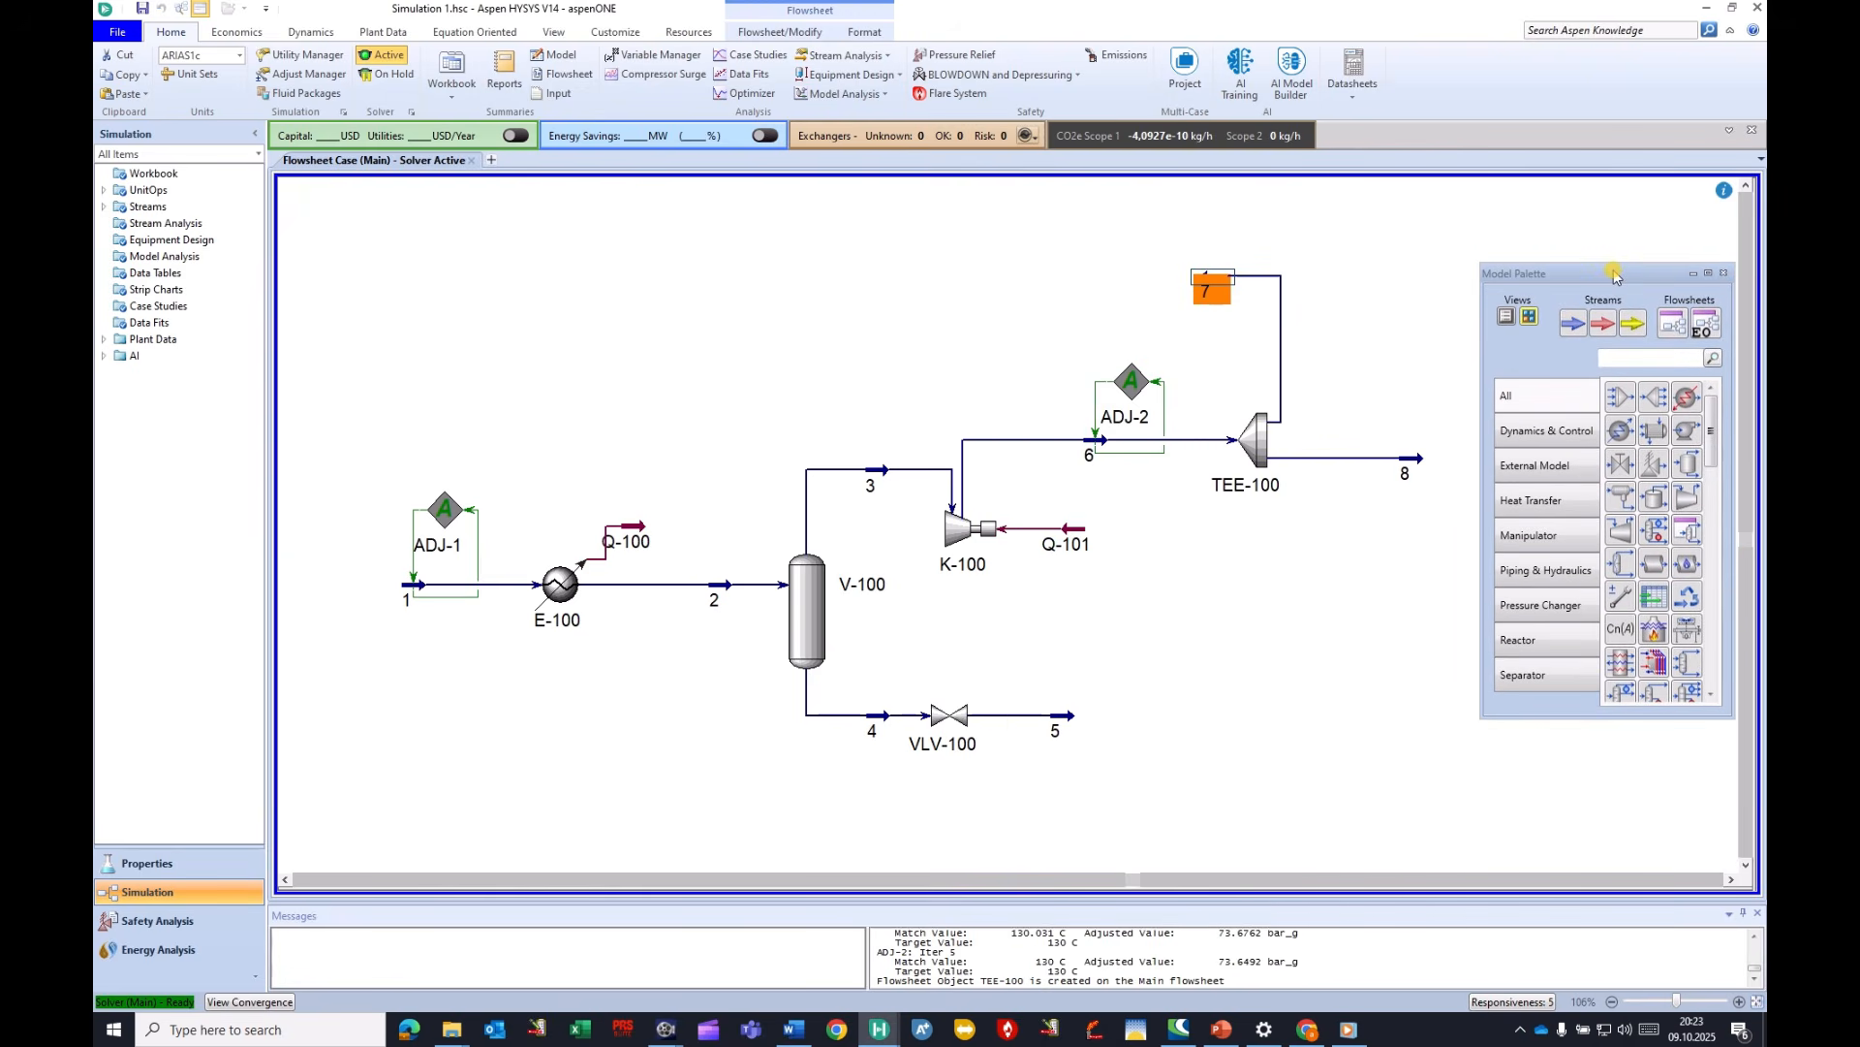
{"action": "left_click", "coordinate": [1620, 464]}
{"action": "left_click", "coordinate": [1116, 296]}
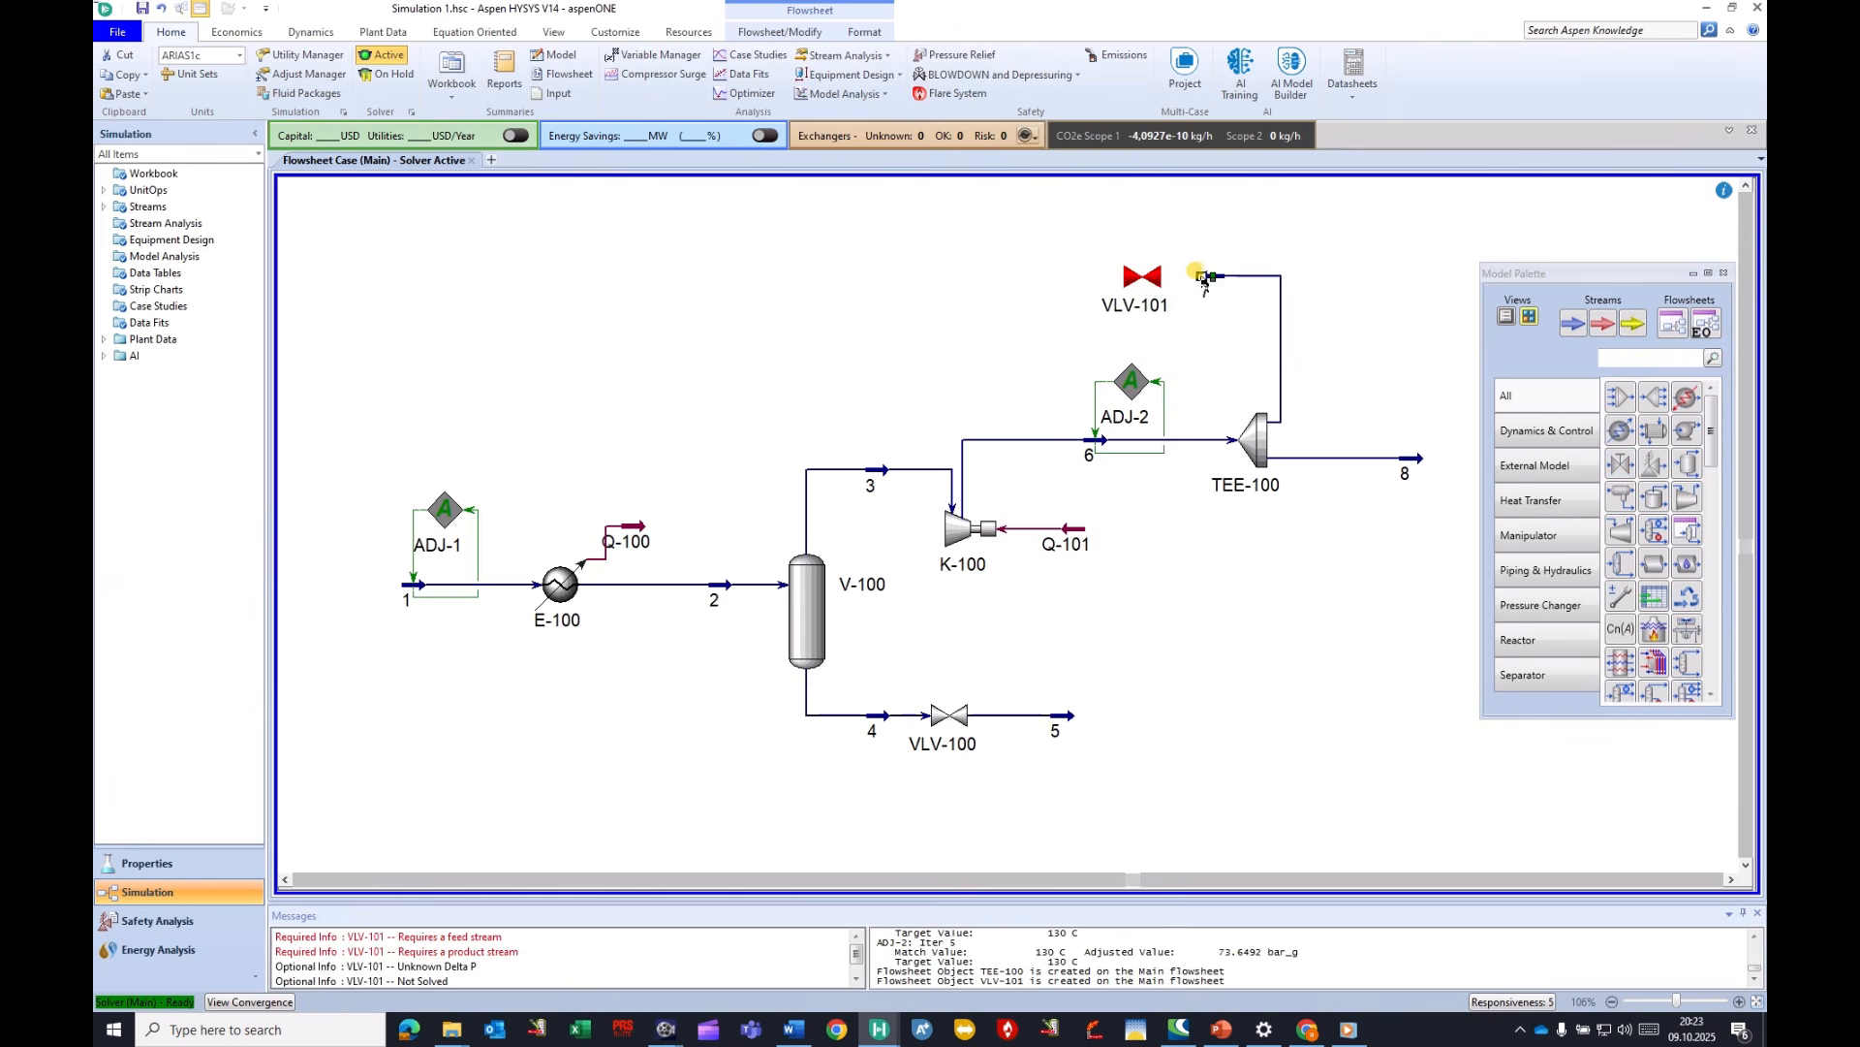
{"action": "mouse_move", "coordinate": [1163, 288]}
{"action": "left_mouse_down"}
{"action": "mouse_move", "coordinate": [1196, 276]}
{"action": "mouse_move", "coordinate": [1158, 283]}
{"action": "left_mouse_up"}
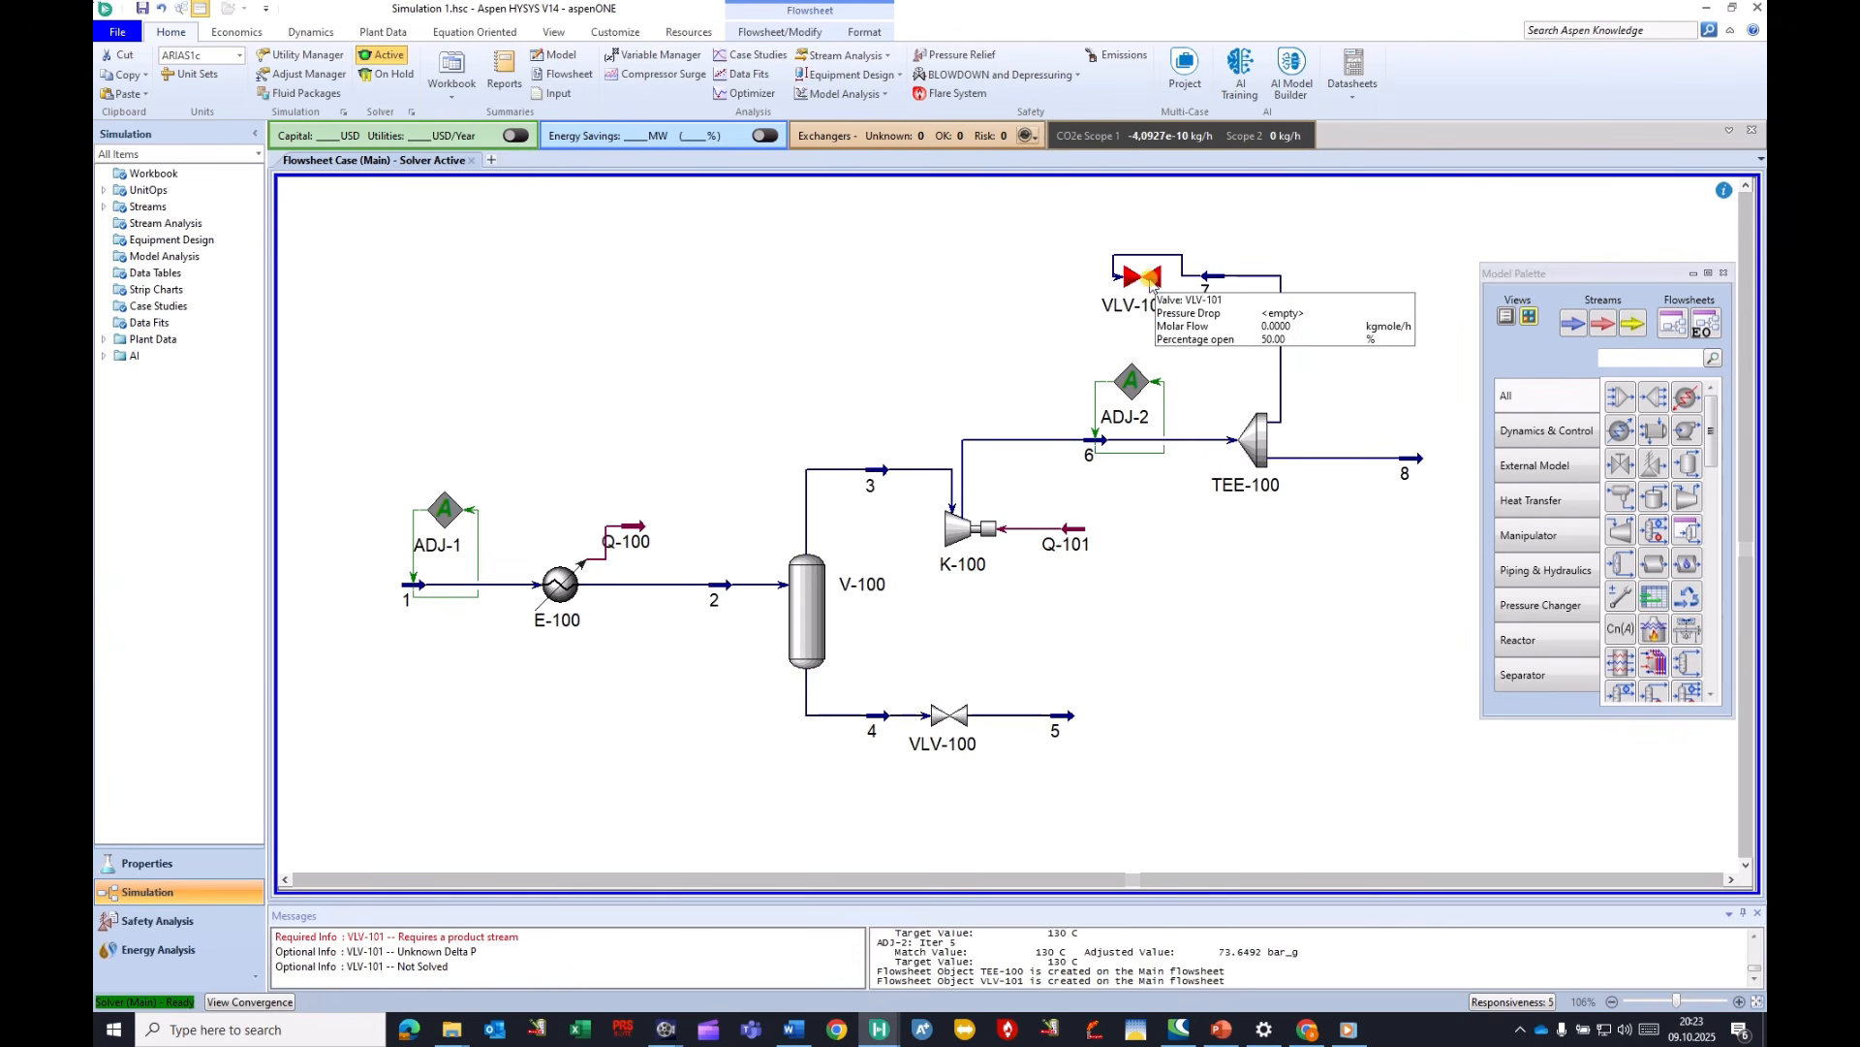
Reposition VLV-101 clear of stream 7 and draw its outlet stream 9, extending it back toward the process inlet.
{"action": "left_click", "coordinate": [1151, 284]}
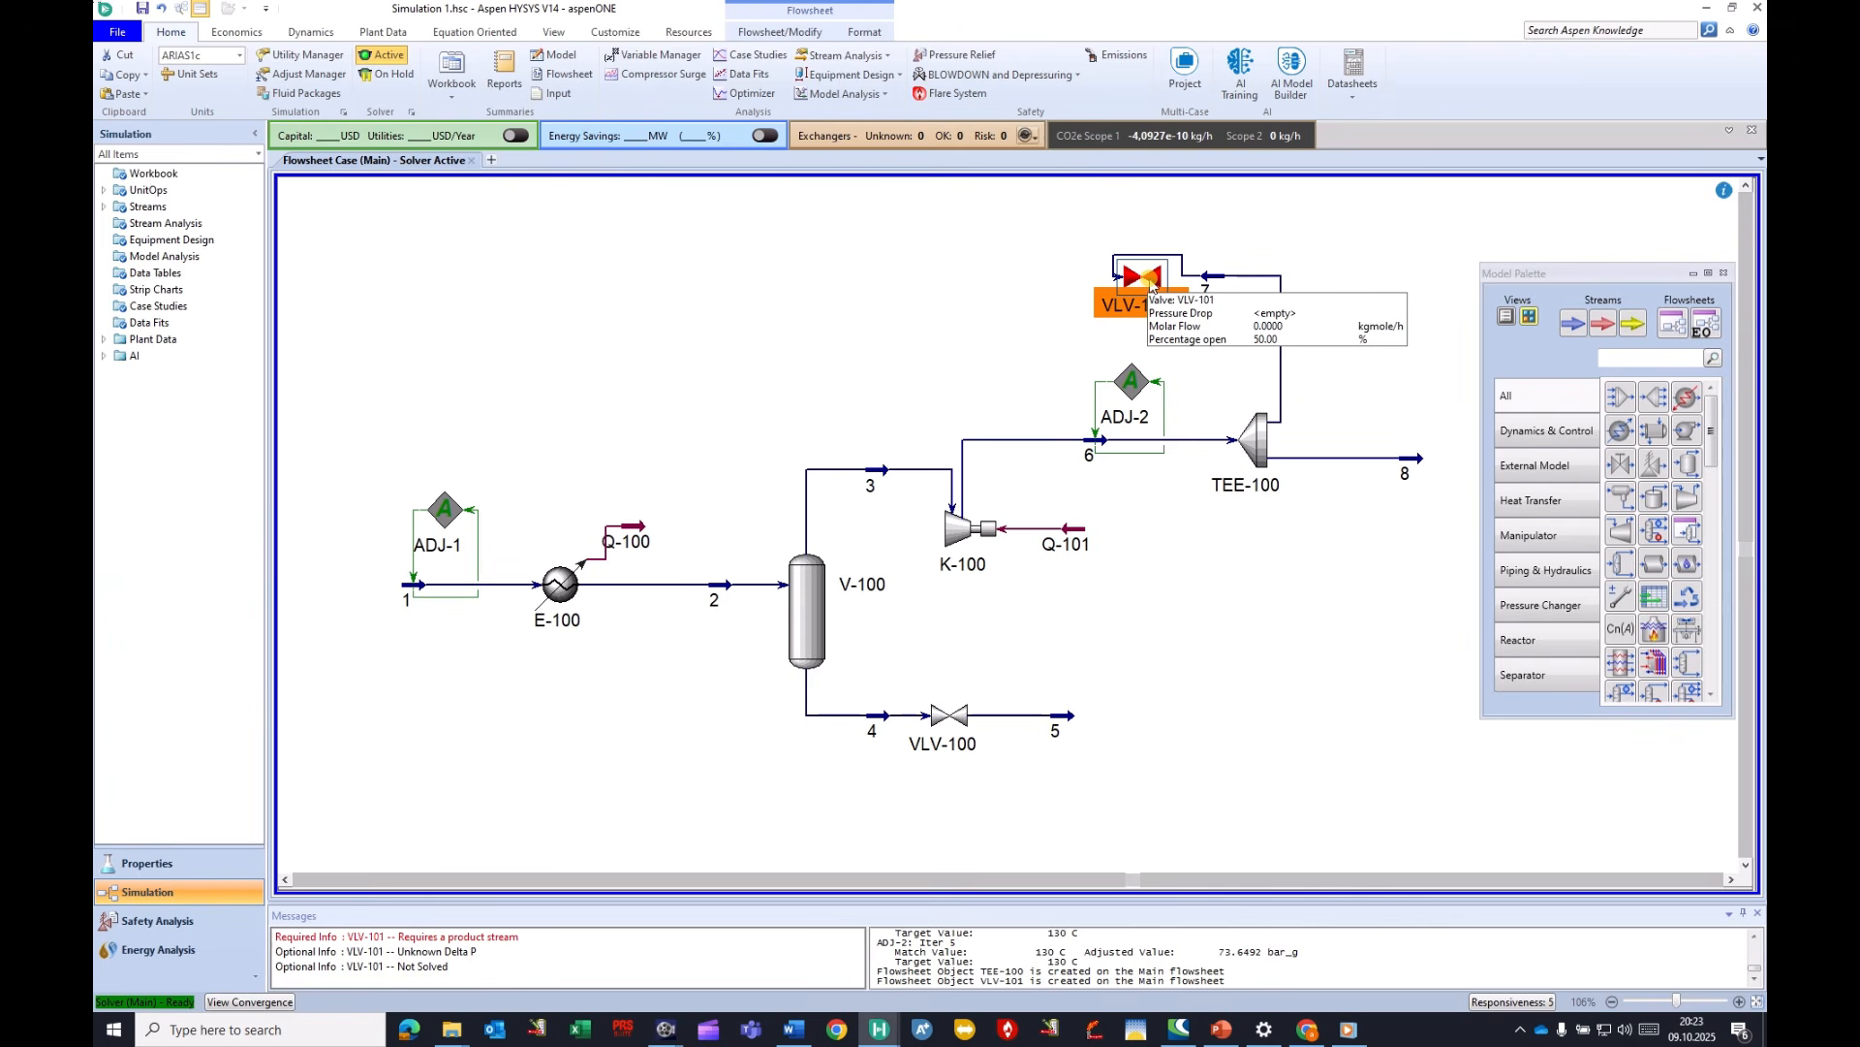
{"action": "left_click_drag", "start_coordinate": [1151, 284], "coordinate": [875, 283]}
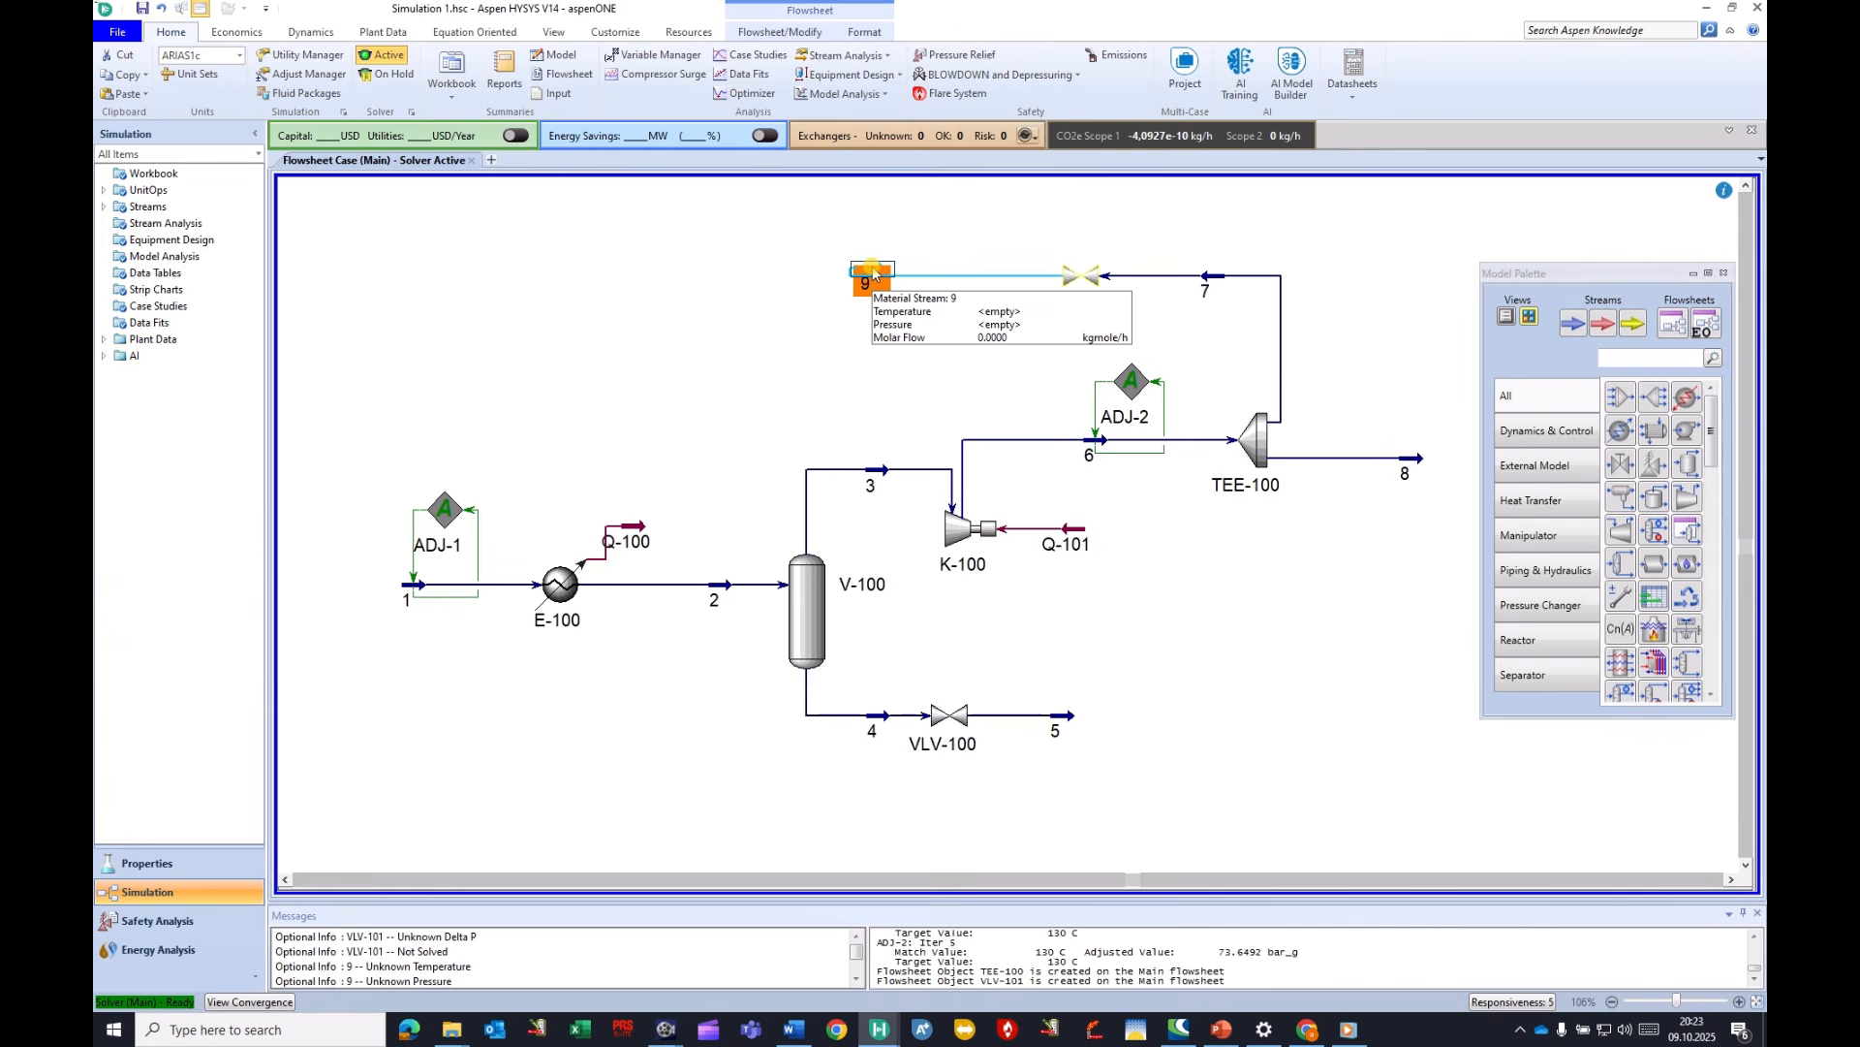
{"action": "left_click_drag", "start_coordinate": [873, 274], "coordinate": [704, 283]}
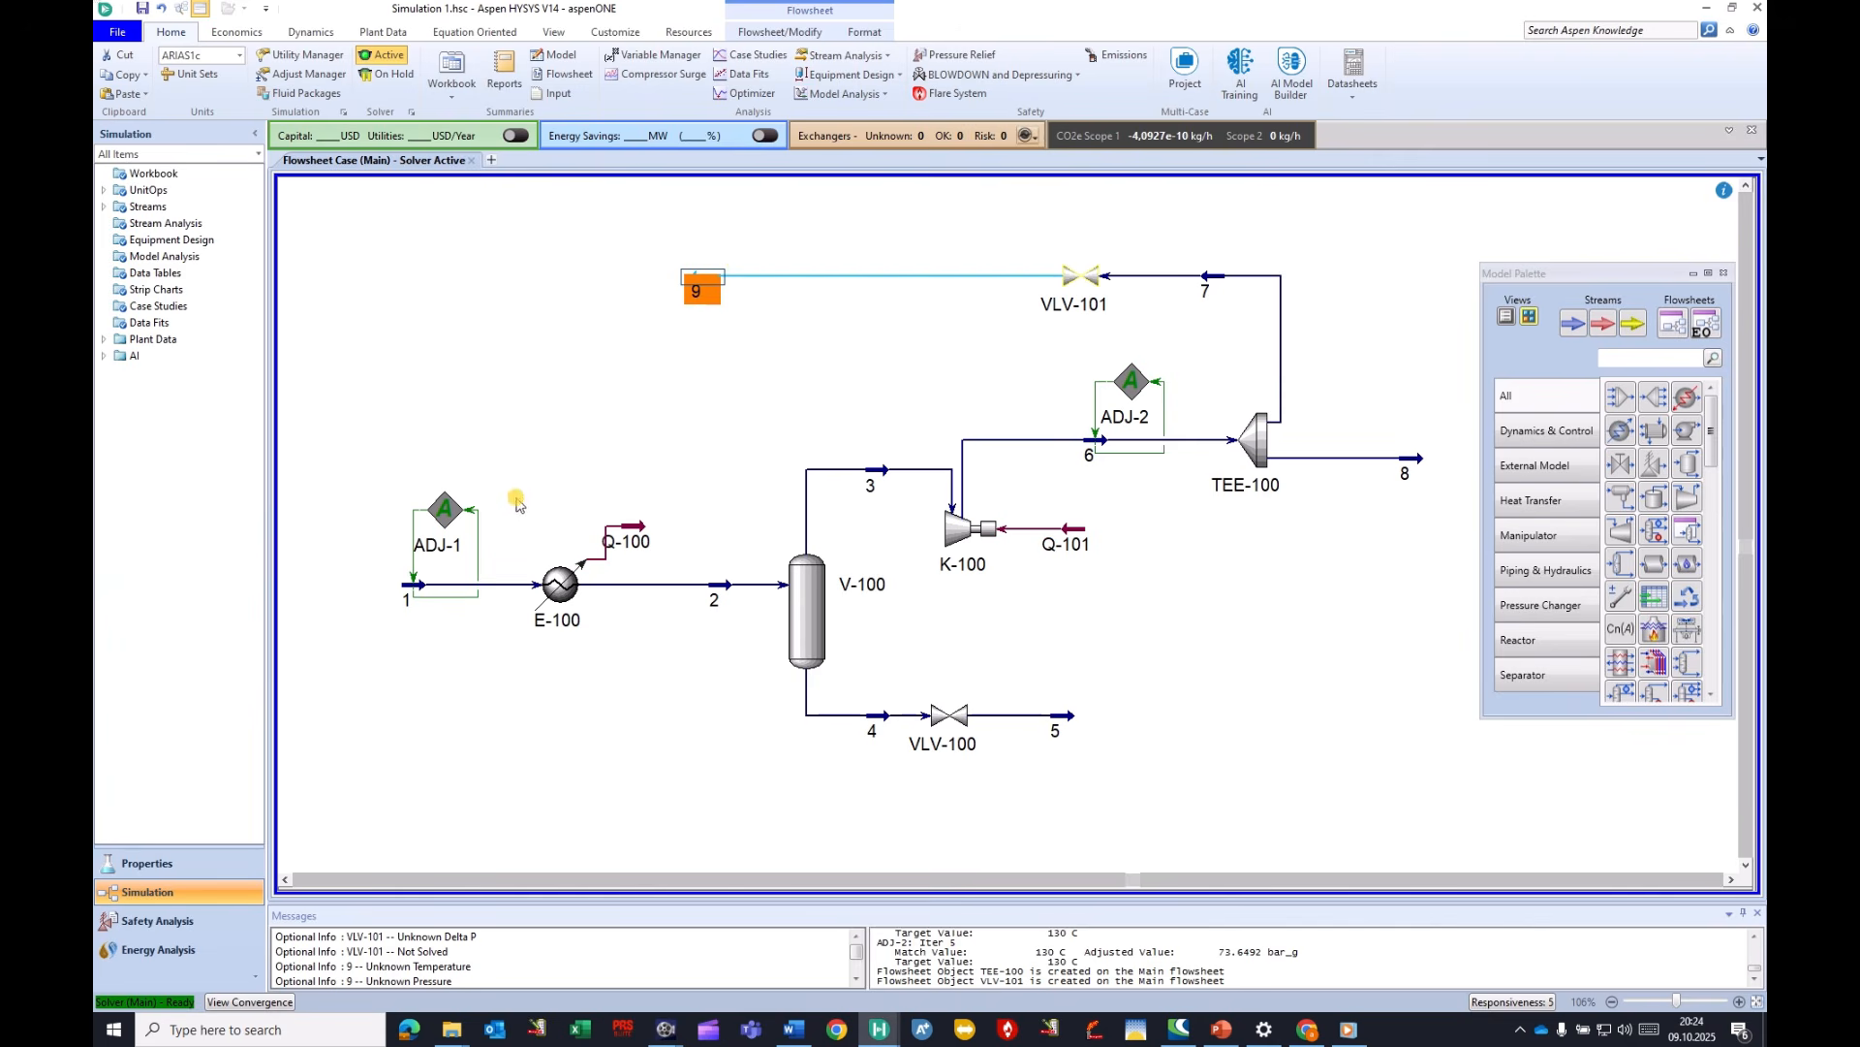
Move feed stream 1 and ADJ-1 further from cooler E-100 to make room on the feed line.
{"action": "left_click_drag", "start_coordinate": [419, 587], "coordinate": [355, 588]}
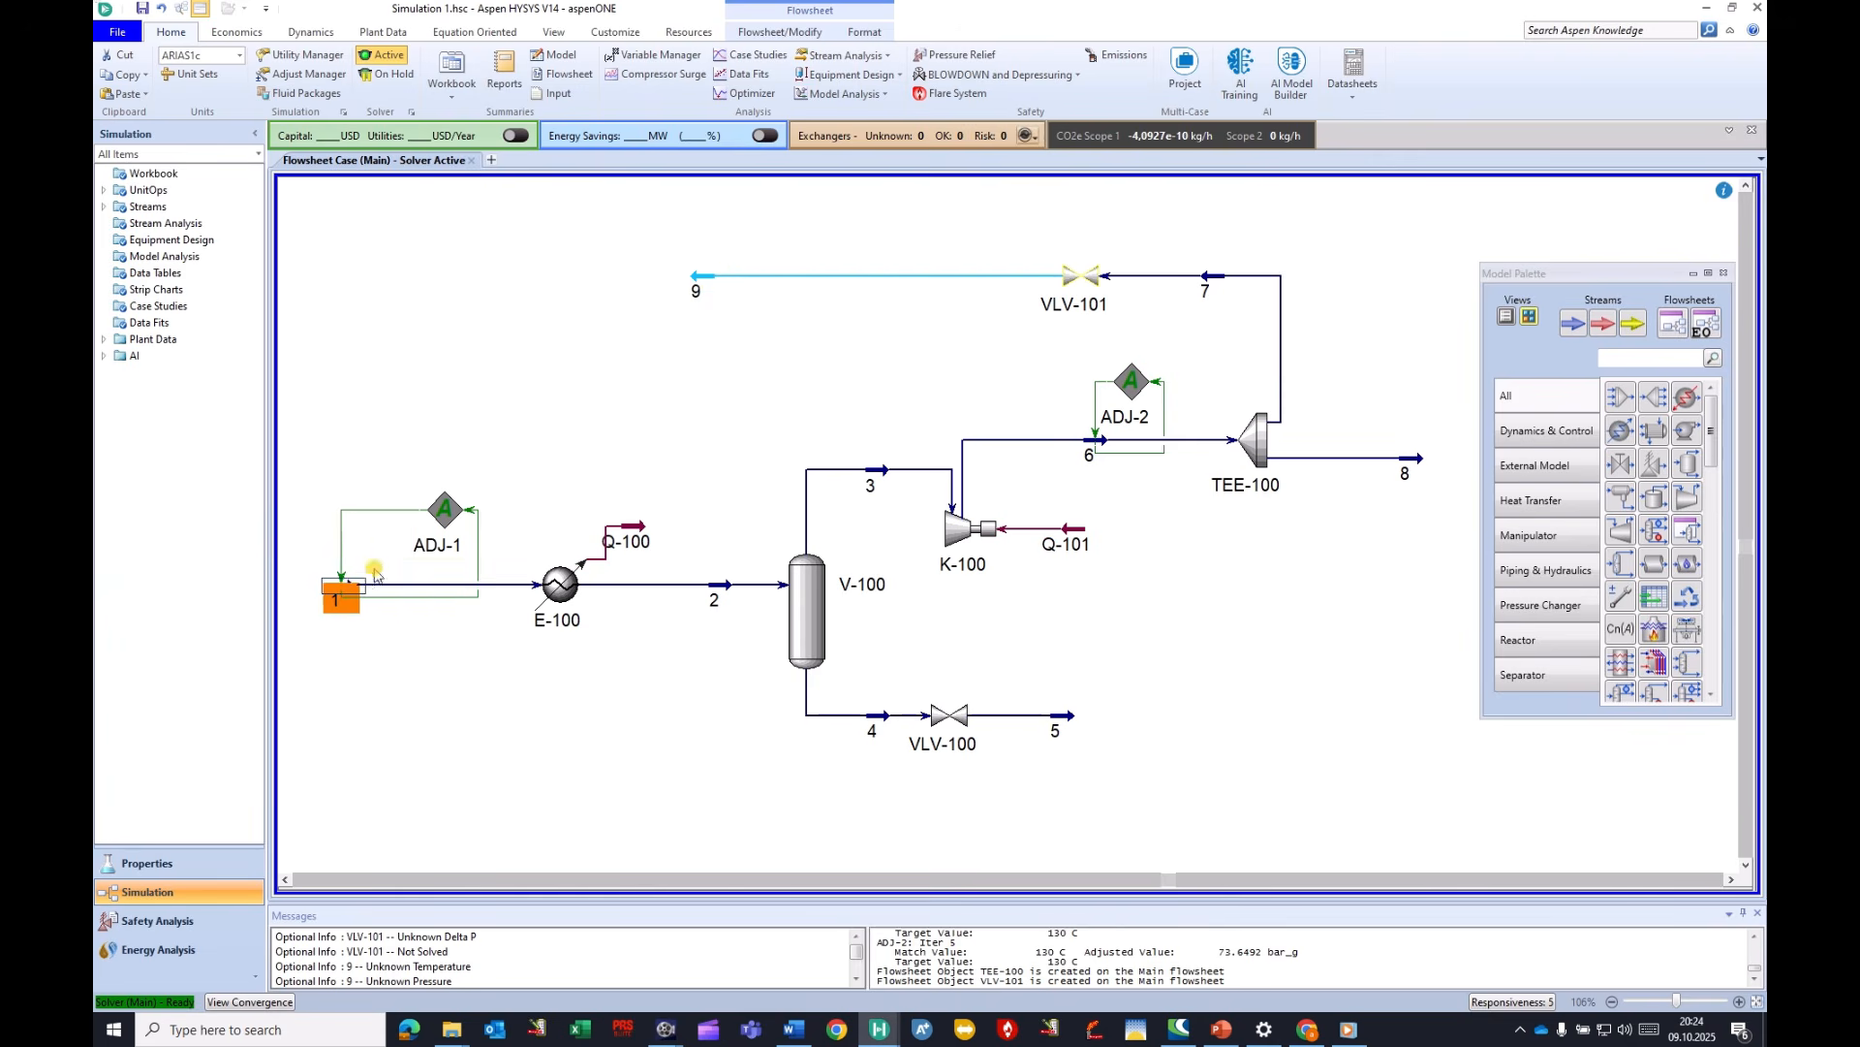
{"action": "left_click_drag", "start_coordinate": [446, 510], "coordinate": [364, 509]}
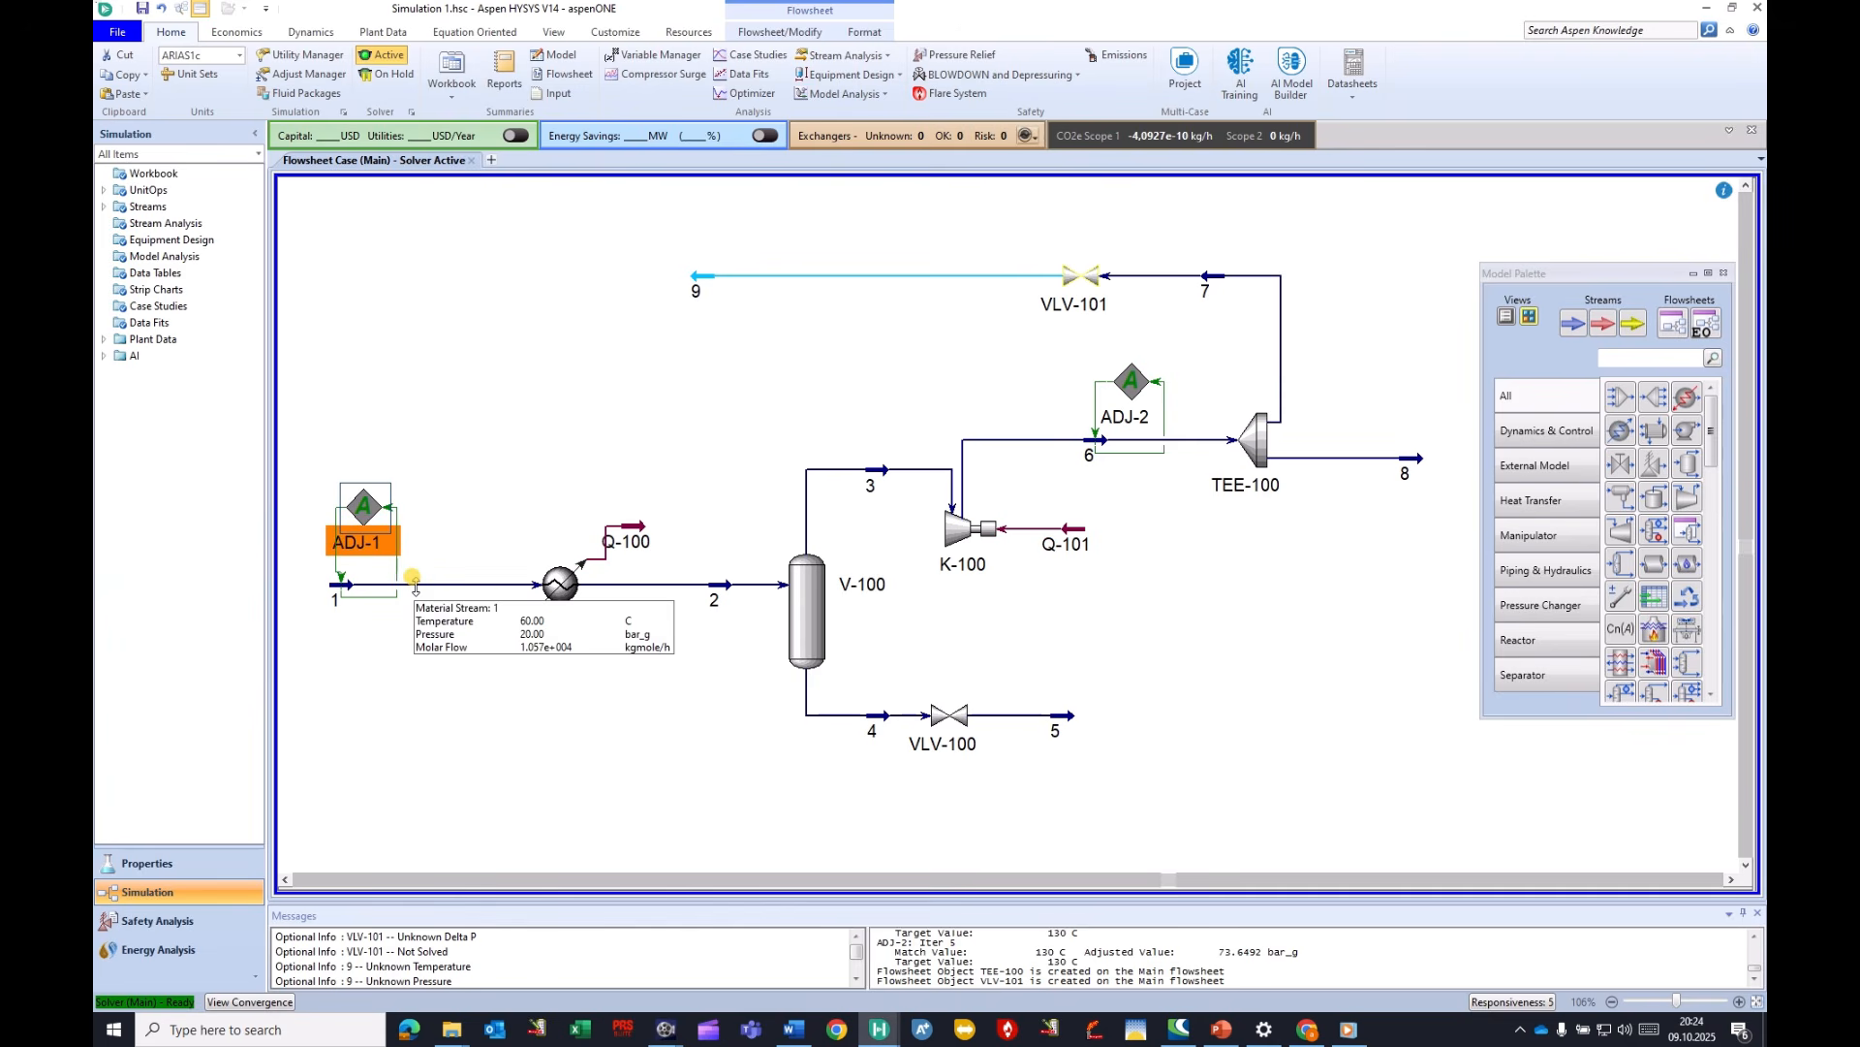
Break the connection between stream 1 and cooler E-100, and reconnect stream 1 to the cooler.
{"action": "right_click", "coordinate": [414, 586]}
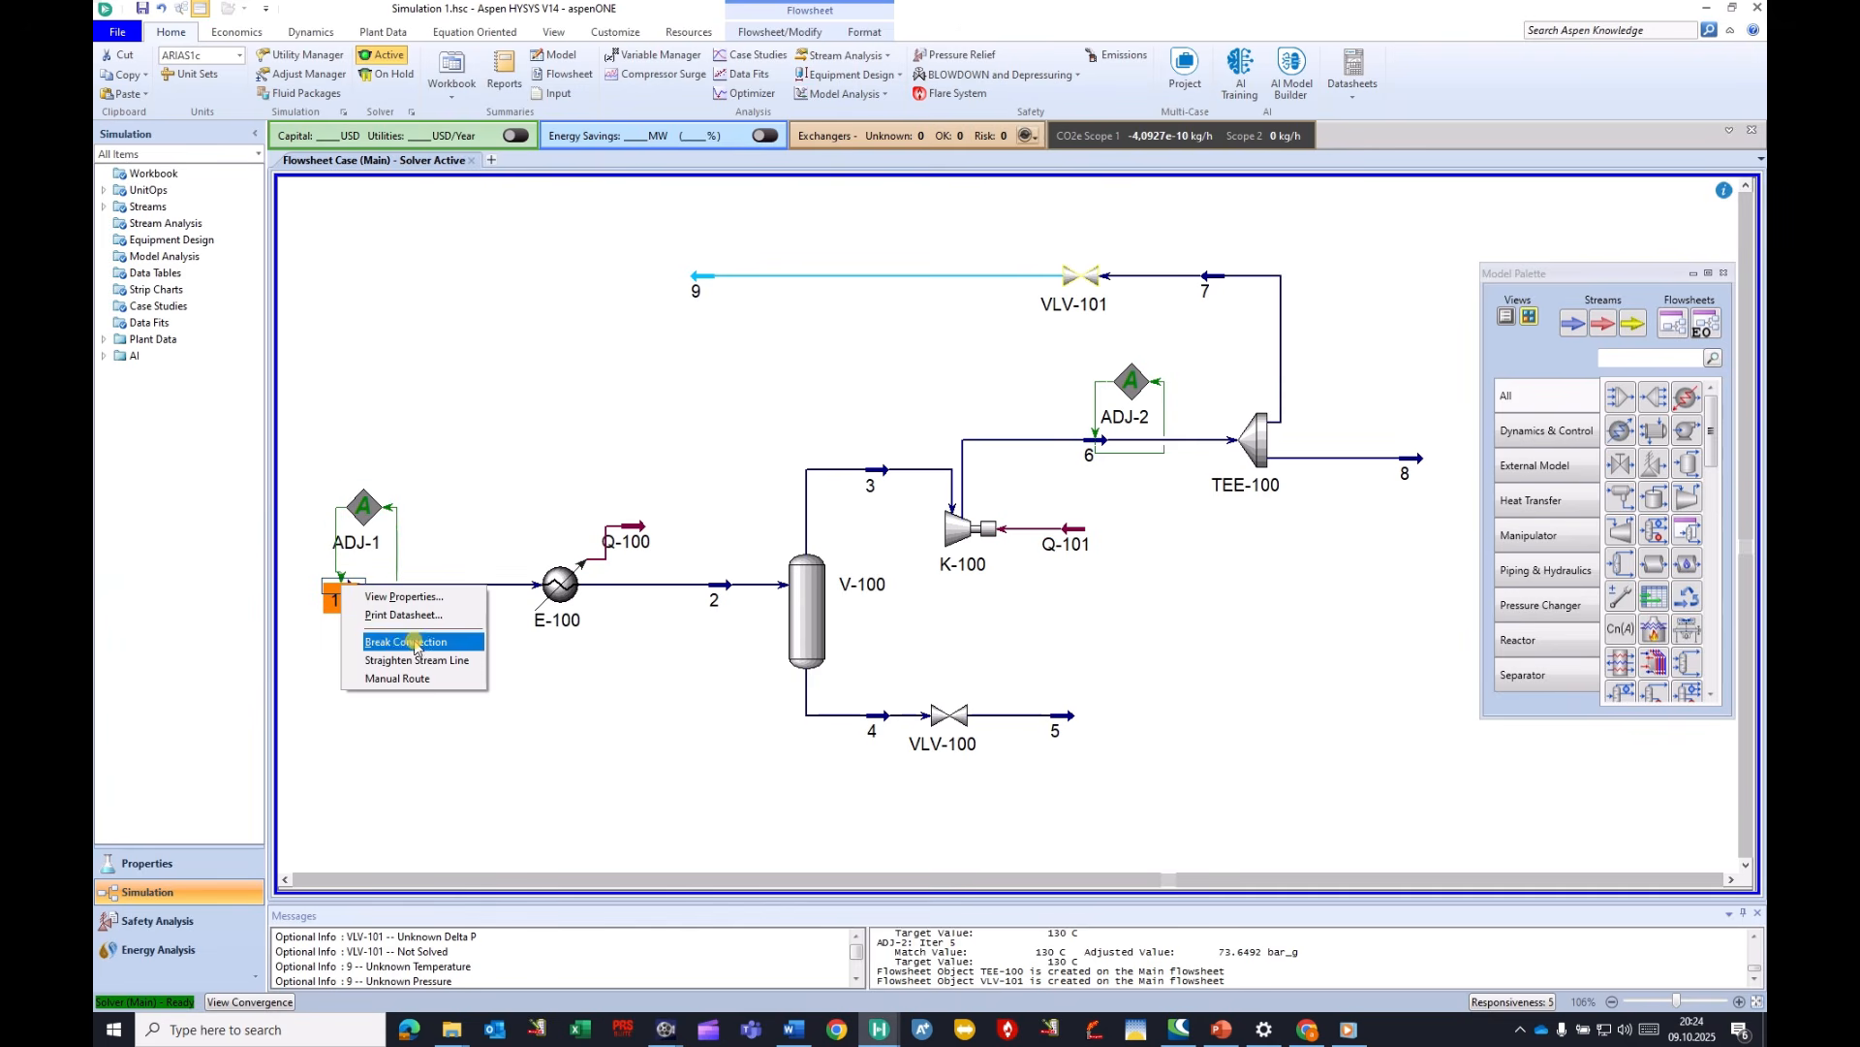
{"action": "left_click", "coordinate": [417, 647]}
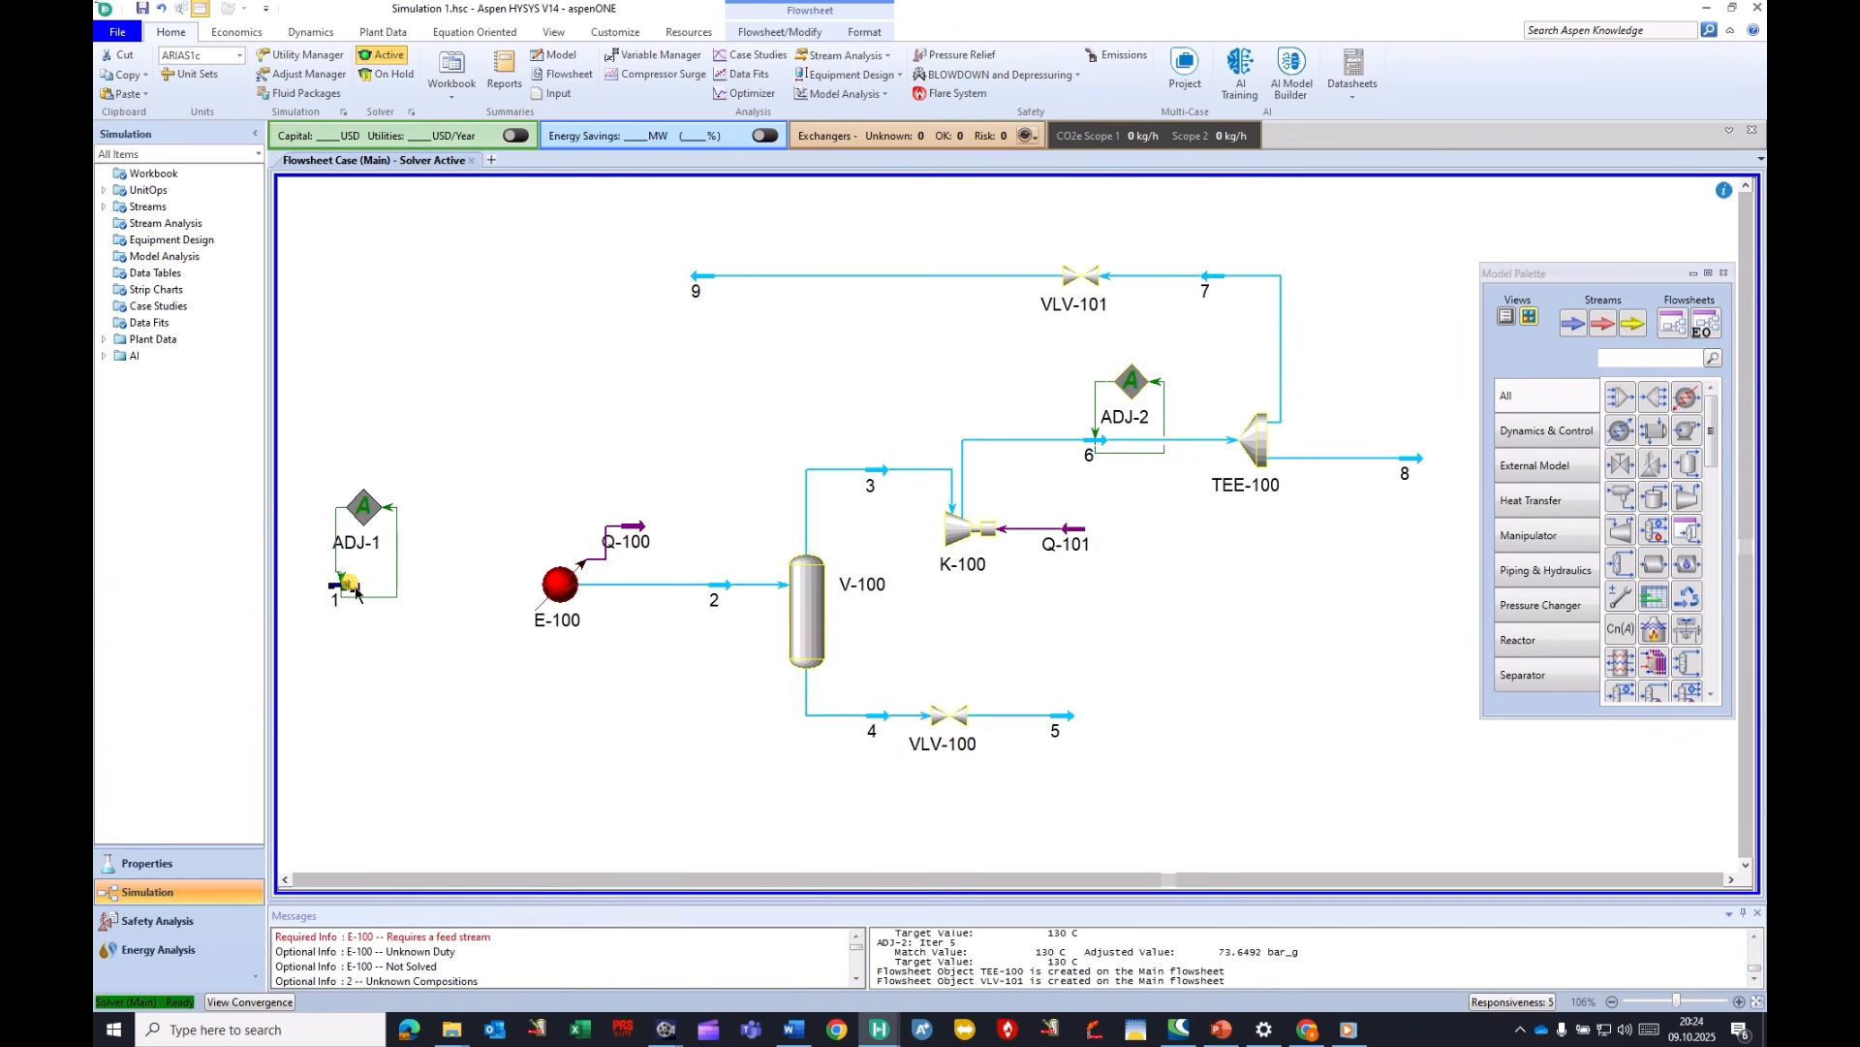
{"action": "left_click_drag", "start_coordinate": [347, 586], "coordinate": [560, 594]}
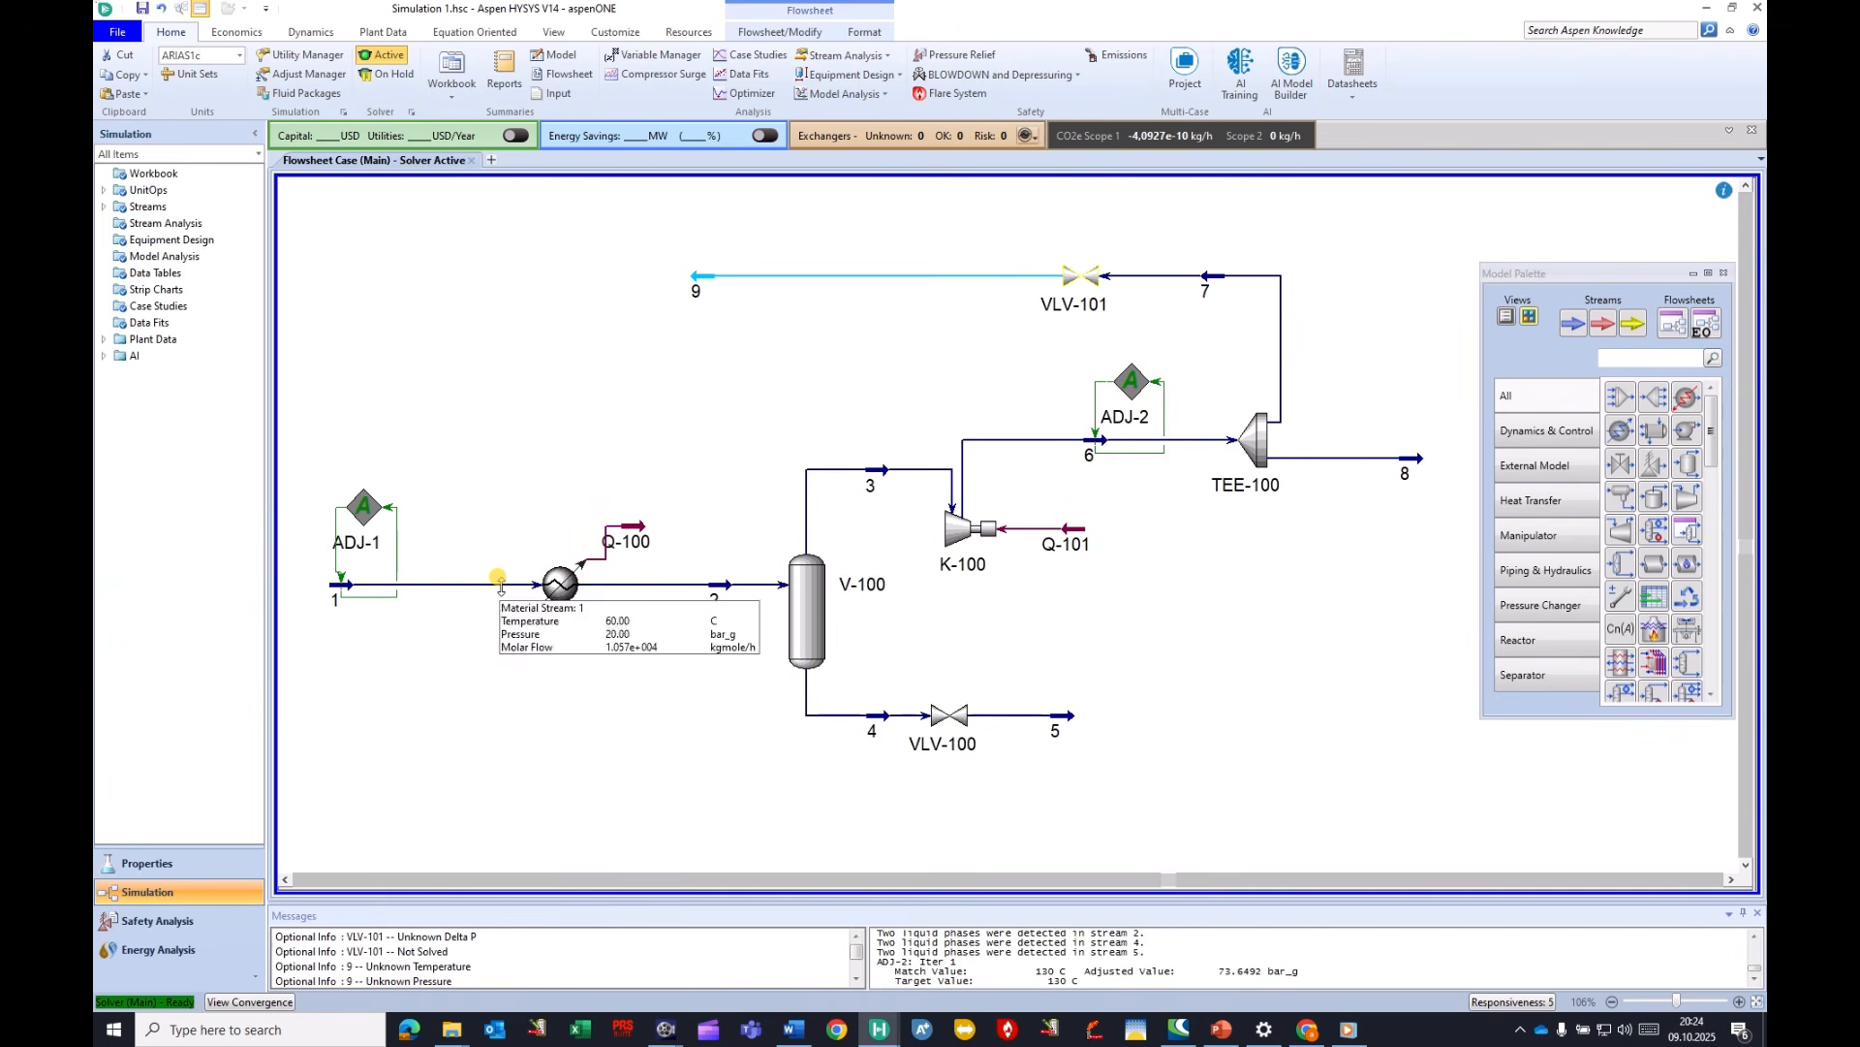
Break stream 1's connection to cooler E-100 and insert a mixer fed by stream 1, with its outlet stream feeding the cooler.
{"action": "right_click", "coordinate": [427, 584]}
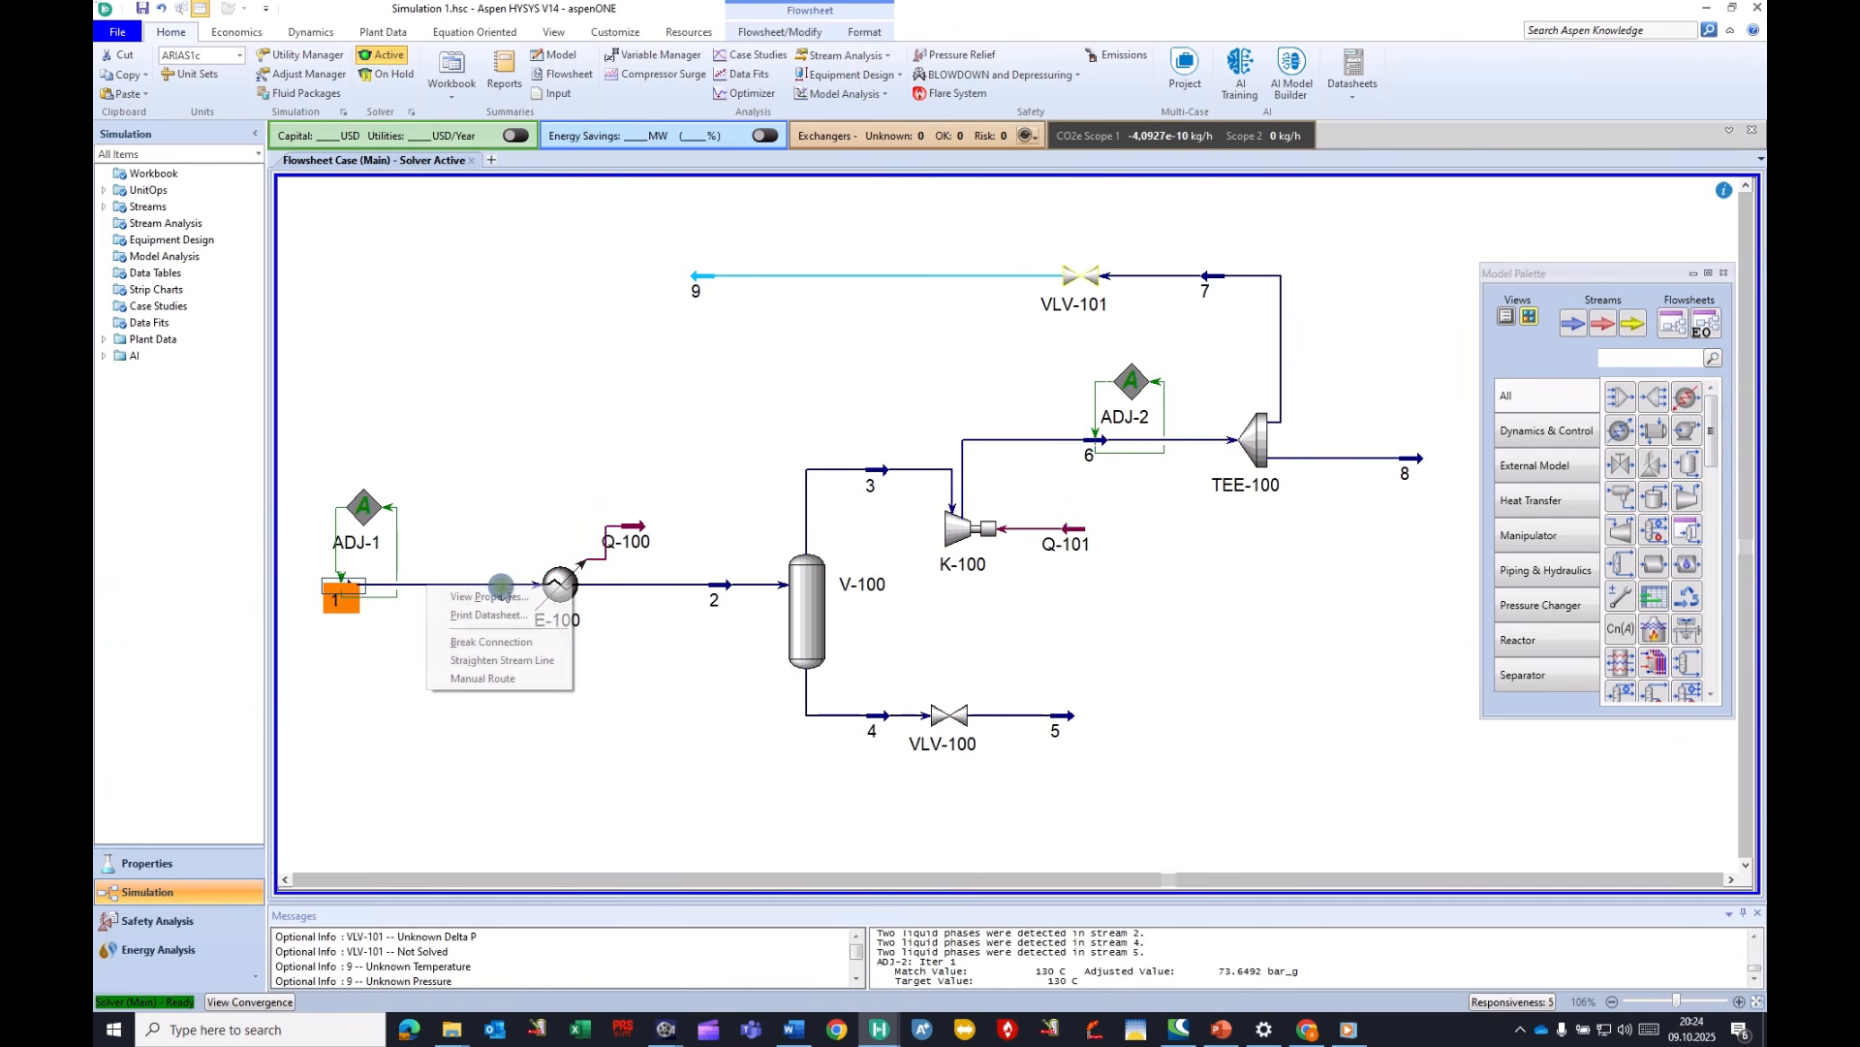
{"action": "left_click", "coordinate": [500, 645]}
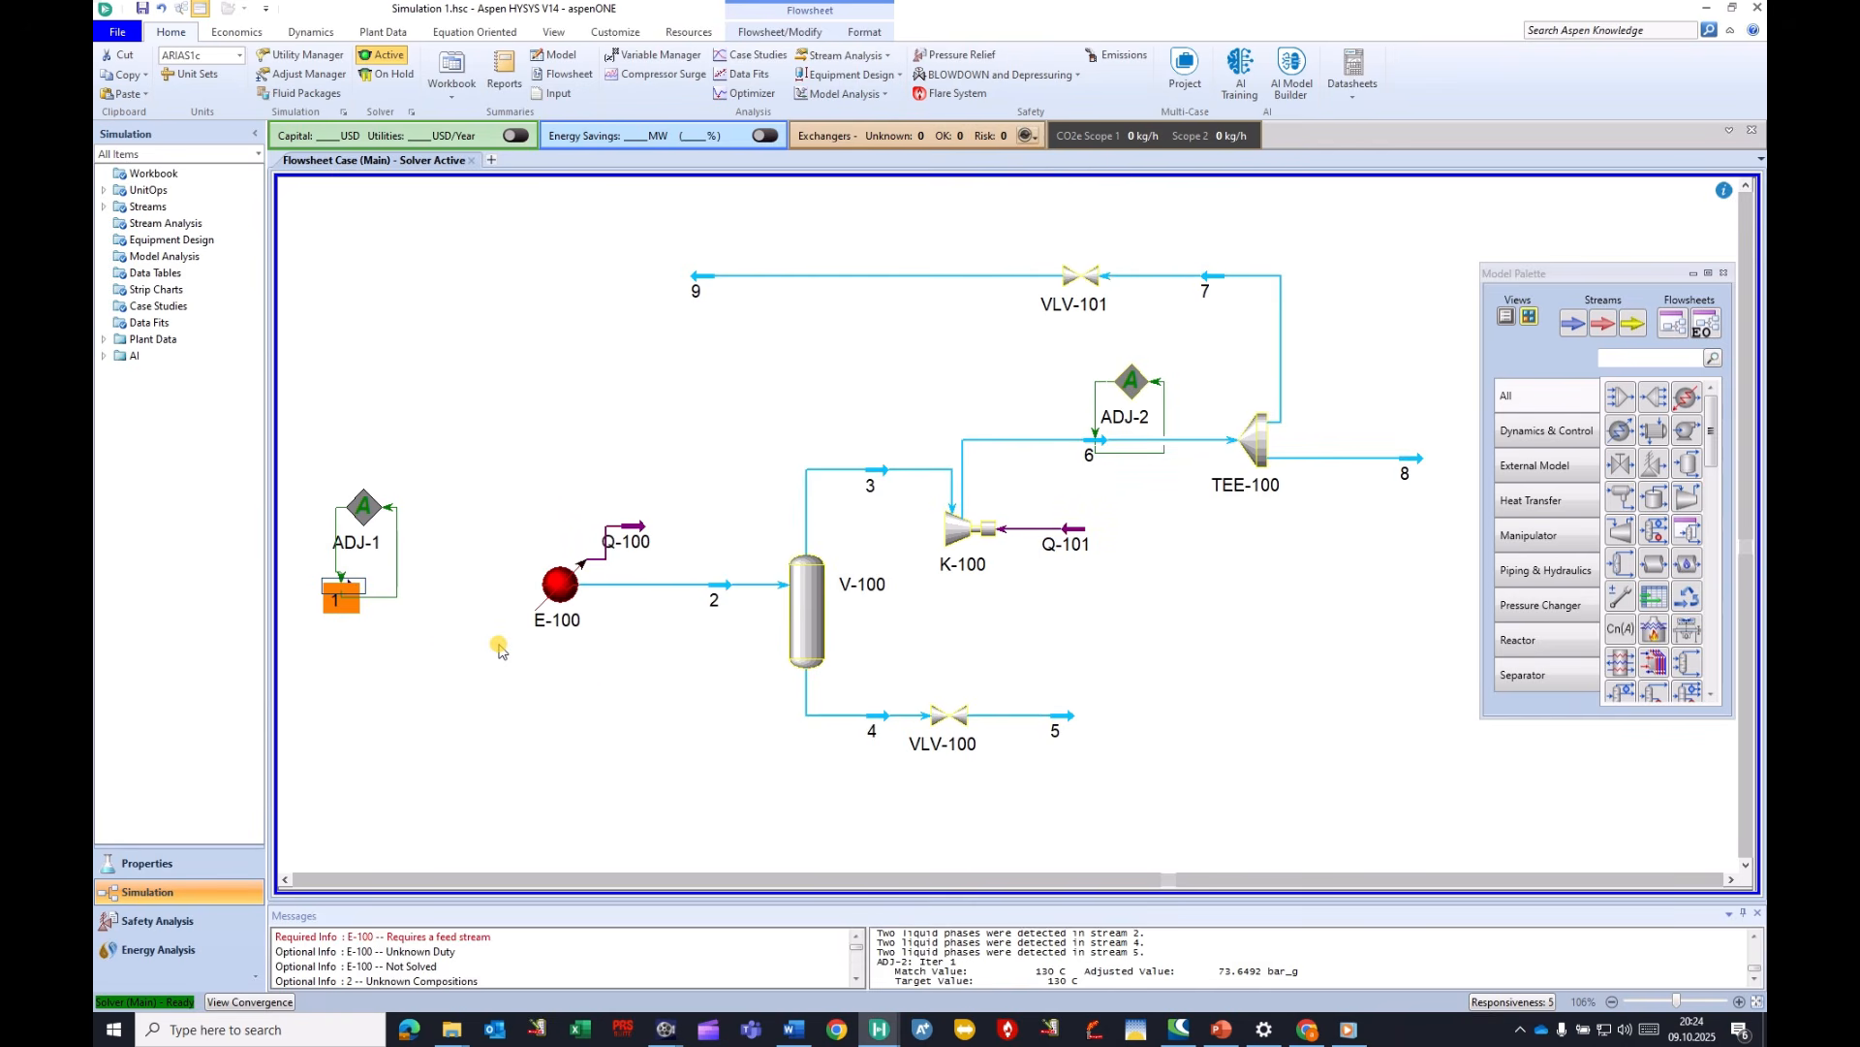
{"action": "left_click", "coordinate": [1618, 396]}
{"action": "left_click", "coordinate": [448, 589]}
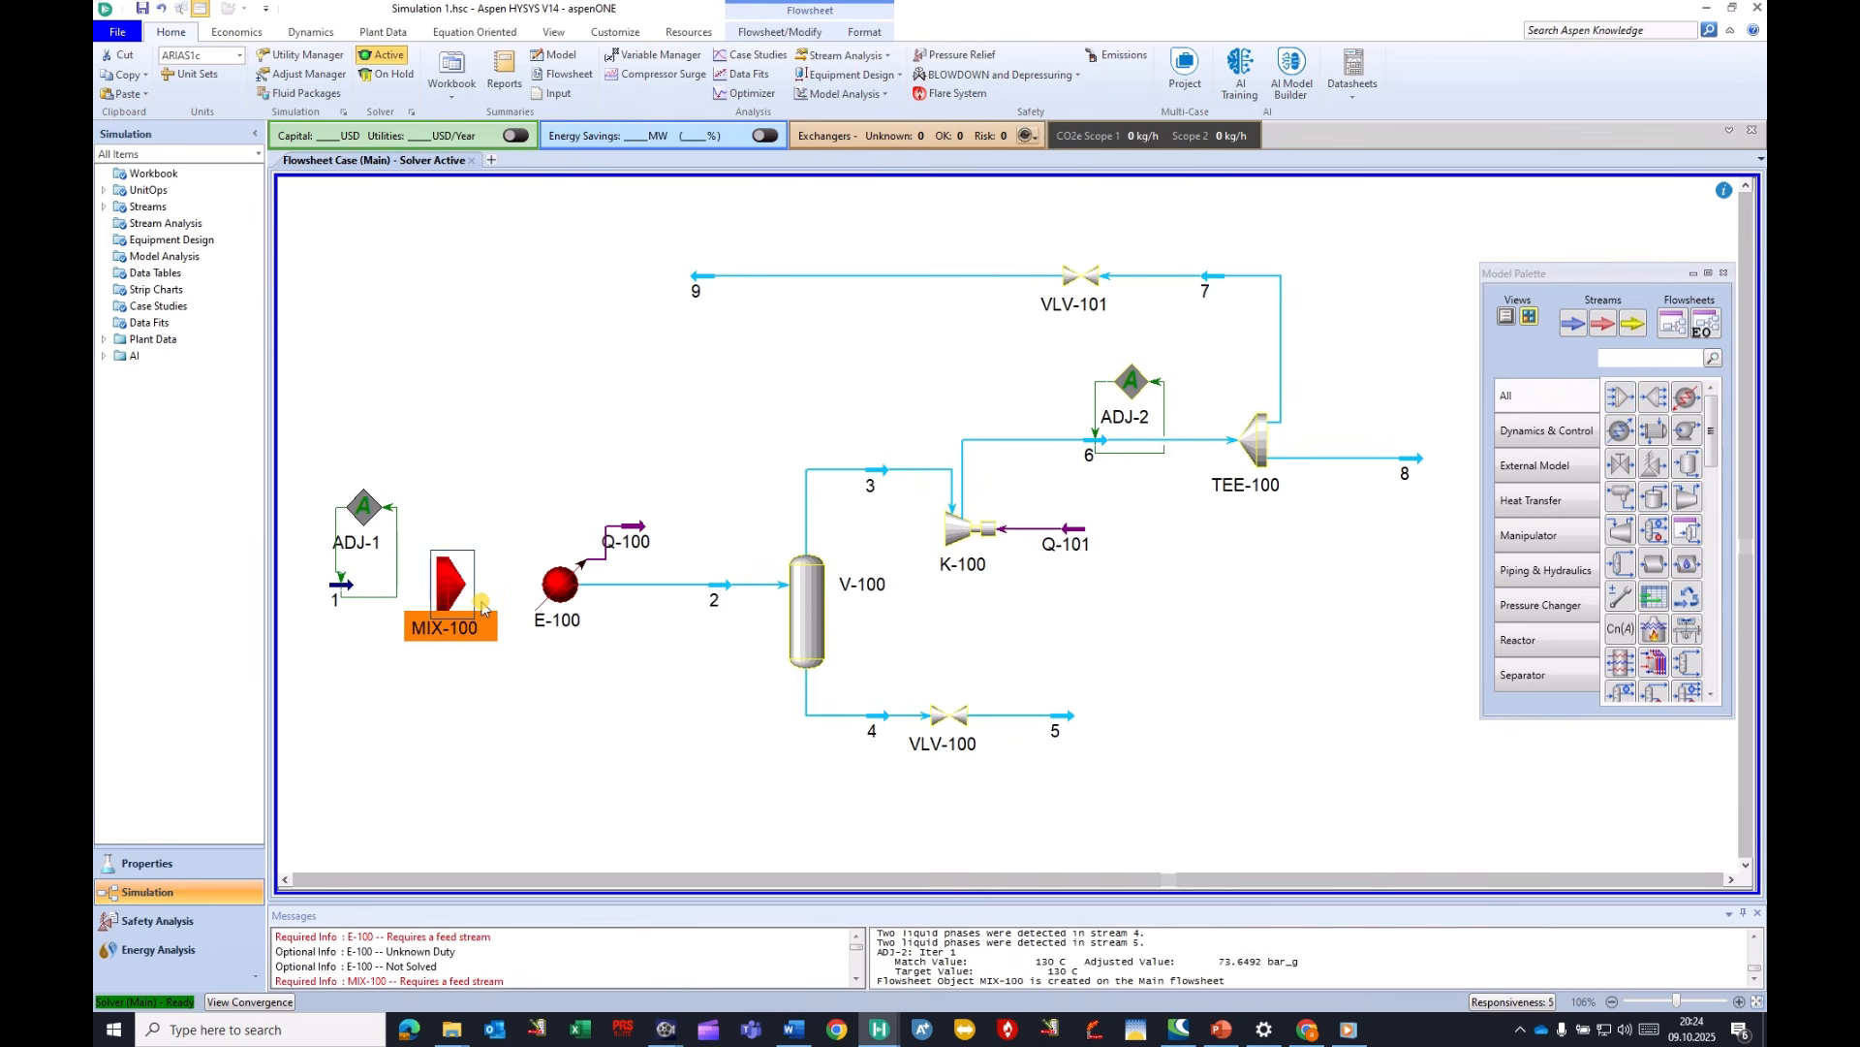
{"action": "key", "text": "ctrl"}
{"action": "left_click_drag", "start_coordinate": [468, 588], "coordinate": [337, 599]}
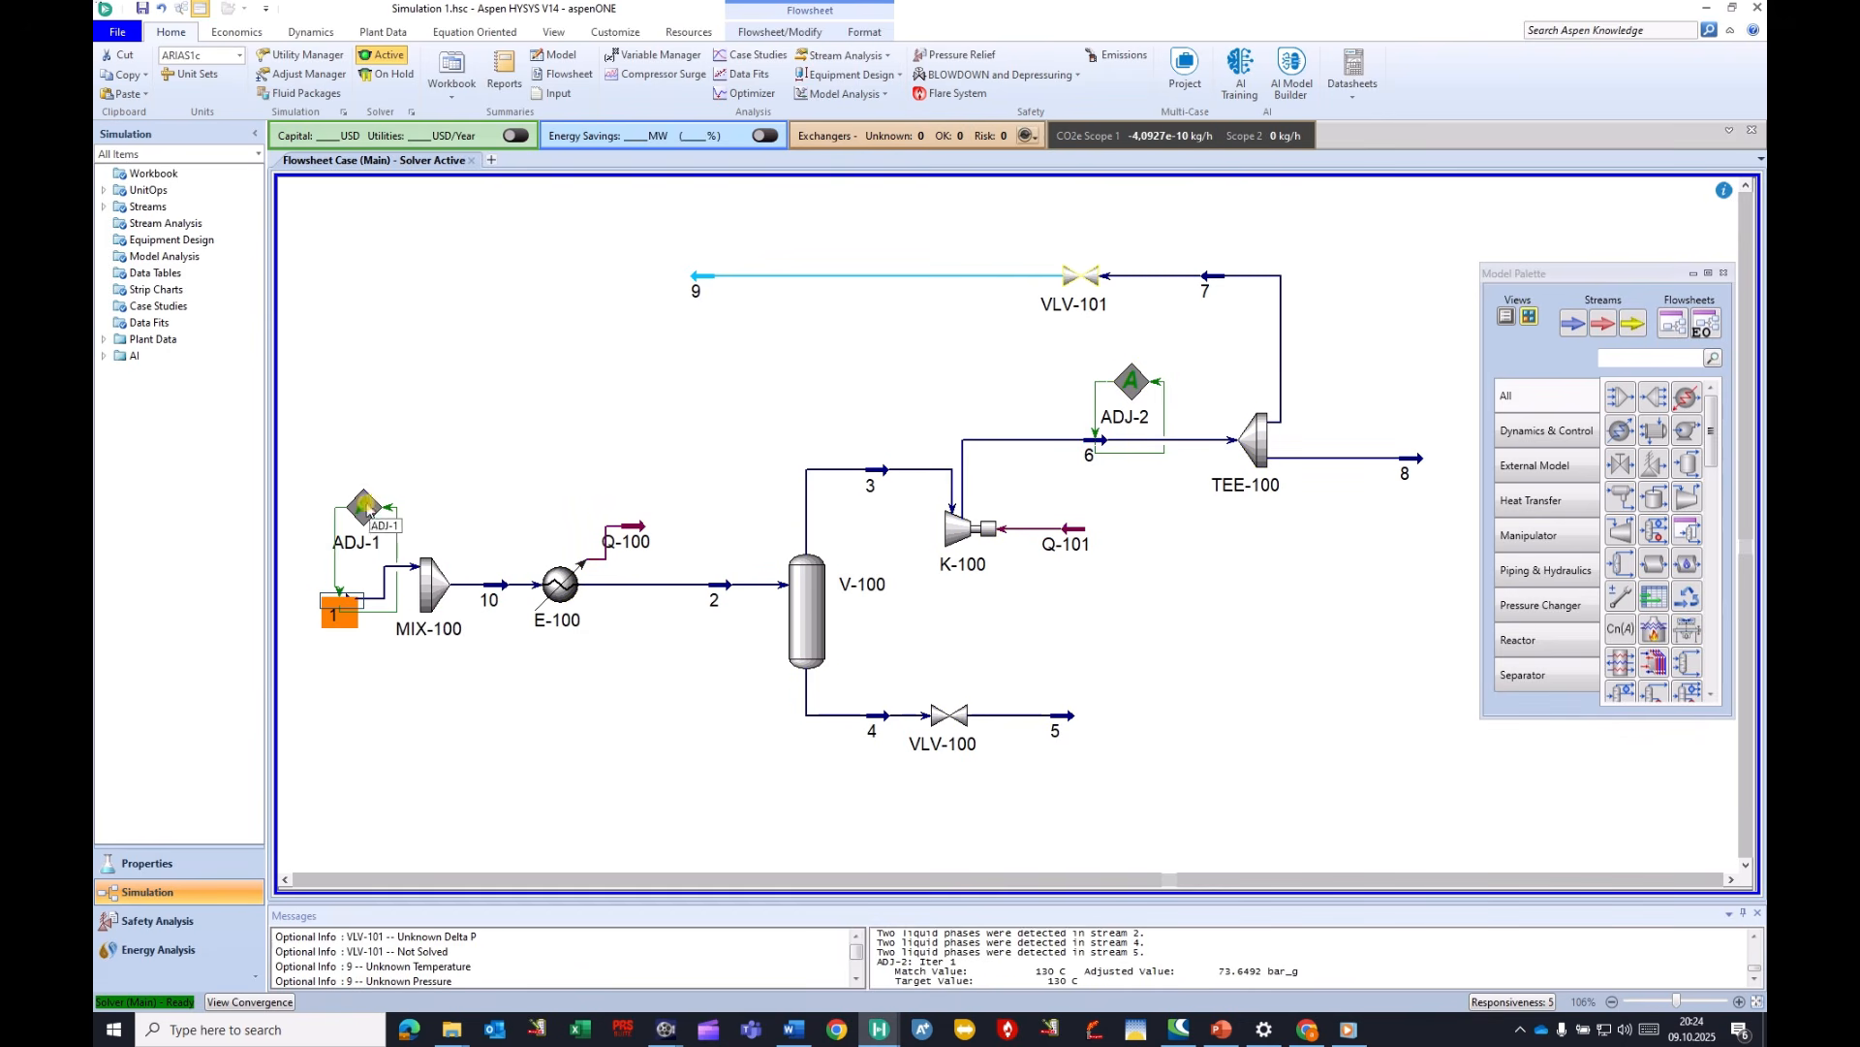
Move ADJ-1 below feed stream 1 so the space above the mixer inlet is clear.
{"action": "left_click_drag", "start_coordinate": [366, 506], "coordinate": [339, 676]}
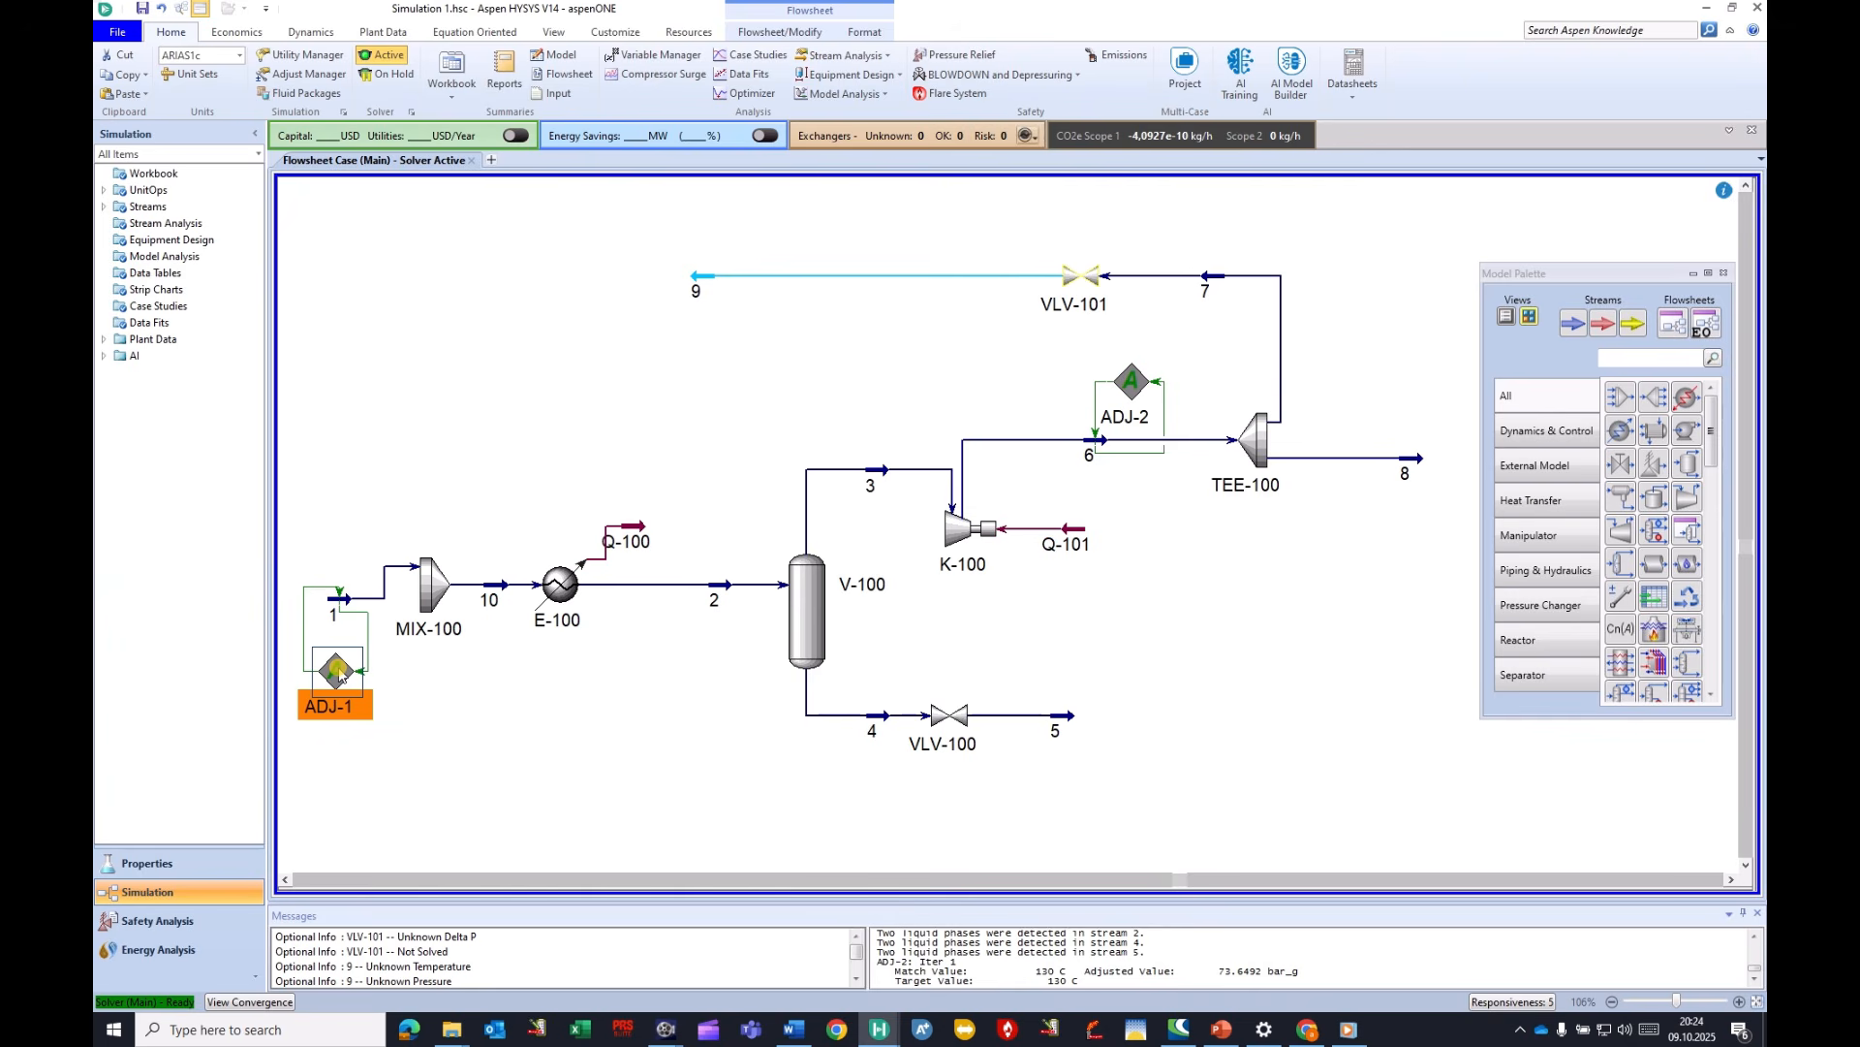
{"action": "scroll", "coordinate": [991, 765], "scroll_direction": "down", "scroll_amount": 2}
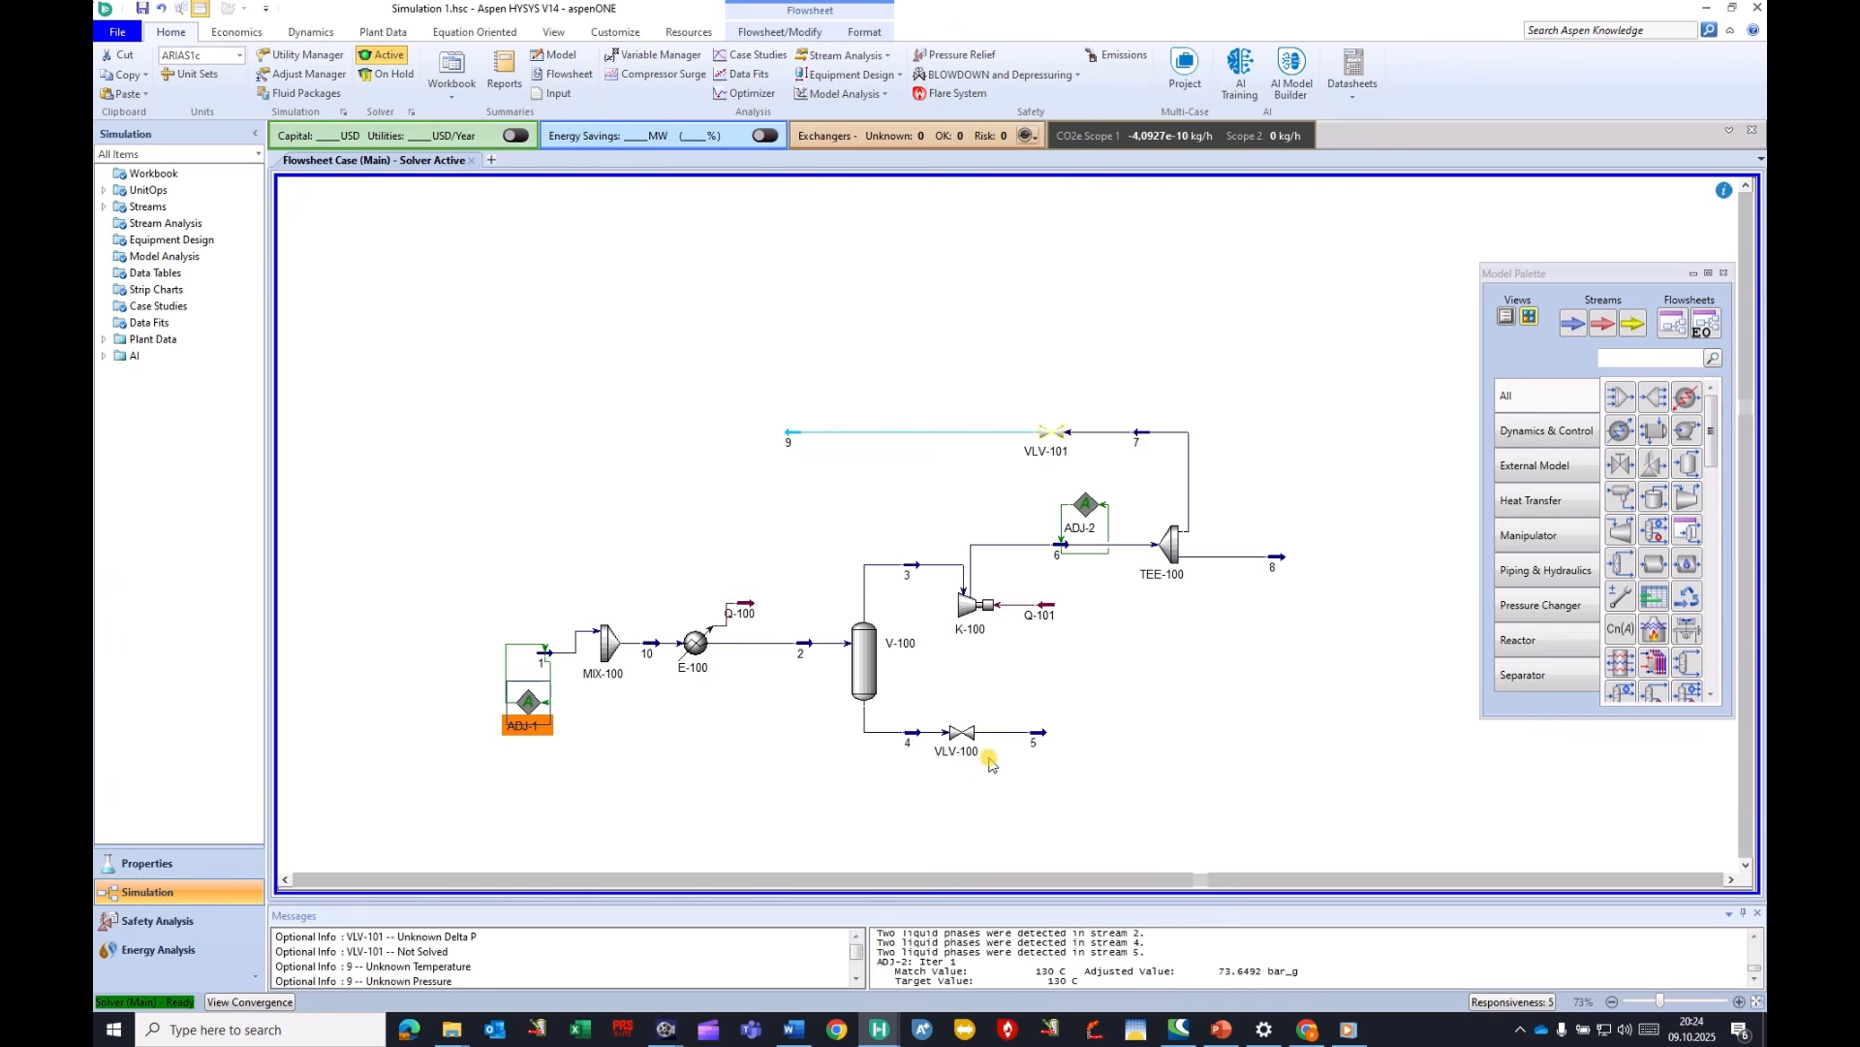
{"action": "scroll", "coordinate": [470, 715], "scroll_direction": "up", "scroll_amount": 3}
{"action": "left_click_drag", "start_coordinate": [512, 727], "coordinate": [496, 722]}
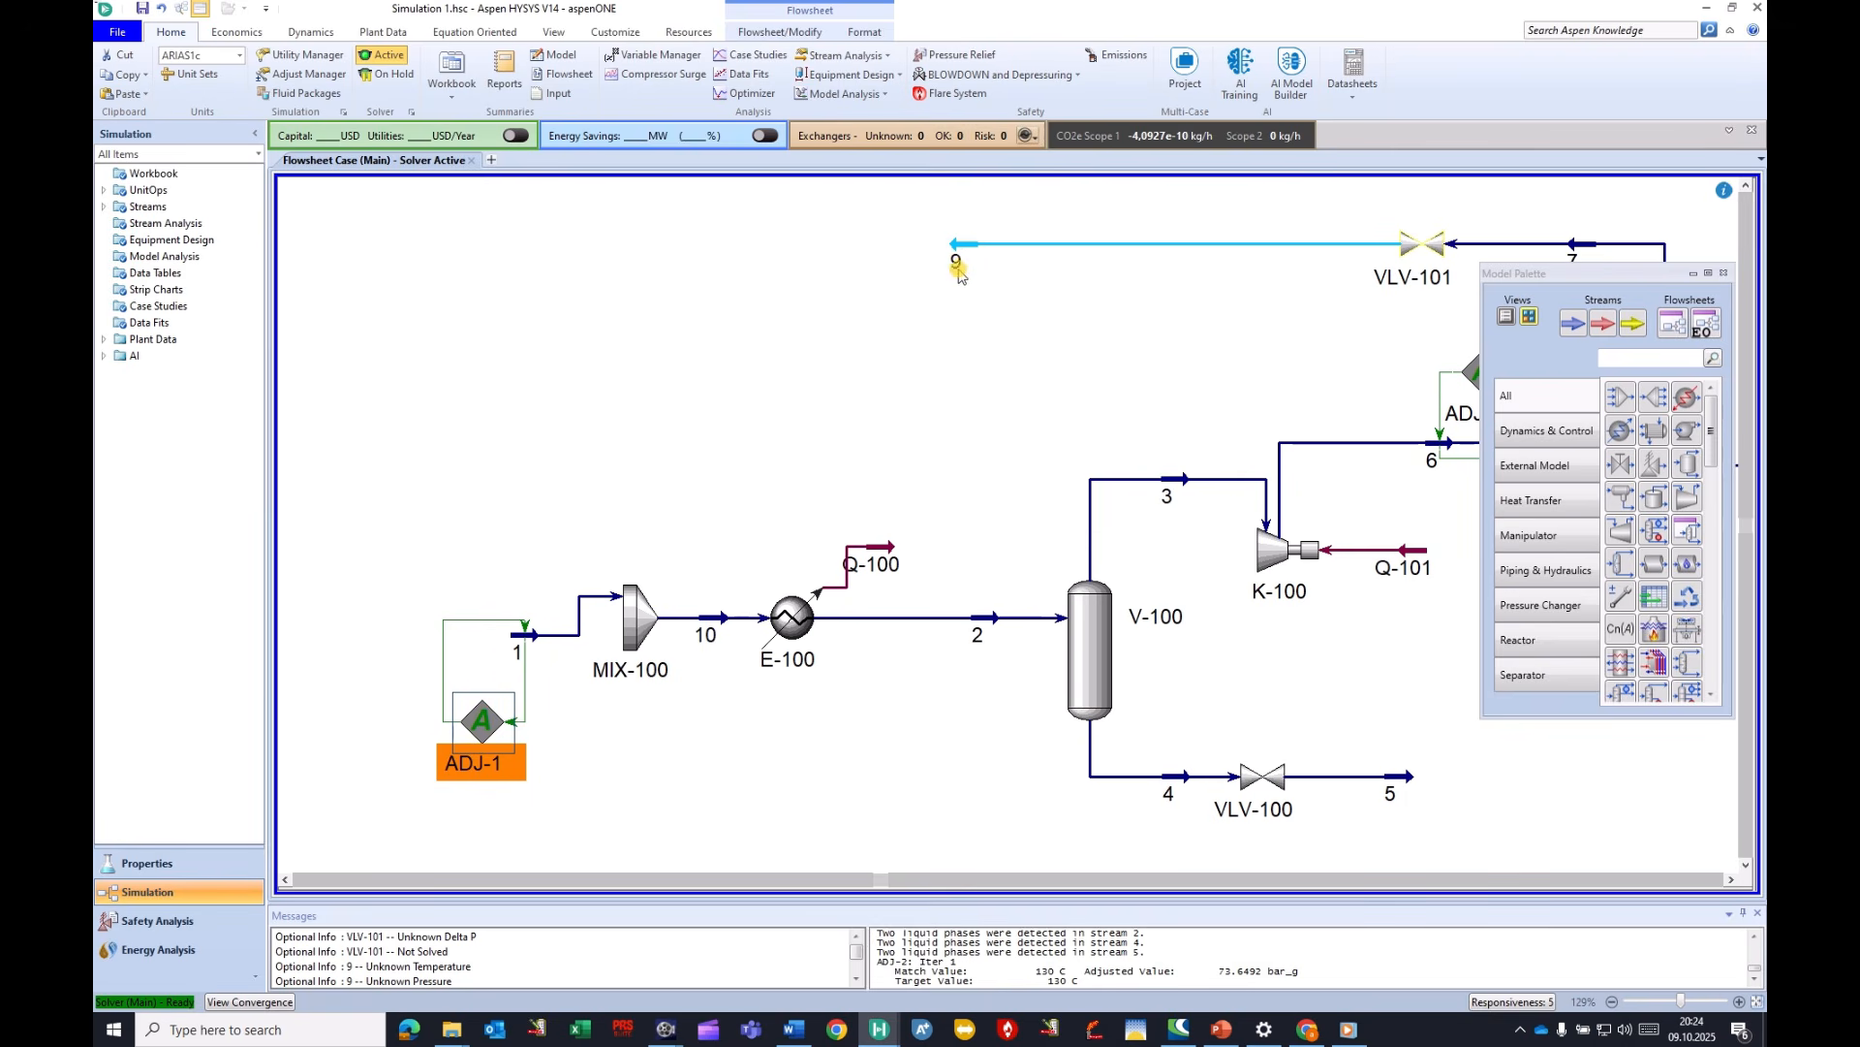
Connect valve outlet stream 9 to mixer MIX-100 as its second inlet.
{"action": "left_click_drag", "start_coordinate": [959, 256], "coordinate": [911, 260]}
{"action": "scroll", "coordinate": [817, 389], "scroll_direction": "down", "scroll_amount": 3}
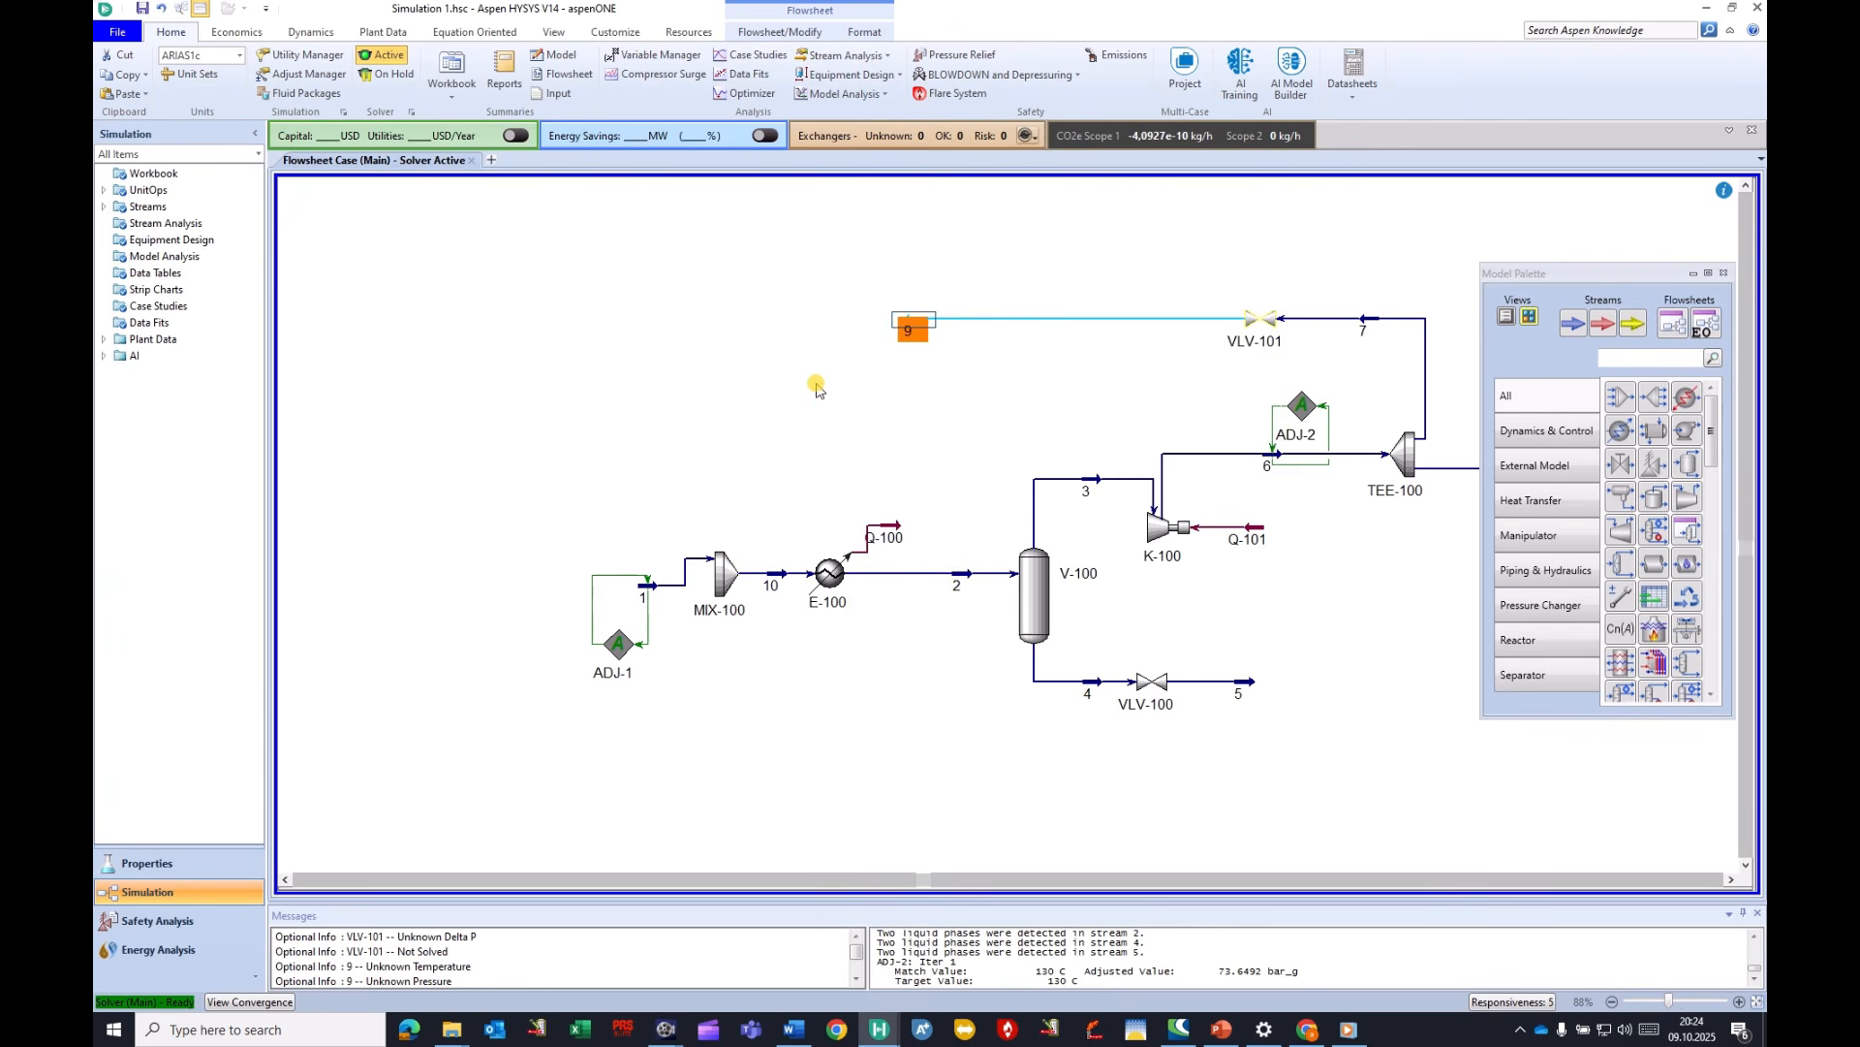
{"action": "left_click", "coordinate": [860, 368]}
{"action": "left_click_drag", "start_coordinate": [906, 328], "coordinate": [715, 562]}
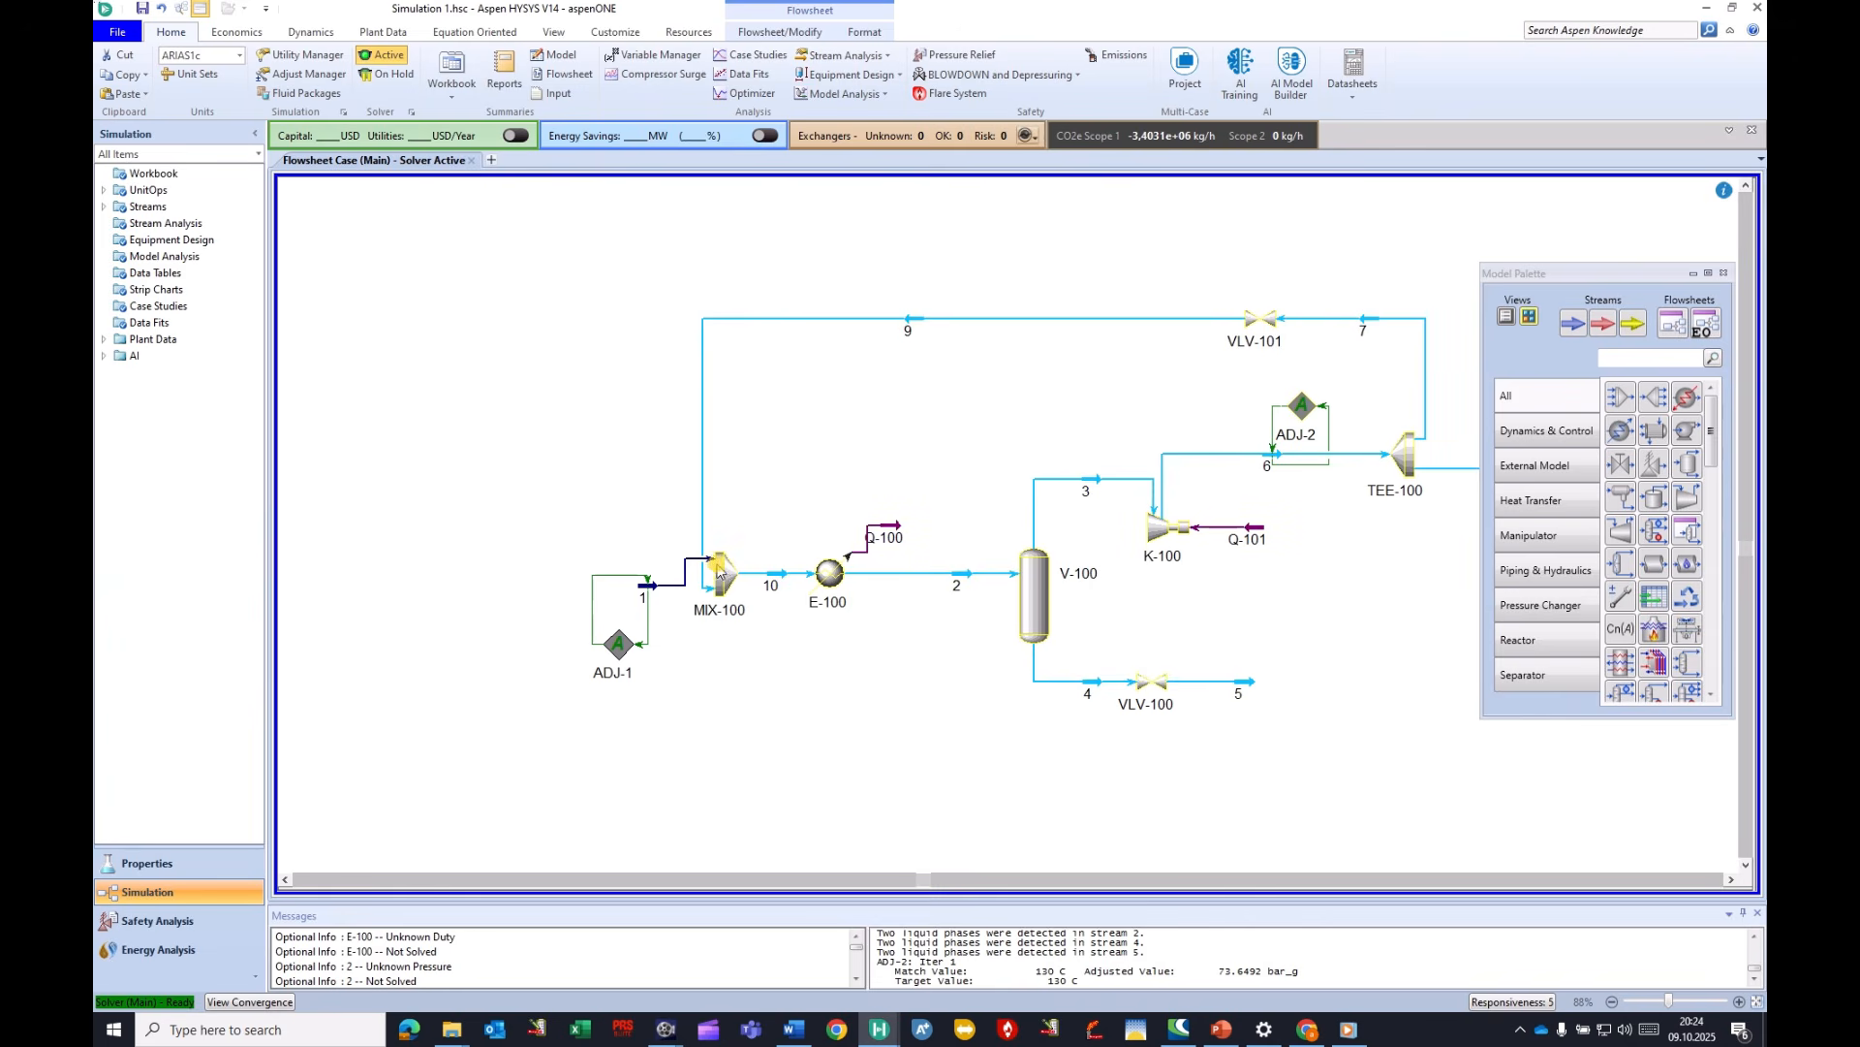
Set the automatic pressure assignment of mixer MIX-100 to Equalize All and close its properties.
{"action": "double_click", "coordinate": [724, 578]}
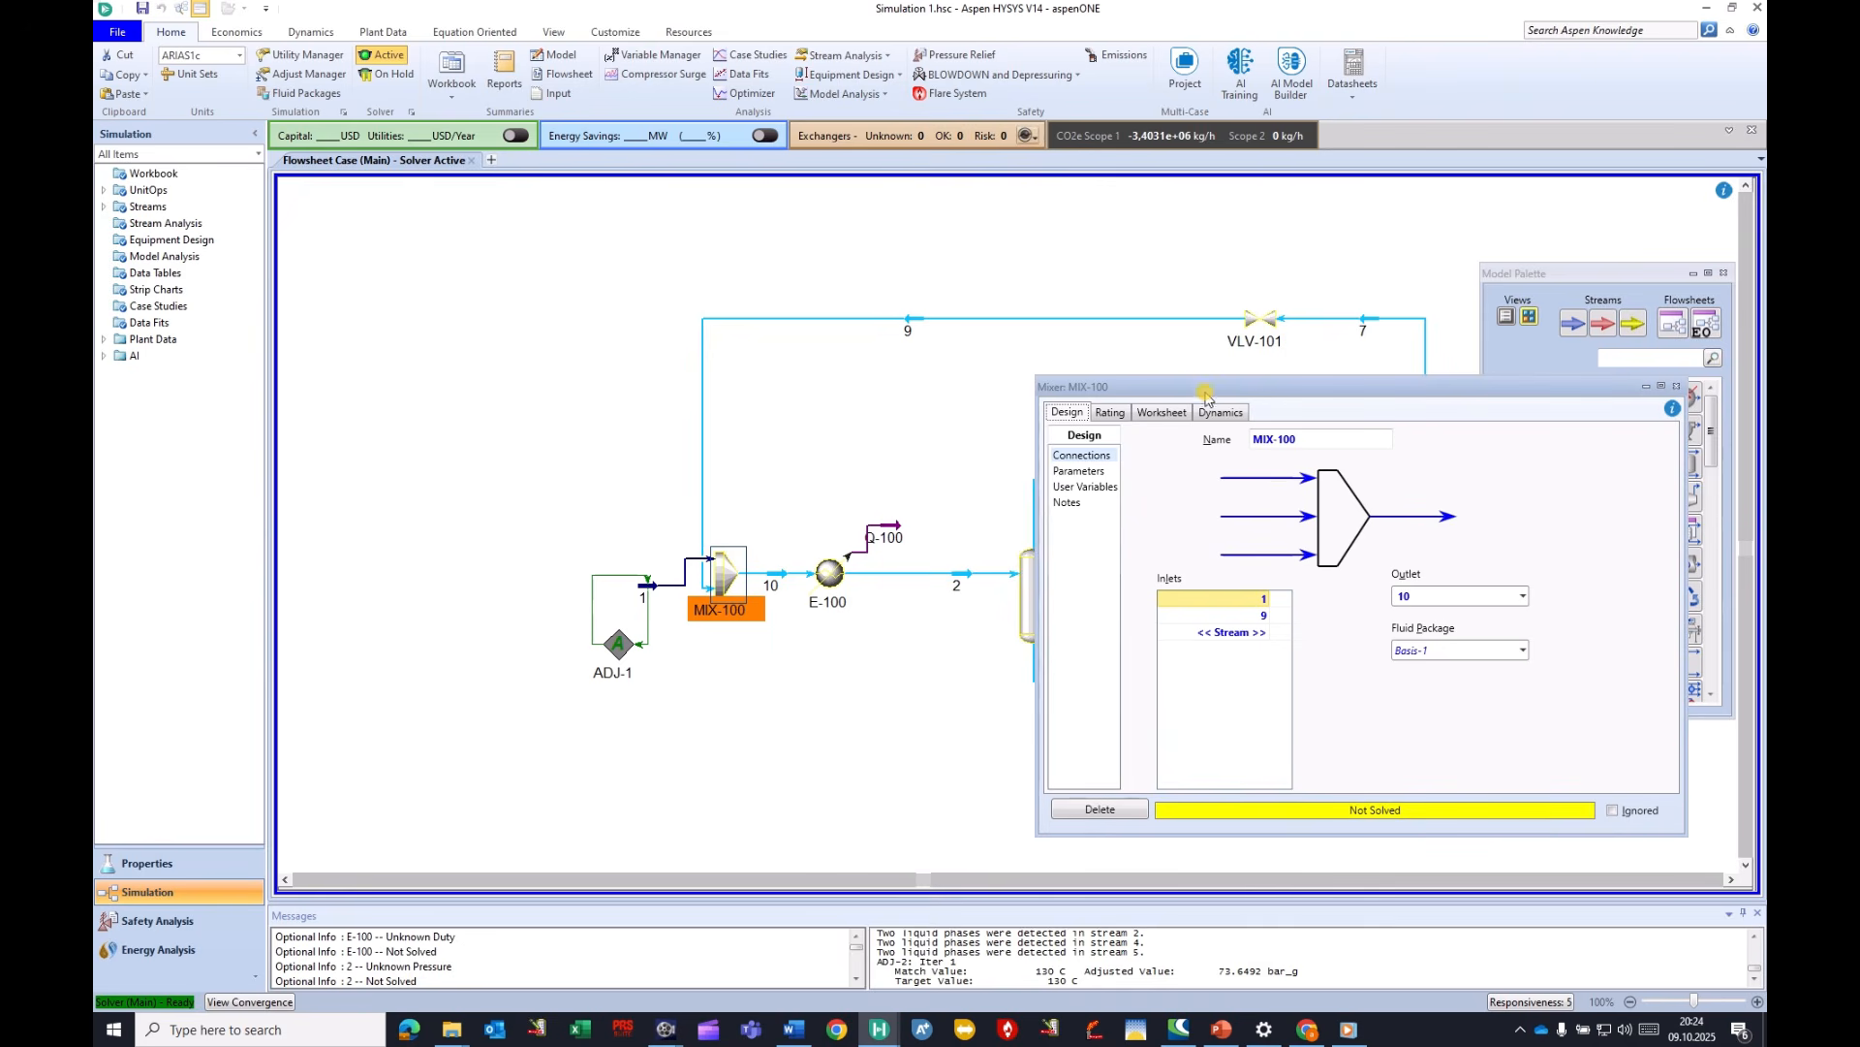
{"action": "left_click", "coordinate": [1085, 471]}
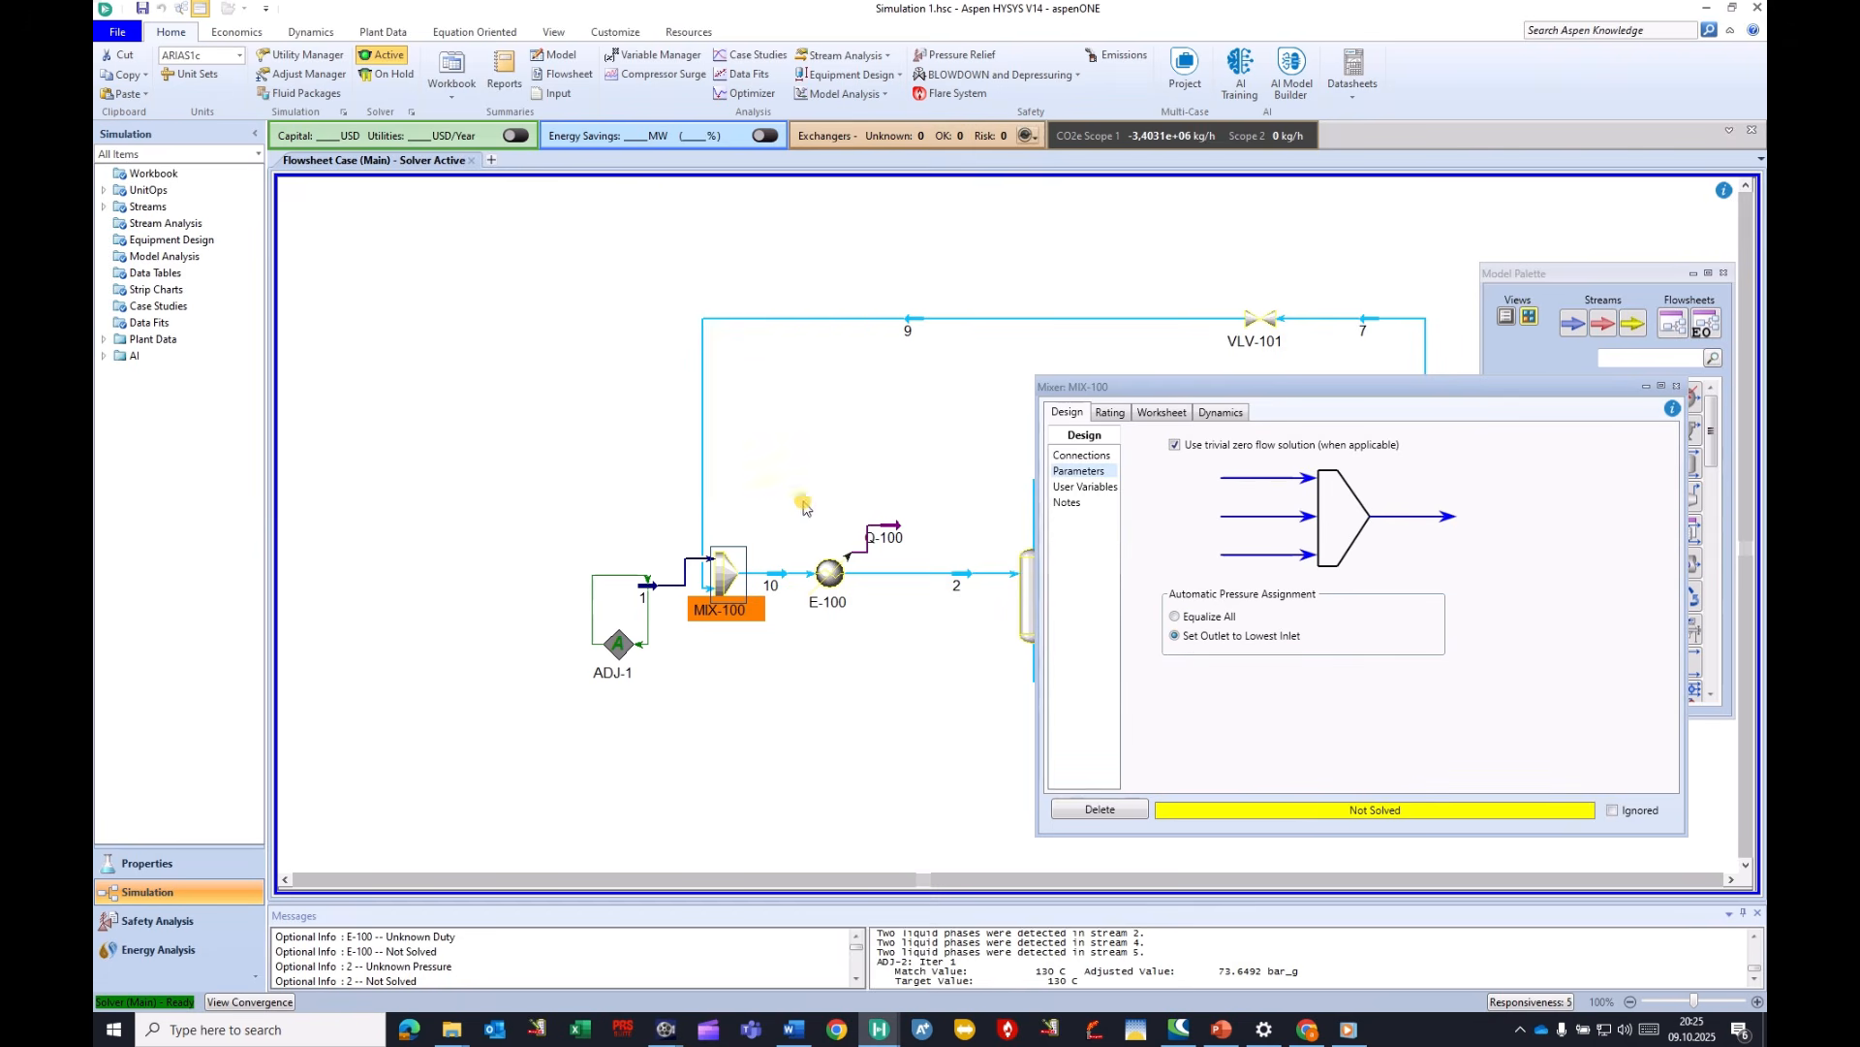
{"action": "left_click", "coordinate": [1175, 616]}
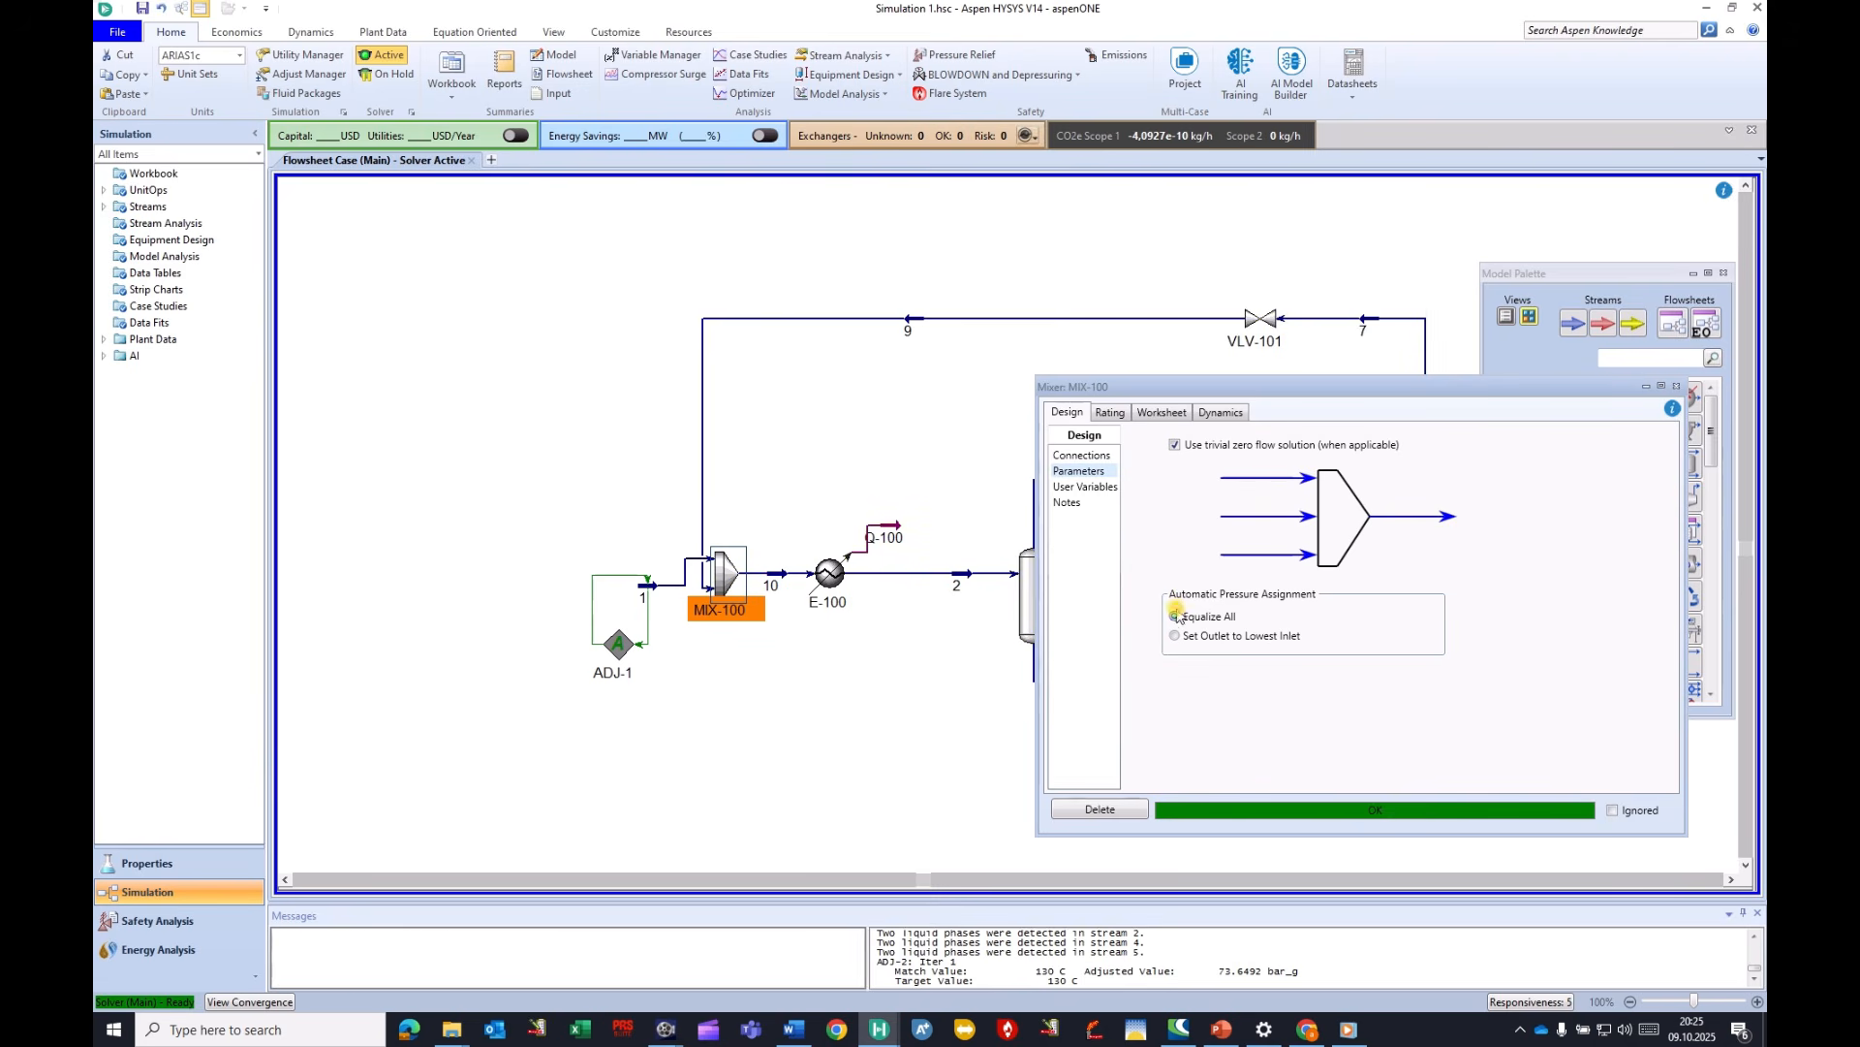
{"action": "left_click", "coordinate": [1677, 387]}
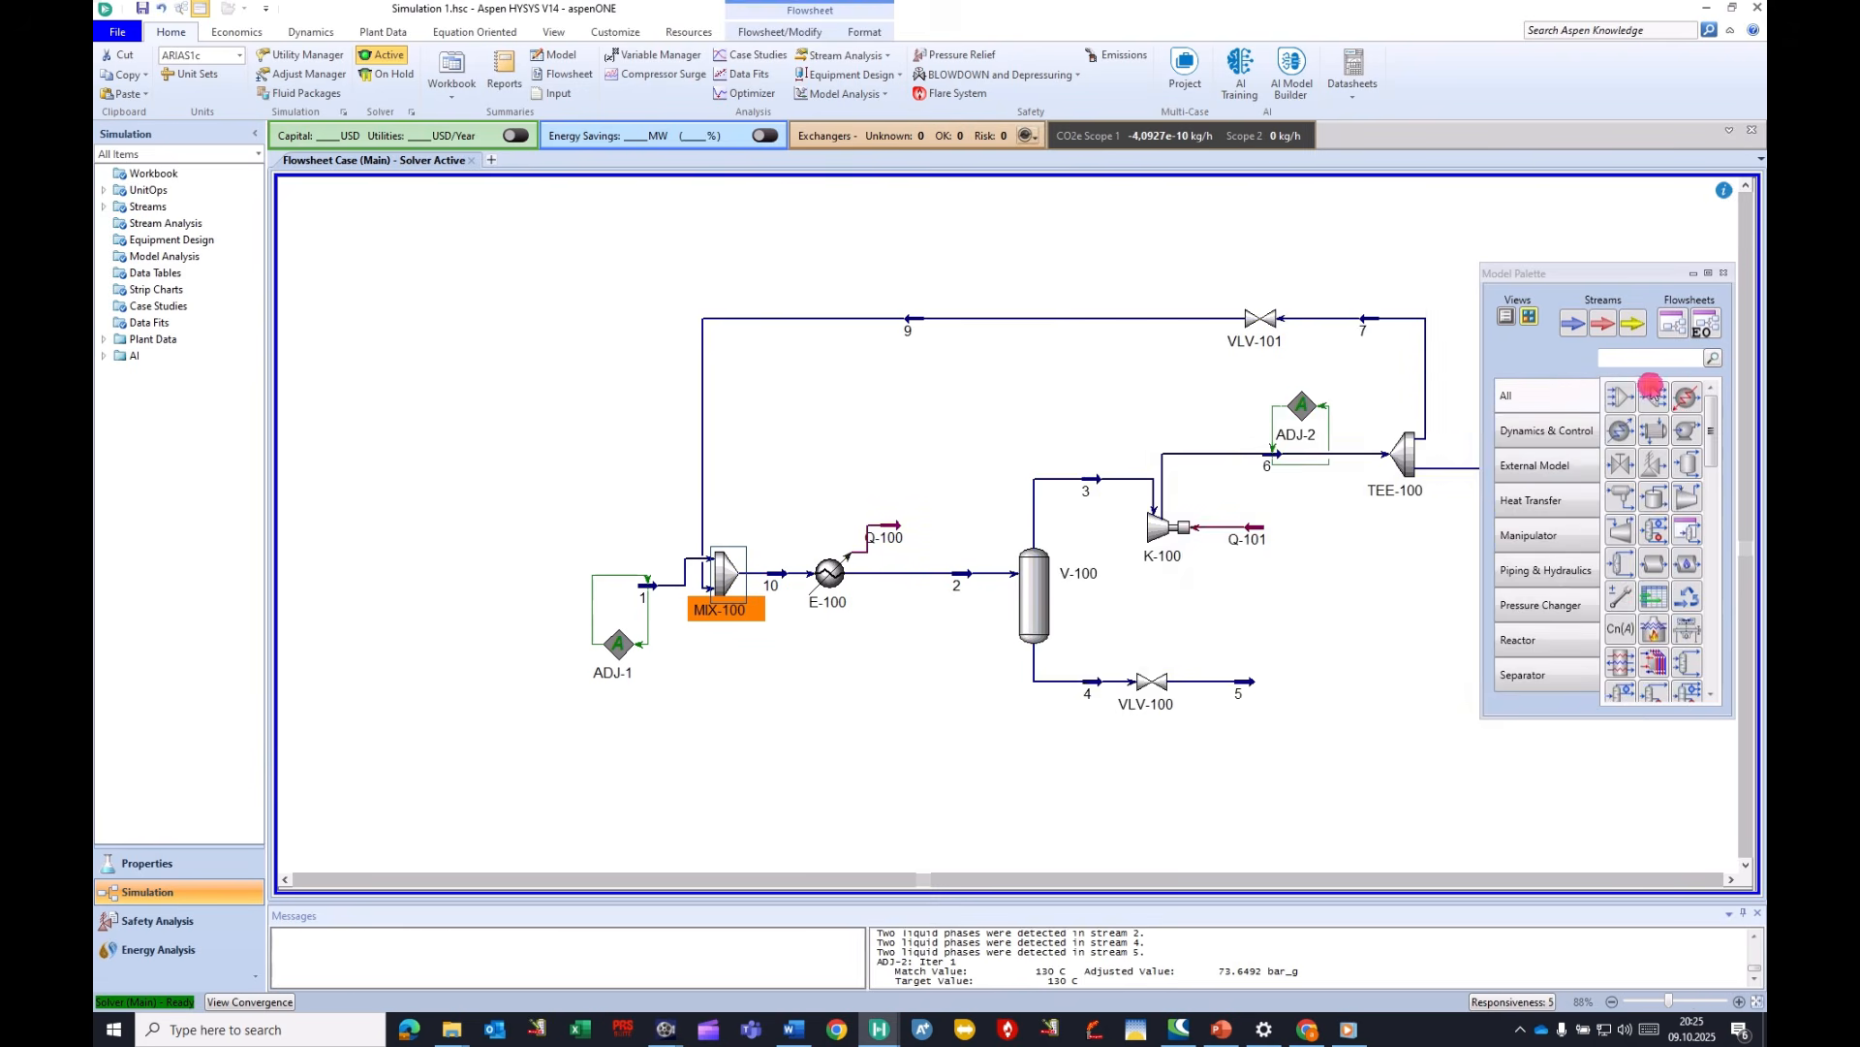
Move MIX-100, ADJ-1 and stream 1 further from the cooler and reroute stream 9's vertical line outward.
{"action": "left_click", "coordinate": [723, 567]}
{"action": "left_click_drag", "start_coordinate": [723, 567], "coordinate": [683, 568]}
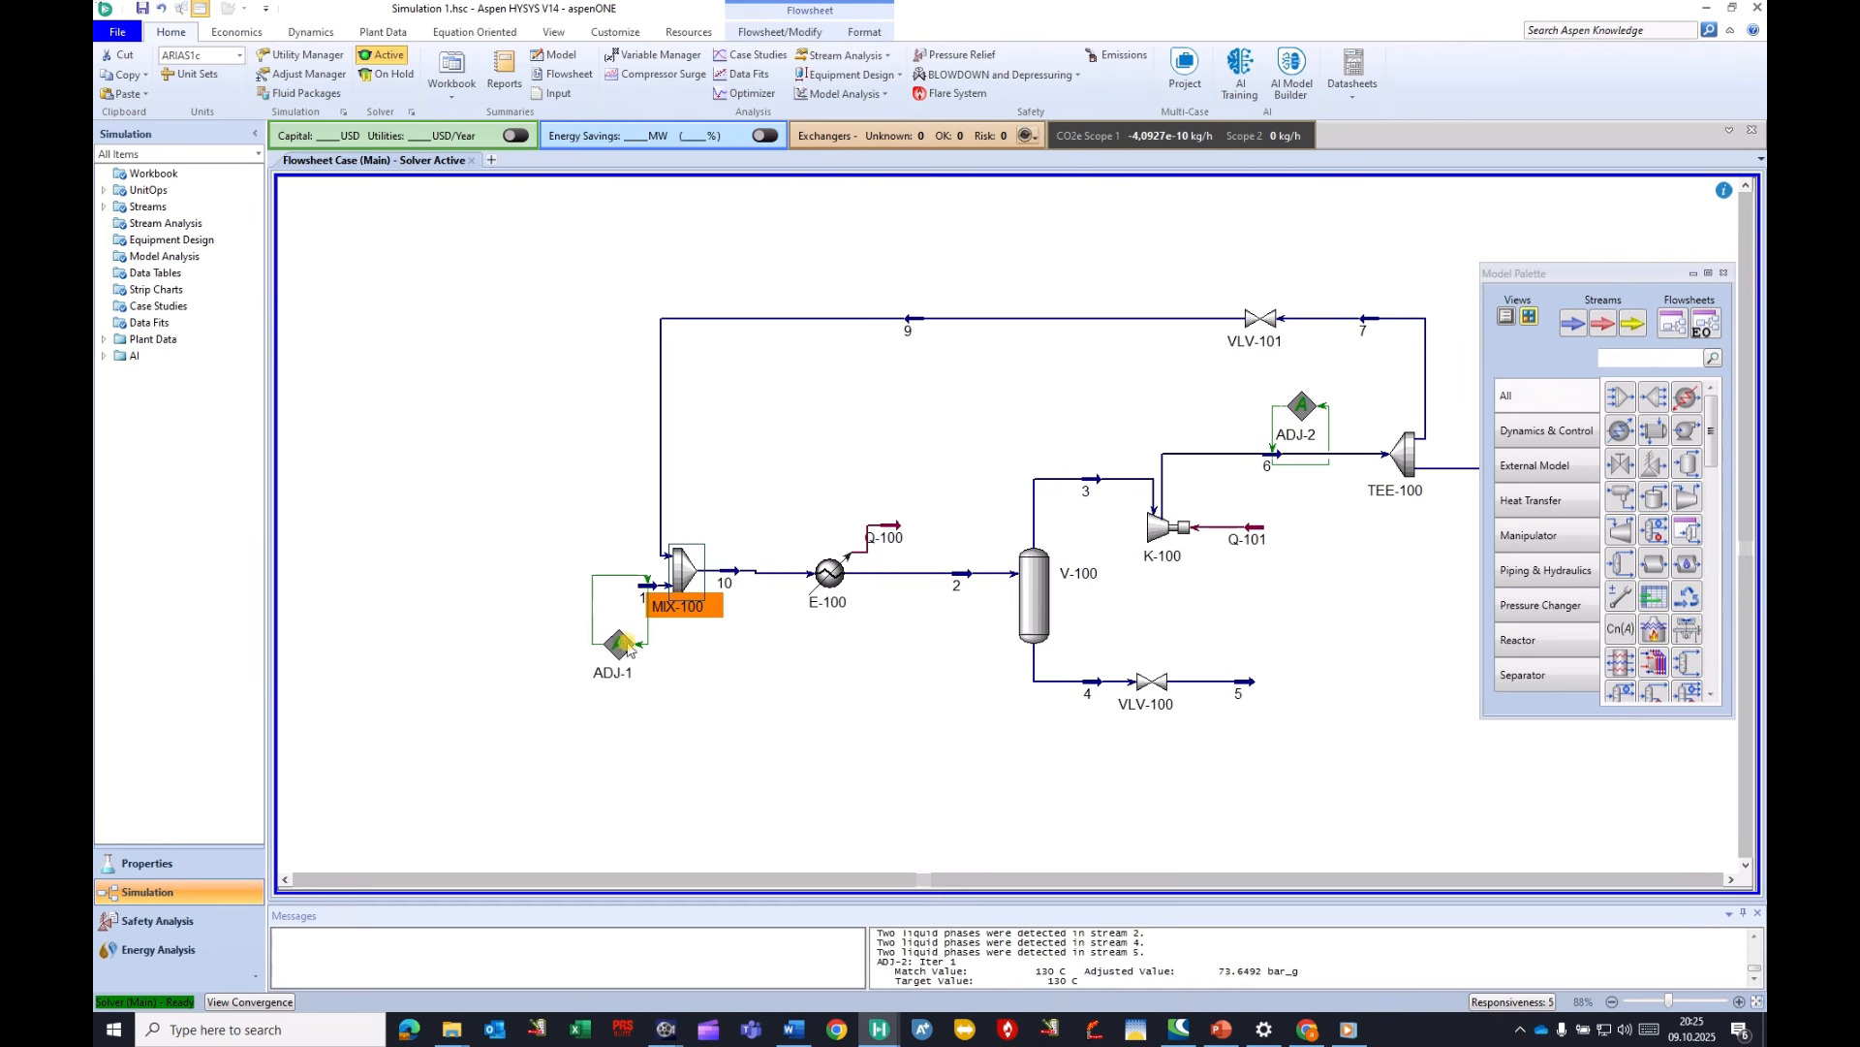
{"action": "left_click_drag", "start_coordinate": [617, 645], "coordinate": [528, 633]}
{"action": "left_click_drag", "start_coordinate": [645, 590], "coordinate": [569, 597]}
{"action": "left_click", "coordinate": [667, 580]}
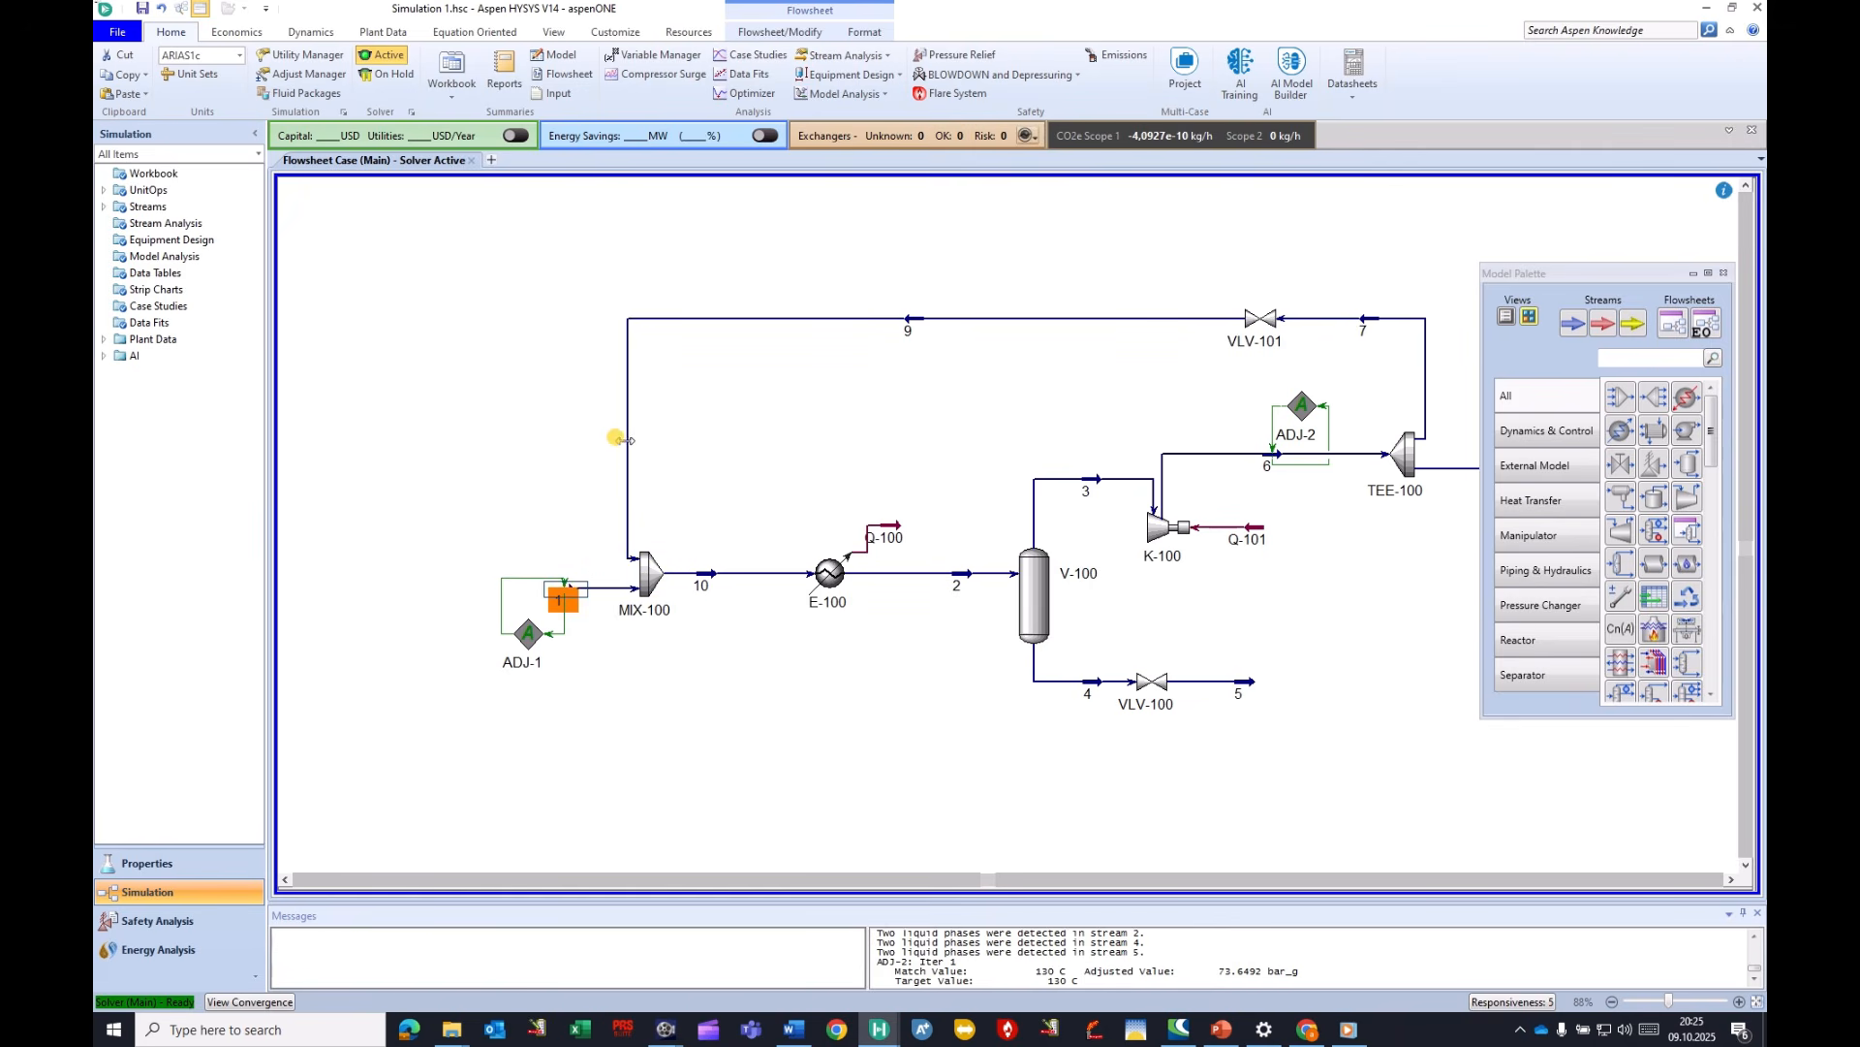
{"action": "left_click_drag", "start_coordinate": [625, 427], "coordinate": [580, 427]}
Set the molar flow of recycle stream 7 to 10 kgmole/h and close the stream properties.
{"action": "double_click", "coordinate": [1342, 317]}
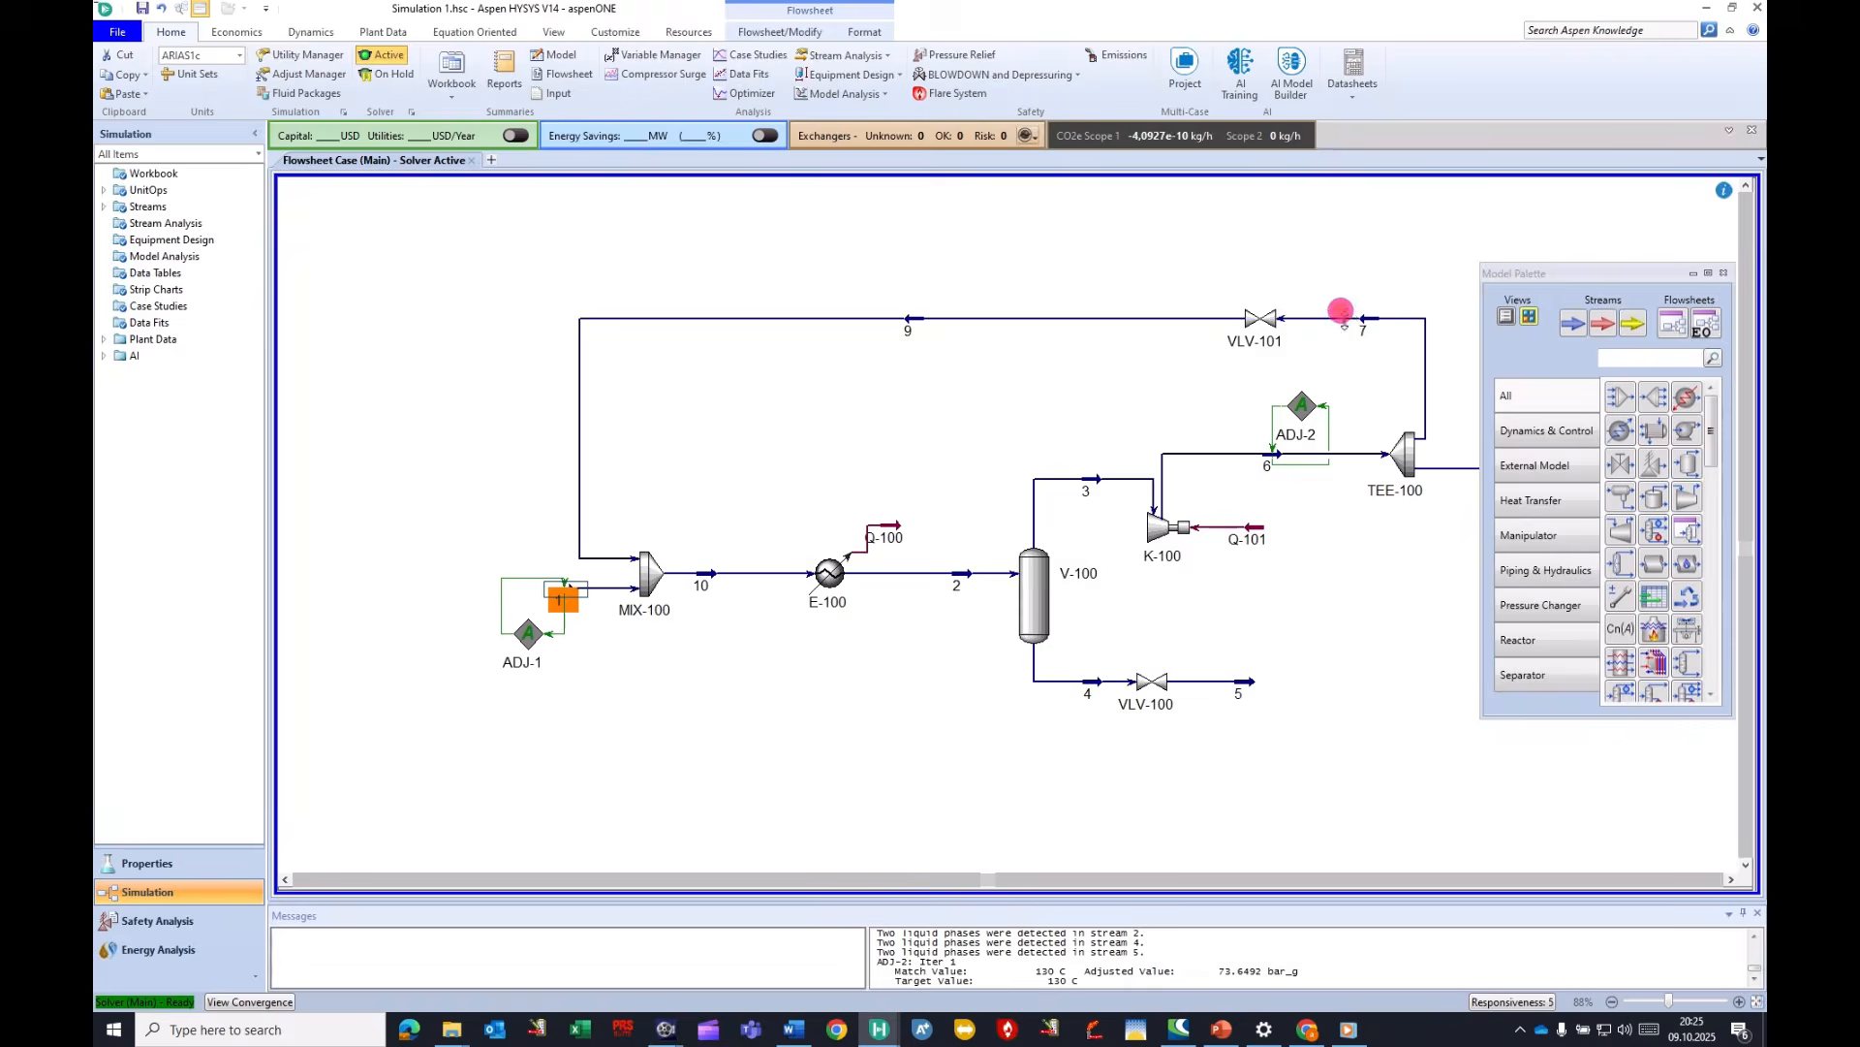
{"action": "left_click", "coordinate": [1374, 331]}
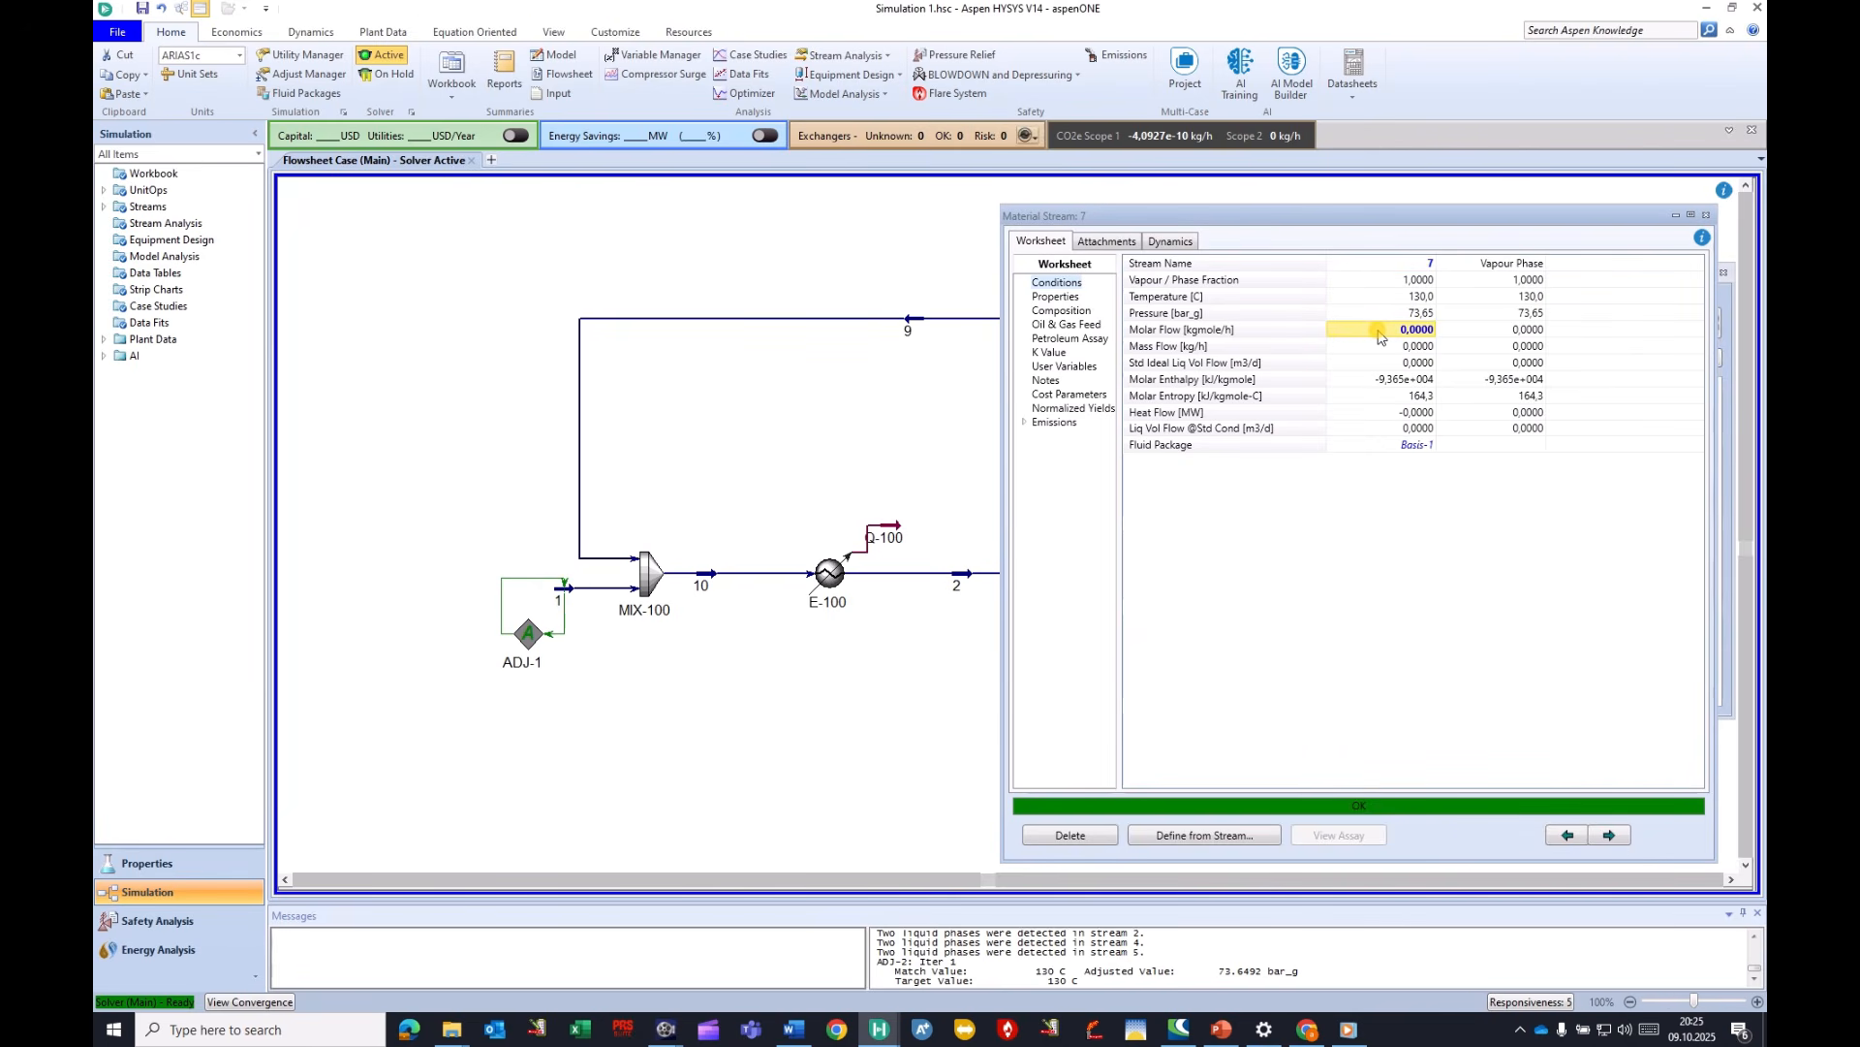
{"action": "type", "text": "10"}
{"action": "left_click", "coordinate": [1356, 347]}
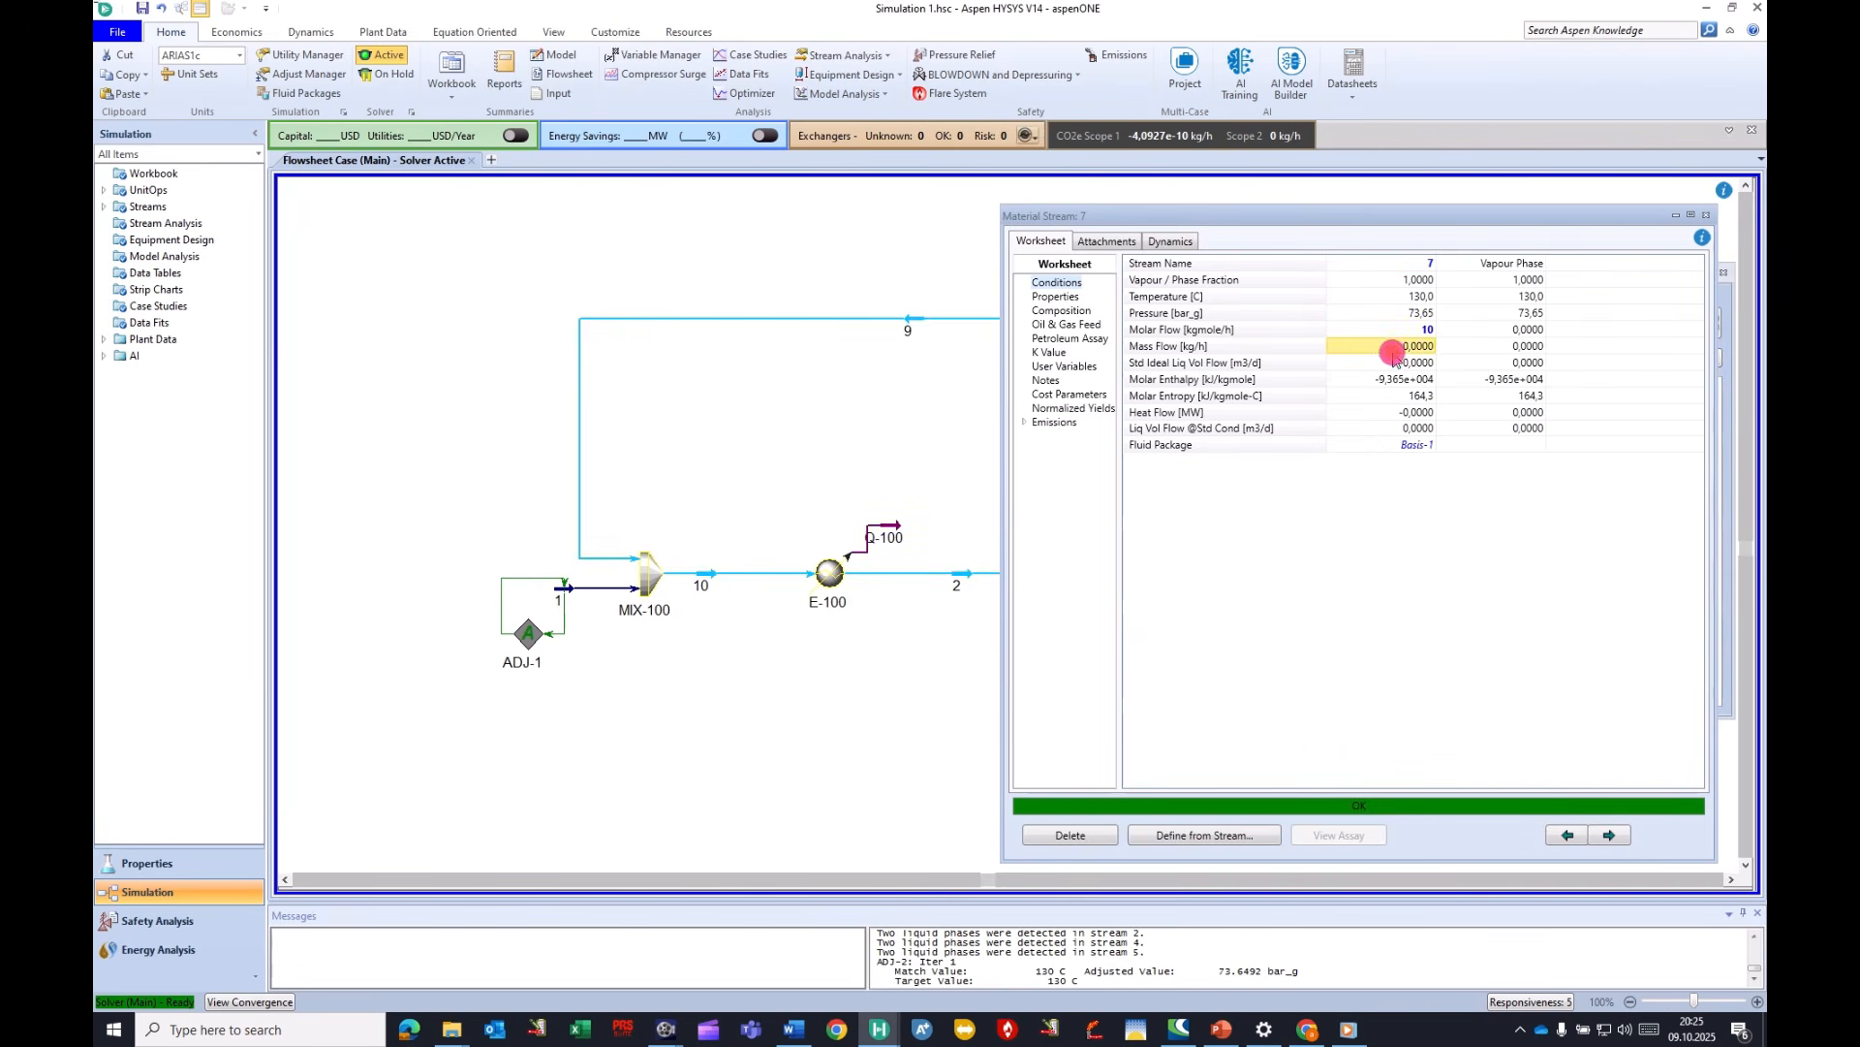
{"action": "left_click", "coordinate": [1705, 215]}
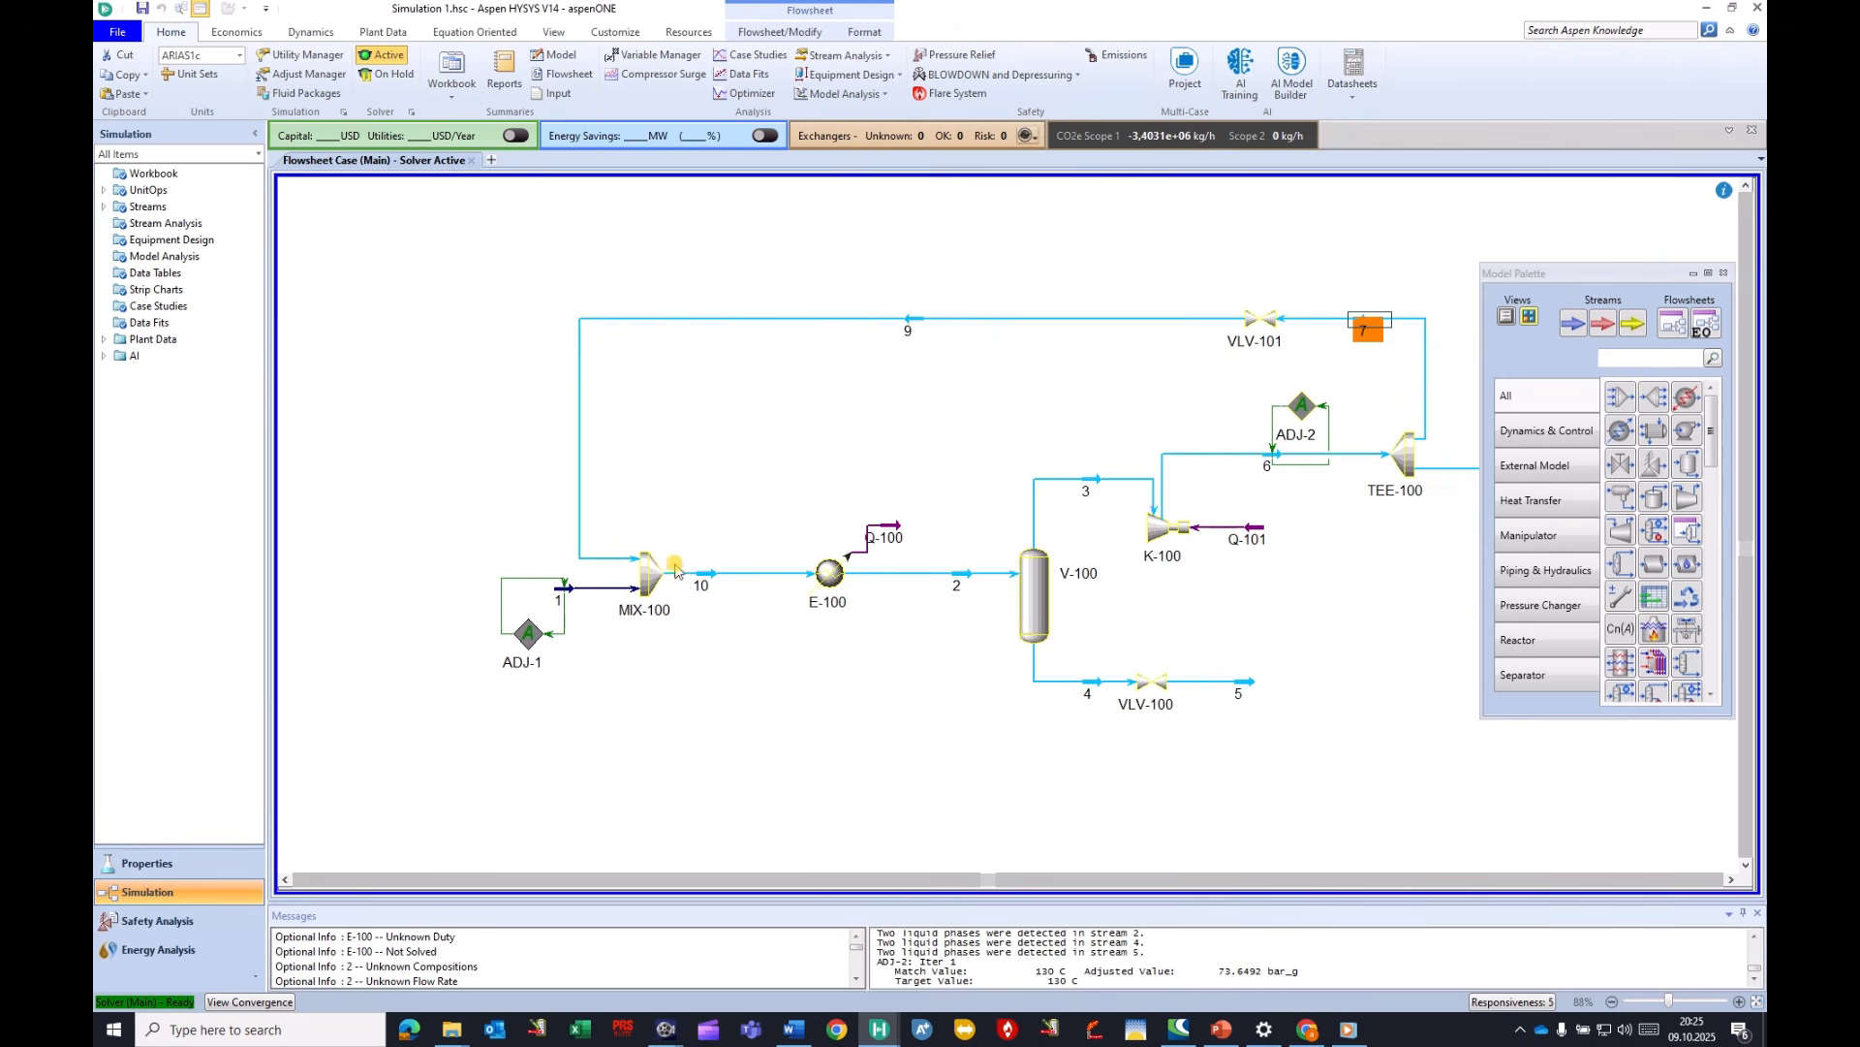
Shift MIX-100 and stream 10 away from the cooler, place a Recycle block above their line, and reroute stream 9 outward.
{"action": "left_click", "coordinate": [625, 579]}
{"action": "left_click", "coordinate": [710, 571]}
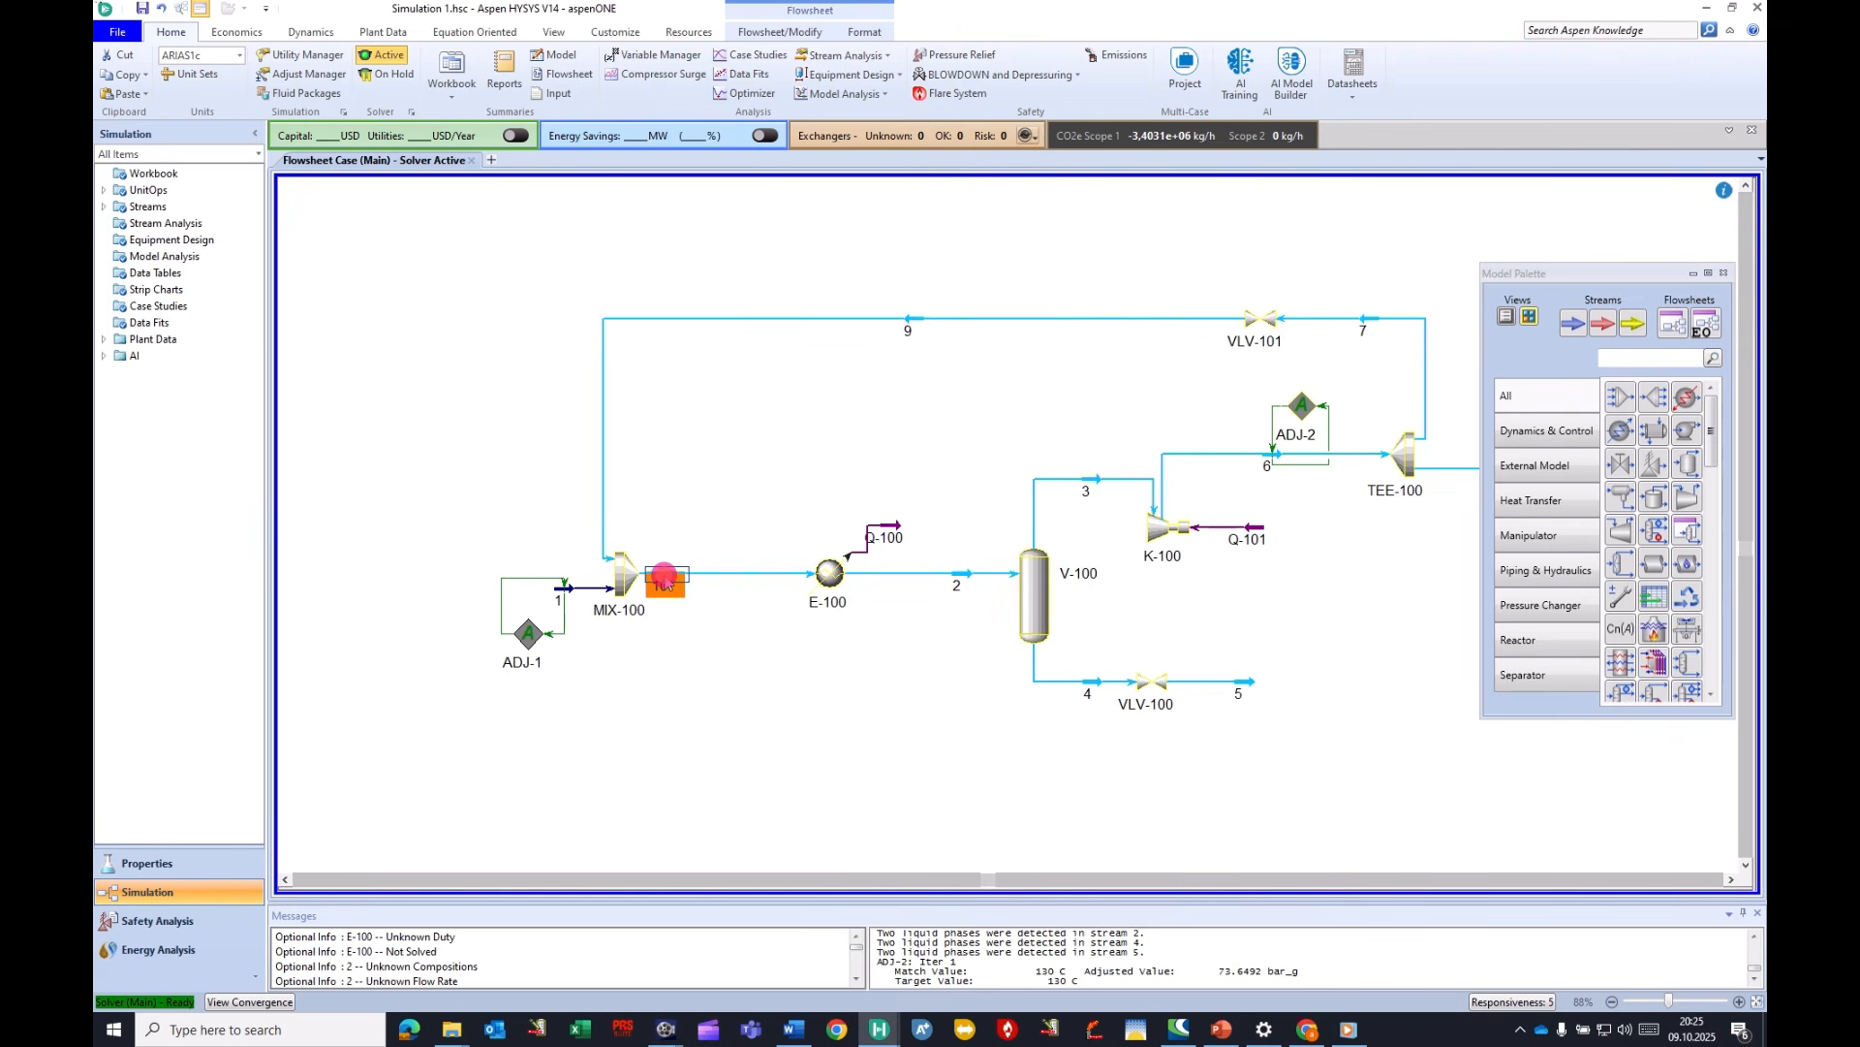
{"action": "left_click", "coordinate": [677, 581]}
{"action": "left_click", "coordinate": [1687, 596]}
{"action": "left_click", "coordinate": [722, 487]}
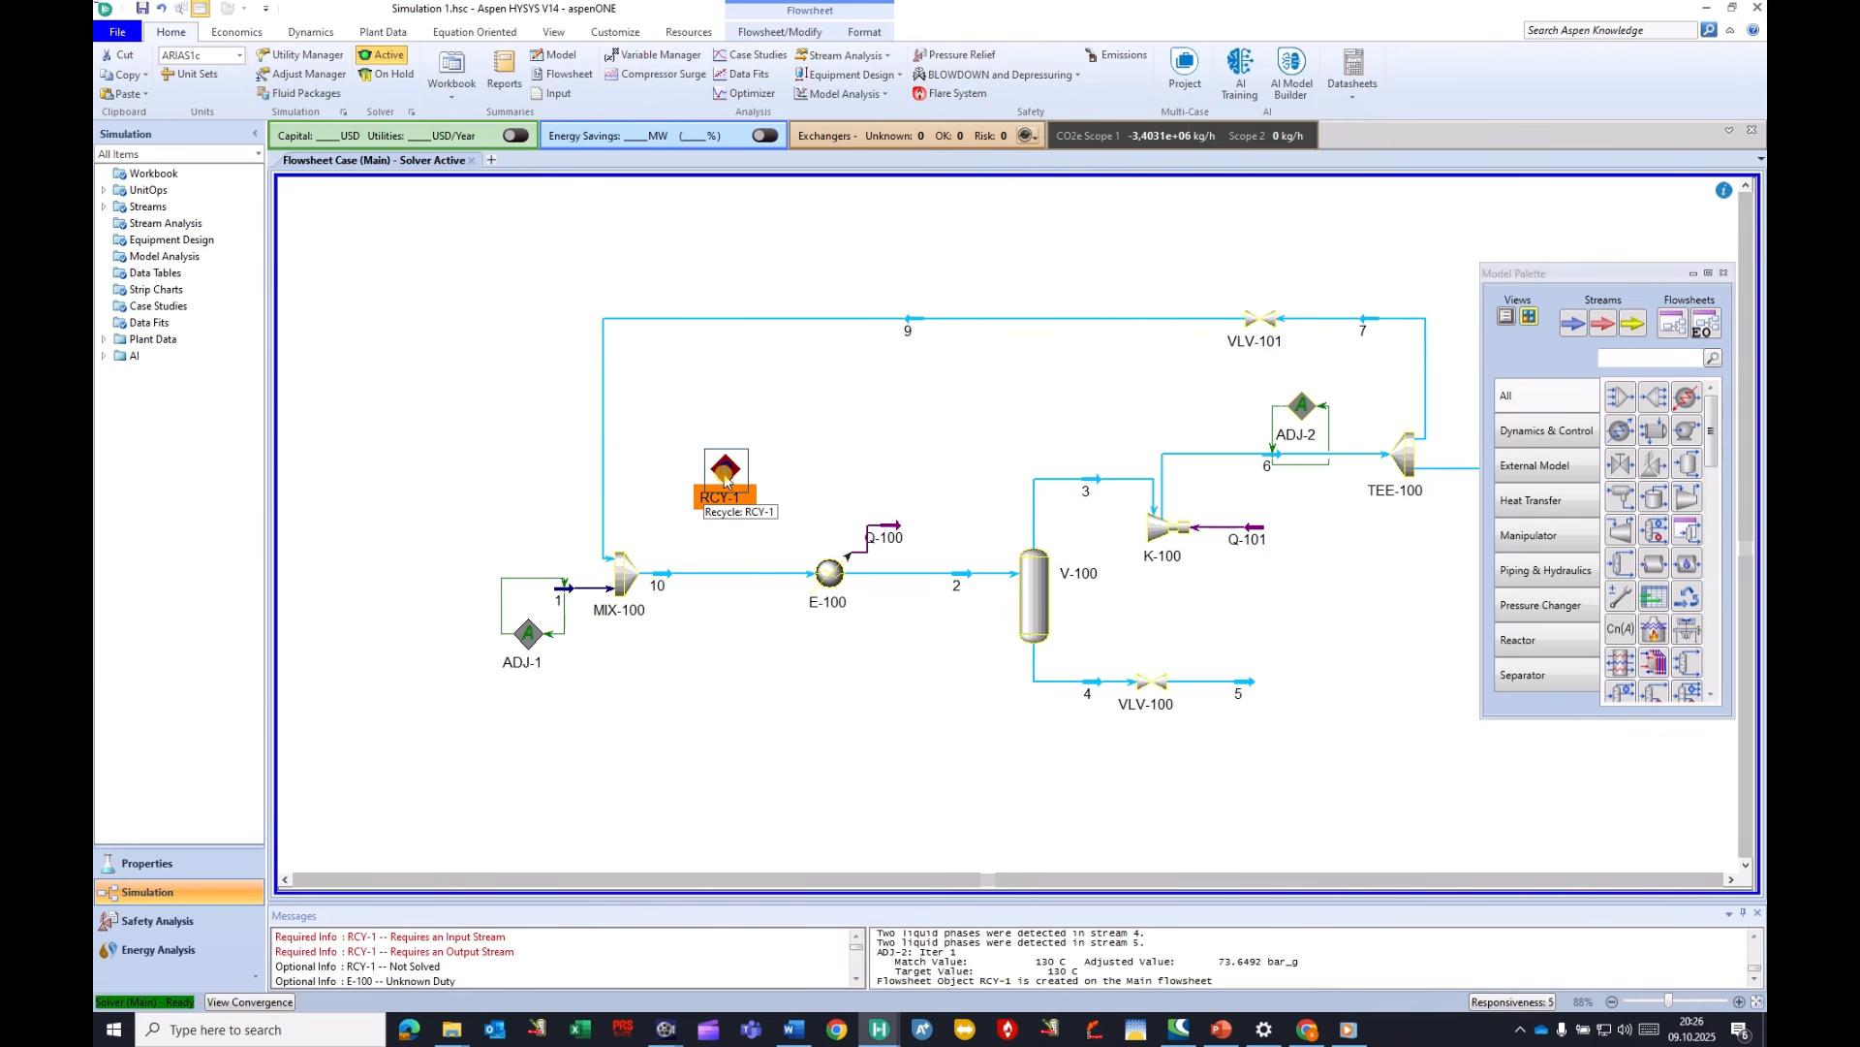
{"action": "left_click_drag", "start_coordinate": [604, 437], "coordinate": [571, 437]}
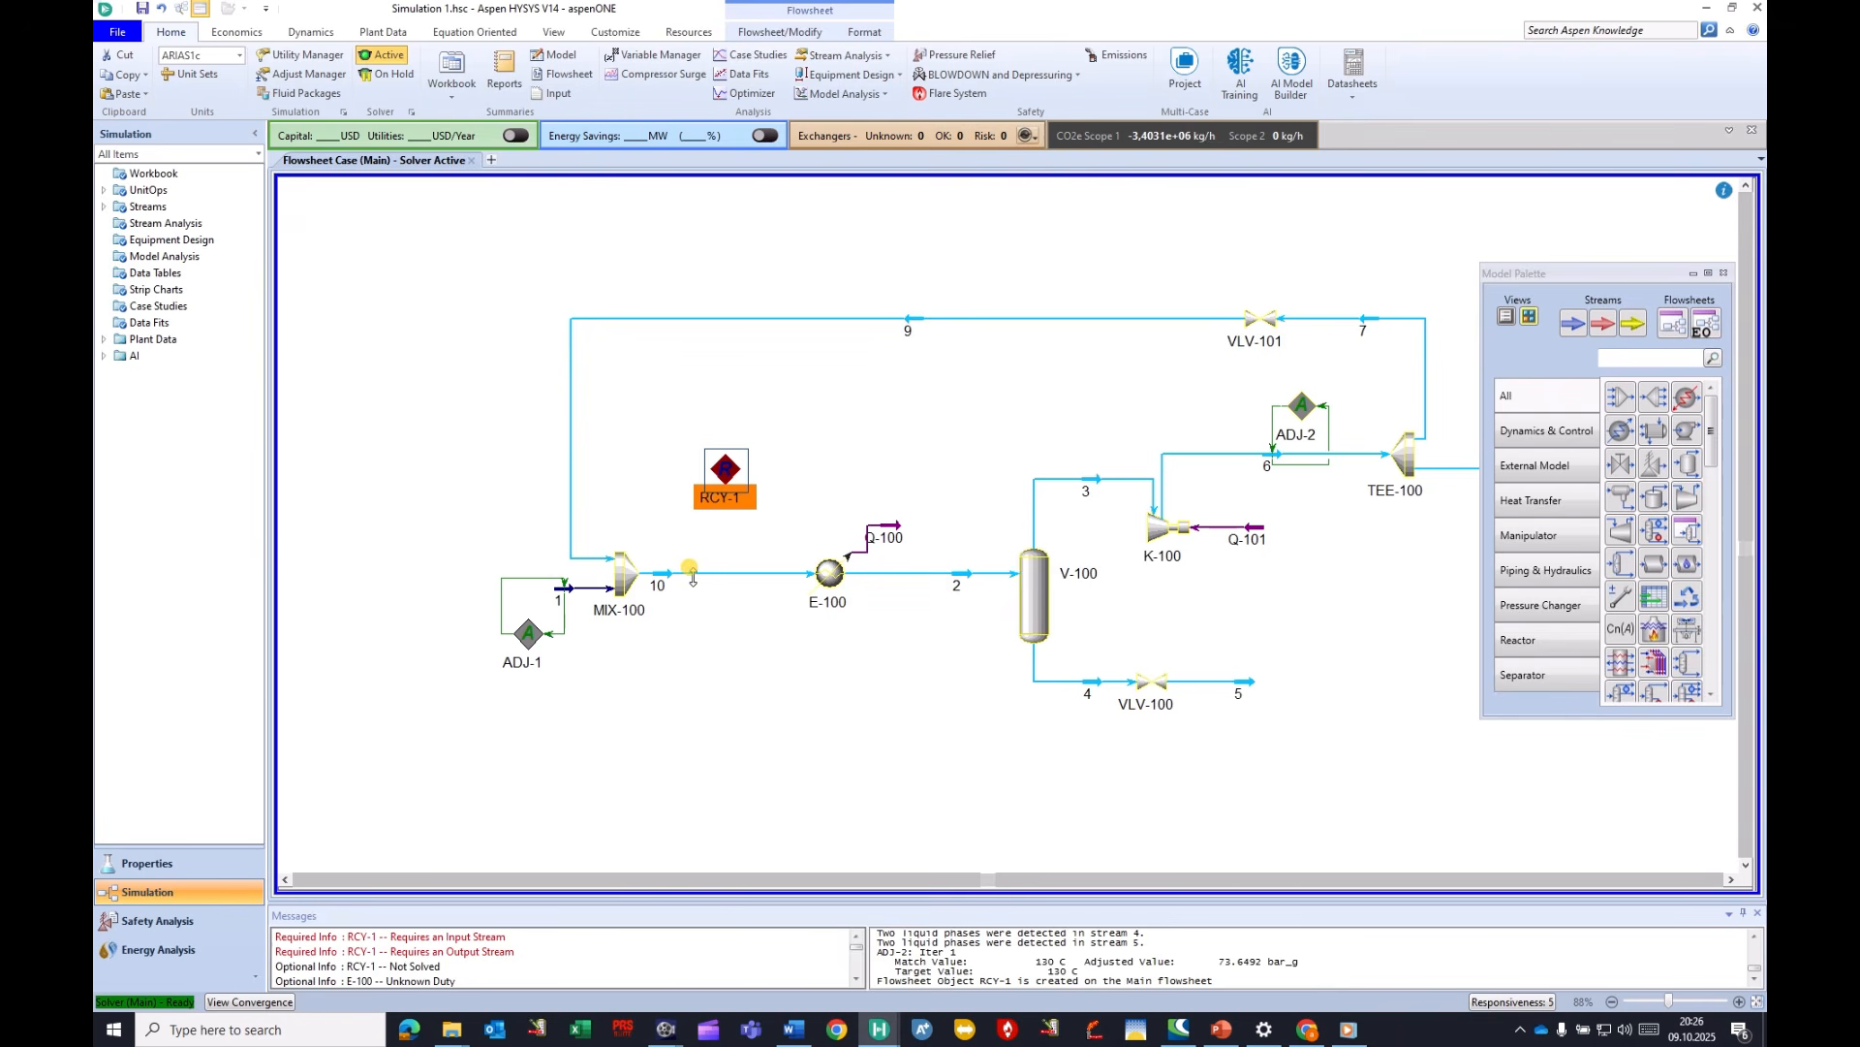
Break the connection between stream 9 and mixer MIX-100.
{"action": "mouse_move", "coordinate": [691, 576]}
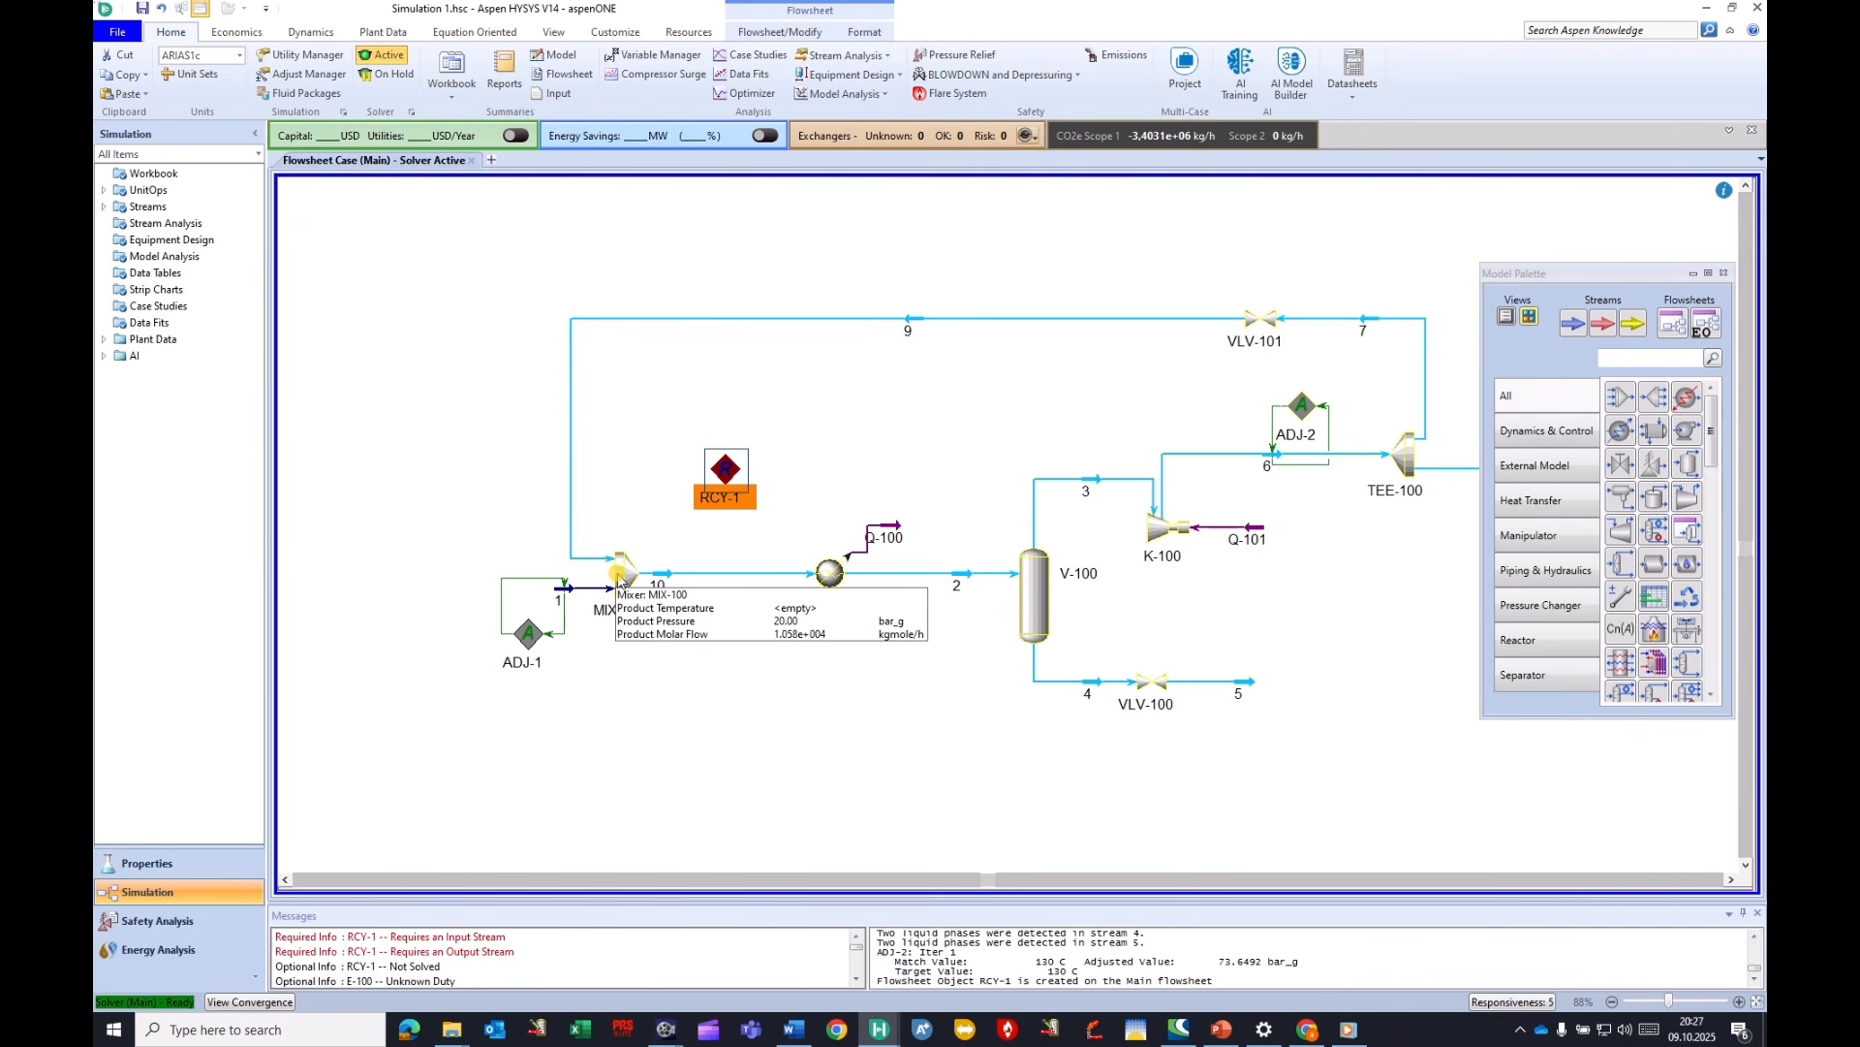
{"action": "right_click", "coordinate": [571, 456]}
{"action": "left_click", "coordinate": [574, 510]}
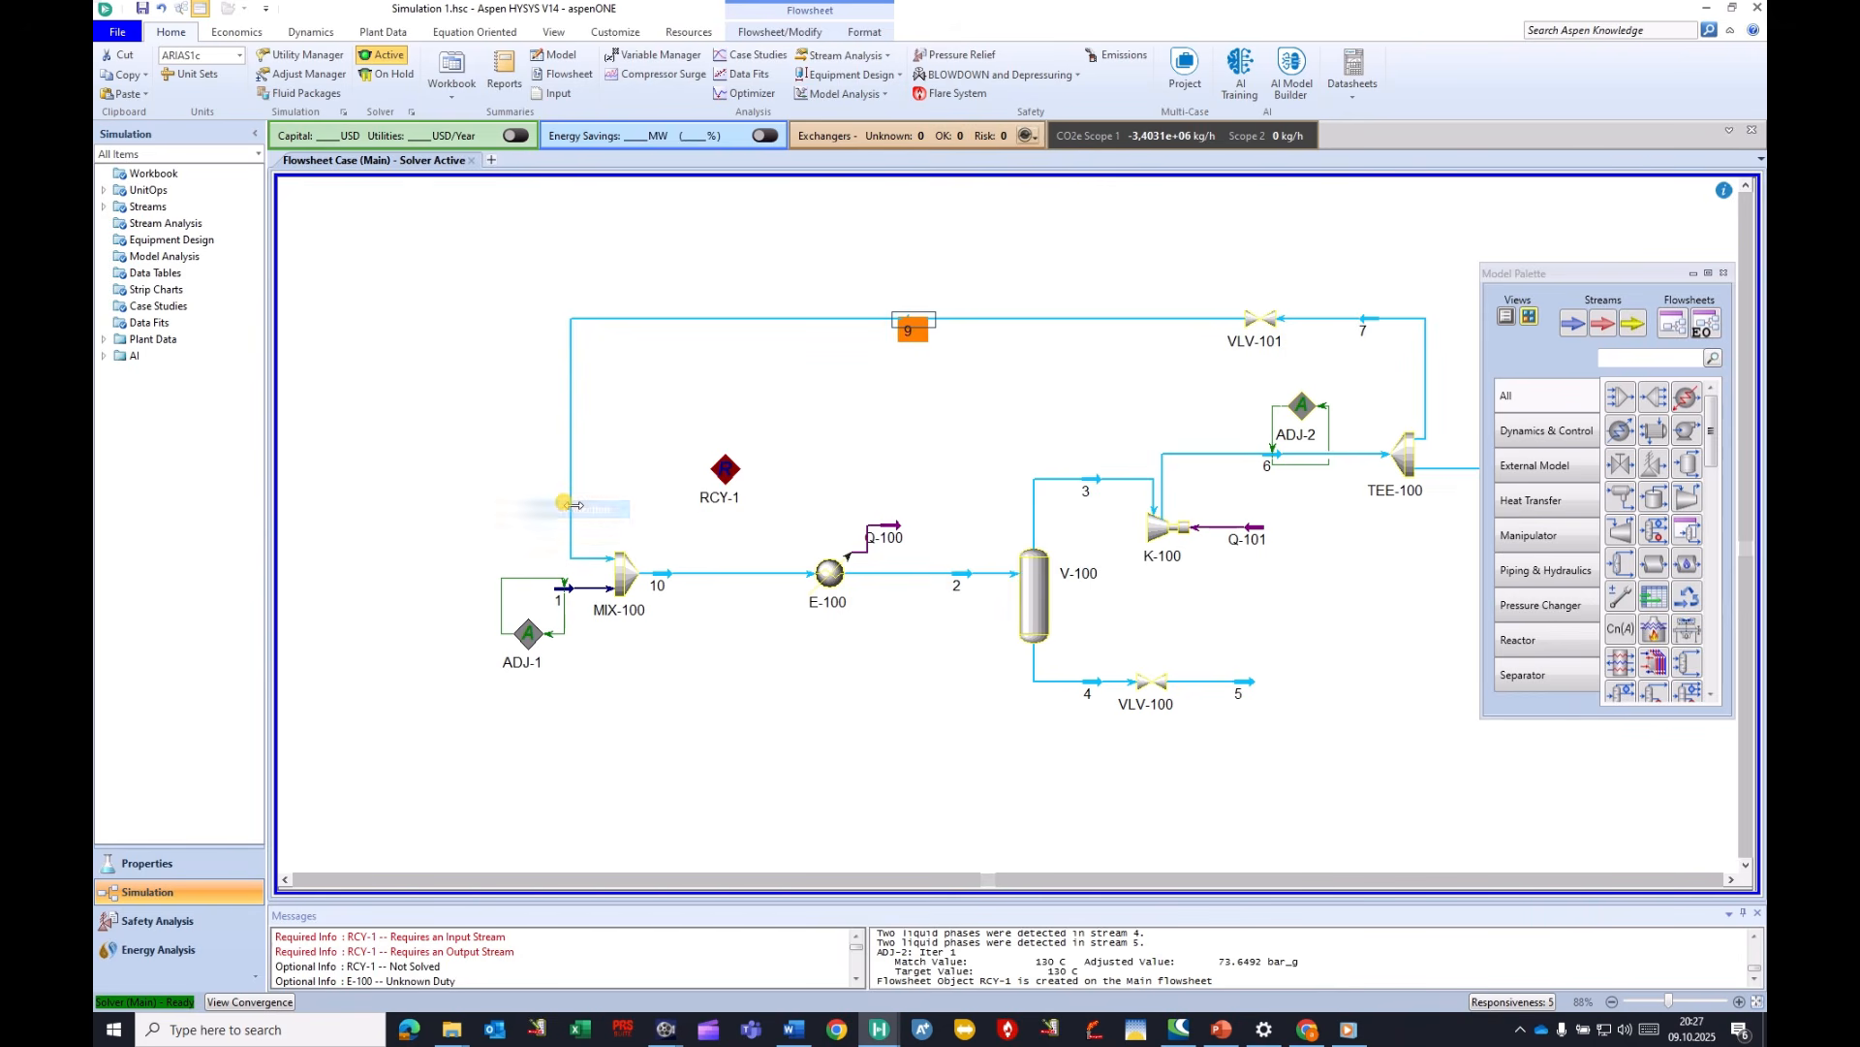
{"action": "right_click", "coordinate": [570, 494]}
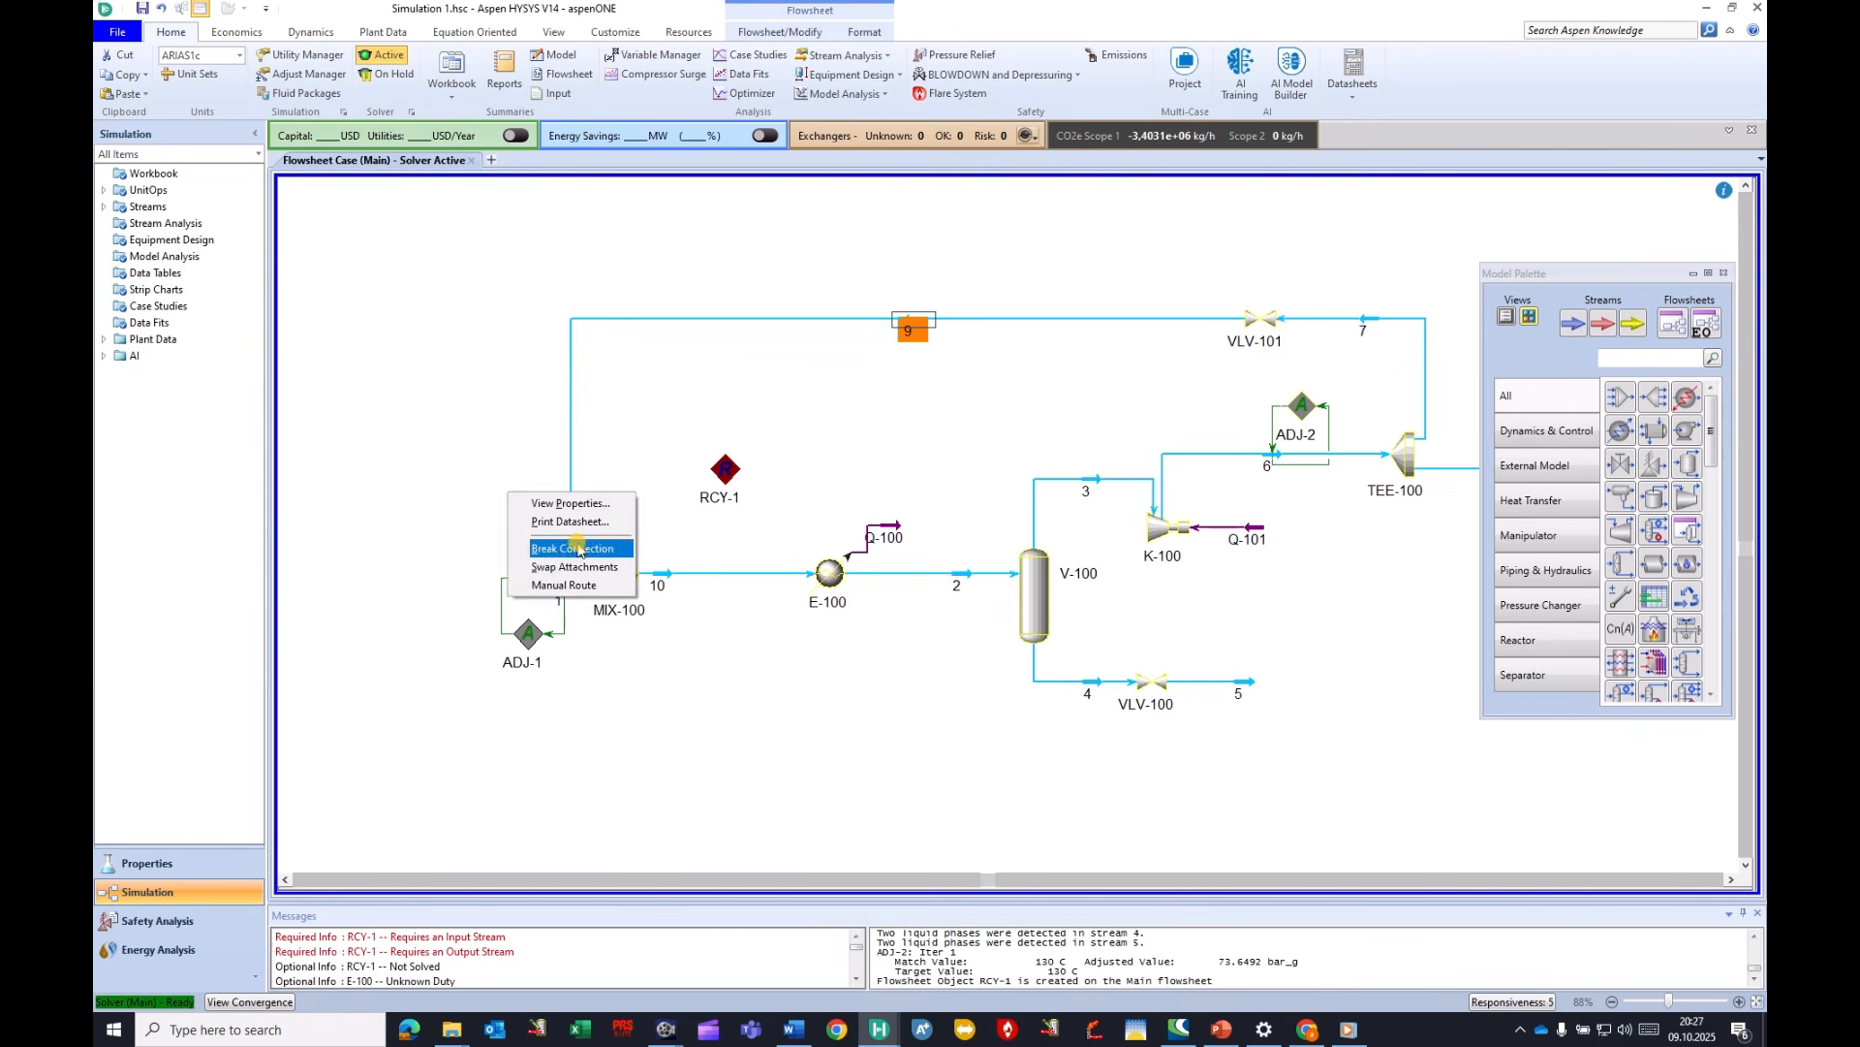
{"action": "left_click", "coordinate": [574, 549]}
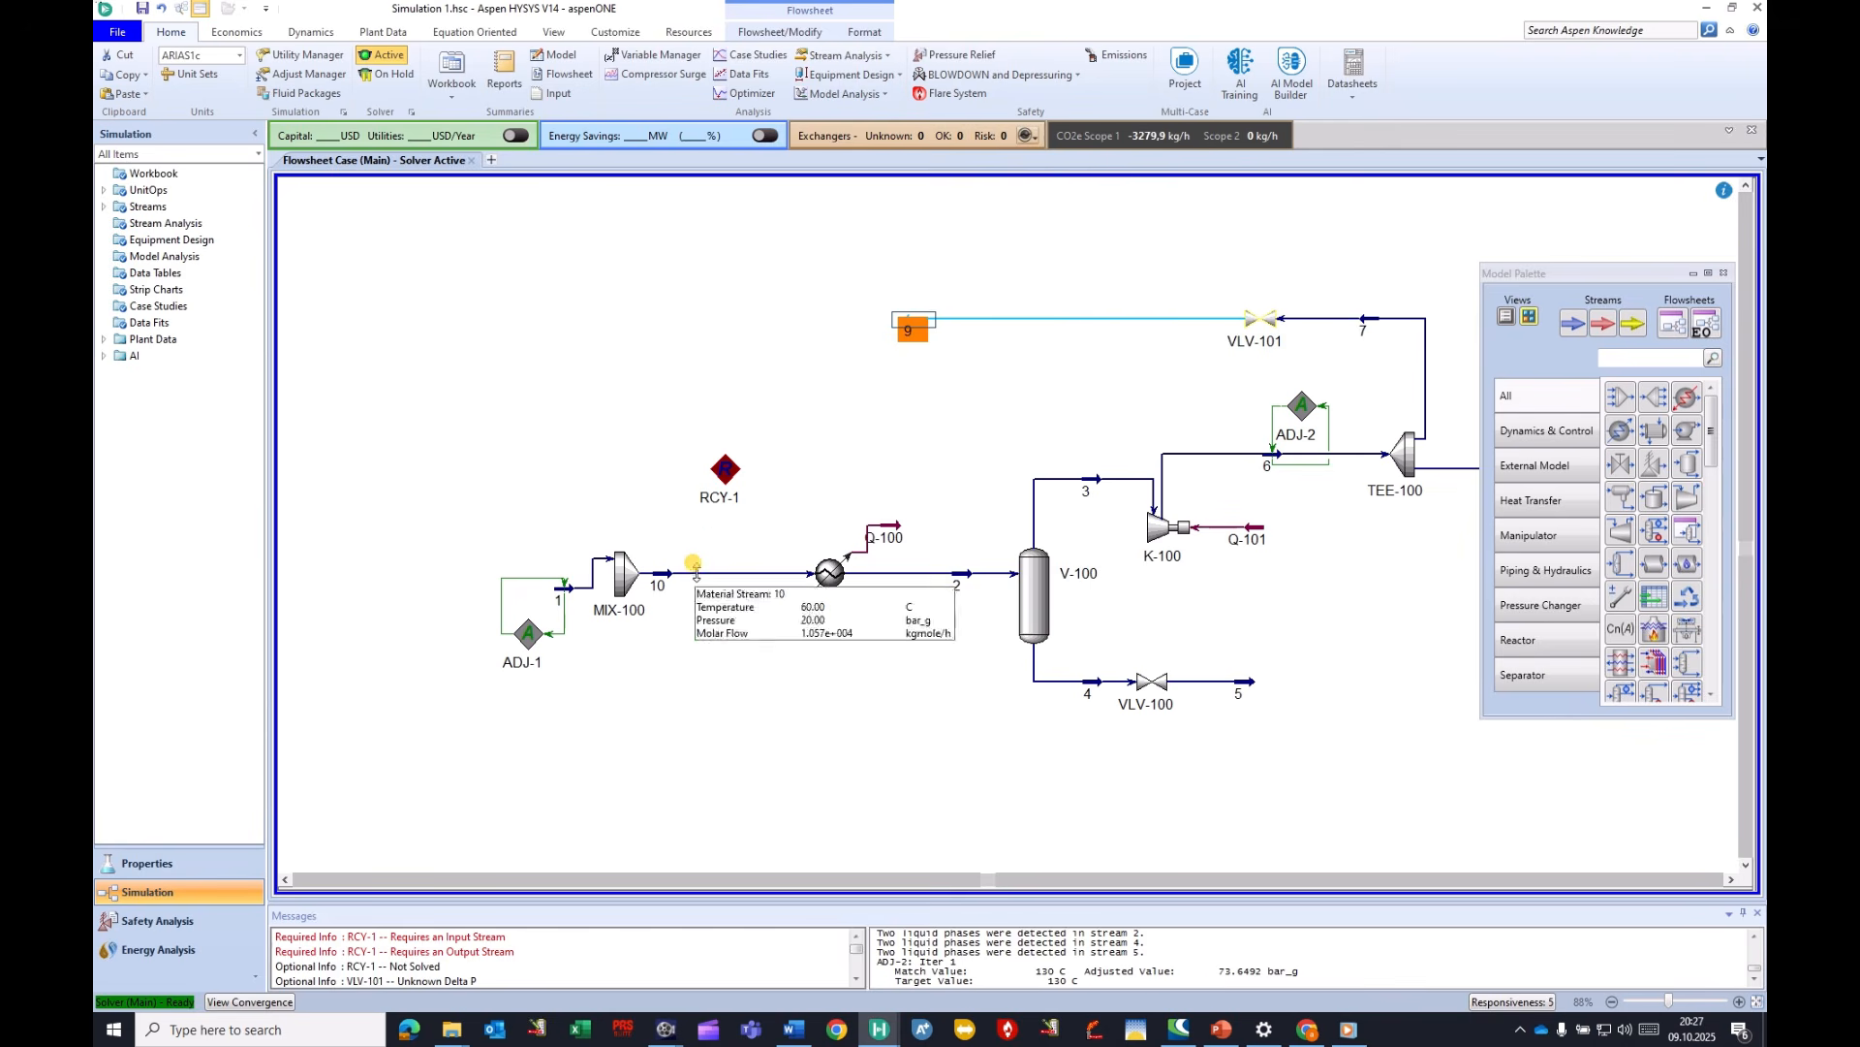
Disconnect stream 10 from cooler E-100 and insert RCY-1 in line between them, with a new outlet stream feeding the cooler.
{"action": "right_click", "coordinate": [640, 572]}
{"action": "left_click", "coordinate": [683, 614]}
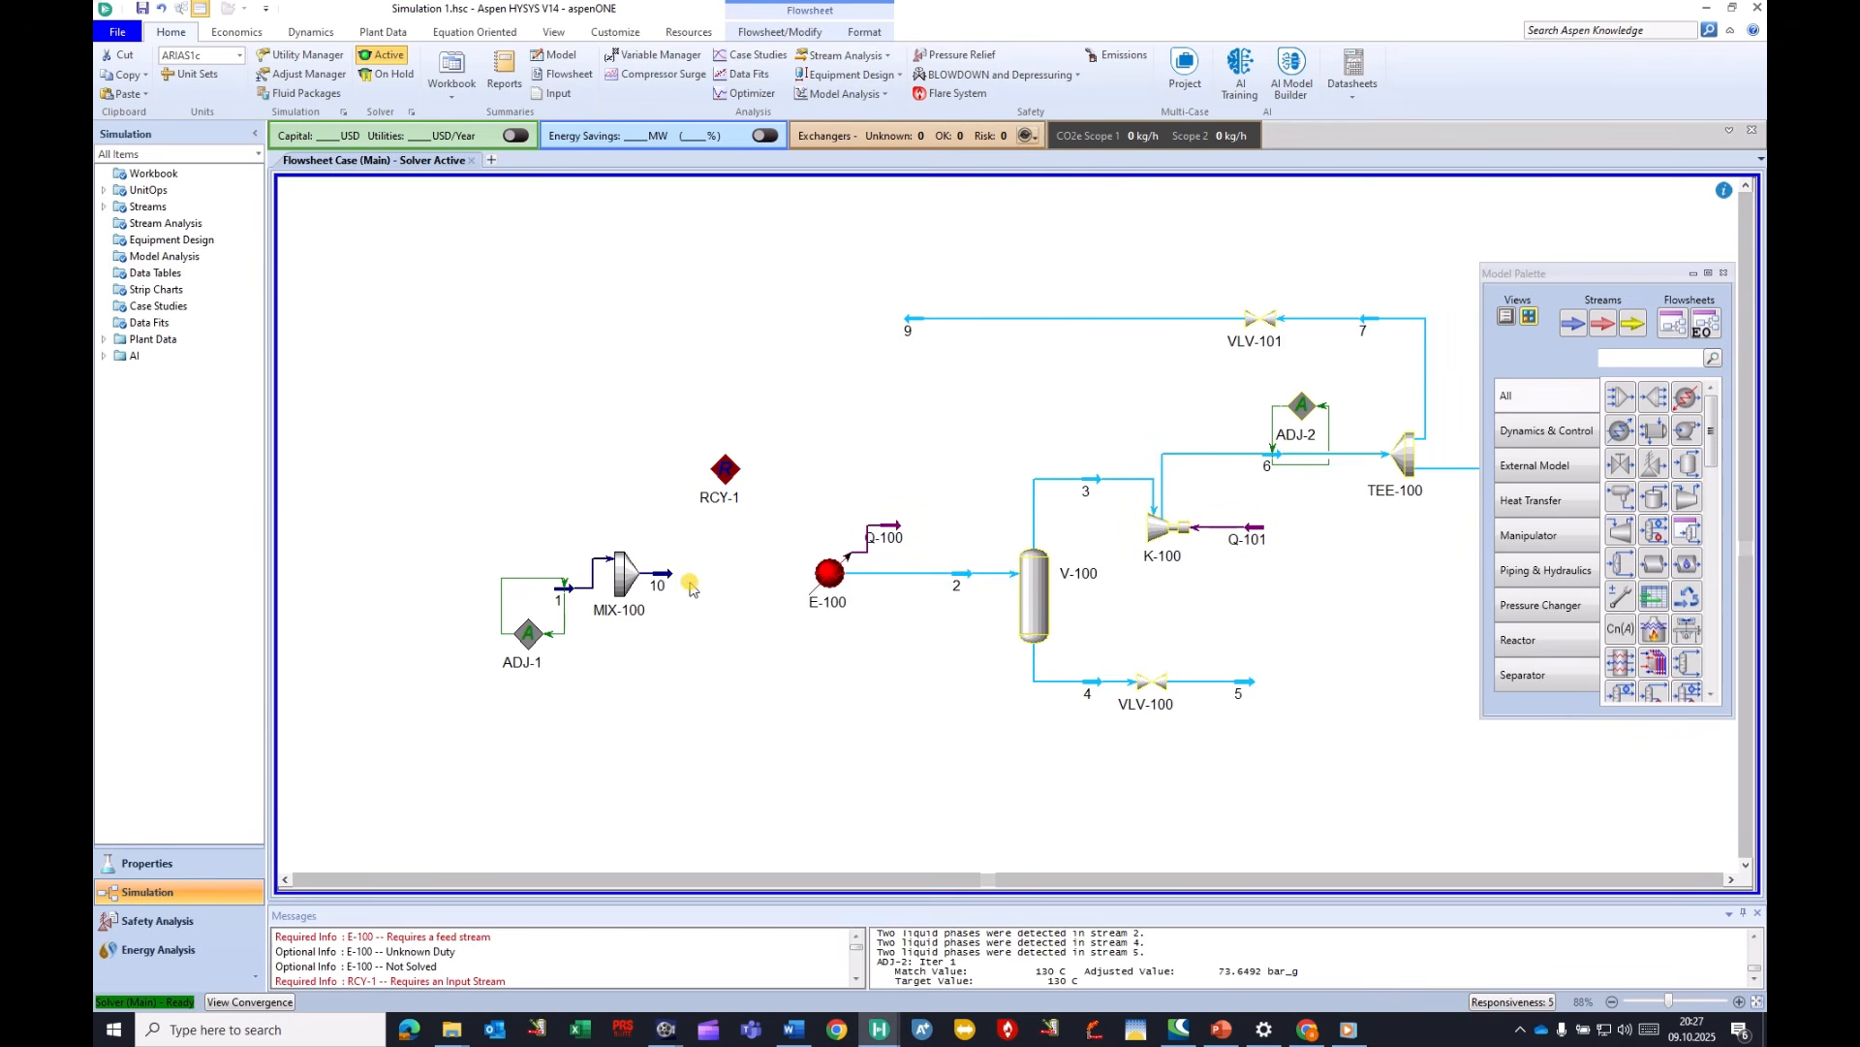
{"action": "left_click_drag", "start_coordinate": [669, 573], "coordinate": [819, 581]}
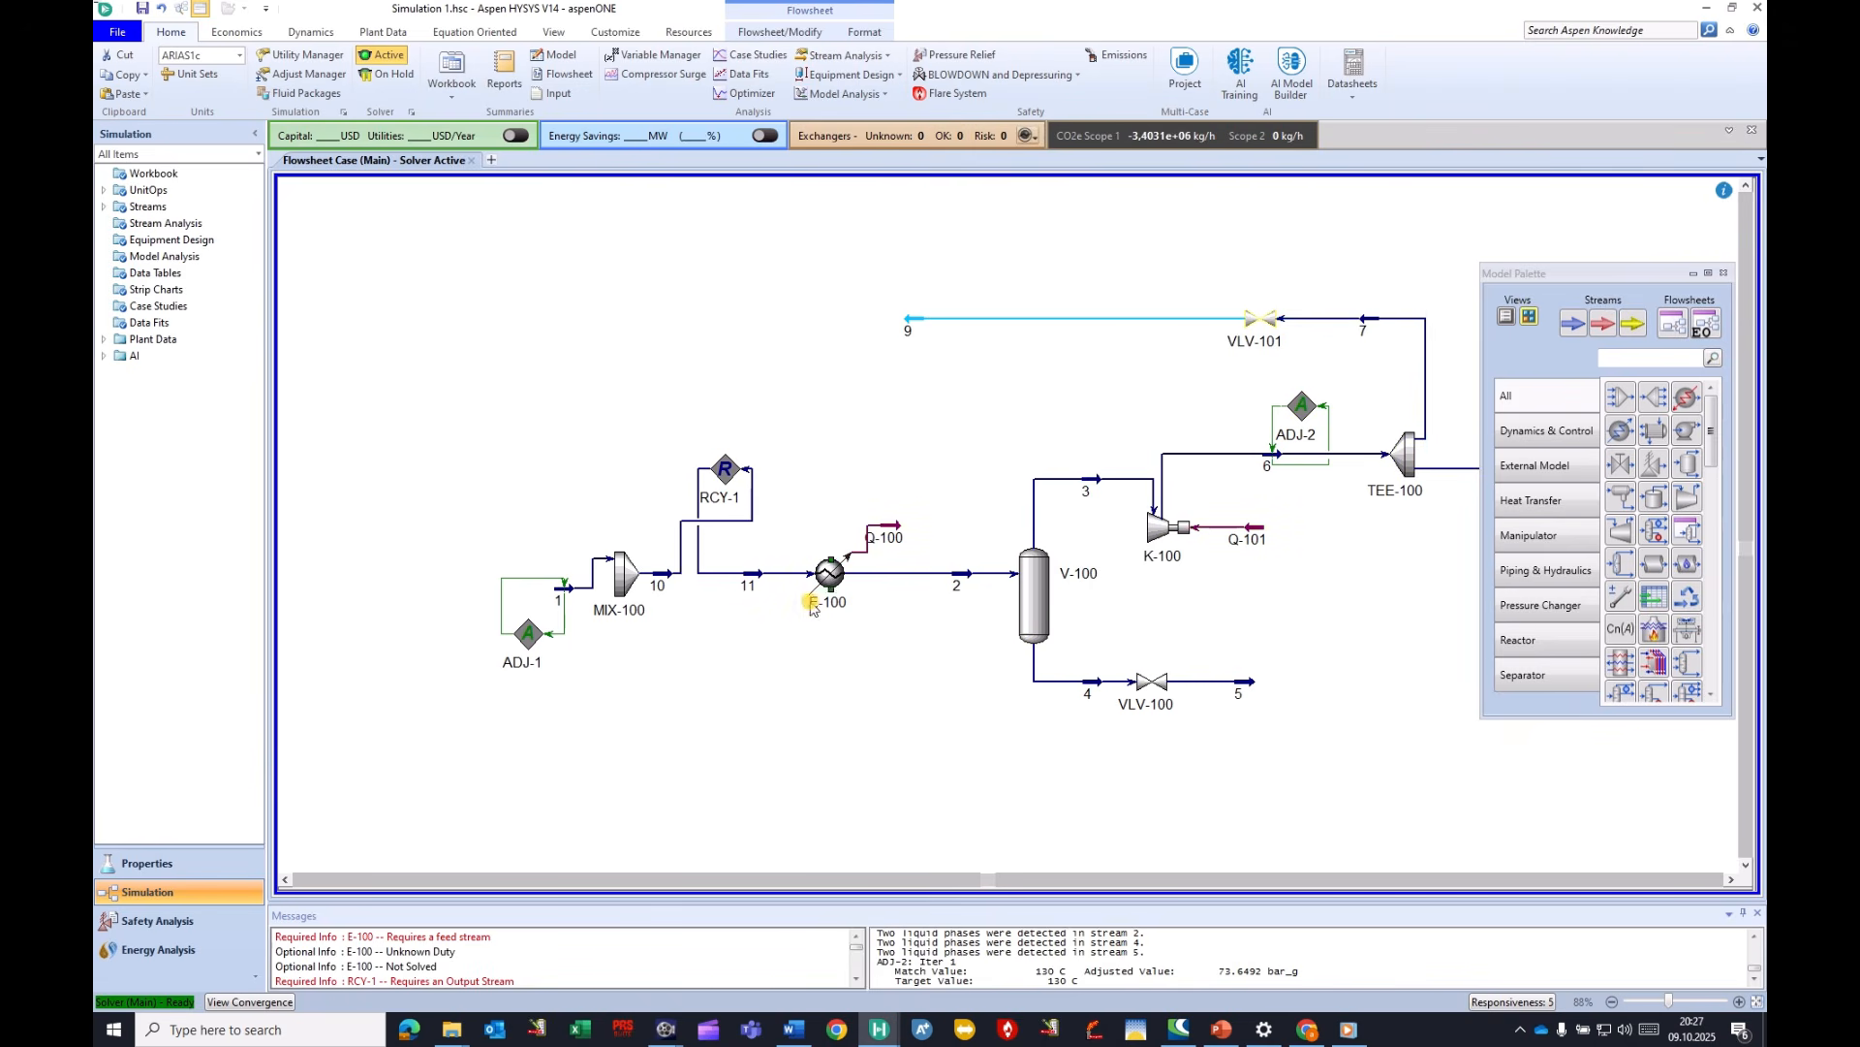
{"action": "left_click", "coordinate": [729, 471]}
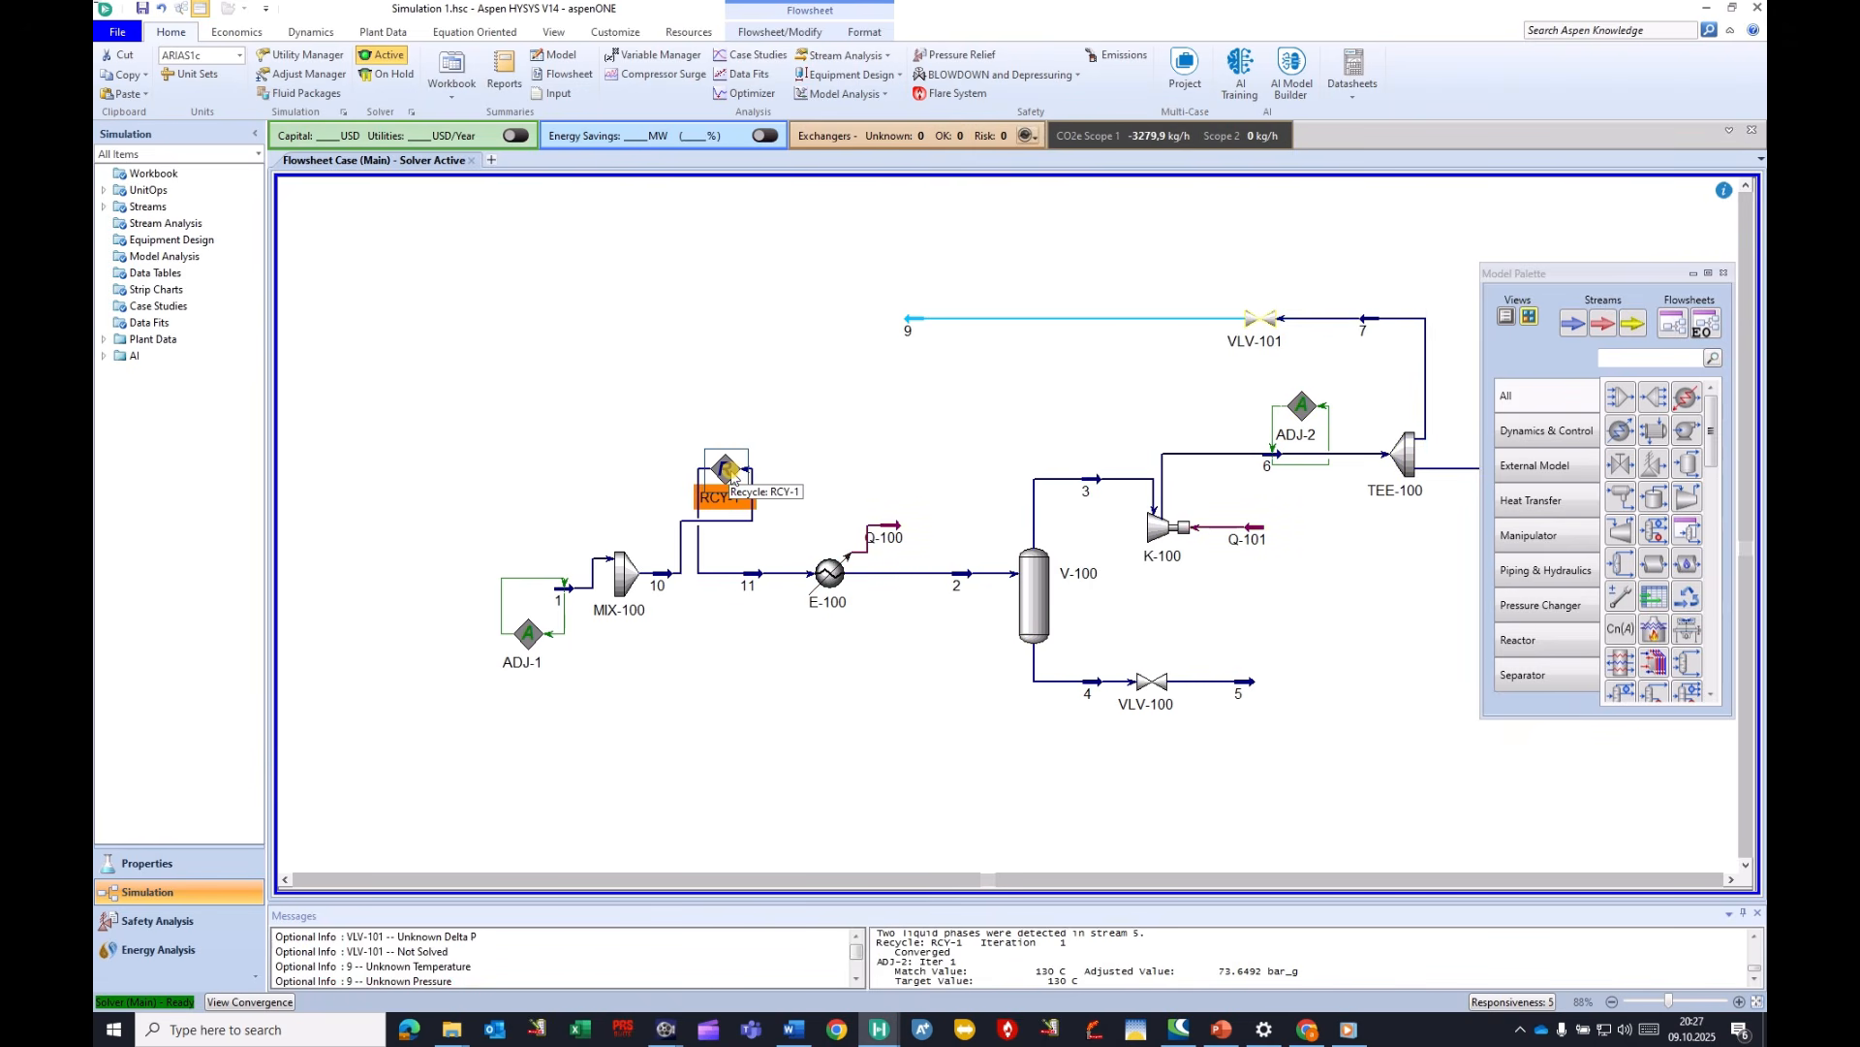
{"action": "left_click_drag", "start_coordinate": [731, 477], "coordinate": [744, 579]}
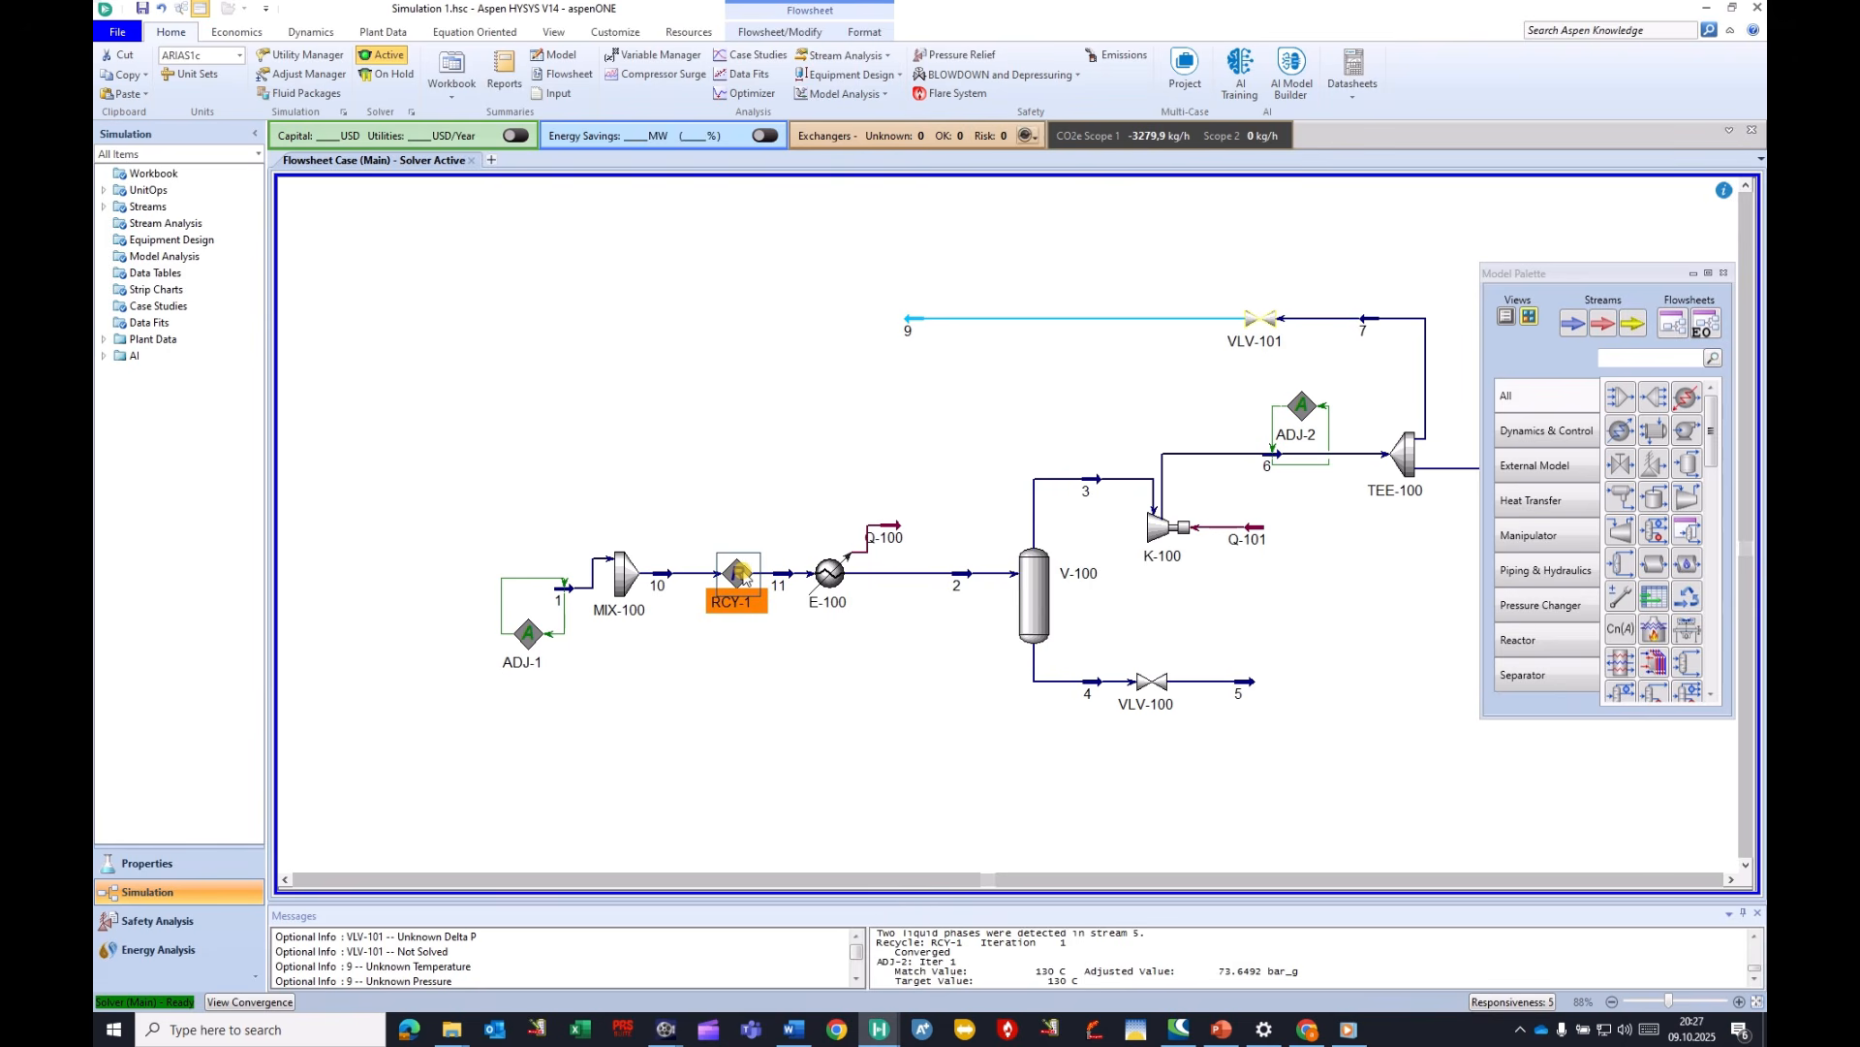
Reconnect stream 9 to mixer MIX-100 and tidy the positions of the mixer, stream 9's line, stream 1 and ADJ-1.
{"action": "left_click", "coordinate": [892, 336]}
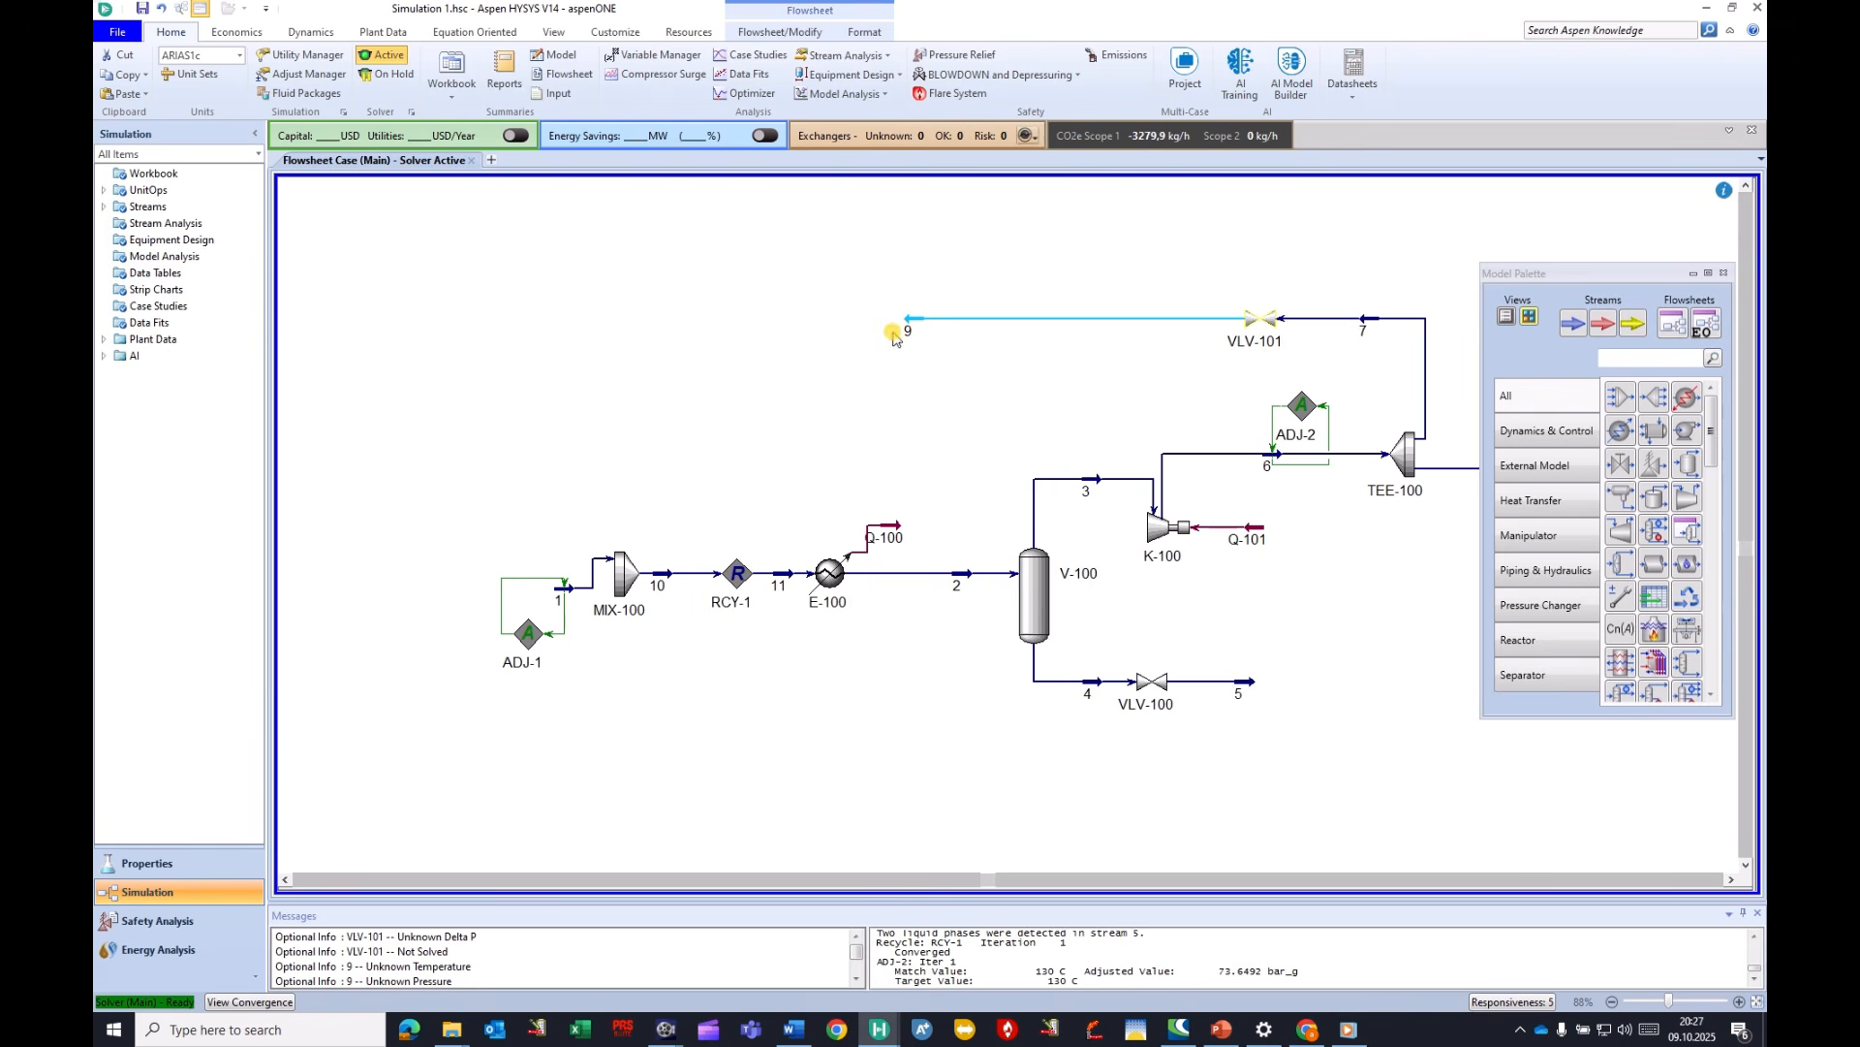
{"action": "left_click_drag", "start_coordinate": [902, 323], "coordinate": [609, 579]}
{"action": "left_click_drag", "start_coordinate": [588, 482], "coordinate": [571, 475]}
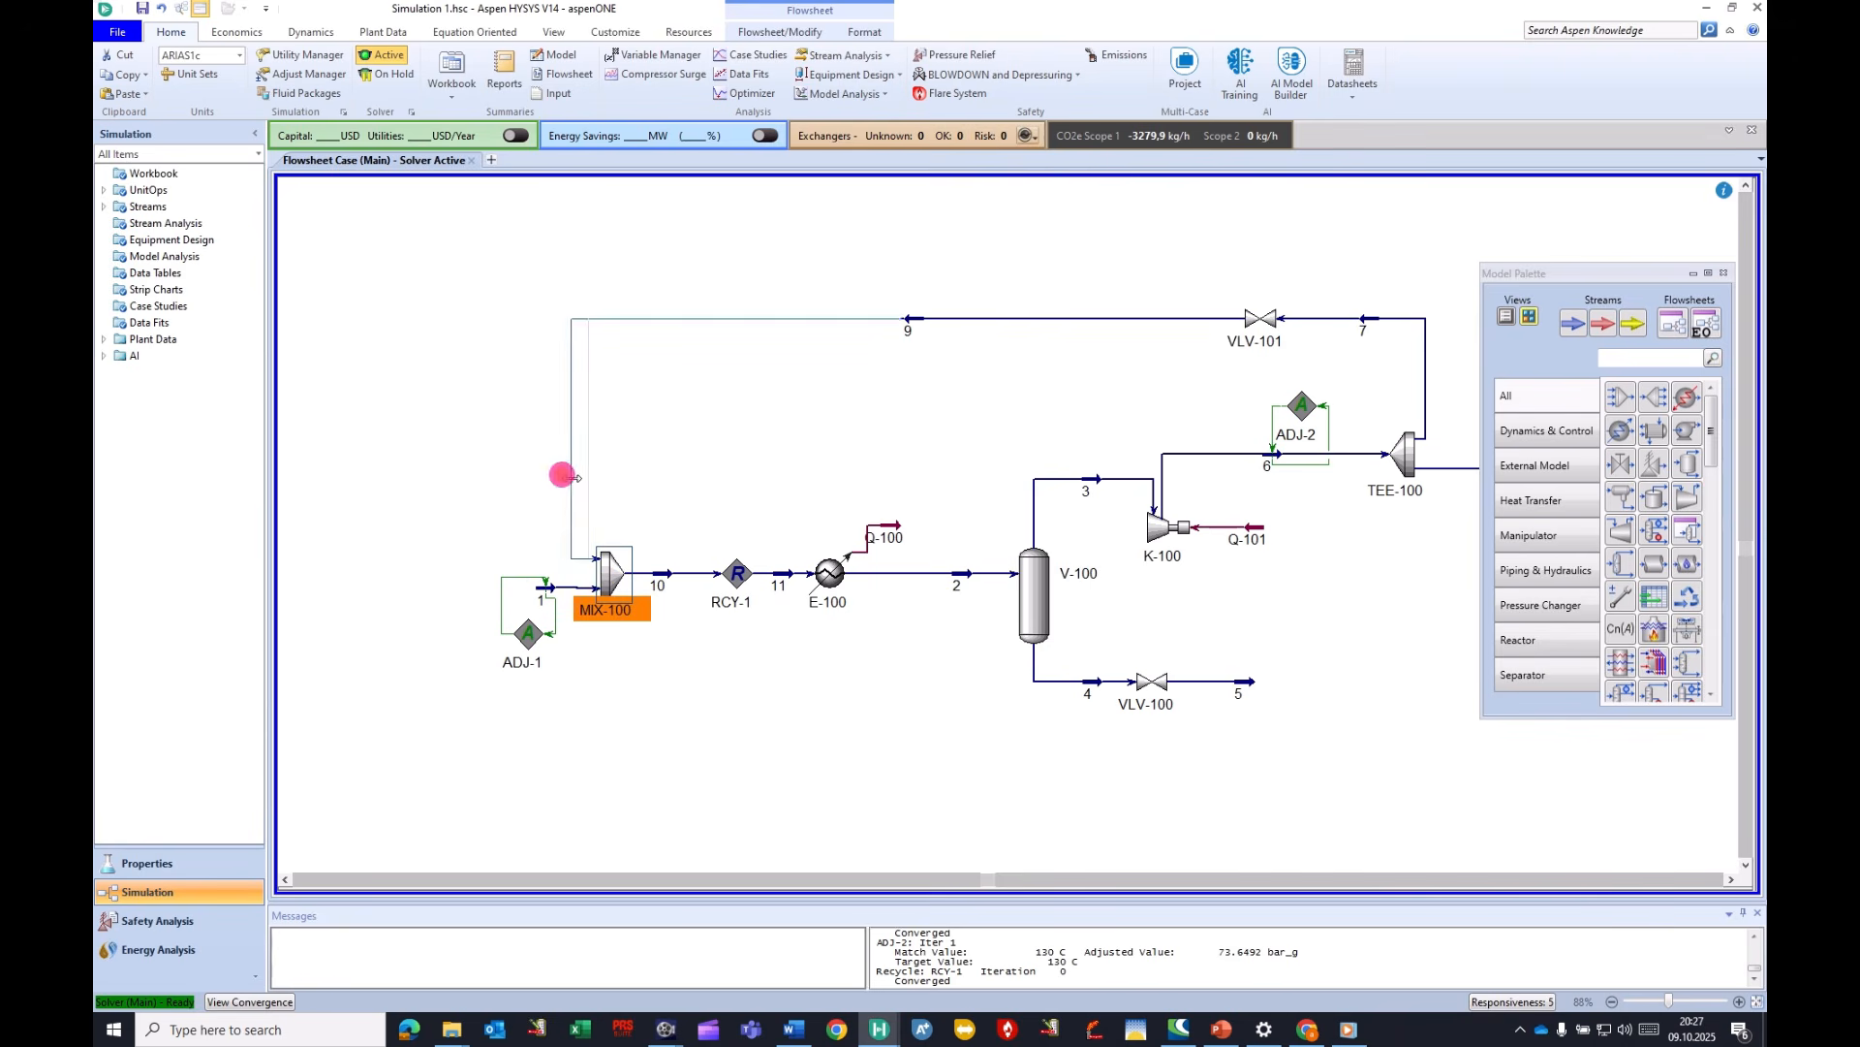
{"action": "left_click", "coordinate": [545, 589]}
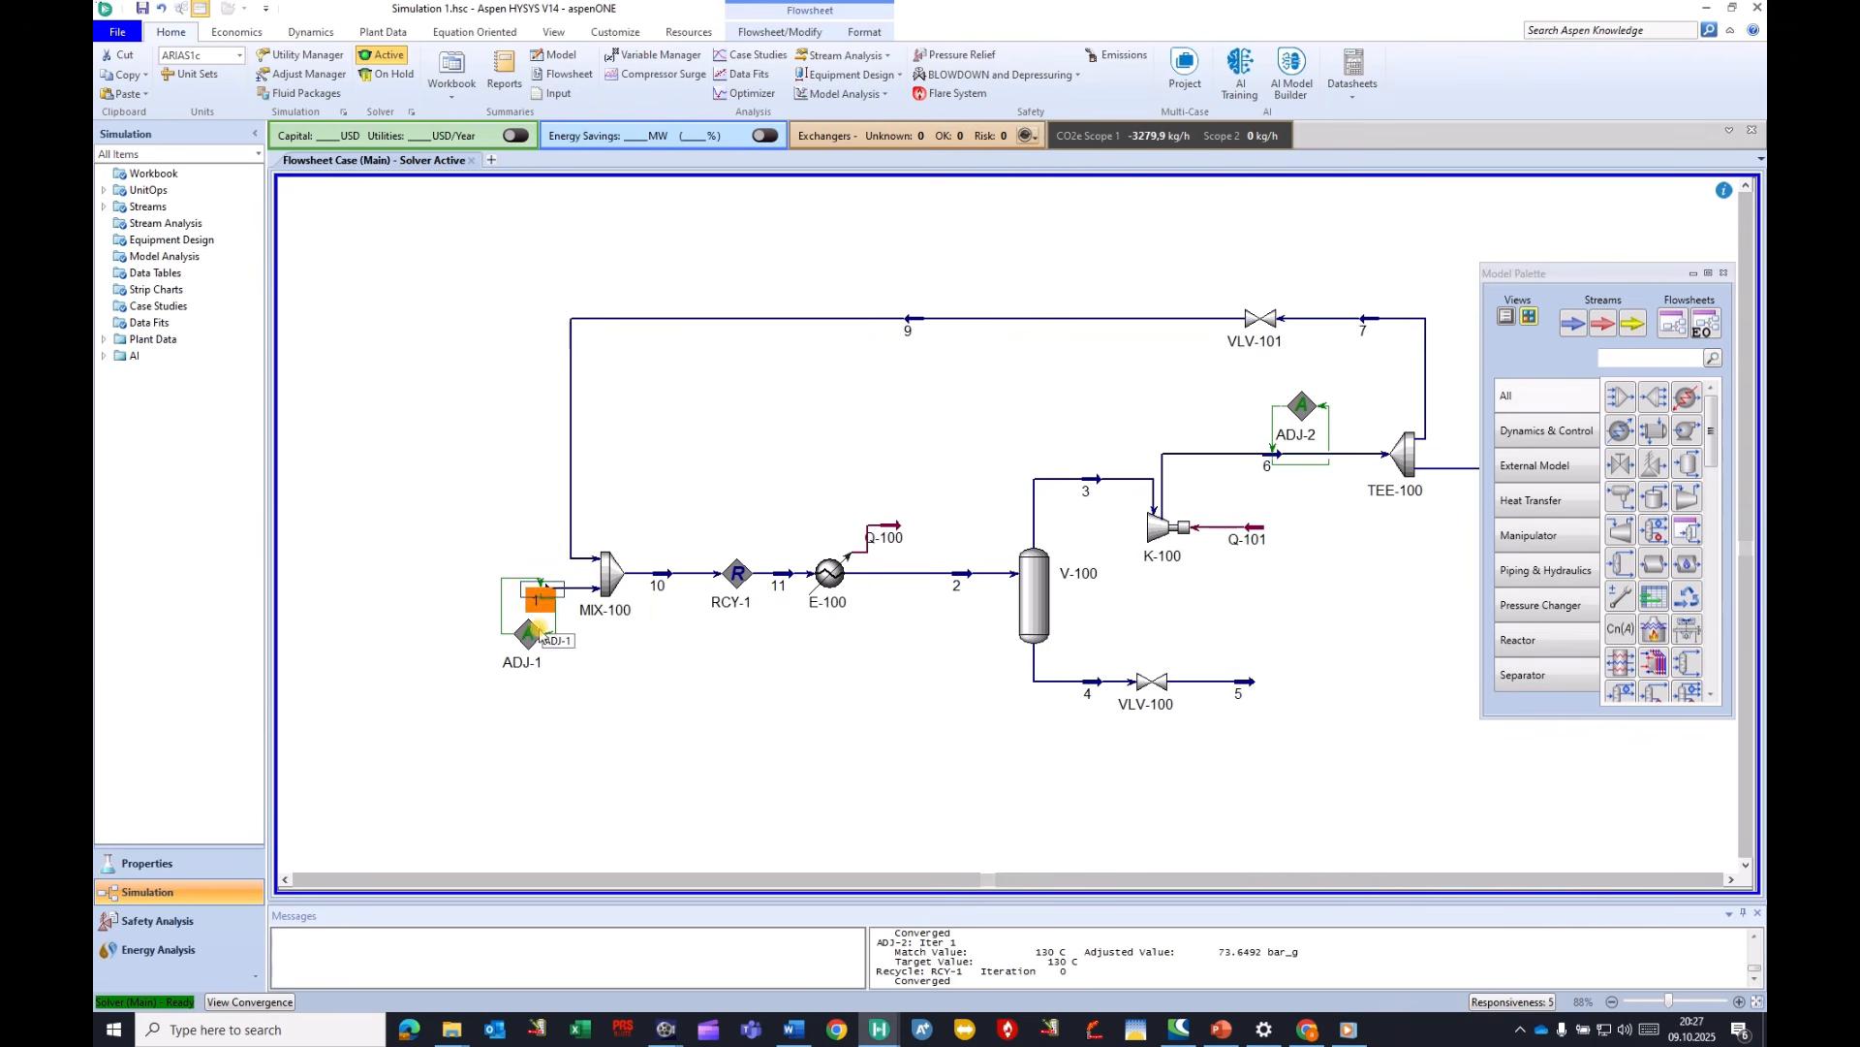
{"action": "left_click_drag", "start_coordinate": [530, 635], "coordinate": [515, 637]}
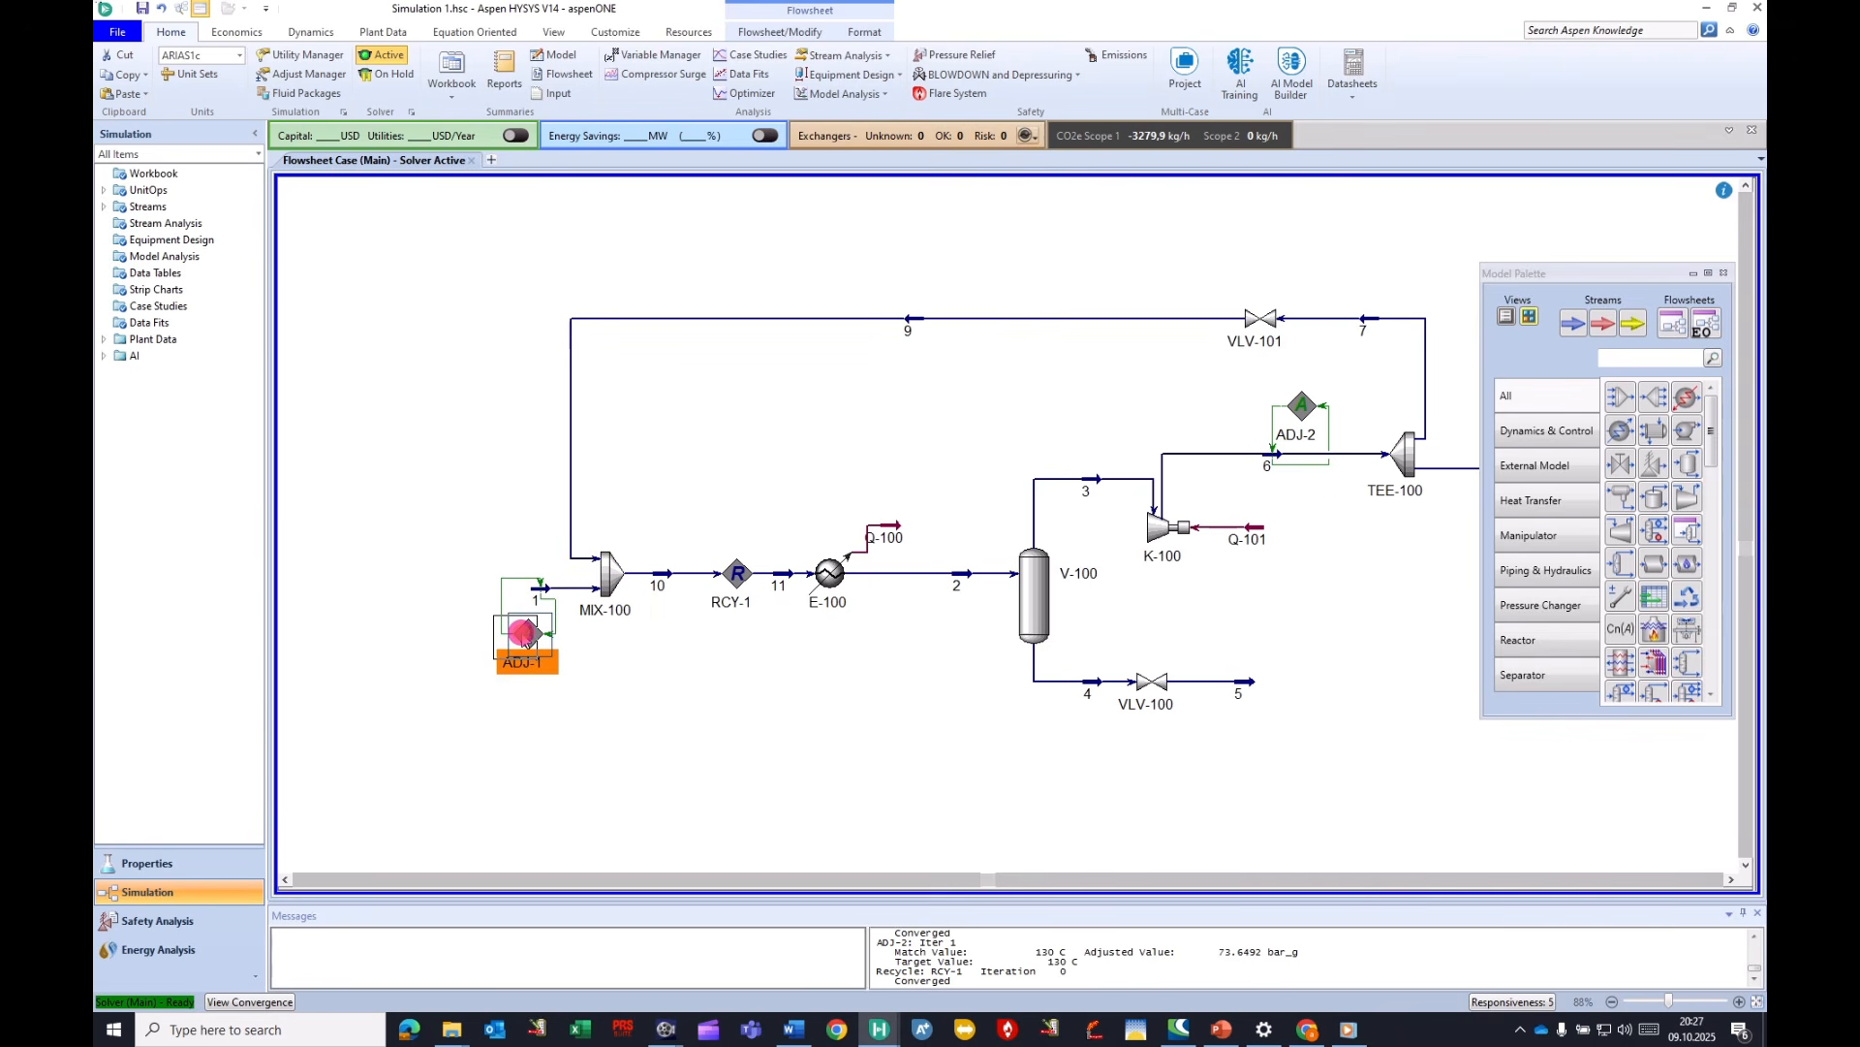
Try molar flows of 100 and then 500 kgmole/h for stream 7.
{"action": "double_click", "coordinate": [1369, 319]}
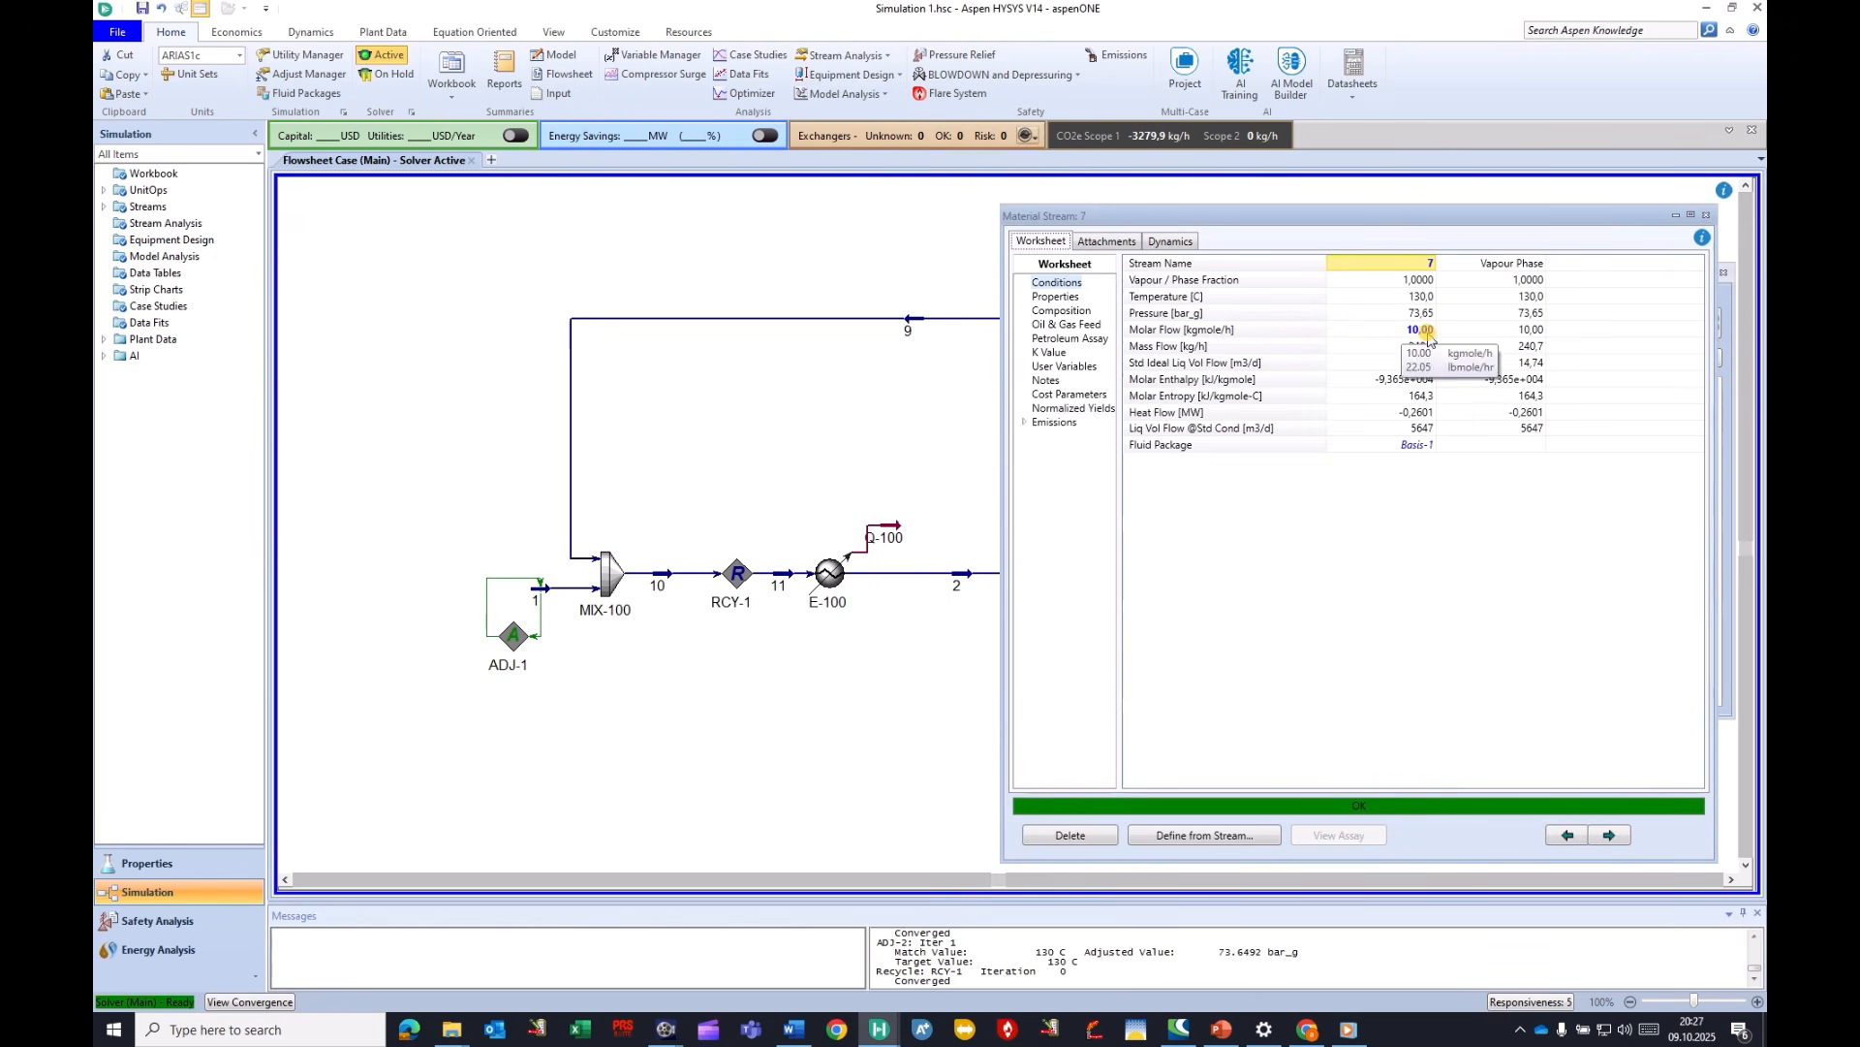
{"action": "left_click", "coordinate": [1425, 330]}
{"action": "type", "text": "100"}
{"action": "key", "text": "Return"}
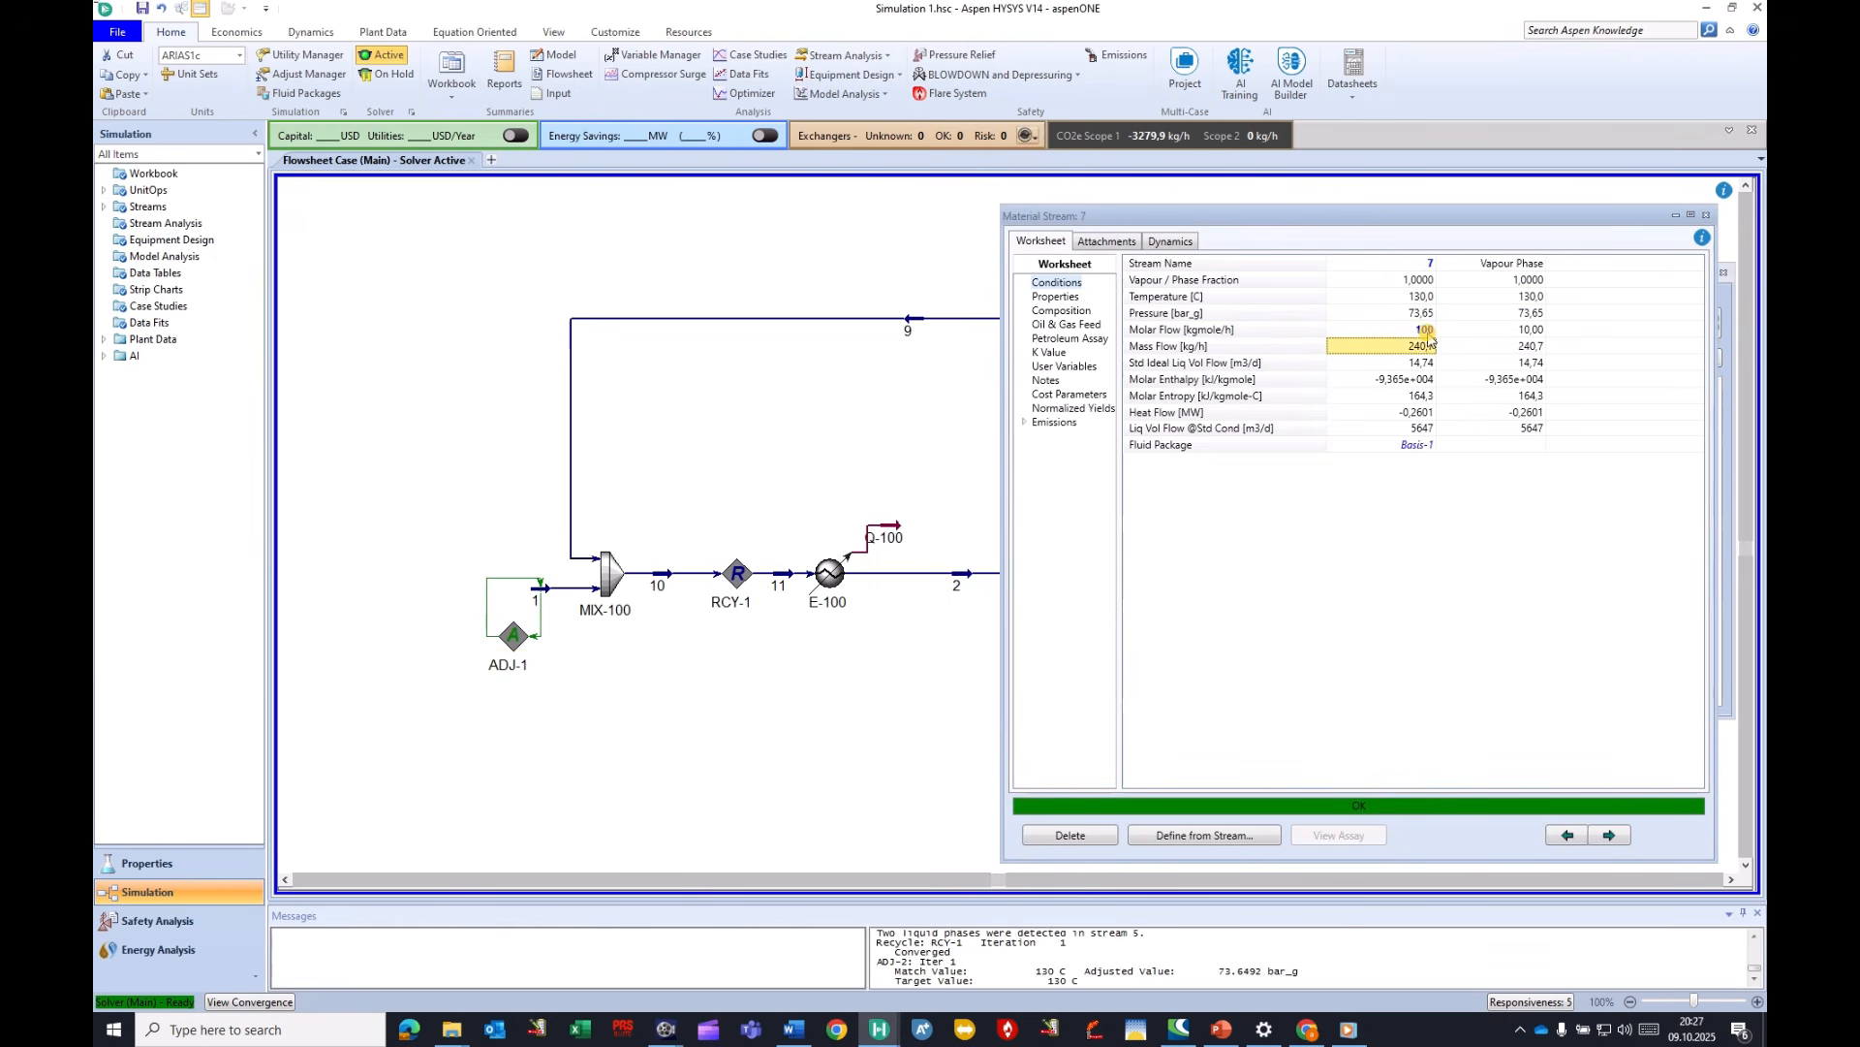
{"action": "type", "text": "500"}
{"action": "key", "text": "Return"}
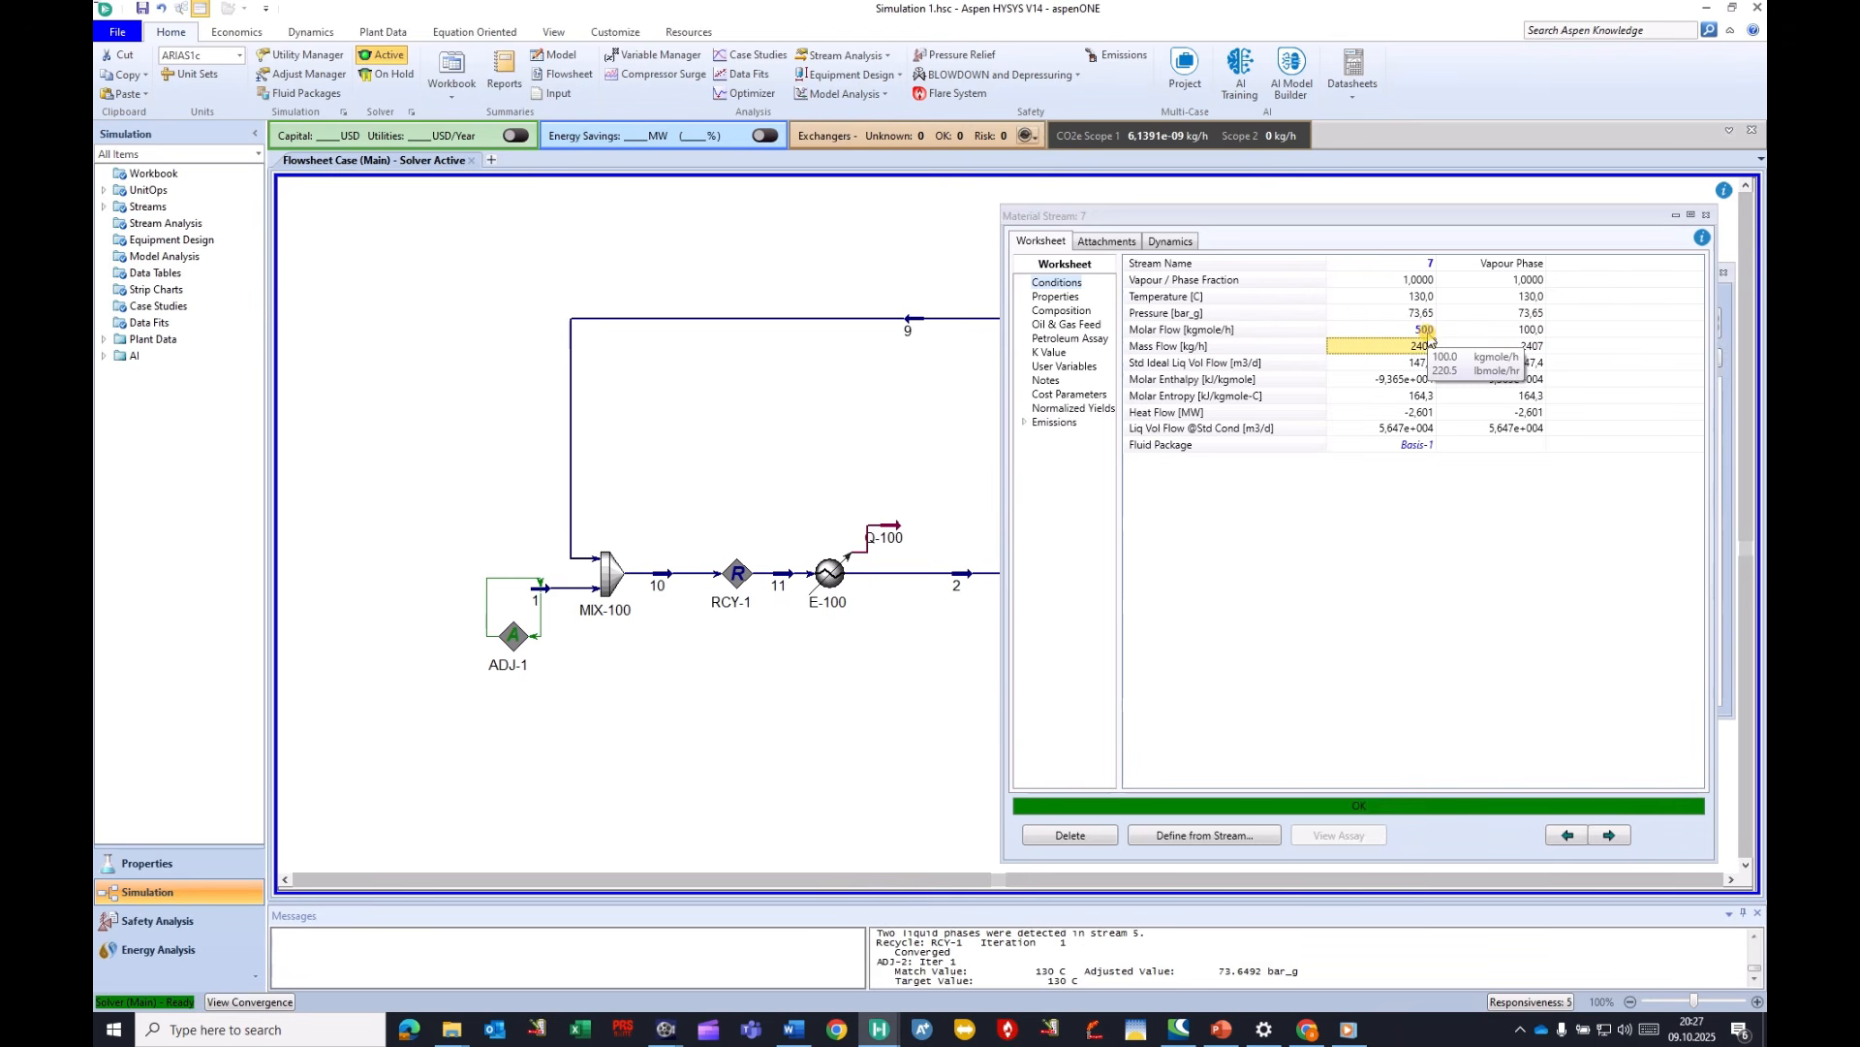
Set stream 7's molar flow to 0 kgmole/h and shift valve VLV-101 along its line toward stream 9.
{"action": "left_click", "coordinate": [1429, 335]}
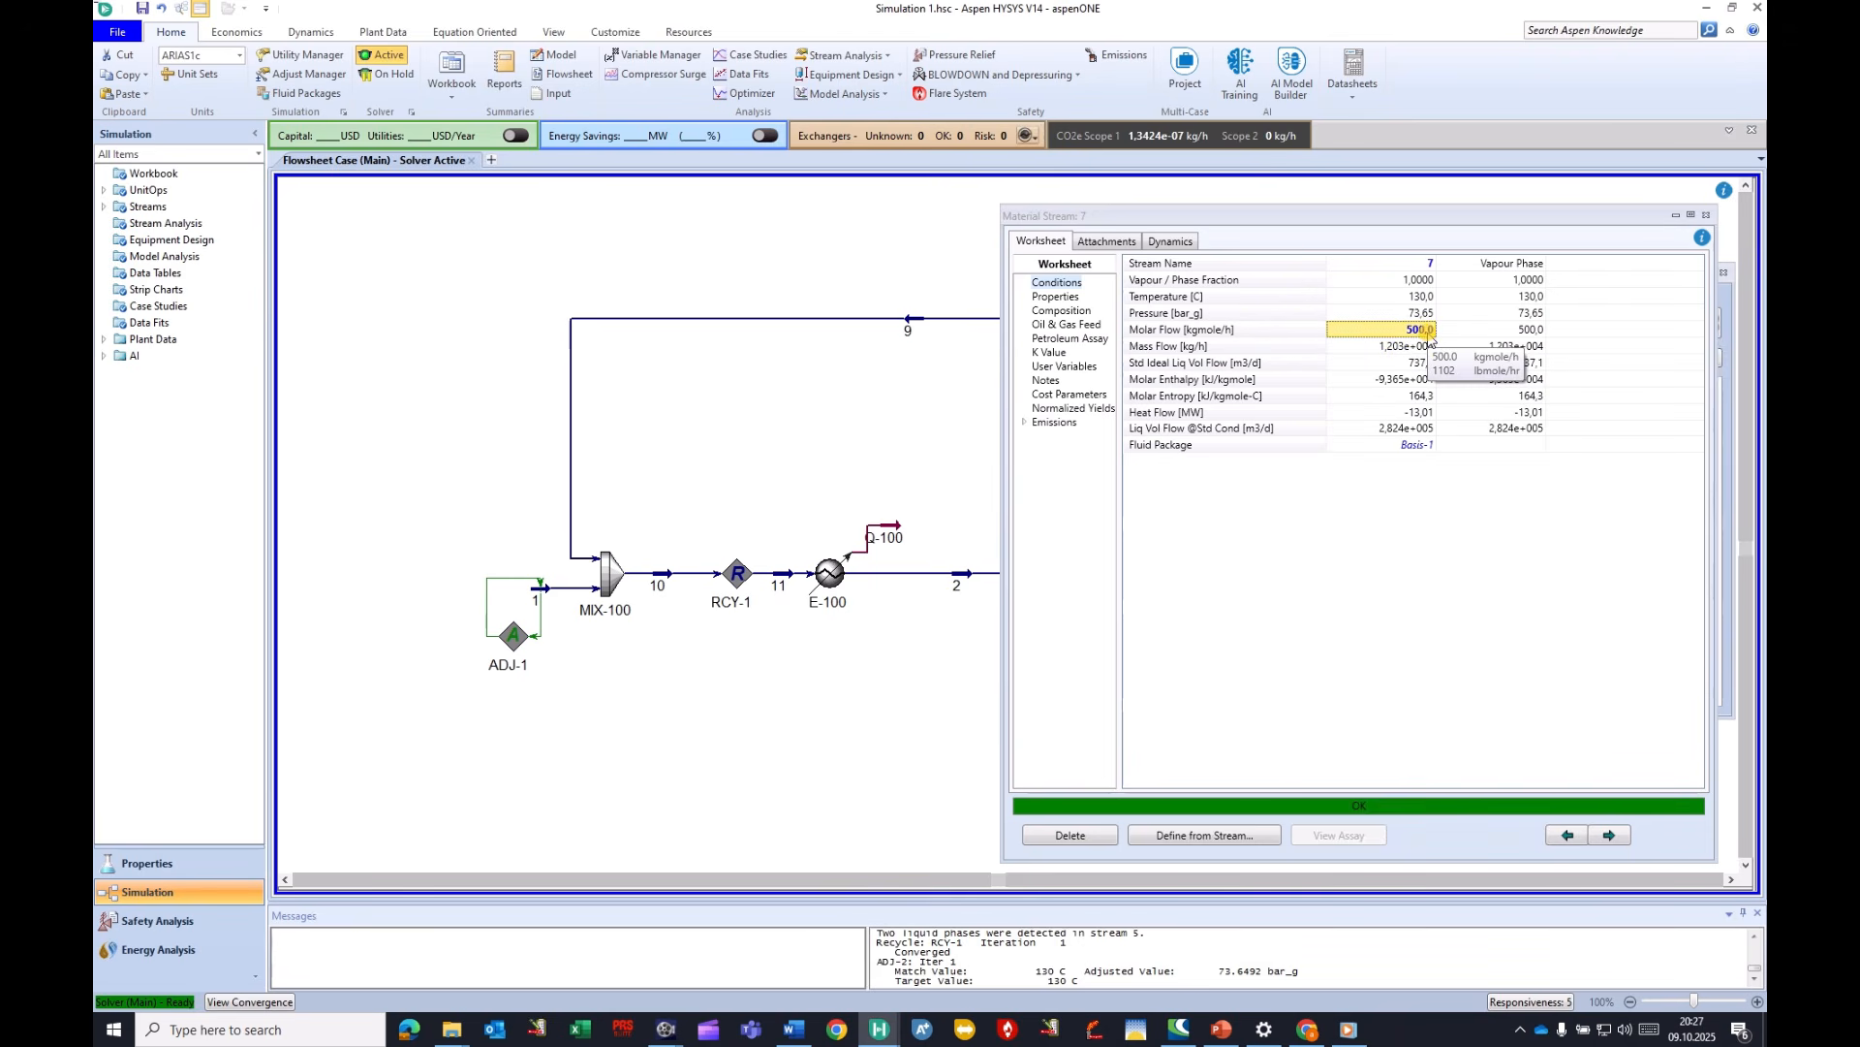
{"action": "type", "text": "000"}
{"action": "key", "text": "Return"}
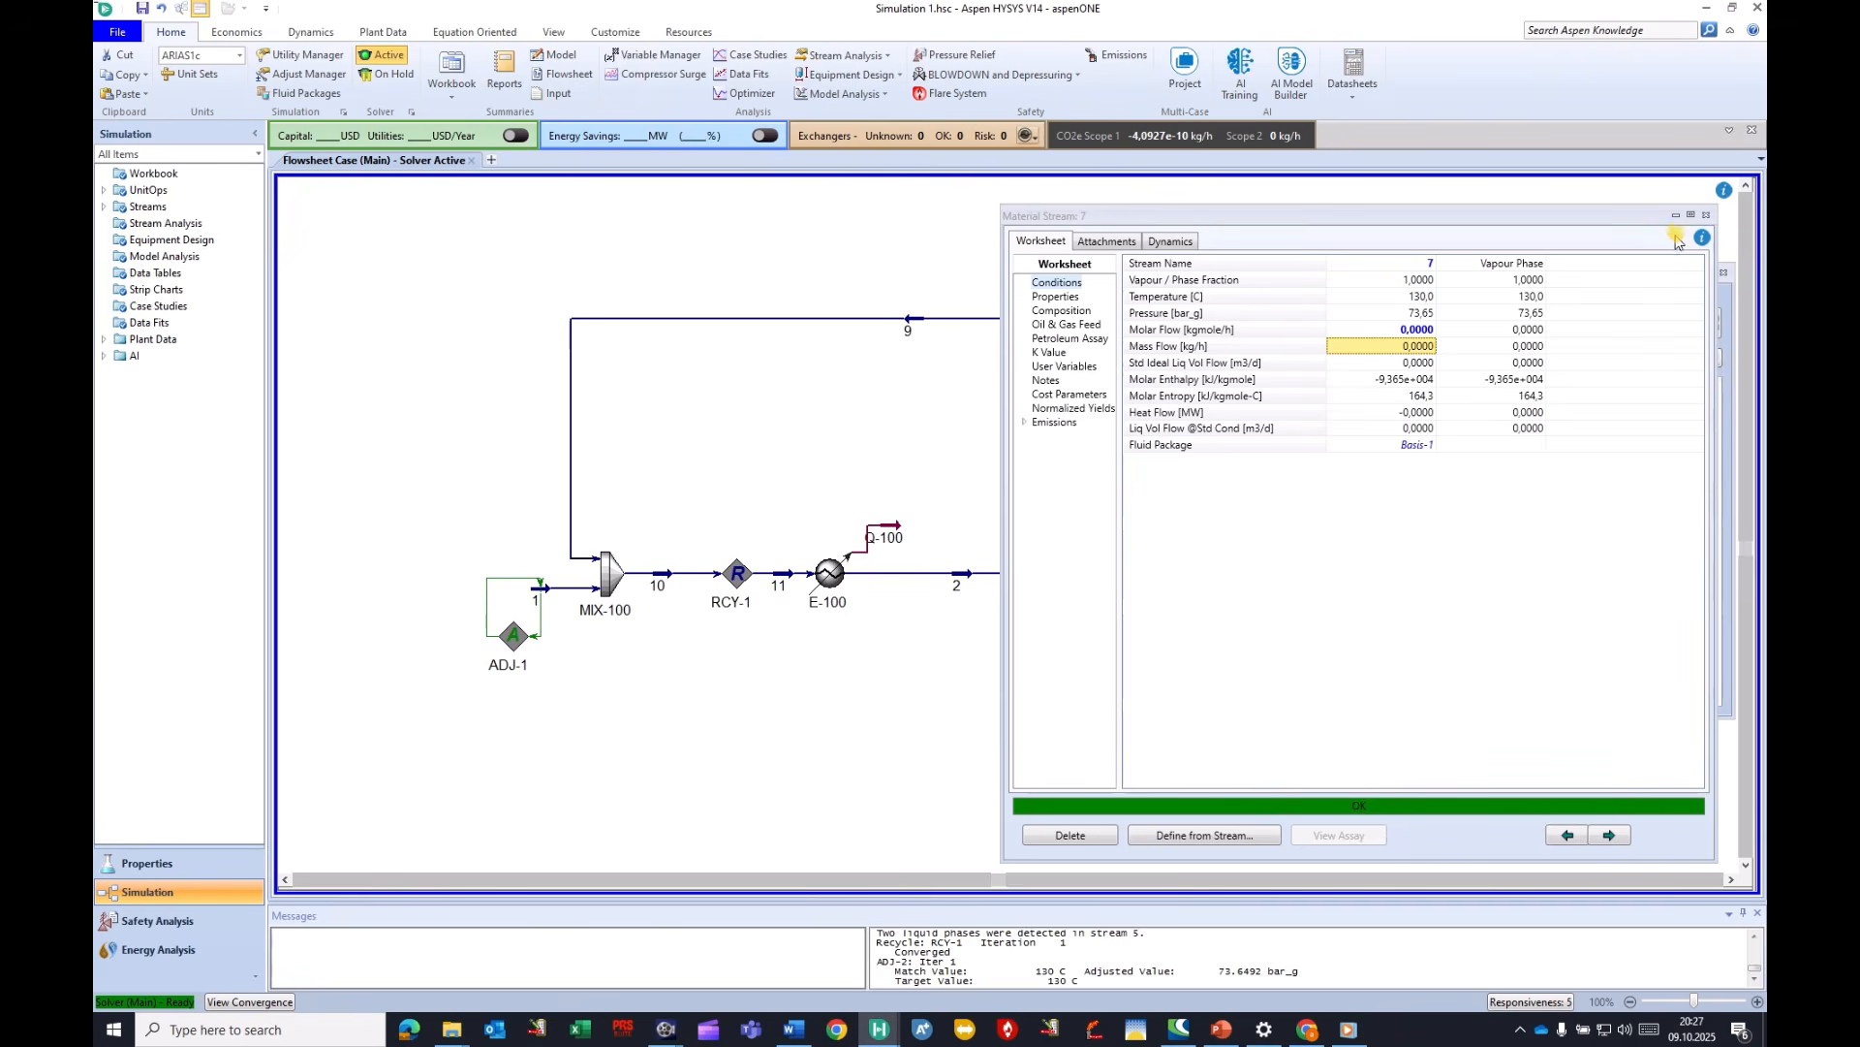
{"action": "left_click", "coordinate": [1706, 216]}
{"action": "left_click", "coordinate": [954, 414]}
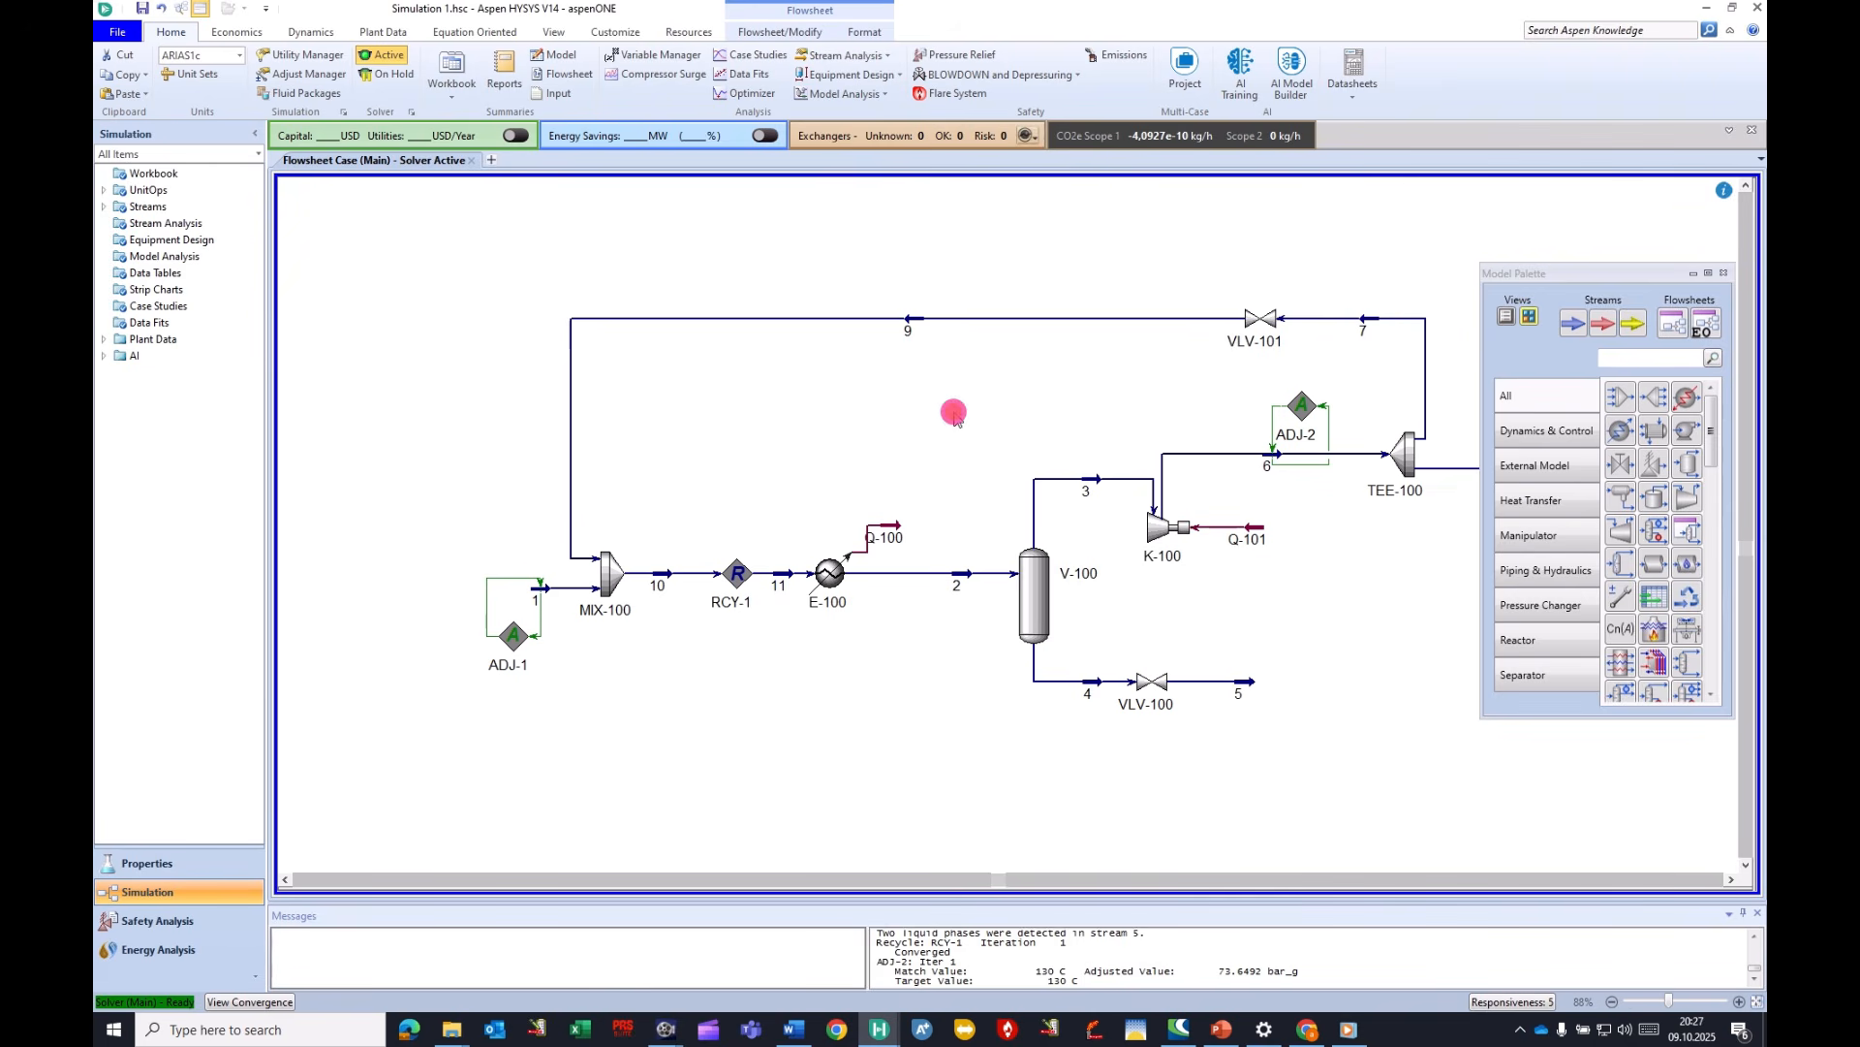
{"action": "left_click_drag", "start_coordinate": [1250, 324], "coordinate": [1176, 324]}
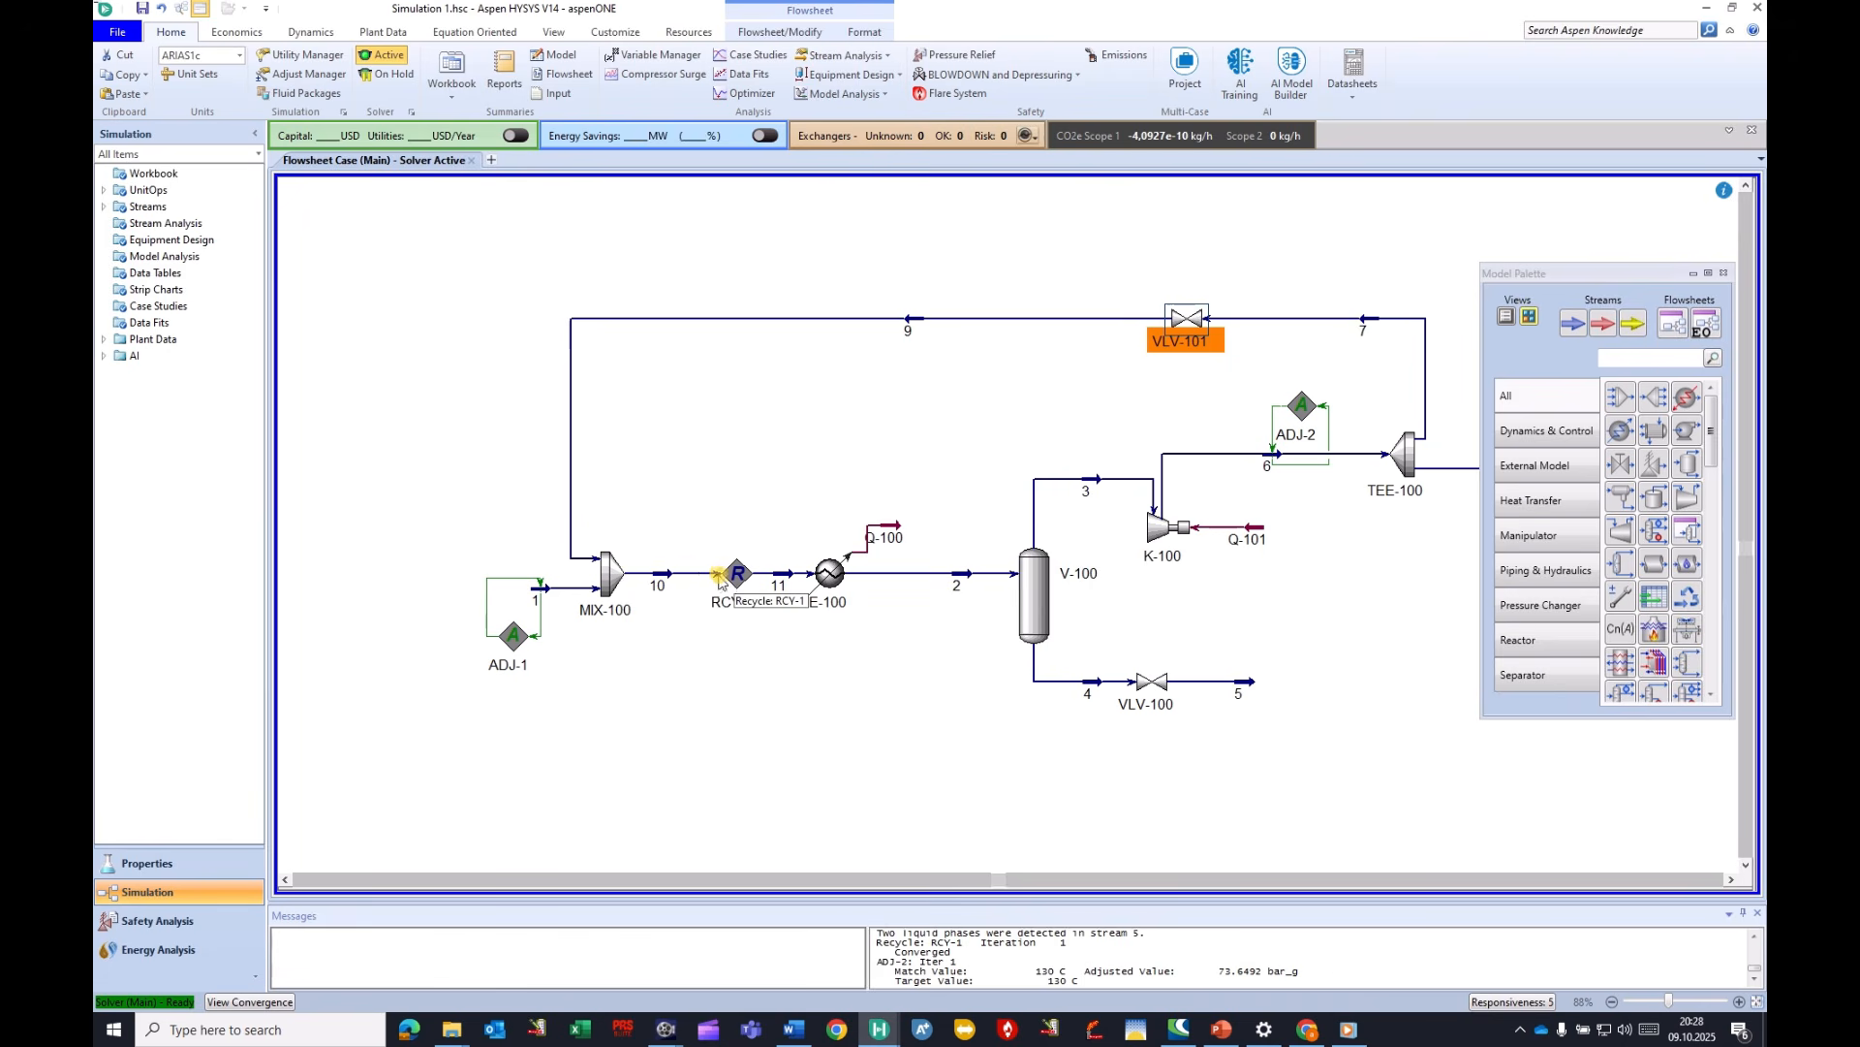
Review the conditions of stream 1 and the connections and solver parameters of ADJ-1.
{"action": "mouse_move", "coordinate": [647, 578]}
{"action": "double_click", "coordinate": [545, 592]}
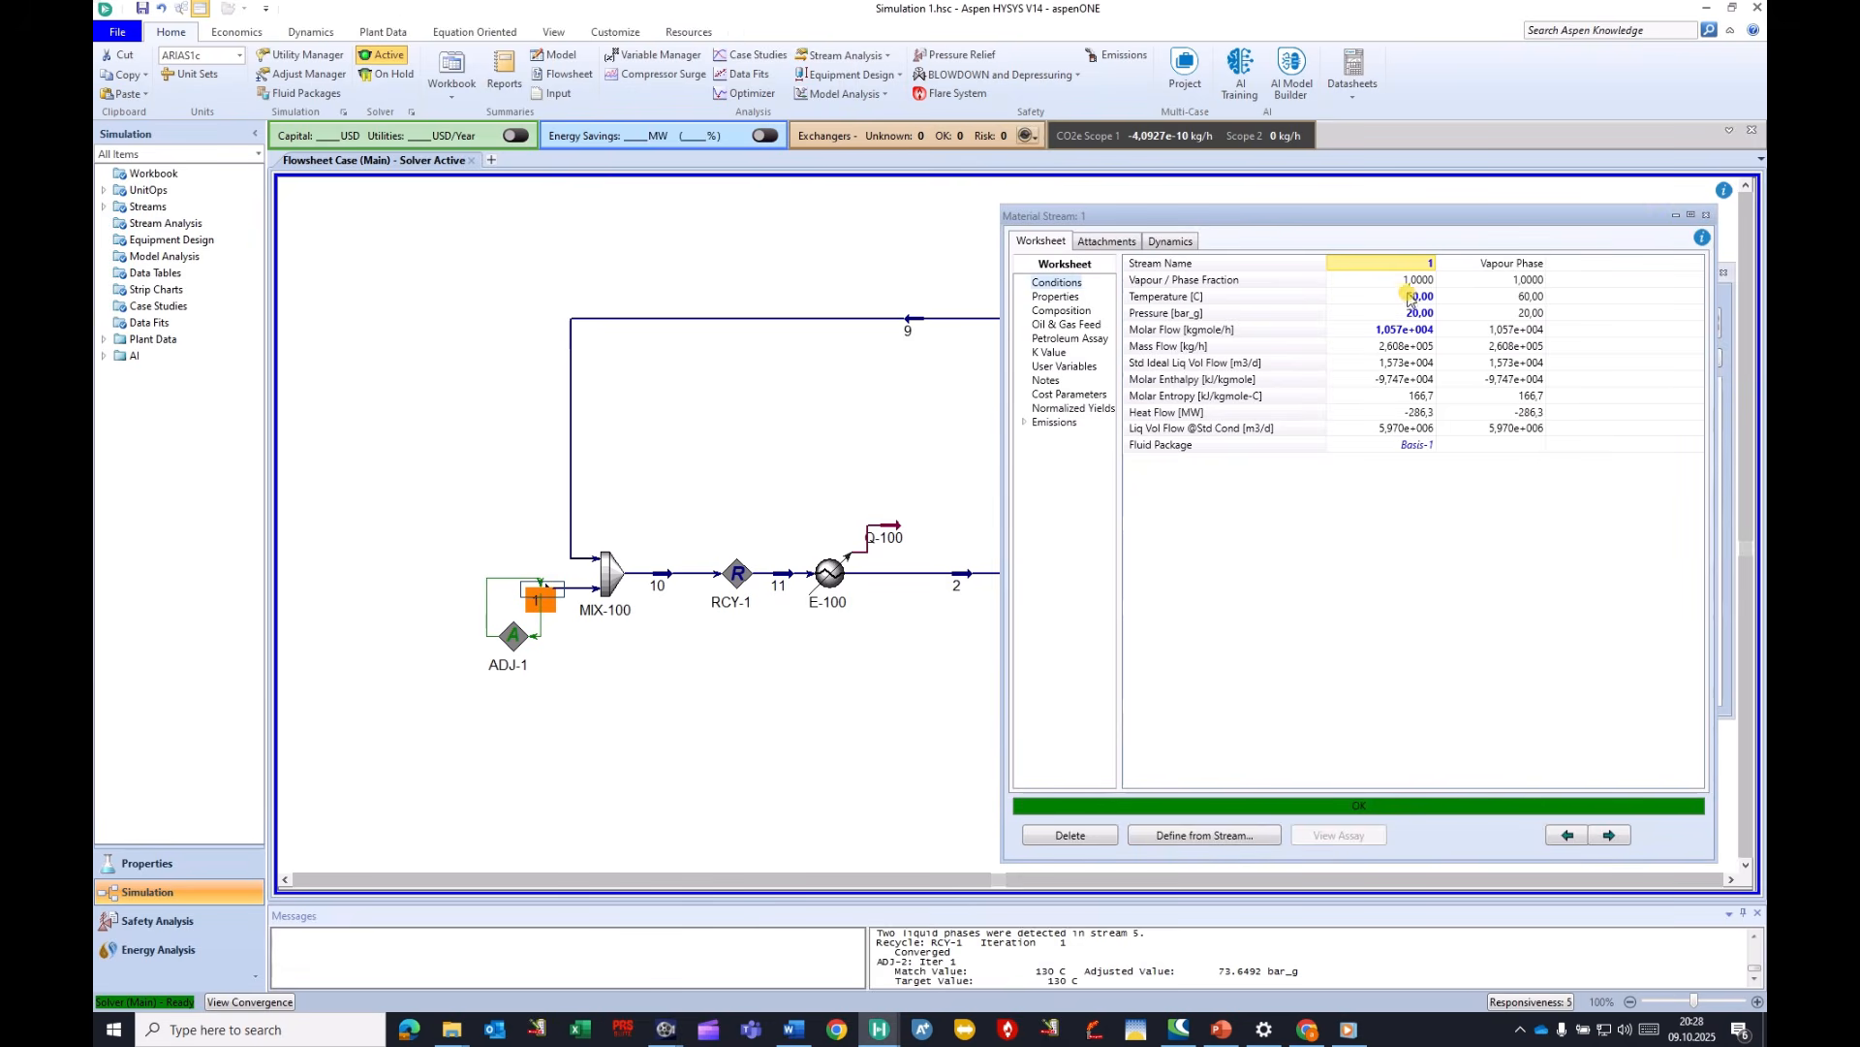
{"action": "left_click", "coordinate": [1706, 215]}
{"action": "double_click", "coordinate": [515, 638]}
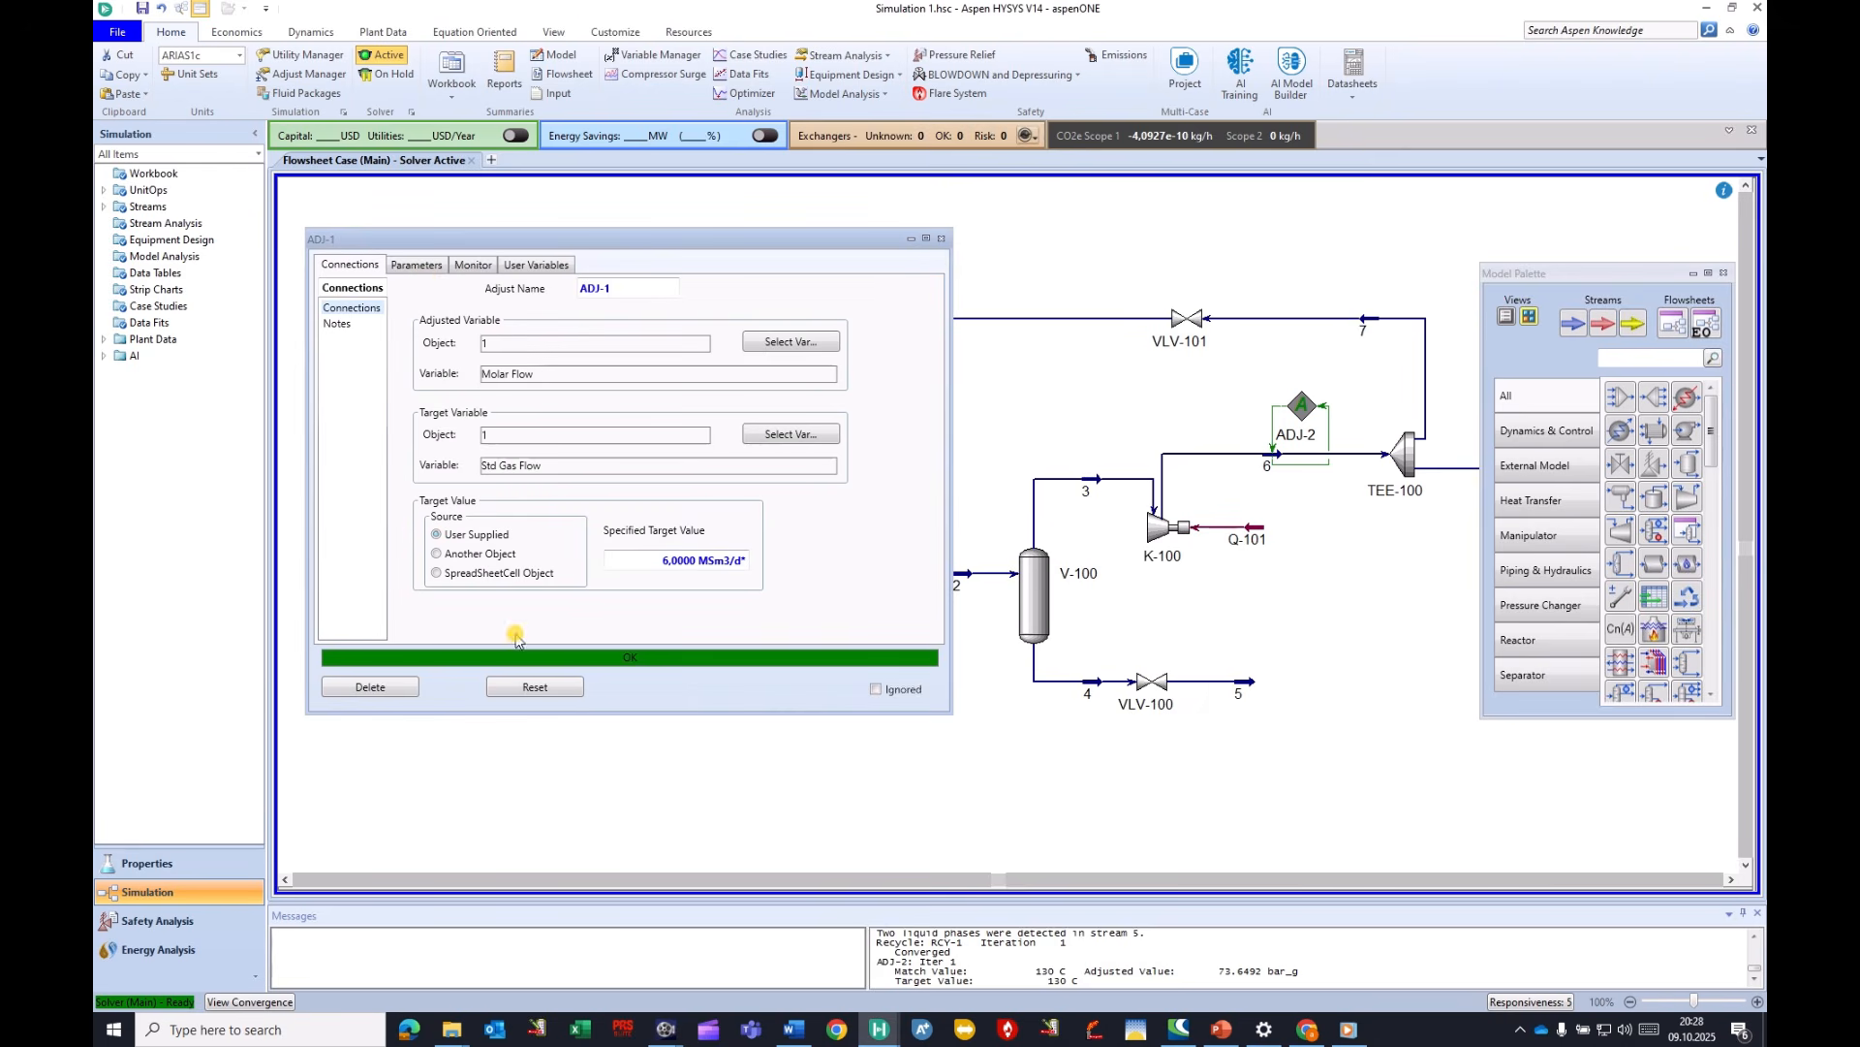
{"action": "left_click", "coordinate": [418, 265]}
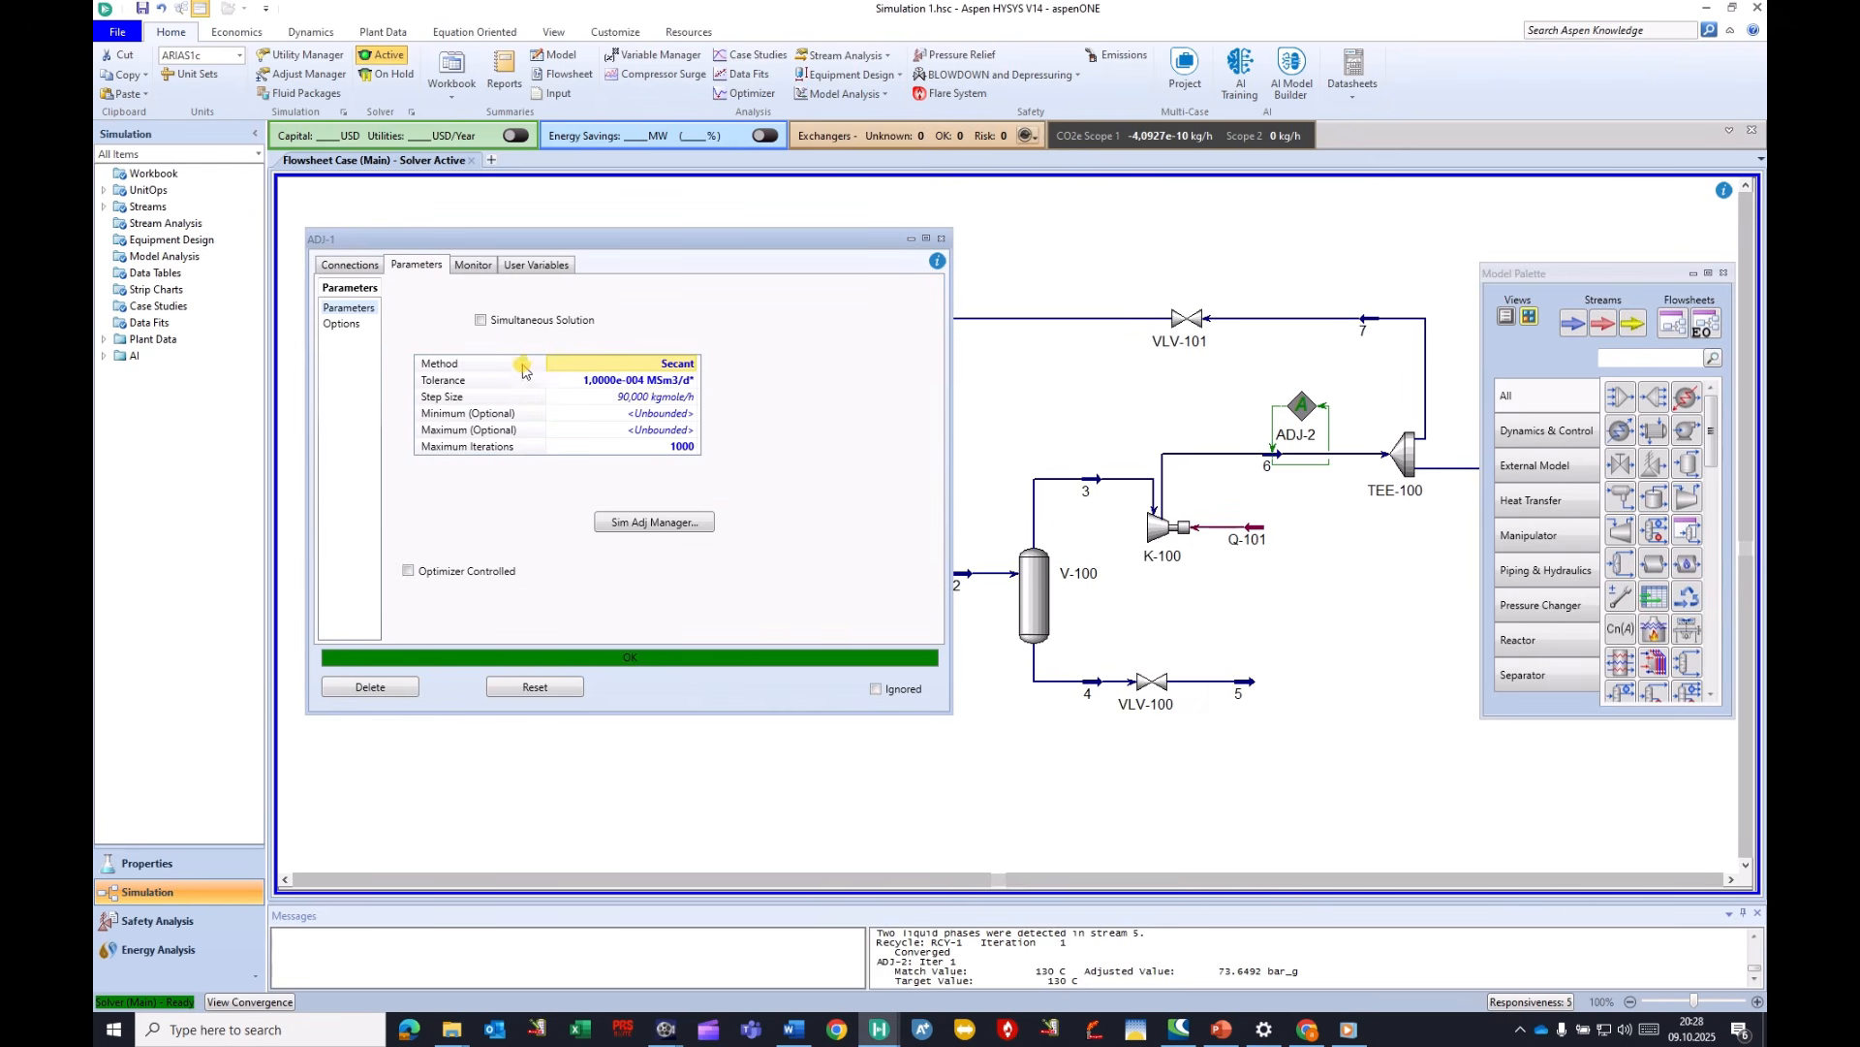
{"action": "left_click", "coordinate": [628, 382]}
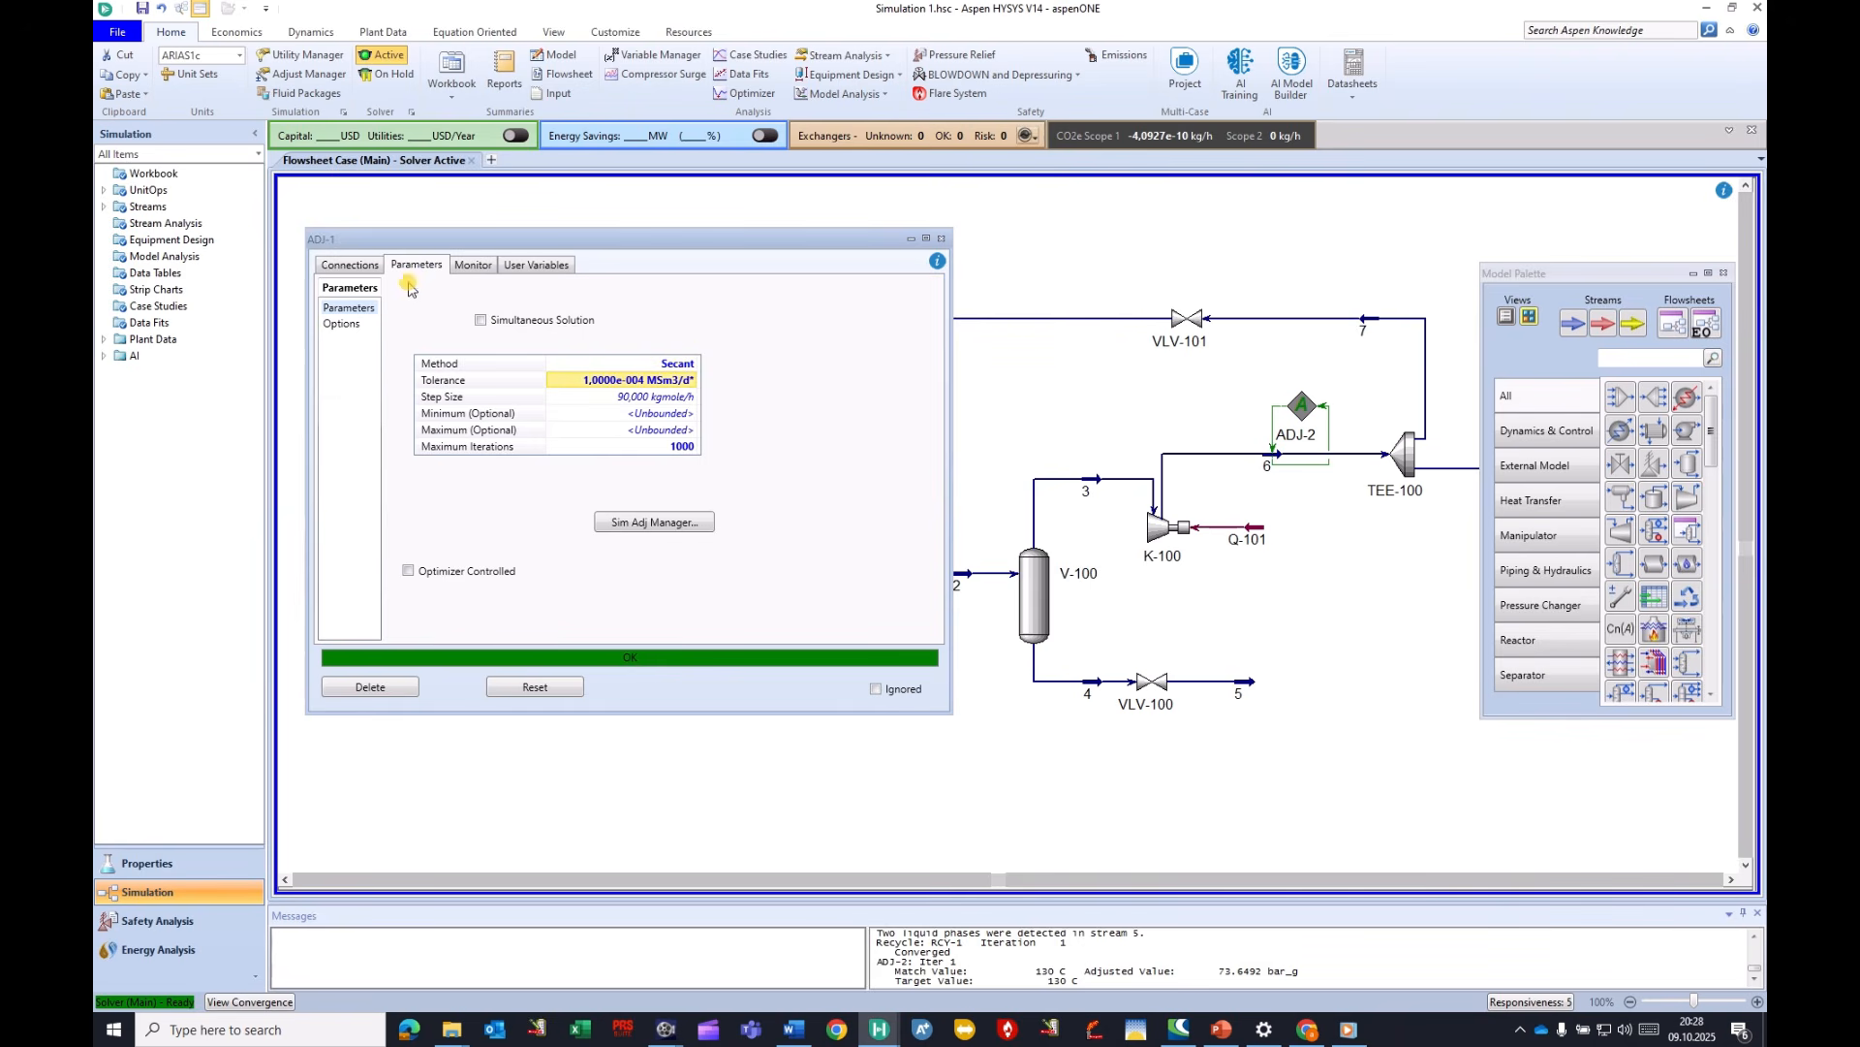
{"action": "left_click", "coordinate": [373, 267]}
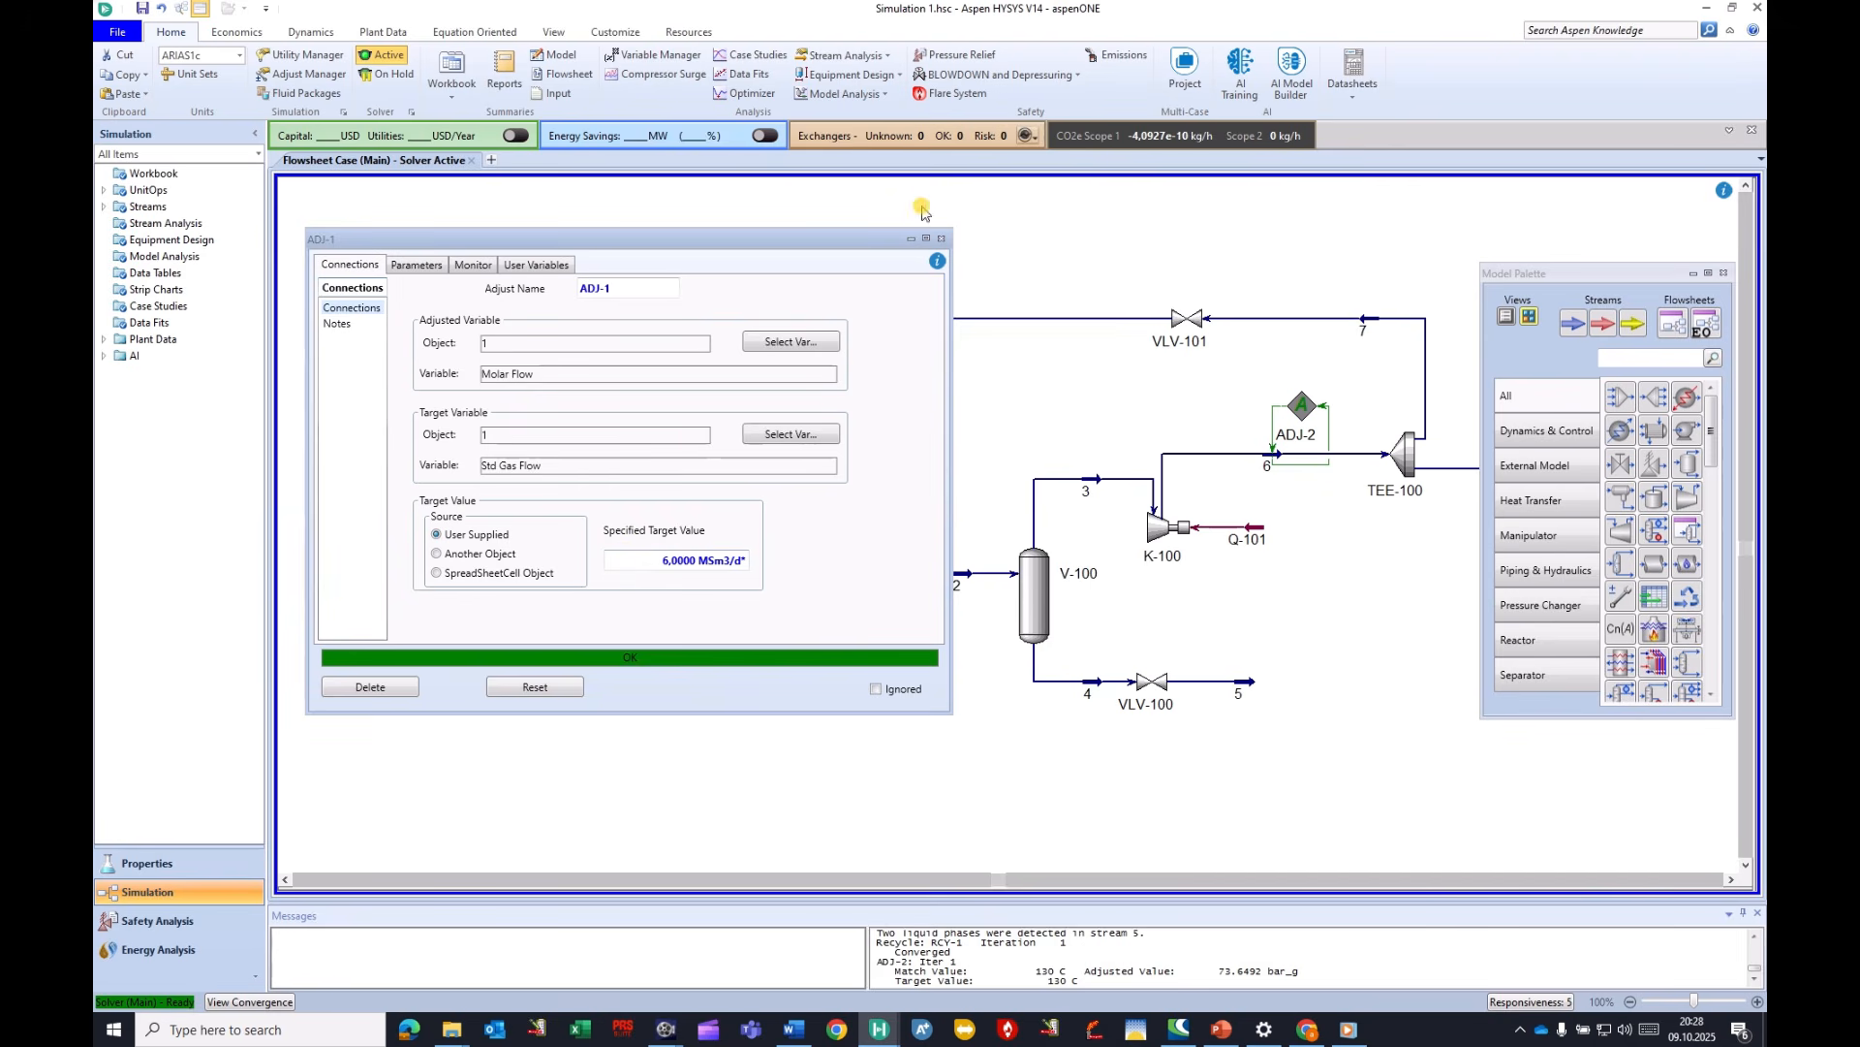
{"action": "left_click", "coordinate": [940, 238]}
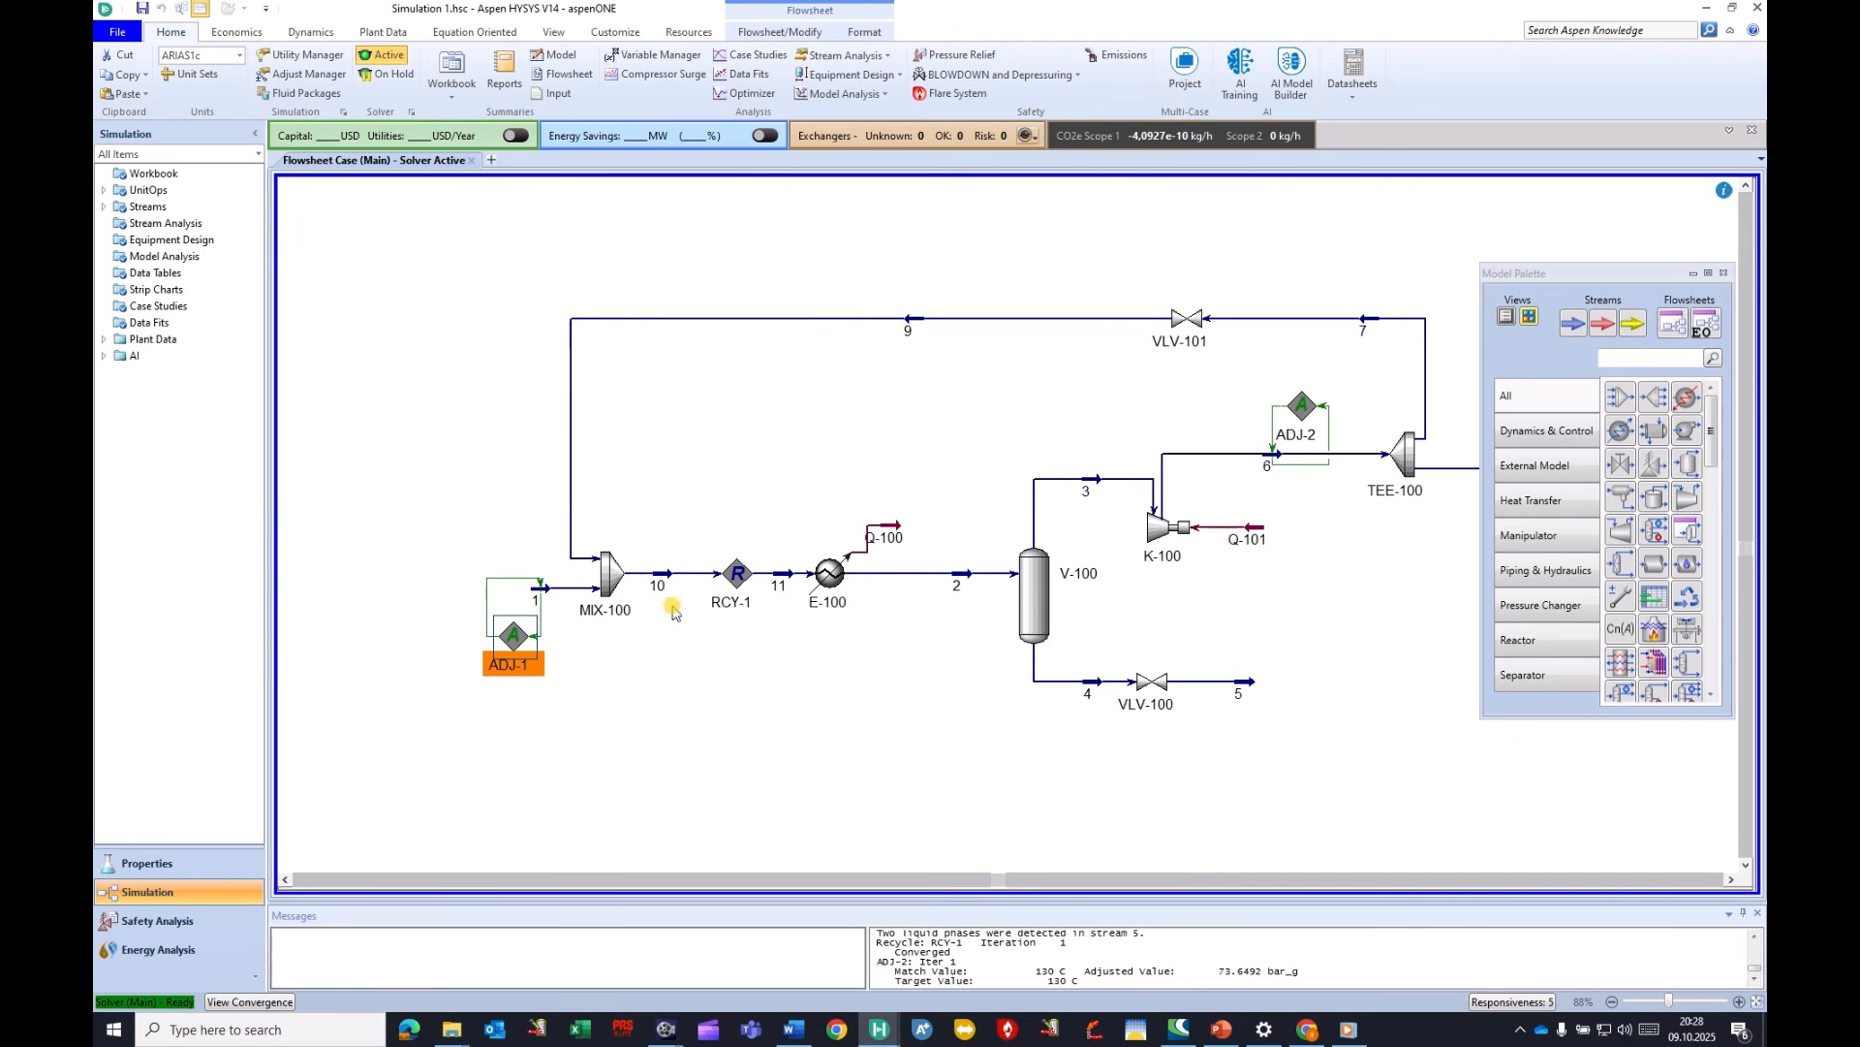
Examine RCY-1's sensitivity parameters and compare the conditions of its inlet stream 10 and outlet stream 11.
{"action": "double_click", "coordinate": [729, 580]}
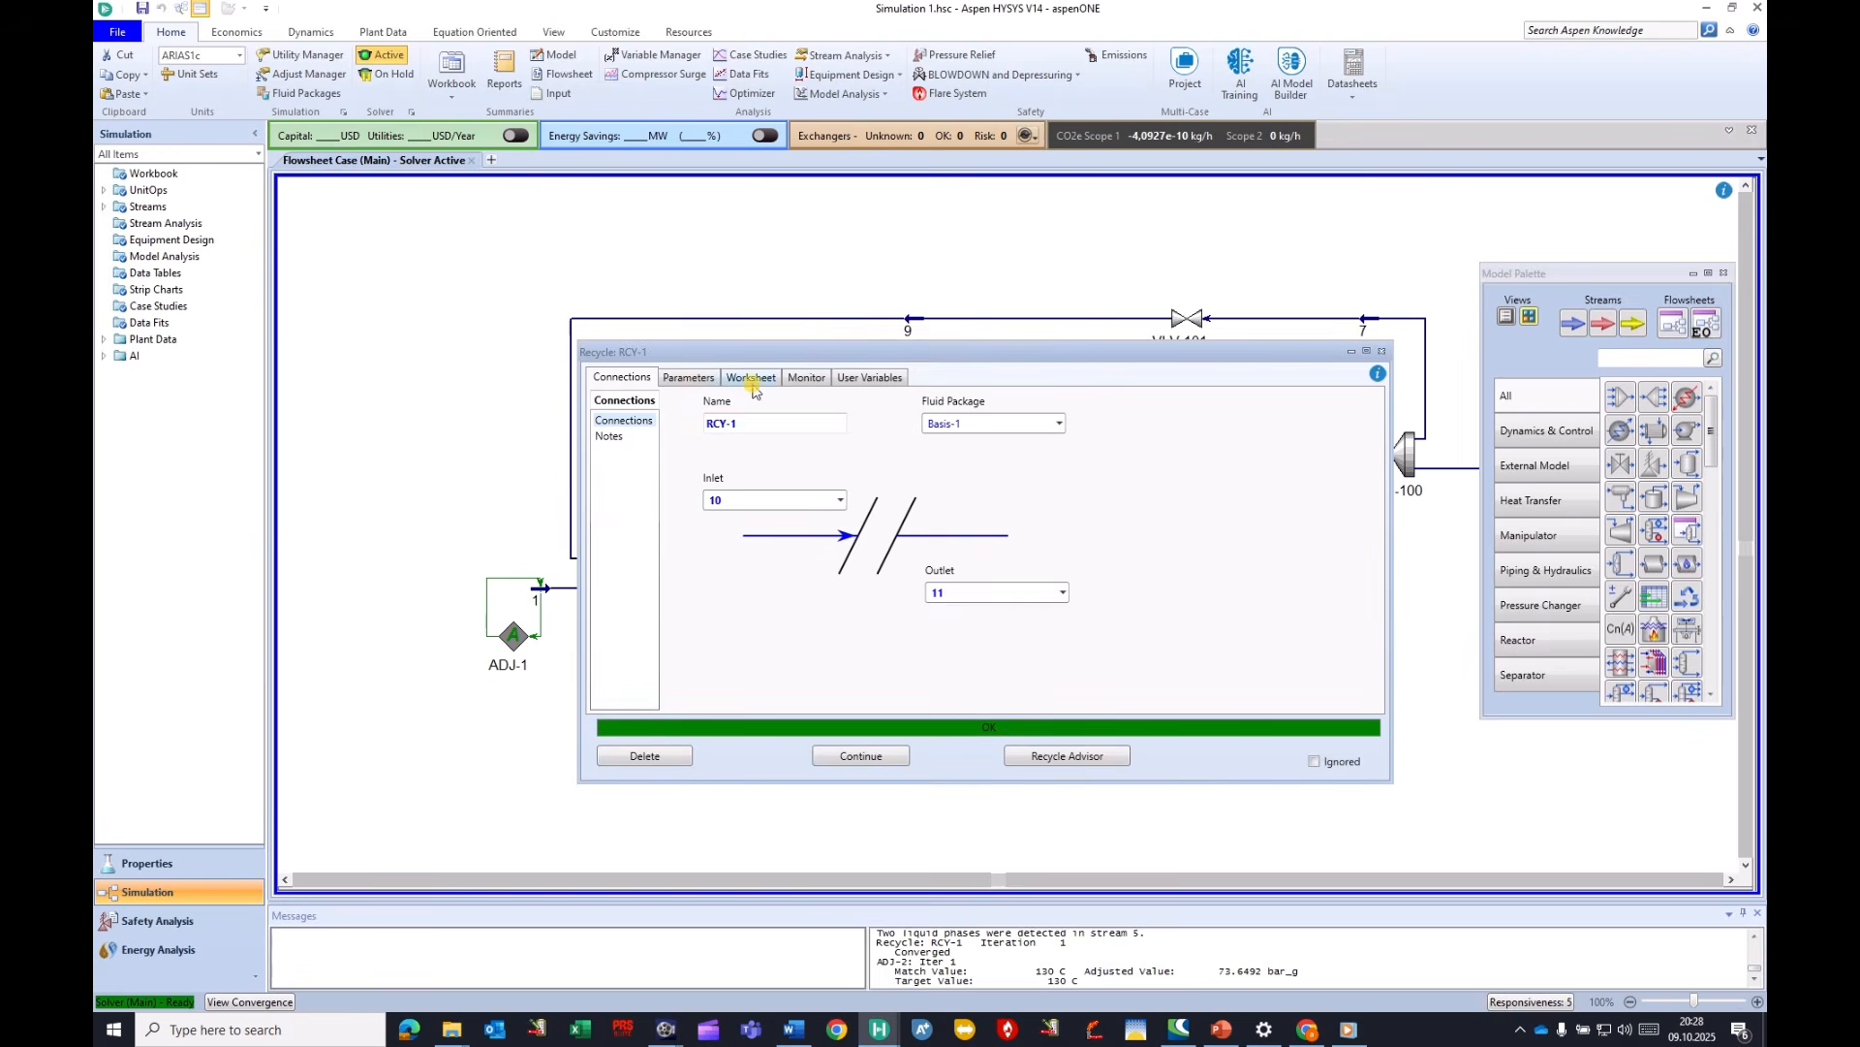
{"action": "left_click", "coordinate": [690, 378]}
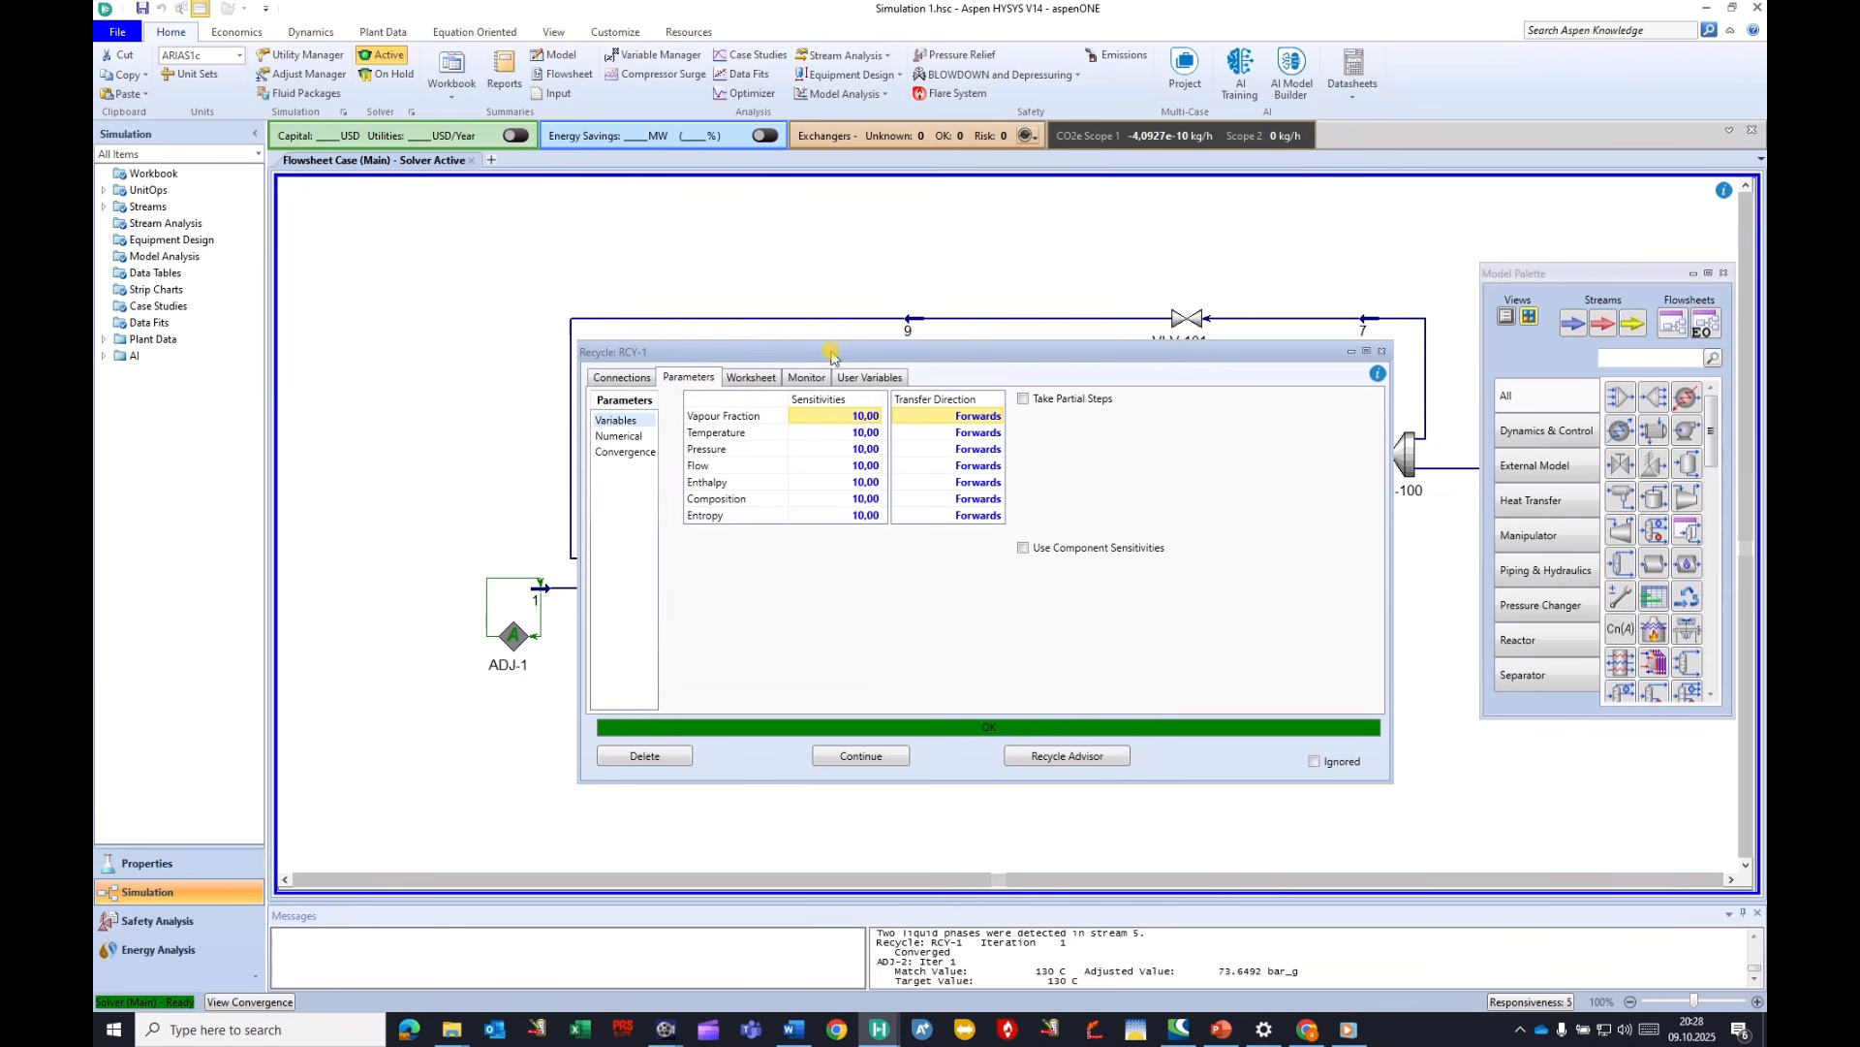
{"action": "left_click_drag", "start_coordinate": [831, 352], "coordinate": [1023, 302]}
{"action": "left_click", "coordinate": [952, 329]}
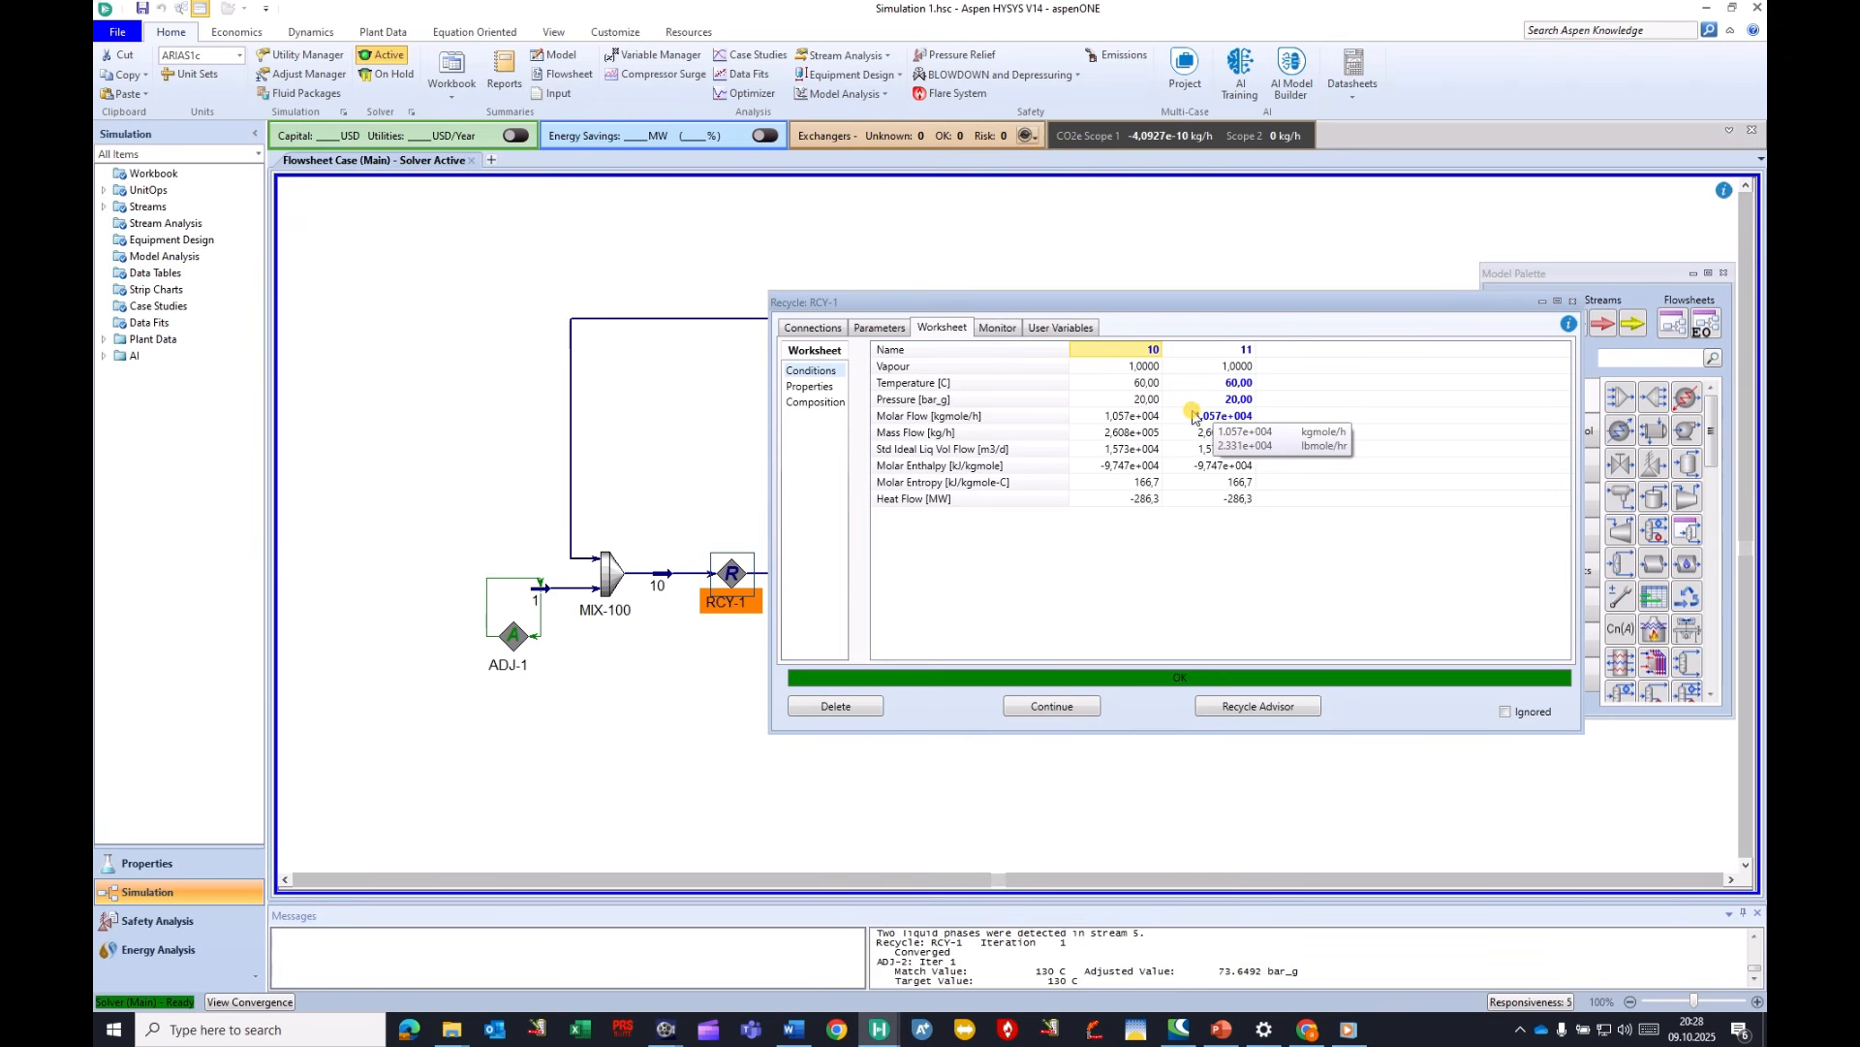
{"action": "left_click", "coordinate": [879, 329]}
{"action": "left_click", "coordinate": [948, 329]}
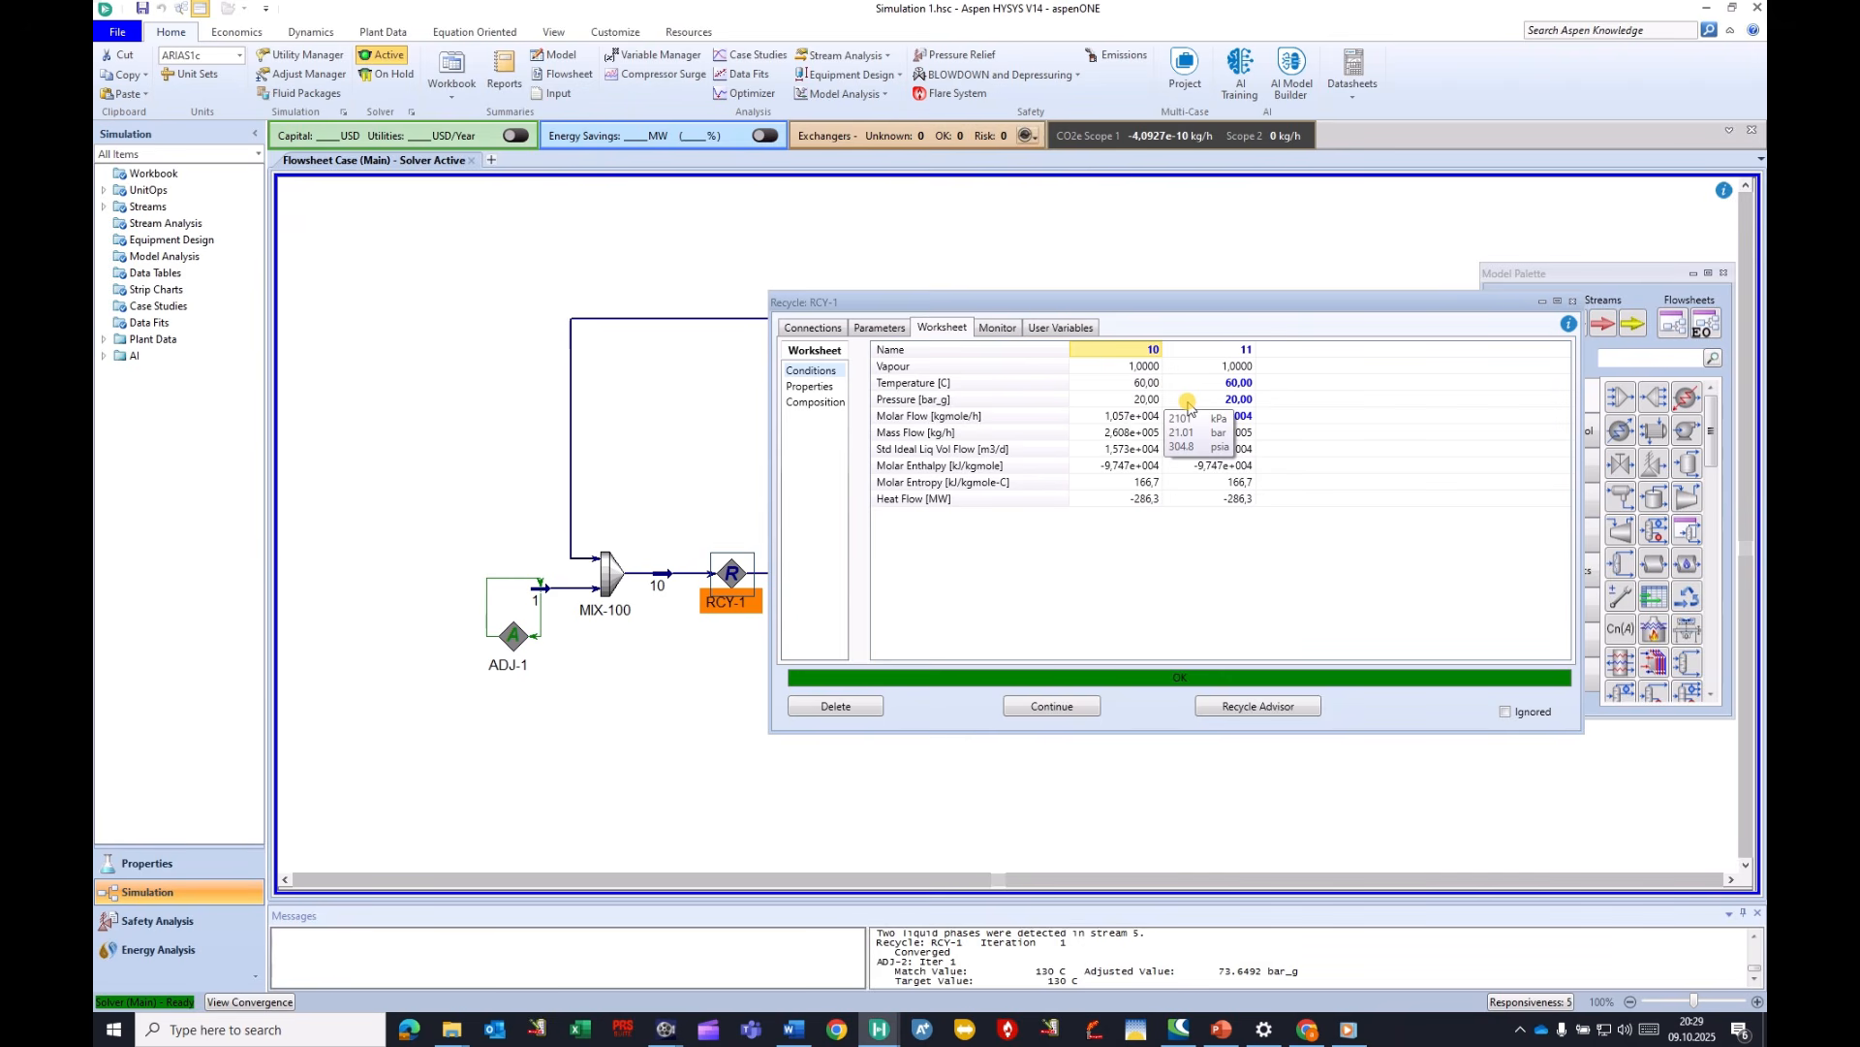
Set RCY-1's sensitivities for vapour fraction, temperature, pressure, flow, enthalpy, composition and entropy to 0,1 each.
{"action": "left_click", "coordinate": [875, 330]}
{"action": "left_click", "coordinate": [1052, 368]}
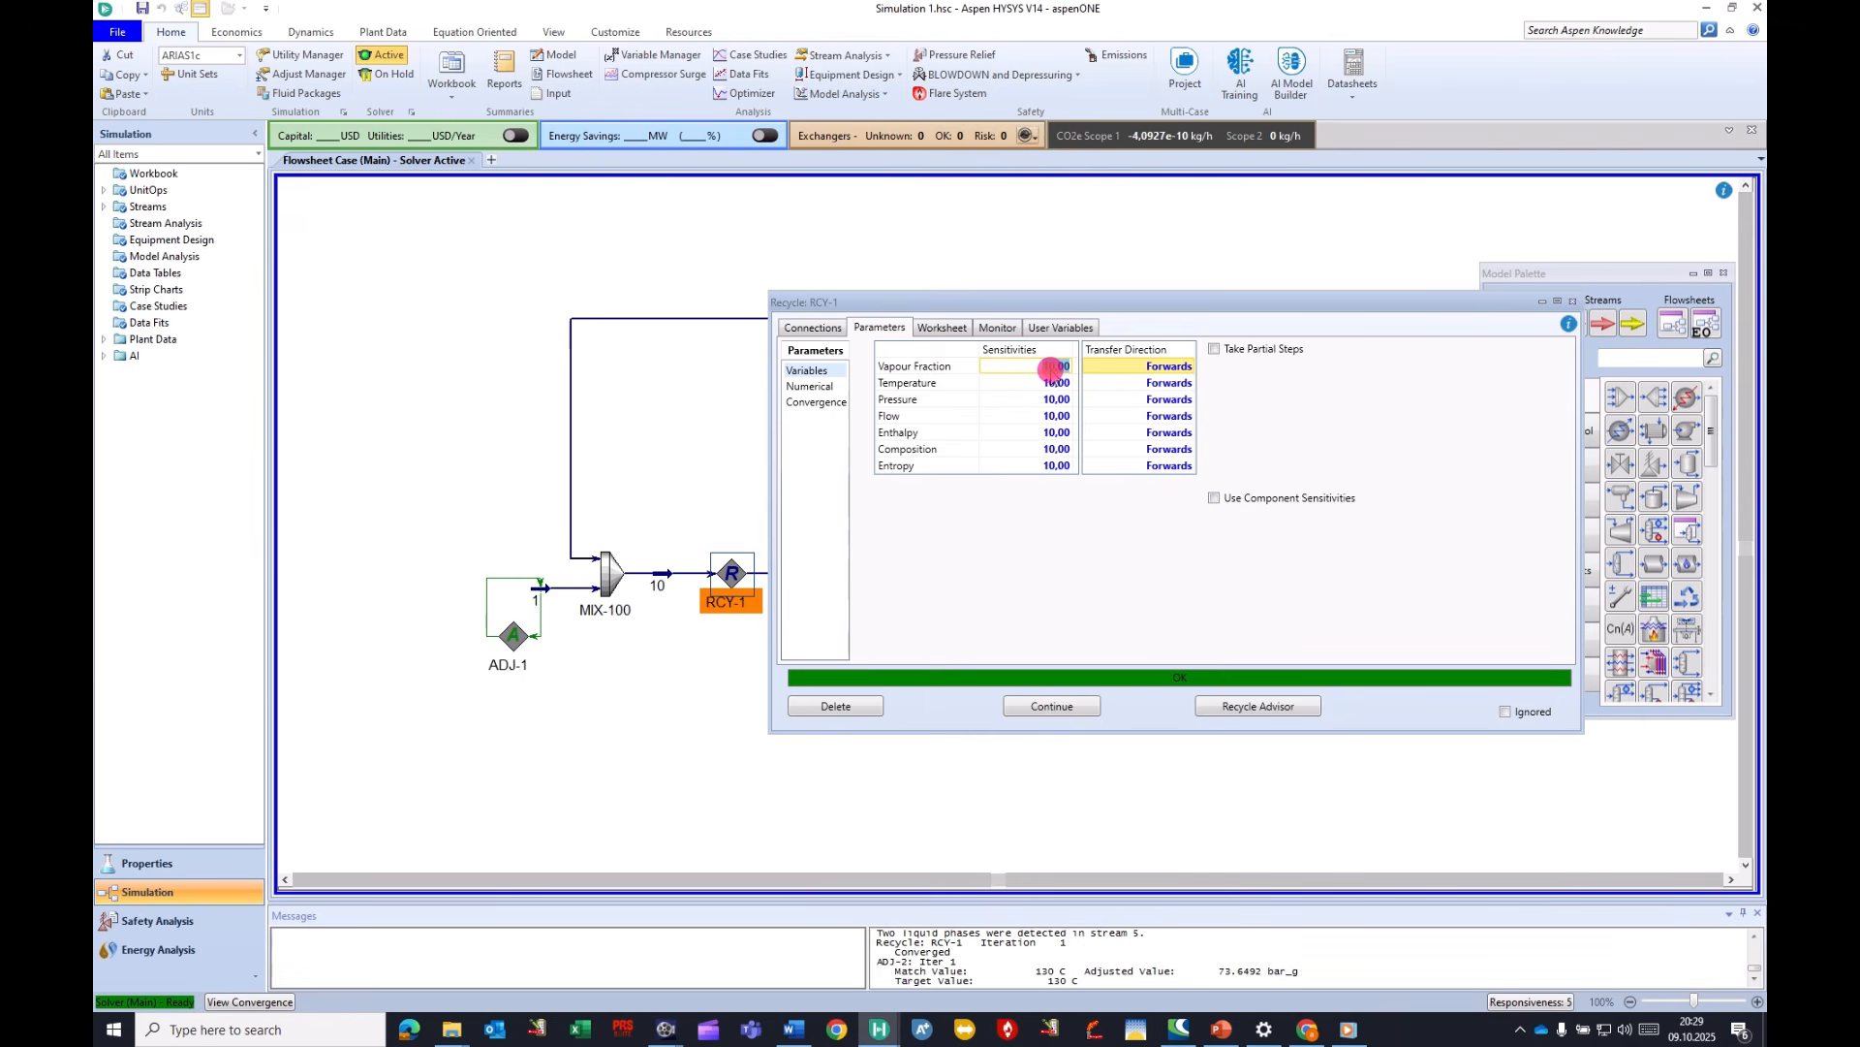
{"action": "type", "text": "0,1"}
{"action": "key", "text": "Return"}
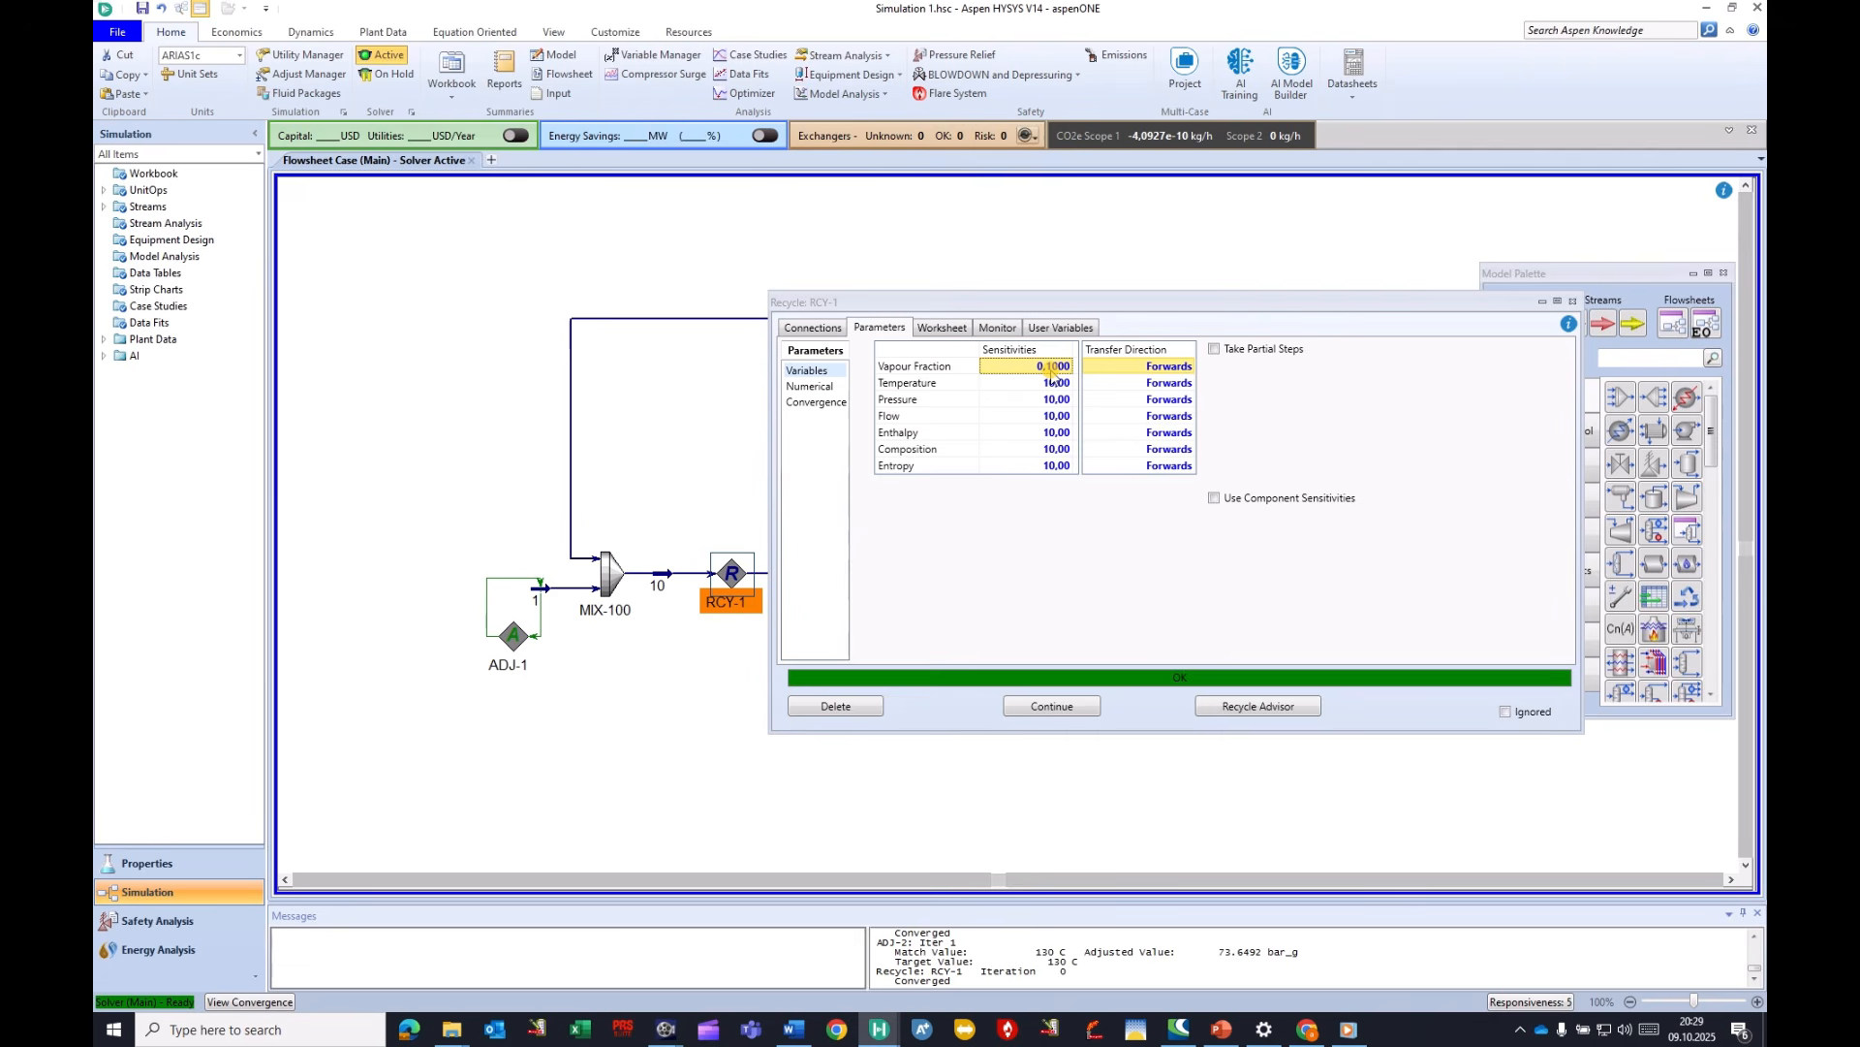
{"action": "left_click", "coordinate": [1055, 383]}
{"action": "type", "text": "0,1"}
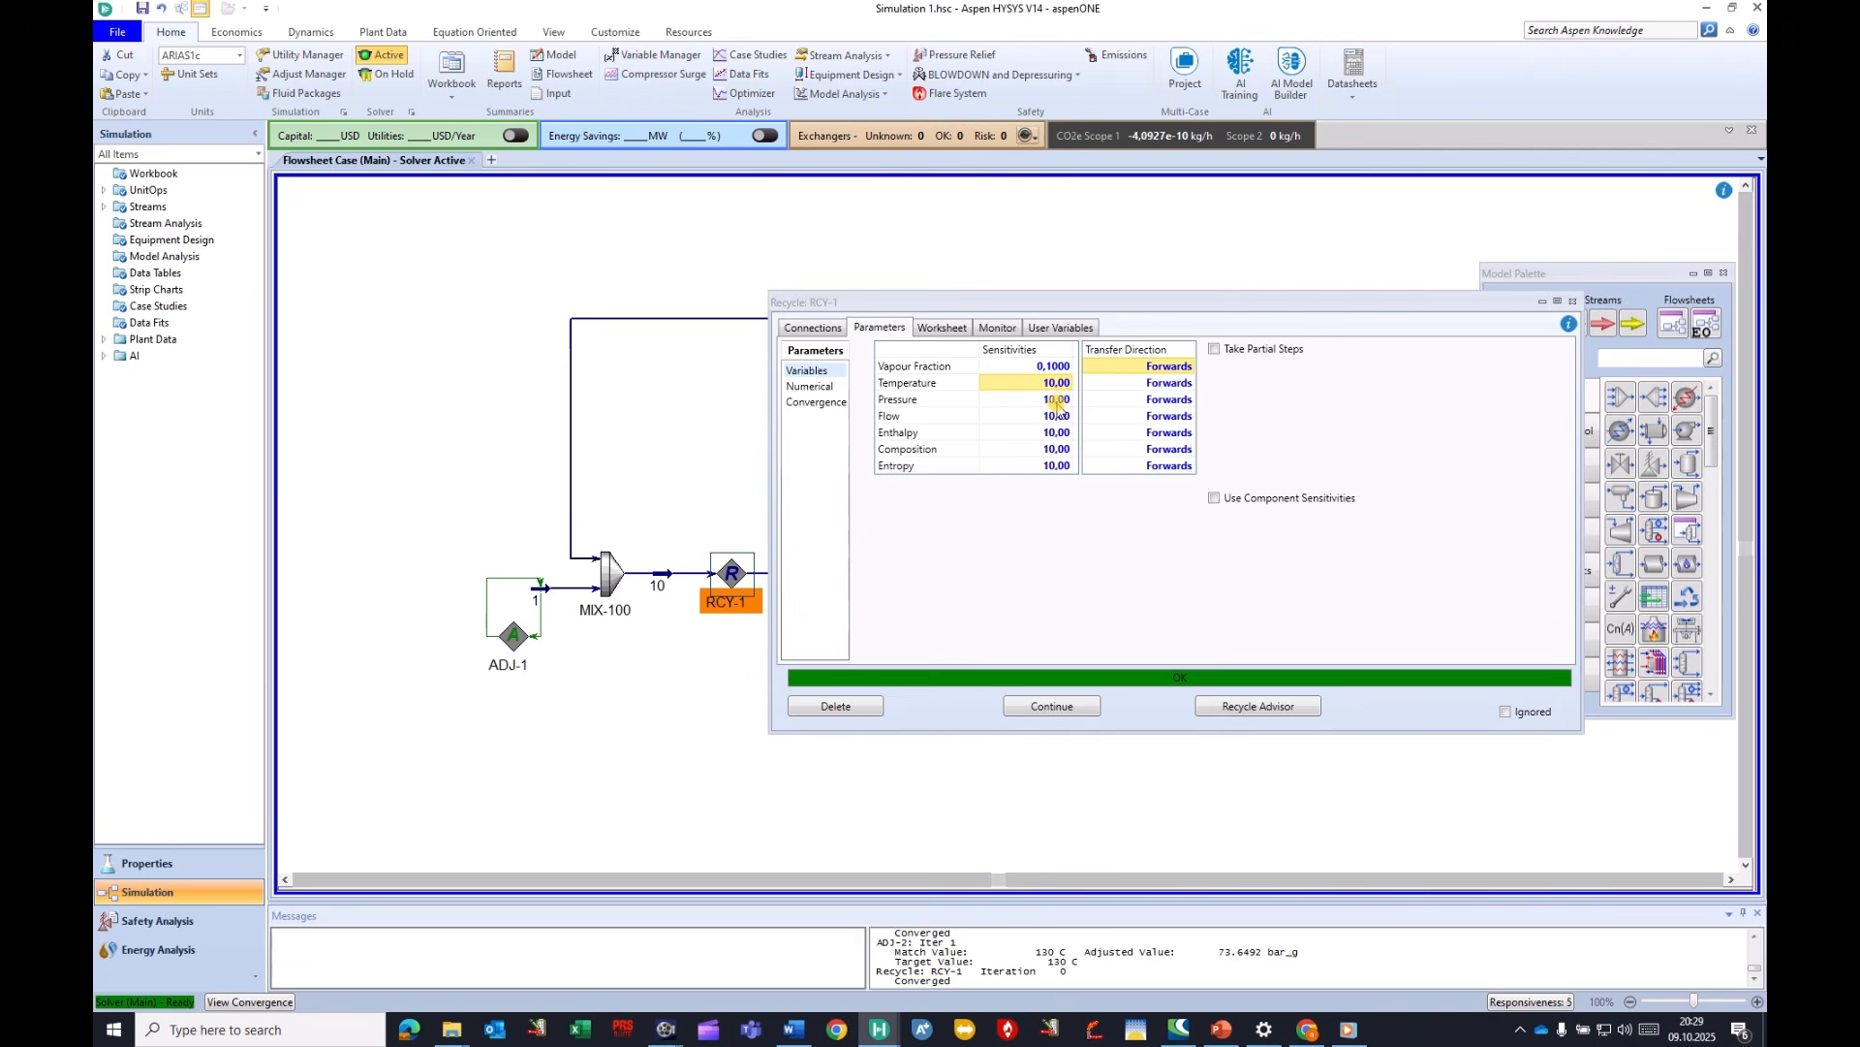
{"action": "key", "text": "Return"}
{"action": "left_click", "coordinate": [1056, 401]}
{"action": "type", "text": "0,1"}
{"action": "left_click", "coordinate": [1056, 415]}
{"action": "type", "text": "0,1"}
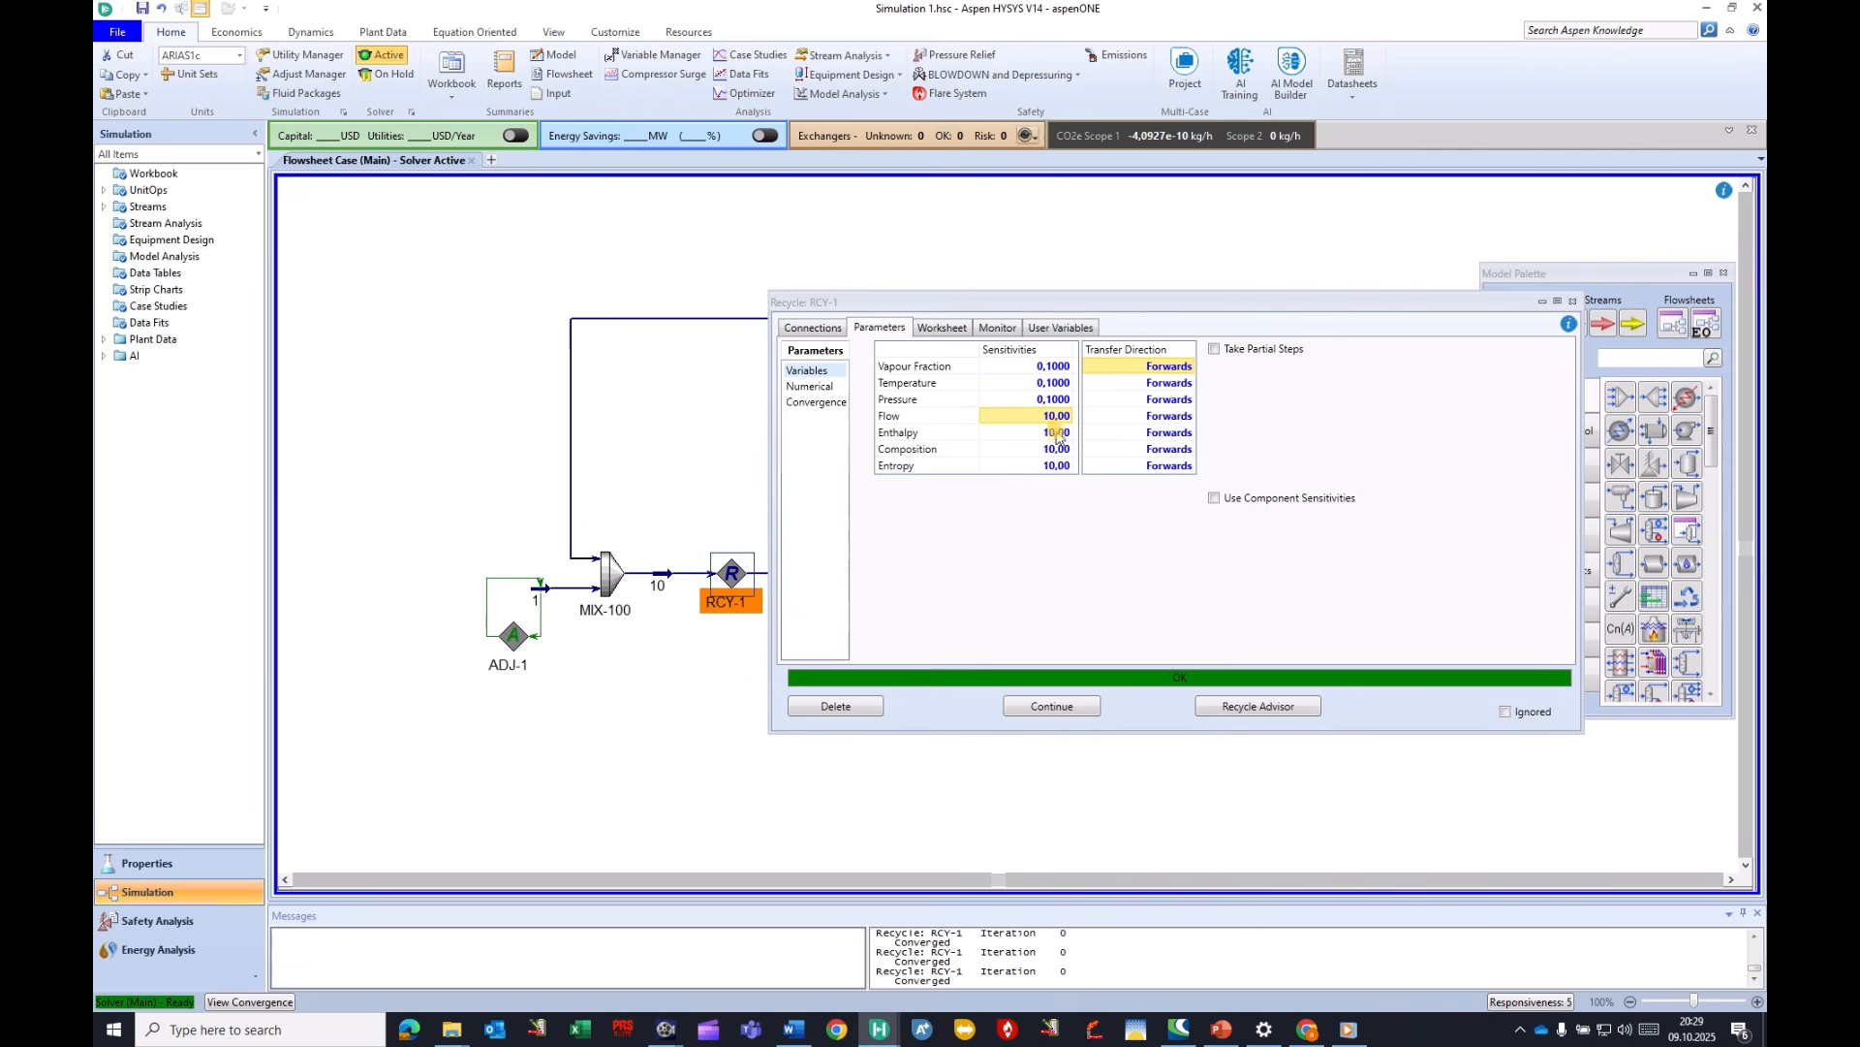
{"action": "left_click", "coordinate": [1056, 433]}
{"action": "type", "text": "0,1"}
{"action": "left_click", "coordinate": [1056, 450]}
{"action": "type", "text": "0,1"}
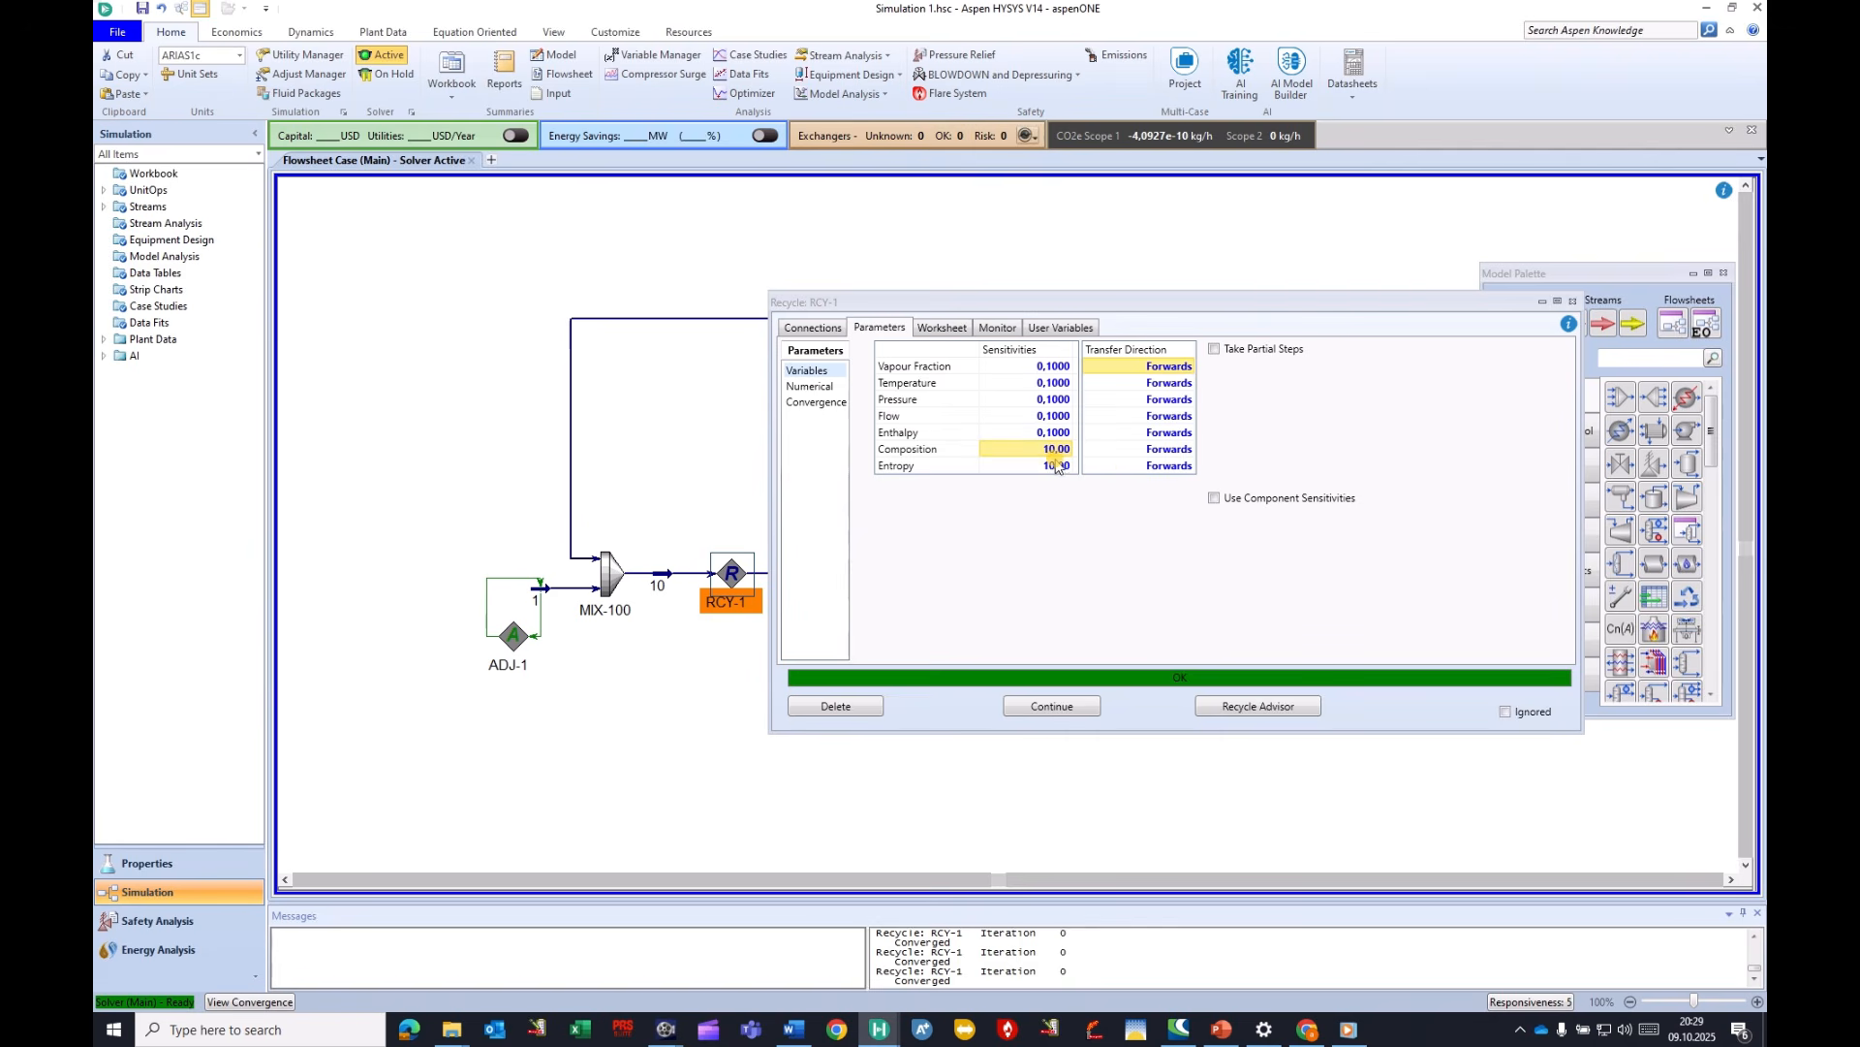
{"action": "key", "text": "Return"}
{"action": "left_click", "coordinate": [1056, 466]}
{"action": "type", "text": "0,1"}
{"action": "key", "text": "Return"}
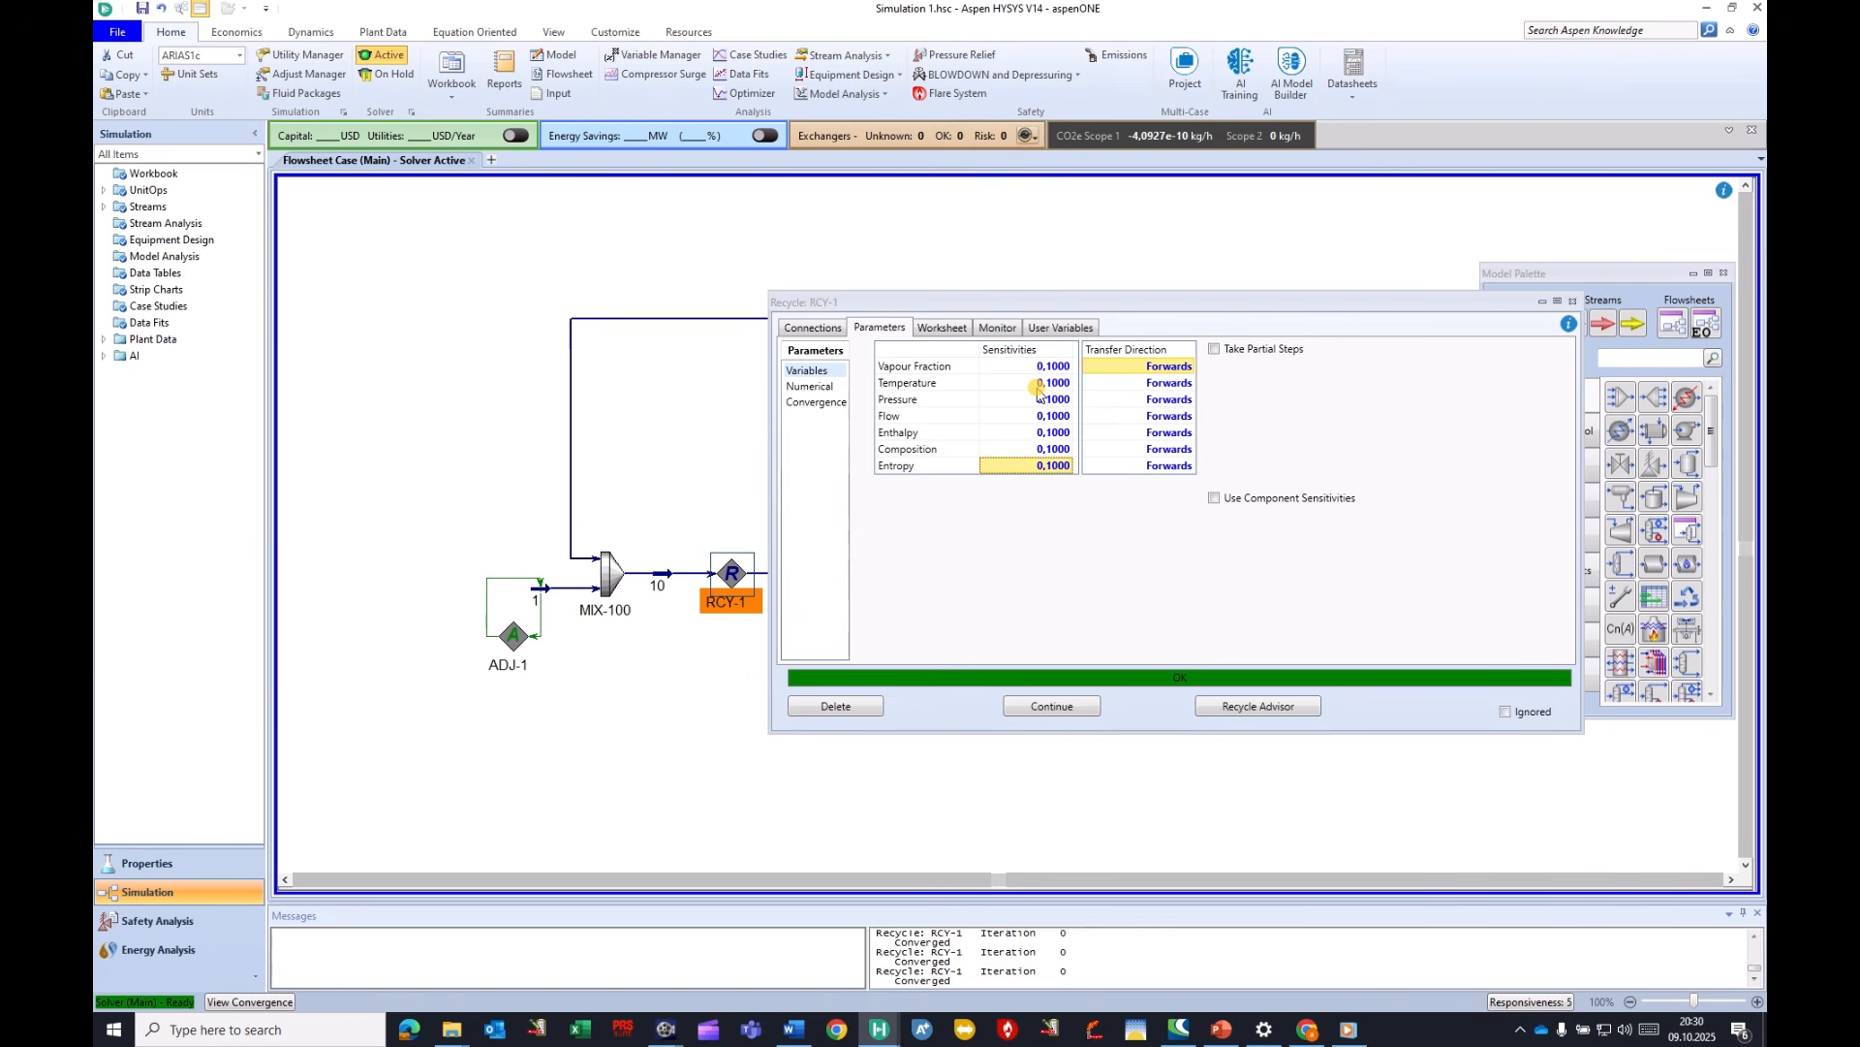
{"action": "left_click", "coordinate": [1573, 301]}
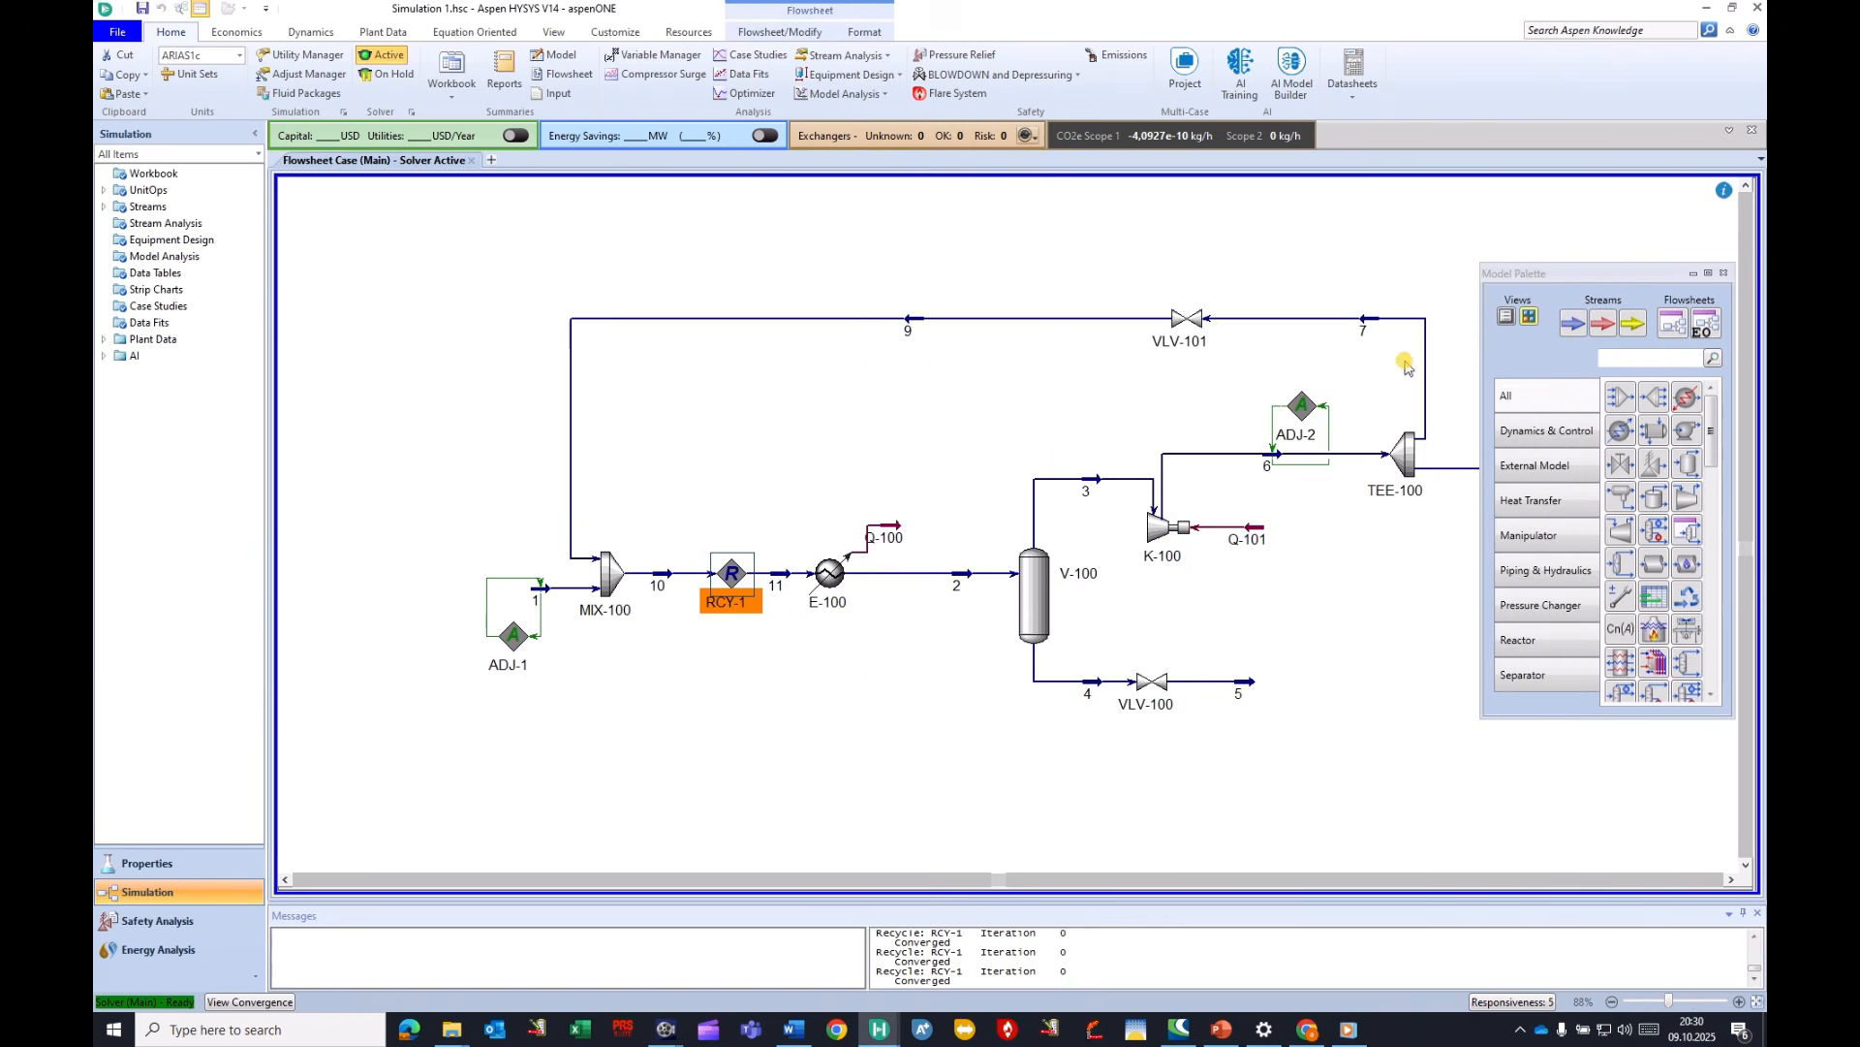
Hide the model palette and fit the whole flowsheet to the view.
{"action": "left_click", "coordinate": [1724, 274]}
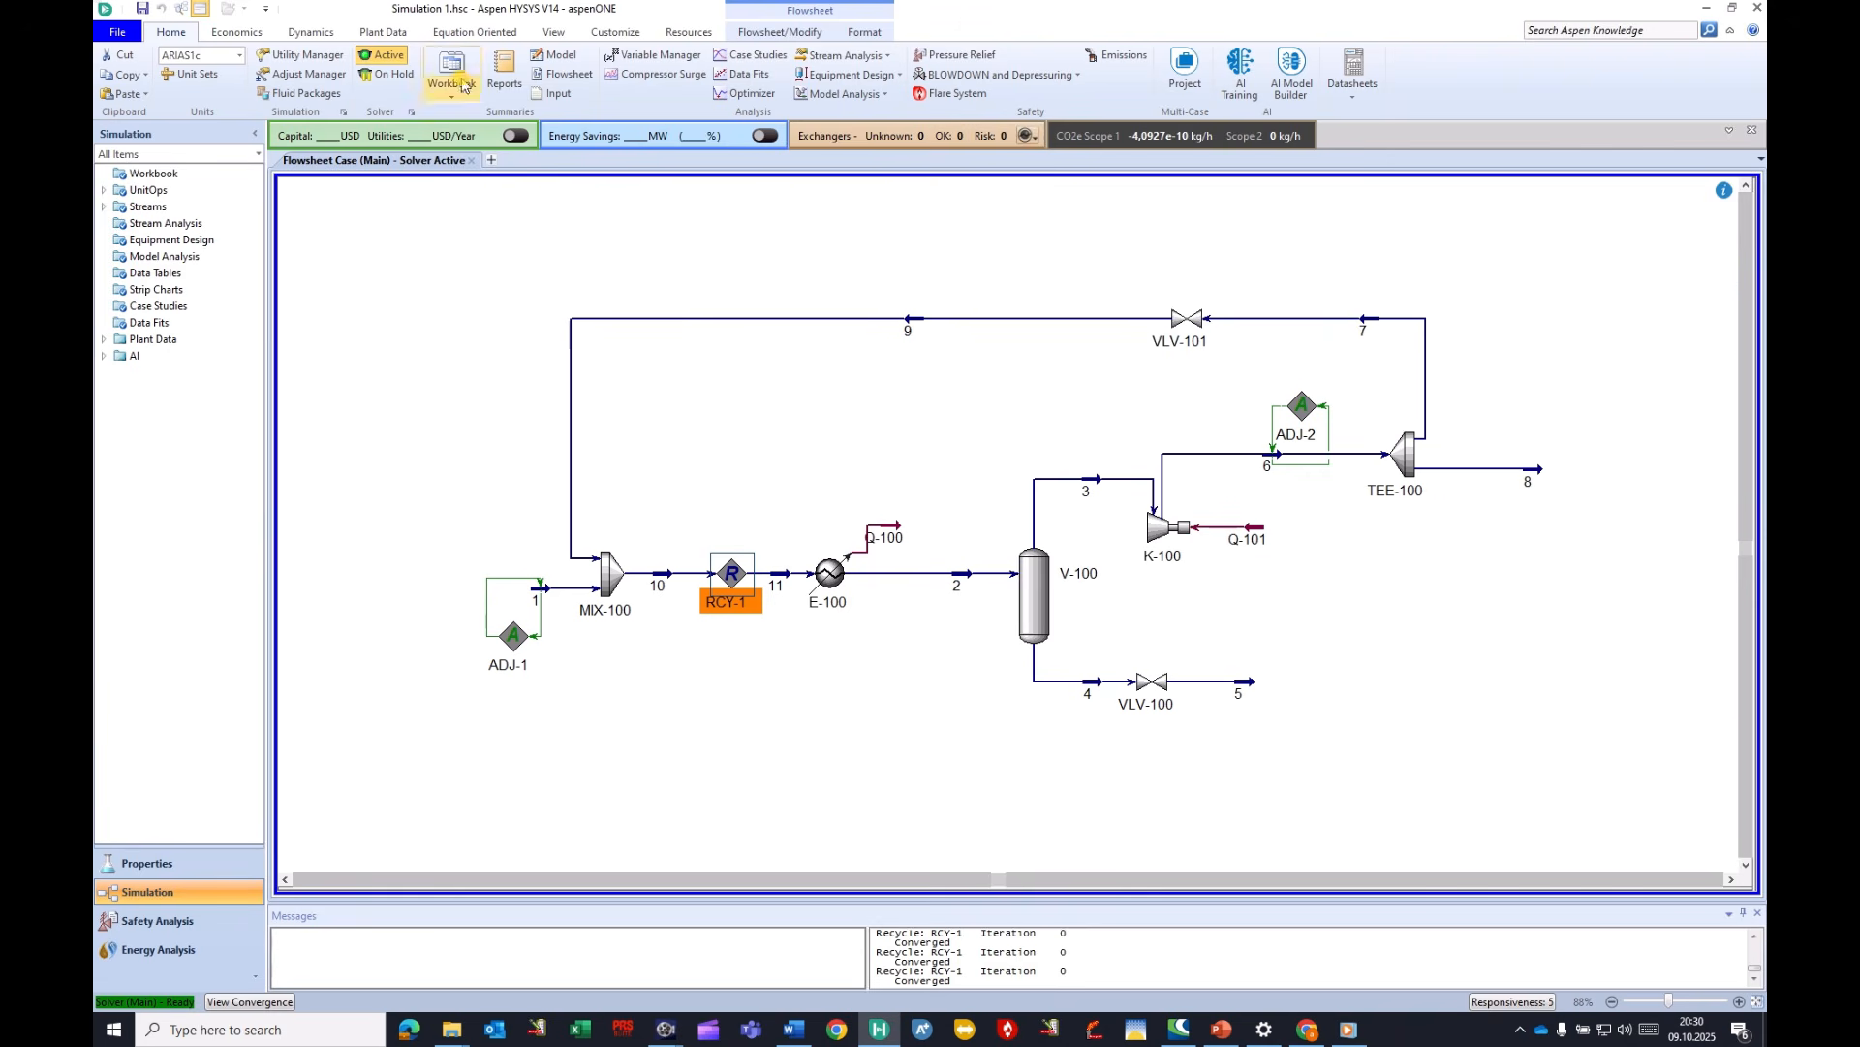
{"action": "left_click", "coordinate": [556, 33]}
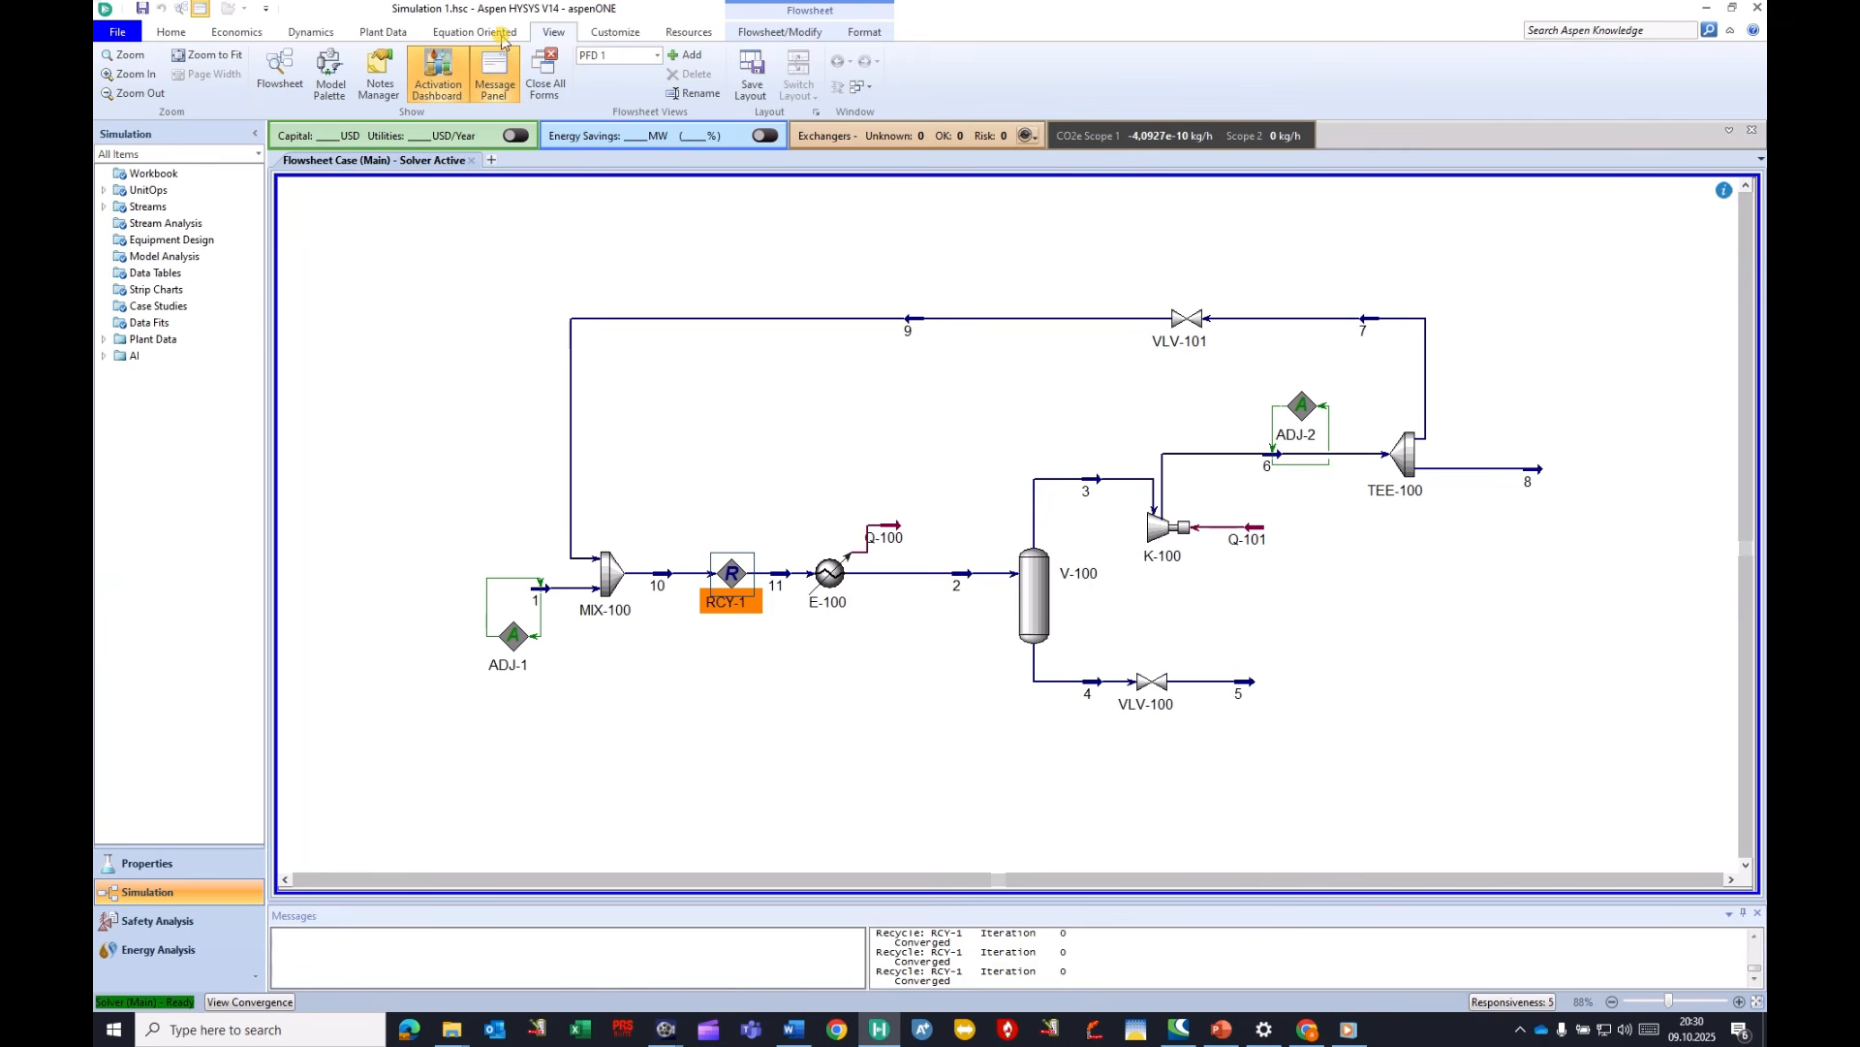
{"action": "left_click", "coordinate": [227, 60]}
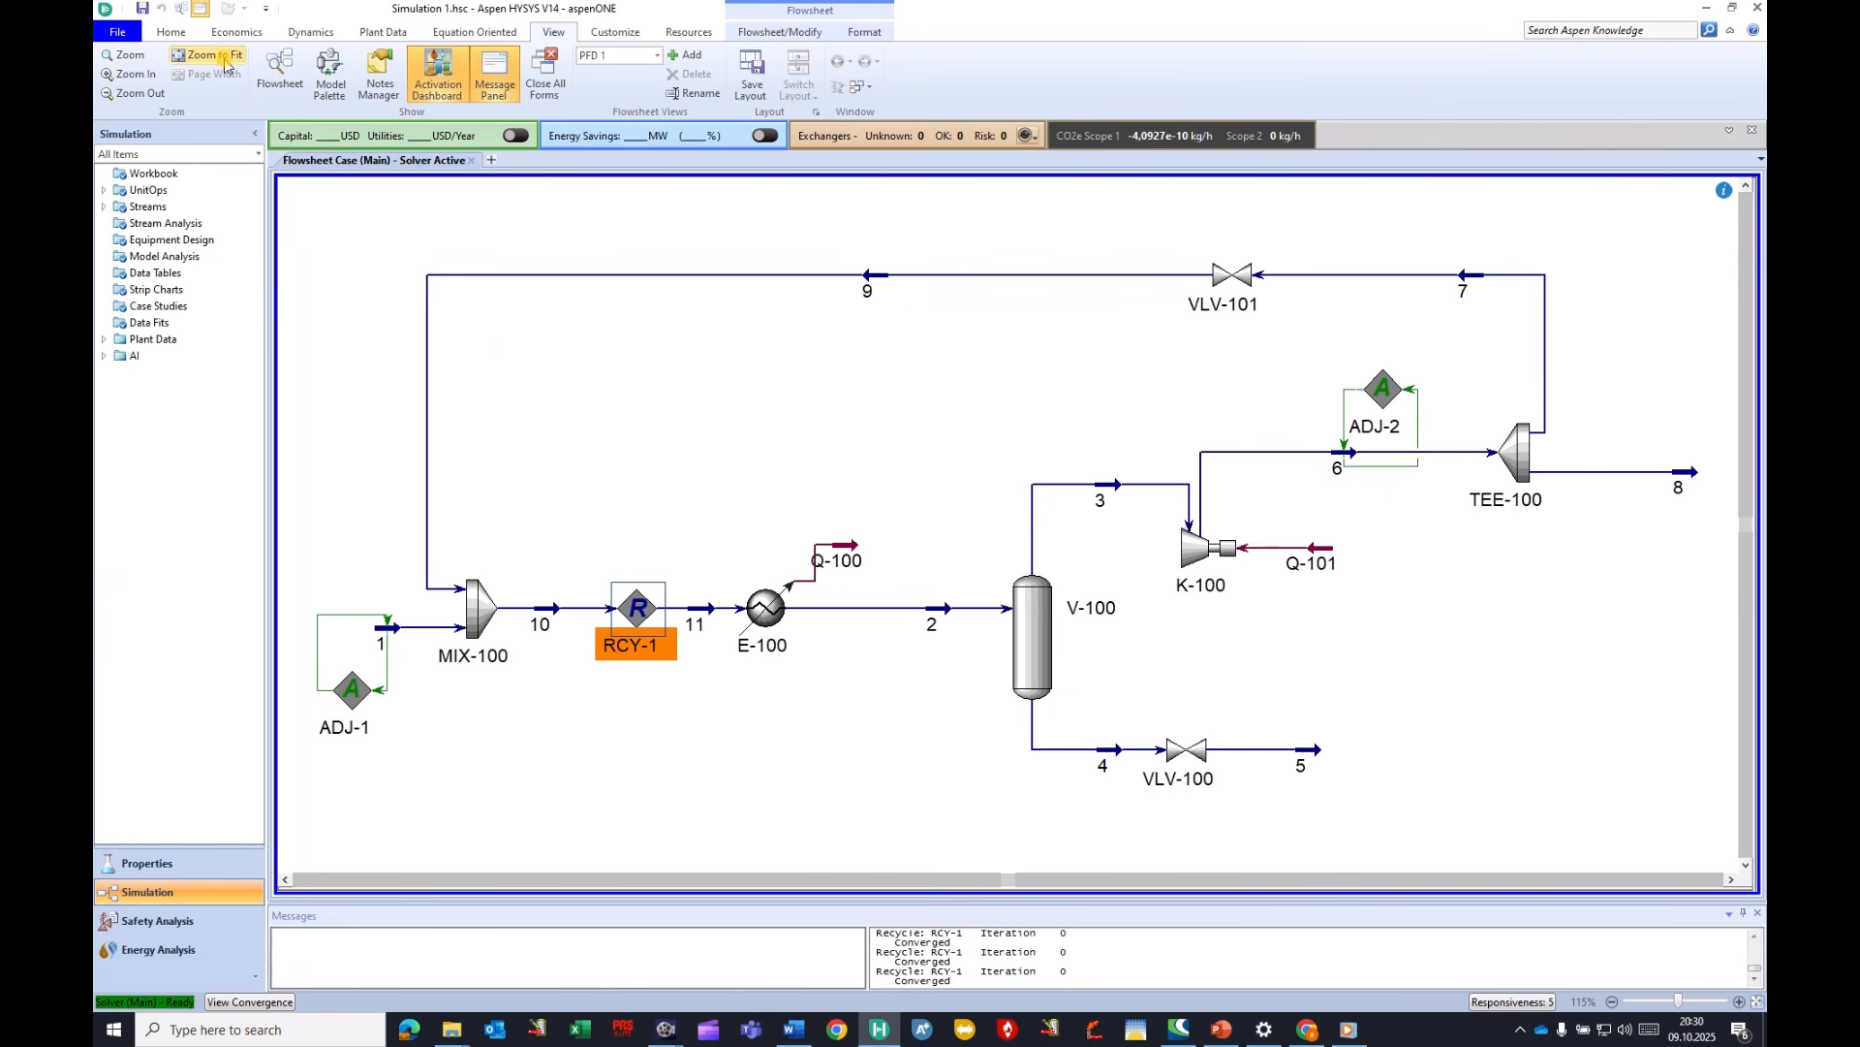
{"action": "left_click", "coordinate": [628, 449]}
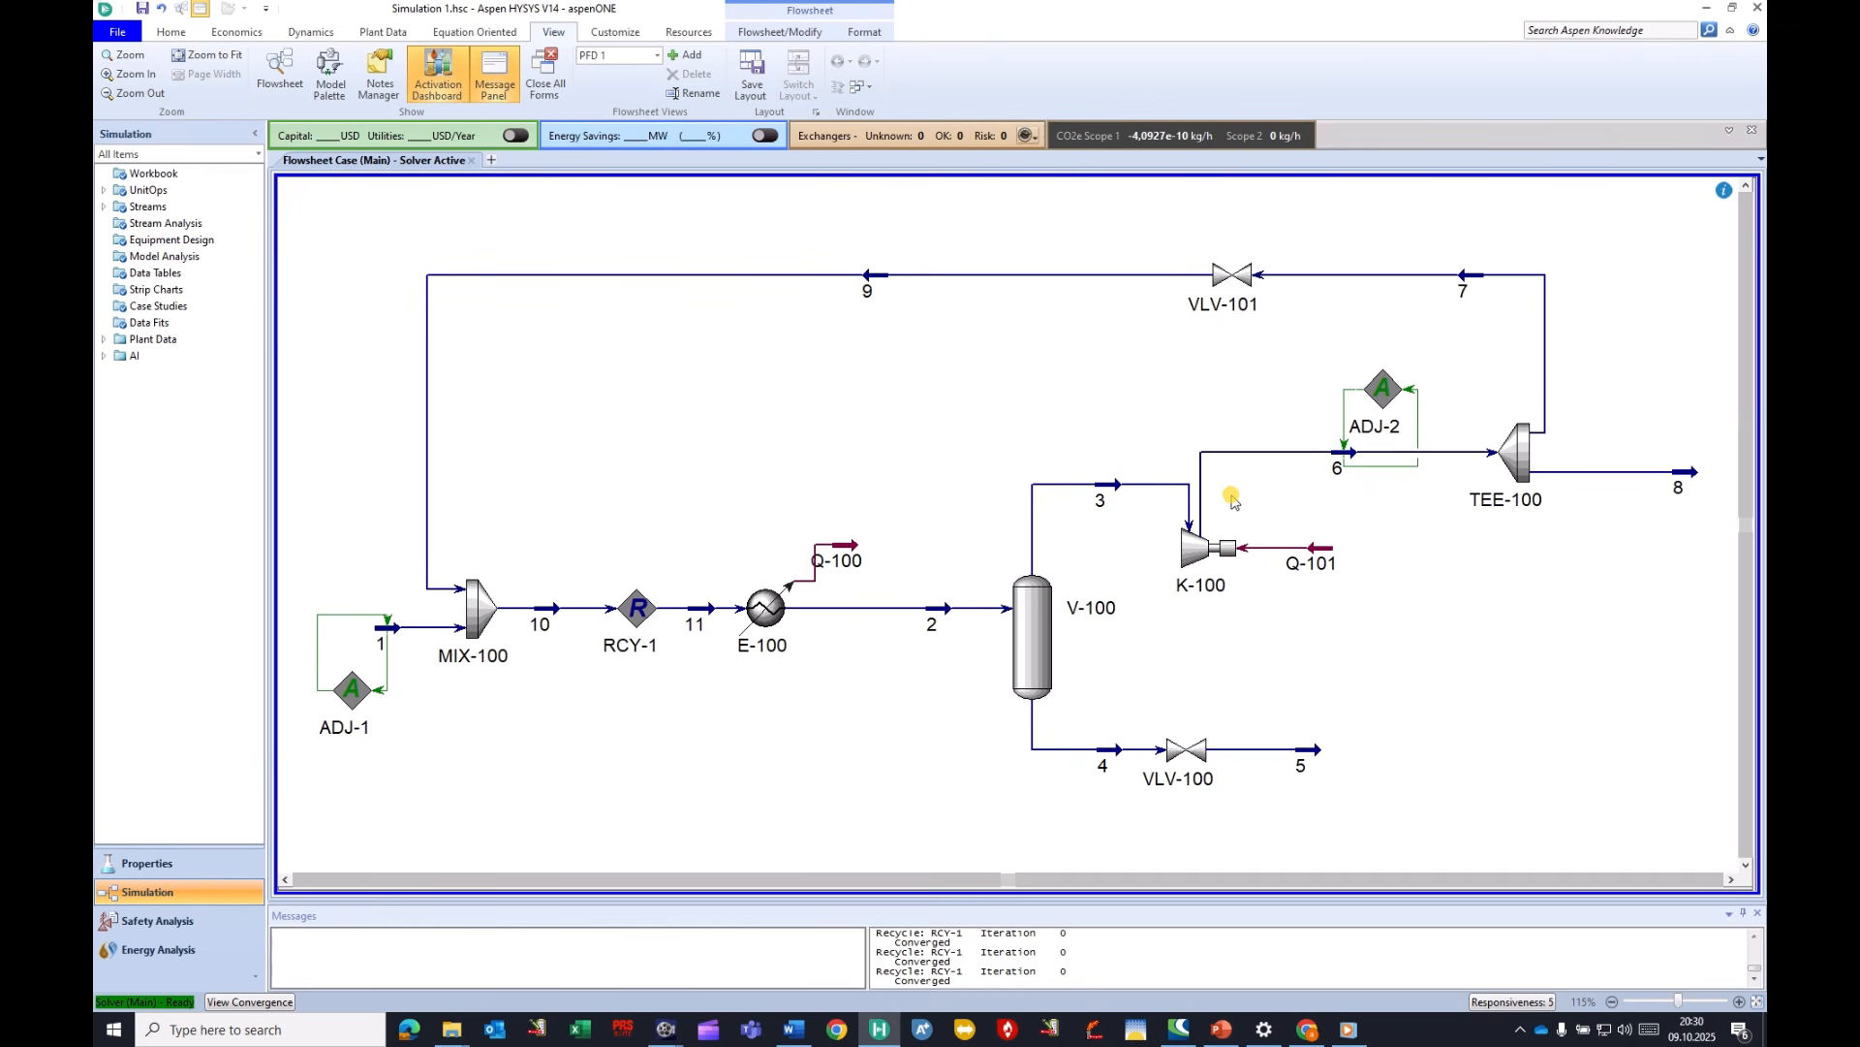
{"action": "mouse_move", "coordinate": [1209, 595]}
{"action": "mouse_move", "coordinate": [790, 666]}
{"action": "mouse_move", "coordinate": [1181, 754]}
{"action": "mouse_move", "coordinate": [1198, 557]}
{"action": "left_click", "coordinate": [1751, 479]}
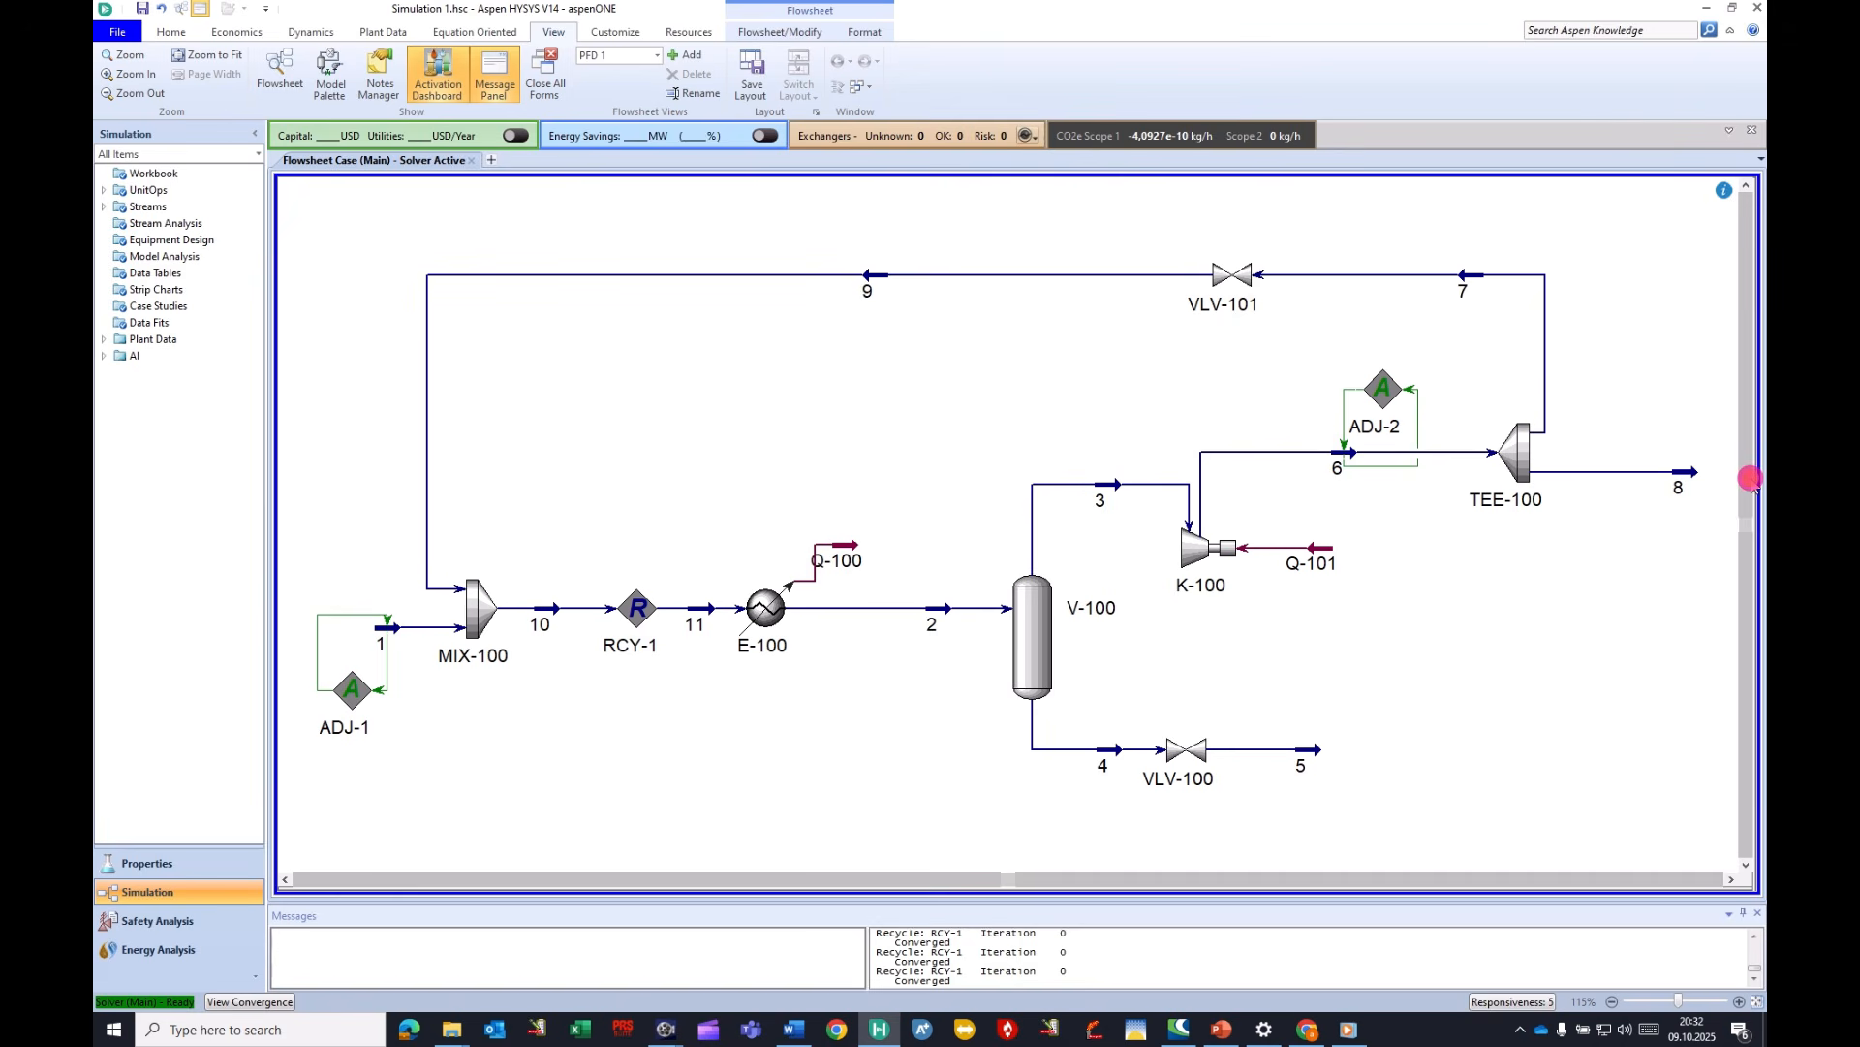